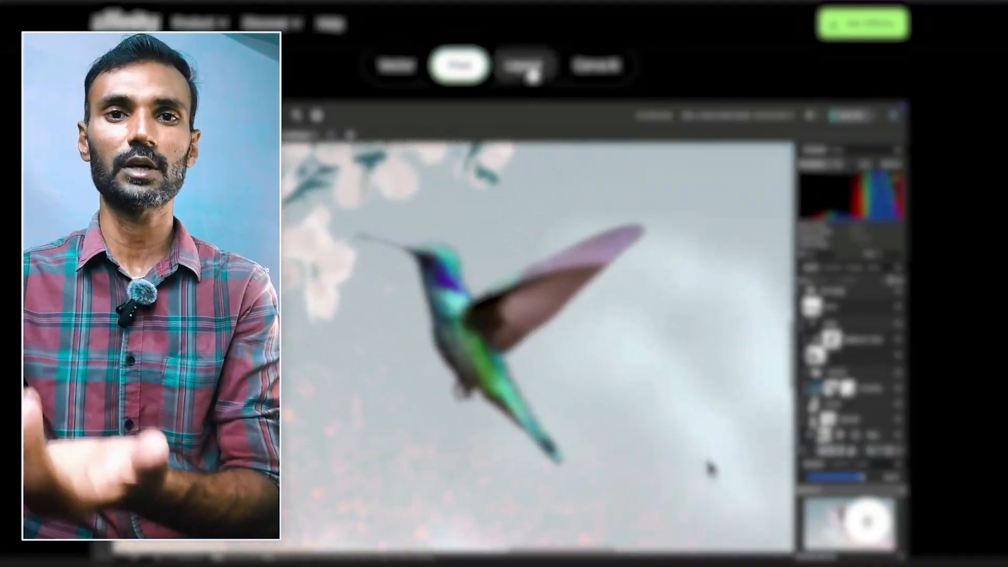
Preview the Layout, last and Vector studios in the Affinity homepage's app showcase
{"action": "left_click", "coordinate": [531, 73]}
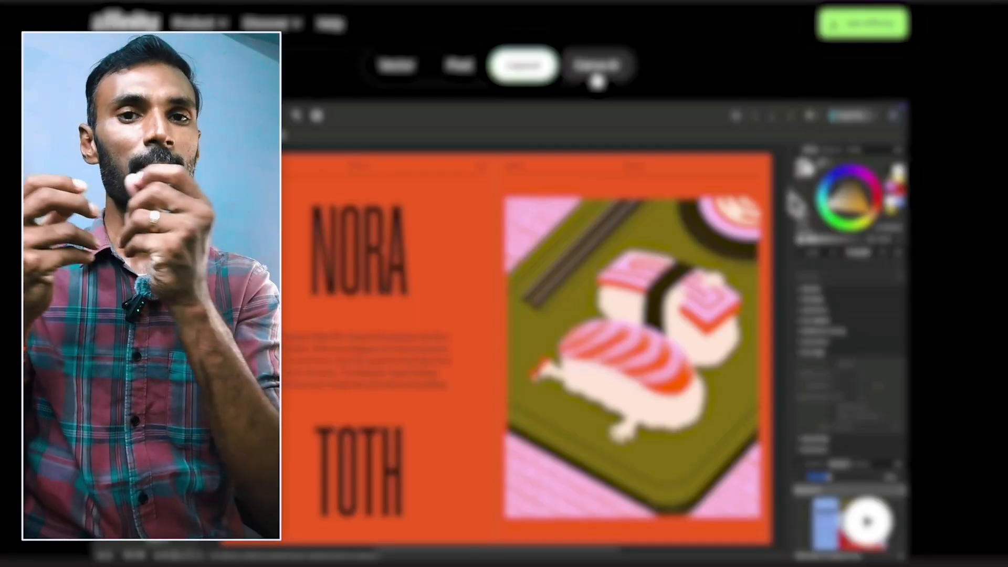
{"action": "left_click", "coordinate": [597, 65]}
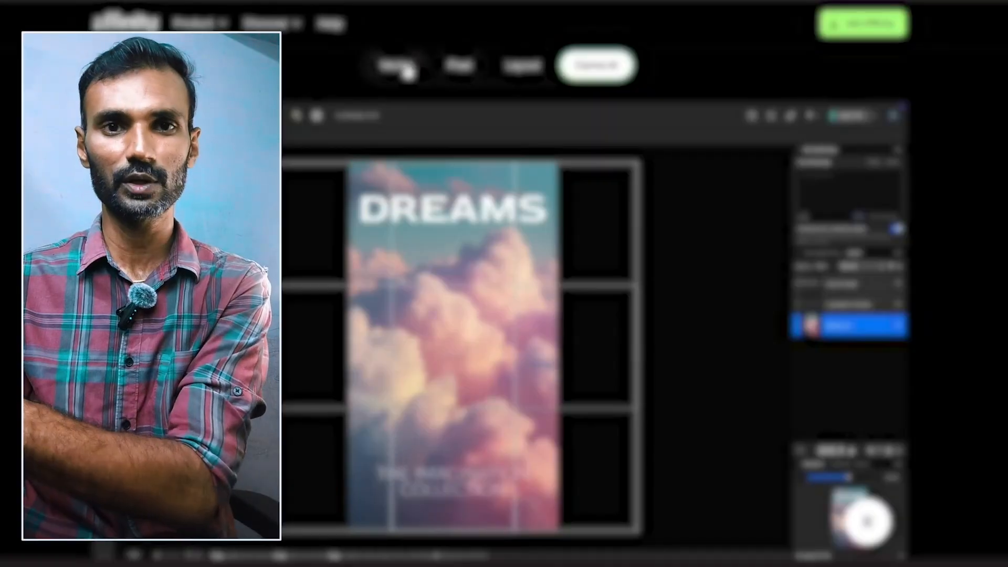
{"action": "left_click", "coordinate": [400, 68]}
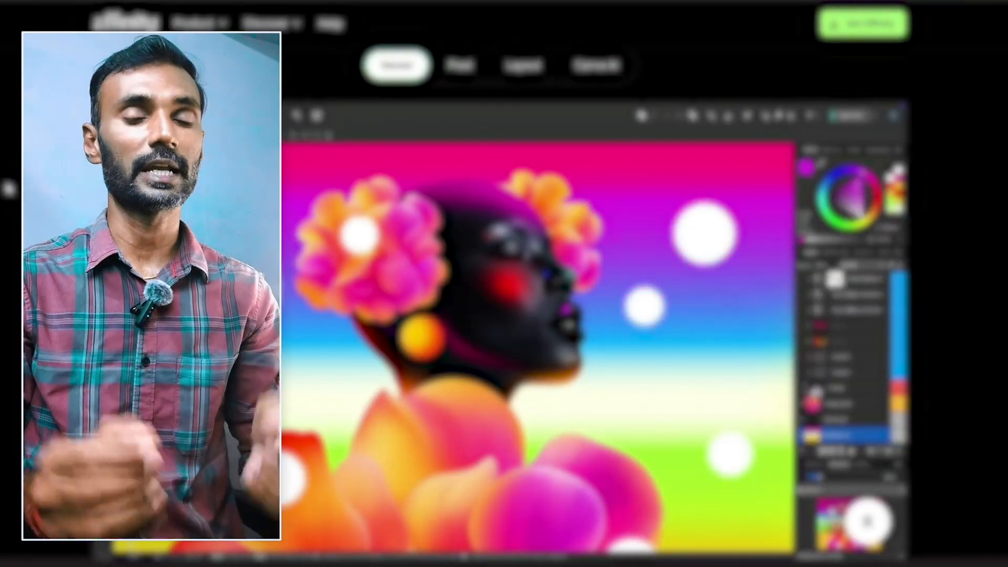
Read through the homepage's feature cards on customization, photo editing, vector design and page layout
{"action": "scroll", "coordinate": [593, 263], "scroll_direction": "down", "scroll_amount": 3}
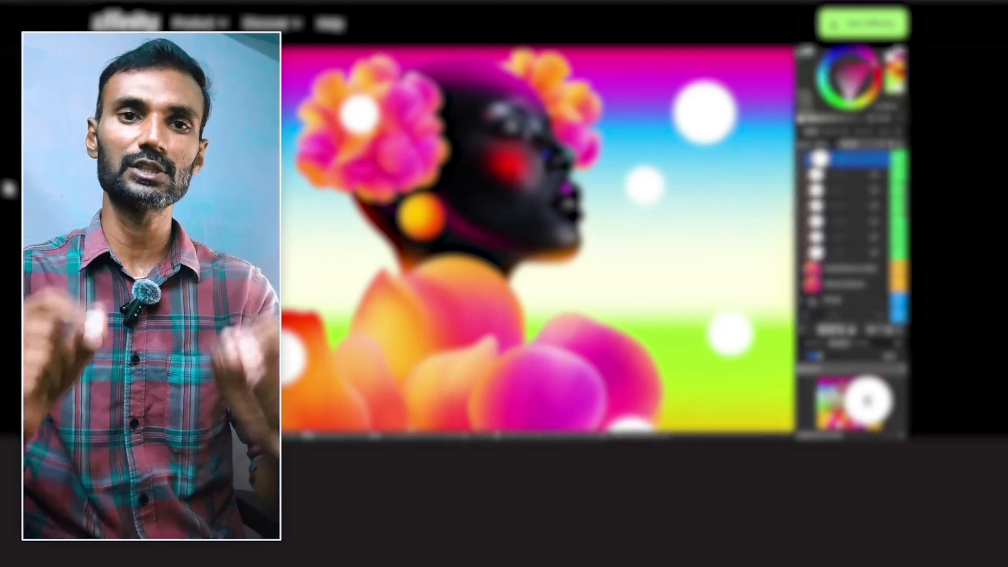
{"action": "scroll", "coordinate": [593, 262], "scroll_direction": "down", "scroll_amount": 2}
{"action": "scroll", "coordinate": [593, 263], "scroll_direction": "down", "scroll_amount": 3}
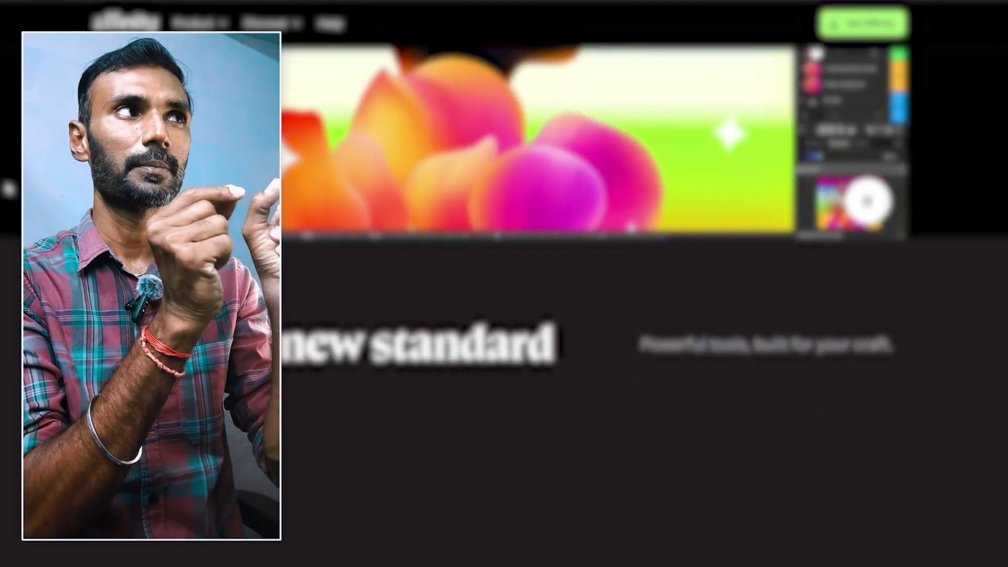
{"action": "scroll", "coordinate": [593, 262], "scroll_direction": "down", "scroll_amount": 5}
{"action": "scroll", "coordinate": [594, 262], "scroll_direction": "down", "scroll_amount": 5}
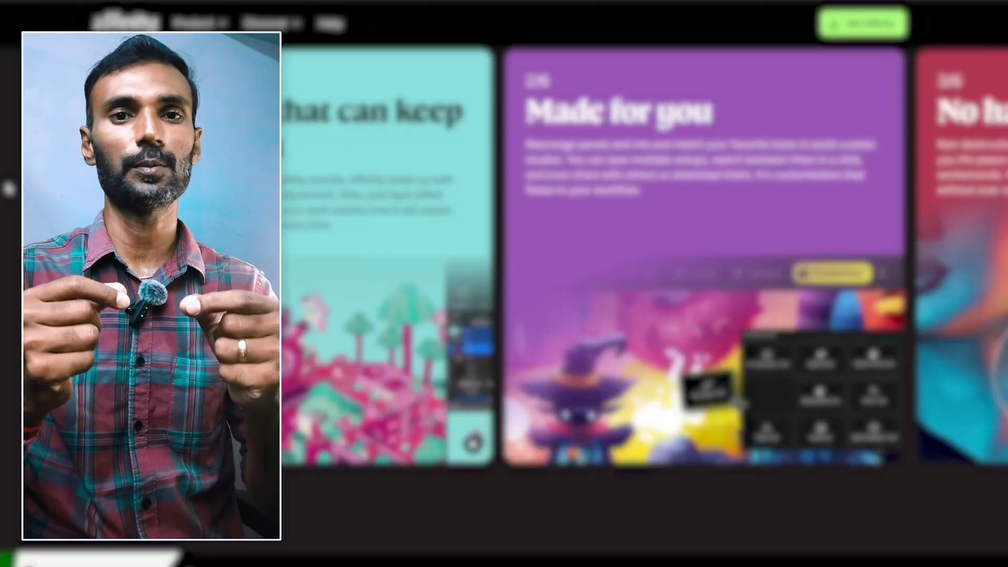
{"action": "scroll", "coordinate": [593, 262], "scroll_direction": "up", "scroll_amount": 2}
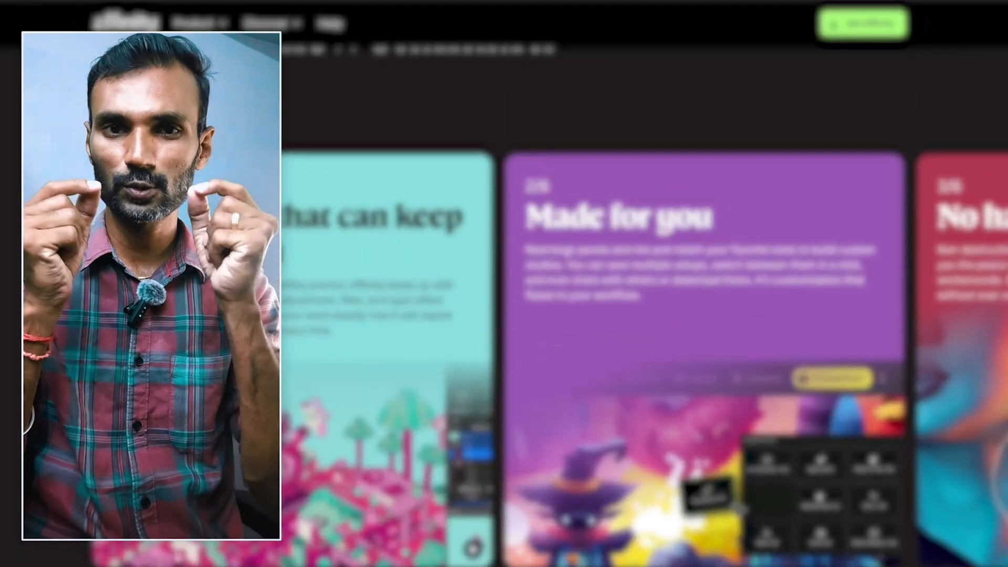
{"action": "scroll", "coordinate": [594, 316], "scroll_direction": "down", "scroll_amount": 5}
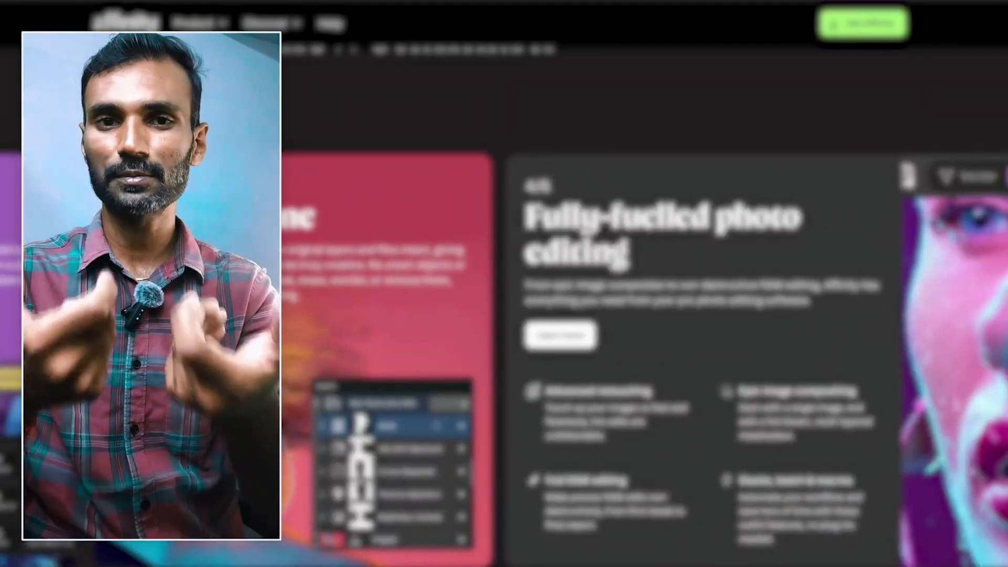
{"action": "scroll", "coordinate": [645, 357], "scroll_direction": "down", "scroll_amount": 4}
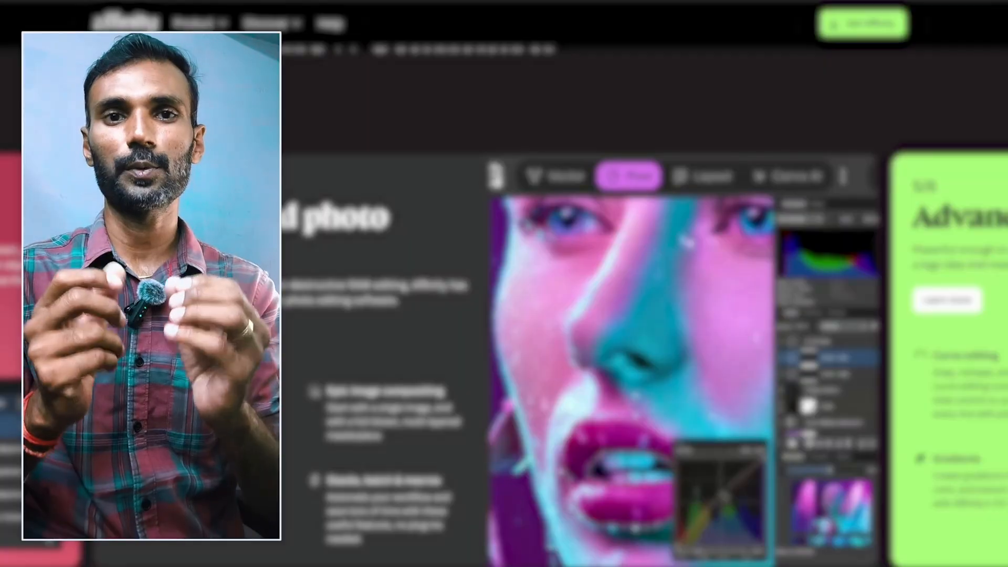
{"action": "scroll", "coordinate": [646, 357], "scroll_direction": "down", "scroll_amount": 5}
{"action": "scroll", "coordinate": [646, 357], "scroll_direction": "down", "scroll_amount": 6}
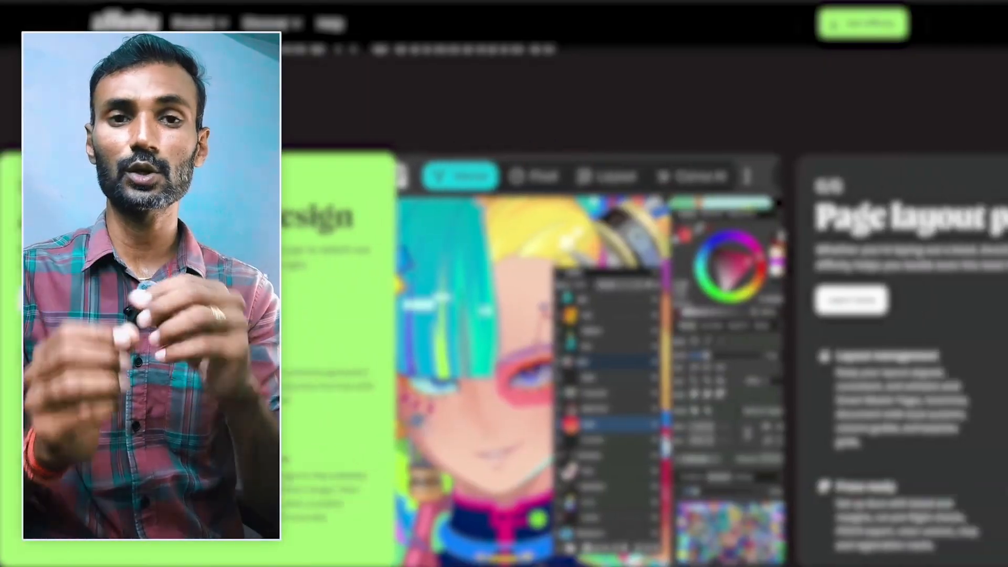
{"action": "scroll", "coordinate": [646, 357], "scroll_direction": "down", "scroll_amount": 6}
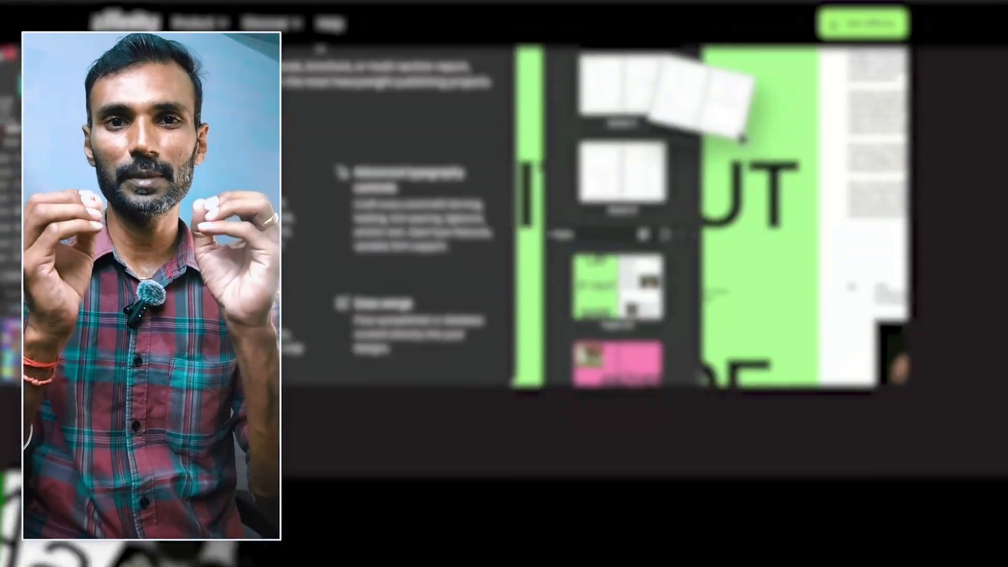
Read the homepage sections on PSD import, testimonials, free pricing, supported platforms and AI features
{"action": "scroll", "coordinate": [646, 315], "scroll_direction": "down", "scroll_amount": 6}
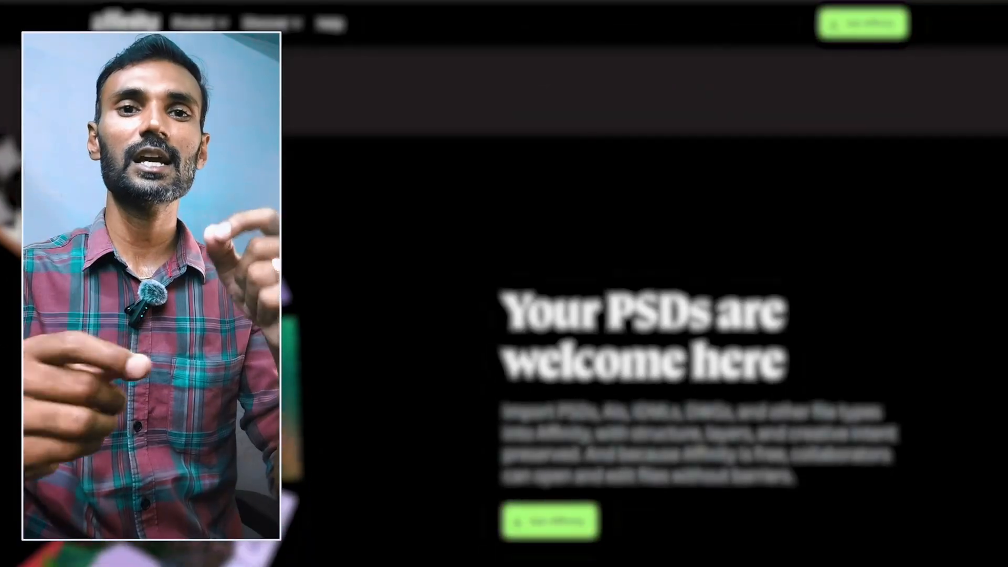
{"action": "scroll", "coordinate": [646, 315], "scroll_direction": "down", "scroll_amount": 4}
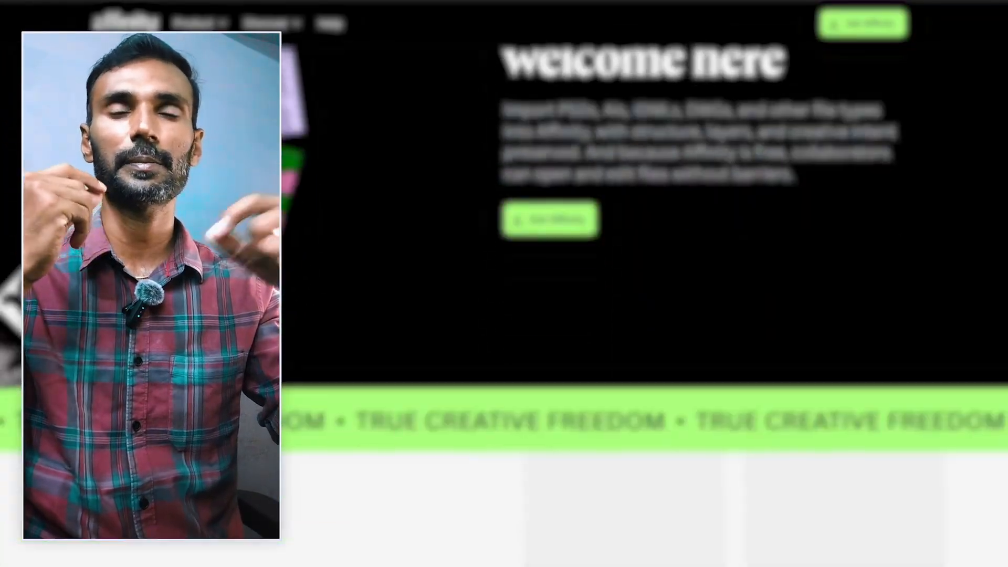
{"action": "scroll", "coordinate": [646, 315], "scroll_direction": "down", "scroll_amount": 4}
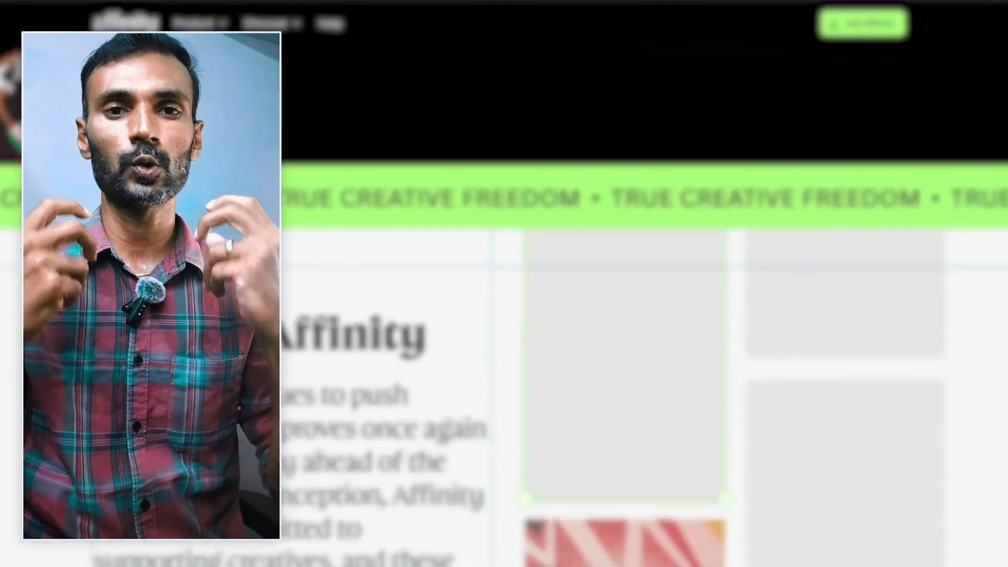
{"action": "scroll", "coordinate": [646, 315], "scroll_direction": "down", "scroll_amount": 2}
{"action": "scroll", "coordinate": [646, 315], "scroll_direction": "down", "scroll_amount": 2}
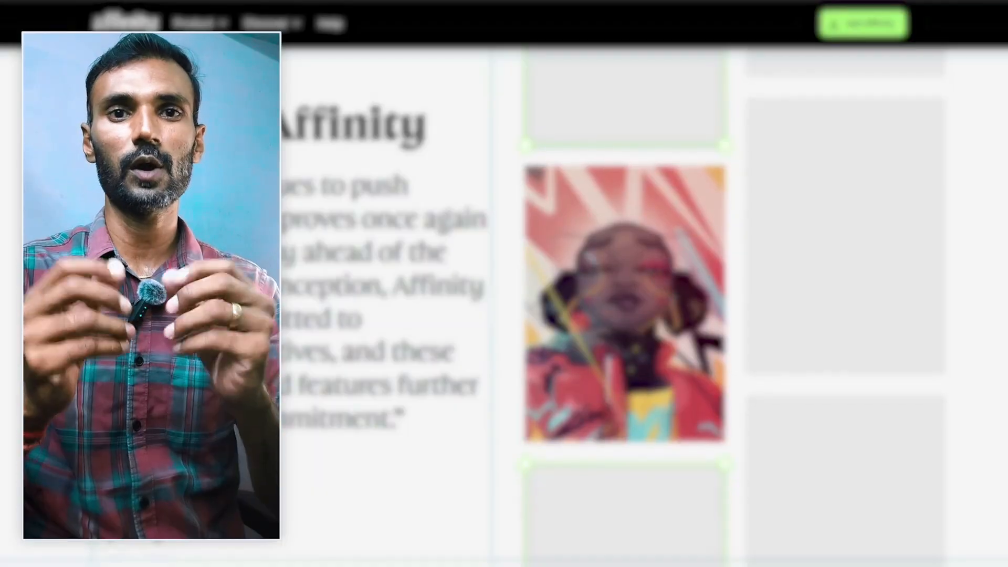
{"action": "scroll", "coordinate": [646, 315], "scroll_direction": "down", "scroll_amount": 6}
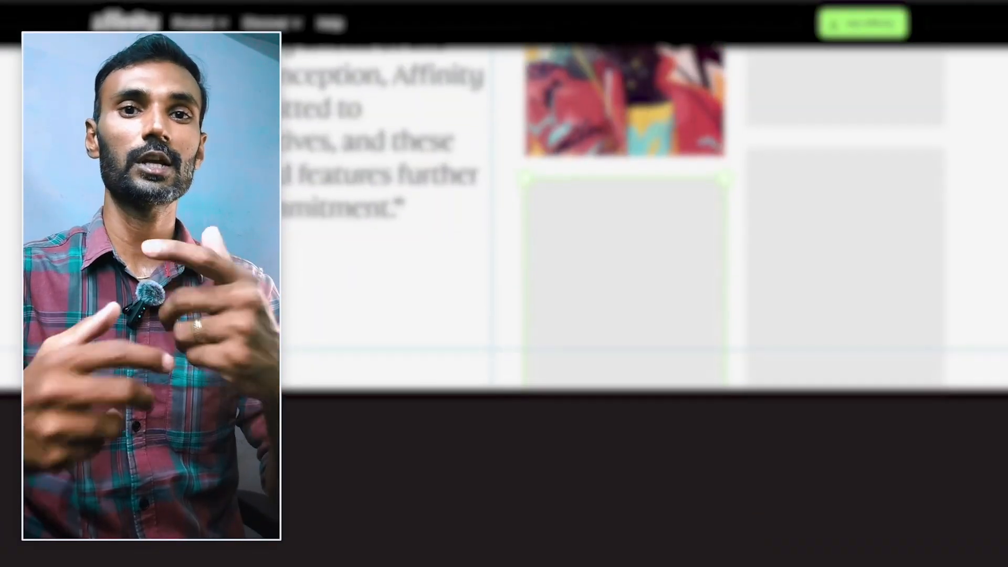
{"action": "scroll", "coordinate": [646, 315], "scroll_direction": "down", "scroll_amount": 5}
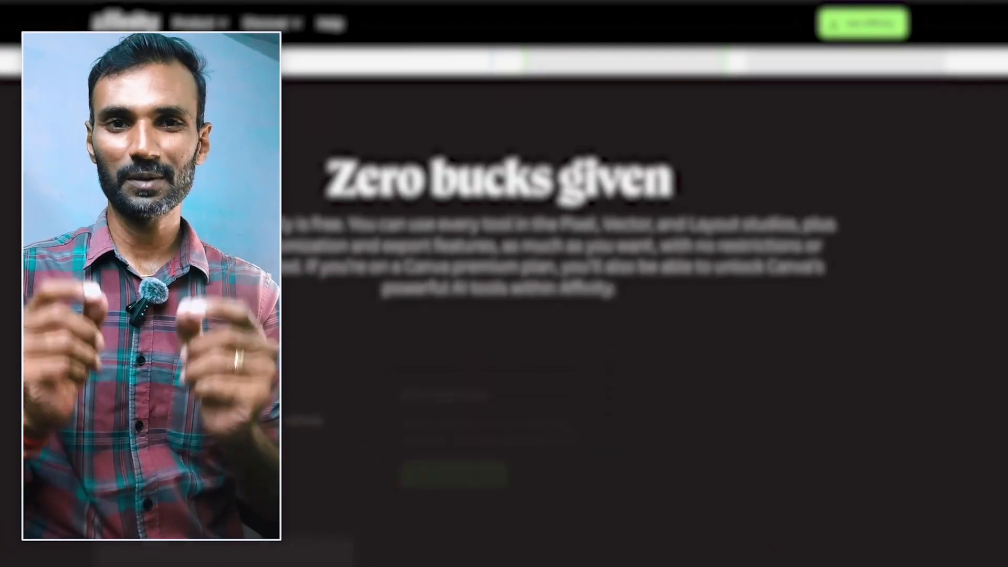
{"action": "scroll", "coordinate": [646, 315], "scroll_direction": "down", "scroll_amount": 2}
{"action": "scroll", "coordinate": [646, 315], "scroll_direction": "down", "scroll_amount": 2}
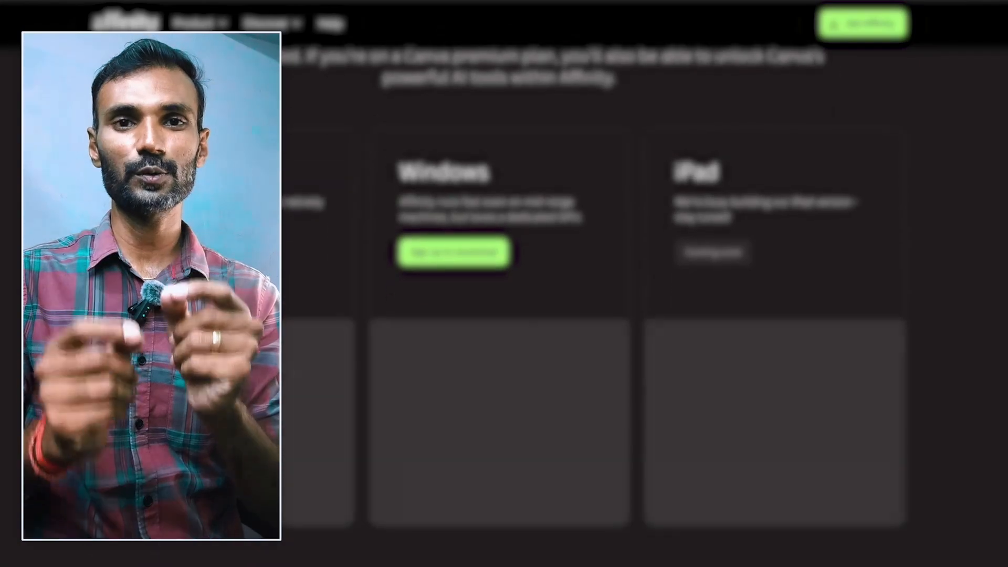
{"action": "scroll", "coordinate": [504, 315], "scroll_direction": "down", "scroll_amount": 2}
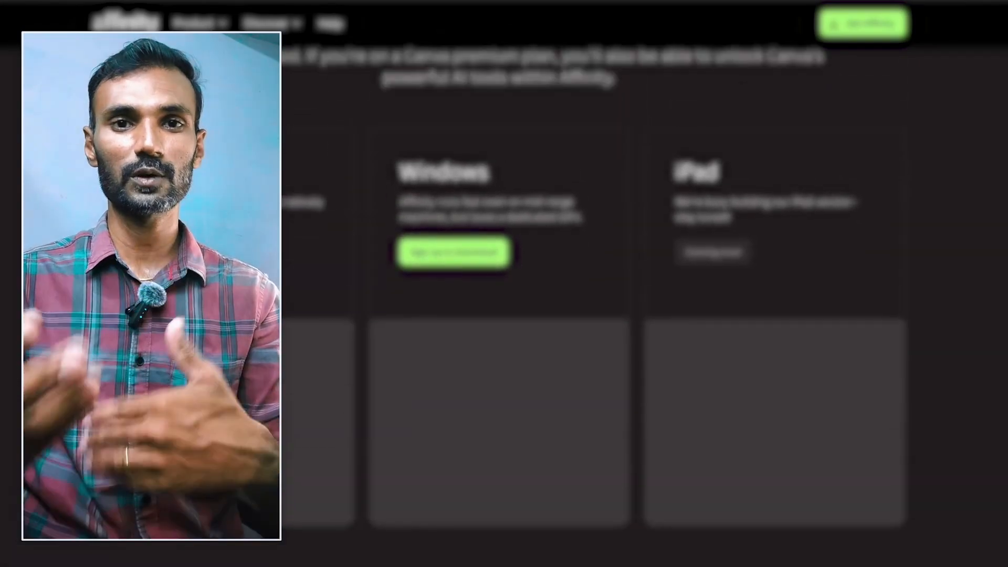
{"action": "scroll", "coordinate": [948, 193], "scroll_direction": "down", "scroll_amount": 6}
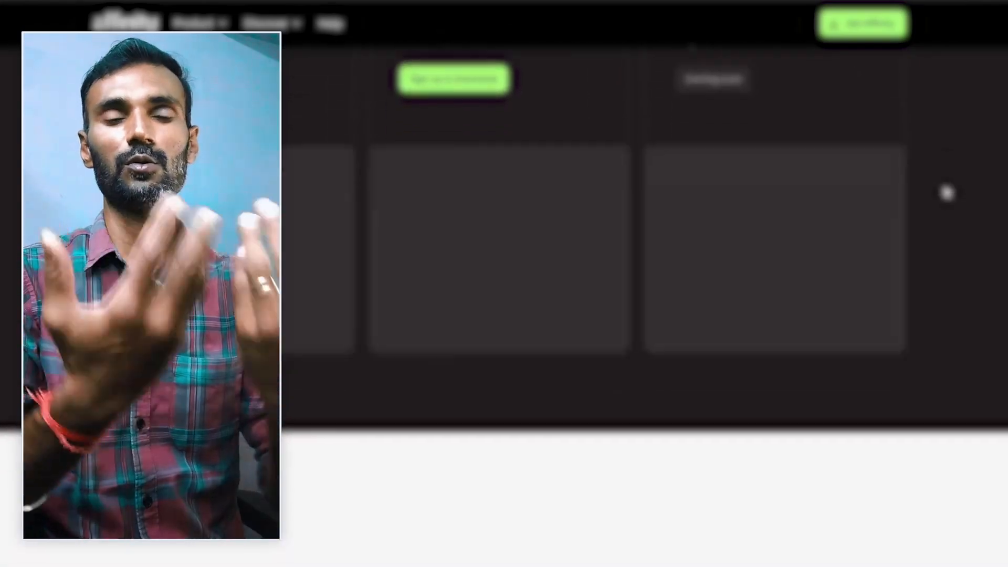
{"action": "scroll", "coordinate": [948, 193], "scroll_direction": "down", "scroll_amount": 5}
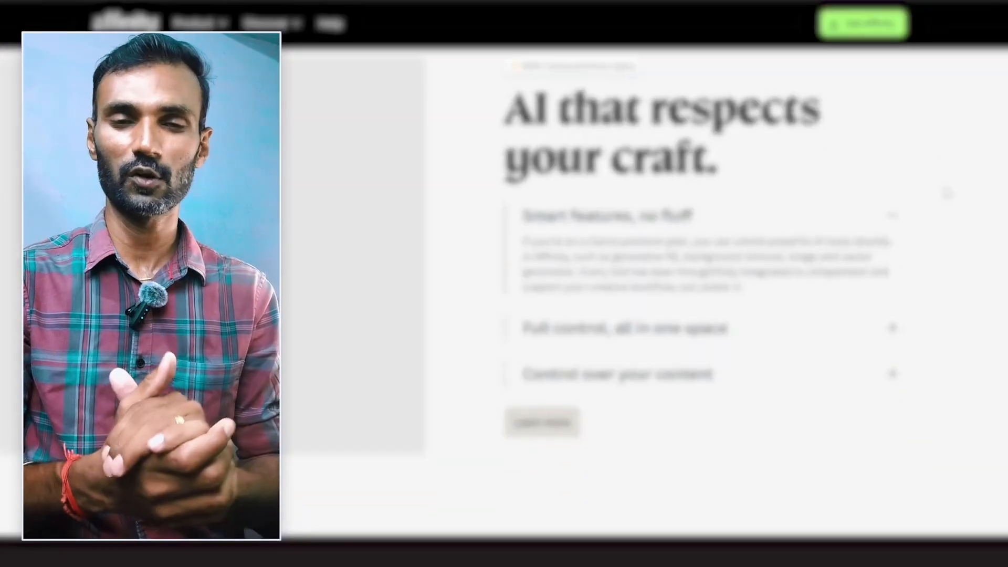
{"action": "scroll", "coordinate": [948, 193], "scroll_direction": "down", "scroll_amount": 2}
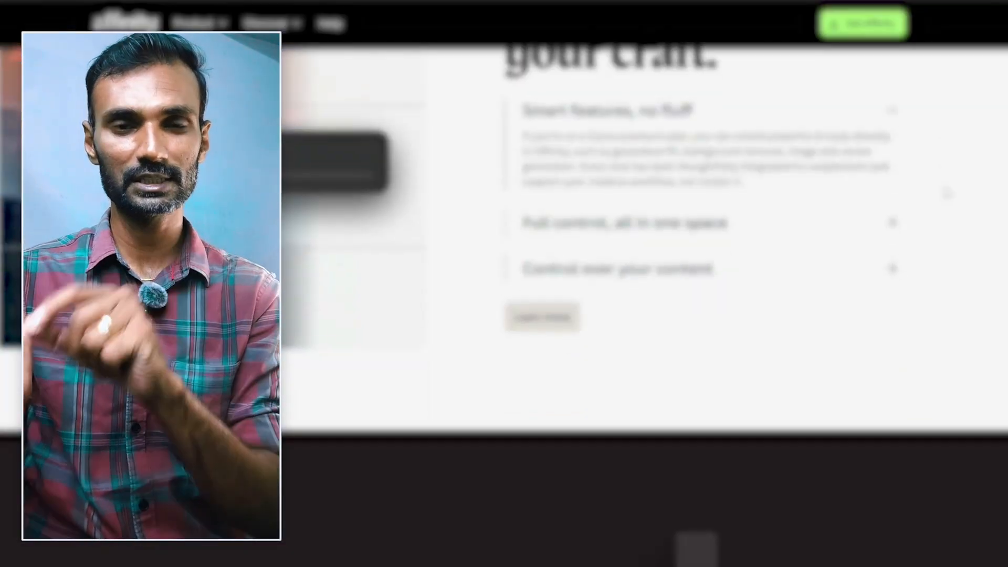
{"action": "scroll", "coordinate": [945, 193], "scroll_direction": "up", "scroll_amount": 1}
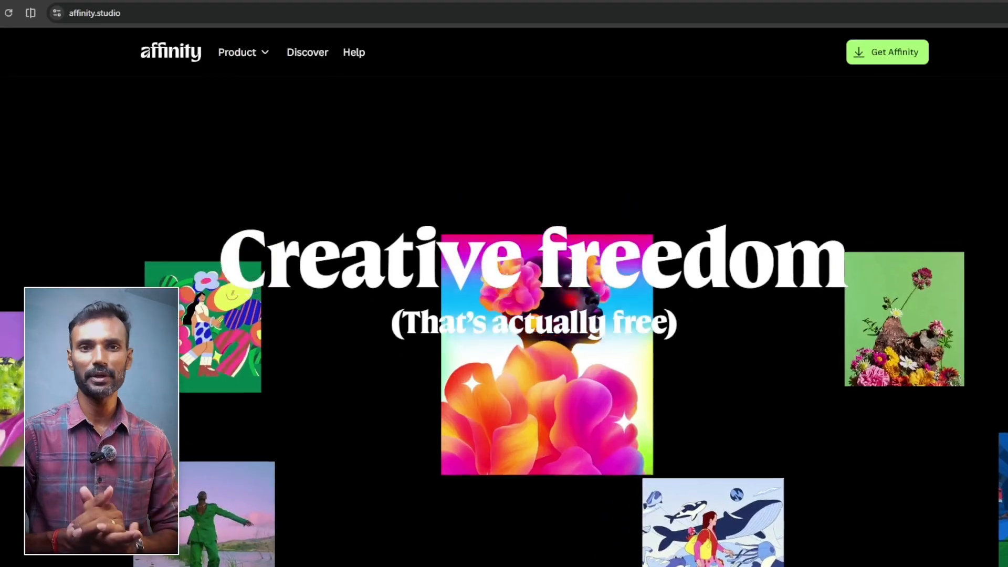
Examine the Vector, Pixel and Layout studio previews in the affinity.studio homepage's showcase
{"action": "scroll", "coordinate": [203, 512], "scroll_direction": "down", "scroll_amount": 5}
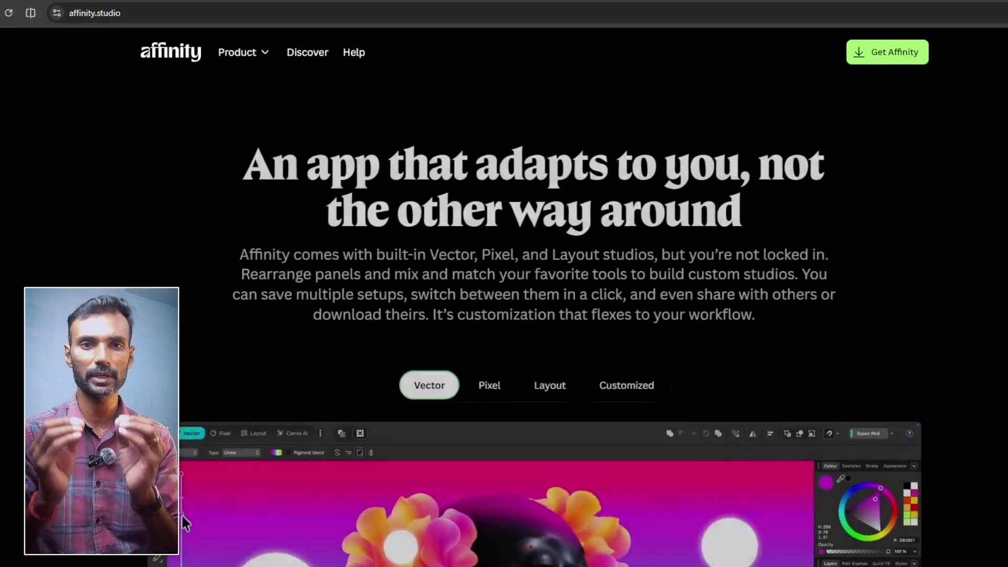
{"action": "scroll", "coordinate": [180, 423], "scroll_direction": "down", "scroll_amount": 2}
{"action": "scroll", "coordinate": [180, 423], "scroll_direction": "down", "scroll_amount": 4}
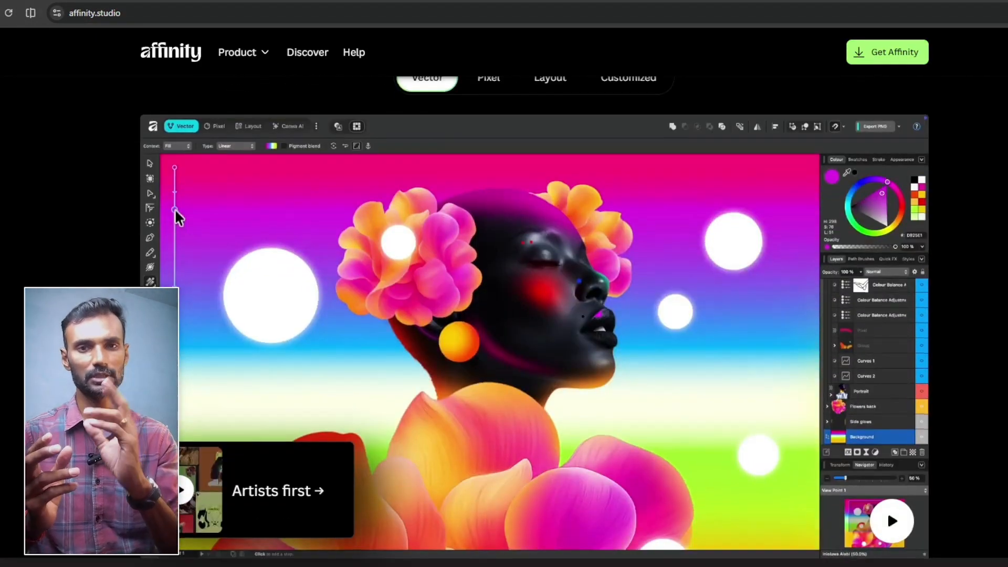
{"action": "scroll", "coordinate": [180, 336], "scroll_direction": "up", "scroll_amount": 2}
{"action": "left_click", "coordinate": [488, 179]}
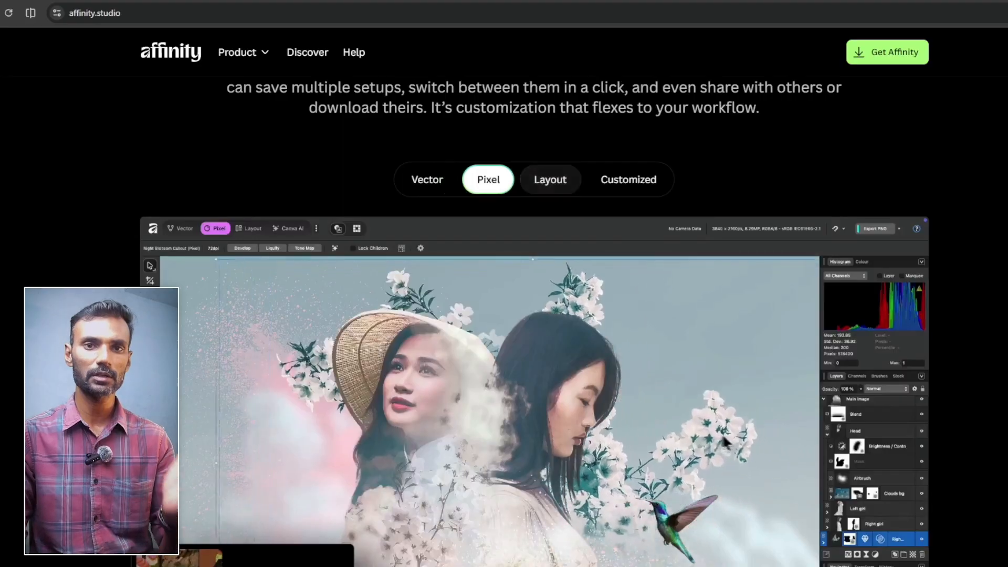
{"action": "scroll", "coordinate": [651, 344], "scroll_direction": "down", "scroll_amount": 2}
{"action": "scroll", "coordinate": [650, 410], "scroll_direction": "up", "scroll_amount": 1}
{"action": "scroll", "coordinate": [649, 410], "scroll_direction": "up", "scroll_amount": 1}
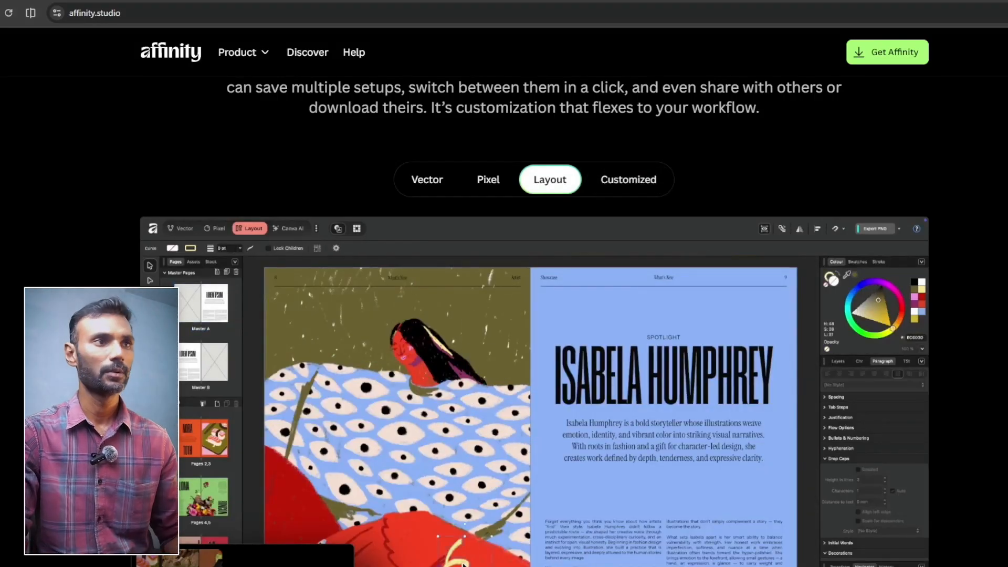
{"action": "scroll", "coordinate": [504, 336], "scroll_direction": "down", "scroll_amount": 1}
{"action": "scroll", "coordinate": [667, 490], "scroll_direction": "down", "scroll_amount": 1}
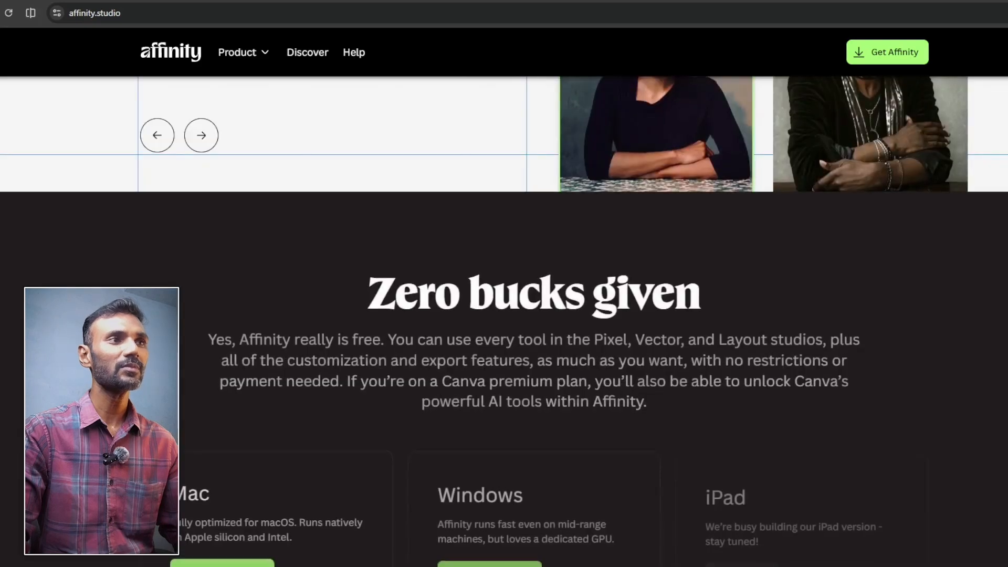
Review the Mac, Windows and iPad options in the homepage's "Zero bucks given" section
{"action": "scroll", "coordinate": [504, 322], "scroll_direction": "down", "scroll_amount": 2}
{"action": "scroll", "coordinate": [504, 321], "scroll_direction": "down", "scroll_amount": 2}
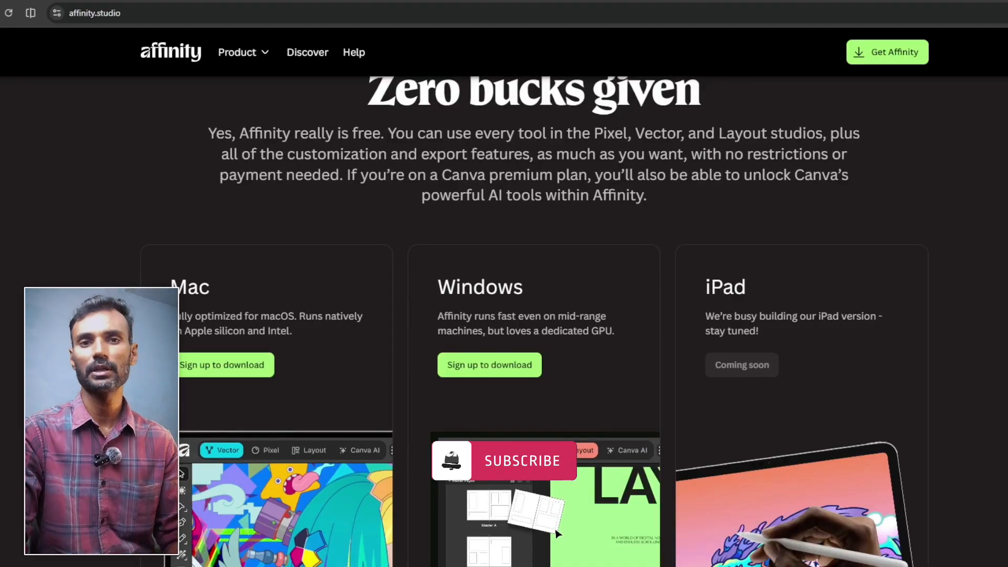
{"action": "scroll", "coordinate": [558, 534], "scroll_direction": "up", "scroll_amount": 1}
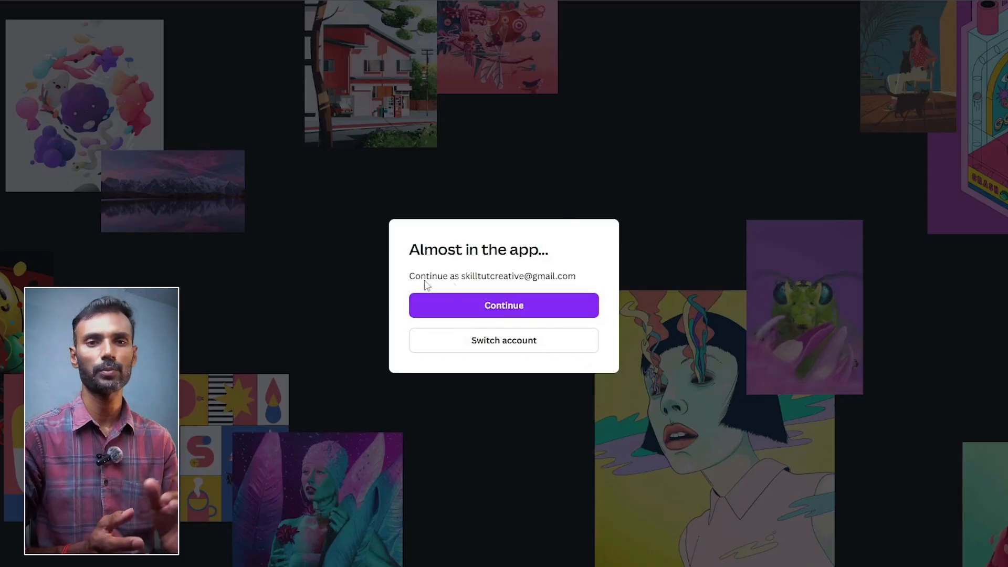
Look at the alternative Canva sign-in methods by switching to another account for Affinity
{"action": "left_click", "coordinate": [512, 345]}
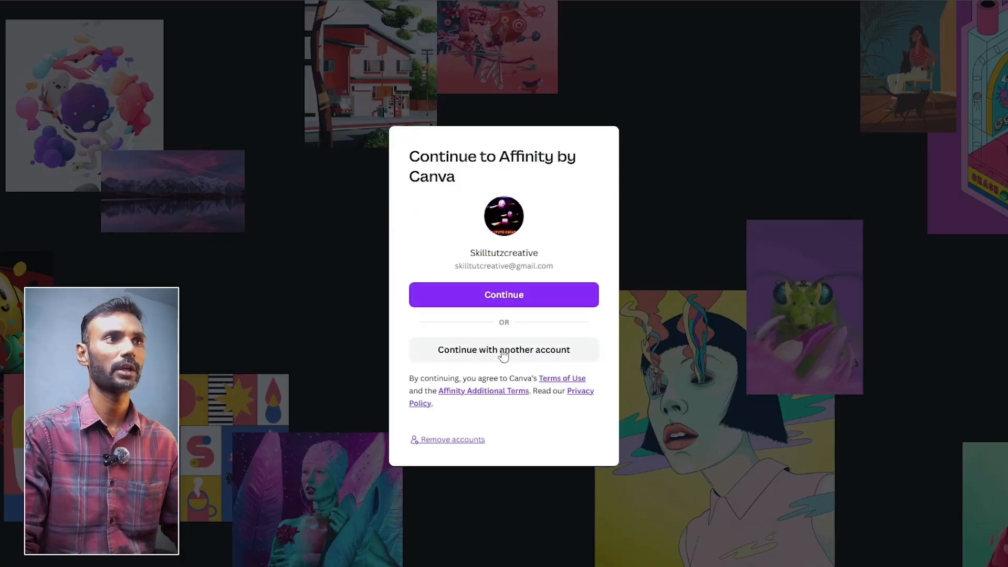
{"action": "left_click", "coordinate": [504, 356]}
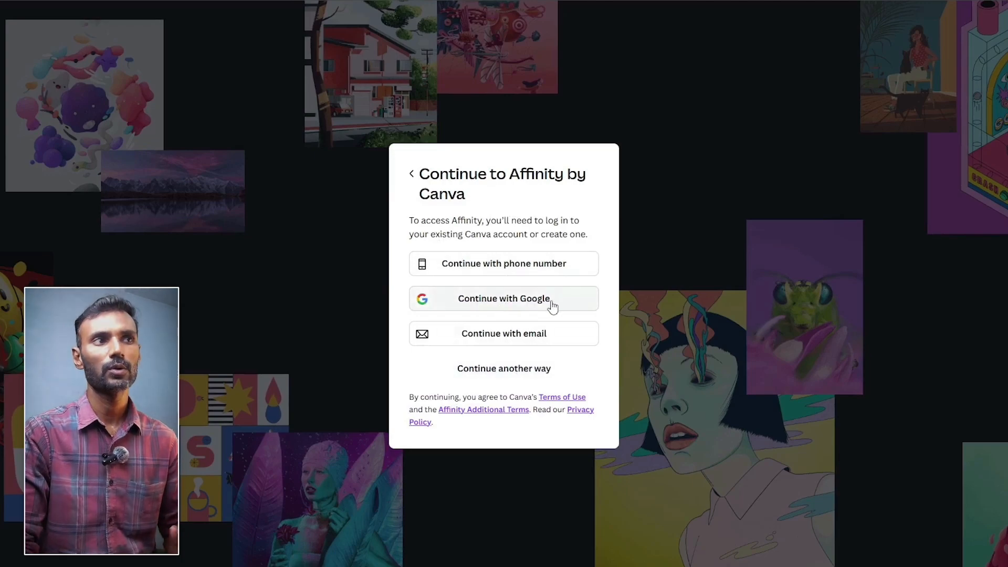
{"action": "left_click", "coordinate": [501, 368]}
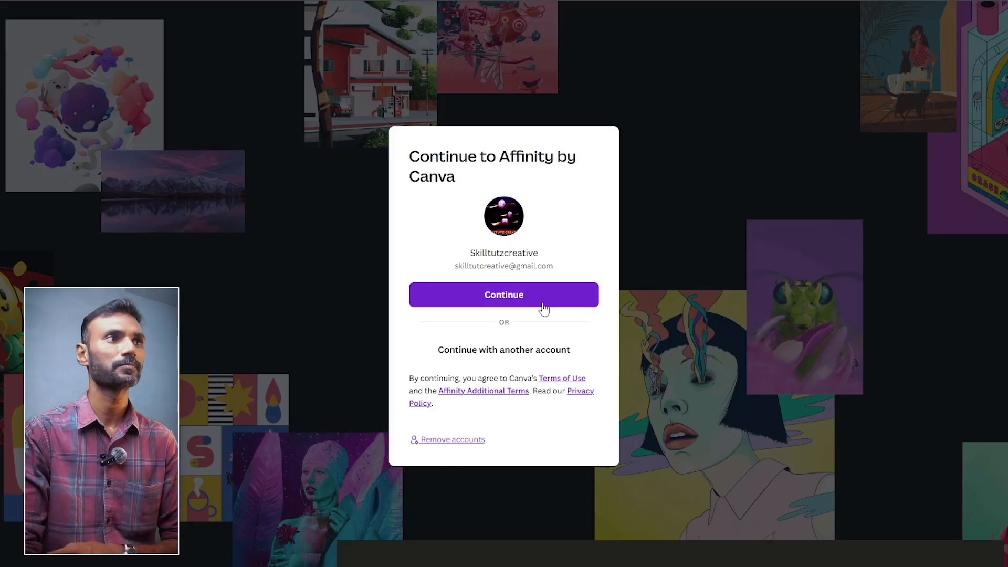
Continue to Affinity with the saved Canva account and bring the macOS and Windows downloads into view
{"action": "left_click", "coordinate": [543, 308]}
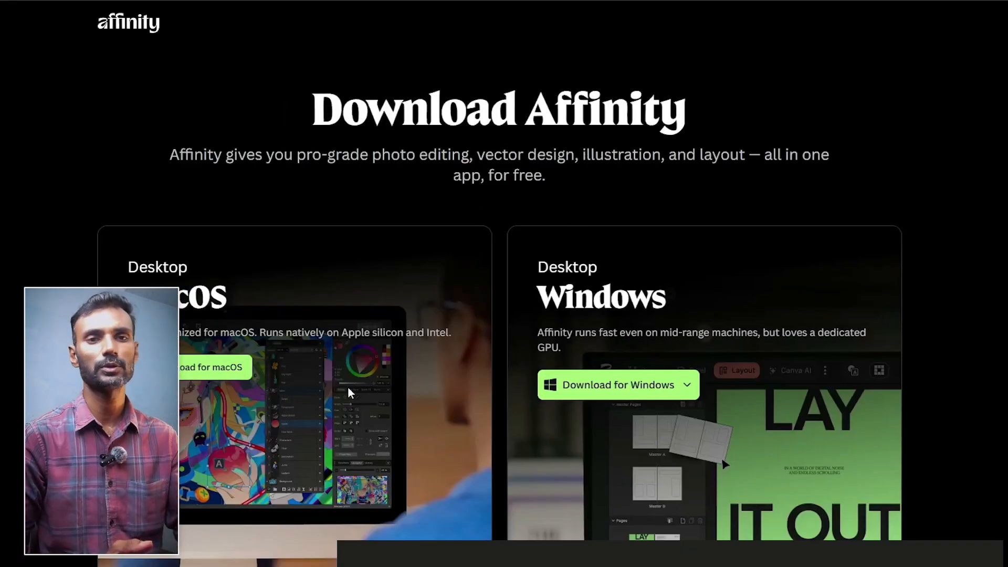
{"action": "scroll", "coordinate": [240, 289], "scroll_direction": "down", "scroll_amount": 2}
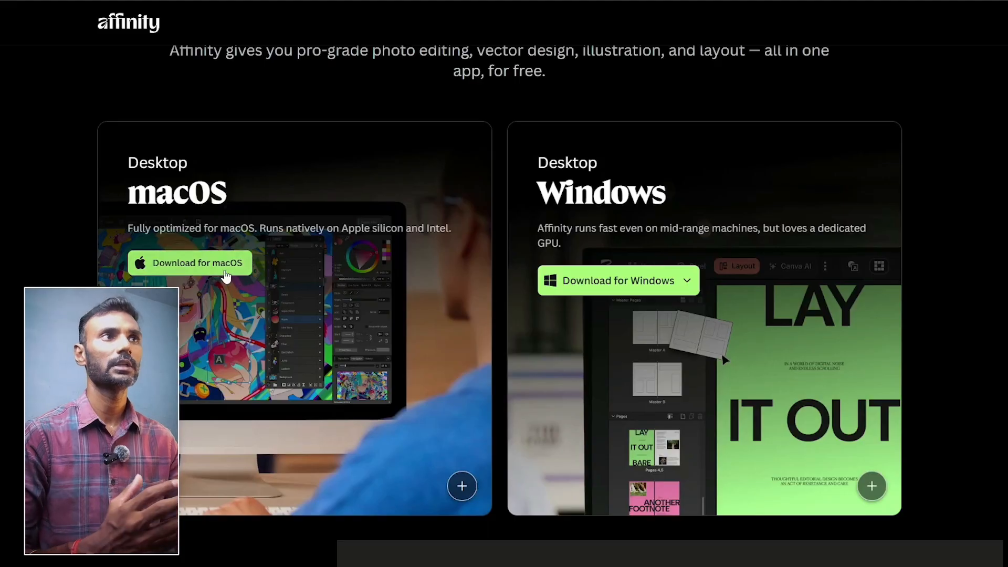
Review the macOS and Windows system requirements and the list of available Windows download variants
{"action": "left_click", "coordinate": [462, 486]}
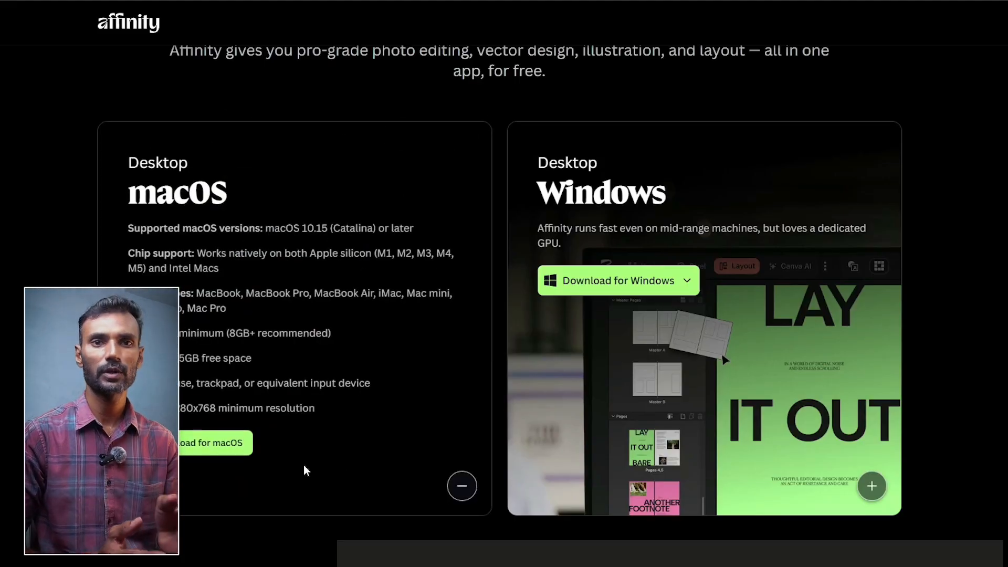
{"action": "left_click", "coordinate": [873, 487]}
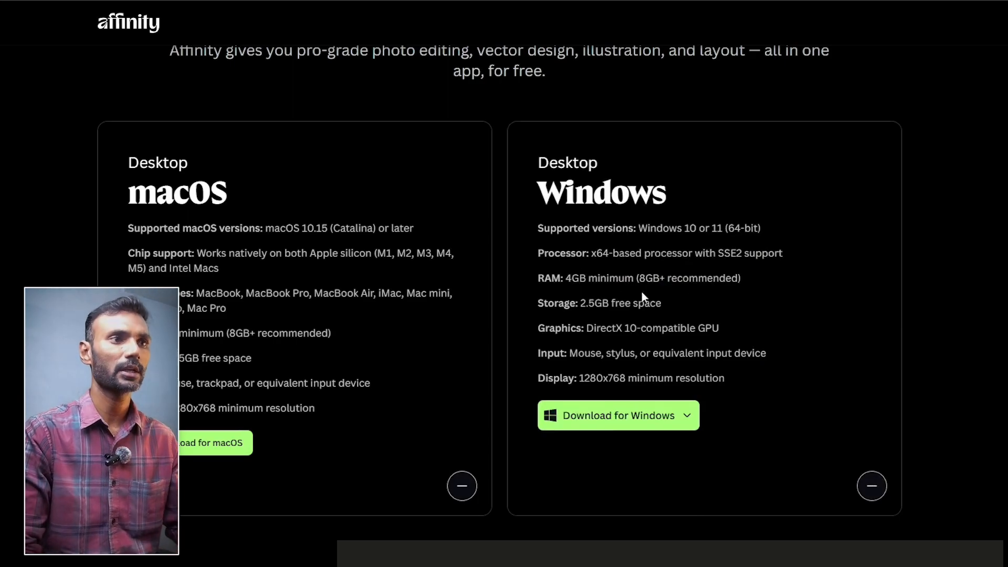
{"action": "left_click", "coordinate": [633, 420]}
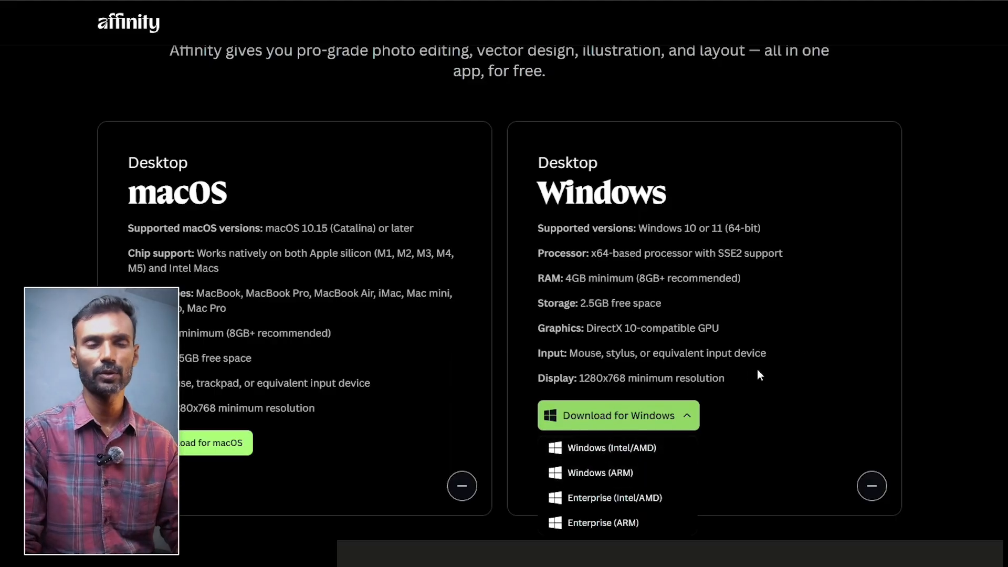
{"action": "left_click", "coordinate": [800, 378]}
Update the Affinity installation from the downloaded Affinity x64.msix package, with the app launching when ready
{"action": "left_click", "coordinate": [683, 416]}
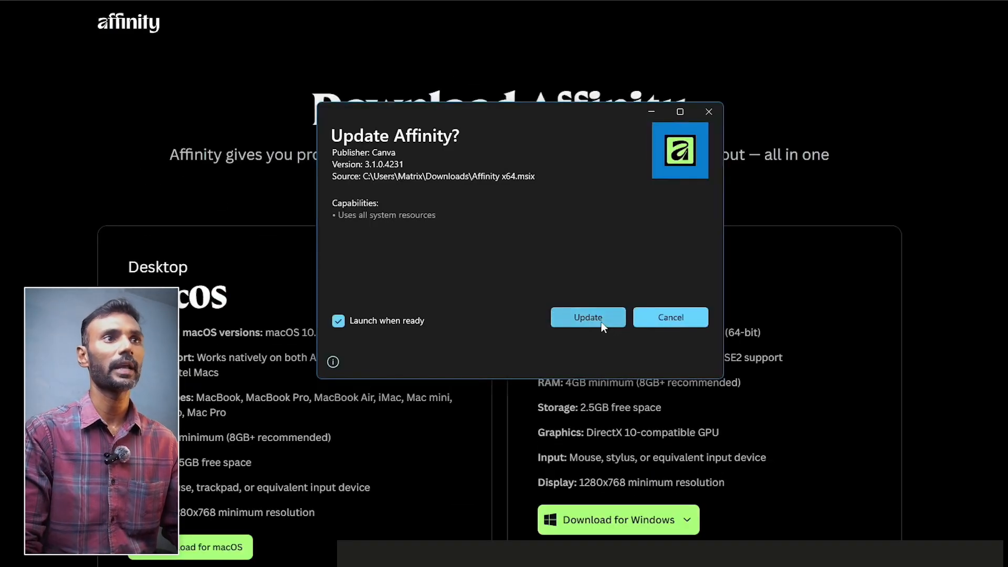
{"action": "left_click", "coordinate": [600, 322]}
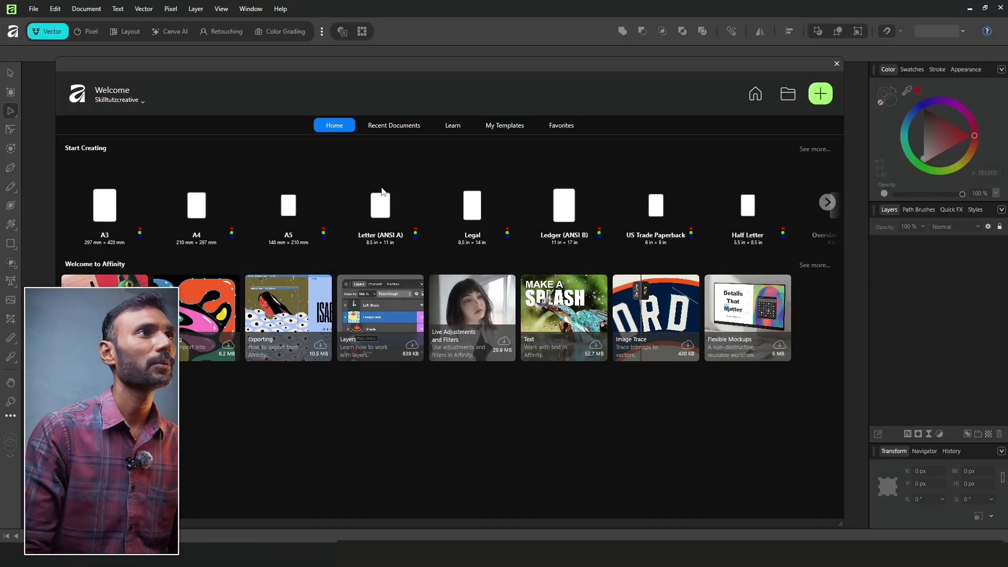
{"action": "mouse_move", "coordinate": [401, 57]}
{"action": "left_mouse_down"}
{"action": "mouse_move", "coordinate": [430, 78]}
{"action": "mouse_move", "coordinate": [398, 73]}
{"action": "left_mouse_up"}
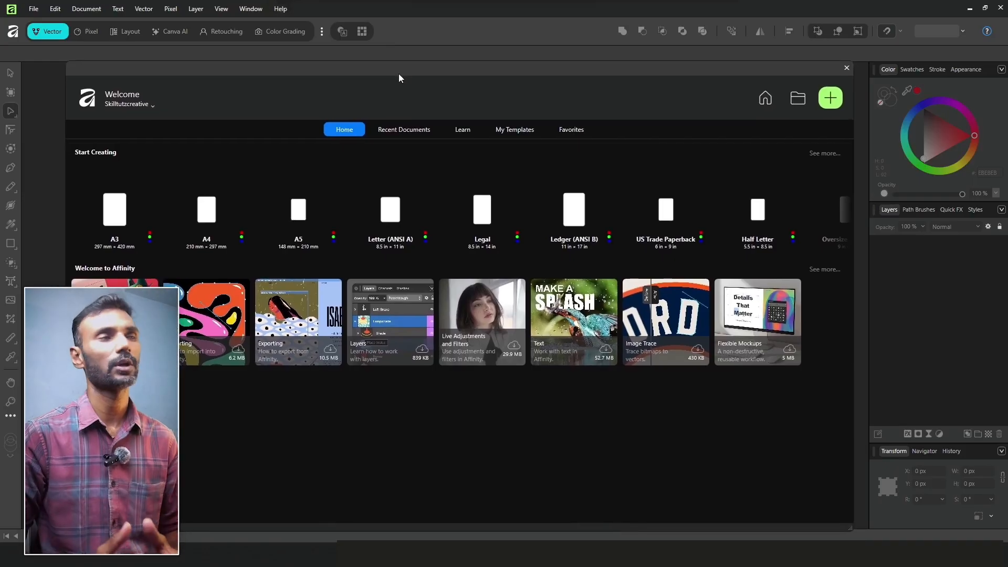
{"action": "mouse_move", "coordinate": [463, 80]}
{"action": "left_mouse_down"}
{"action": "mouse_move", "coordinate": [447, 73]}
{"action": "mouse_move", "coordinate": [451, 65]}
{"action": "left_mouse_up"}
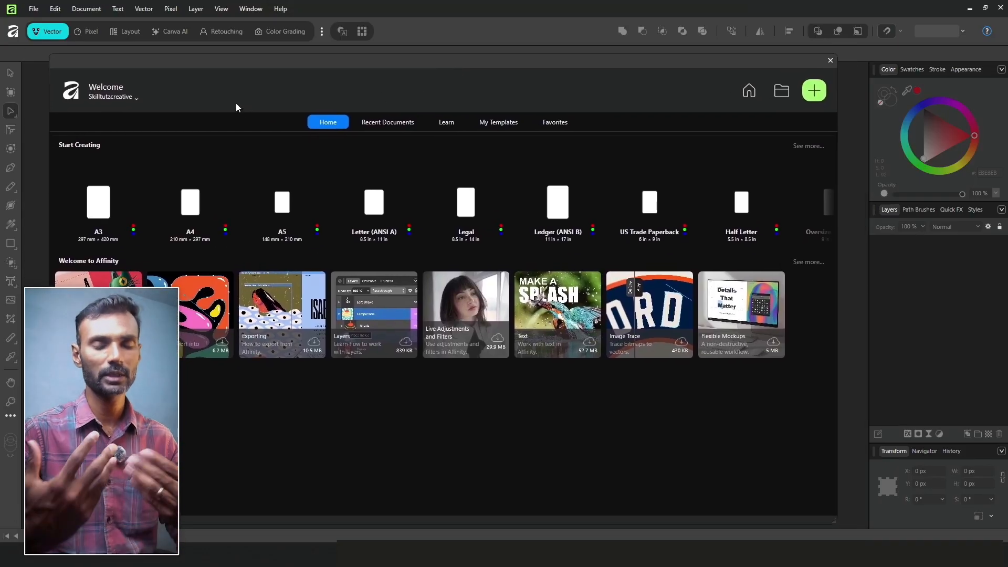
{"action": "left_click", "coordinate": [120, 98]}
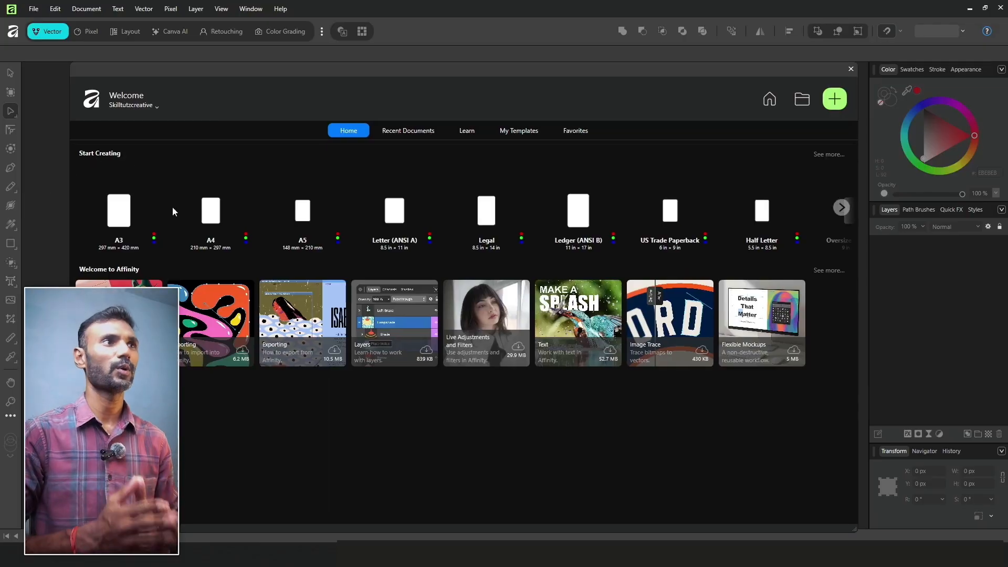
Look through the welcome window's Recent Documents, Learn, My Templates and Favorites sections and return to Home
{"action": "left_click", "coordinate": [401, 135]}
{"action": "left_click", "coordinate": [468, 131]}
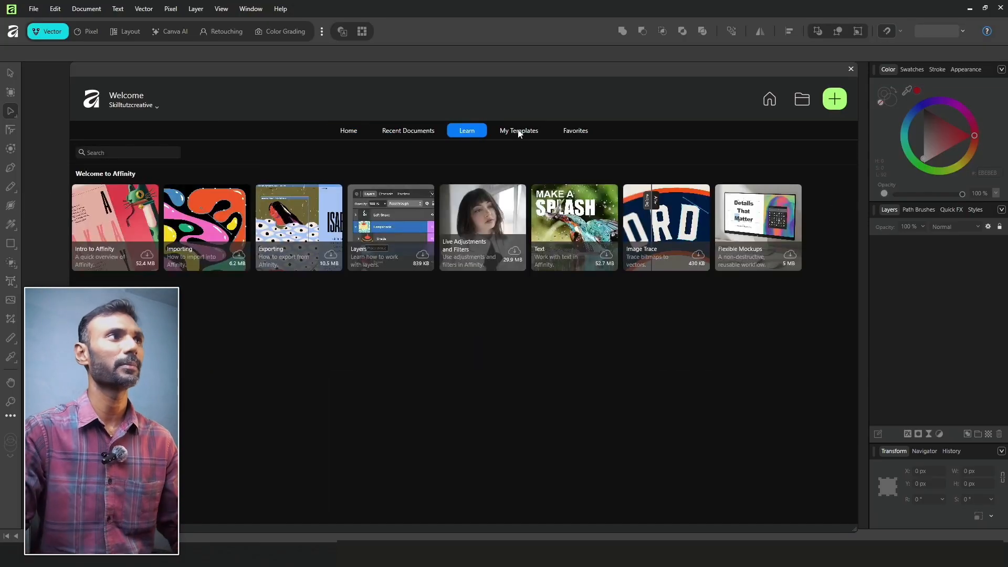
{"action": "left_click", "coordinate": [519, 131]}
{"action": "left_click", "coordinate": [576, 131]}
{"action": "left_click", "coordinate": [349, 130]}
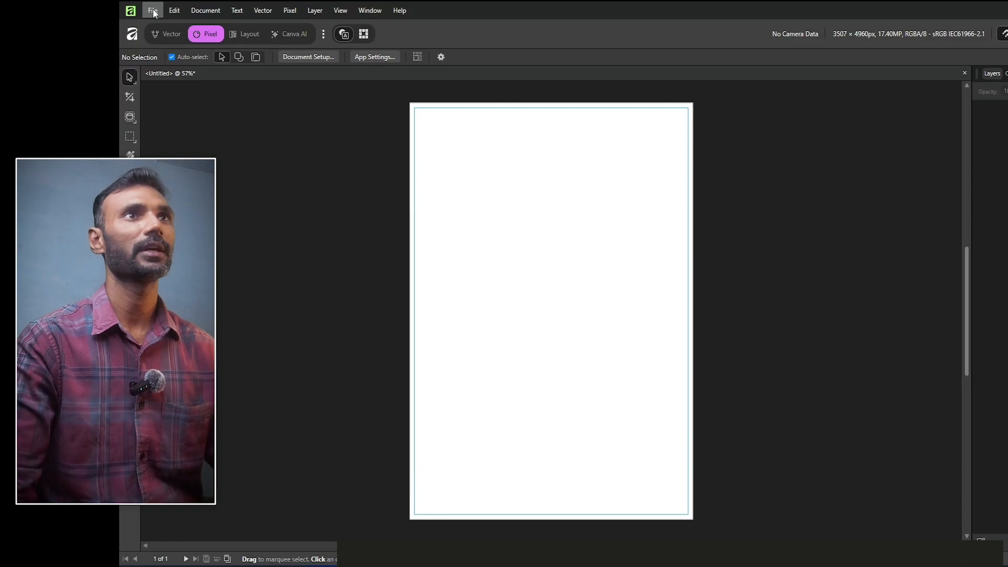
Start a new document and choose the A4 preset from the CMYK page sizes
{"action": "left_click", "coordinate": [153, 13]}
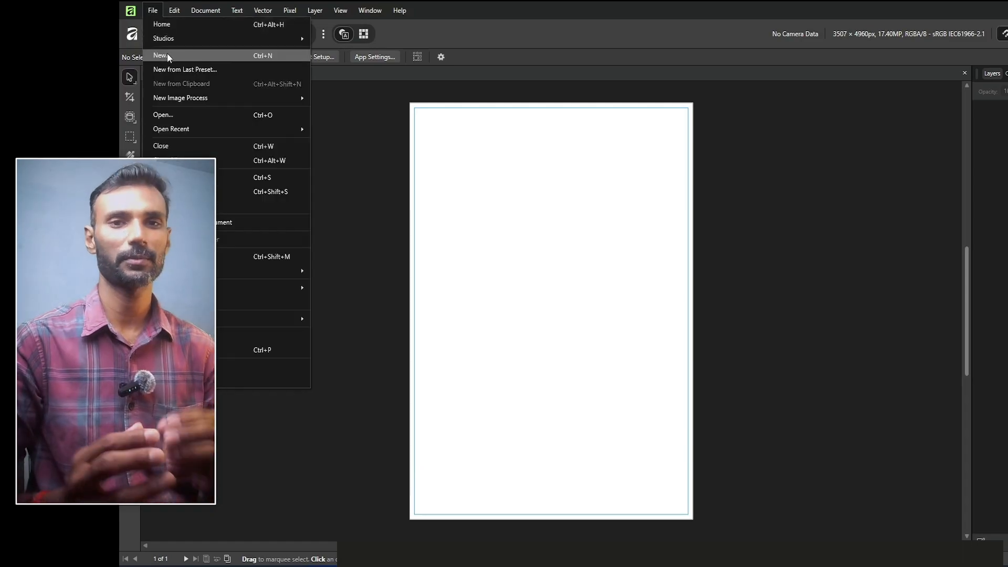
{"action": "left_click", "coordinate": [167, 54]}
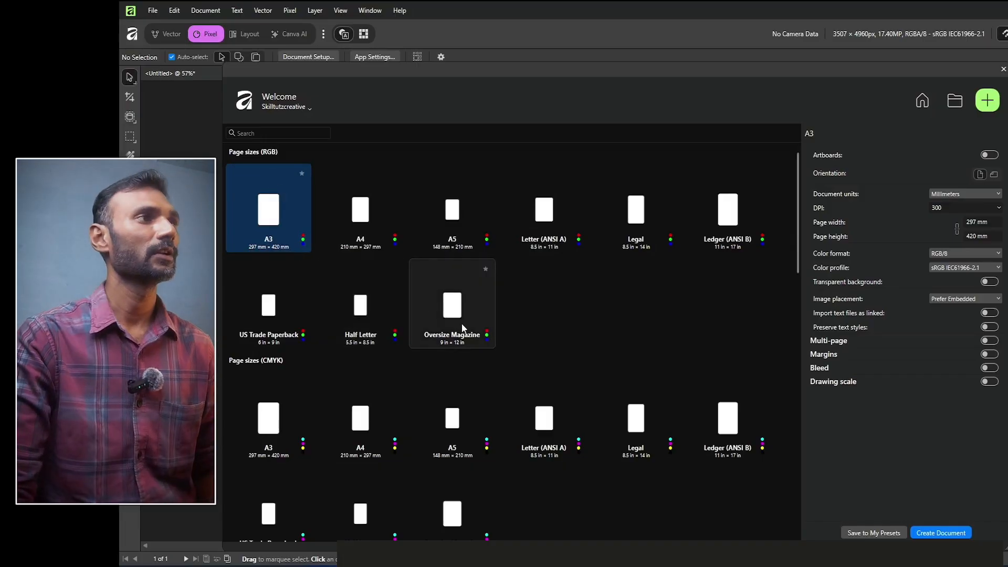
{"action": "scroll", "coordinate": [541, 260], "scroll_direction": "down", "scroll_amount": 1}
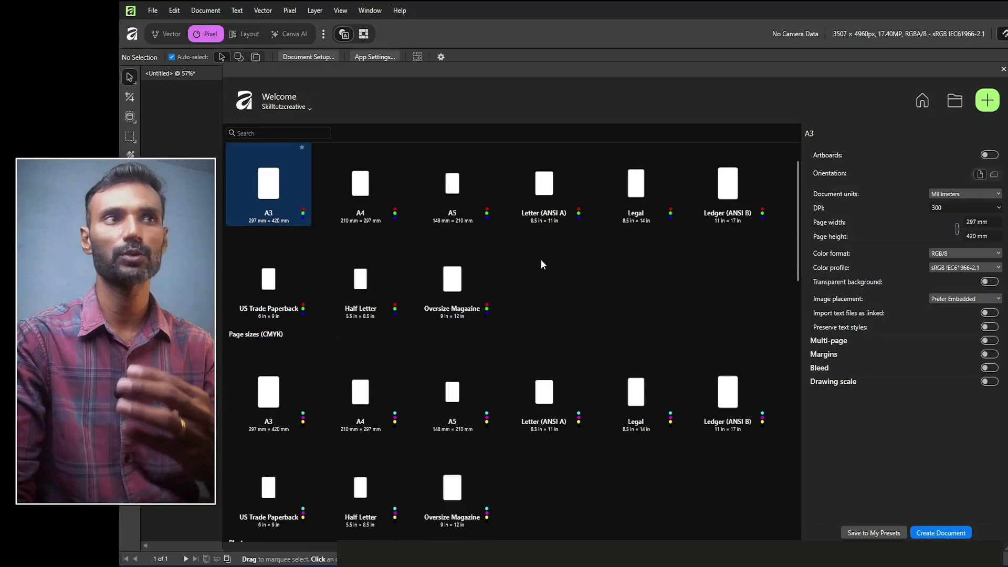
{"action": "scroll", "coordinate": [542, 261], "scroll_direction": "down", "scroll_amount": 2}
{"action": "left_click", "coordinate": [368, 341]}
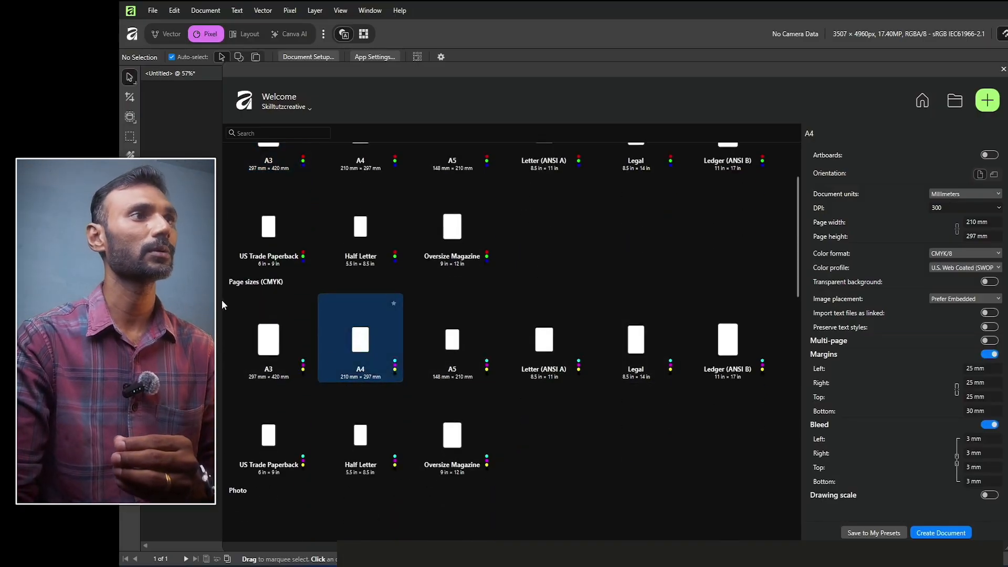
Examine the Photo, Canvases, Video and Web, and Devices categories of document presets
{"action": "scroll", "coordinate": [238, 285], "scroll_direction": "up", "scroll_amount": 3}
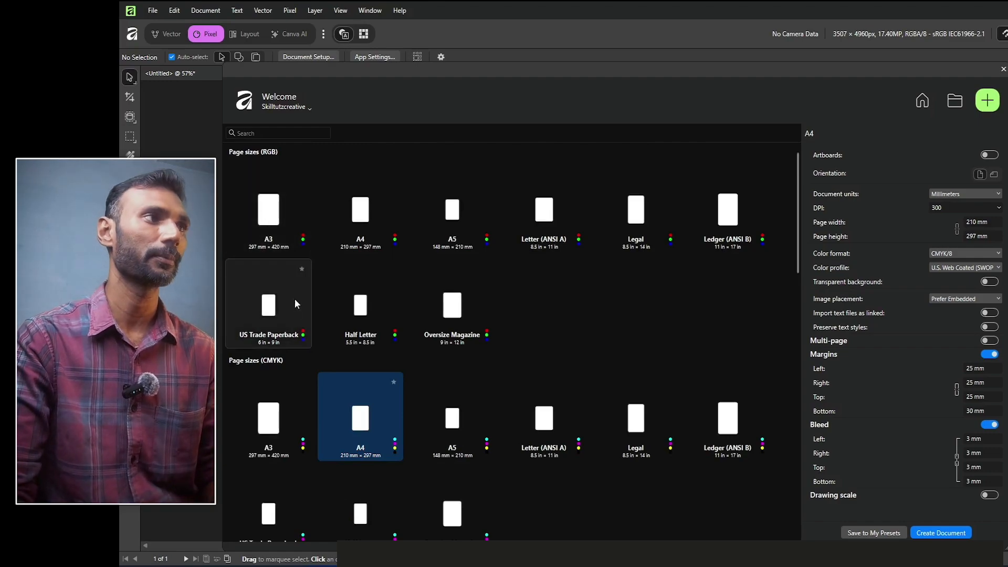
{"action": "scroll", "coordinate": [293, 307], "scroll_direction": "down", "scroll_amount": 10}
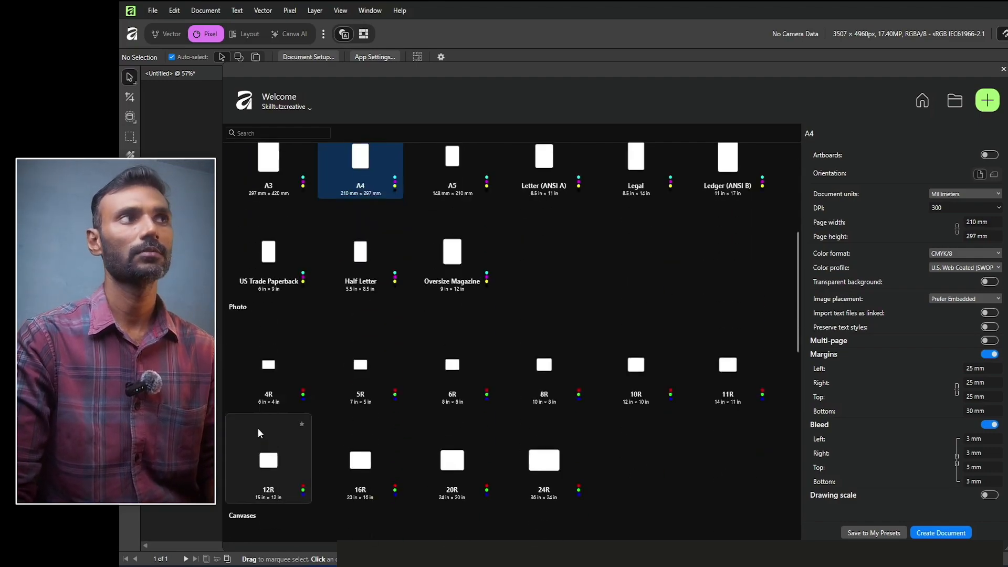
{"action": "scroll", "coordinate": [441, 458], "scroll_direction": "down", "scroll_amount": 4}
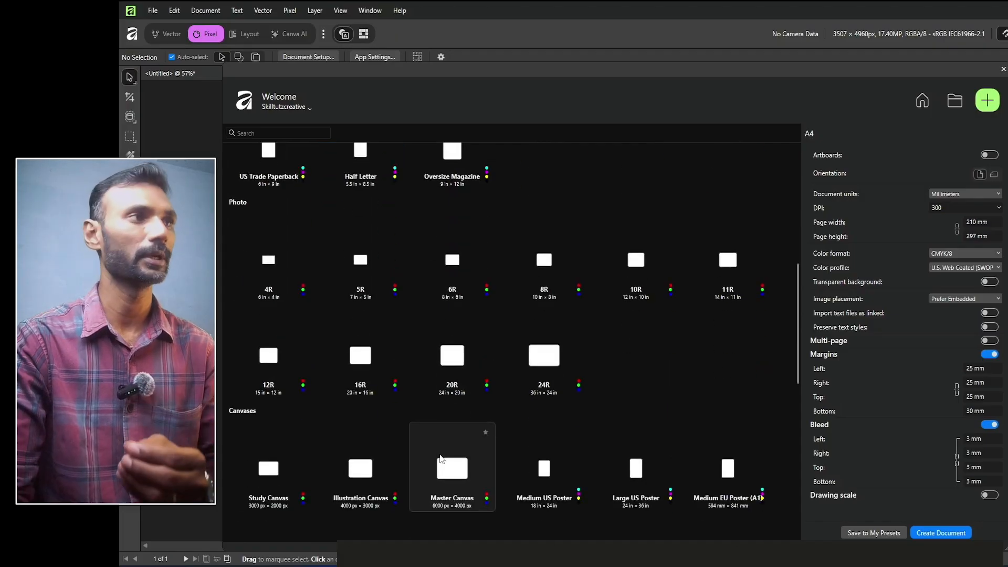
{"action": "scroll", "coordinate": [441, 458], "scroll_direction": "down", "scroll_amount": 3}
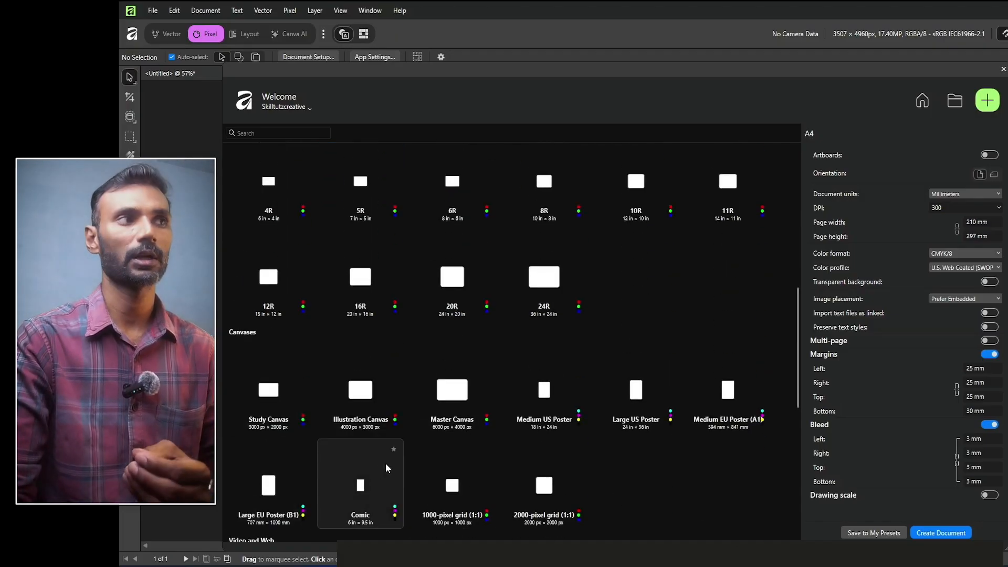
{"action": "scroll", "coordinate": [386, 463], "scroll_direction": "down", "scroll_amount": 7}
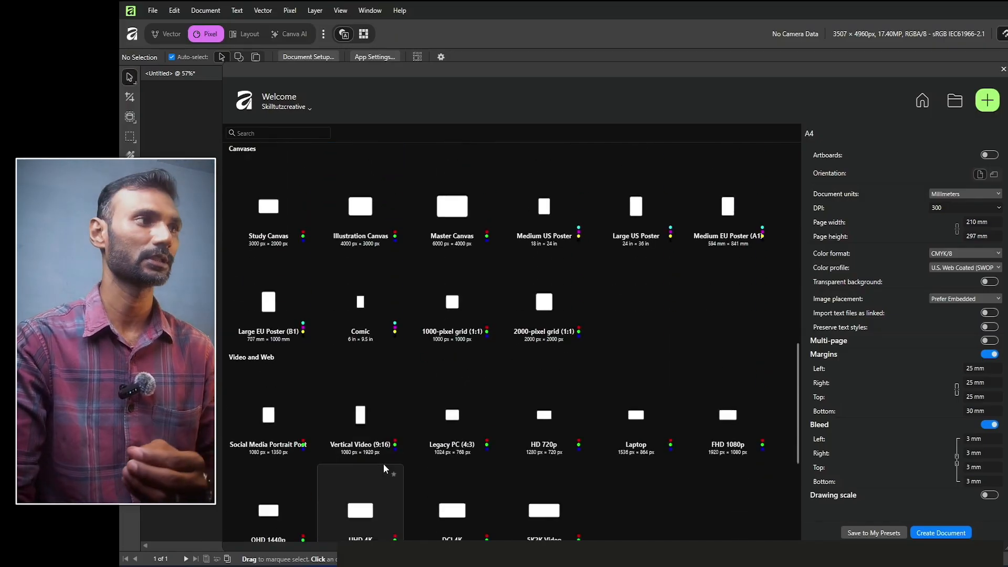
{"action": "scroll", "coordinate": [387, 427], "scroll_direction": "down", "scroll_amount": 1}
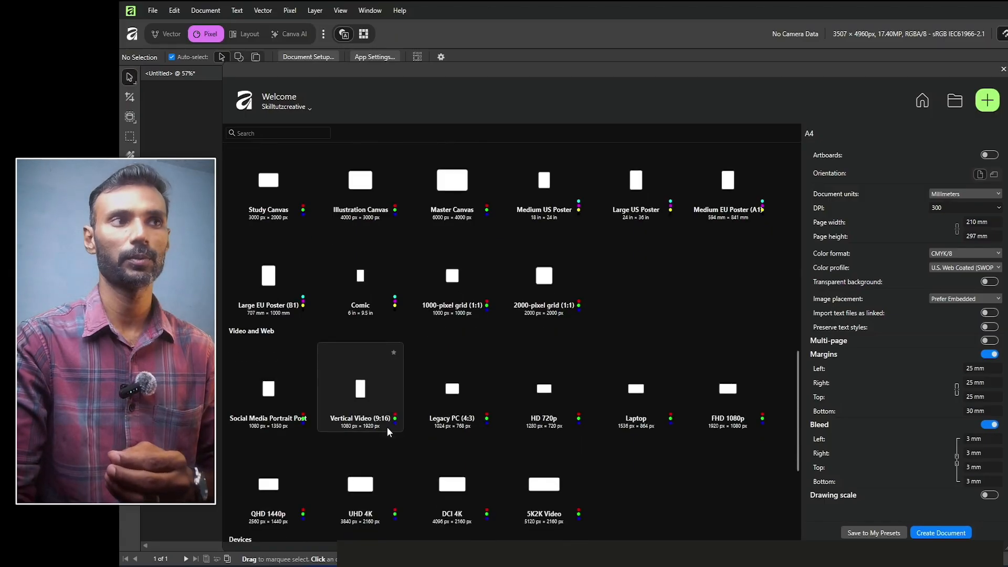
{"action": "scroll", "coordinate": [386, 427], "scroll_direction": "down", "scroll_amount": 3}
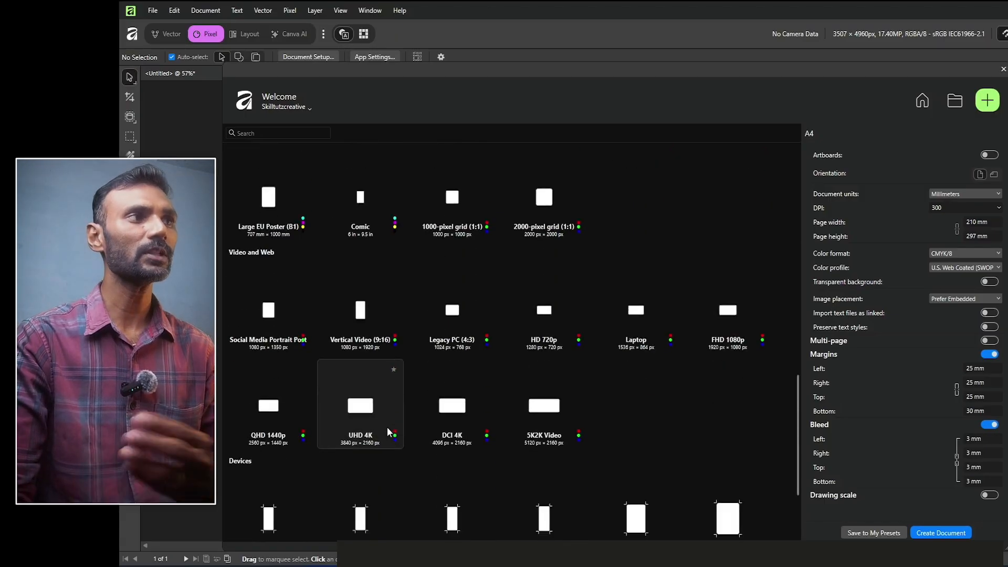
{"action": "scroll", "coordinate": [388, 428], "scroll_direction": "down", "scroll_amount": 4}
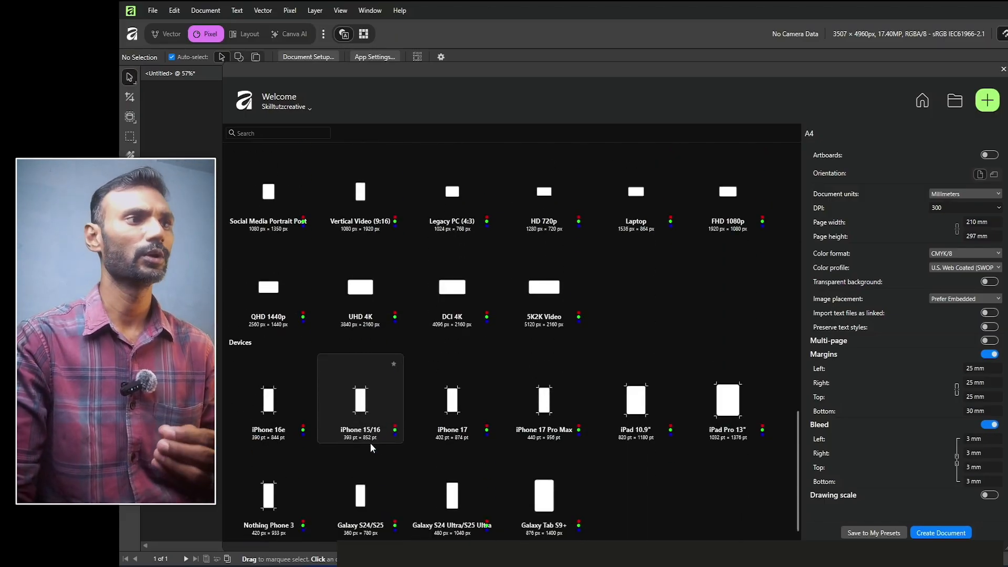
{"action": "scroll", "coordinate": [376, 446], "scroll_direction": "up", "scroll_amount": 6}
{"action": "scroll", "coordinate": [323, 450], "scroll_direction": "down", "scroll_amount": 6}
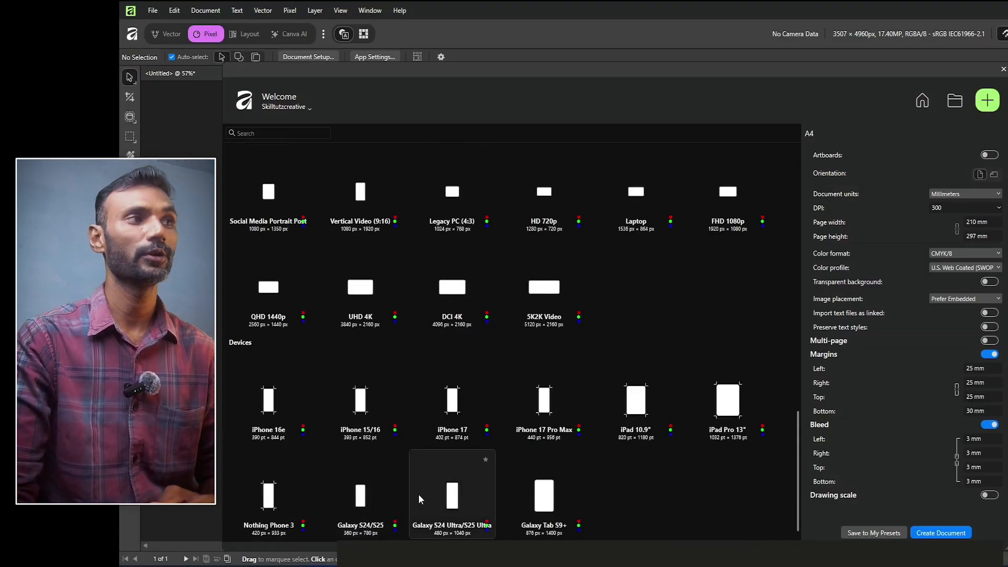
{"action": "scroll", "coordinate": [418, 493], "scroll_direction": "up", "scroll_amount": 20}
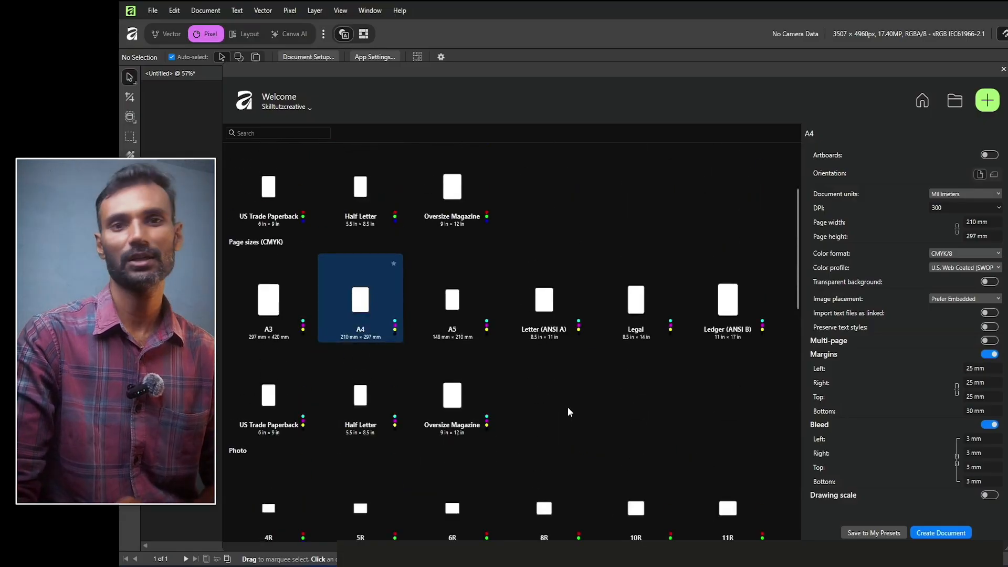
Create a new document from the A4 preset in the RGB page sizes with artboards enabled
{"action": "scroll", "coordinate": [568, 408], "scroll_direction": "up", "scroll_amount": 2}
{"action": "left_click", "coordinate": [371, 212]}
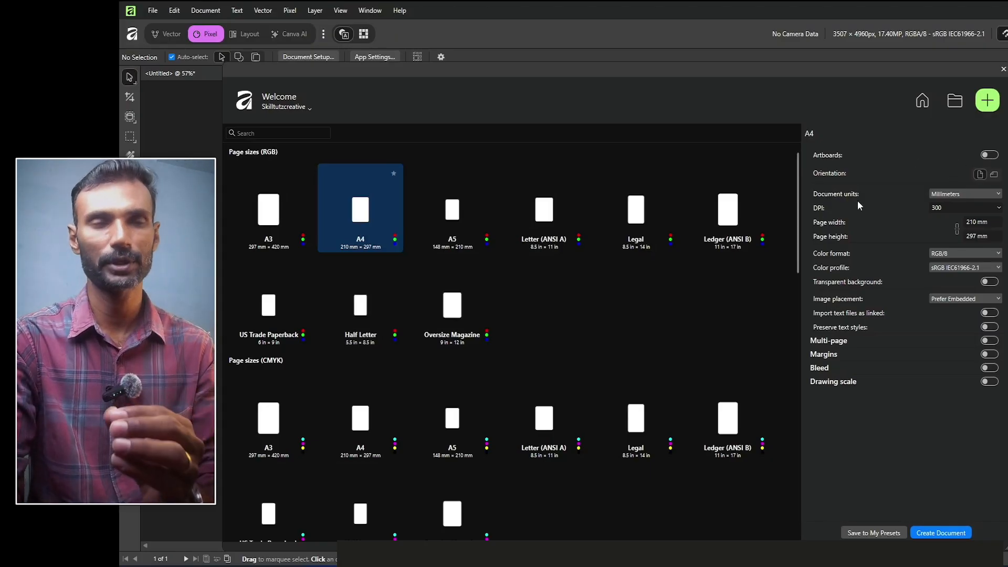
{"action": "left_click", "coordinate": [990, 155]}
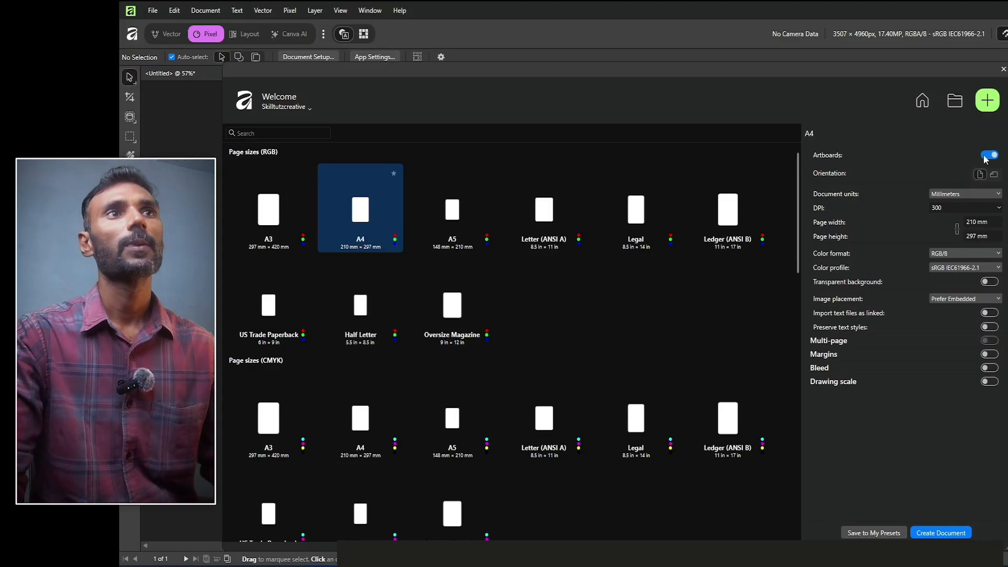
{"action": "left_click", "coordinate": [923, 534]}
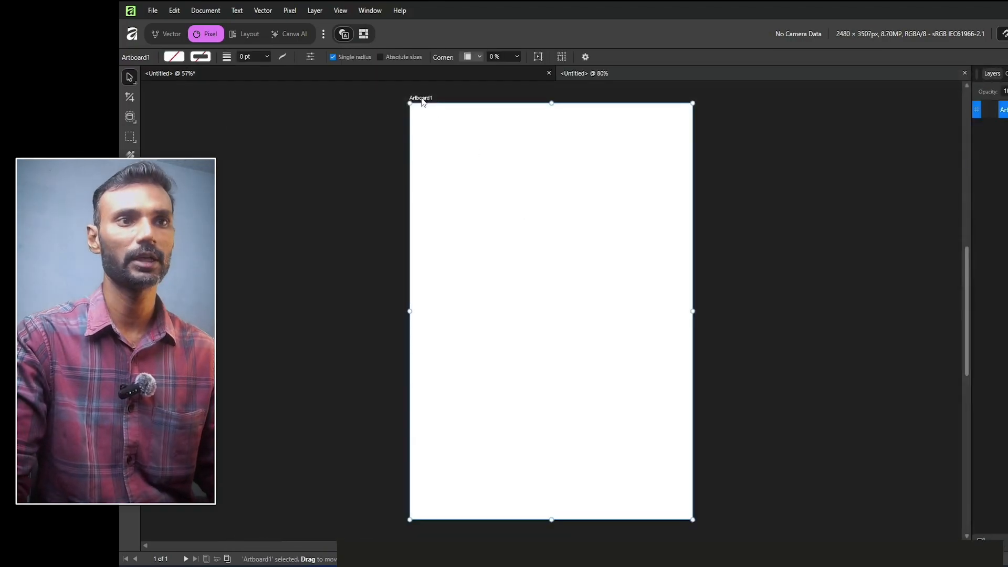
Try moving the A4 artboard sideways across the canvas by its name label
{"action": "left_click_drag", "start_coordinate": [433, 98], "coordinate": [658, 99]}
{"action": "left_click", "coordinate": [419, 99]}
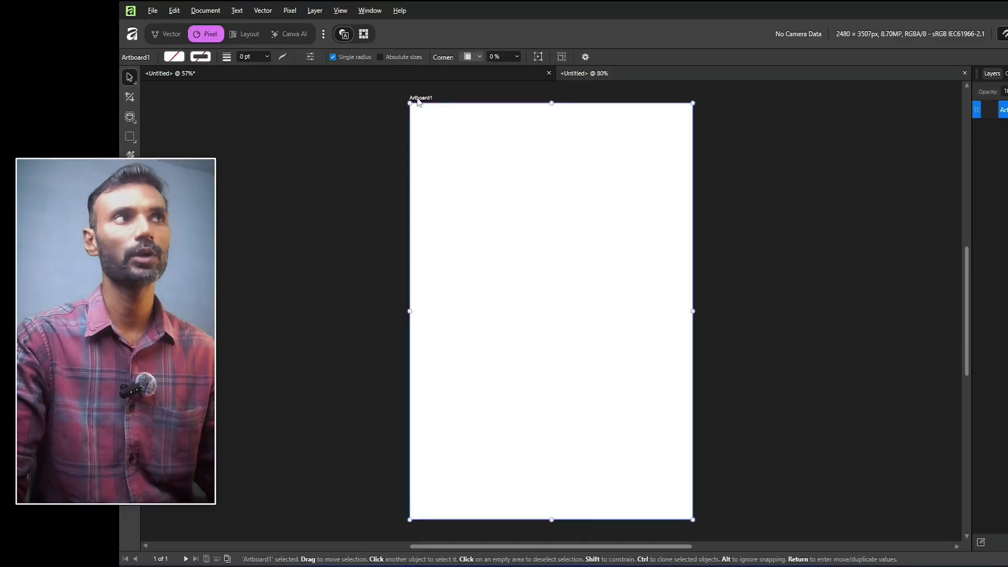
{"action": "mouse_move", "coordinate": [417, 98]}
{"action": "left_mouse_down"}
{"action": "mouse_move", "coordinate": [533, 99]}
{"action": "mouse_move", "coordinate": [317, 98]}
{"action": "mouse_move", "coordinate": [626, 99]}
{"action": "mouse_move", "coordinate": [613, 99]}
{"action": "mouse_move", "coordinate": [613, 118]}
{"action": "left_mouse_up"}
{"action": "scroll", "coordinate": [615, 111], "scroll_direction": "up", "scroll_amount": 1}
{"action": "scroll", "coordinate": [628, 179], "scroll_direction": "down", "scroll_amount": 2}
{"action": "scroll", "coordinate": [630, 195], "scroll_direction": "up", "scroll_amount": 1}
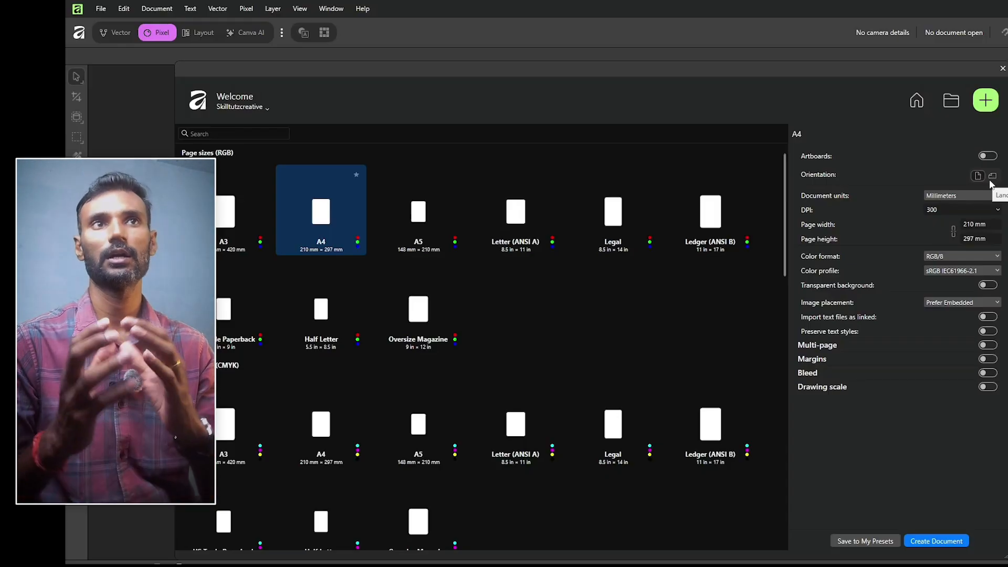
Set the new A4 document's units to Pixels and review the other available units
{"action": "left_click", "coordinate": [980, 194]}
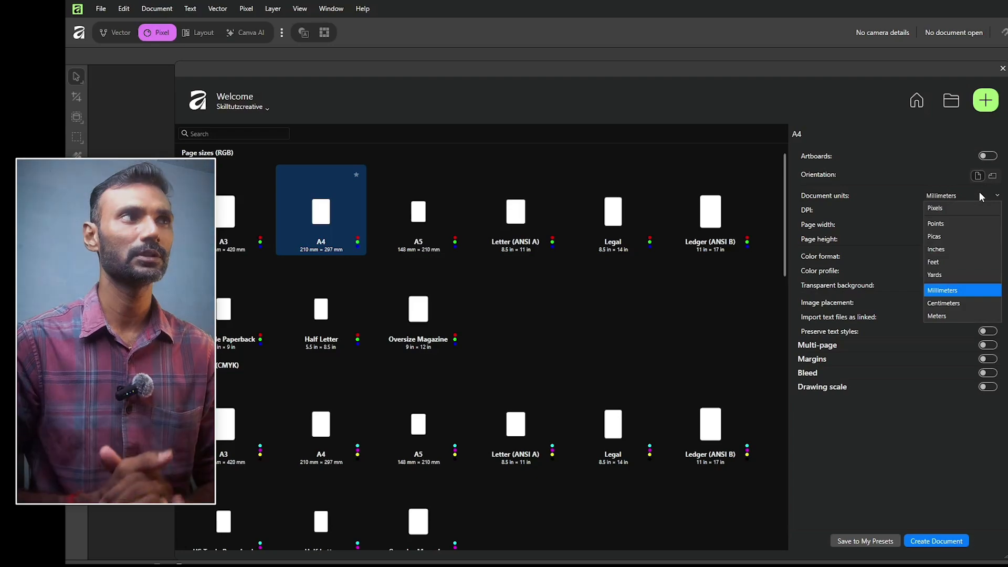
{"action": "left_click", "coordinate": [966, 207]}
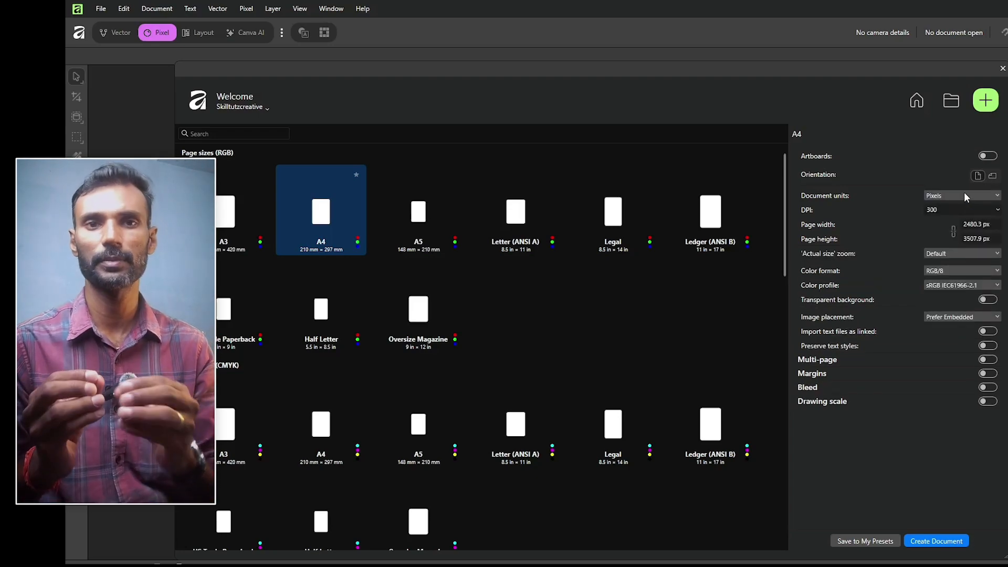
{"action": "left_click", "coordinate": [965, 196]}
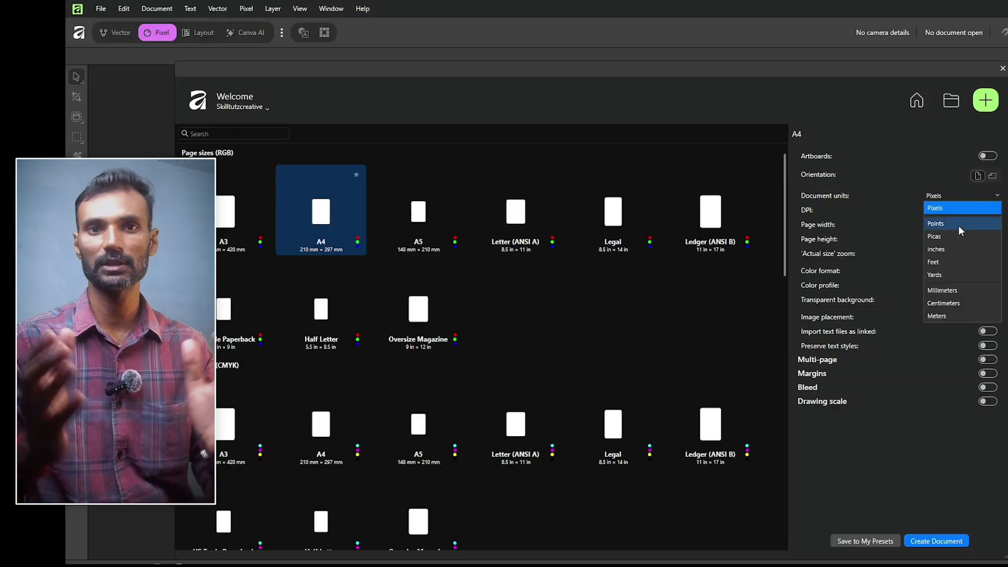
{"action": "left_click", "coordinate": [951, 195]}
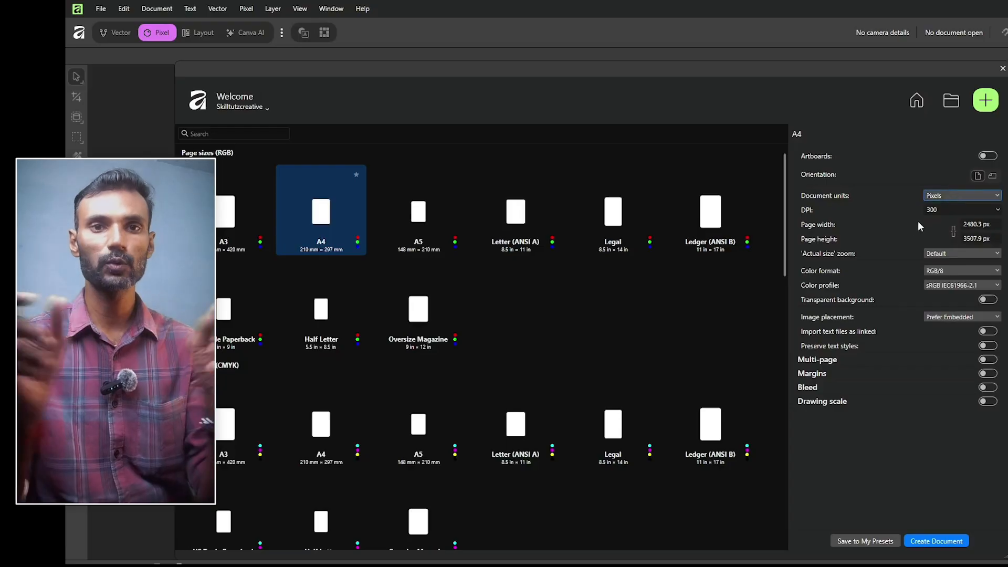
Set the new A4 document's DPI to 72 and review the available color formats, keeping RGB/8
{"action": "left_click", "coordinate": [948, 210]}
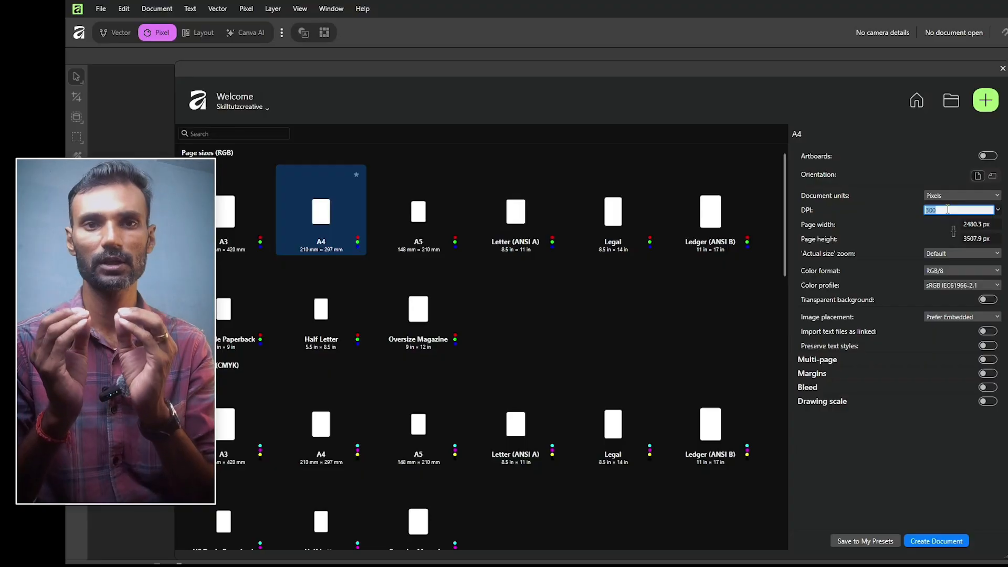
{"action": "type", "text": "12"}
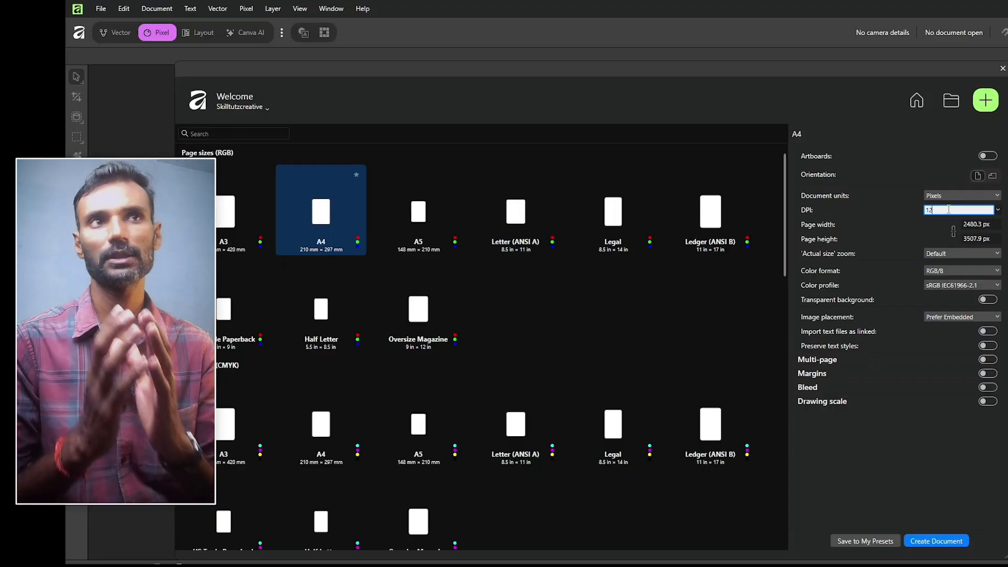
{"action": "key", "text": "BackSpace"}
{"action": "key", "text": "BackSpace"}
{"action": "type", "text": "72"}
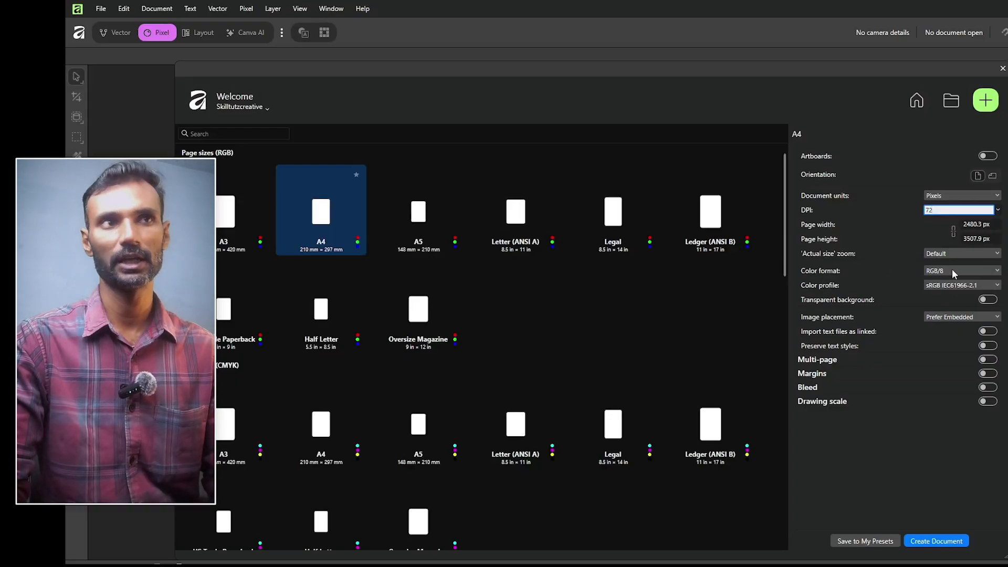
{"action": "left_click", "coordinate": [952, 270]}
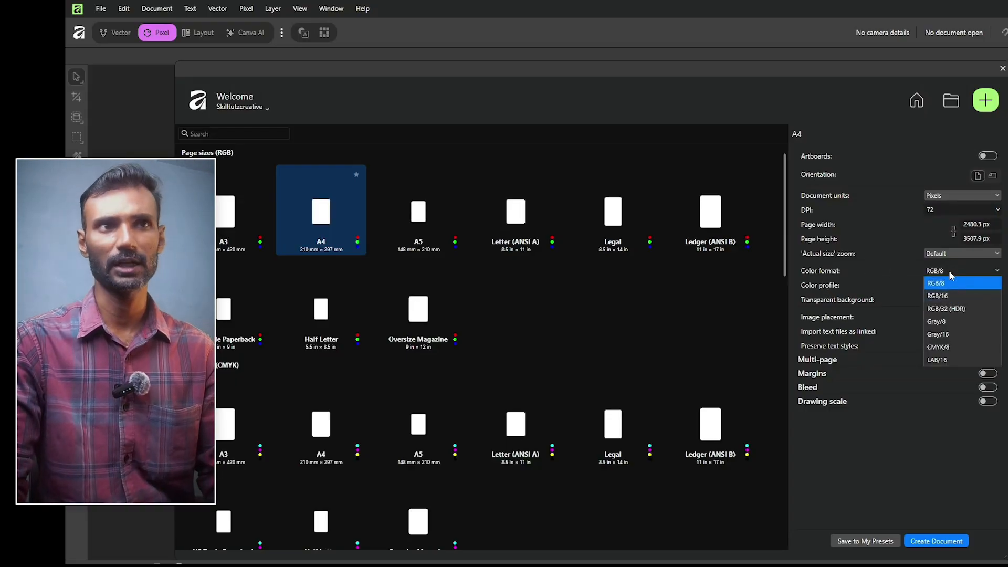
{"action": "left_click", "coordinate": [950, 270]}
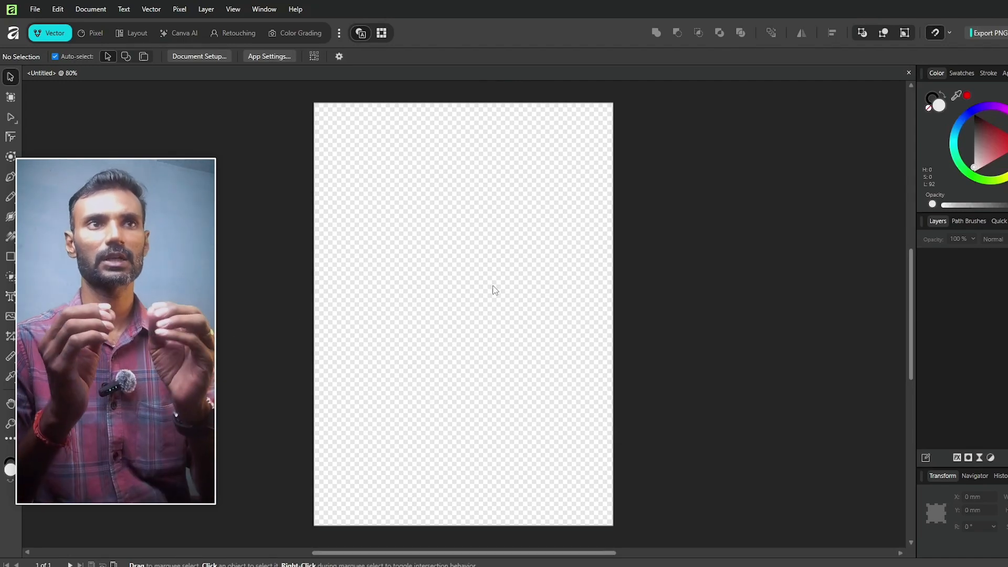
Enlarge the desk illustration to about 134.6 by 97.1 mm and move it towards the top of the transparent page
{"action": "left_click_drag", "start_coordinate": [493, 288], "coordinate": [460, 279]}
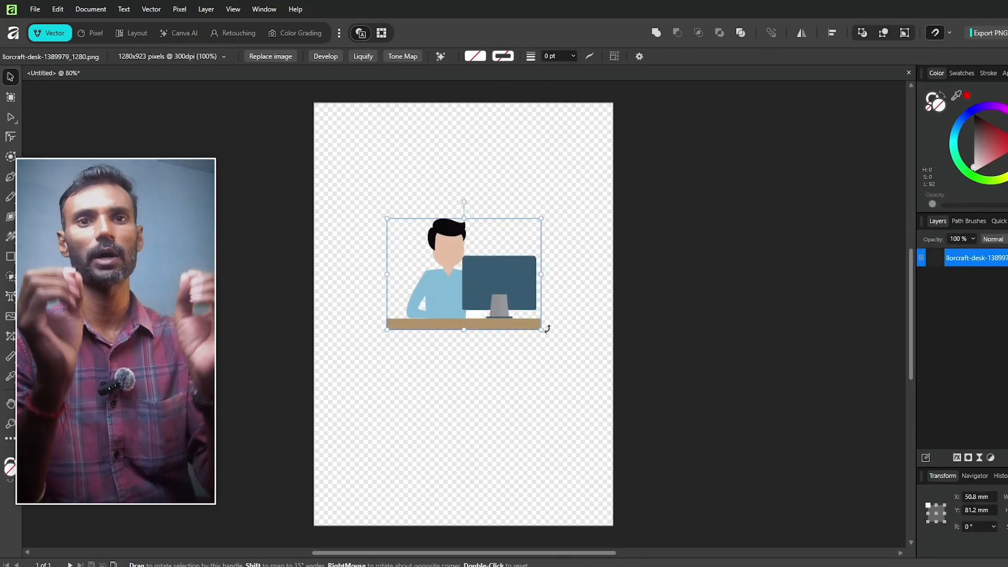
{"action": "left_click_drag", "start_coordinate": [541, 329], "coordinate": [572, 364]}
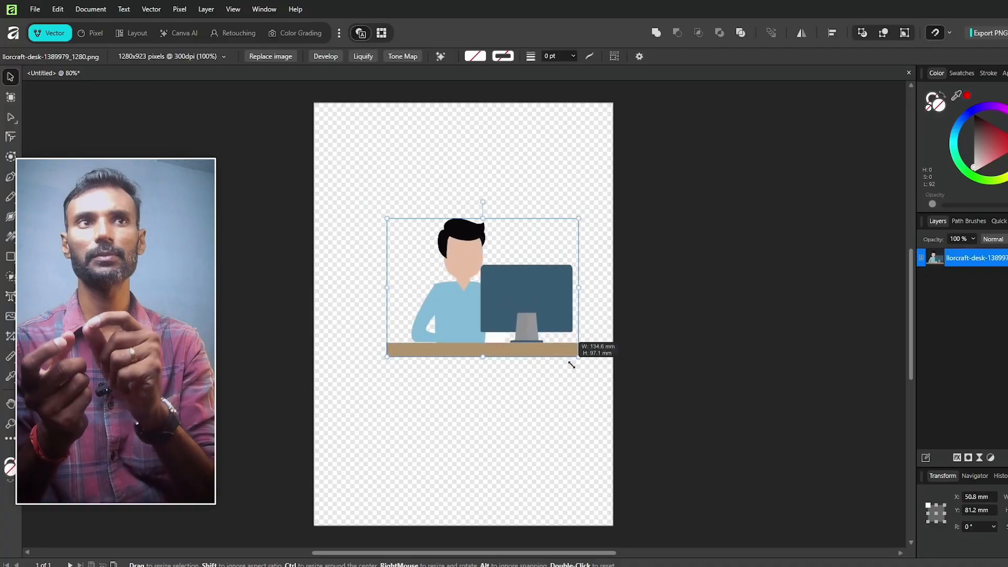
{"action": "left_click_drag", "start_coordinate": [490, 281], "coordinate": [472, 246]}
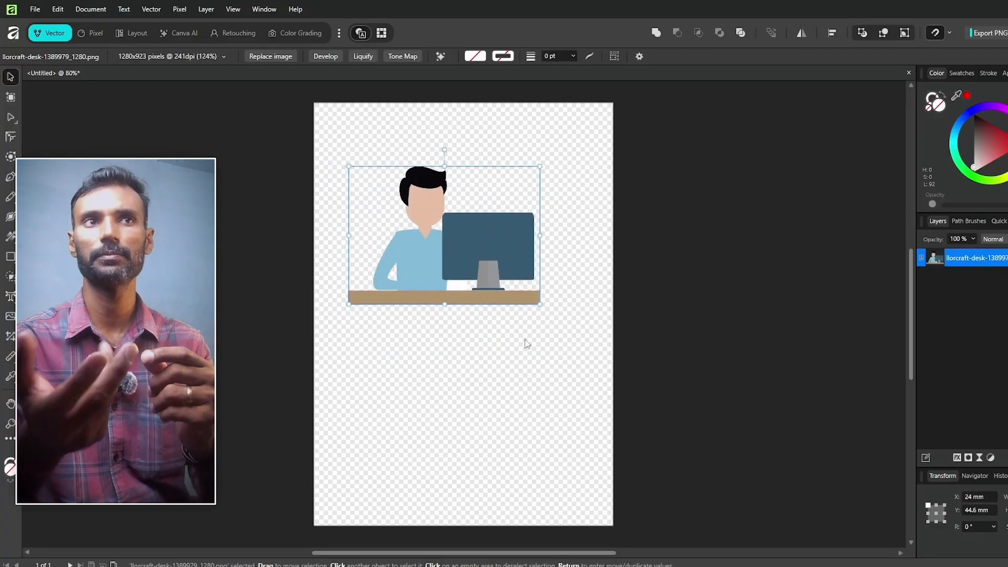
{"action": "left_click", "coordinate": [473, 267]}
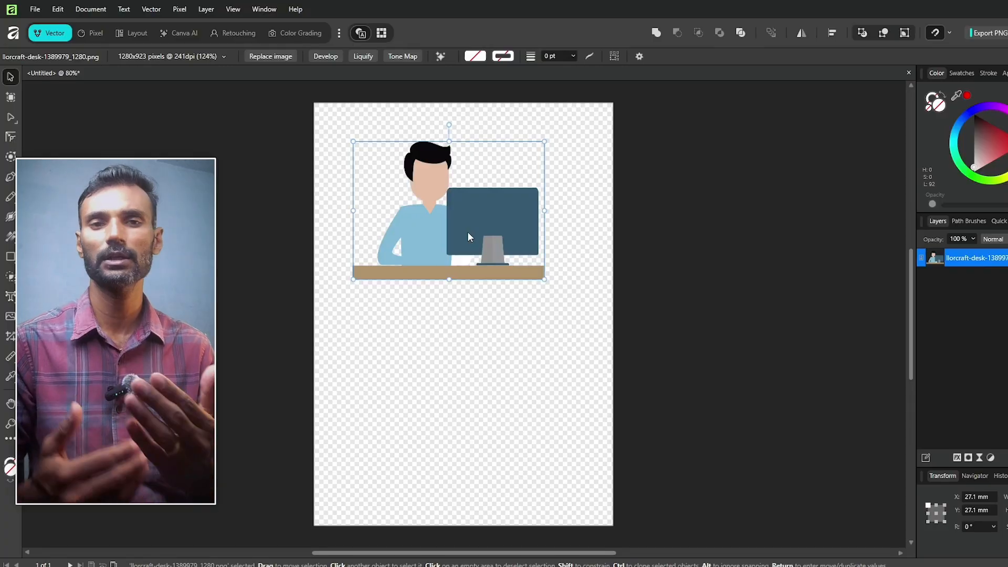
Return to the new A4 document settings and choose Prefer Embedded for the image placement
{"action": "key", "text": "ctrl+n"}
{"action": "left_click", "coordinate": [874, 297]}
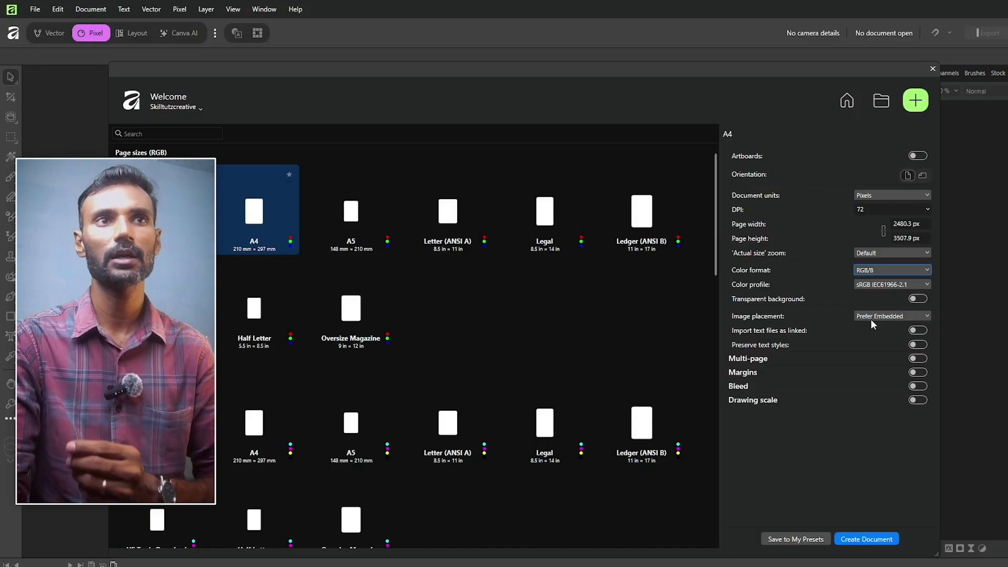
{"action": "left_click", "coordinate": [872, 317]}
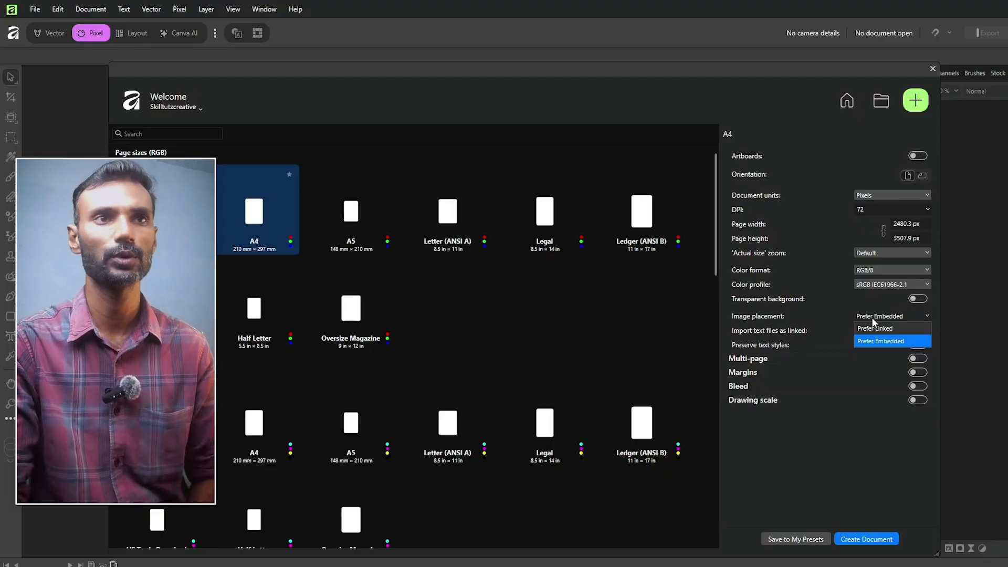
{"action": "left_click", "coordinate": [882, 345]}
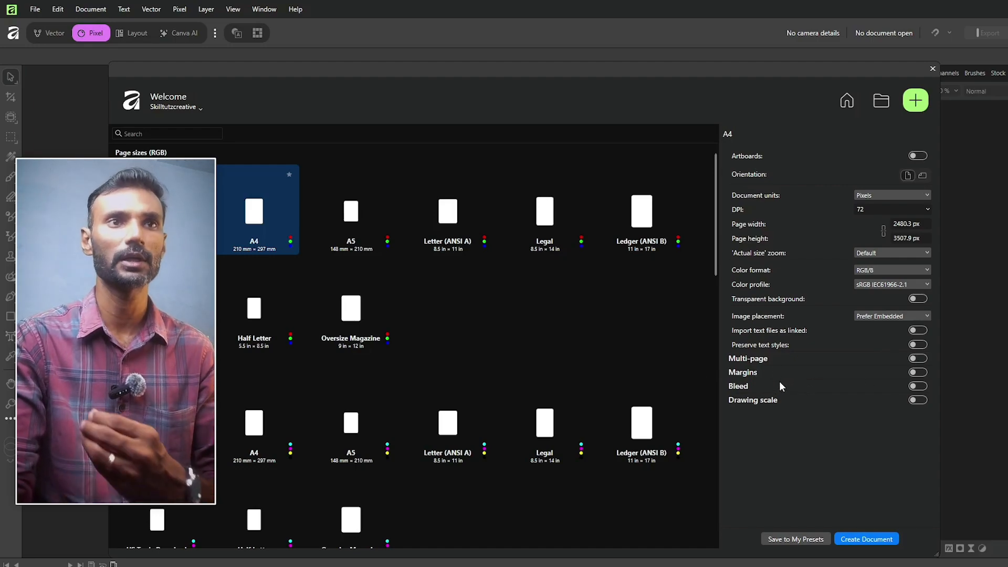
Create the A4 document with 50 px margins on all sides and inspect the margin guides on the page
{"action": "left_click", "coordinate": [917, 372]}
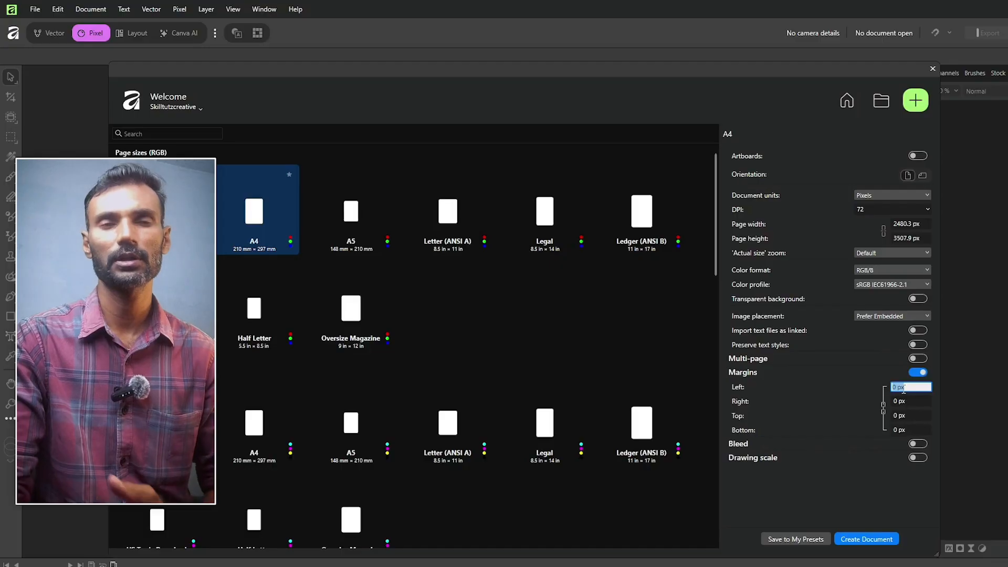
{"action": "left_click", "coordinate": [897, 389]}
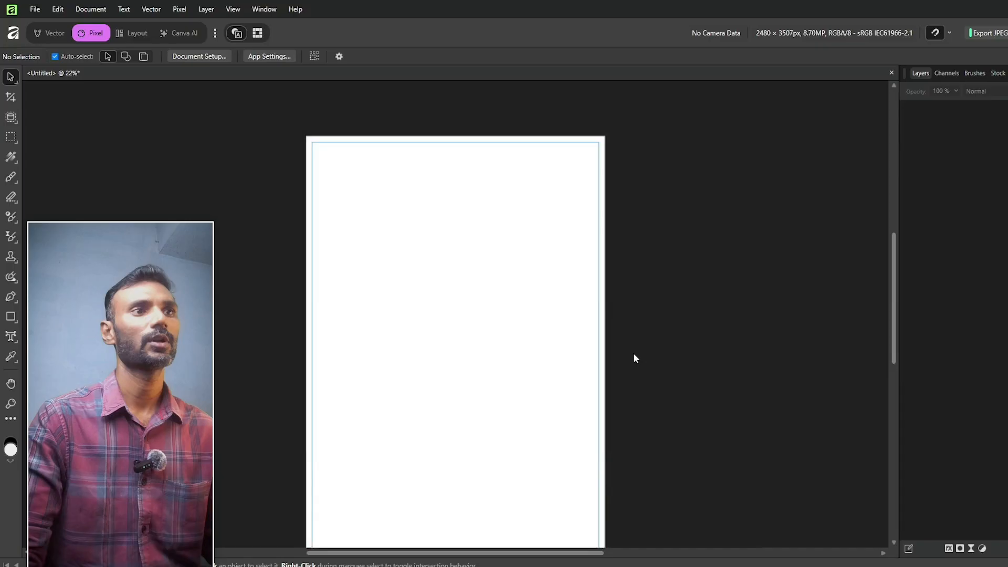
{"action": "scroll", "coordinate": [634, 355], "scroll_direction": "down", "scroll_amount": 3}
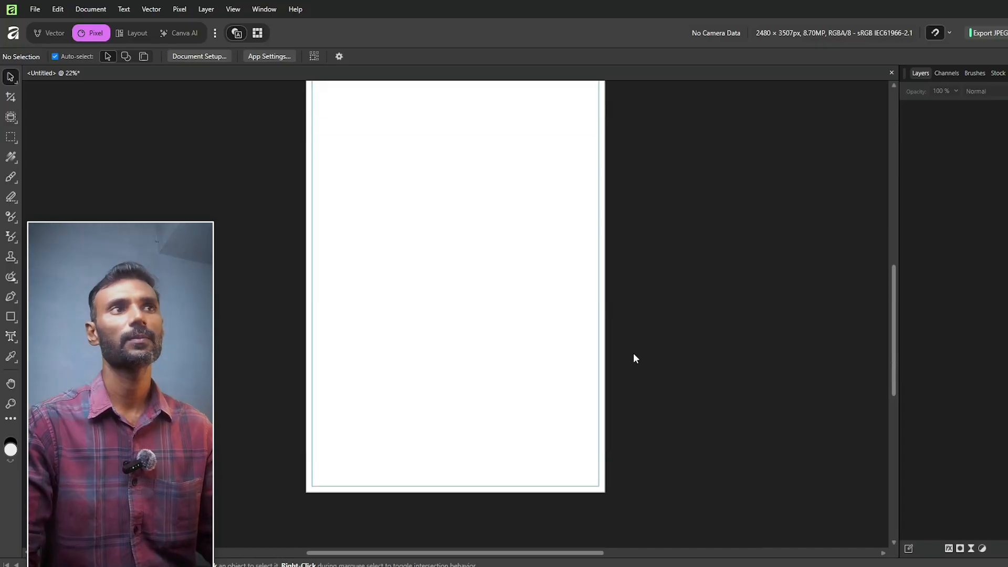
{"action": "scroll", "coordinate": [634, 355], "scroll_direction": "up", "scroll_amount": 3}
{"action": "scroll", "coordinate": [633, 353], "scroll_direction": "down", "scroll_amount": 1}
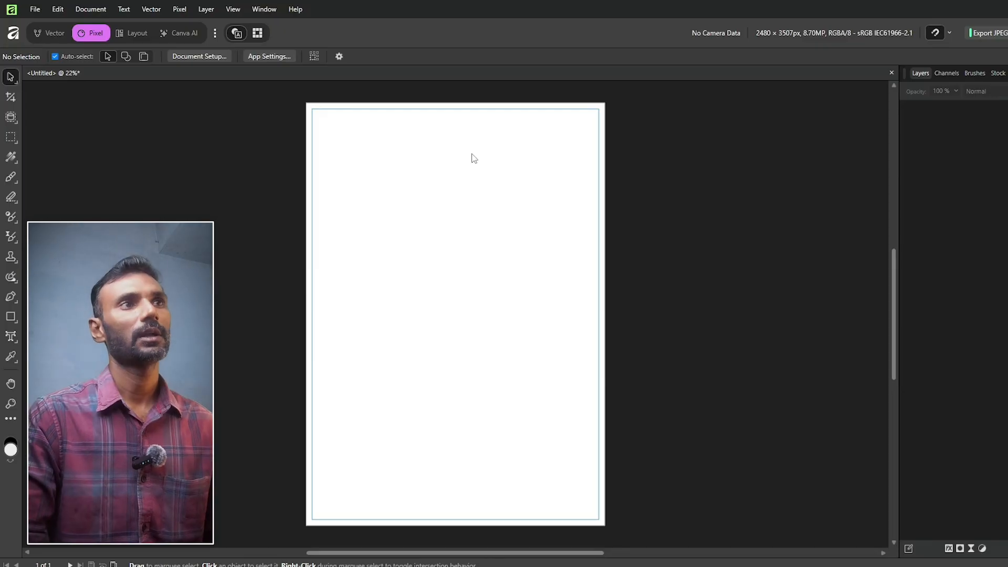
{"action": "scroll", "coordinate": [484, 216], "scroll_direction": "up", "scroll_amount": 2}
{"action": "scroll", "coordinate": [485, 224], "scroll_direction": "up", "scroll_amount": 2}
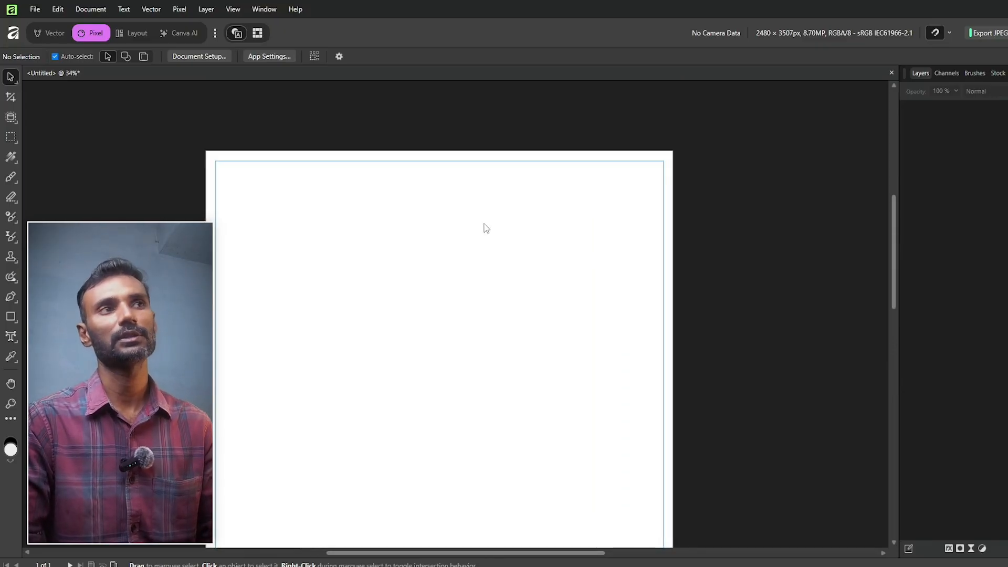
{"action": "scroll", "coordinate": [483, 227], "scroll_direction": "down", "scroll_amount": 4}
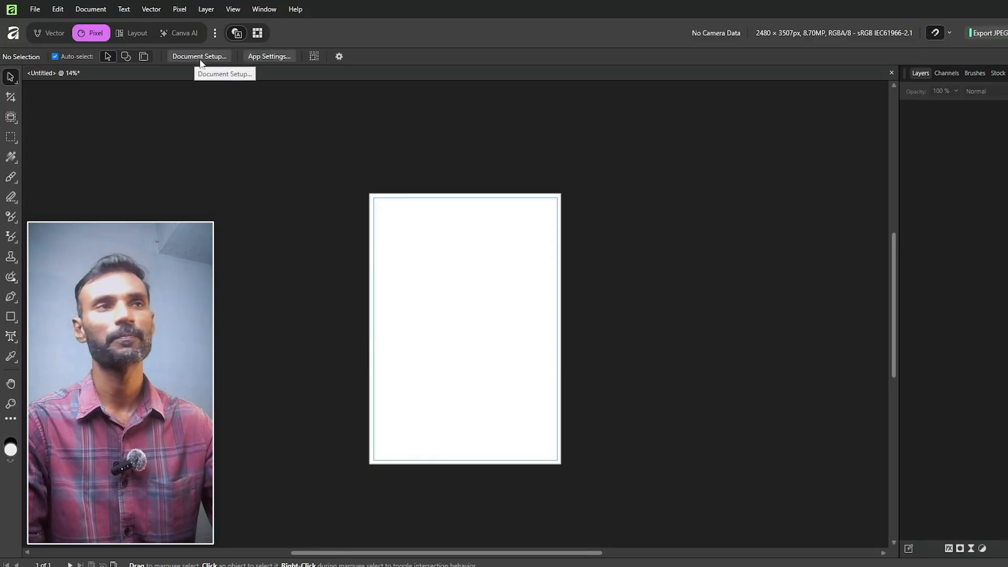
Try the page in landscape orientation through Document Setup and undo the change
{"action": "left_click", "coordinate": [200, 59]}
{"action": "scroll", "coordinate": [678, 182], "scroll_direction": "down", "scroll_amount": 1}
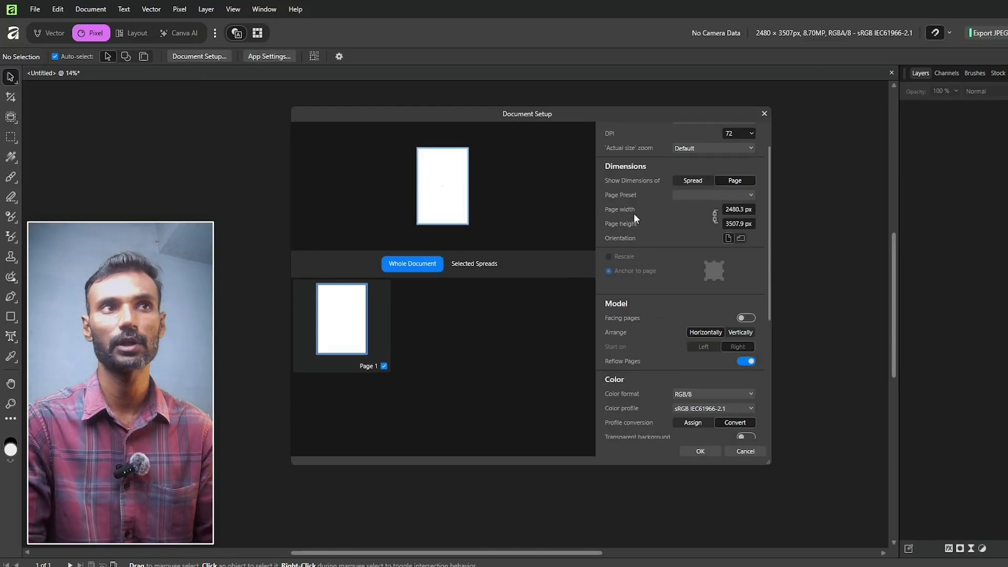
{"action": "scroll", "coordinate": [664, 329], "scroll_direction": "down", "scroll_amount": 6}
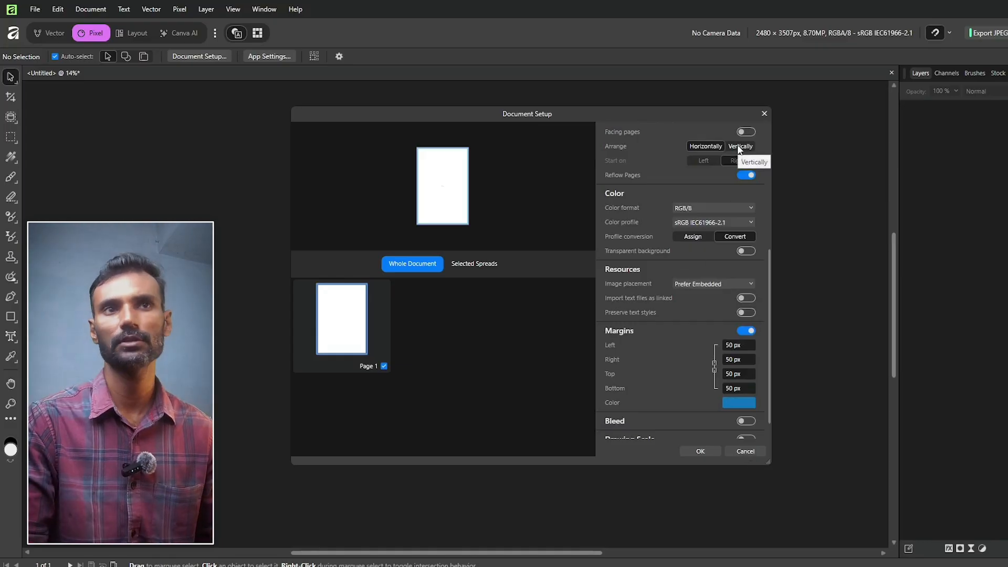
{"action": "scroll", "coordinate": [729, 194], "scroll_direction": "up", "scroll_amount": 5}
{"action": "left_click", "coordinate": [742, 211]}
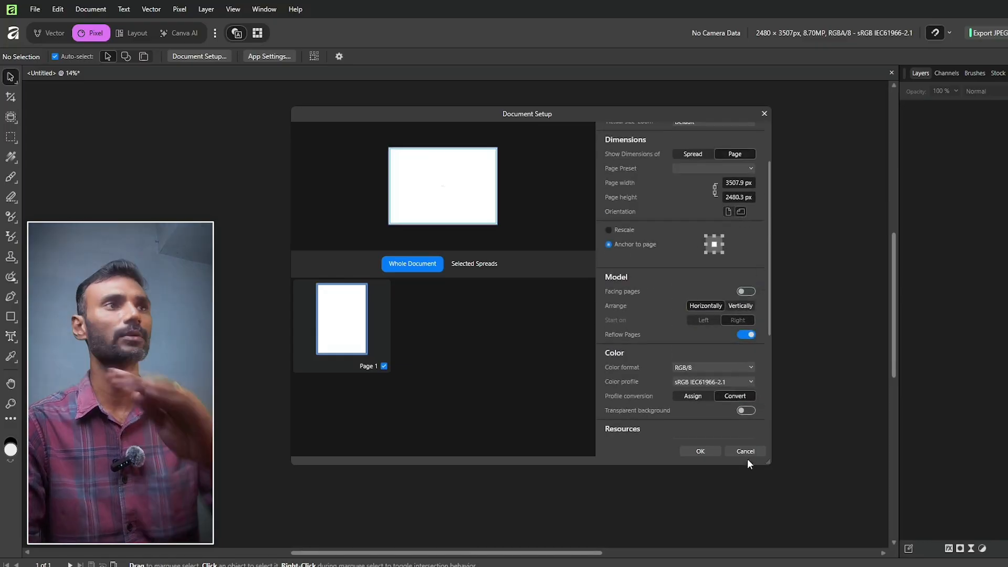
{"action": "left_click", "coordinate": [701, 451]}
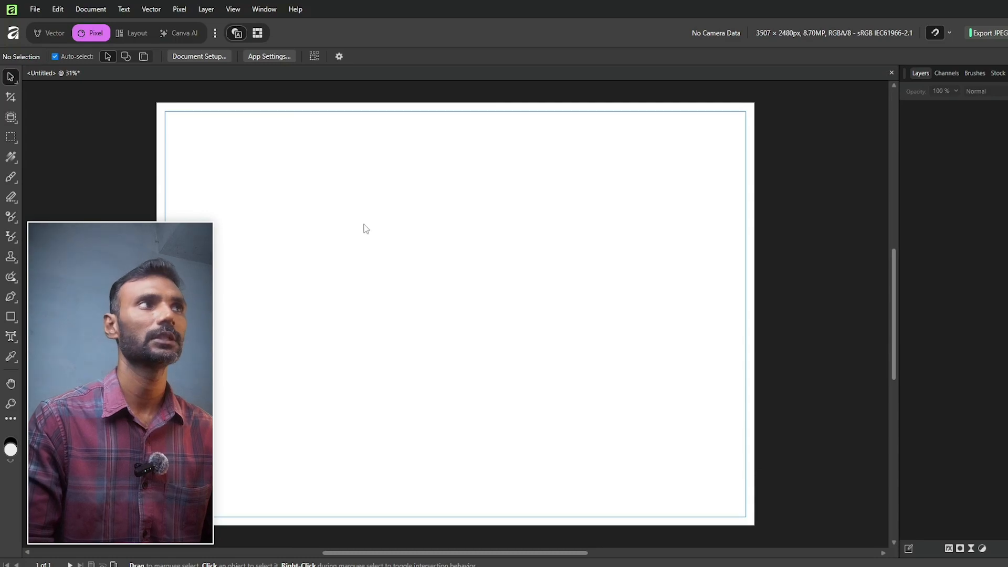
{"action": "key", "text": "ctrl+z"}
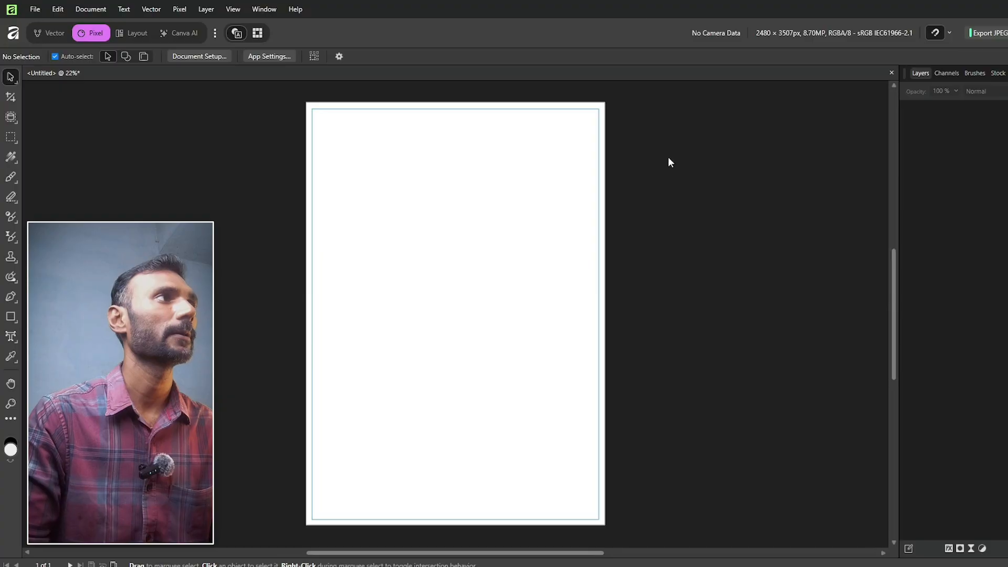
Examine the commands offered by the application's main menus, including File, Edit, Pixel and Window
{"action": "left_click", "coordinate": [33, 11]}
{"action": "mouse_move", "coordinate": [55, 12]}
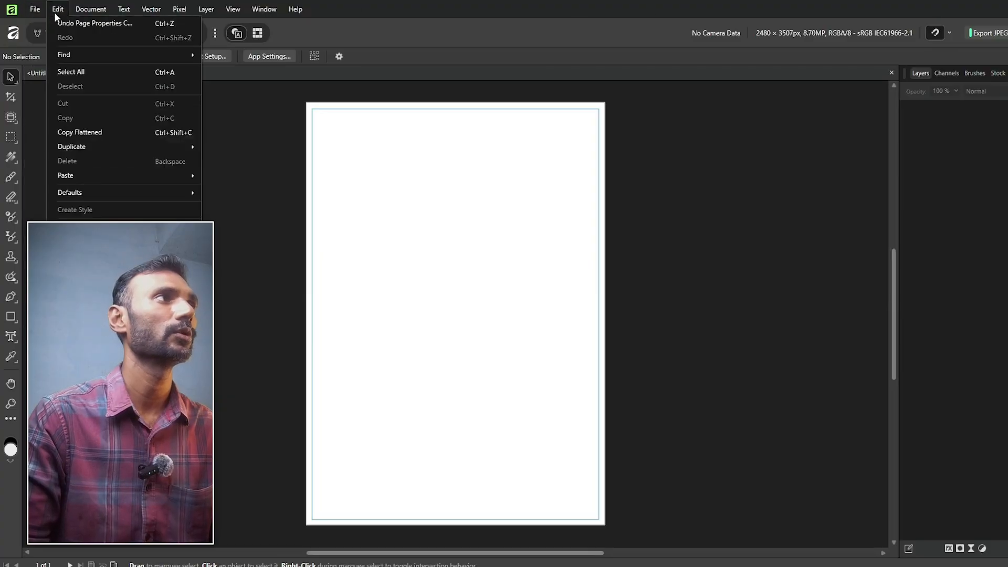
{"action": "left_click", "coordinate": [11, 11]}
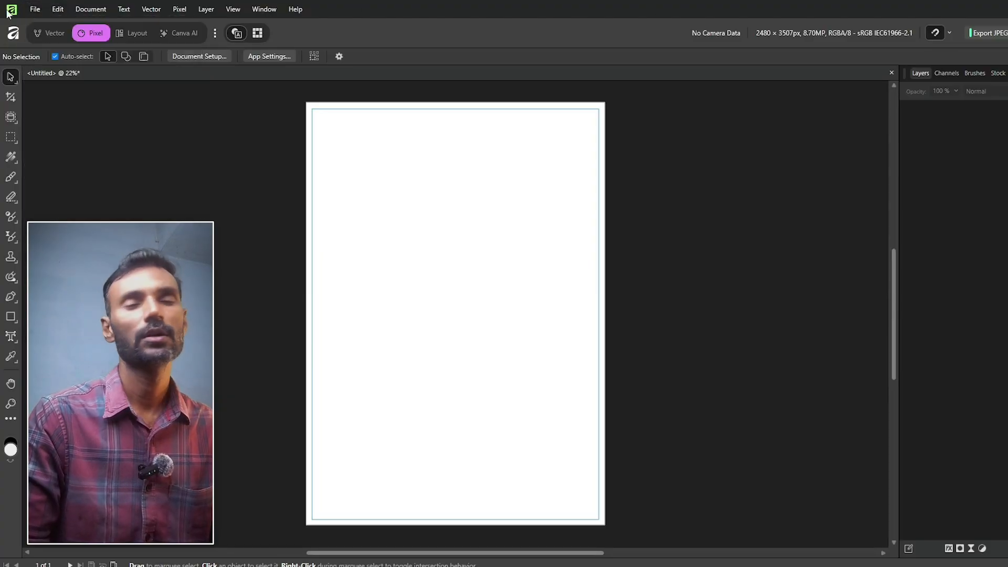
{"action": "left_click", "coordinate": [10, 11]}
{"action": "left_click", "coordinate": [75, 187]}
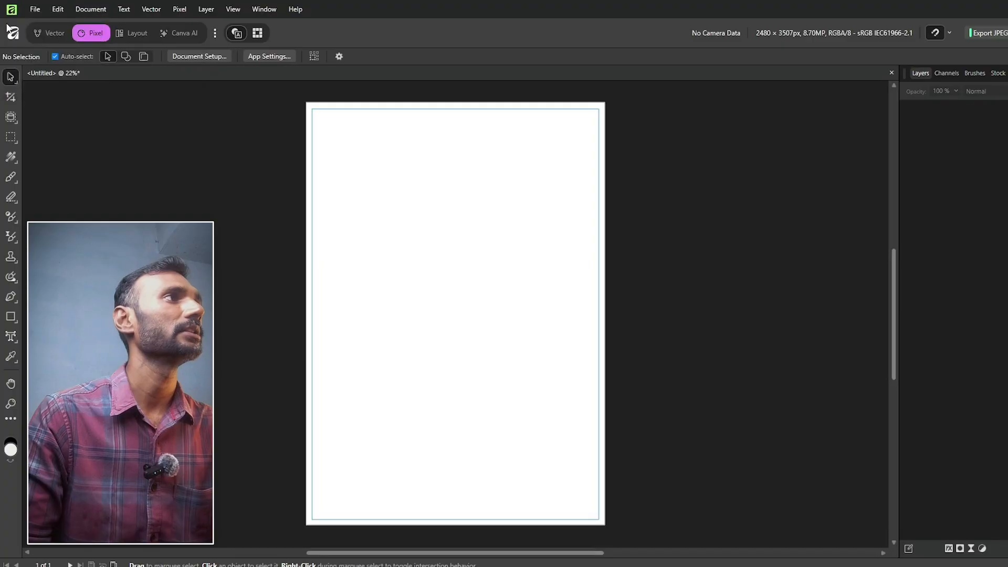
{"action": "left_click", "coordinate": [51, 11]}
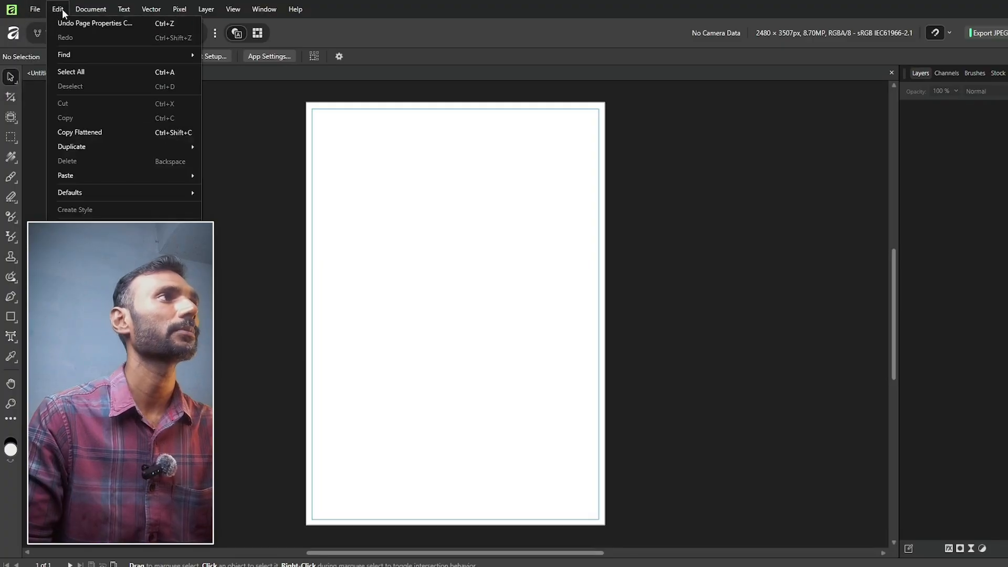
{"action": "left_click", "coordinate": [148, 10]}
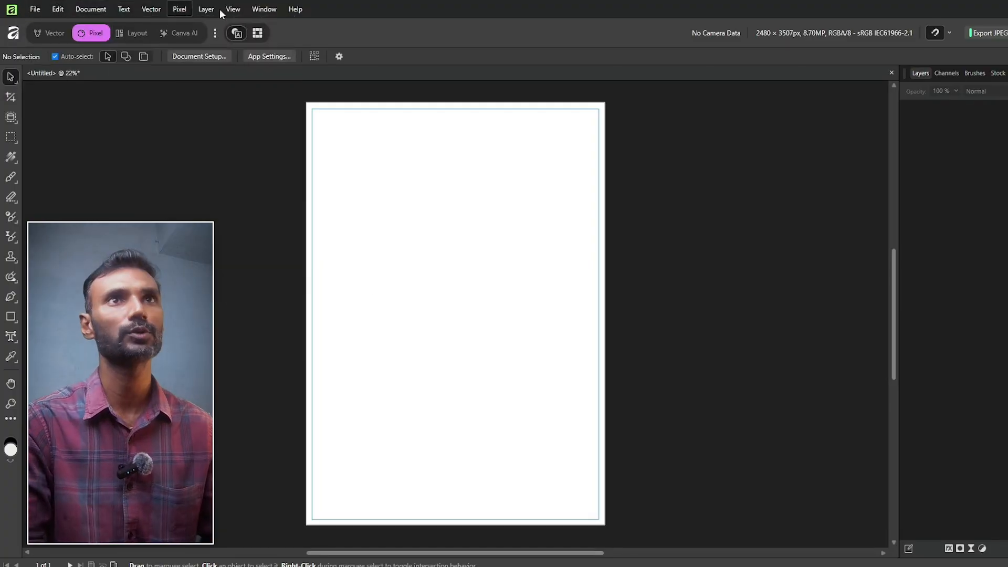
{"action": "left_click", "coordinate": [265, 9]}
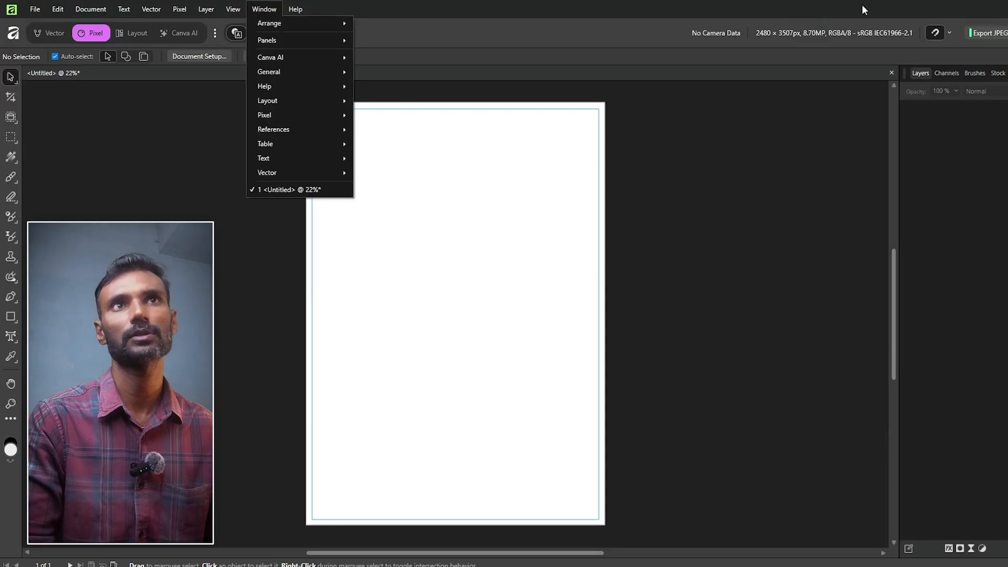
{"action": "key", "text": "Escape"}
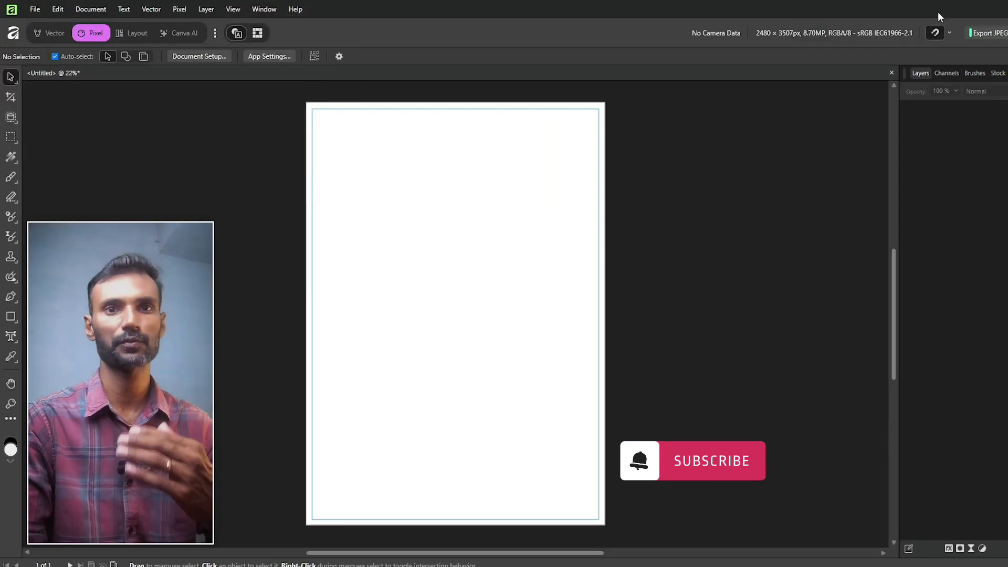
{"action": "left_click", "coordinate": [30, 11]}
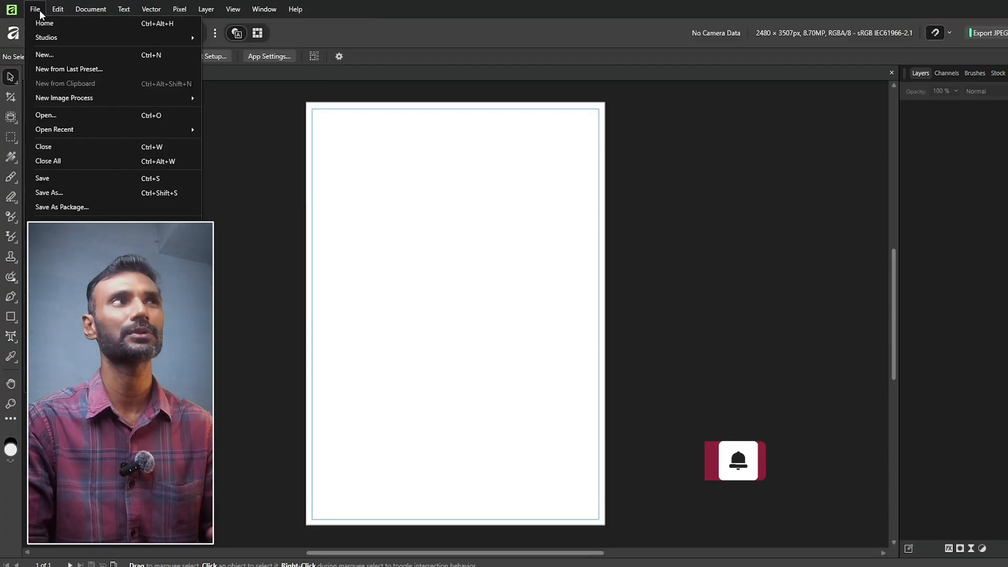
{"action": "mouse_move", "coordinate": [144, 14]}
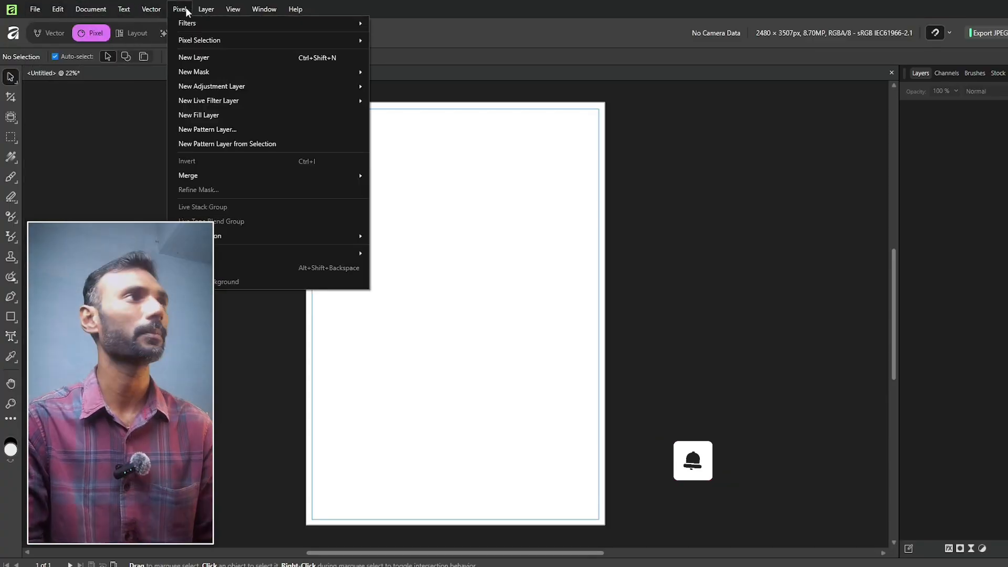
{"action": "mouse_move", "coordinate": [256, 11]}
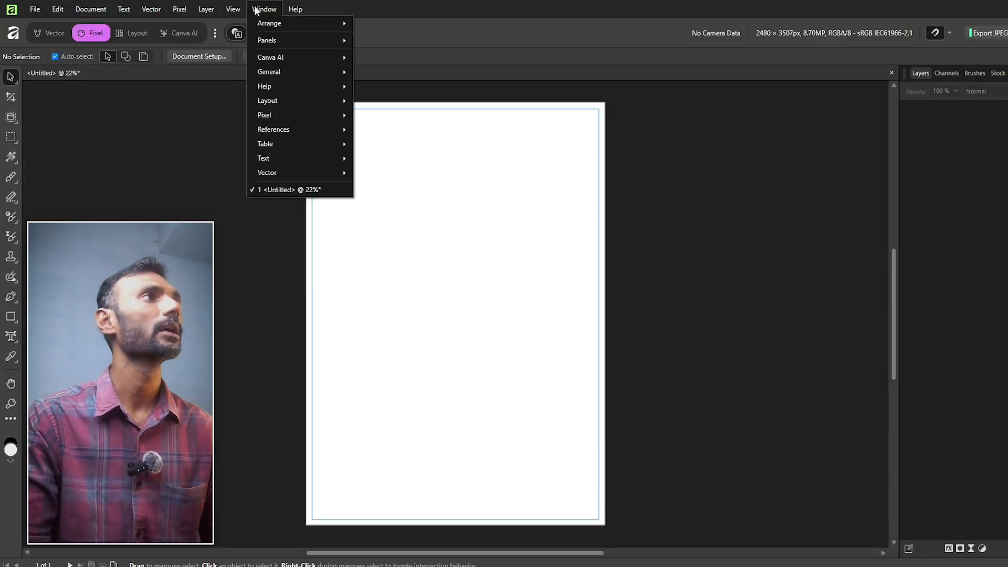
{"action": "left_click", "coordinate": [157, 153]}
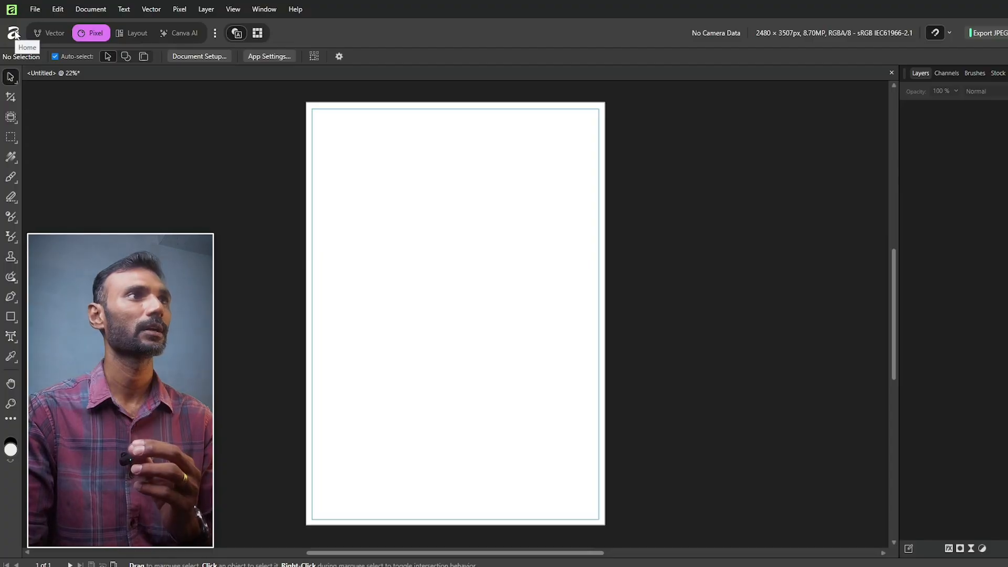
Open the Home welcome window with its document presets
{"action": "left_click", "coordinate": [16, 34]}
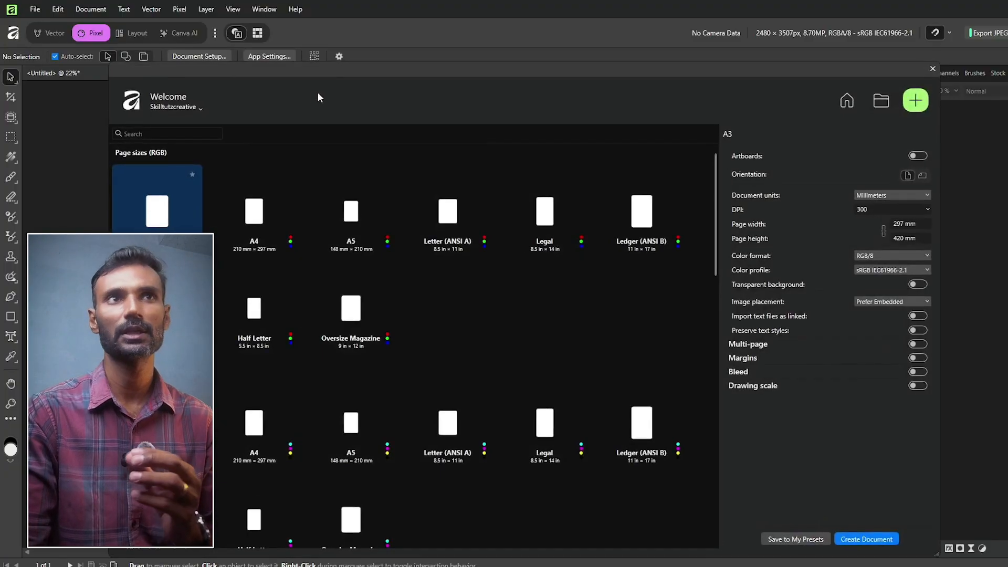
Create a second document from the Ledger (ANSI B) page preset in RGB
{"action": "left_click_drag", "start_coordinate": [282, 95], "coordinate": [294, 62]}
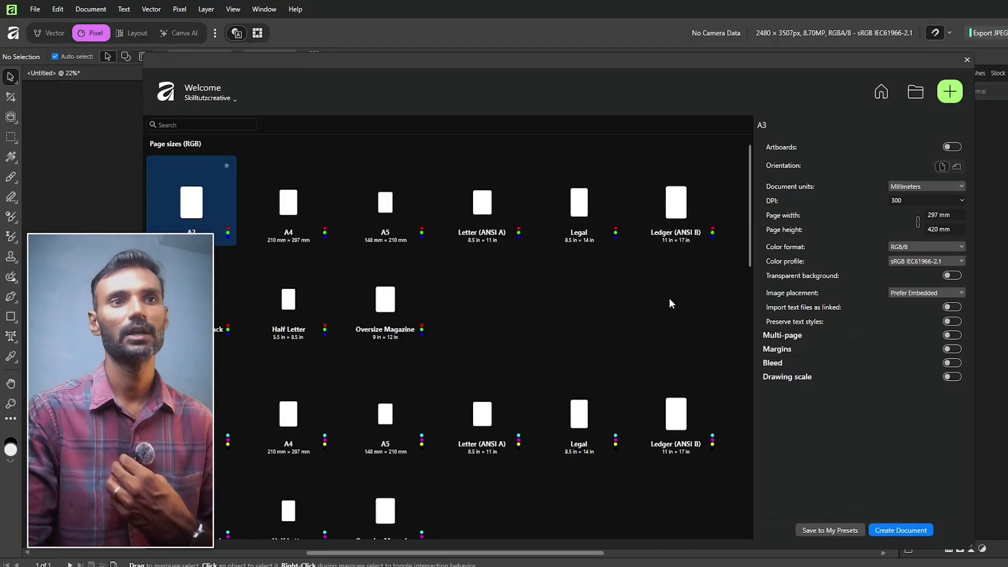
{"action": "left_click", "coordinate": [676, 222]}
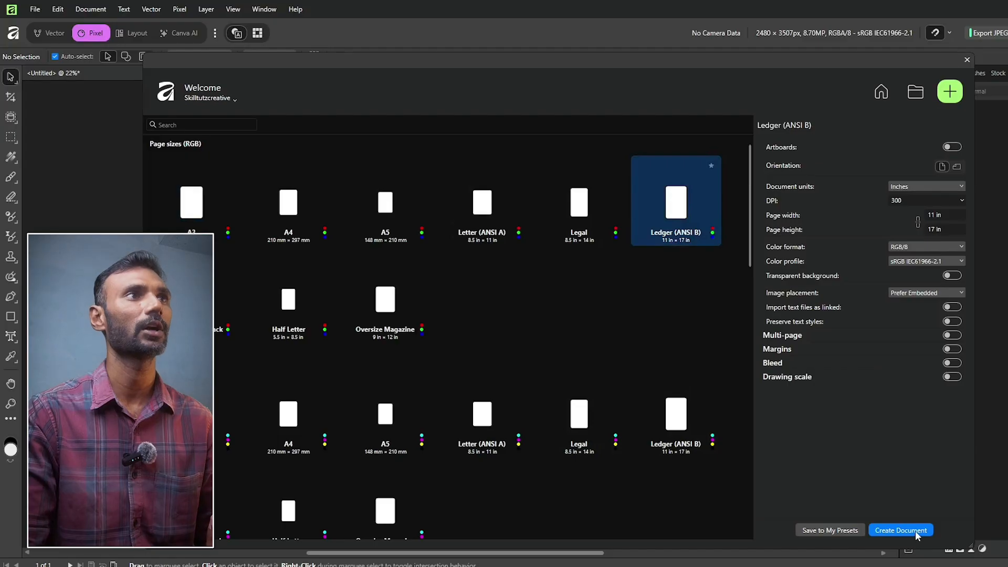
{"action": "left_click", "coordinate": [915, 531]}
Switch between the two open documents to compare them, and close the Ledger one
{"action": "left_click", "coordinate": [436, 72]}
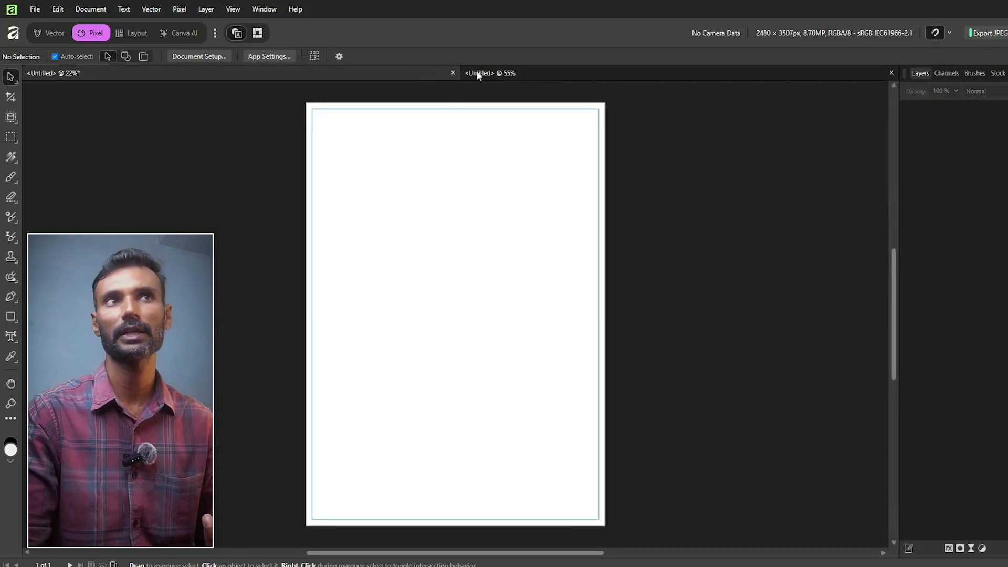
{"action": "left_click", "coordinate": [487, 72]}
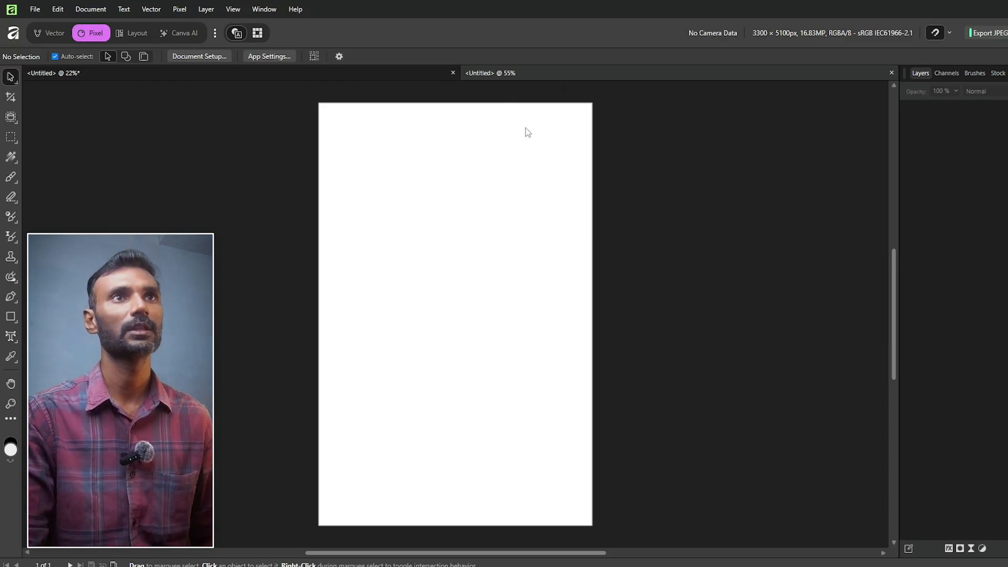
{"action": "left_click", "coordinate": [892, 74]}
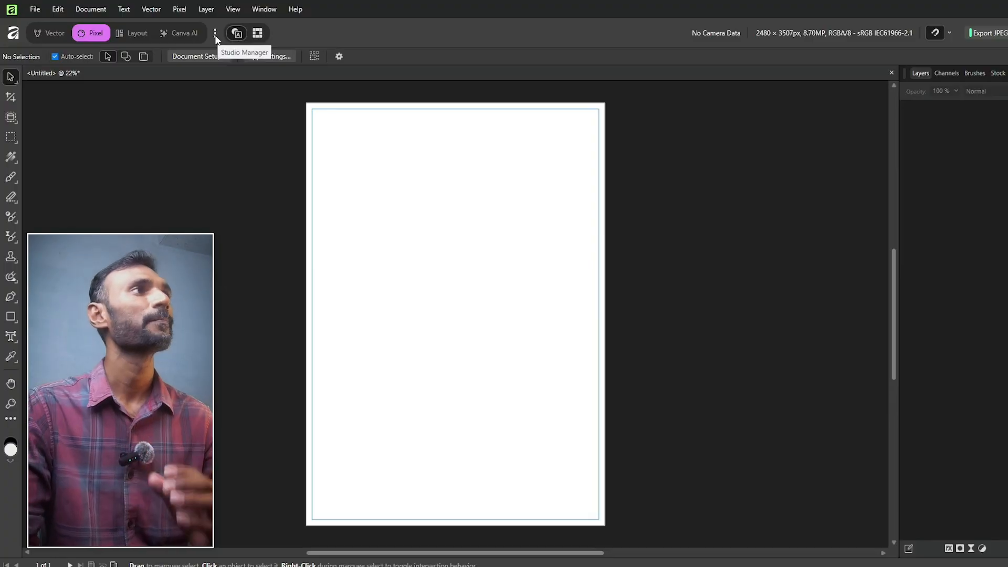
In the Studio Manager, turn Vector off and back on, hide Canva AI, and turn Retouching on and off again
{"action": "left_click", "coordinate": [215, 33]}
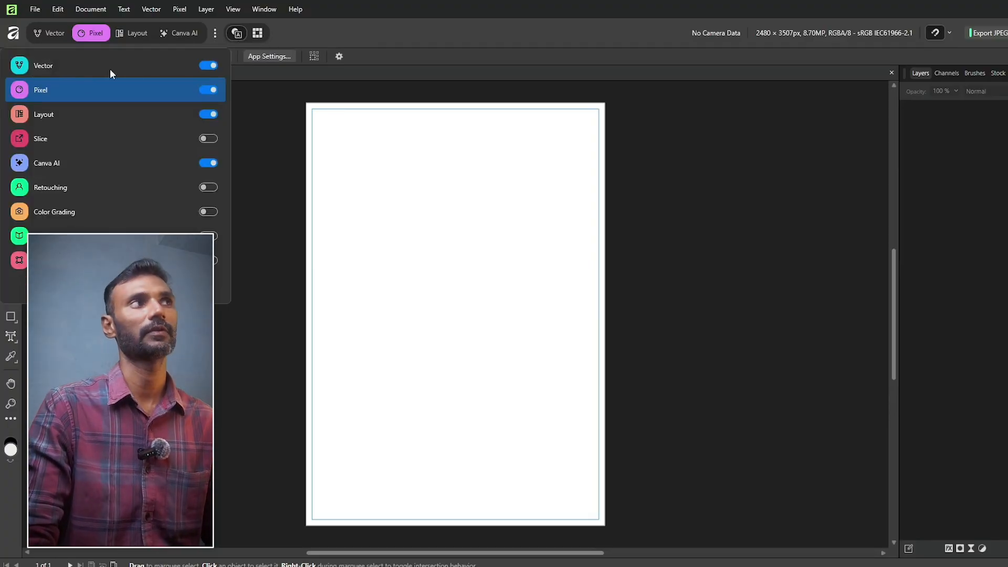
{"action": "left_click", "coordinate": [208, 66]}
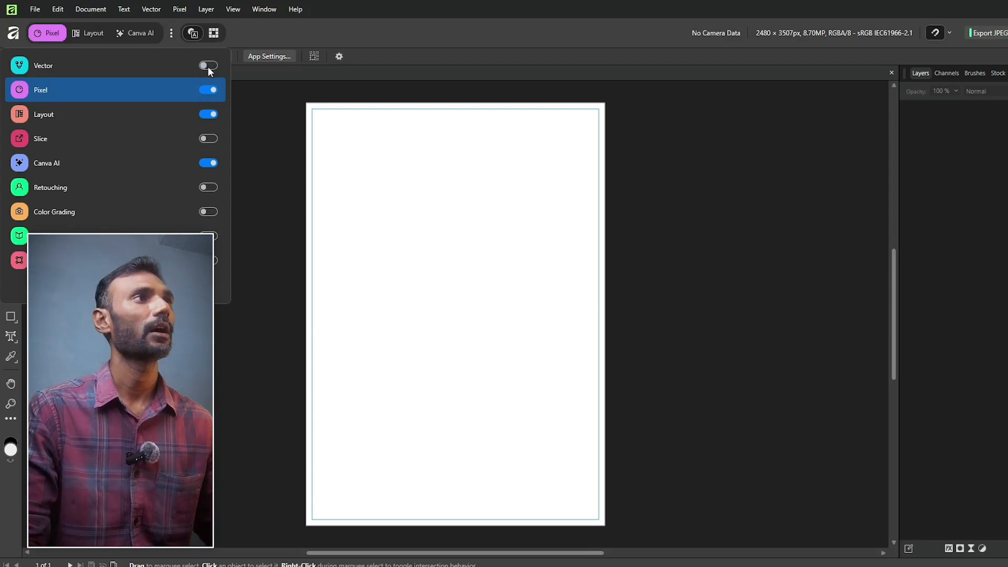
{"action": "left_click", "coordinate": [208, 66]}
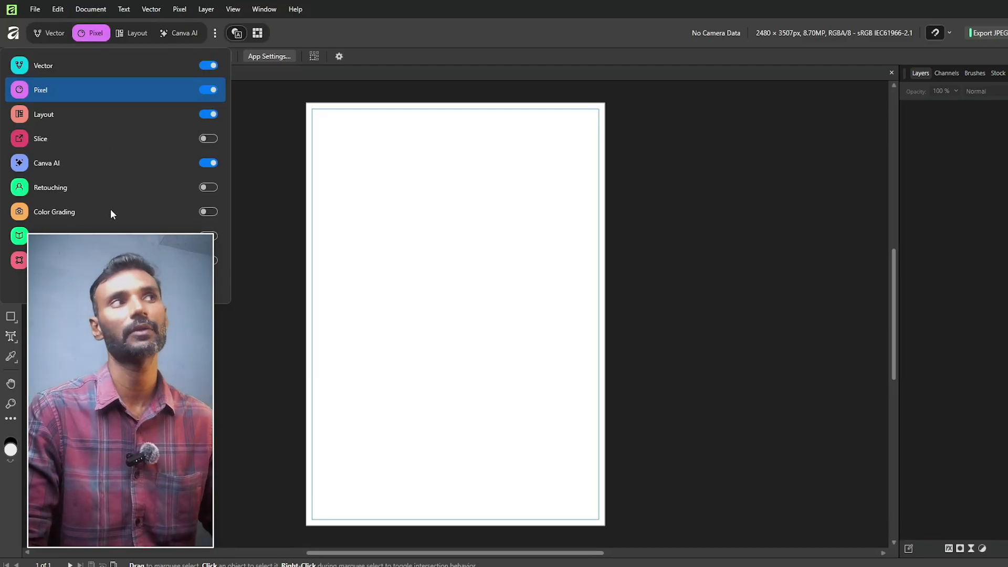
{"action": "left_click", "coordinate": [210, 162]}
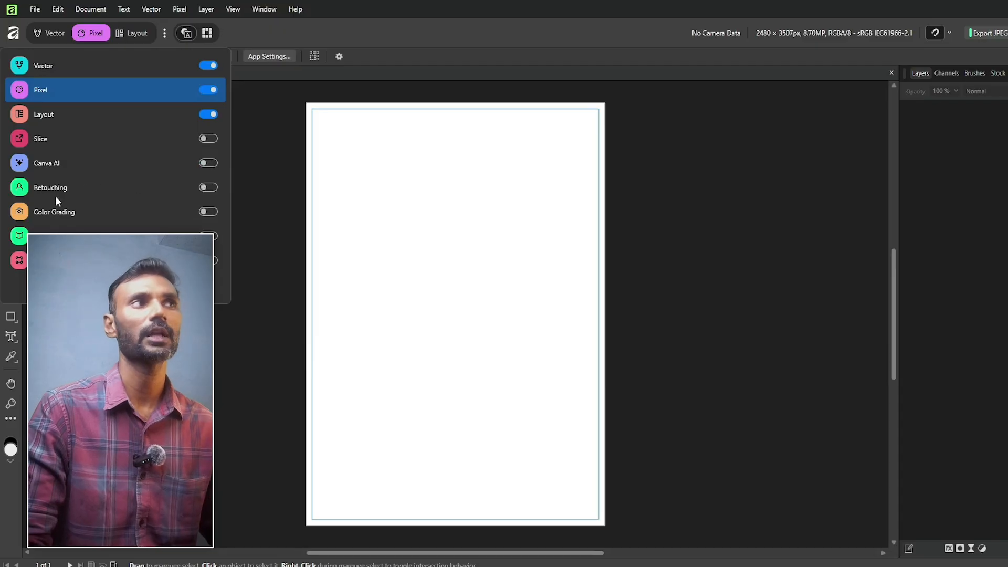
{"action": "left_click", "coordinate": [213, 187]}
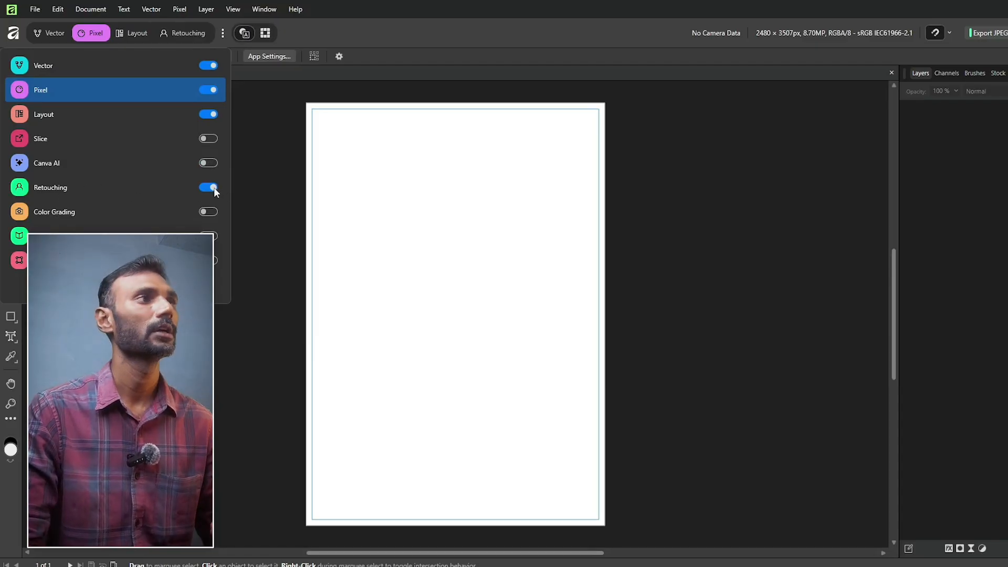
{"action": "left_click", "coordinate": [213, 187]}
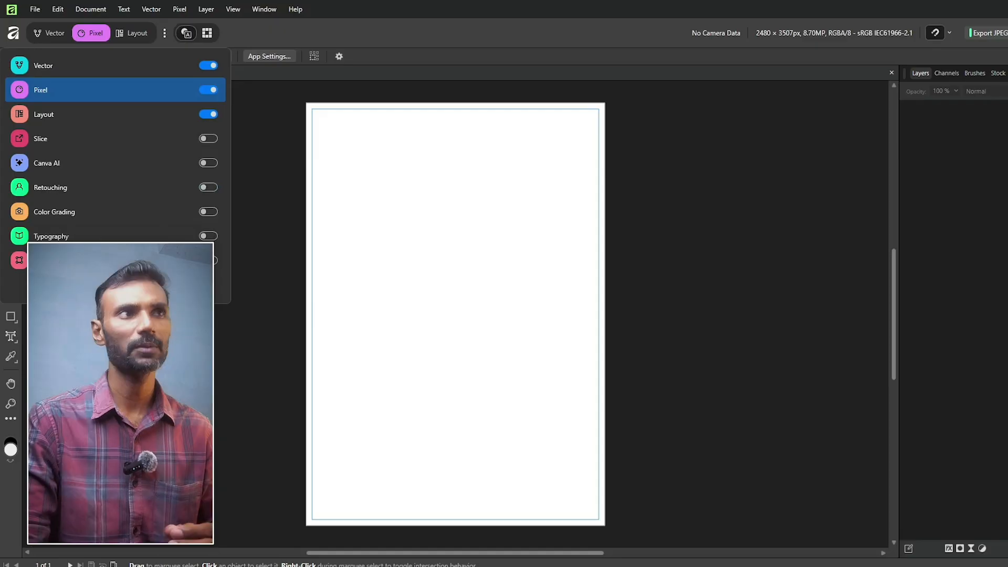
Examine the Create Studio dialog, including its Clone from choices and Description field, and close it without creating a studio
{"action": "key", "text": "Escape"}
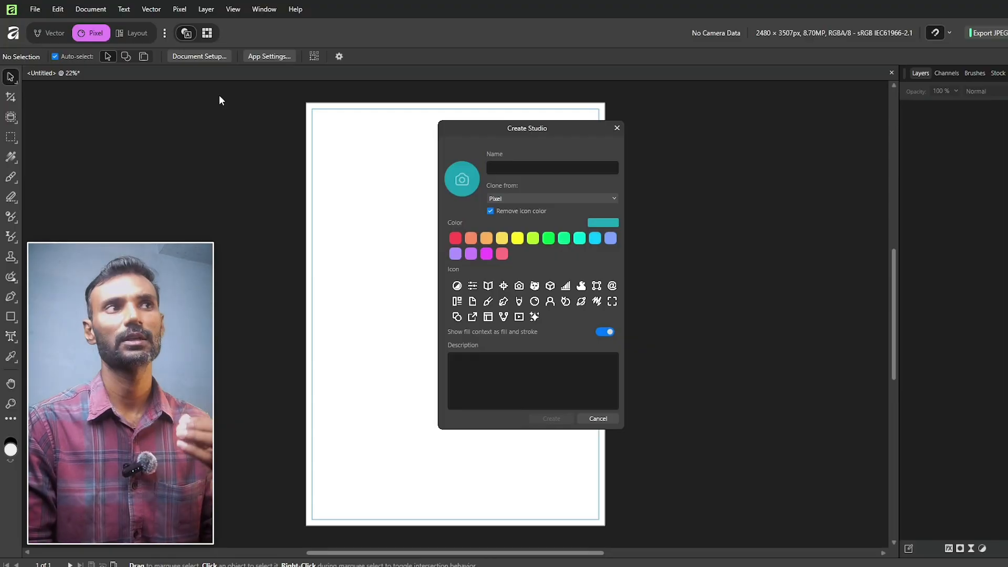
{"action": "left_click", "coordinate": [531, 200]}
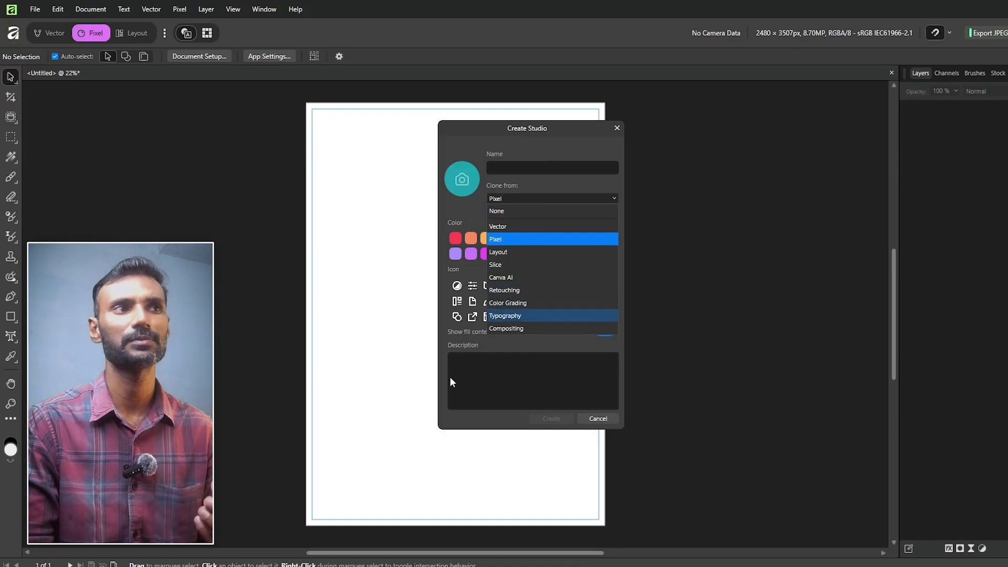
{"action": "left_click", "coordinate": [484, 374]}
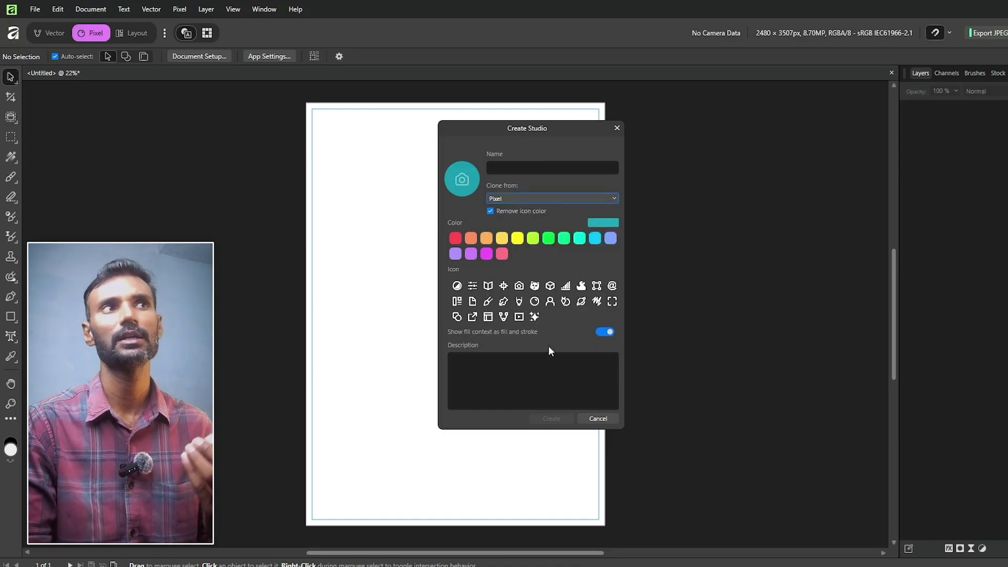
{"action": "left_click", "coordinate": [496, 387]}
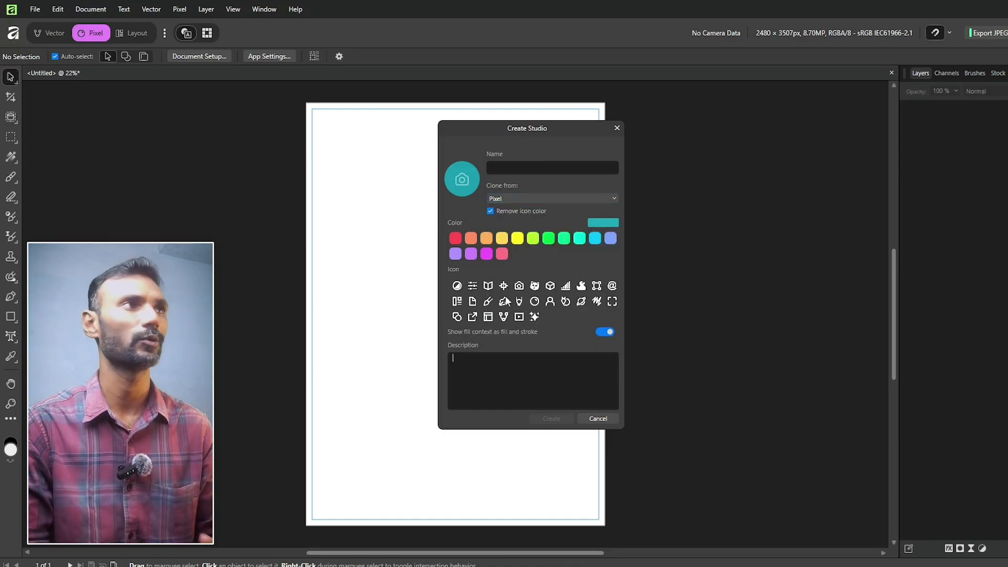
{"action": "left_click", "coordinate": [617, 127]}
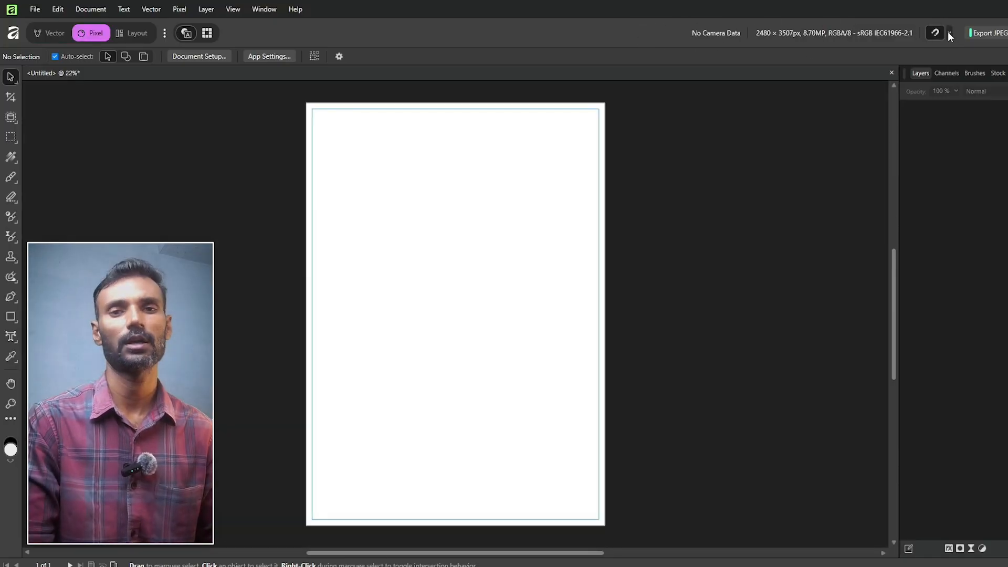
Examine the snapping options, including the page snapping and object snapping settings, and close them
{"action": "left_click", "coordinate": [949, 32]}
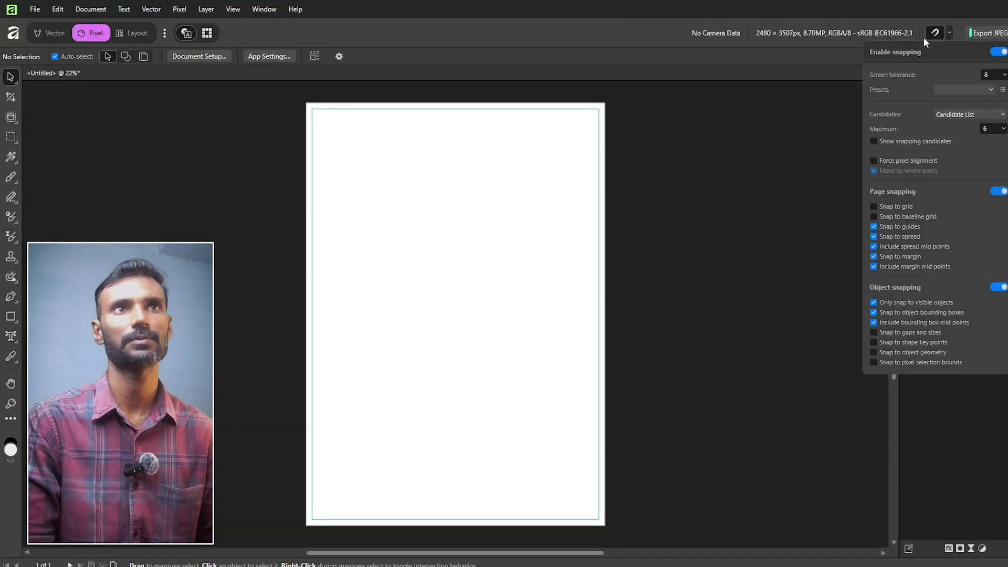
{"action": "left_click", "coordinate": [950, 30]}
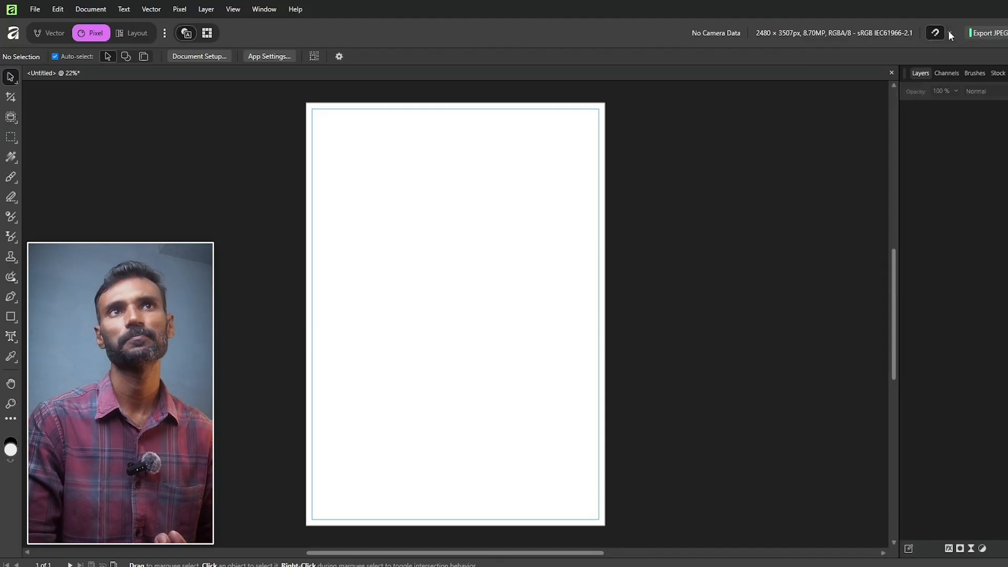
{"action": "left_click", "coordinate": [989, 32]}
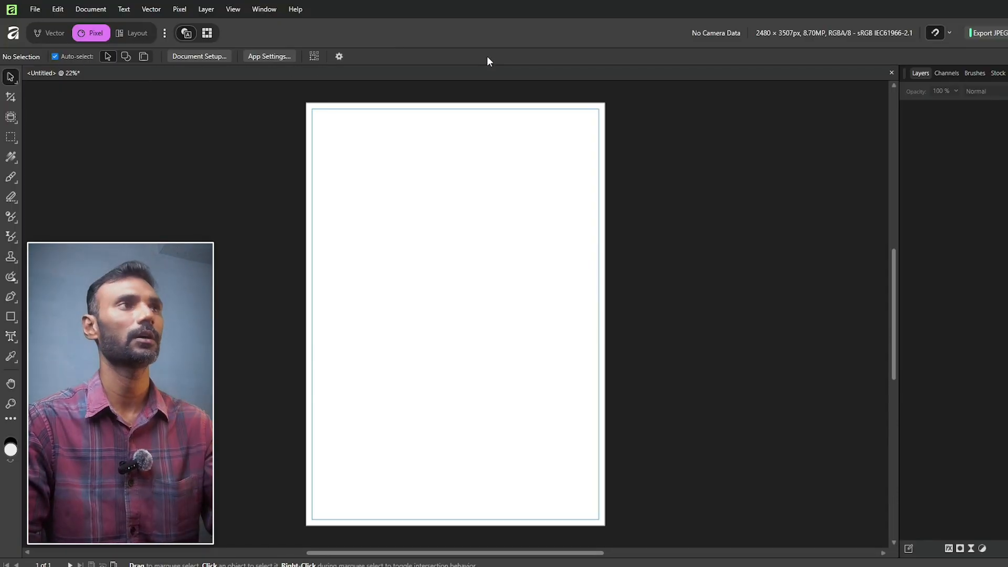
Compare the context options of the Crop Tool and the Object Selection Tool, and return to the Move Tool
{"action": "left_click", "coordinate": [11, 96]}
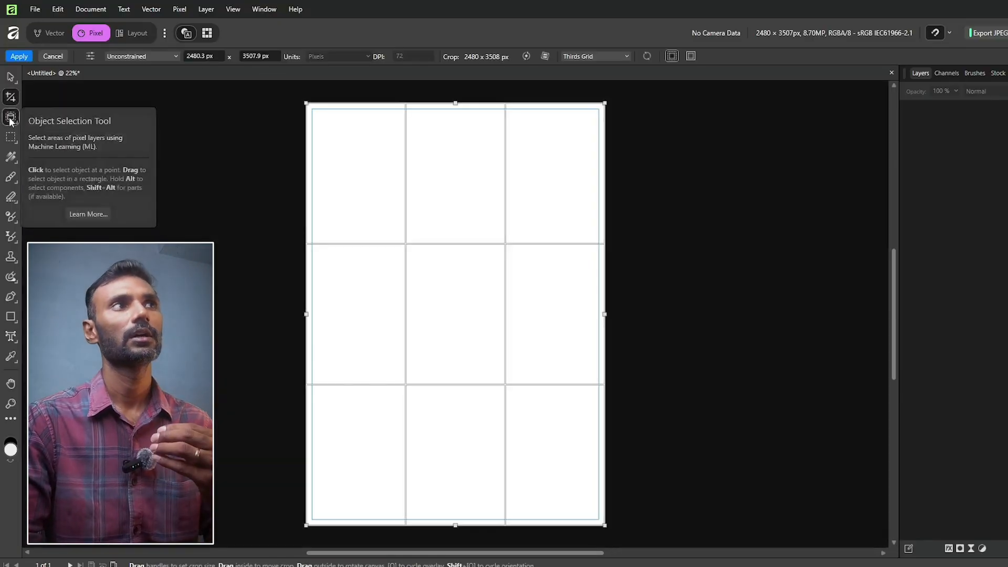
{"action": "left_click", "coordinate": [11, 116]}
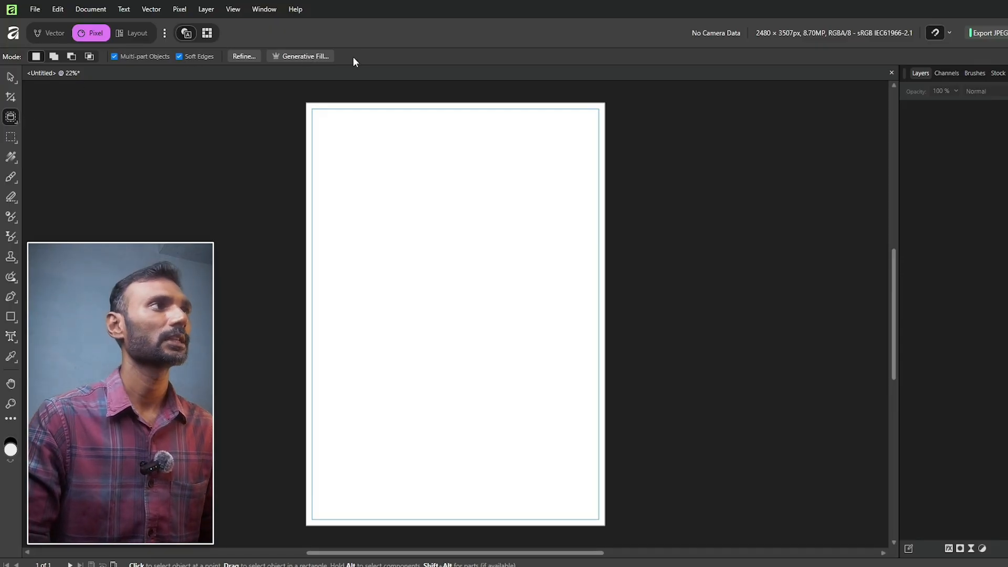
{"action": "left_click", "coordinate": [10, 76]}
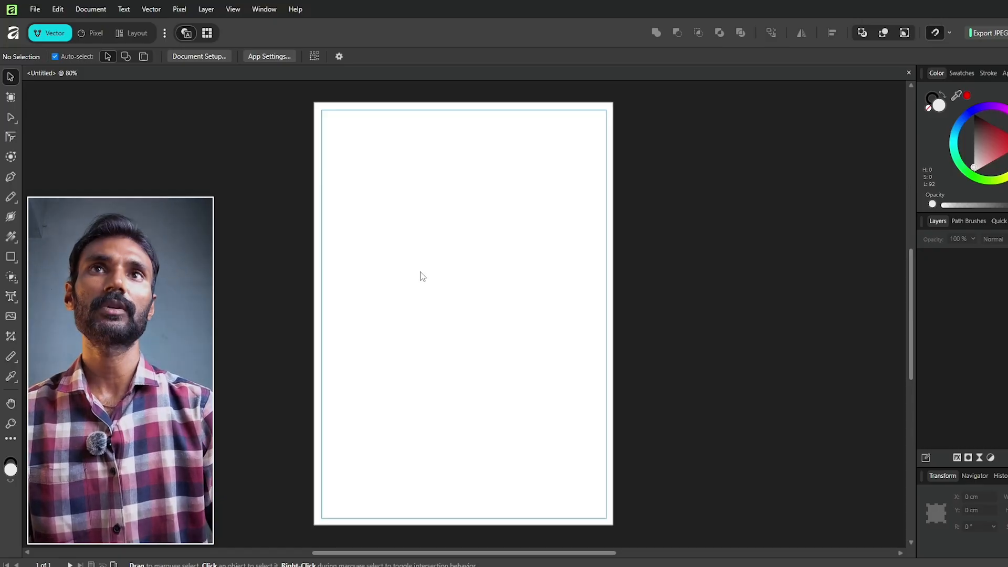
View the page at 100%, 200% and 400% zoom, and fit the whole page in the window again
{"action": "key", "text": "ctrl+1"}
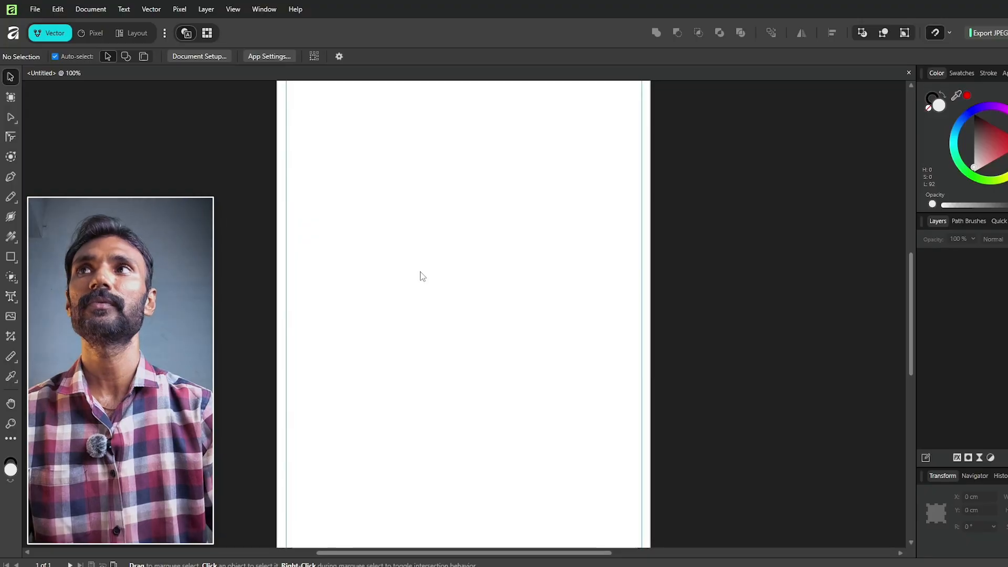
{"action": "scroll", "coordinate": [423, 276], "scroll_direction": "up", "scroll_amount": 1}
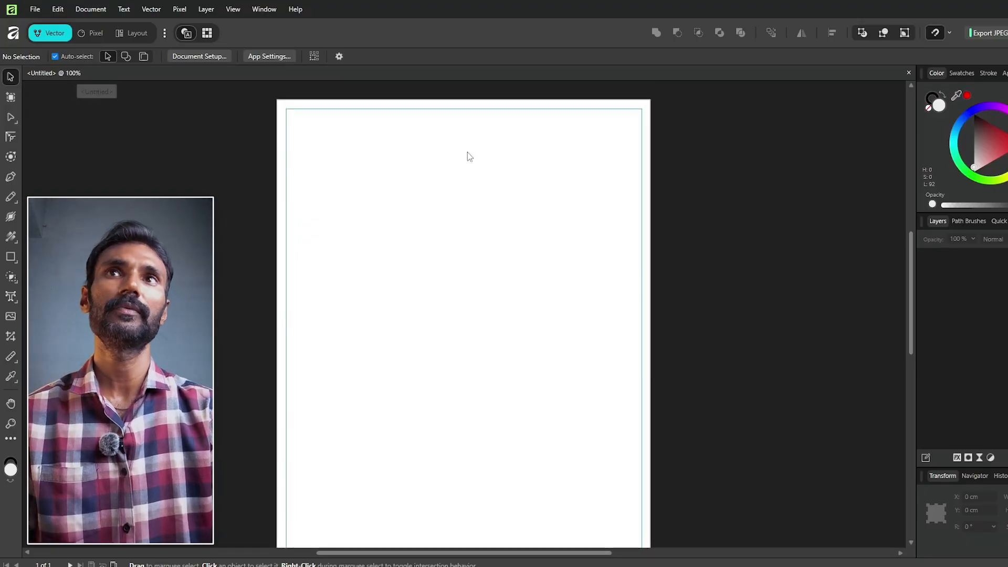
{"action": "scroll", "coordinate": [570, 249], "scroll_direction": "up", "scroll_amount": 2}
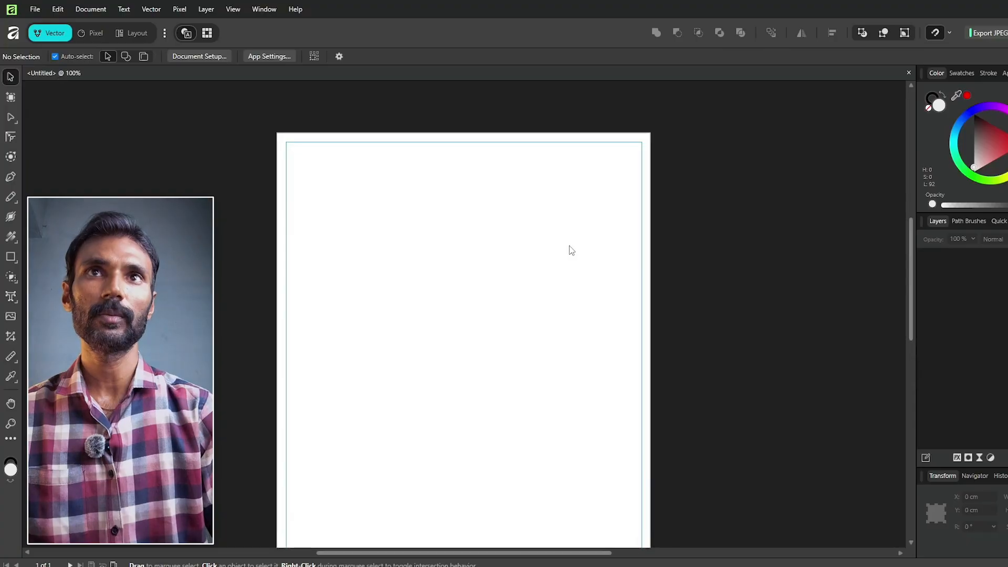
{"action": "key", "text": "ctrl+plus"}
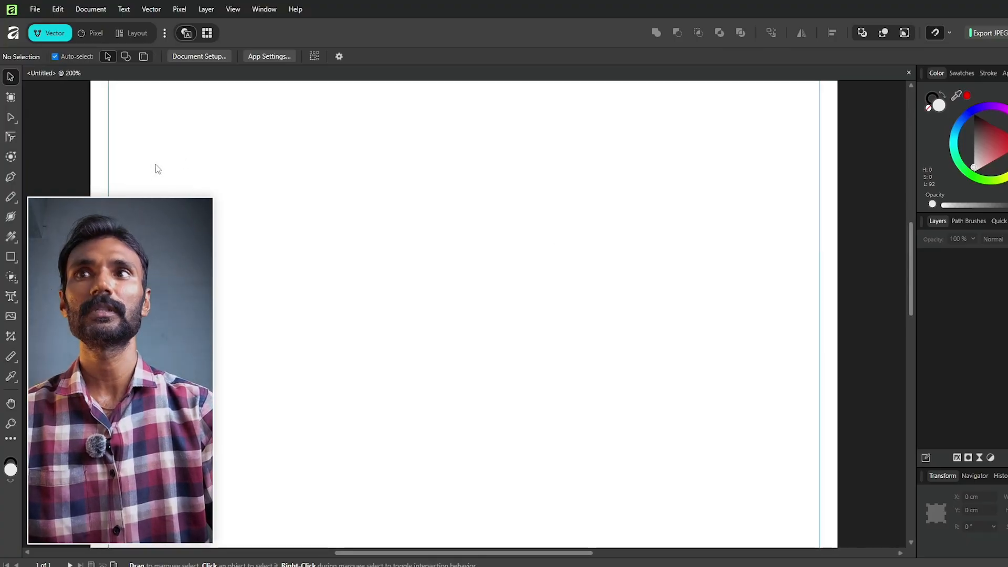
{"action": "key", "text": "ctrl+plus"}
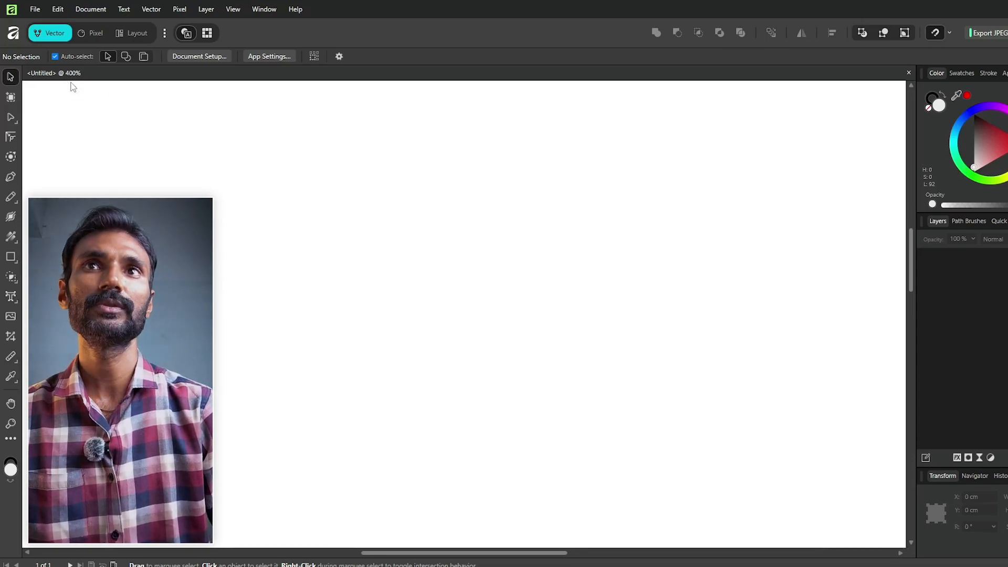
{"action": "key", "text": "ctrl+0"}
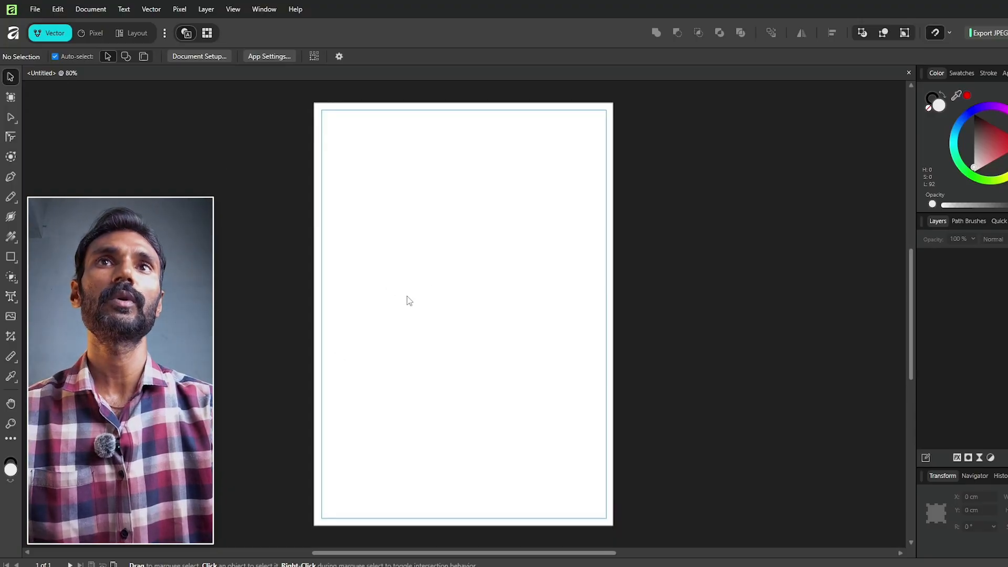
Try out the ways of panning the page vertically, horizontally and freely across the workspace
{"action": "left_click_drag", "start_coordinate": [474, 553], "coordinate": [462, 553]}
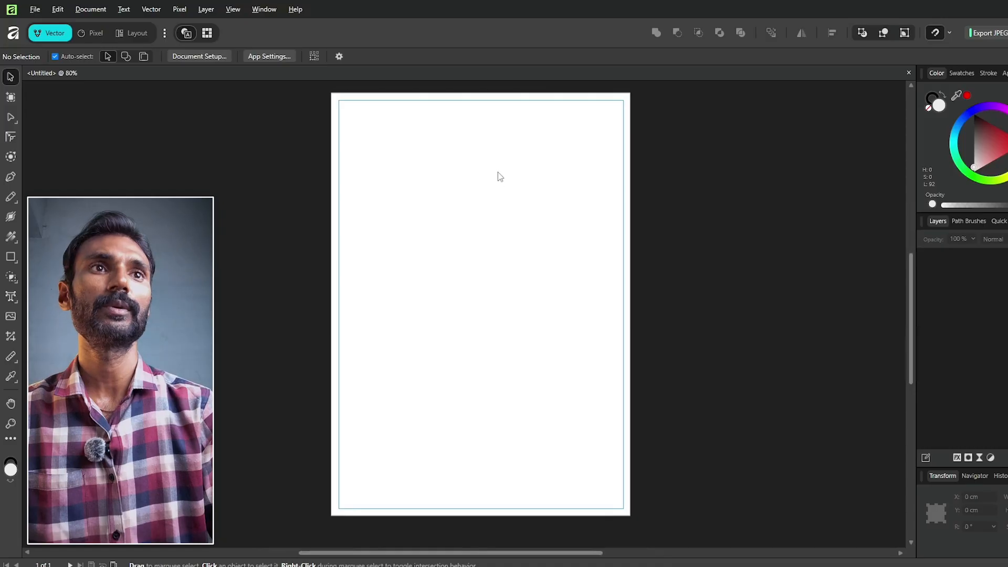
{"action": "mouse_move", "coordinate": [909, 320]}
{"action": "left_mouse_down"}
{"action": "mouse_move", "coordinate": [923, 222]}
{"action": "mouse_move", "coordinate": [941, 408]}
{"action": "mouse_move", "coordinate": [915, 223]}
{"action": "mouse_move", "coordinate": [916, 365]}
{"action": "mouse_move", "coordinate": [912, 328]}
{"action": "left_mouse_up"}
{"action": "mouse_move", "coordinate": [450, 557]}
{"action": "left_mouse_down"}
{"action": "mouse_move", "coordinate": [562, 560]}
{"action": "mouse_move", "coordinate": [462, 555]}
{"action": "left_mouse_up"}
{"action": "scroll", "coordinate": [580, 280], "scroll_direction": "up", "scroll_amount": 4}
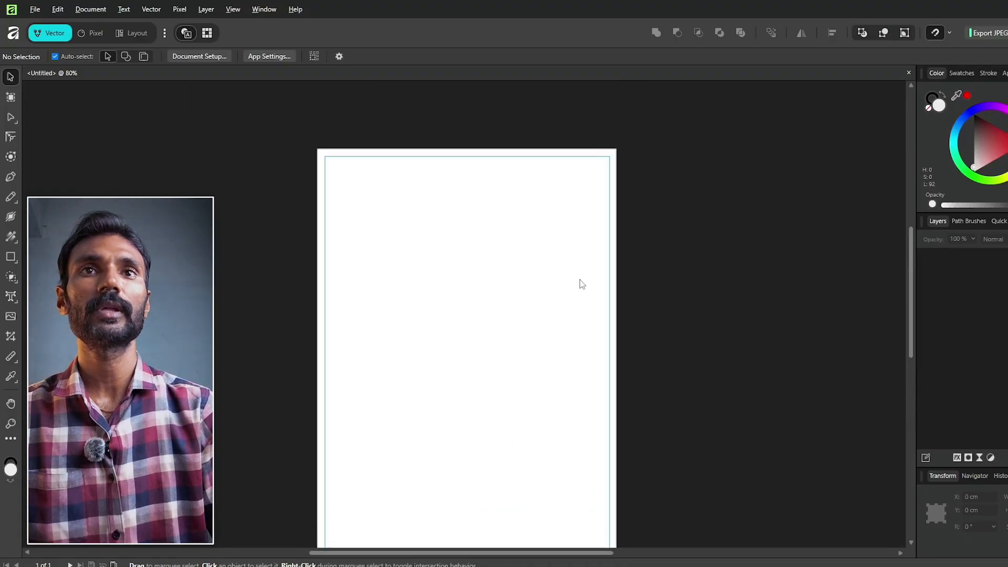
{"action": "scroll", "coordinate": [578, 292], "scroll_direction": "down", "scroll_amount": 3}
{"action": "scroll", "coordinate": [628, 307], "scroll_direction": "up", "scroll_amount": 5}
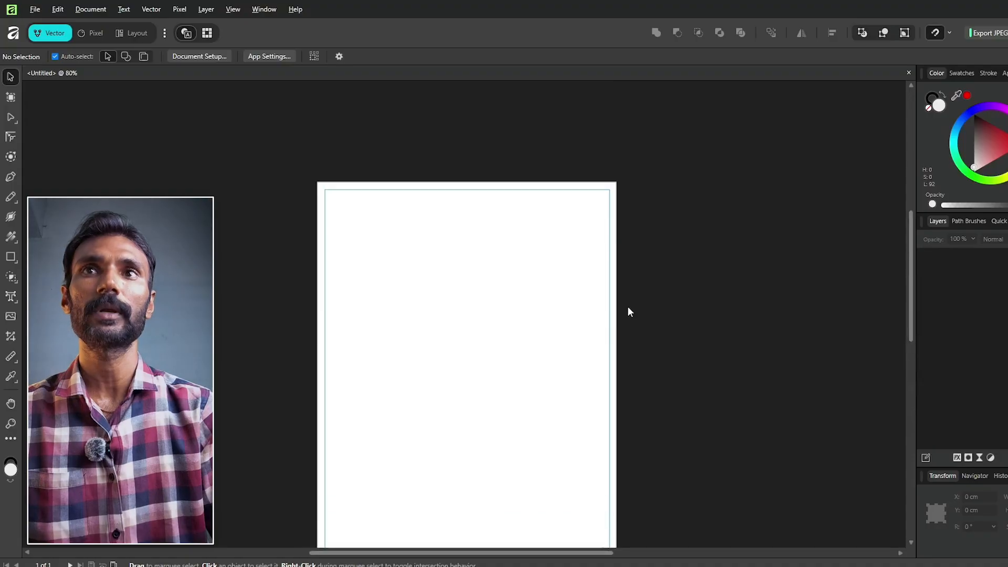
{"action": "scroll", "coordinate": [629, 308], "scroll_direction": "down", "scroll_amount": 4}
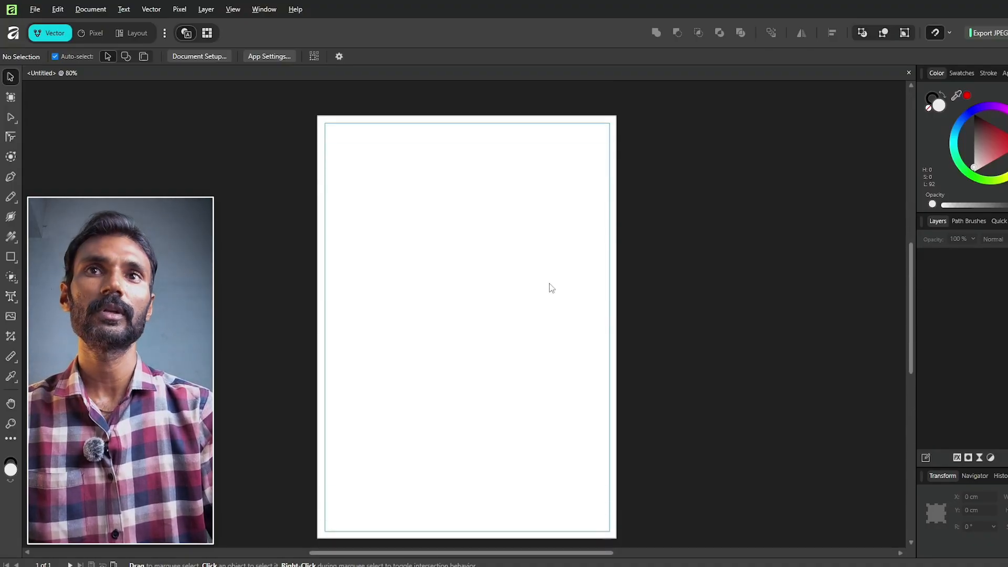
{"action": "scroll", "coordinate": [549, 285], "scroll_direction": "right", "scroll_amount": 2}
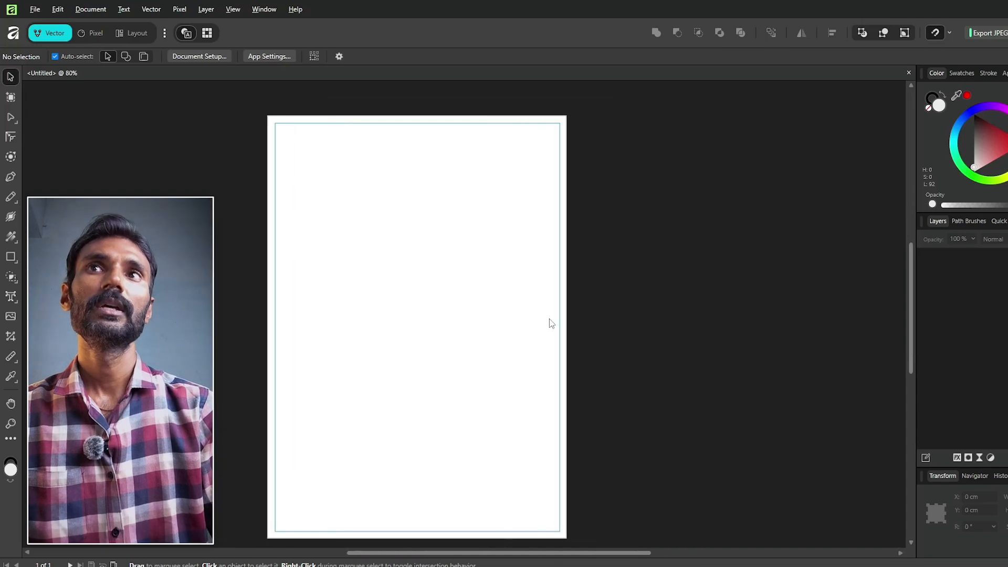
{"action": "scroll", "coordinate": [550, 321], "scroll_direction": "left", "scroll_amount": 3}
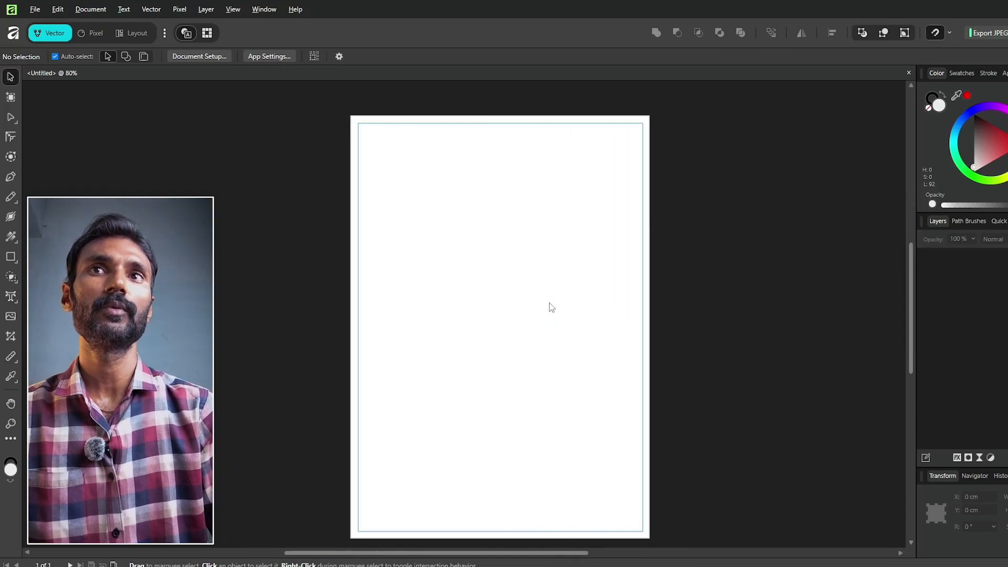
{"action": "left_click_drag", "start_coordinate": [549, 303], "coordinate": [346, 292]}
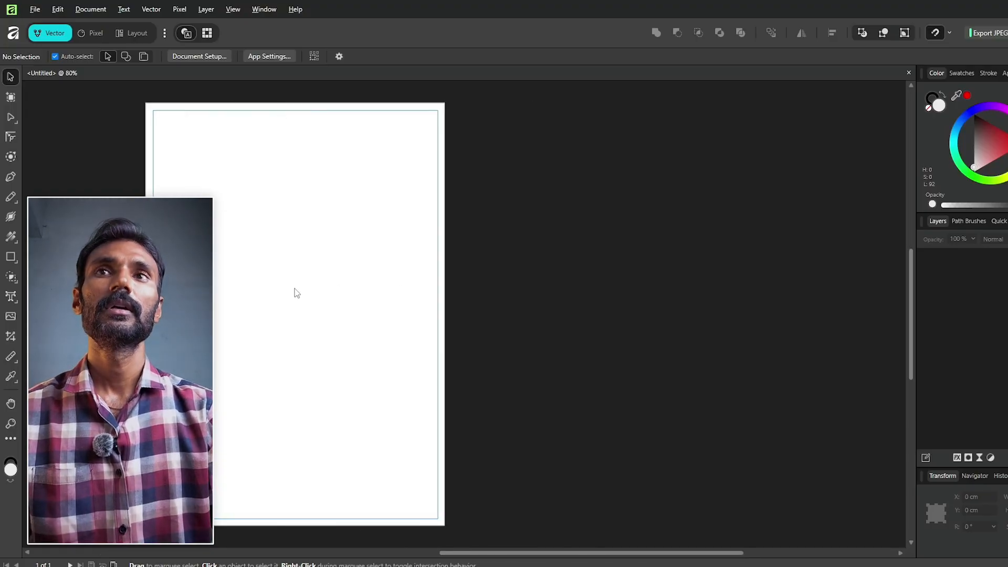
Pan the blank page back to the middle of the workspace and move it around freely once more
{"action": "left_click_drag", "start_coordinate": [297, 293], "coordinate": [475, 284]}
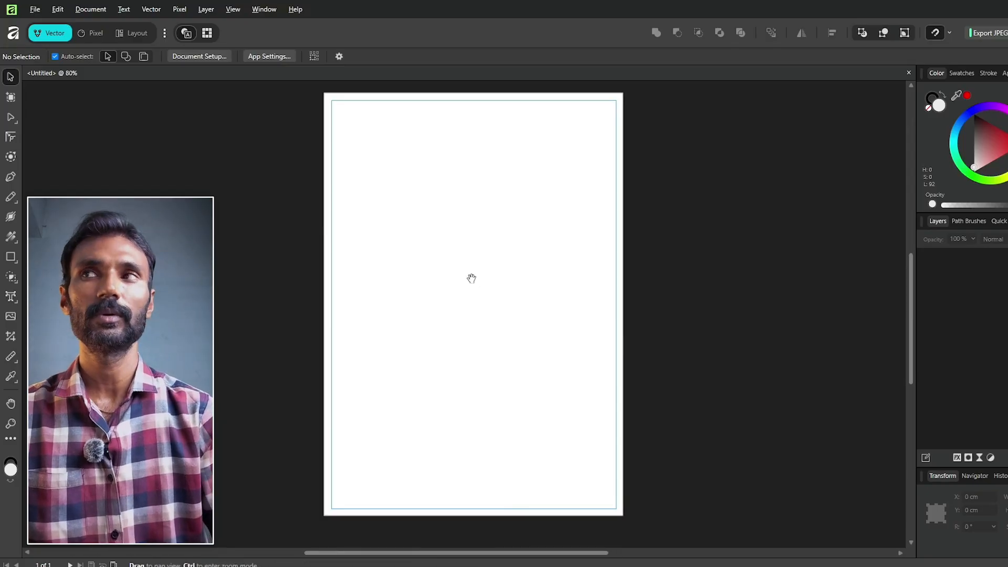
{"action": "left_click_drag", "start_coordinate": [426, 279], "coordinate": [153, 387]}
{"action": "left_click_drag", "start_coordinate": [90, 375], "coordinate": [558, 292]}
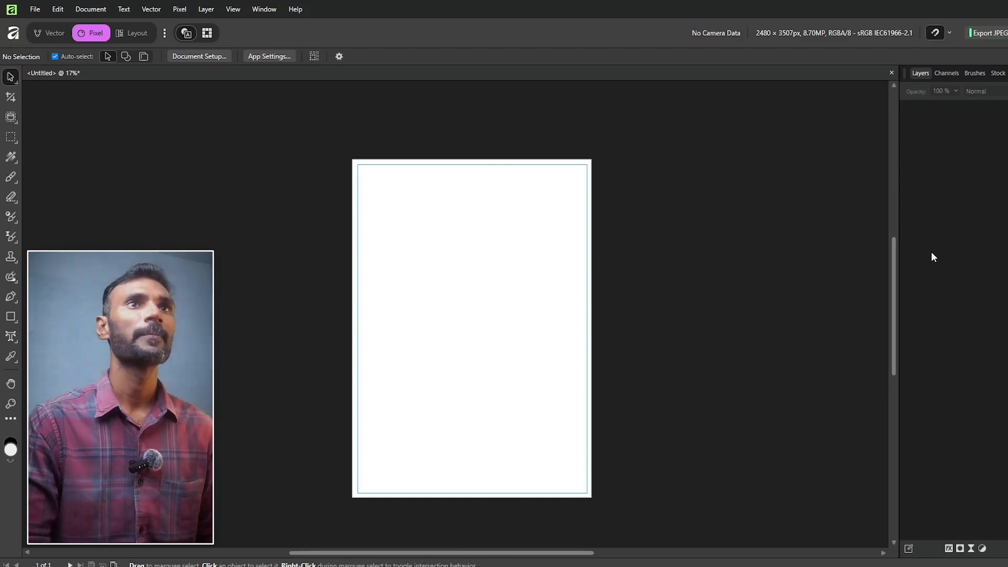
Look at the Channels panel, open and close the Canva AI Generate Image panel, and show the Layers panel again
{"action": "left_click", "coordinate": [940, 75]}
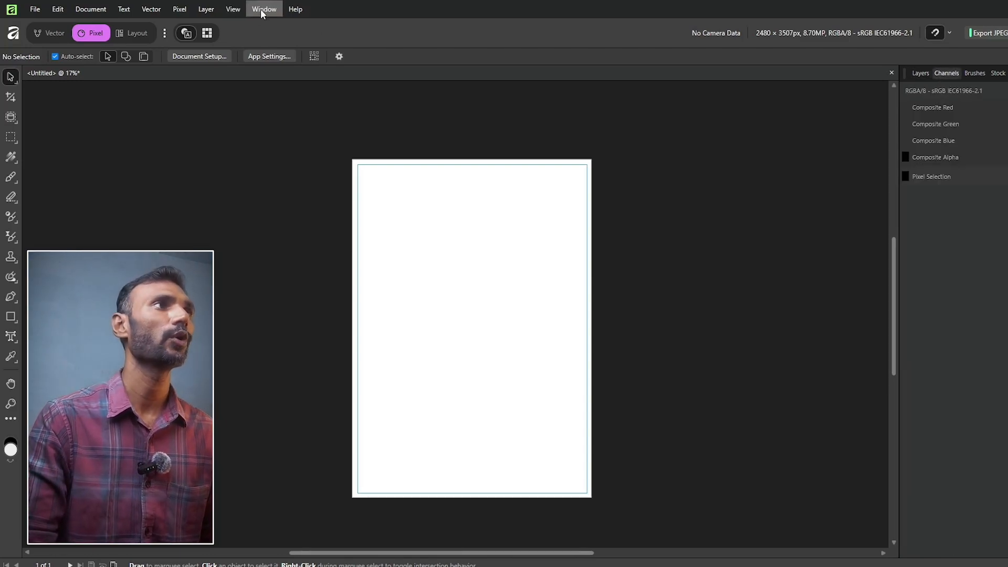
{"action": "left_click", "coordinate": [260, 9]}
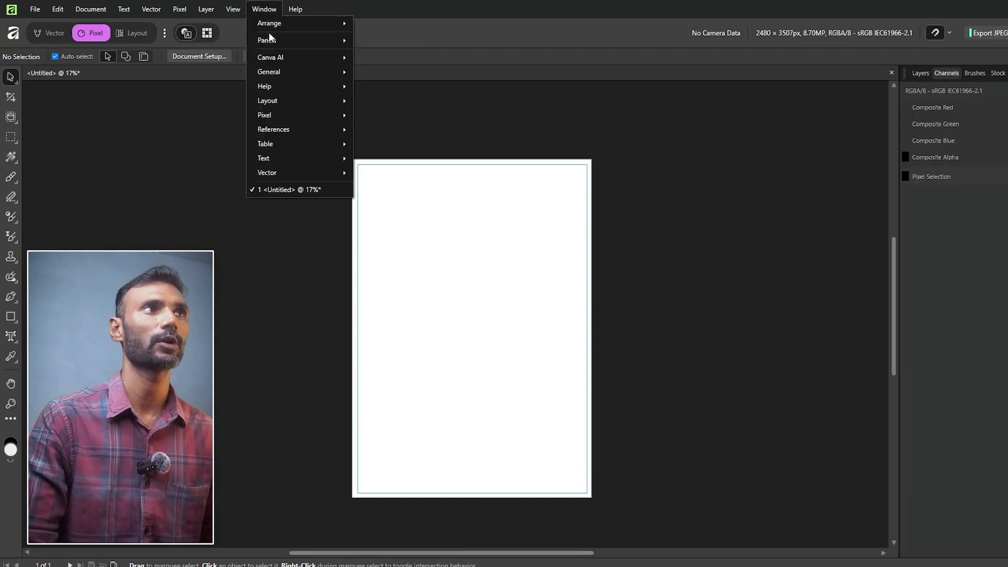
{"action": "mouse_move", "coordinate": [294, 26]}
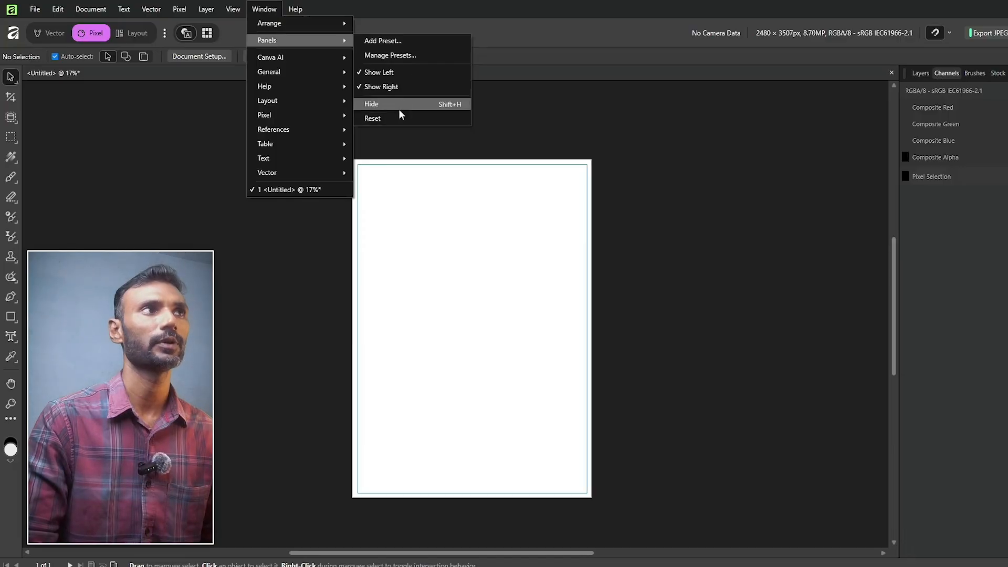
{"action": "mouse_move", "coordinate": [350, 62]}
{"action": "left_click", "coordinate": [387, 57]}
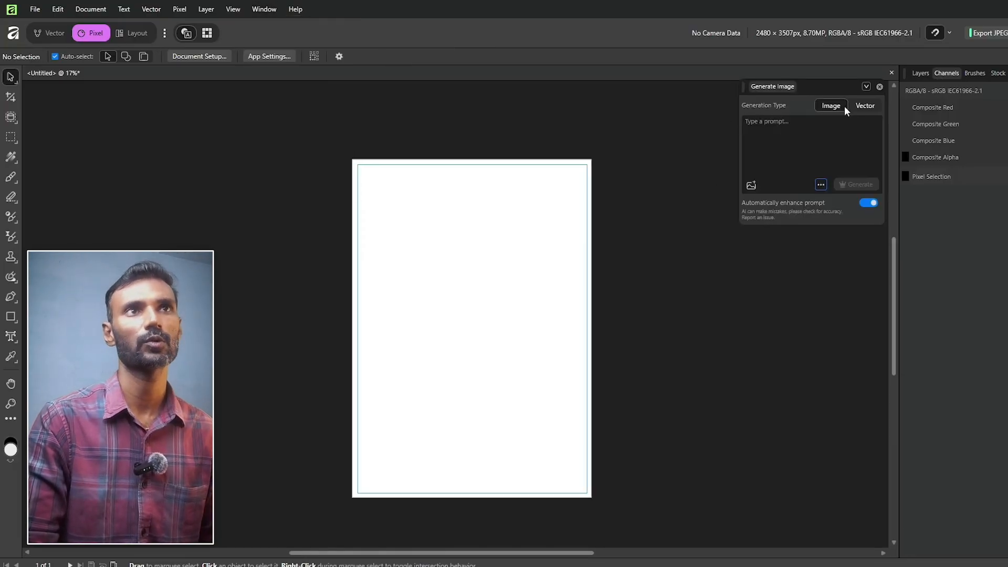
{"action": "left_click", "coordinate": [880, 87]}
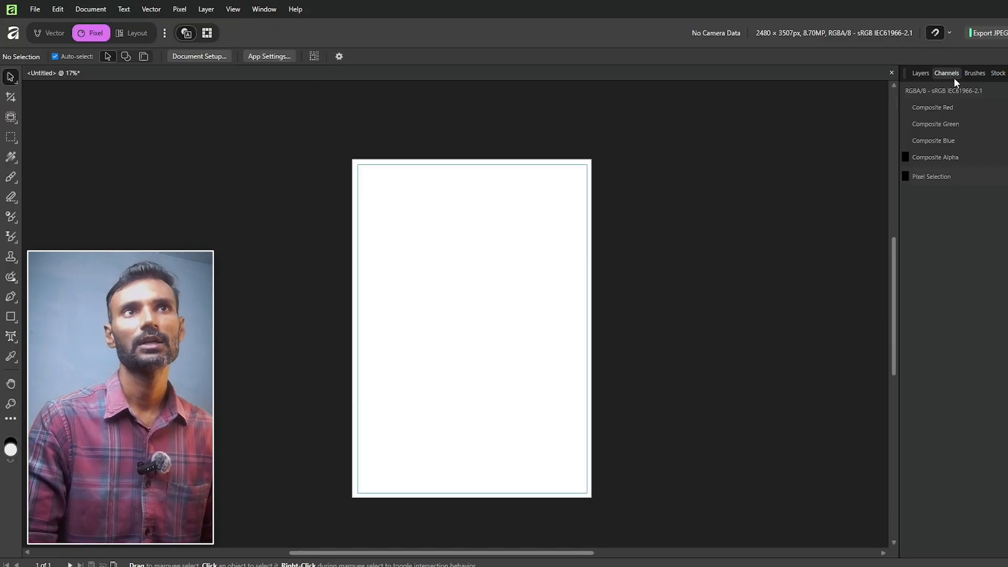
{"action": "left_click_drag", "start_coordinate": [887, 107], "coordinate": [951, 69]}
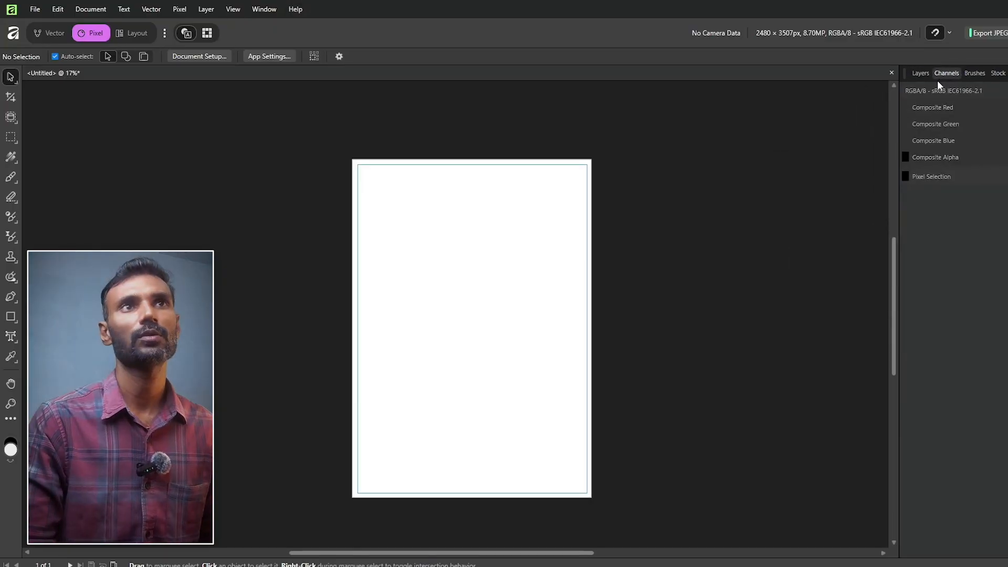
{"action": "left_click", "coordinate": [921, 74]}
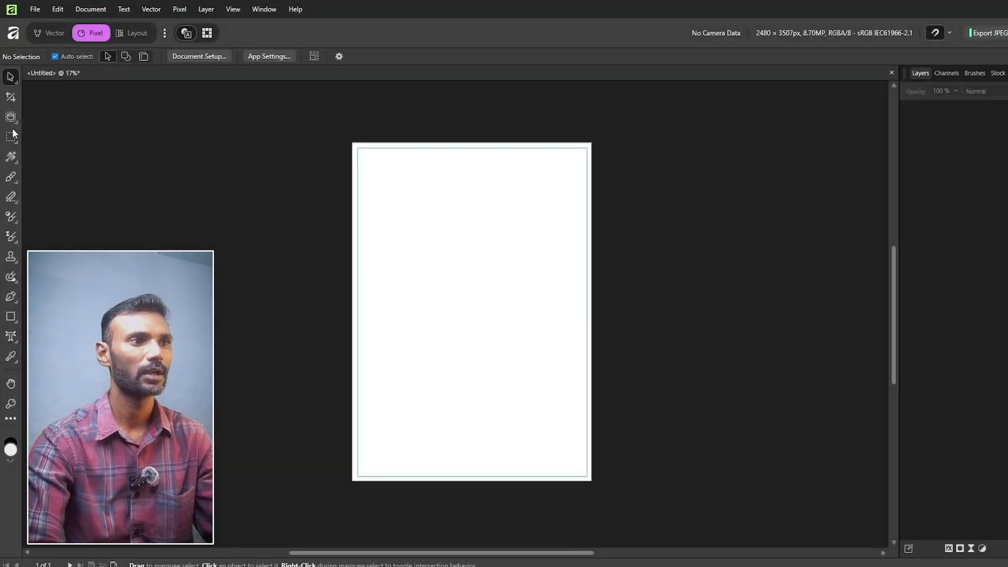
Try selecting the Crop Tool and the Object Selection Tool, and switch back to the Move Tool
{"action": "left_click", "coordinate": [11, 97]}
{"action": "left_click", "coordinate": [11, 117]}
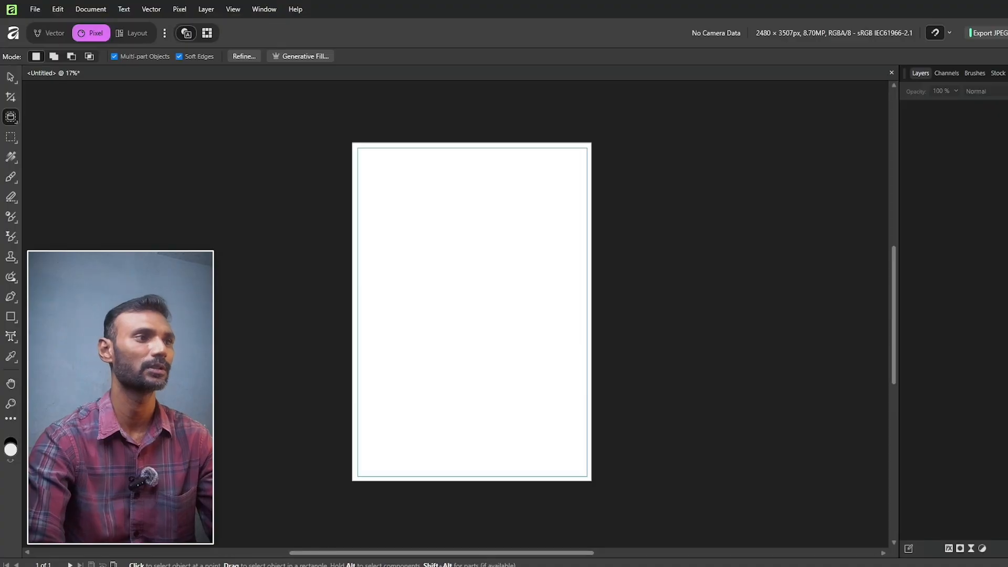
{"action": "left_click", "coordinate": [10, 77]}
{"action": "scroll", "coordinate": [72, 198], "scroll_direction": "up", "scroll_amount": 2}
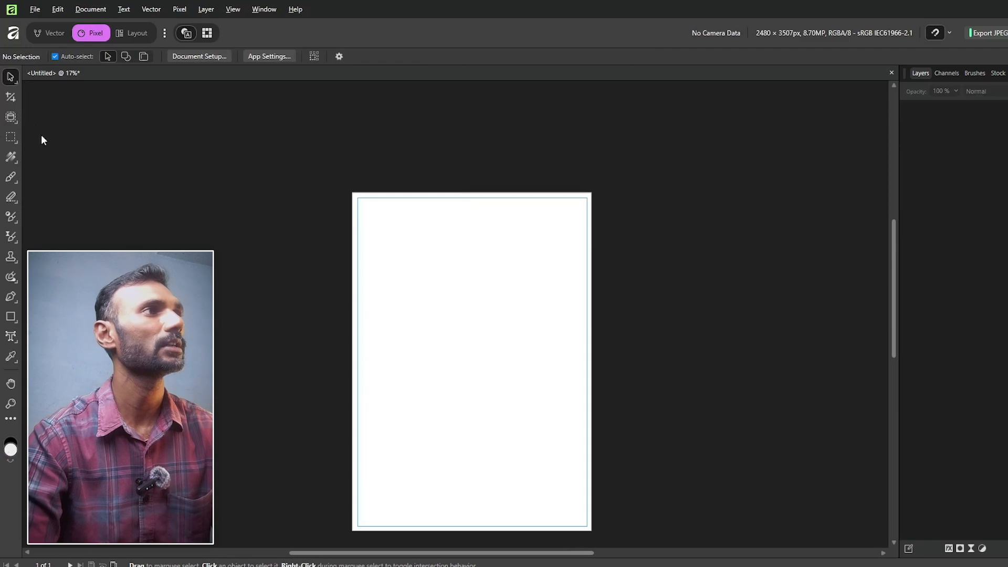
{"action": "scroll", "coordinate": [529, 231], "scroll_direction": "down", "scroll_amount": 1}
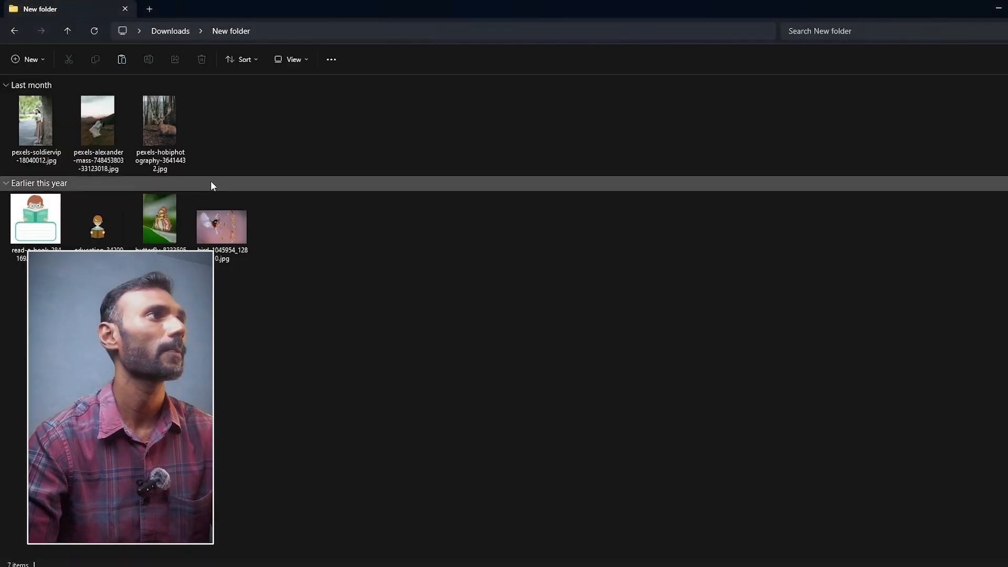
Place pexels-hobiphotography-36414432.jpg from the New folder in Downloads on the page, scale it to about 87% and reposition it
{"action": "left_click_drag", "start_coordinate": [160, 122], "coordinate": [624, 512]}
{"action": "left_click_drag", "start_coordinate": [633, 555], "coordinate": [465, 308]}
{"action": "left_click_drag", "start_coordinate": [520, 275], "coordinate": [520, 254]}
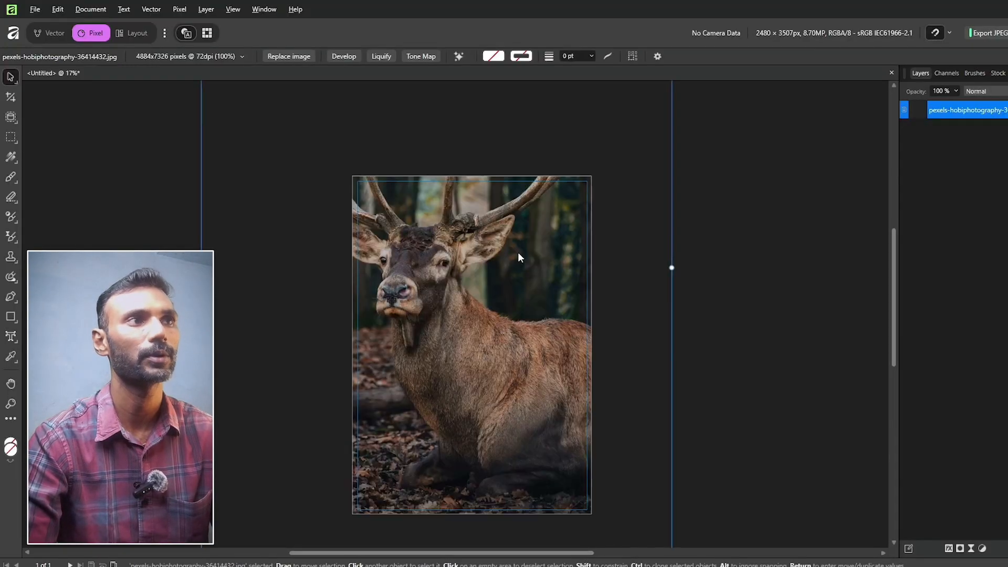
{"action": "scroll", "coordinate": [521, 254], "scroll_direction": "up", "scroll_amount": 3}
{"action": "scroll", "coordinate": [593, 389], "scroll_direction": "down", "scroll_amount": 5}
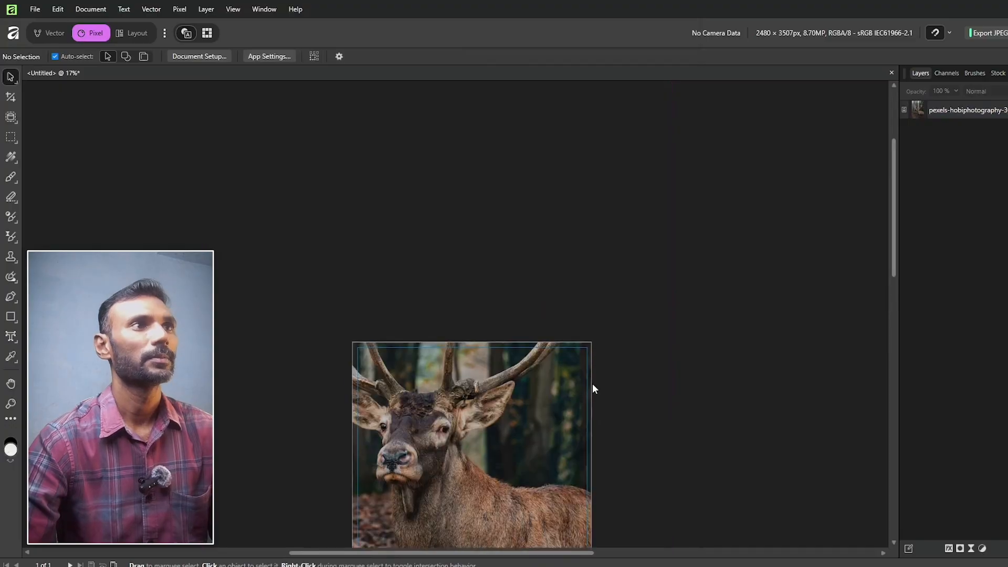
{"action": "left_click", "coordinate": [466, 348]}
{"action": "left_click_drag", "start_coordinate": [467, 345], "coordinate": [447, 298]}
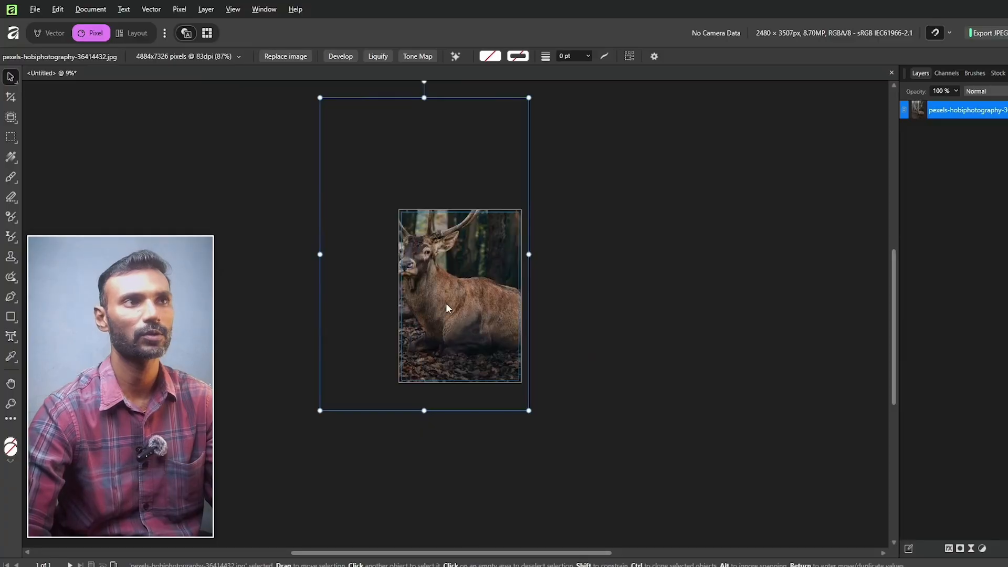
Try out zooming in and out and scrolling the view vertically over the deer photo
{"action": "scroll", "coordinate": [474, 376], "scroll_direction": "up", "scroll_amount": 3}
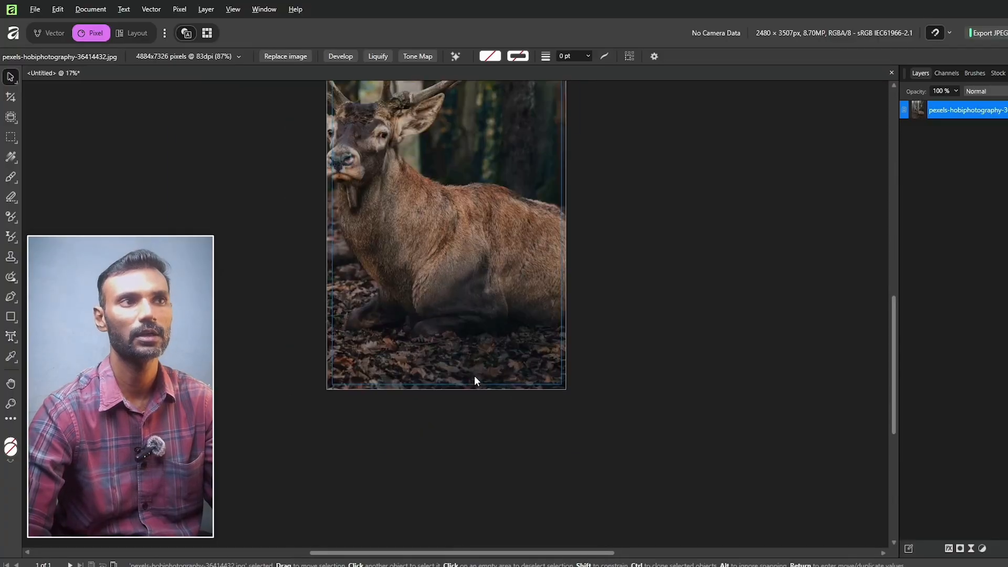
{"action": "scroll", "coordinate": [475, 376], "scroll_direction": "down", "scroll_amount": 2}
{"action": "scroll", "coordinate": [474, 376], "scroll_direction": "up", "scroll_amount": 3}
{"action": "scroll", "coordinate": [475, 376], "scroll_direction": "down", "scroll_amount": 3}
{"action": "scroll", "coordinate": [474, 376], "scroll_direction": "up", "scroll_amount": 5}
{"action": "scroll", "coordinate": [474, 376], "scroll_direction": "down", "scroll_amount": 5}
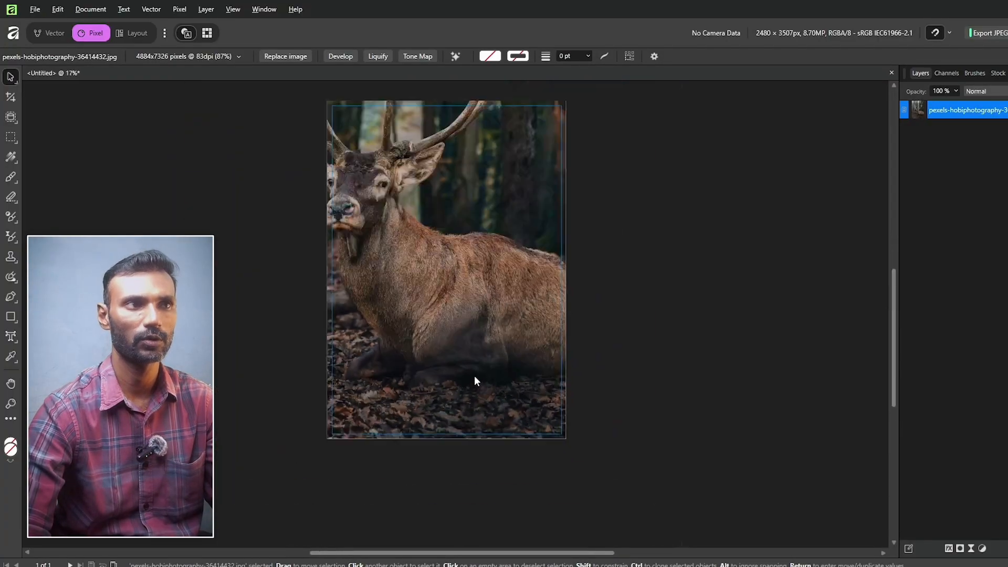
{"action": "scroll", "coordinate": [475, 377], "scroll_direction": "up", "scroll_amount": 3}
{"action": "scroll", "coordinate": [474, 376], "scroll_direction": "down", "scroll_amount": 3}
{"action": "scroll", "coordinate": [475, 376], "scroll_direction": "up", "scroll_amount": 2}
{"action": "scroll", "coordinate": [474, 376], "scroll_direction": "down", "scroll_amount": 2}
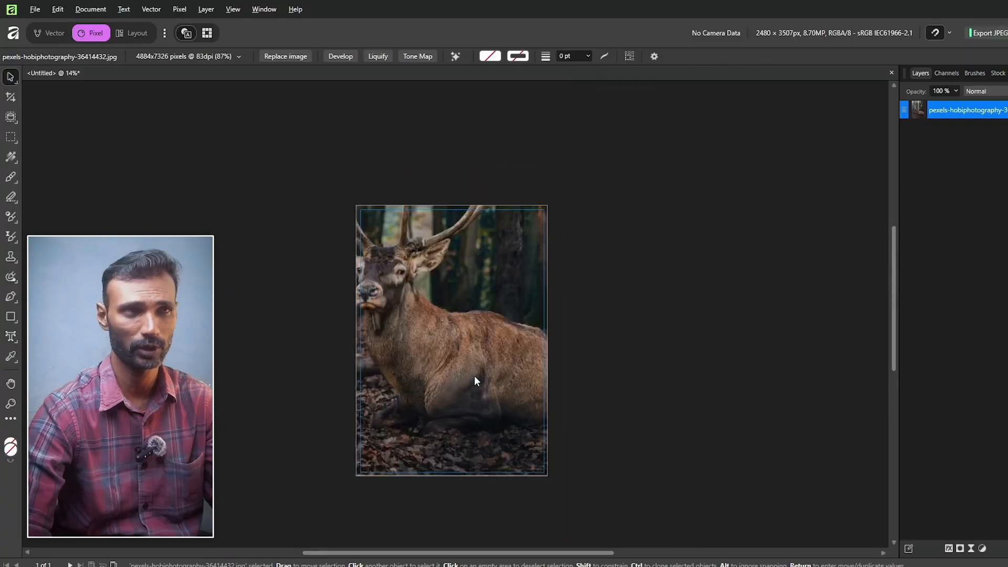
{"action": "scroll", "coordinate": [474, 376], "scroll_direction": "down", "scroll_amount": 1}
{"action": "scroll", "coordinate": [475, 376], "scroll_direction": "up", "scroll_amount": 2}
{"action": "scroll", "coordinate": [474, 376], "scroll_direction": "down", "scroll_amount": 1}
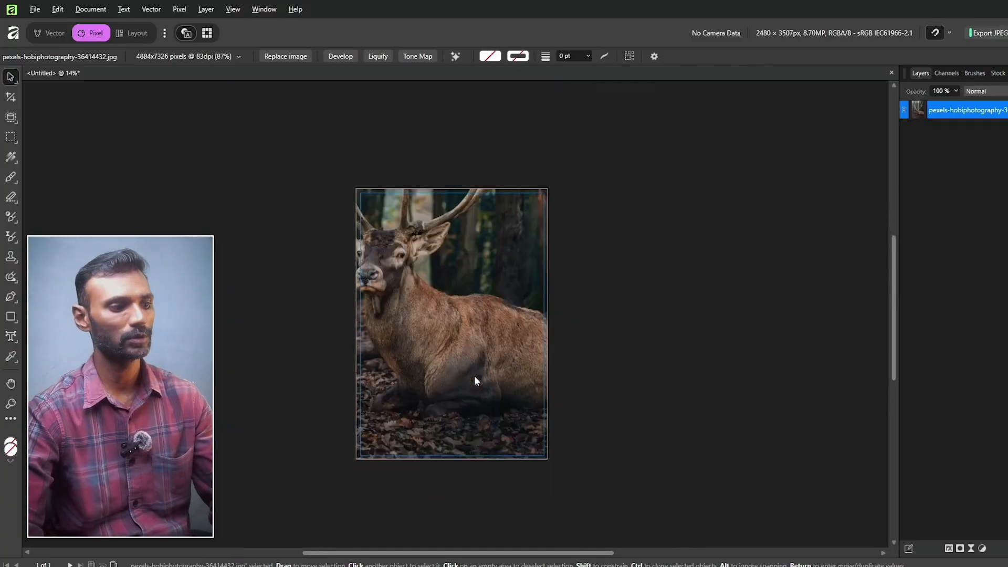
{"action": "scroll", "coordinate": [475, 376], "scroll_direction": "up", "scroll_amount": 1}
Try out scrolling the view horizontally across the page with the deer photo
{"action": "scroll", "coordinate": [475, 376], "scroll_direction": "left", "scroll_amount": 1}
{"action": "scroll", "coordinate": [474, 376], "scroll_direction": "right", "scroll_amount": 3}
{"action": "scroll", "coordinate": [474, 376], "scroll_direction": "left", "scroll_amount": 3}
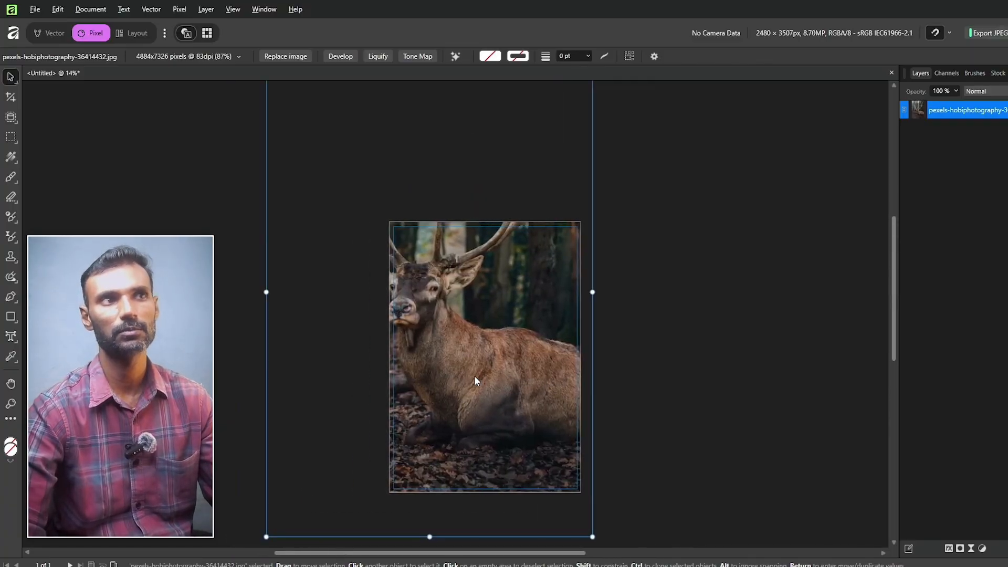
{"action": "scroll", "coordinate": [475, 376], "scroll_direction": "right", "scroll_amount": 2}
{"action": "scroll", "coordinate": [475, 376], "scroll_direction": "left", "scroll_amount": 2}
{"action": "scroll", "coordinate": [475, 376], "scroll_direction": "right", "scroll_amount": 2}
{"action": "scroll", "coordinate": [475, 376], "scroll_direction": "left", "scroll_amount": 2}
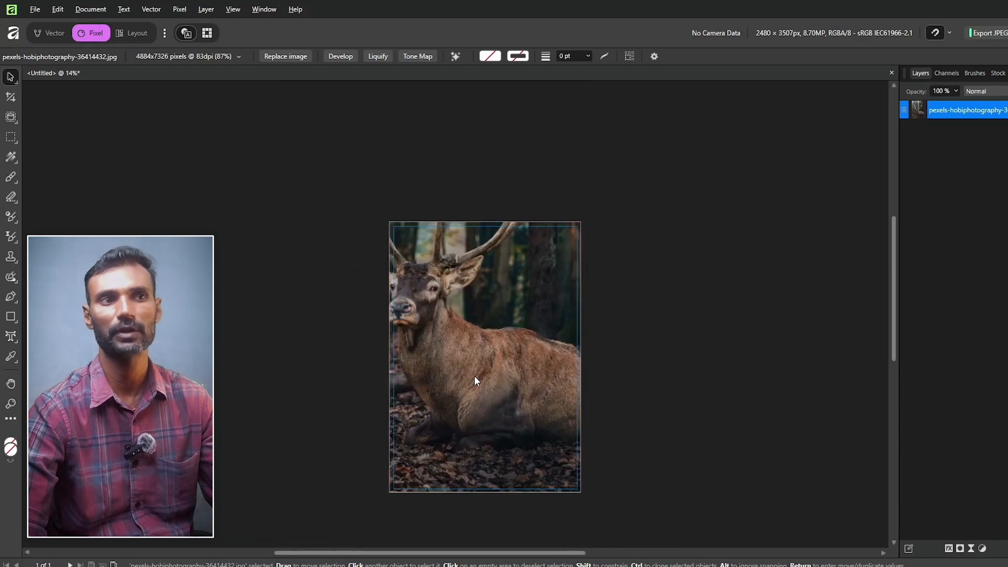
{"action": "scroll", "coordinate": [474, 376], "scroll_direction": "right", "scroll_amount": 2}
{"action": "scroll", "coordinate": [474, 376], "scroll_direction": "left", "scroll_amount": 2}
{"action": "scroll", "coordinate": [474, 376], "scroll_direction": "right", "scroll_amount": 2}
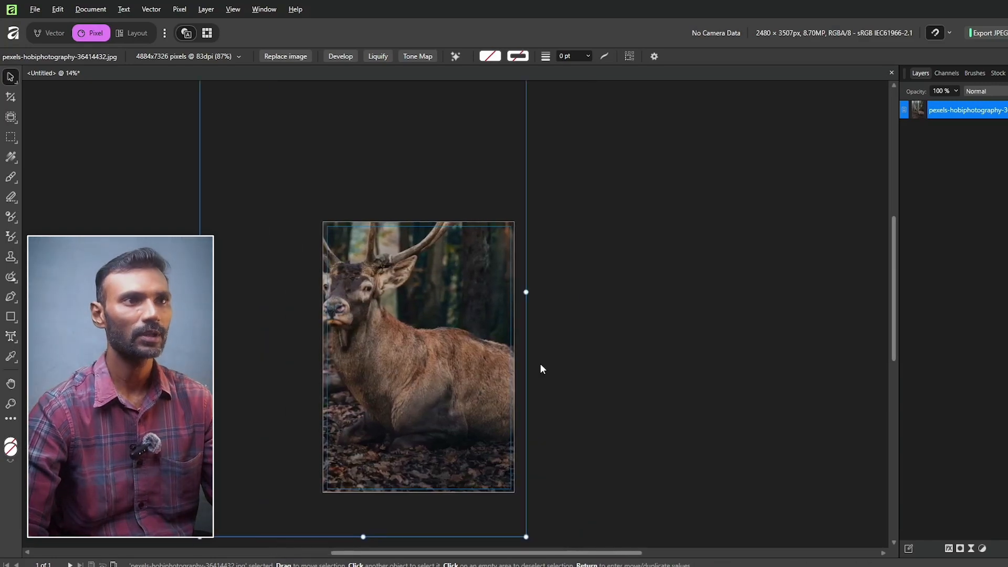
{"action": "scroll", "coordinate": [573, 361], "scroll_direction": "left", "scroll_amount": 1}
Pan the page freely, first with the Move Tool active and again with the hand tool, and return to the Move Tool
{"action": "left_click_drag", "start_coordinate": [589, 354], "coordinate": [608, 309]}
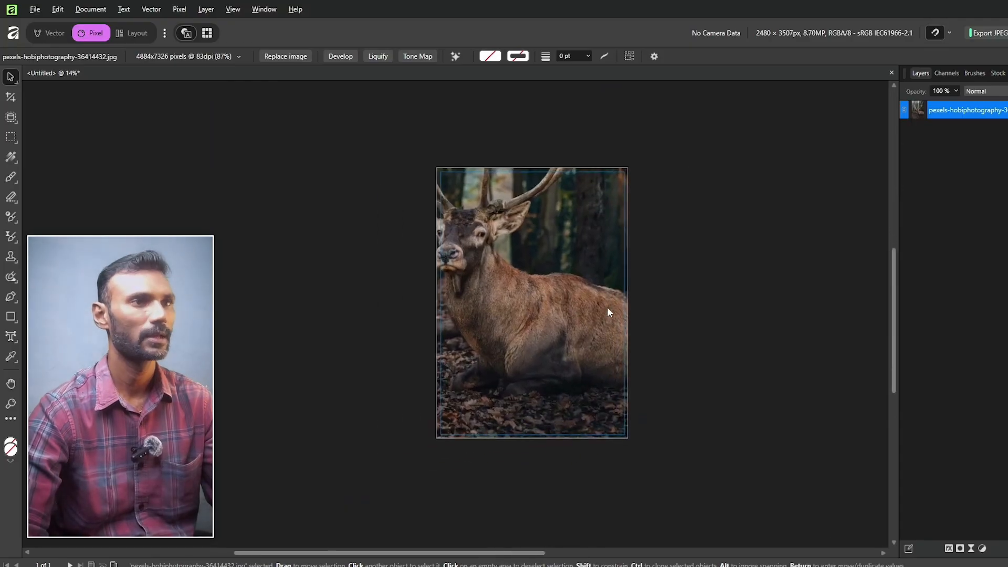
{"action": "left_click_drag", "start_coordinate": [679, 291], "coordinate": [603, 310]}
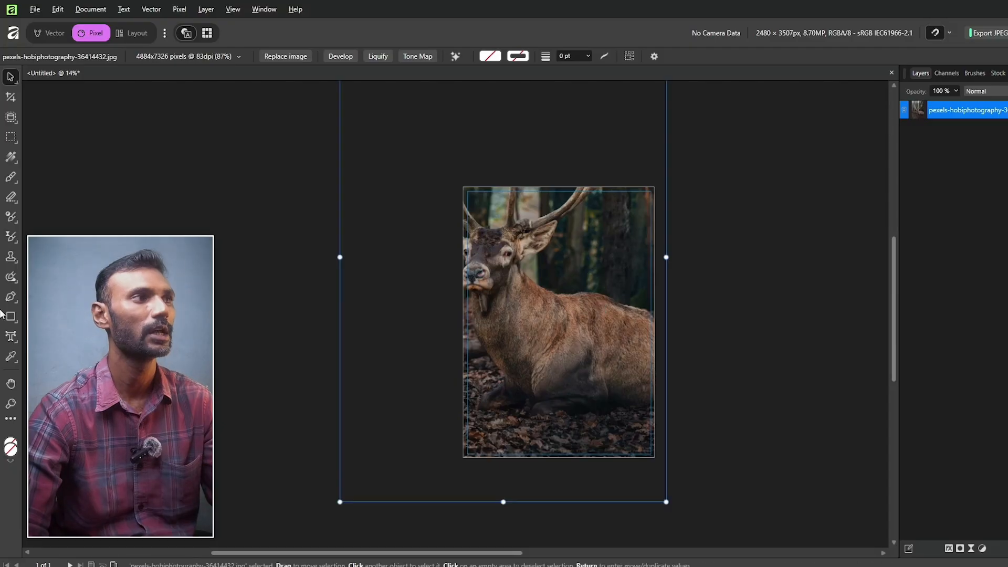
{"action": "left_click", "coordinate": [11, 383]}
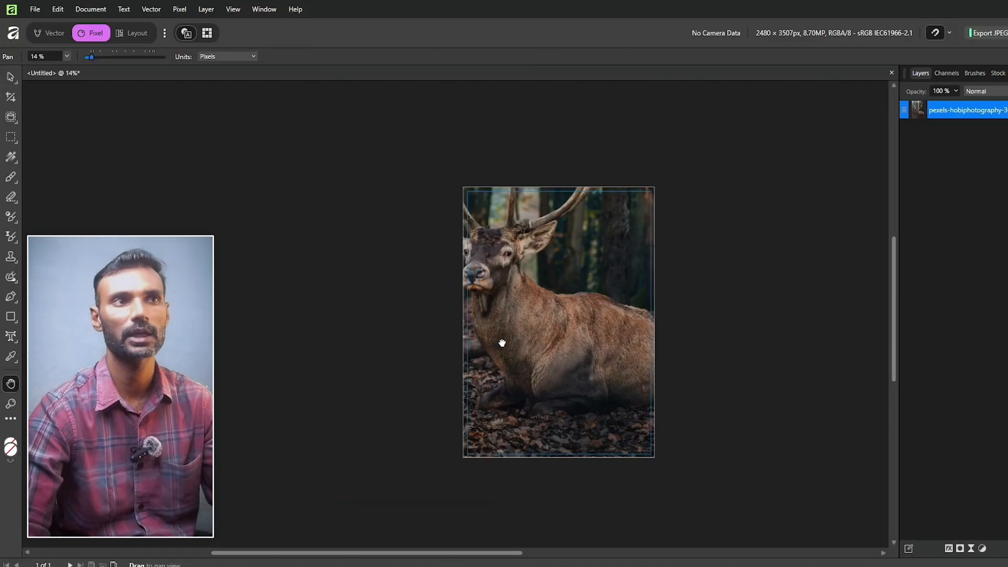
{"action": "left_click_drag", "start_coordinate": [480, 344], "coordinate": [321, 398]}
{"action": "left_click_drag", "start_coordinate": [380, 445], "coordinate": [491, 331]}
{"action": "left_click", "coordinate": [11, 77]}
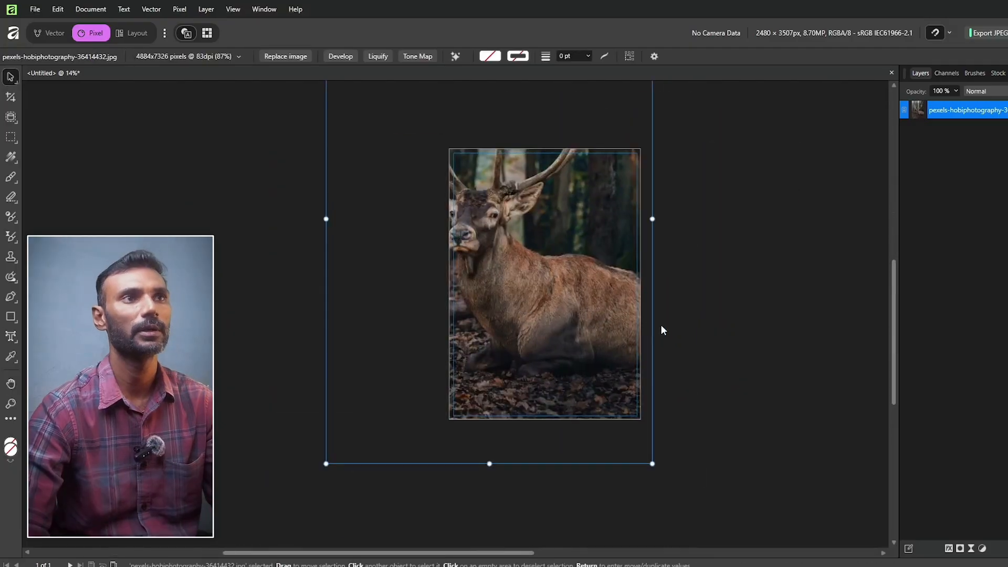
Try repositioning the deer photo and scaling it down to about 57% over the page, and undo the last three changes
{"action": "scroll", "coordinate": [661, 325], "scroll_direction": "up", "scroll_amount": 1}
{"action": "left_click_drag", "start_coordinate": [518, 296], "coordinate": [560, 343]}
{"action": "left_click_drag", "start_coordinate": [702, 543], "coordinate": [560, 408]}
{"action": "left_click_drag", "start_coordinate": [559, 102], "coordinate": [632, 223]}
{"action": "left_click_drag", "start_coordinate": [474, 313], "coordinate": [518, 347]}
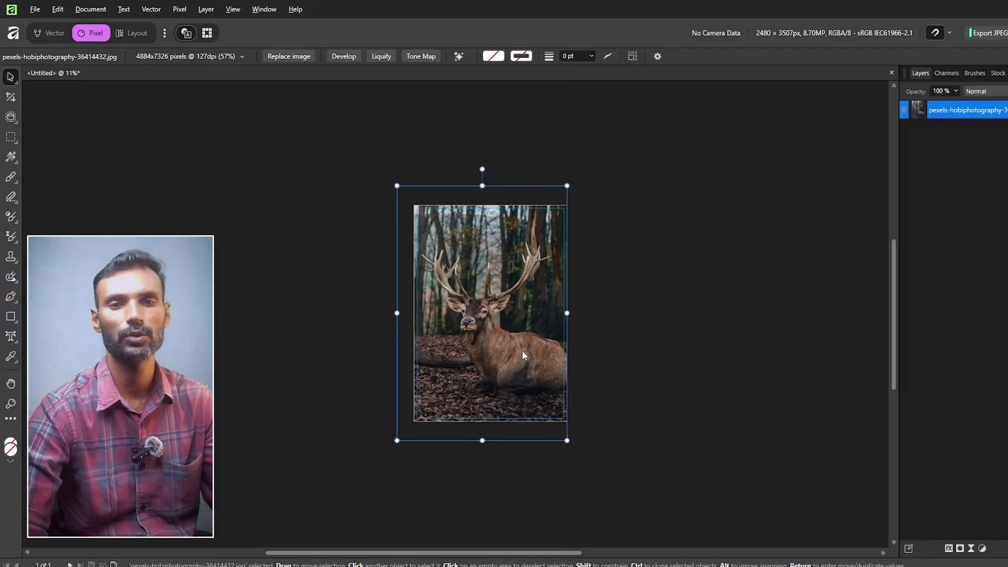
{"action": "key", "text": "ctrl+z"}
{"action": "key", "text": "ctrl+z"}
{"action": "key", "text": "ctrl+z"}
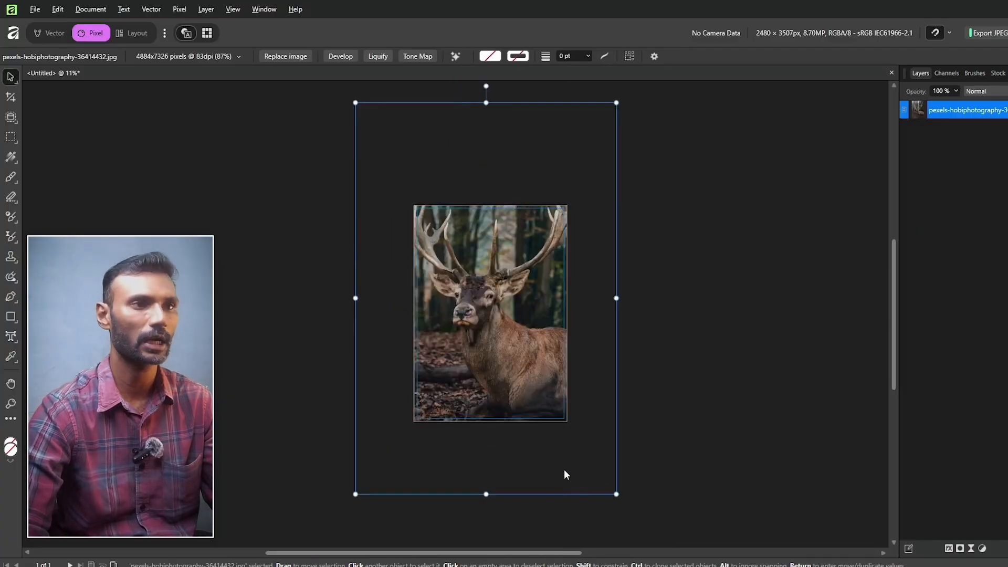
Scale the deer photo down to about 29% and align it with the page's upper-left corner
{"action": "left_click_drag", "start_coordinate": [617, 495], "coordinate": [601, 412]}
{"action": "key", "text": "alt"}
{"action": "left_click_drag", "start_coordinate": [495, 308], "coordinate": [499, 323]}
{"action": "left_click", "coordinate": [594, 324]}
{"action": "left_click", "coordinate": [470, 371]}
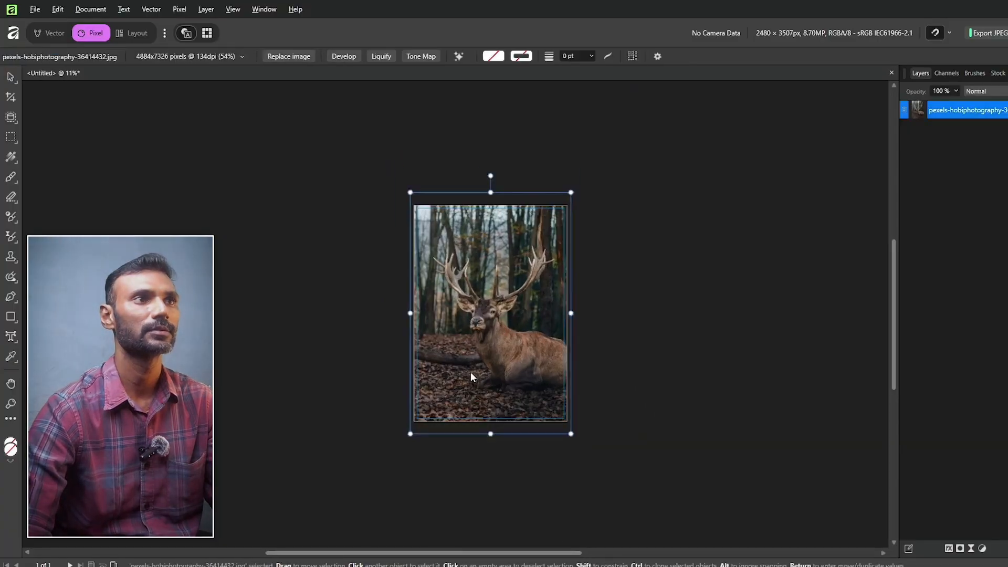
{"action": "left_click_drag", "start_coordinate": [471, 372], "coordinate": [496, 367]}
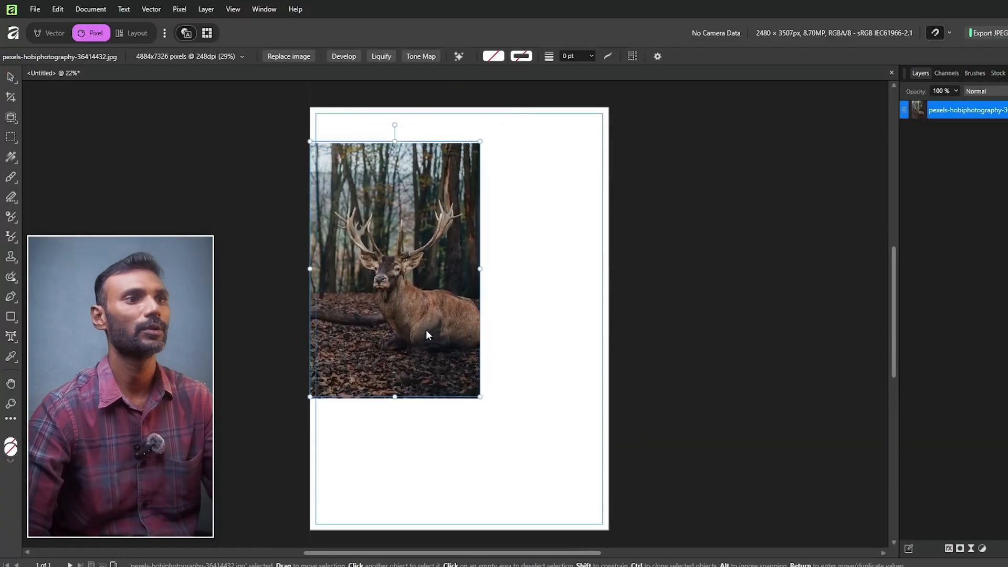
{"action": "left_click_drag", "start_coordinate": [427, 330], "coordinate": [427, 313]}
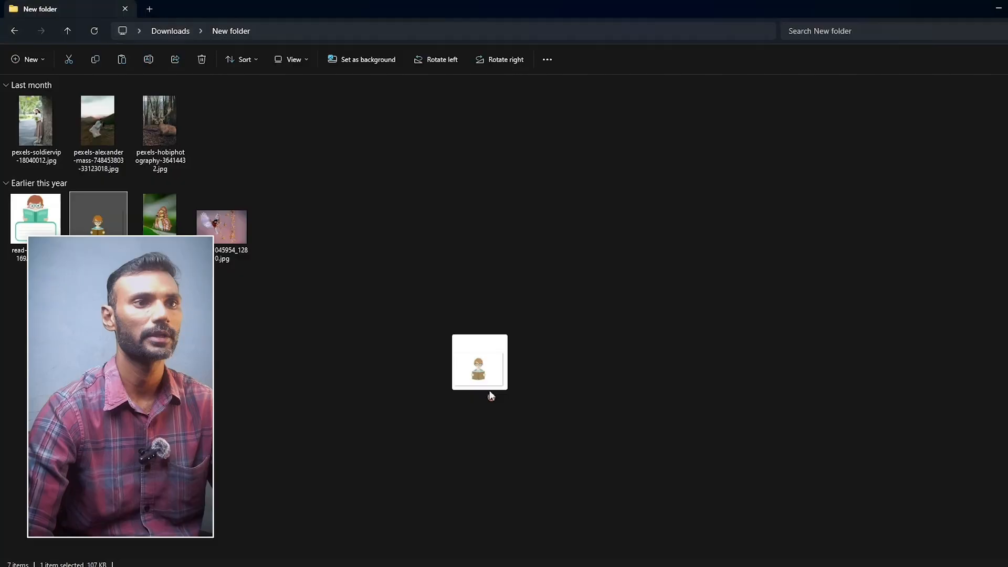
Place education-3420037_1920.png from the New folder on the page, scale it to about 157% and position it beside the deer photo
{"action": "left_click_drag", "start_coordinate": [491, 396], "coordinate": [524, 370]}
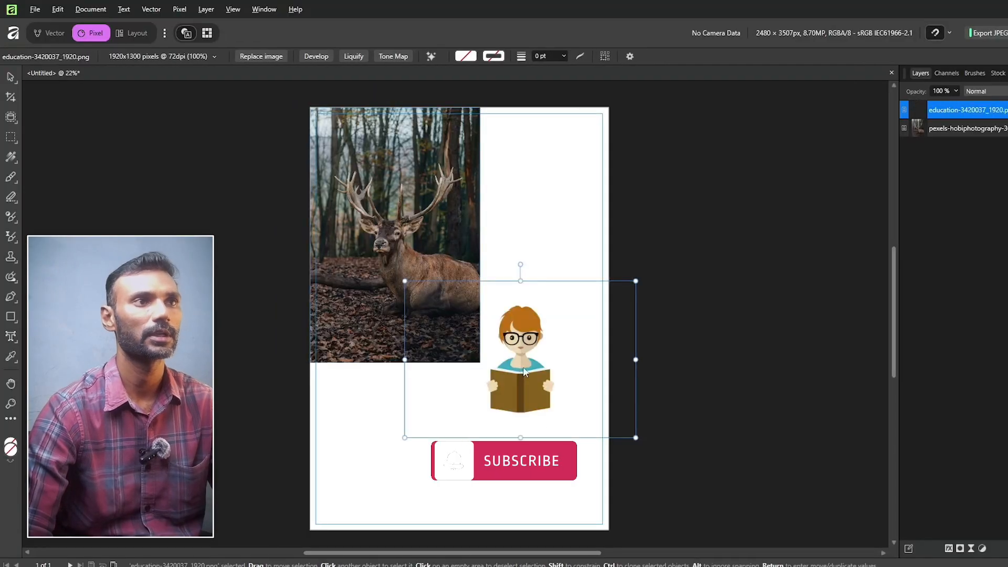
{"action": "left_click_drag", "start_coordinate": [636, 438], "coordinate": [698, 480]}
{"action": "left_click_drag", "start_coordinate": [464, 407], "coordinate": [482, 384]}
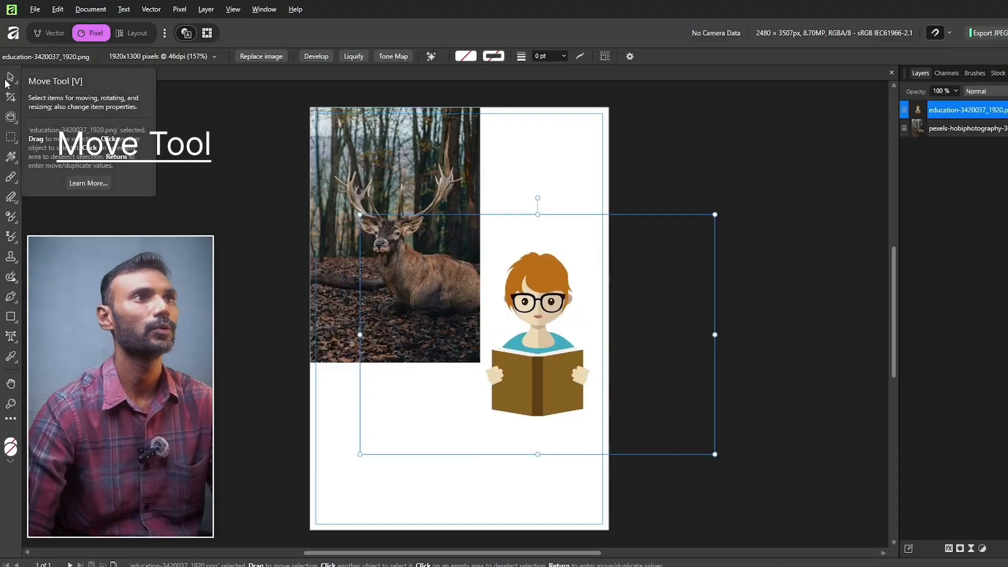
Move the deer photo slightly inside the page margins and move the reading boy illustration to the page's lower-right area
{"action": "left_click", "coordinate": [403, 183]}
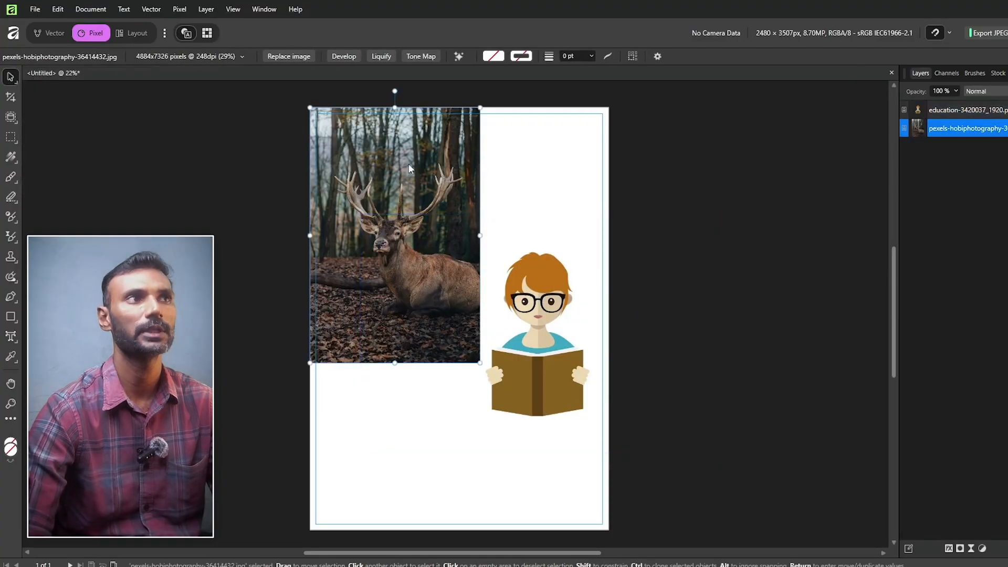
{"action": "left_click", "coordinate": [531, 320]}
{"action": "left_click", "coordinate": [396, 181]}
{"action": "mouse_move", "coordinate": [408, 302]}
{"action": "left_mouse_down"}
{"action": "mouse_move", "coordinate": [458, 358]}
{"action": "mouse_move", "coordinate": [430, 319]}
{"action": "mouse_move", "coordinate": [521, 318]}
{"action": "mouse_move", "coordinate": [381, 380]}
{"action": "mouse_move", "coordinate": [403, 300]}
{"action": "left_mouse_up"}
{"action": "left_click", "coordinate": [533, 279]}
{"action": "left_click_drag", "start_coordinate": [534, 280], "coordinate": [534, 370]}
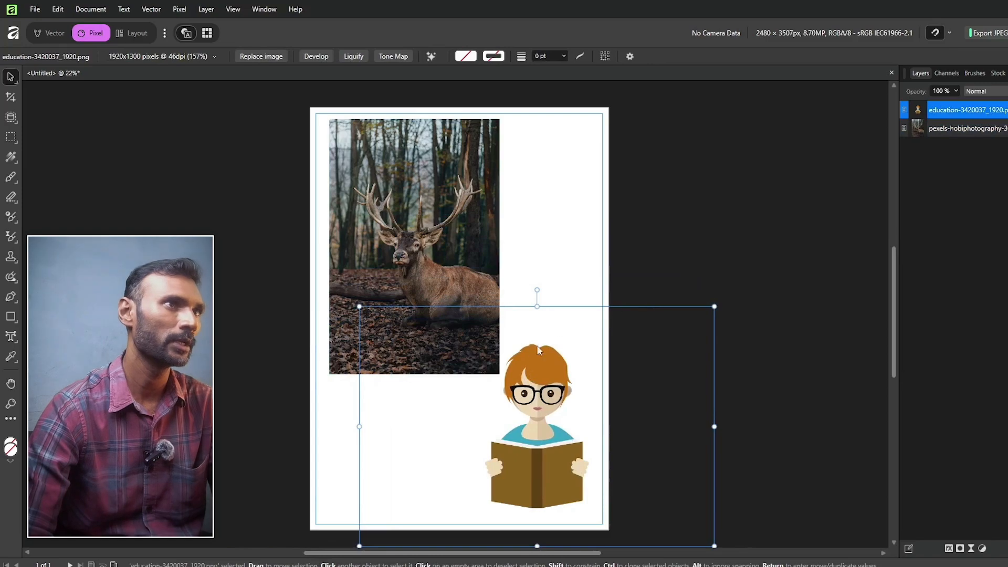
Select the deer photo and shift it slightly upward within the page margins
{"action": "left_click", "coordinate": [406, 204]}
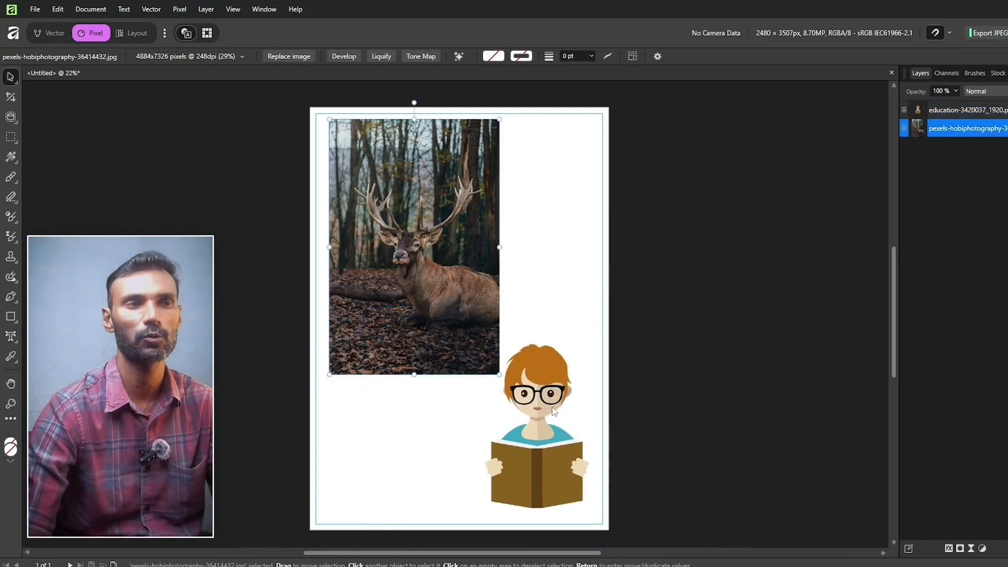
{"action": "left_click", "coordinate": [469, 333]}
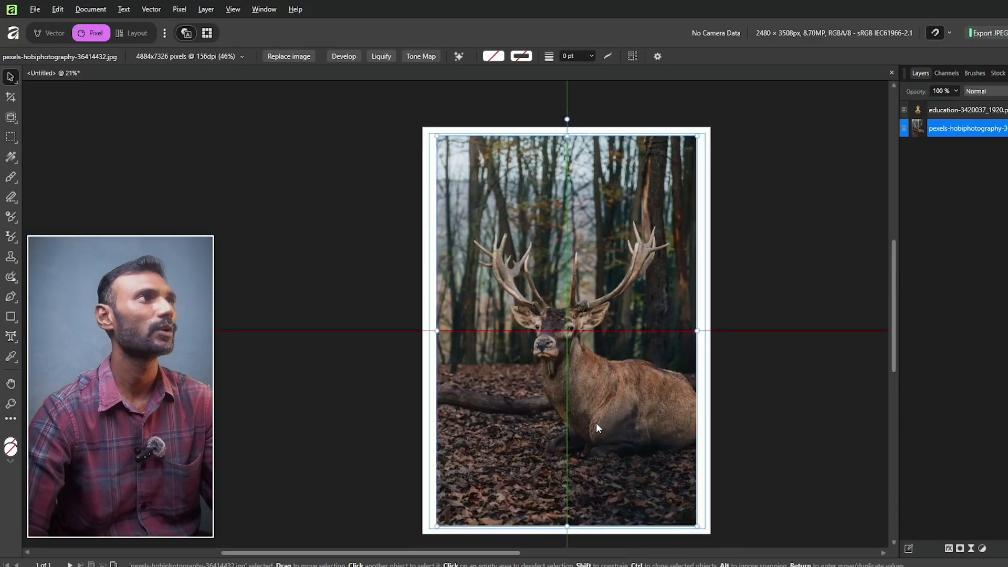
{"action": "left_click_drag", "start_coordinate": [596, 428], "coordinate": [597, 428]}
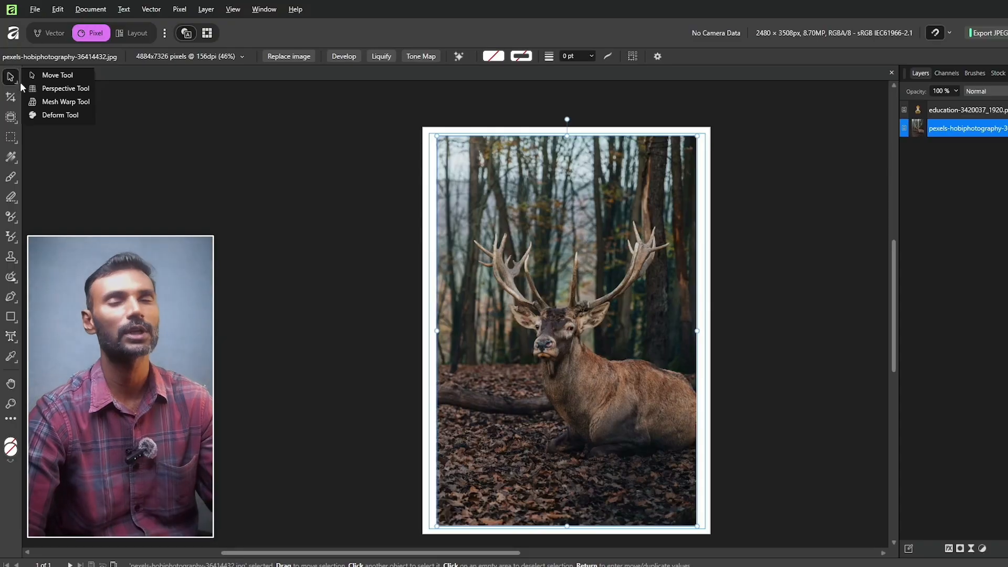
{"action": "left_click_drag", "start_coordinate": [539, 255], "coordinate": [538, 253]}
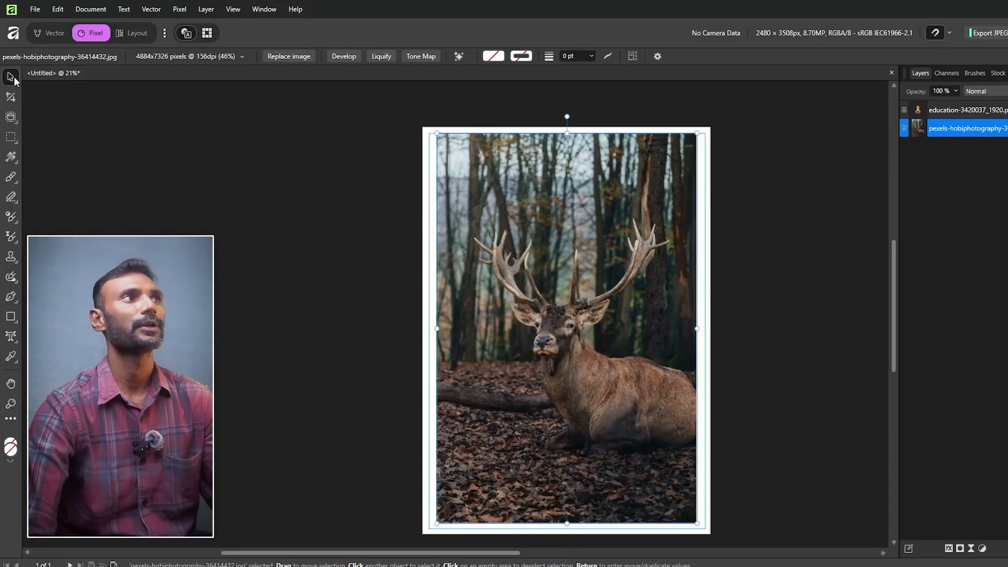
Apply a live perspective to the deer photo, narrowing it into a tall central strip, and set its blend mode to Soft Light
{"action": "left_click", "coordinate": [59, 89]}
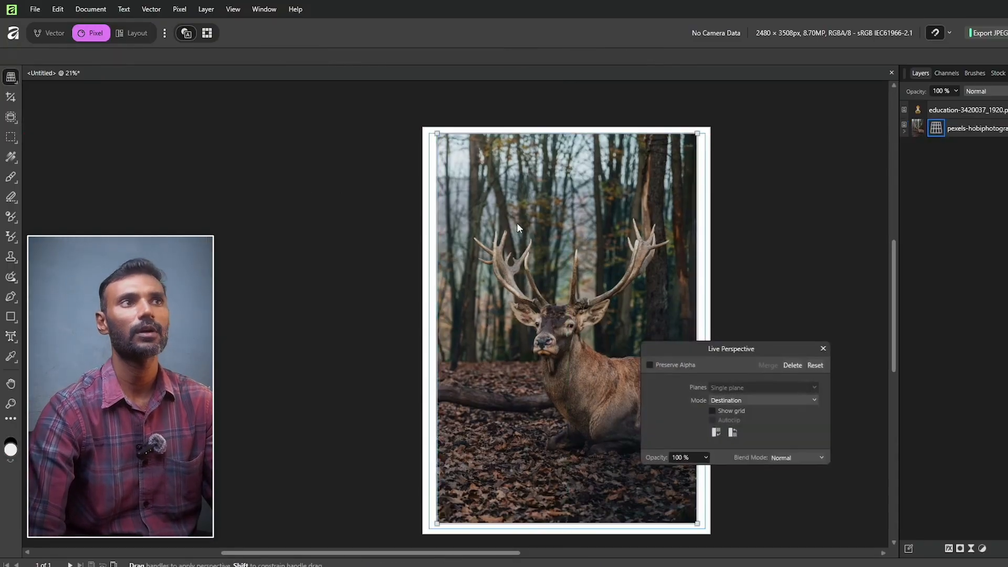
{"action": "left_click_drag", "start_coordinate": [473, 203], "coordinate": [619, 348]}
{"action": "left_click_drag", "start_coordinate": [716, 188], "coordinate": [513, 401]}
{"action": "left_click_drag", "start_coordinate": [520, 183], "coordinate": [609, 504]}
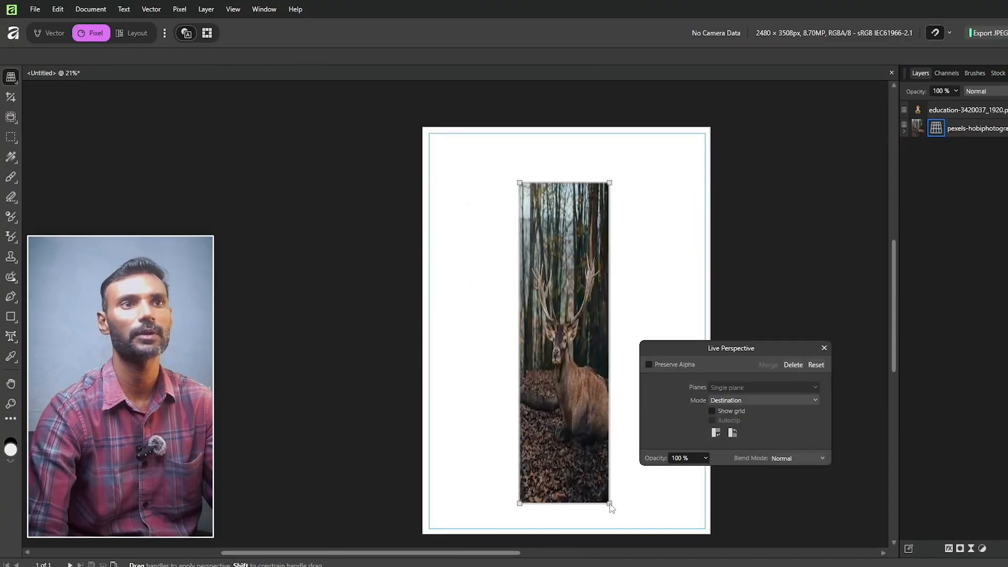
{"action": "left_click", "coordinate": [783, 458]}
{"action": "left_click", "coordinate": [786, 401]}
{"action": "left_click", "coordinate": [821, 352]}
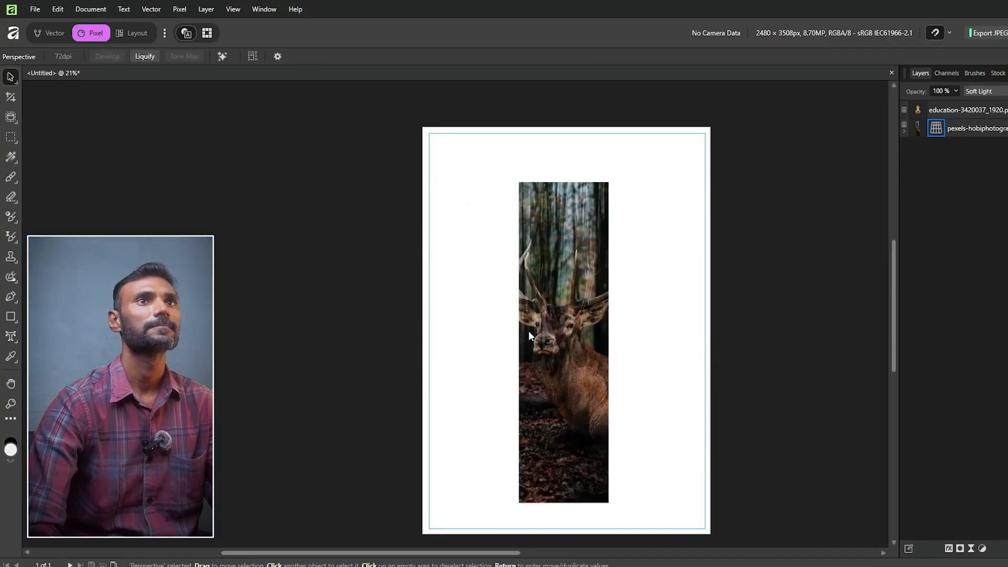
Undo the live perspective on the deer photo and reselect the photo
{"action": "key", "text": "ctrl+z"}
{"action": "key", "text": "ctrl+z"}
{"action": "left_click", "coordinate": [440, 304]}
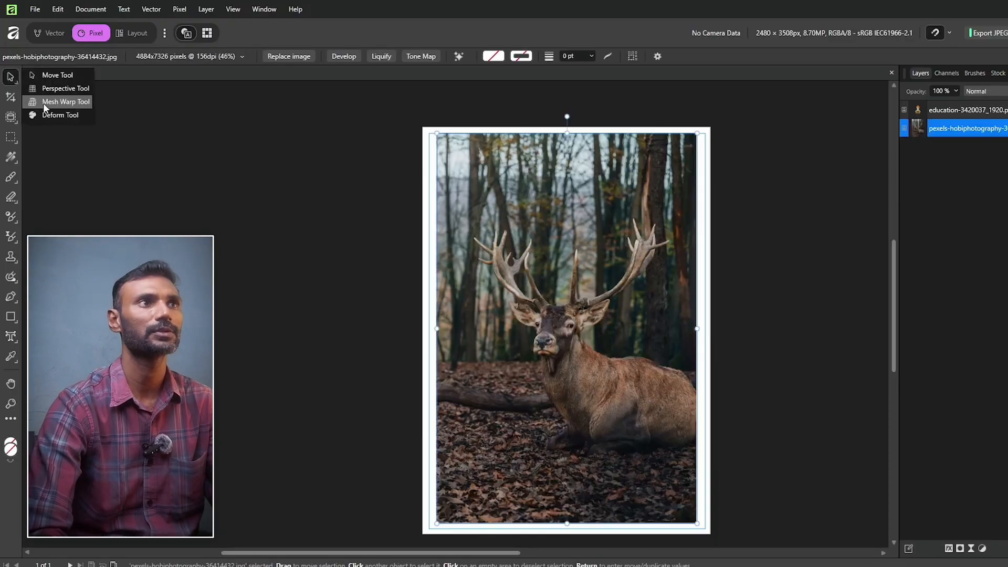
Distort the deer photo with the Mesh Warp Tool, pulling its upper-left corner inward and bending its left edge into a curve
{"action": "left_click", "coordinate": [58, 101]}
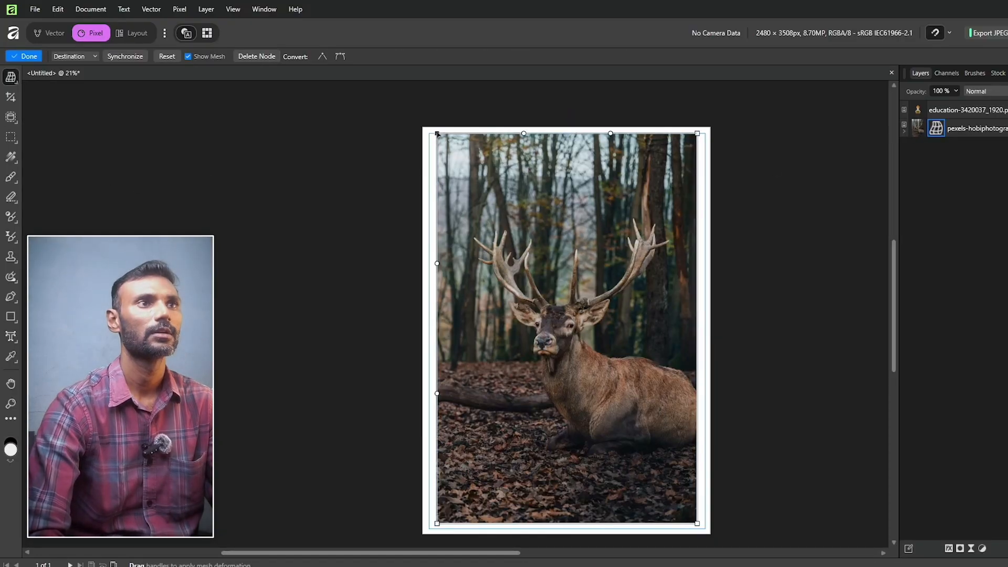
{"action": "left_click_drag", "start_coordinate": [438, 135], "coordinate": [523, 173]}
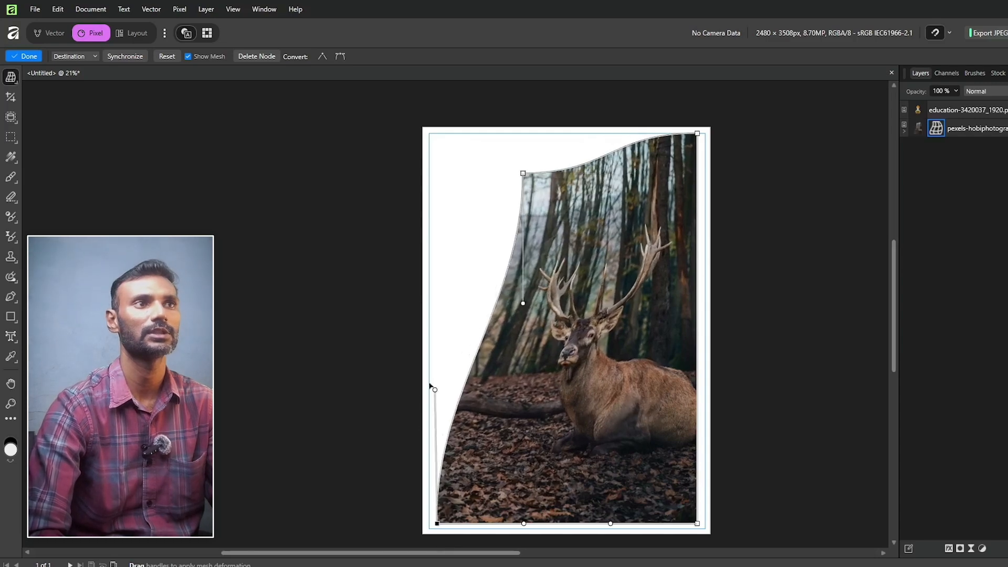
{"action": "left_click_drag", "start_coordinate": [432, 389], "coordinate": [372, 250]}
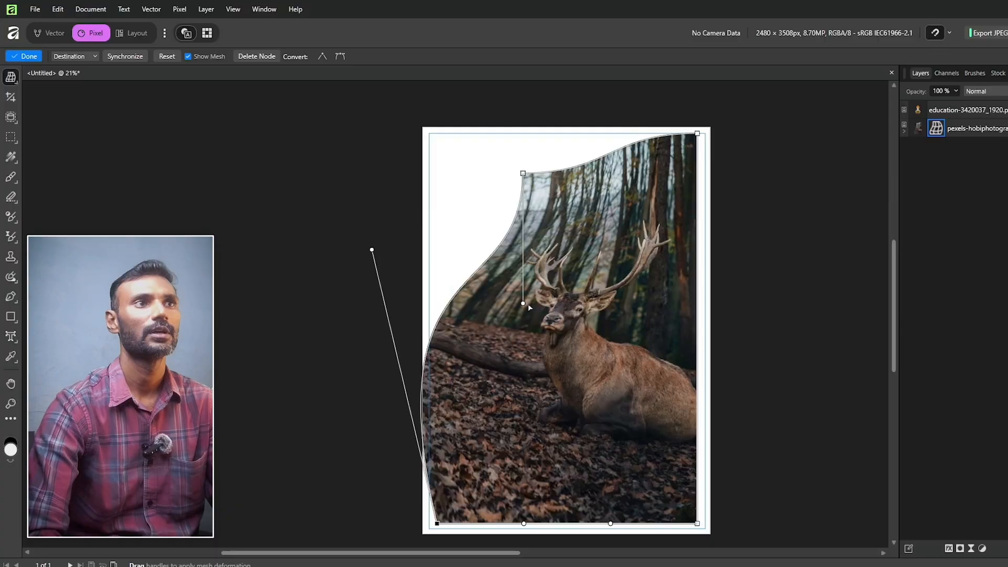
{"action": "left_click_drag", "start_coordinate": [528, 270], "coordinate": [415, 57]}
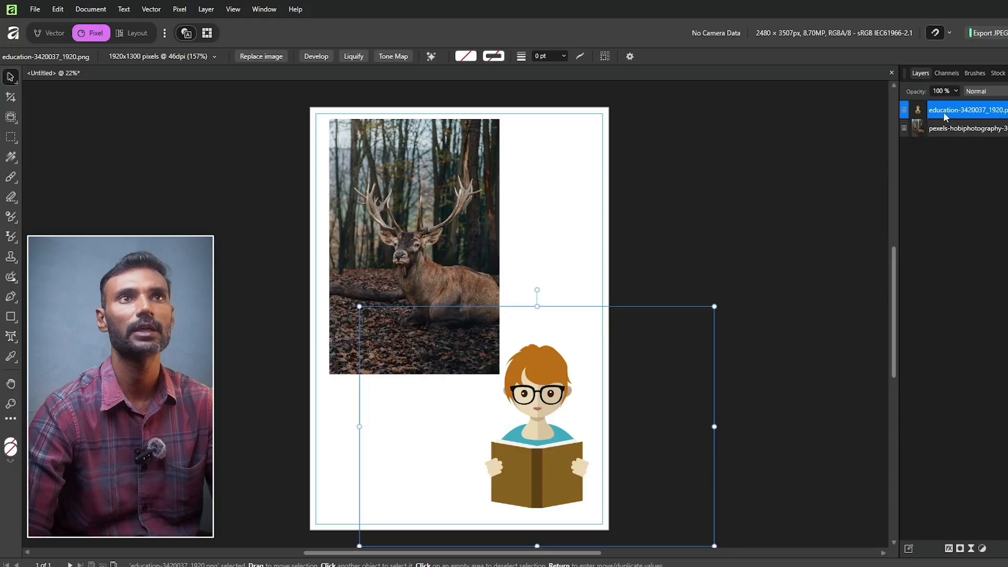
Switch the selection between the deer photo layer and the education-3420037_1920.png layer
{"action": "left_click", "coordinate": [969, 127]}
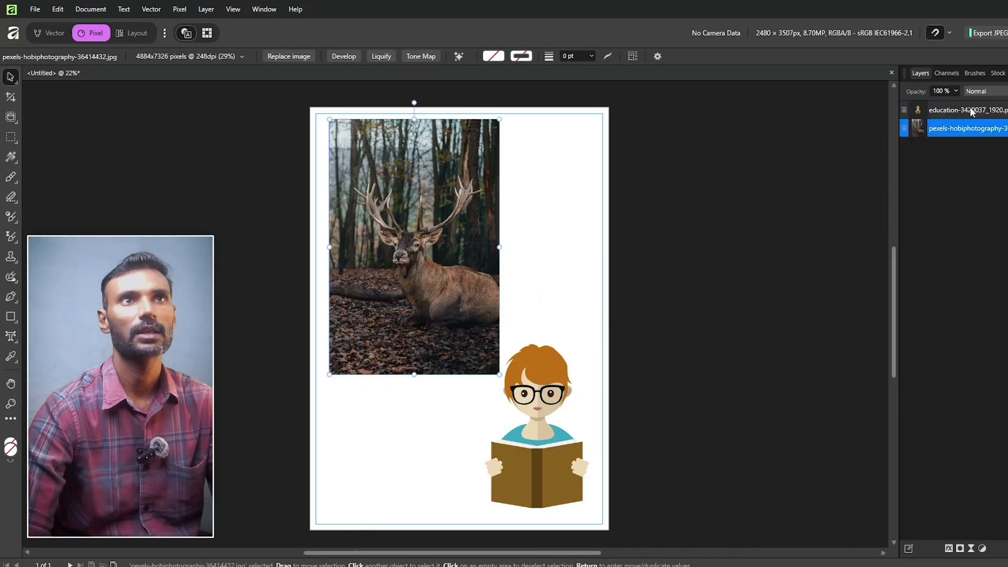
{"action": "left_click", "coordinate": [972, 112]}
{"action": "left_click", "coordinate": [969, 128]}
{"action": "left_click", "coordinate": [971, 111]}
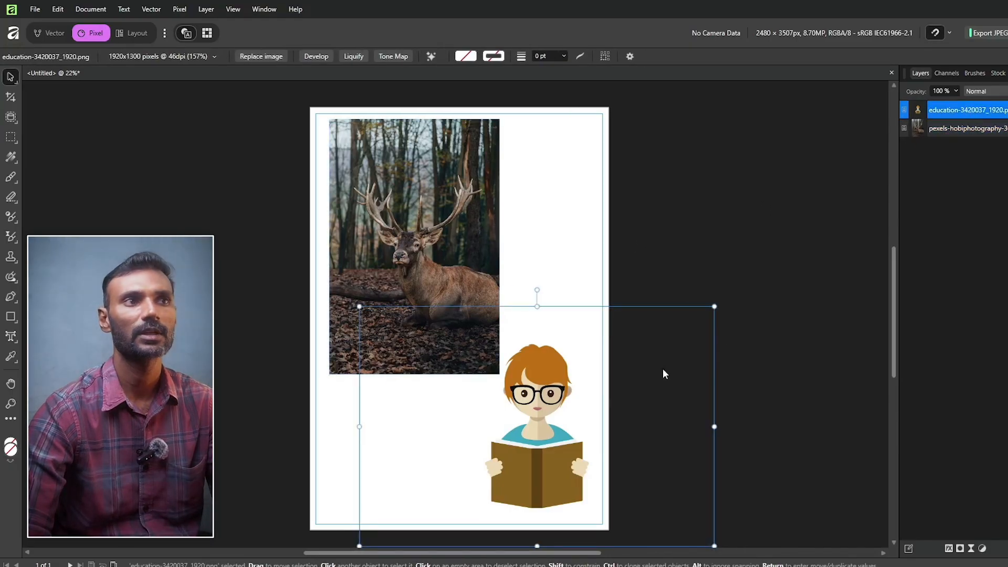
Nudge the reading boy illustration four large increments up and two to the left
{"action": "key", "text": "shift+Up"}
{"action": "key", "text": "shift+Up"}
{"action": "key", "text": "shift+Up"}
{"action": "key", "text": "shift+Up"}
{"action": "key", "text": "shift+Left"}
{"action": "key", "text": "shift+Left"}
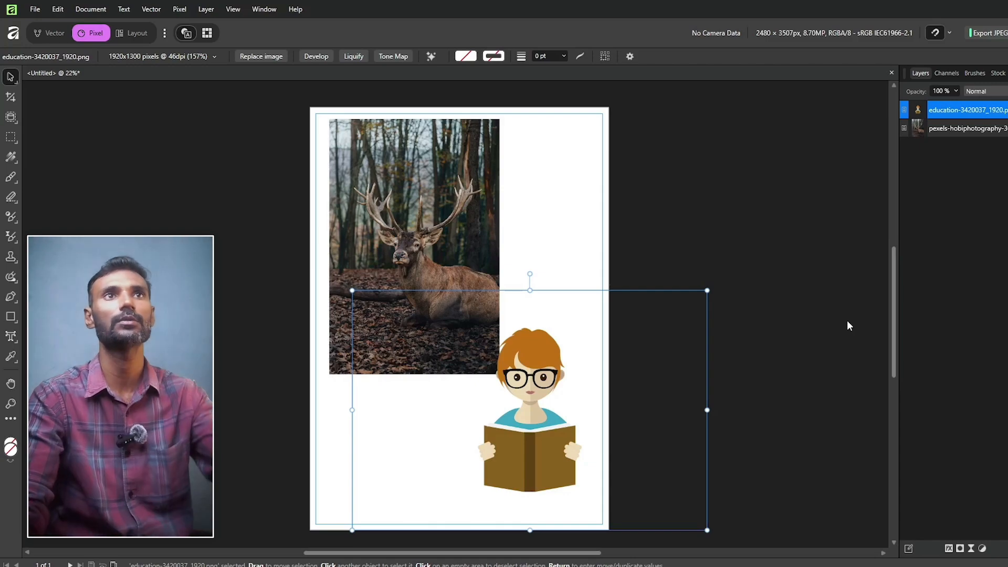
Explore the opacity and blend mode settings of the deer photo layer, leaving its opacity at 100%
{"action": "left_click", "coordinate": [950, 128]}
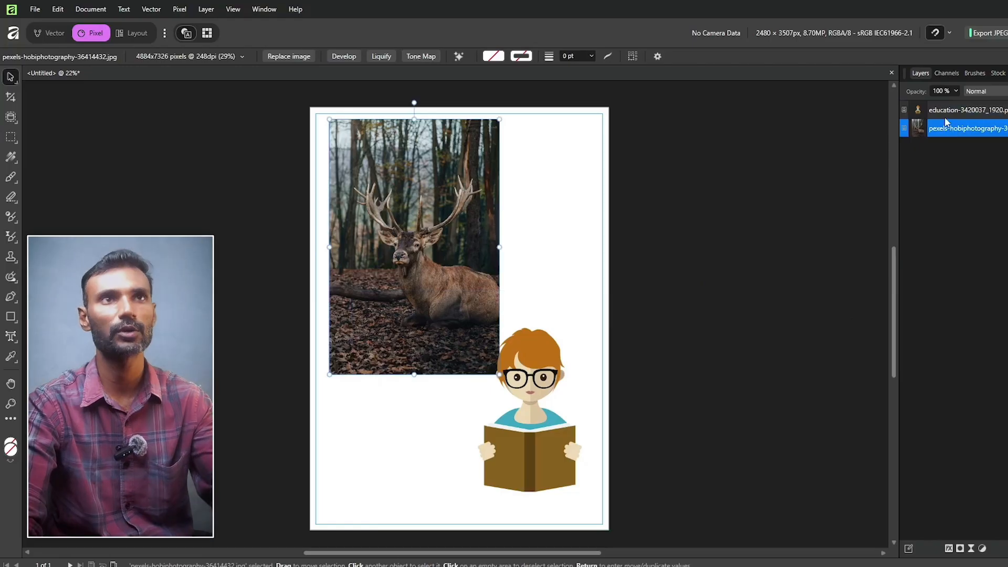
{"action": "left_click", "coordinate": [946, 118]}
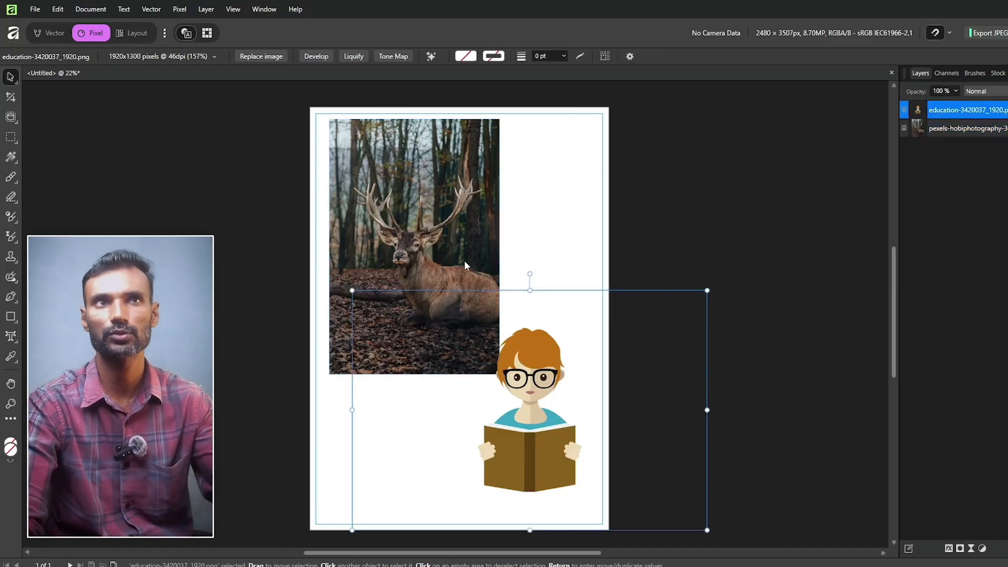
{"action": "left_click", "coordinate": [967, 129]}
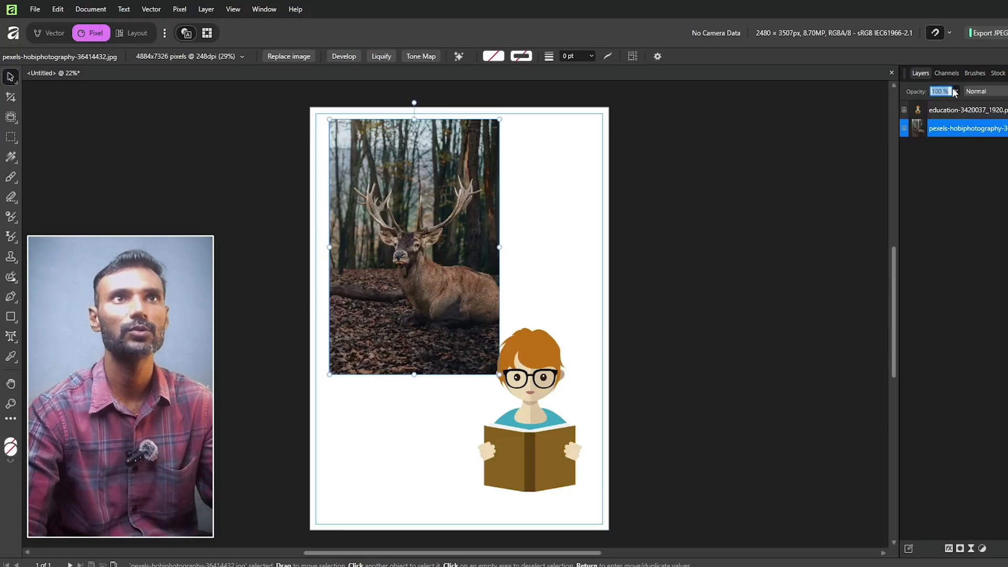
{"action": "left_click", "coordinate": [957, 90]}
{"action": "mouse_move", "coordinate": [957, 104]}
{"action": "left_mouse_down"}
{"action": "mouse_move", "coordinate": [880, 103]}
{"action": "mouse_move", "coordinate": [964, 107]}
{"action": "left_mouse_up"}
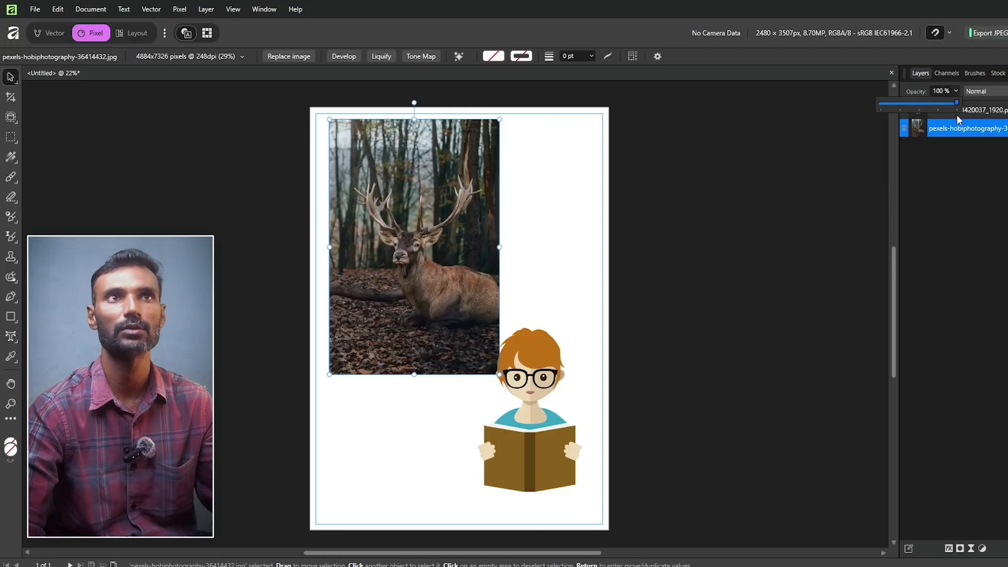
{"action": "mouse_move", "coordinate": [956, 102]}
{"action": "left_mouse_down"}
{"action": "mouse_move", "coordinate": [874, 103]}
{"action": "mouse_move", "coordinate": [962, 103]}
{"action": "left_mouse_up"}
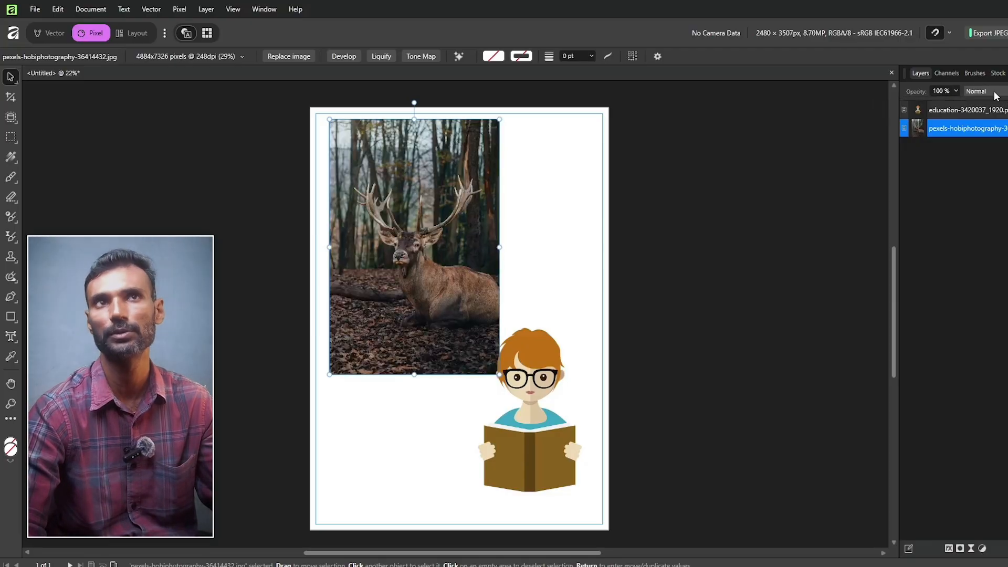
{"action": "left_click", "coordinate": [994, 92]}
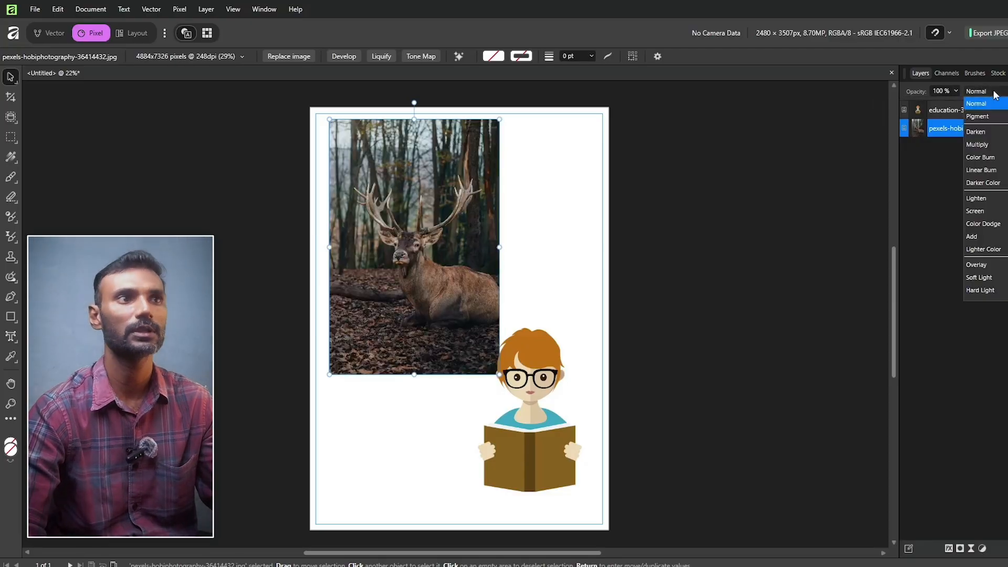
{"action": "left_click", "coordinate": [993, 114]}
Move the reading boy illustration over the deer photo and set the deer layer's blend mode to Normal
{"action": "left_click", "coordinate": [546, 407]}
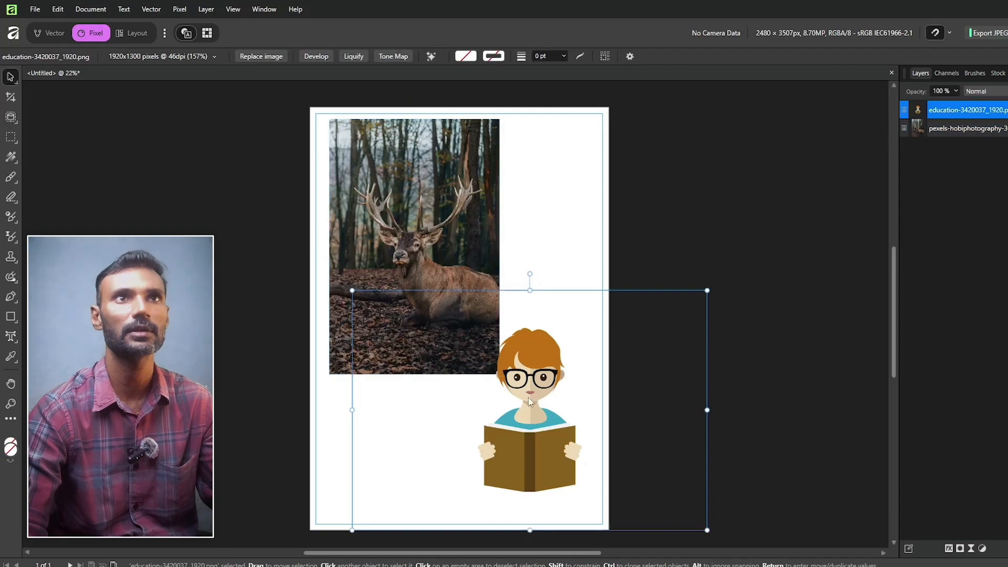
{"action": "left_click_drag", "start_coordinate": [530, 390], "coordinate": [414, 234]}
{"action": "left_click", "coordinate": [967, 128]}
{"action": "left_click", "coordinate": [987, 92]}
{"action": "left_click", "coordinate": [988, 106]}
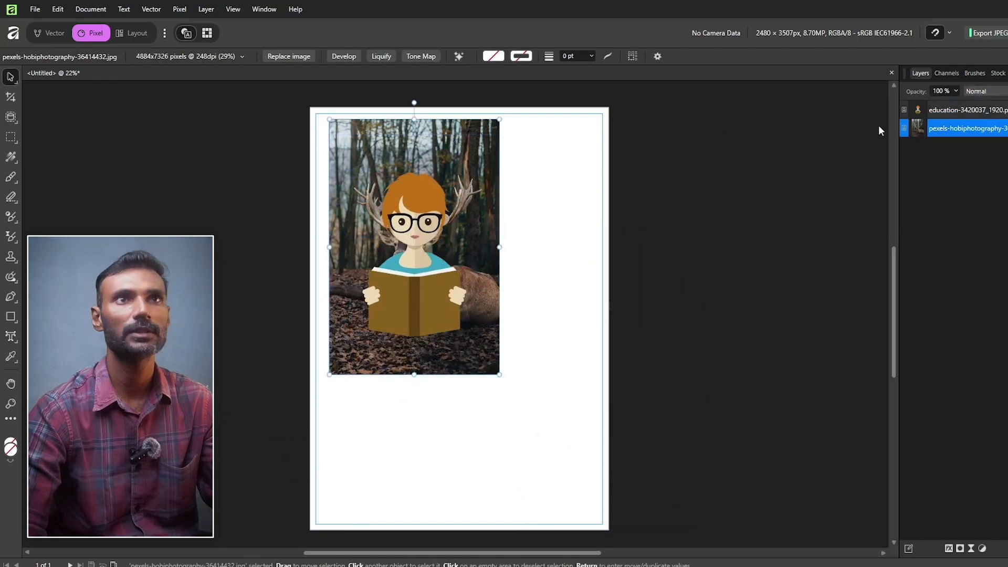
Try the Pigment blend mode on the reading boy illustration, return it to Normal and look through the available modes
{"action": "left_click", "coordinate": [972, 110]}
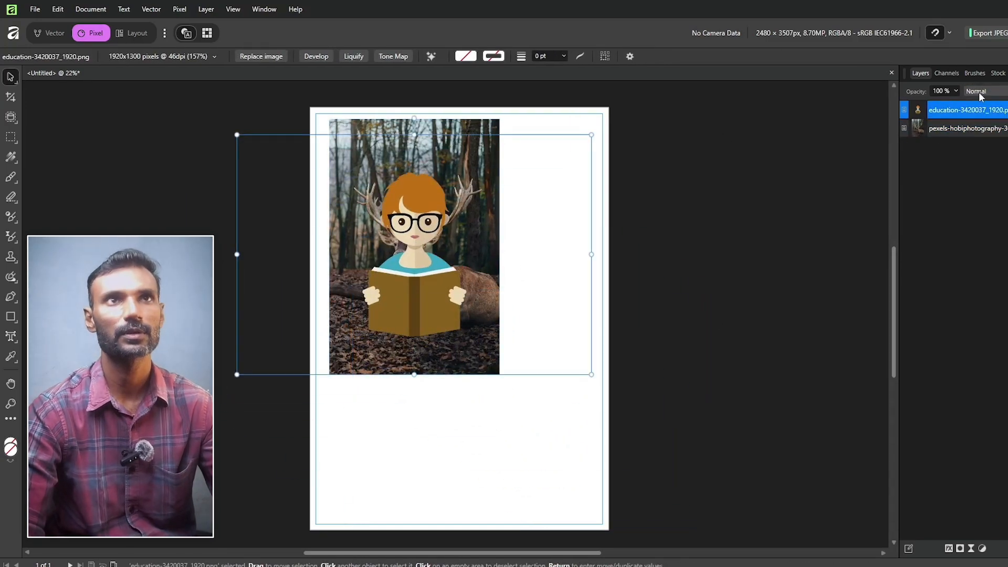
{"action": "scroll", "coordinate": [979, 93], "scroll_direction": "down", "scroll_amount": 1}
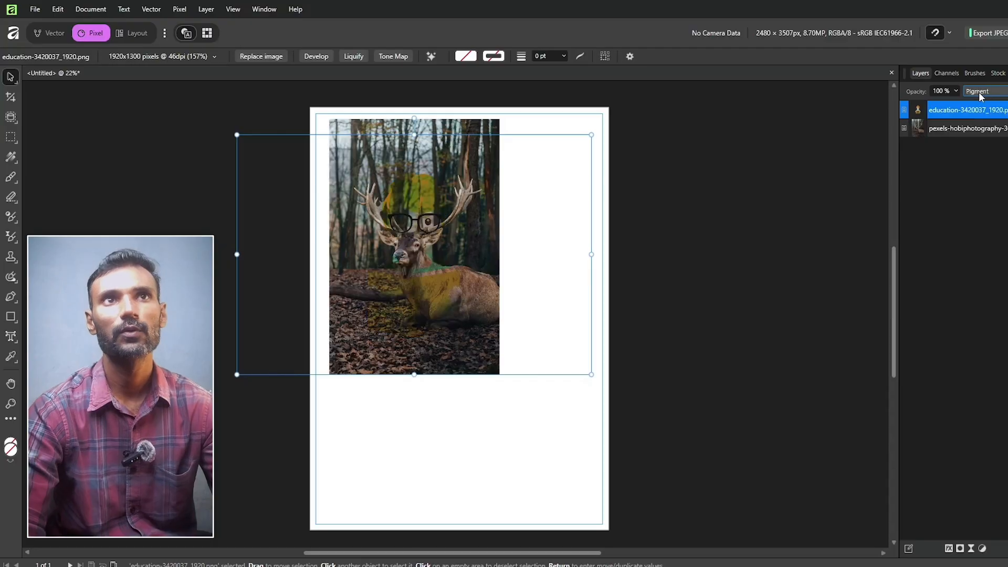
{"action": "scroll", "coordinate": [979, 93], "scroll_direction": "up", "scroll_amount": 1}
{"action": "left_click", "coordinate": [979, 92]}
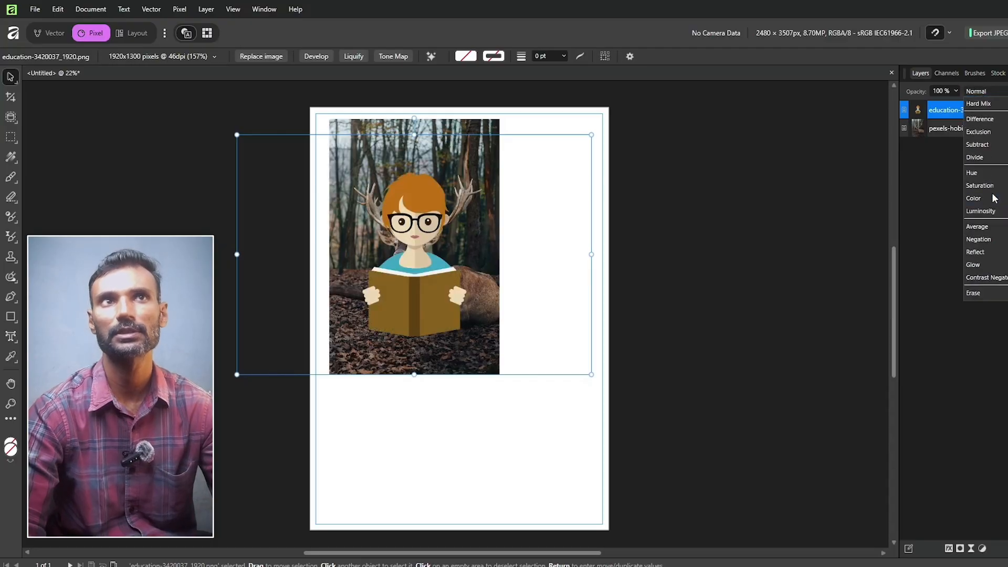
{"action": "left_click", "coordinate": [982, 93]}
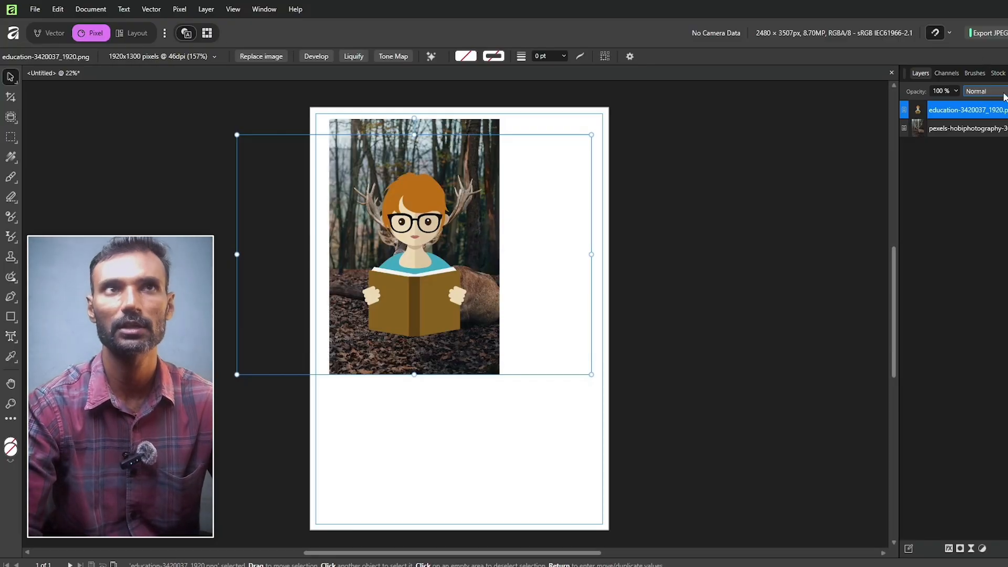
{"action": "left_click", "coordinate": [1004, 95]}
{"action": "left_click", "coordinate": [998, 95]}
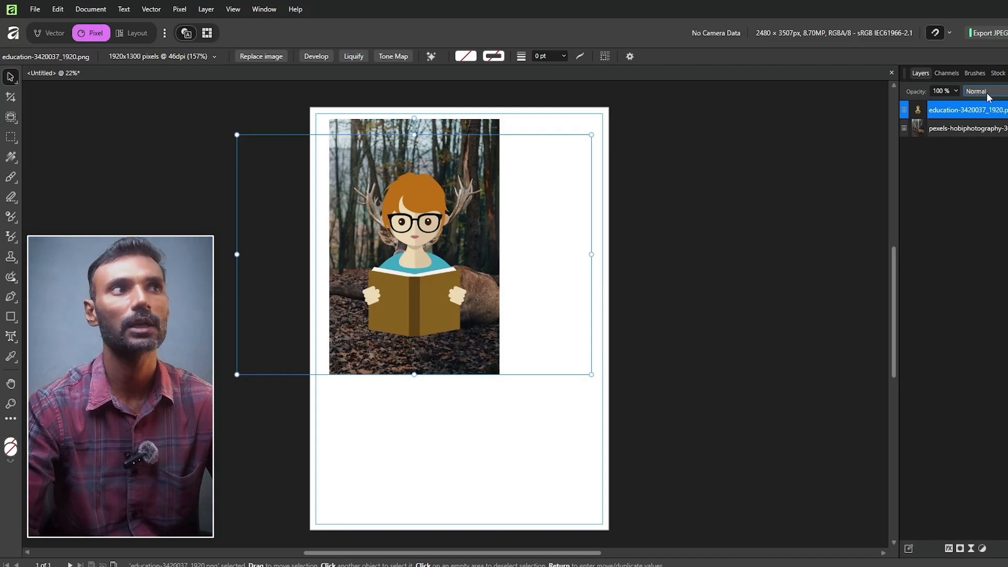
Step through the darkening blend modes for the reading boy illustration and settle on Darker Color
{"action": "scroll", "coordinate": [988, 97], "scroll_direction": "down", "scroll_amount": 1}
{"action": "scroll", "coordinate": [990, 98], "scroll_direction": "down", "scroll_amount": 2}
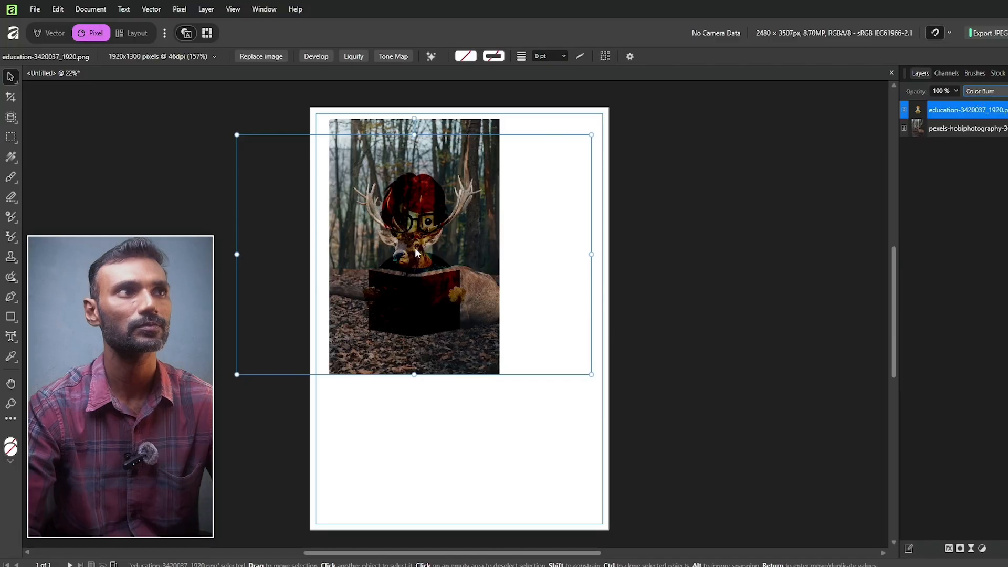
{"action": "key", "text": "Down"}
{"action": "key", "text": "Down"}
{"action": "key", "text": "Down"}
{"action": "key", "text": "Up"}
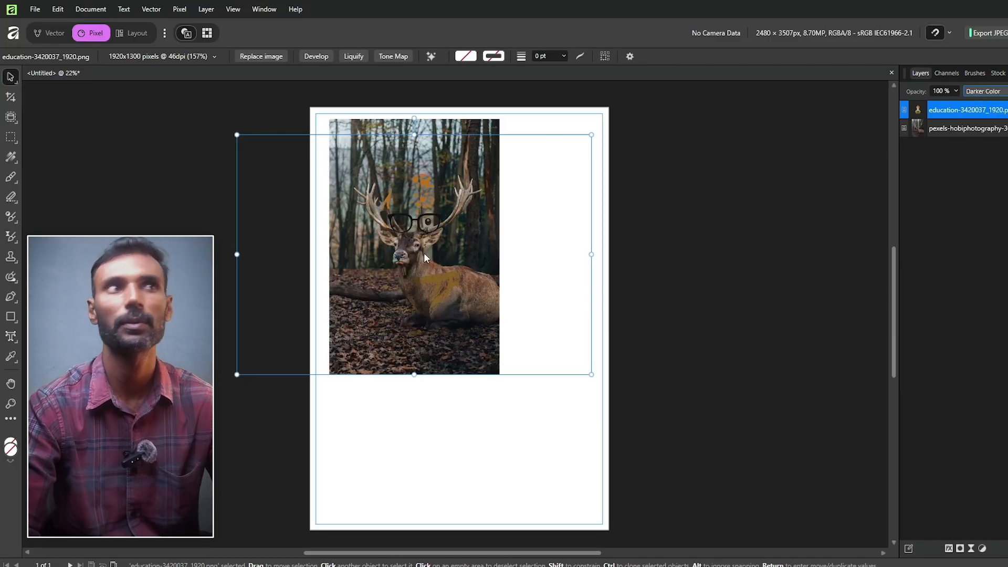
Move the reading boy illustration so its glasses sit over the deer's eyes, check the blend deselected, and reselect the illustration
{"action": "left_click_drag", "start_coordinate": [410, 252], "coordinate": [402, 276]}
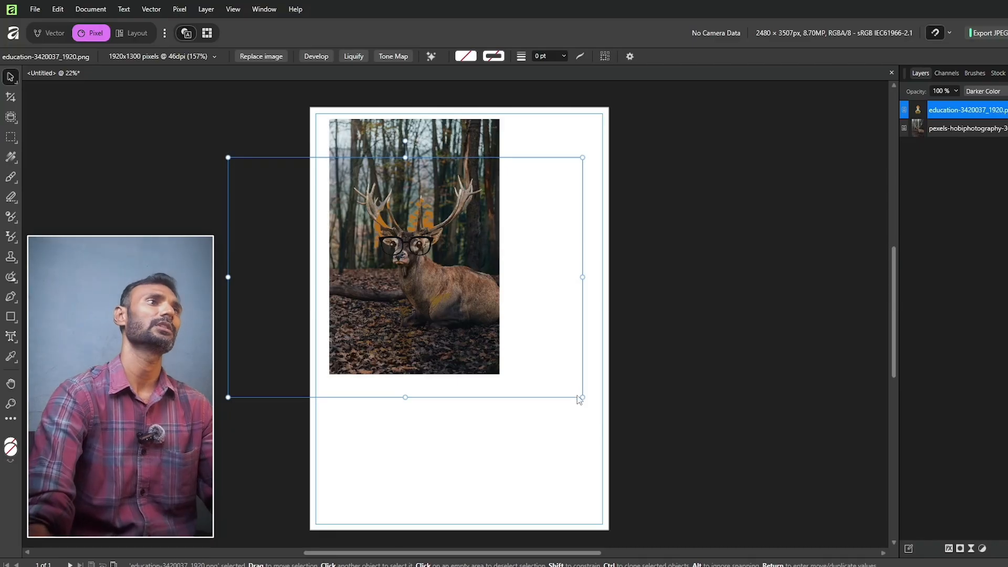
{"action": "left_click", "coordinate": [727, 348]}
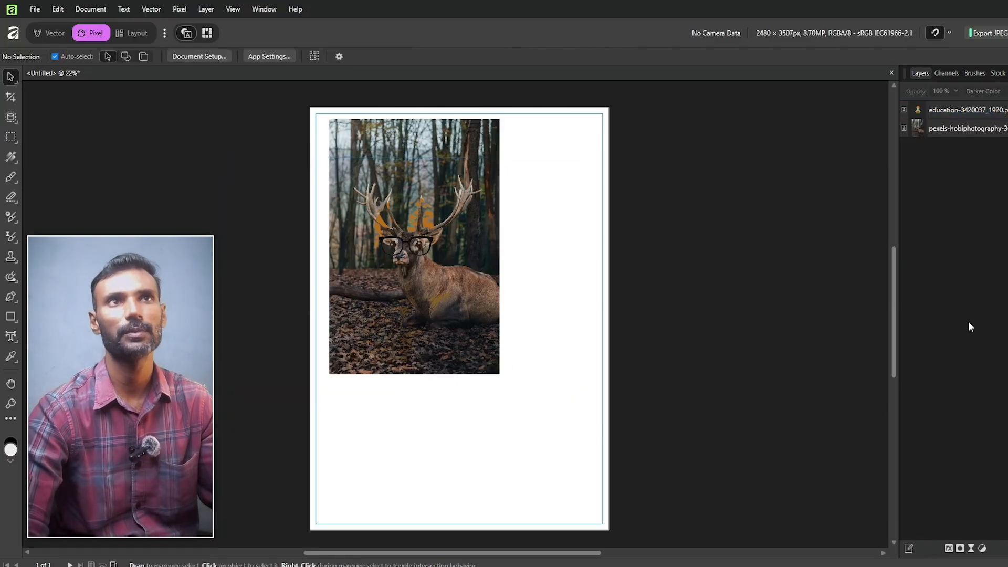
{"action": "left_click", "coordinate": [940, 111]}
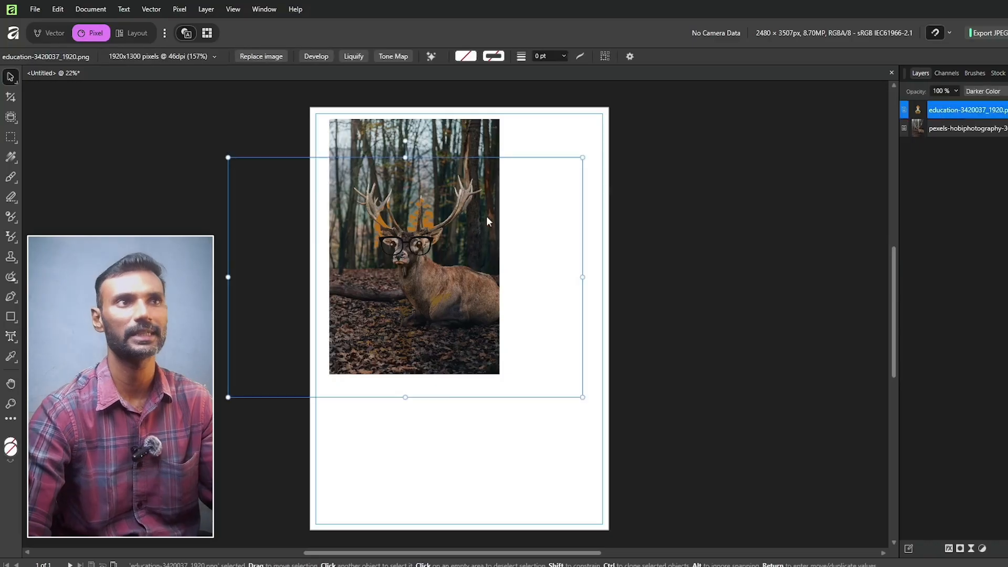
{"action": "left_click", "coordinate": [576, 246]}
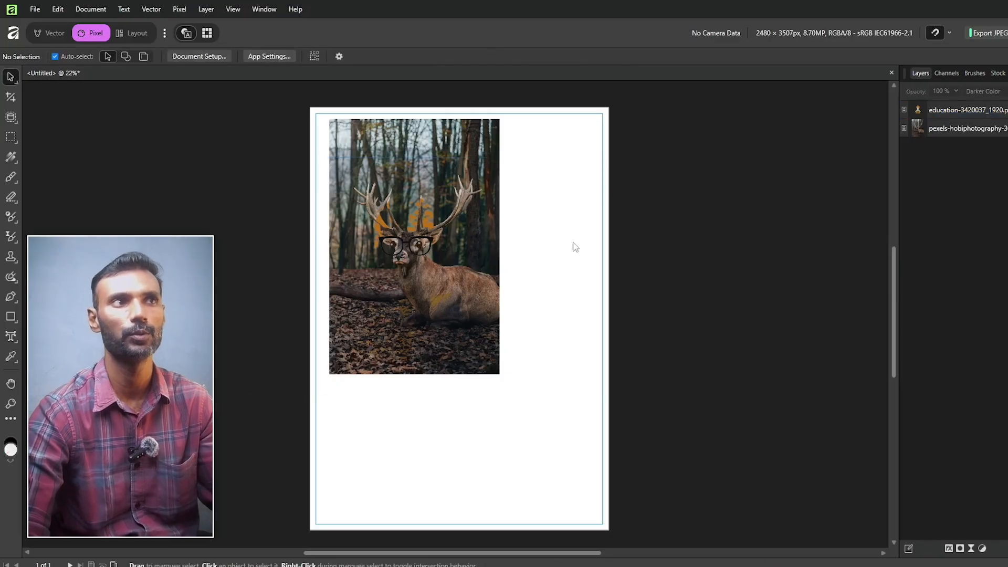
{"action": "left_click", "coordinate": [428, 267]}
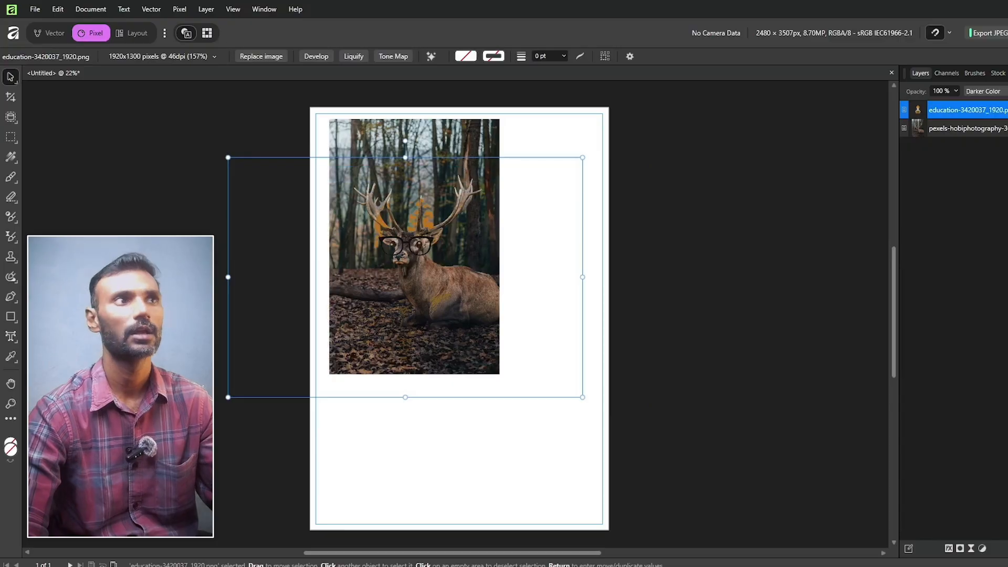
Test the layer lock on the reading boy illustration, unlock it, try moving the image, undo that move and deselect
{"action": "left_click_drag", "start_coordinate": [377, 311], "coordinate": [431, 256]}
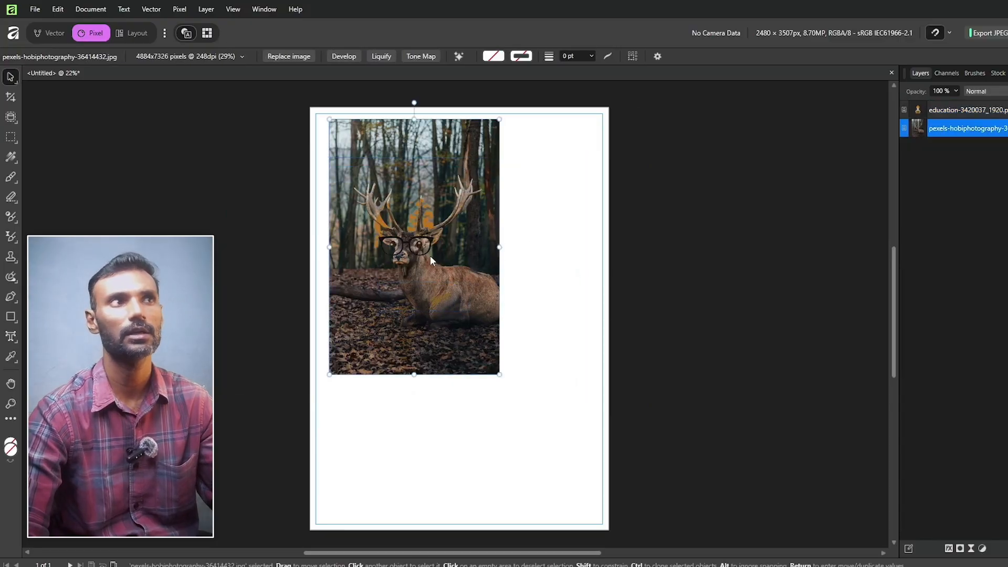
{"action": "left_click", "coordinate": [951, 110]}
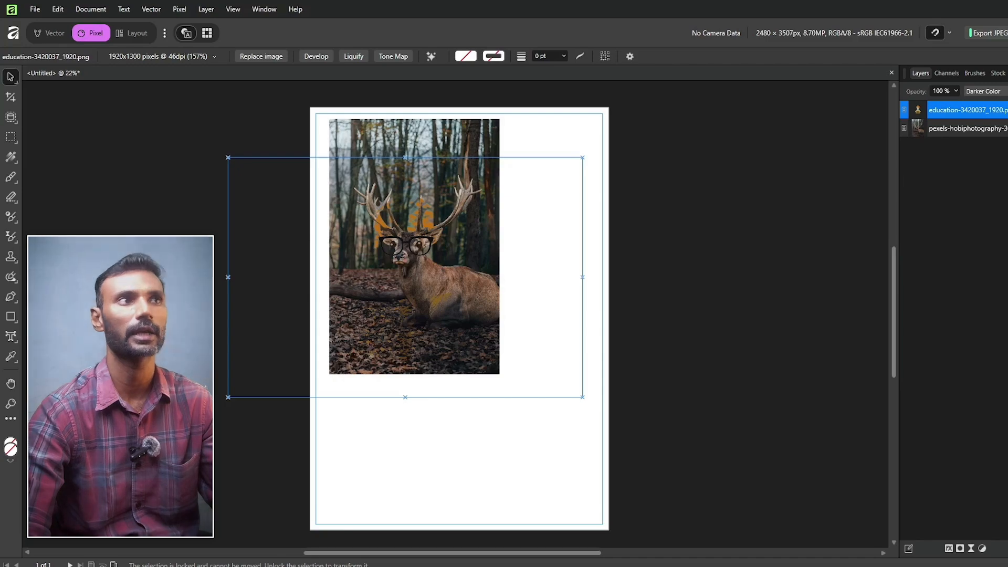
{"action": "left_click", "coordinate": [1004, 109]}
{"action": "mouse_move", "coordinate": [436, 251]}
{"action": "left_mouse_down"}
{"action": "mouse_move", "coordinate": [455, 238]}
{"action": "mouse_move", "coordinate": [430, 241]}
{"action": "left_mouse_up"}
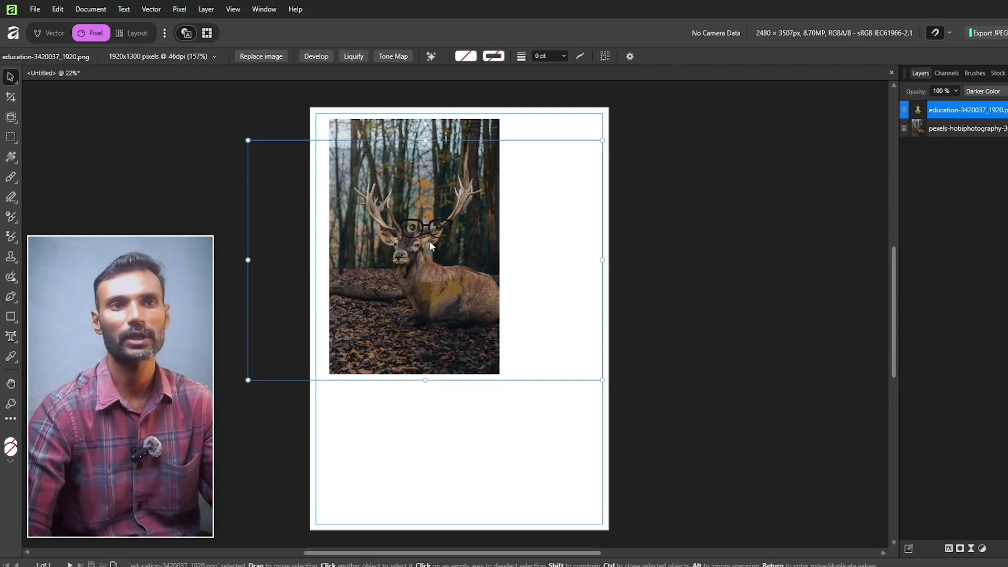
{"action": "key", "text": "ctrl+z"}
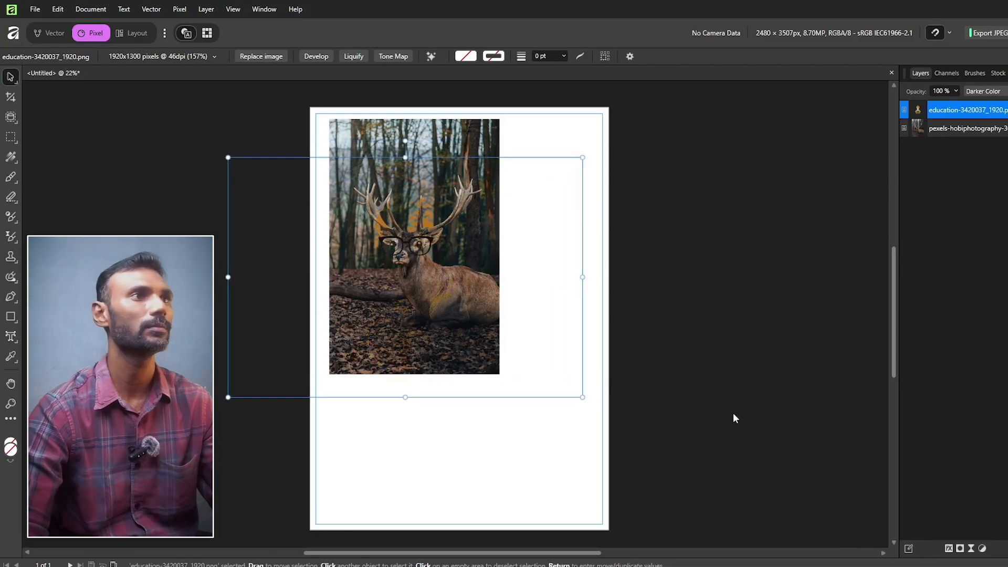
{"action": "left_click", "coordinate": [455, 394]}
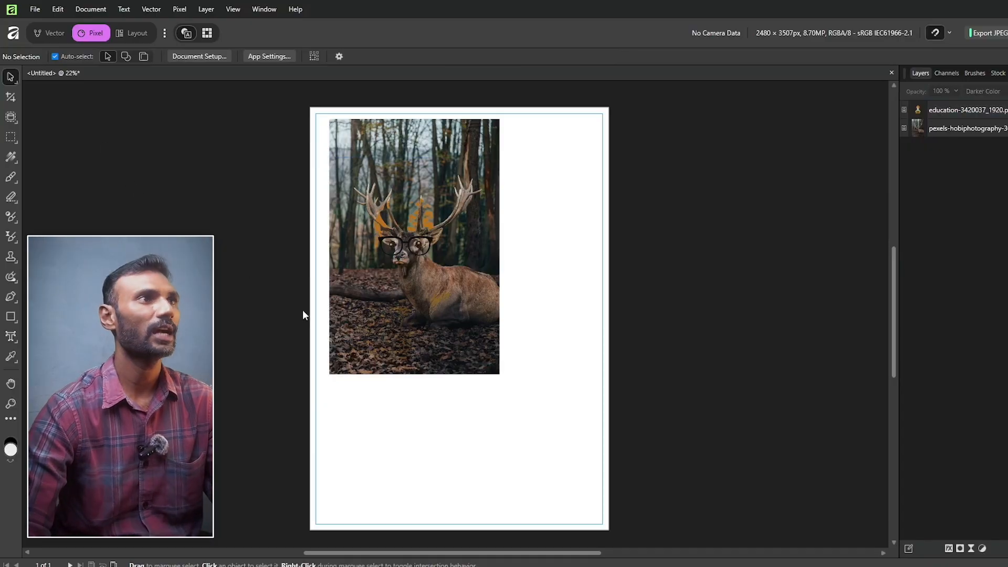
Start cropping the canvas, browse the crop presets and try the 3:1 ratio
{"action": "left_click", "coordinate": [13, 102]}
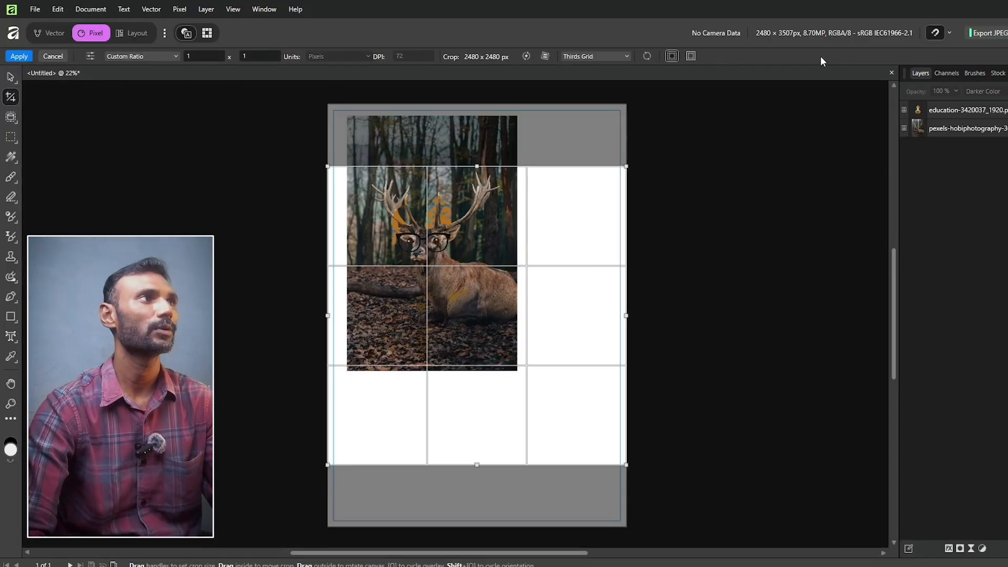
{"action": "left_click", "coordinate": [10, 78]}
{"action": "left_click", "coordinate": [11, 98]}
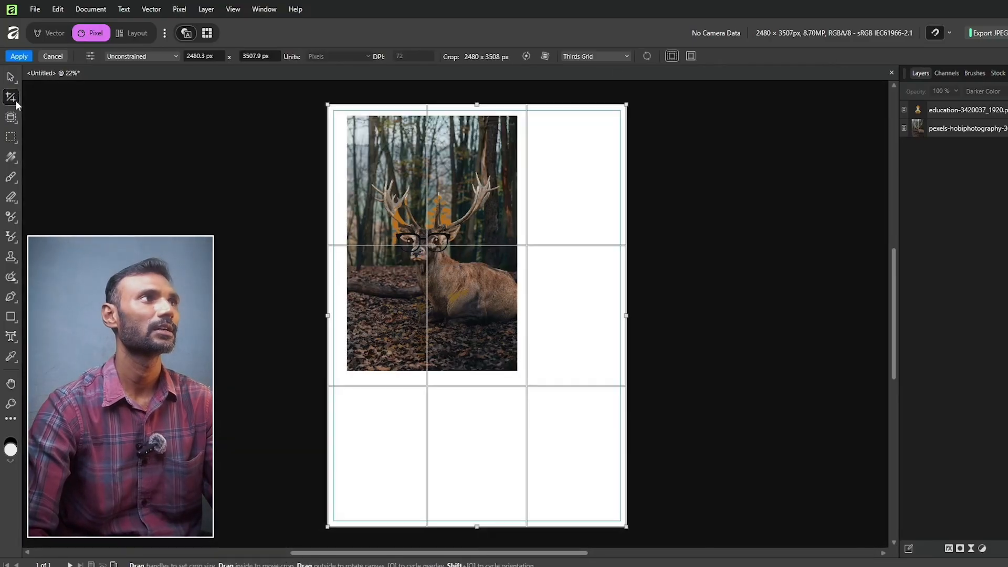
{"action": "left_click", "coordinate": [89, 59]}
{"action": "scroll", "coordinate": [112, 142], "scroll_direction": "down", "scroll_amount": 3}
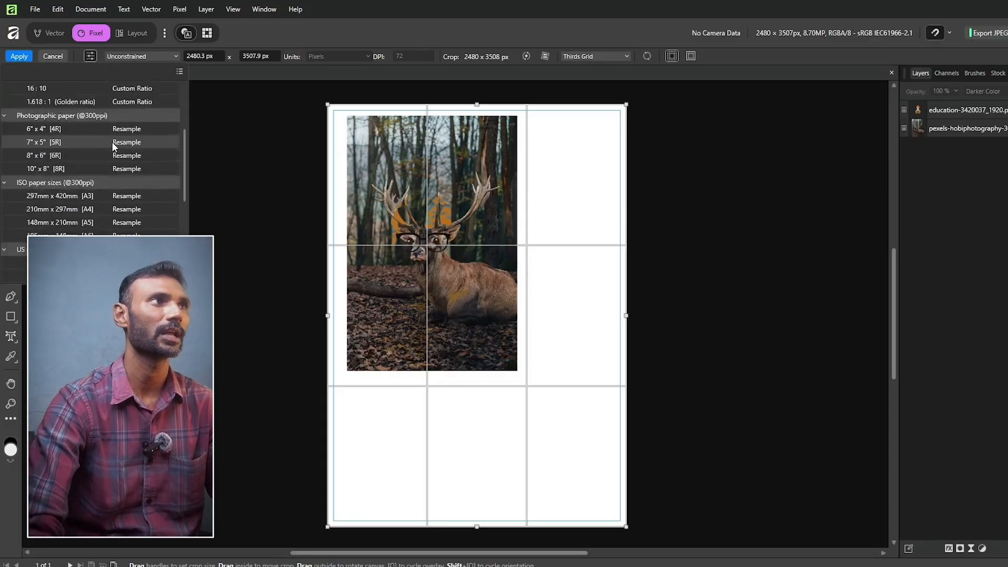
{"action": "scroll", "coordinate": [112, 141], "scroll_direction": "up", "scroll_amount": 3}
{"action": "left_click", "coordinate": [121, 128]}
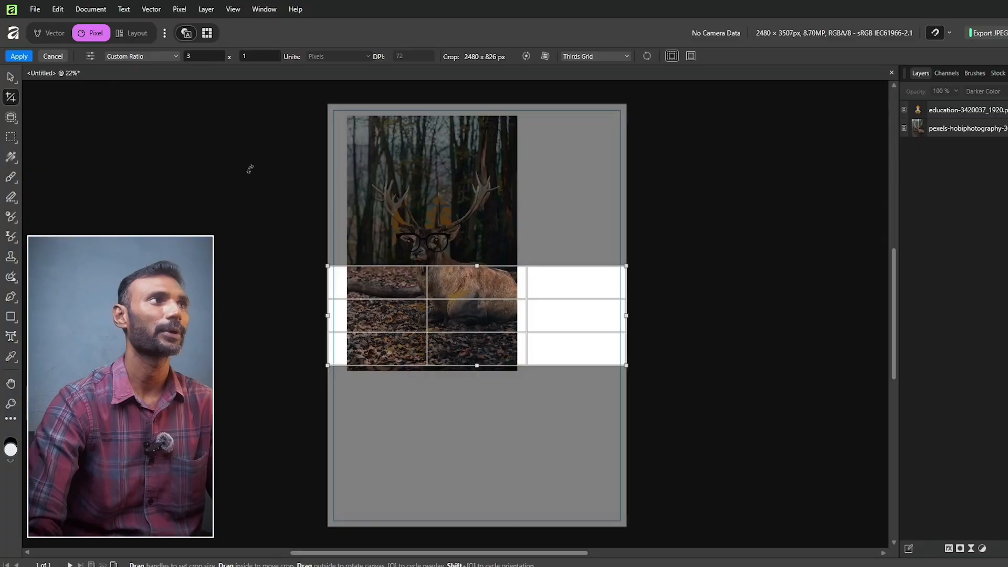
Try the 3:2 crop ratio and move the crop area up over the deer's head
{"action": "left_click", "coordinate": [90, 56]}
{"action": "left_click", "coordinate": [101, 141]}
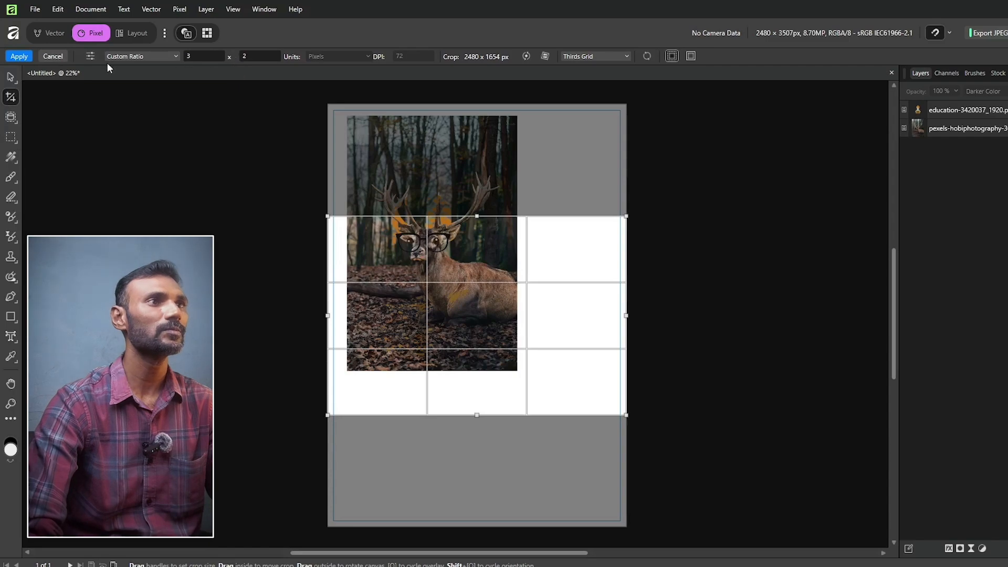
{"action": "left_click_drag", "start_coordinate": [462, 288], "coordinate": [434, 221]}
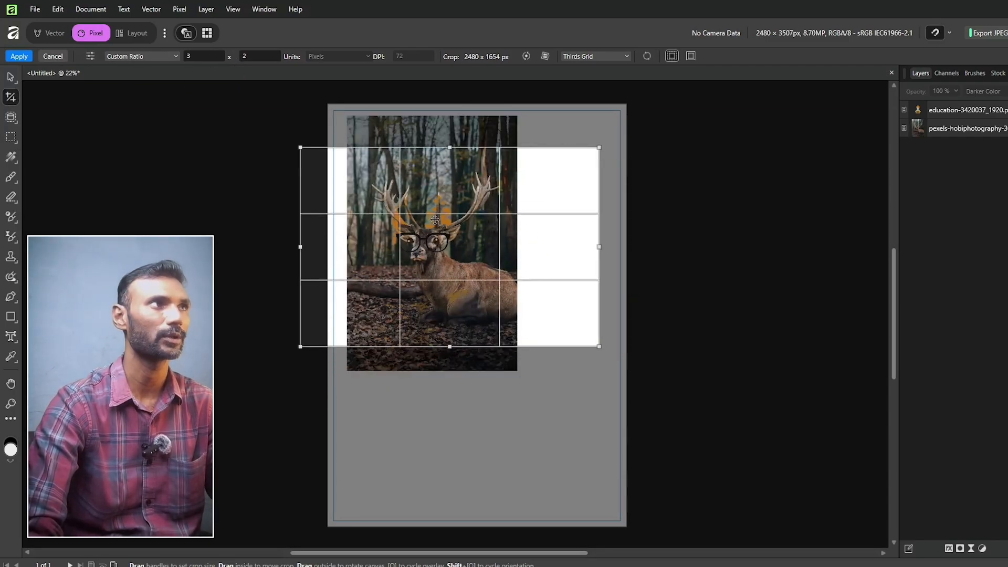
Try the 16:10 crop ratio, then shrink the crop area and reposition it around the deer
{"action": "left_click", "coordinate": [89, 57]}
{"action": "left_click", "coordinate": [98, 193]}
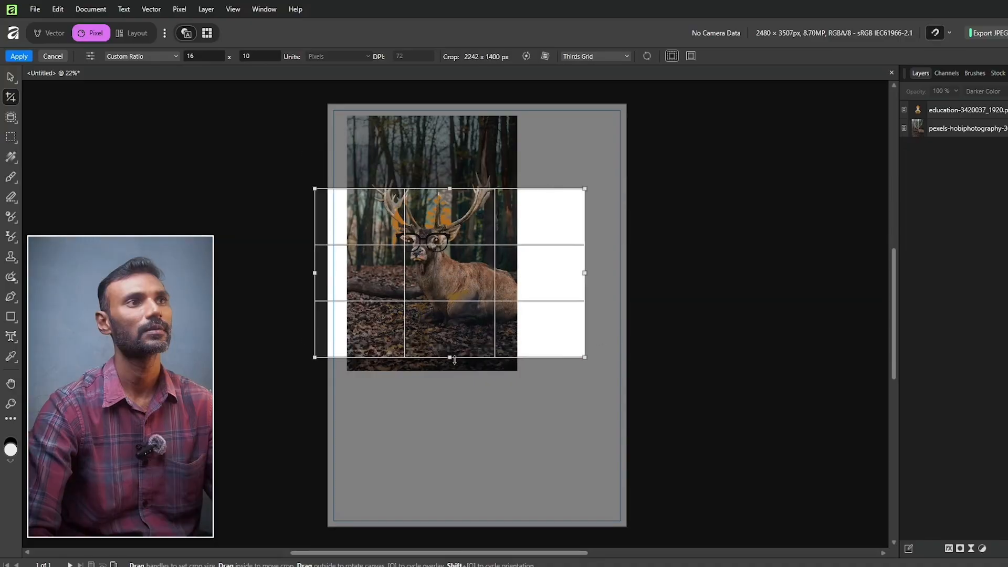
{"action": "left_click_drag", "start_coordinate": [452, 360], "coordinate": [452, 339]}
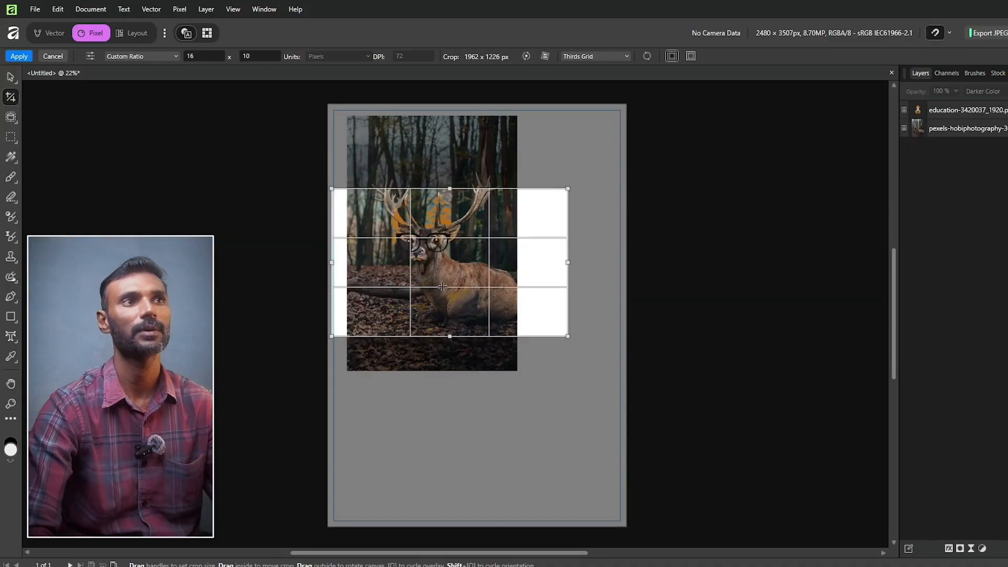
{"action": "left_click_drag", "start_coordinate": [443, 287], "coordinate": [400, 281]}
{"action": "left_click_drag", "start_coordinate": [450, 335], "coordinate": [450, 307]}
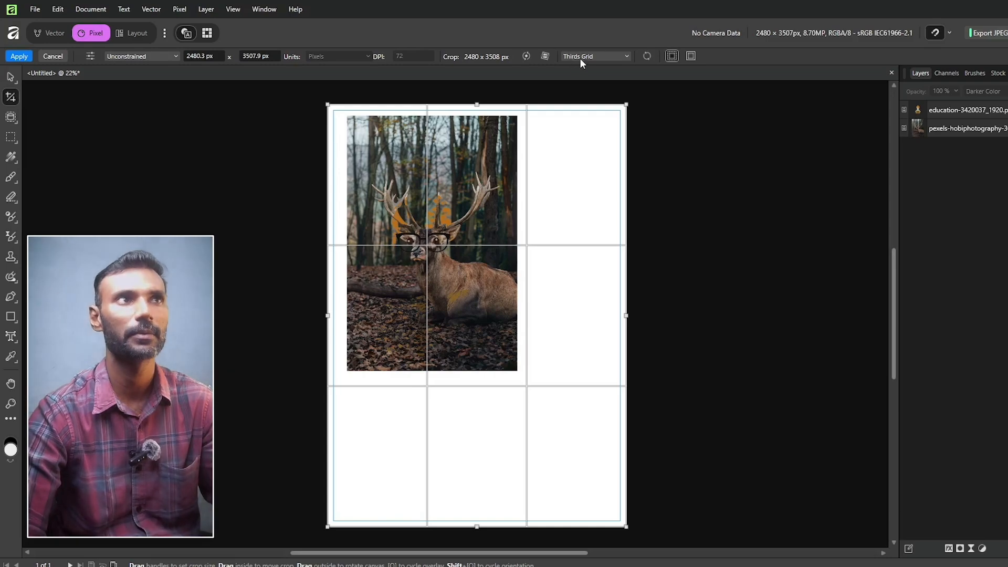
Try the Phi Grid crop overlay, switch to Golden Spiral and apply the crop at full page size
{"action": "left_click", "coordinate": [581, 58]}
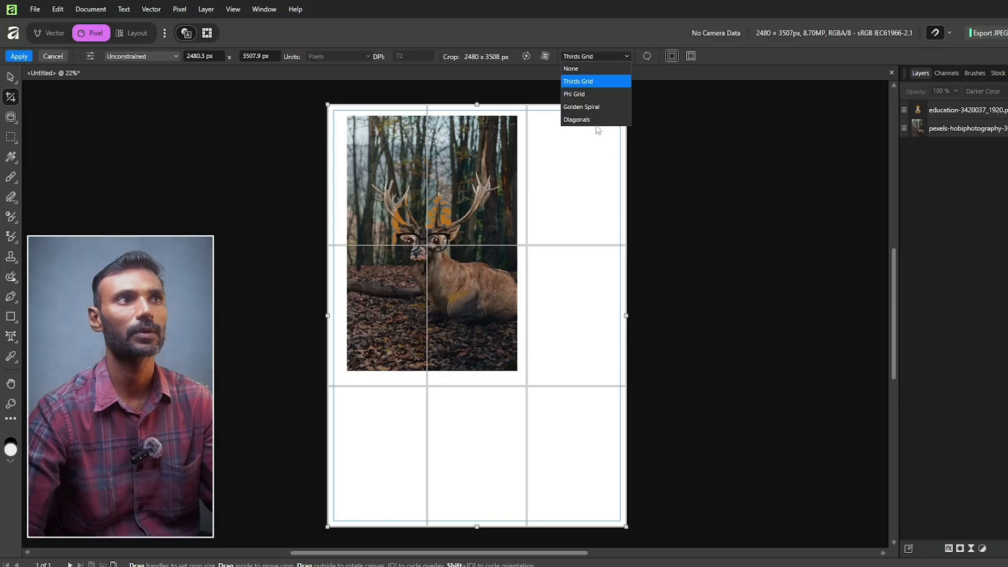
{"action": "left_click", "coordinate": [572, 96]}
{"action": "left_click", "coordinate": [594, 57]}
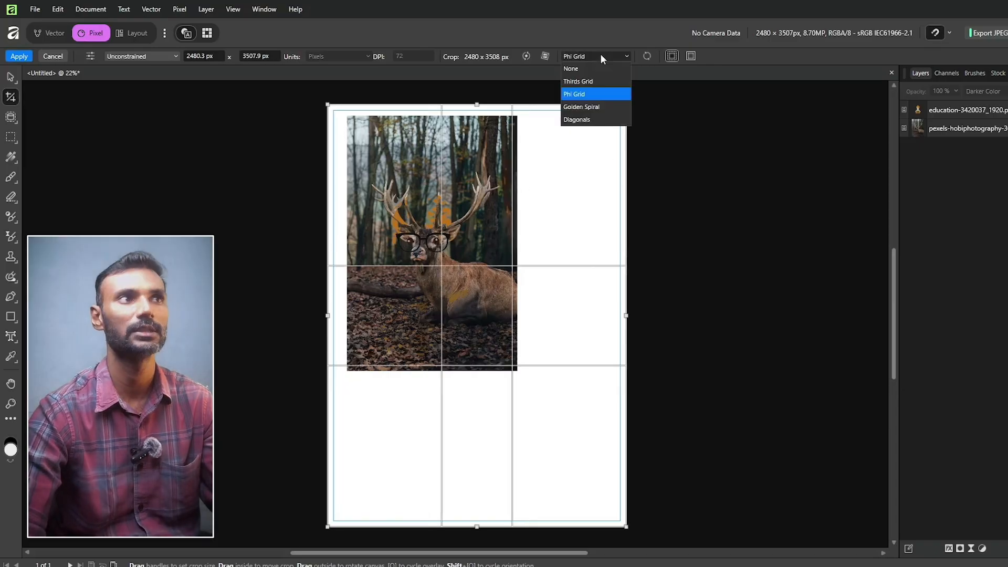
{"action": "left_click", "coordinate": [594, 109]}
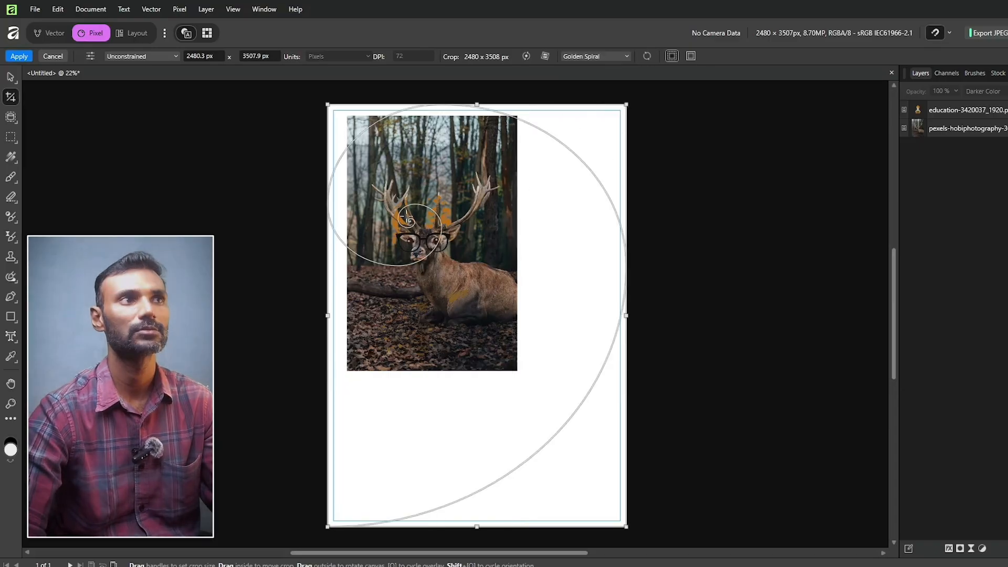
{"action": "key", "text": "Return"}
{"action": "scroll", "coordinate": [406, 217], "scroll_direction": "up", "scroll_amount": 3}
{"action": "key", "text": "c"}
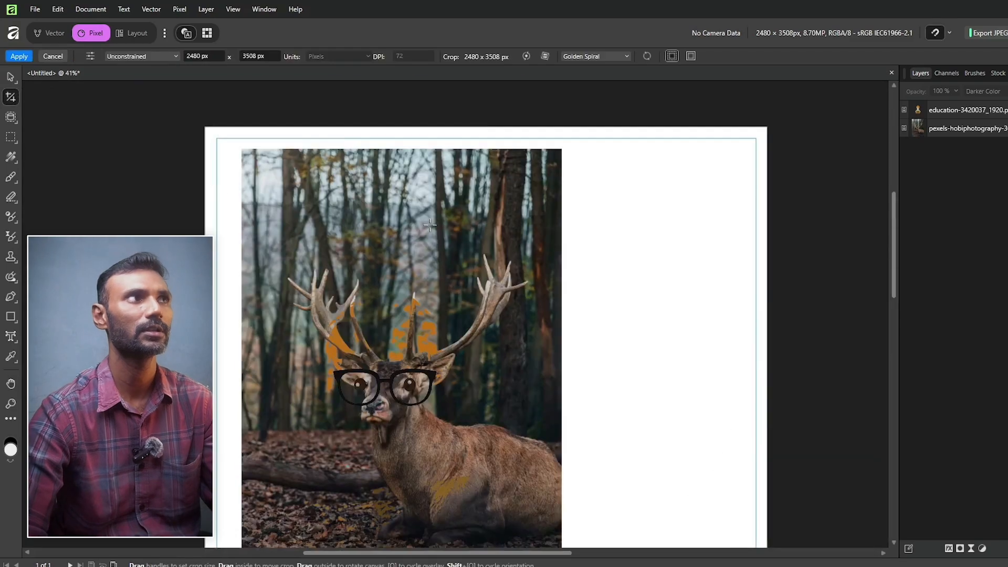
{"action": "scroll", "coordinate": [450, 210], "scroll_direction": "down", "scroll_amount": 3}
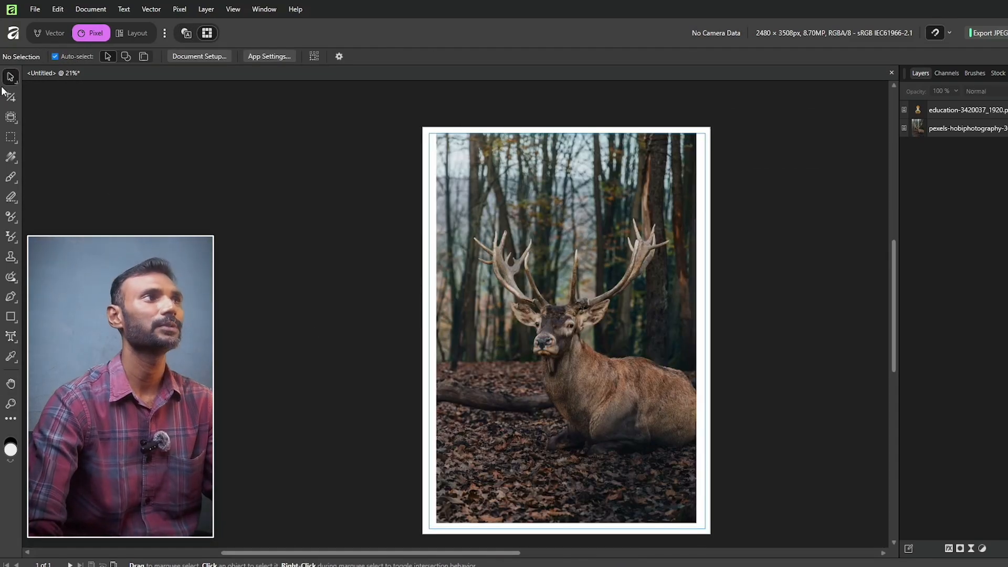
Choose the Object Selection Tool, go to the Machine Learning settings and enable the Segmentation model it requires
{"action": "left_click", "coordinate": [12, 122]}
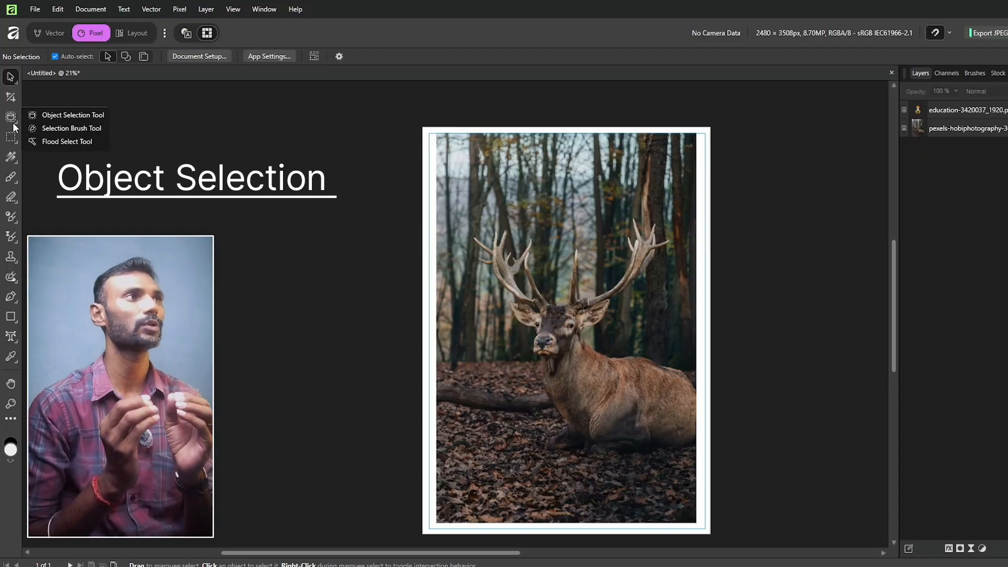
{"action": "left_click", "coordinate": [46, 115]}
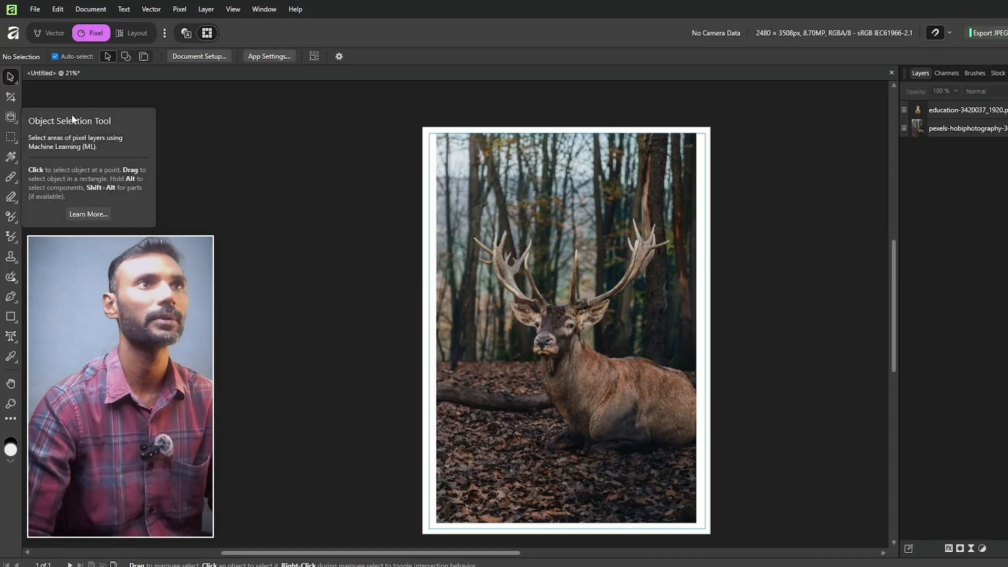
{"action": "left_click", "coordinate": [11, 117]}
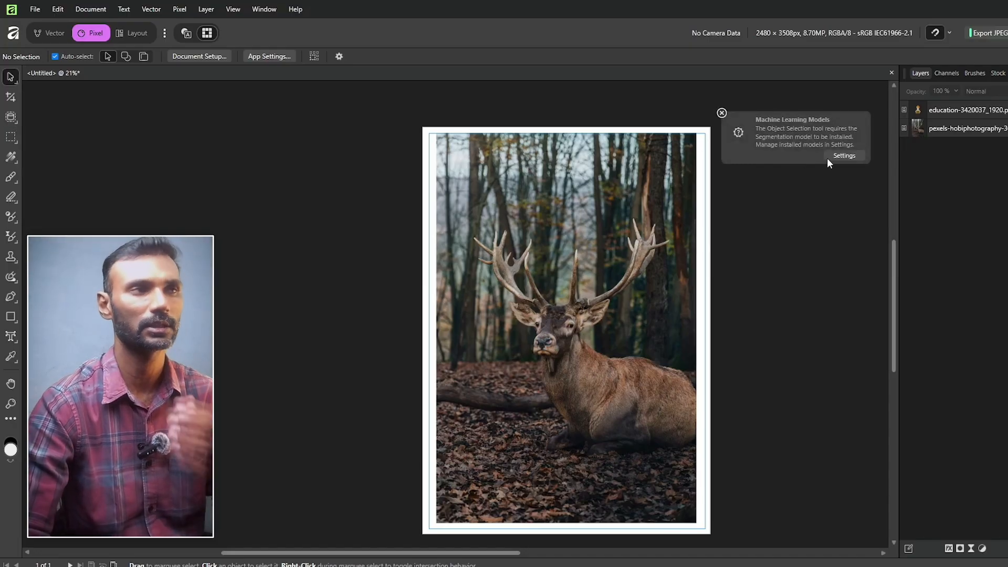
{"action": "left_click", "coordinate": [844, 156]}
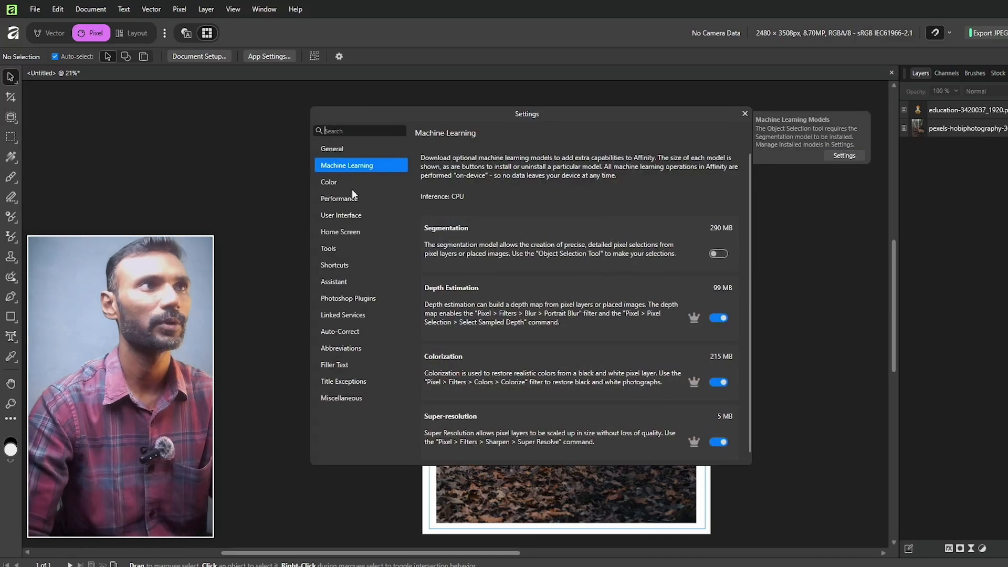
{"action": "left_click_drag", "start_coordinate": [480, 109], "coordinate": [424, 141]}
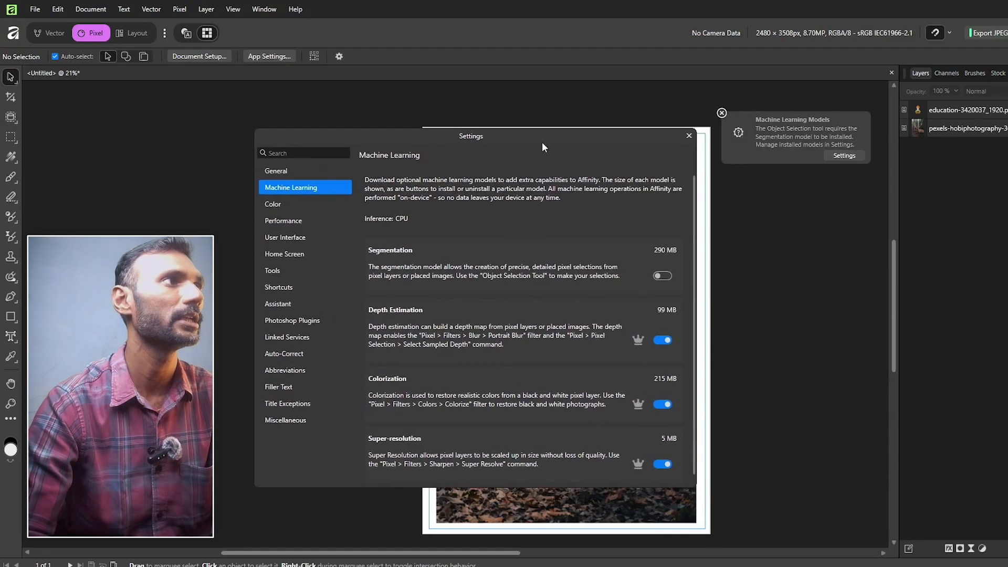
{"action": "left_click", "coordinate": [58, 9]}
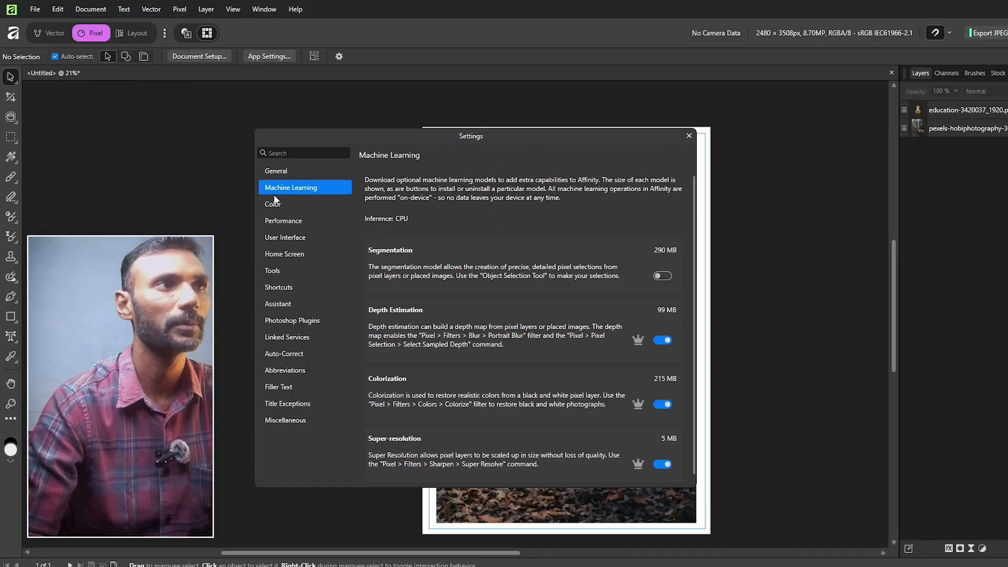
{"action": "left_click", "coordinate": [664, 276]}
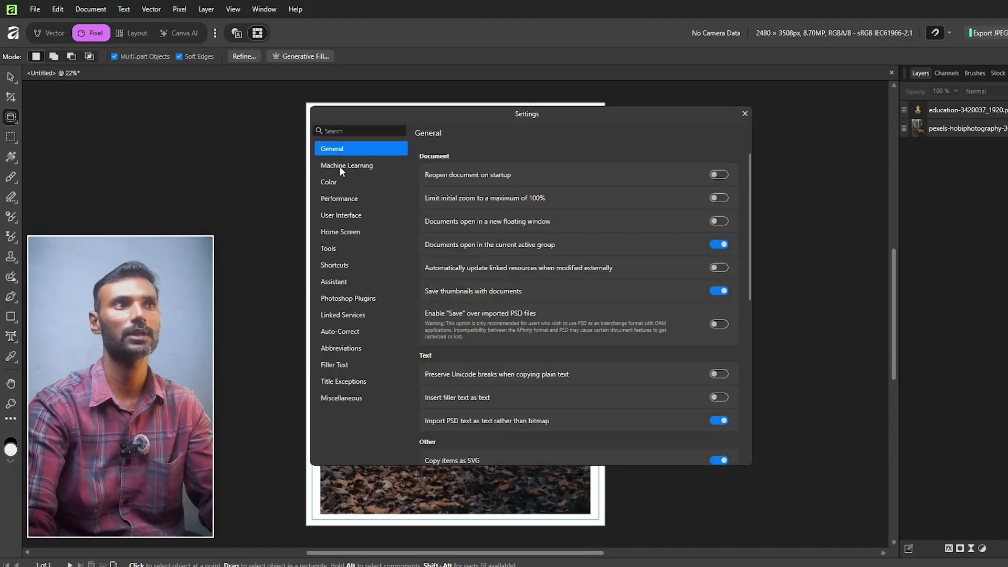
Review the installed models in the Machine Learning settings and close the settings
{"action": "left_click", "coordinate": [340, 166]}
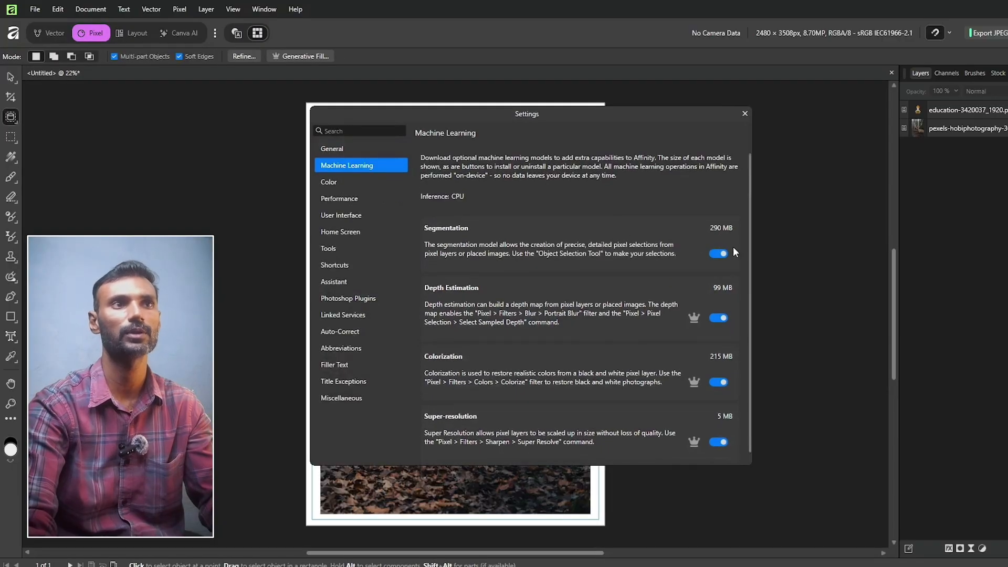
{"action": "scroll", "coordinate": [674, 339], "scroll_direction": "down", "scroll_amount": 1}
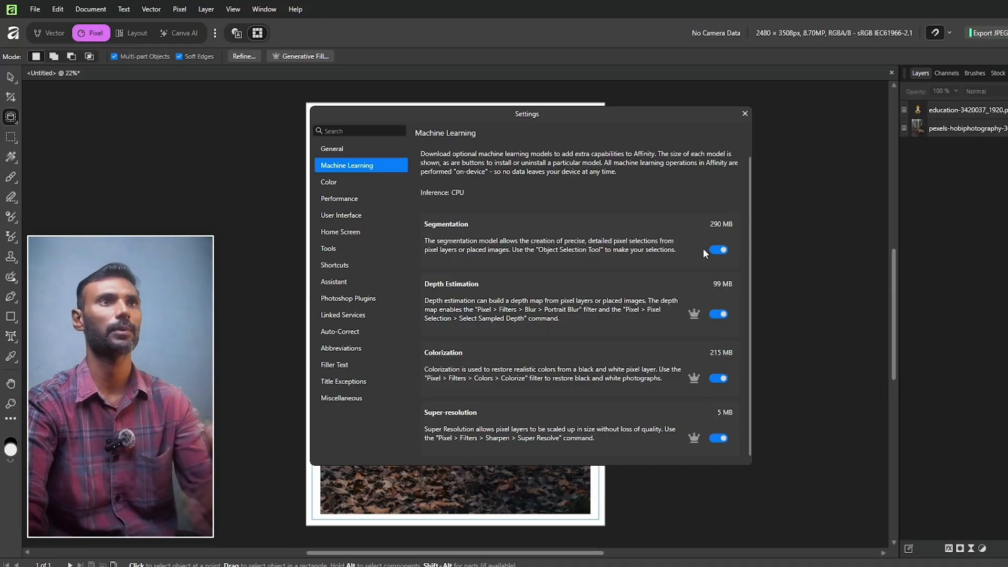
{"action": "left_click", "coordinate": [745, 114]}
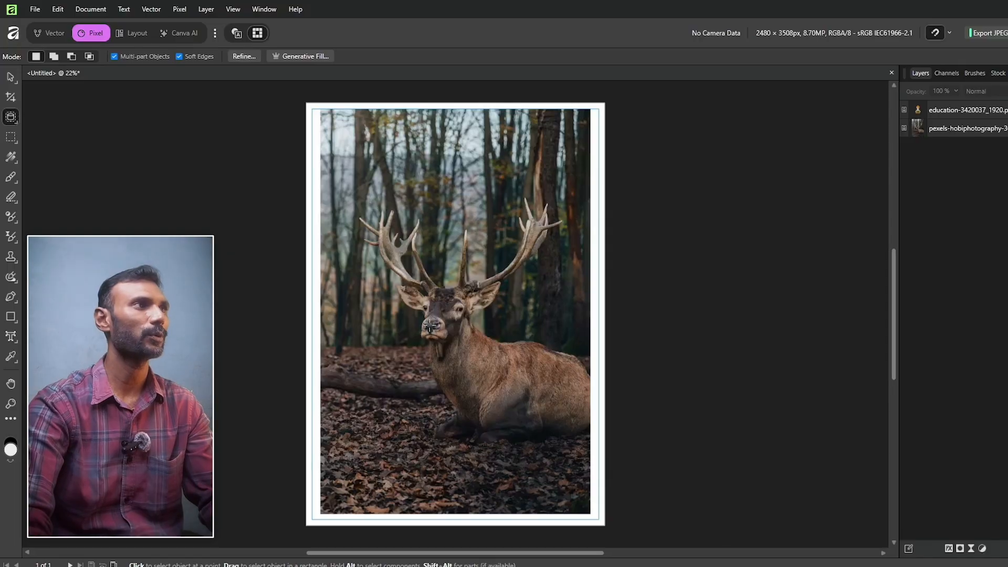
Select the deer in the forest photo with the Object Selection Tool and copy the selection to a new layer
{"action": "left_click", "coordinate": [12, 119]}
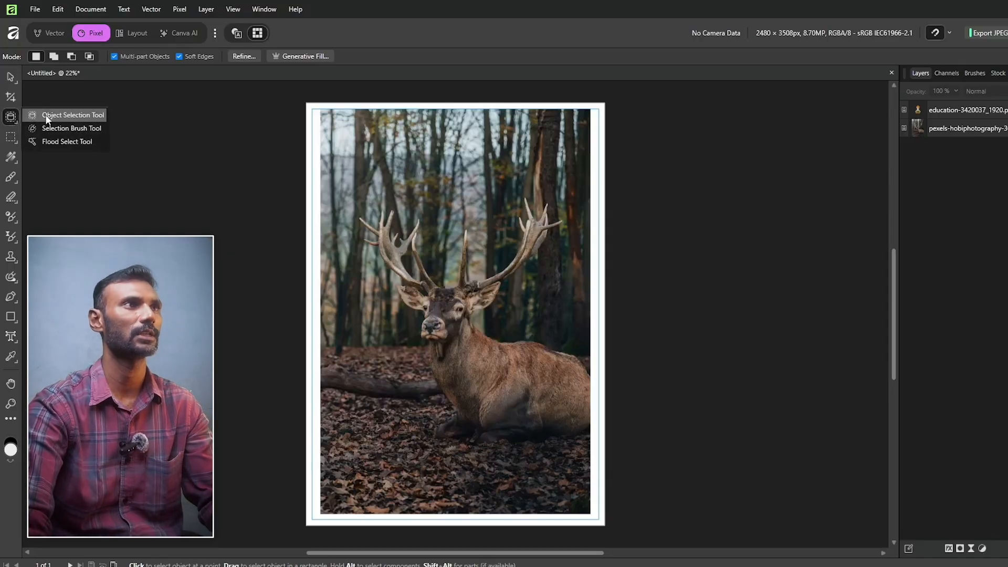
{"action": "left_click", "coordinate": [45, 114]}
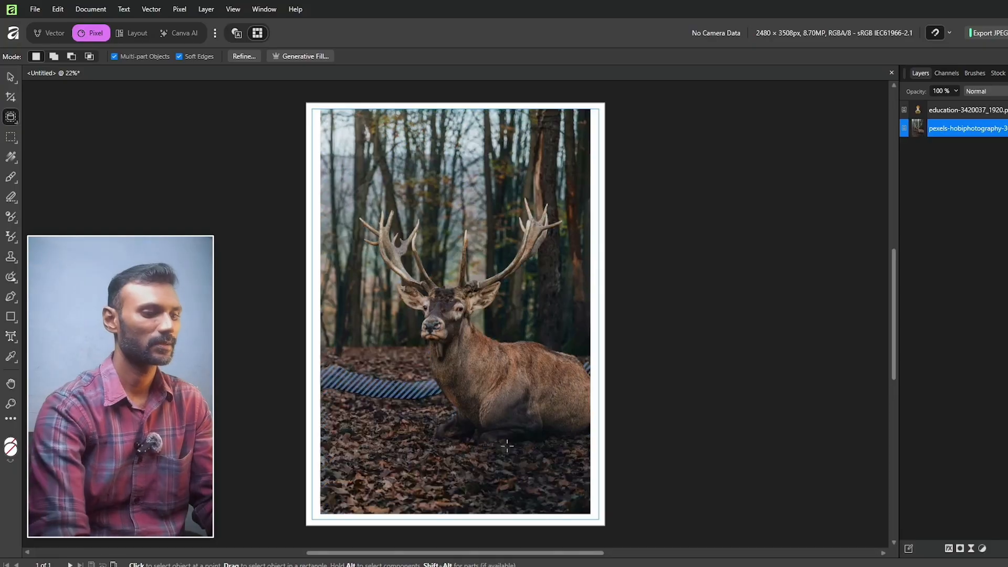
{"action": "left_click", "coordinate": [444, 310]}
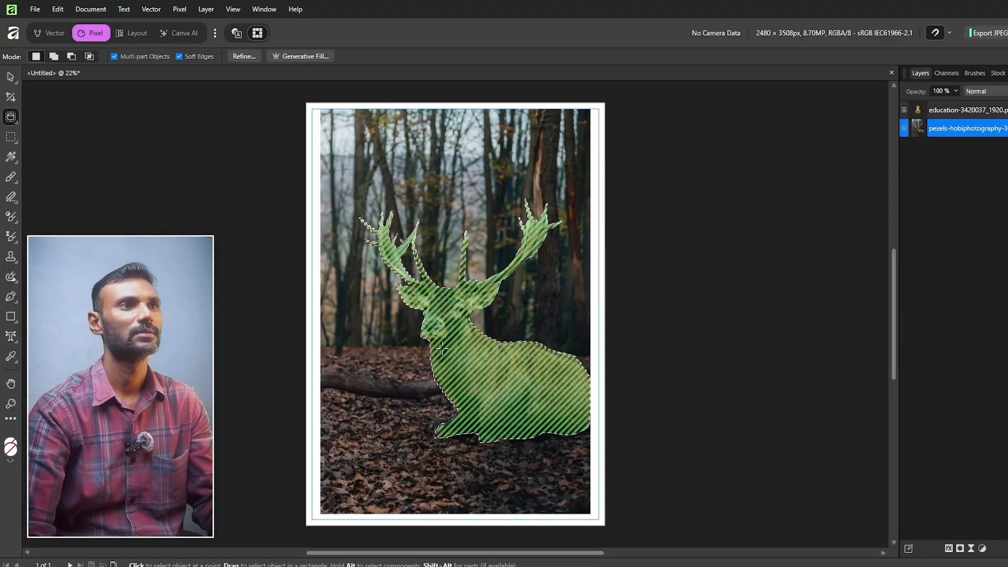
{"action": "key", "text": "ctrl+j"}
Activate the Move tool, hide the original forest photo beneath the deer cutout and deselect the cutout layer
{"action": "left_click", "coordinate": [10, 79]}
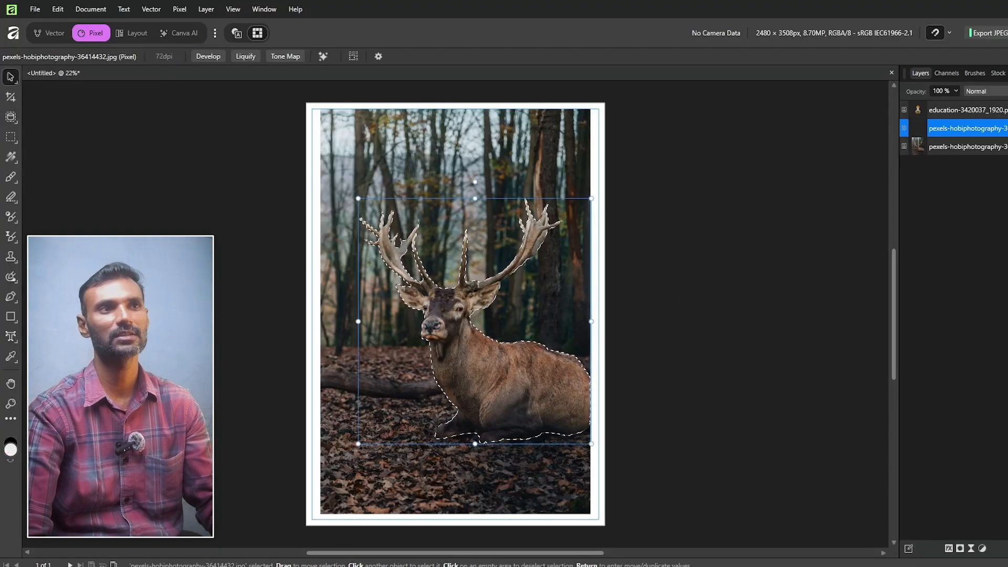
{"action": "mouse_move", "coordinate": [474, 343]}
{"action": "left_mouse_down"}
{"action": "mouse_move", "coordinate": [487, 383]}
{"action": "mouse_move", "coordinate": [567, 380]}
{"action": "left_mouse_up"}
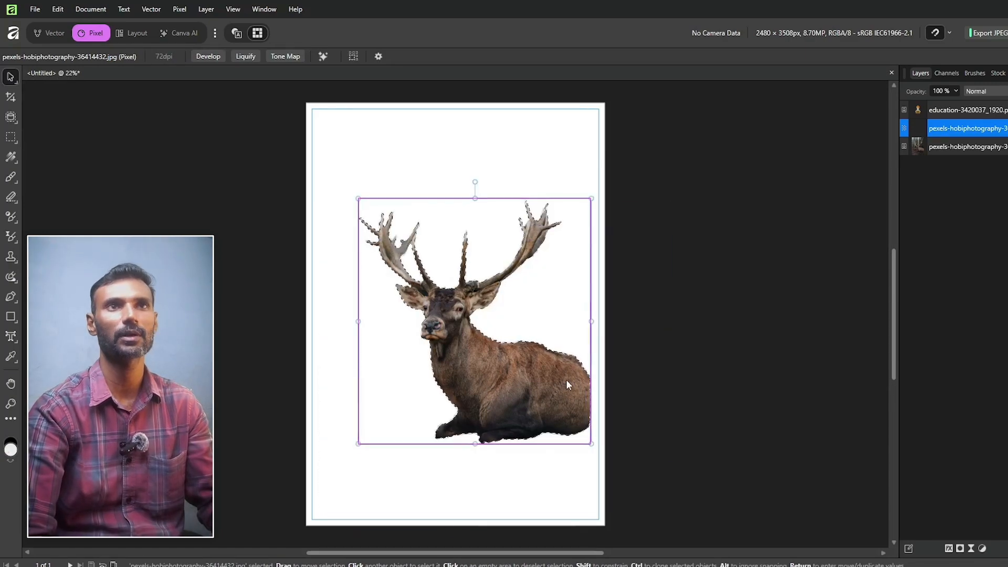
{"action": "left_click", "coordinate": [662, 340]}
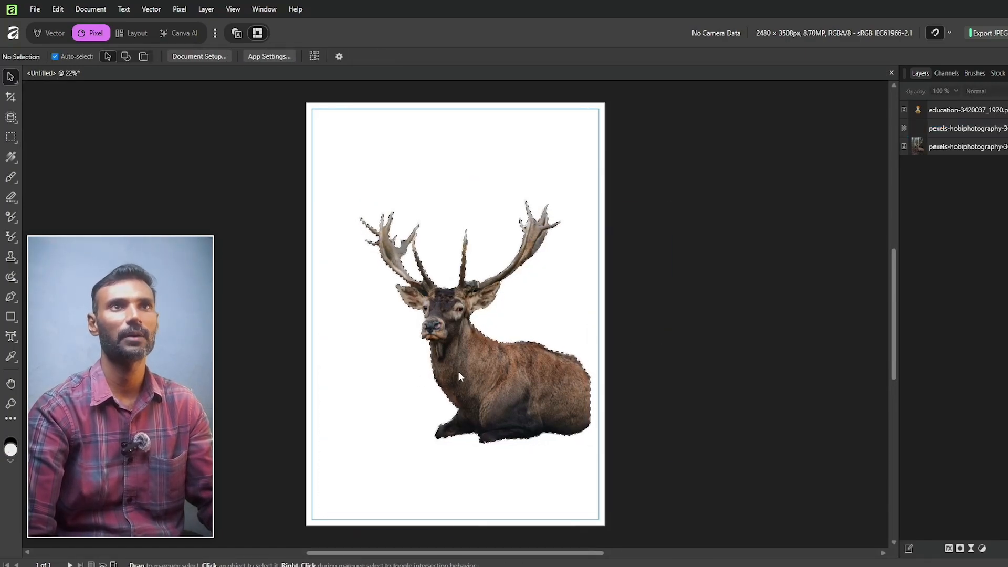
Show the original forest photo again and delete the deer cutout layer above it
{"action": "left_click_drag", "start_coordinate": [459, 374], "coordinate": [509, 385]}
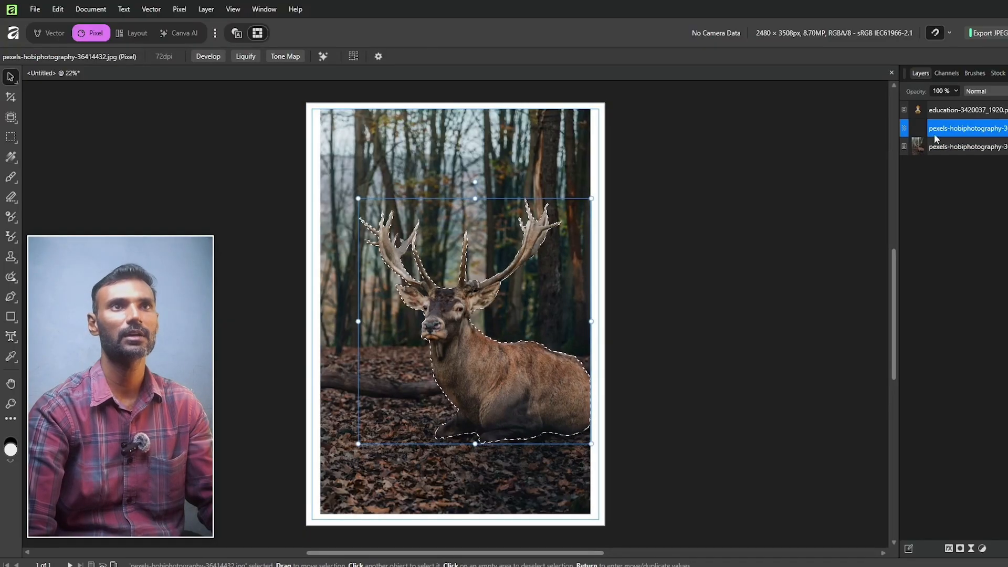
{"action": "right_click", "coordinate": [974, 130]}
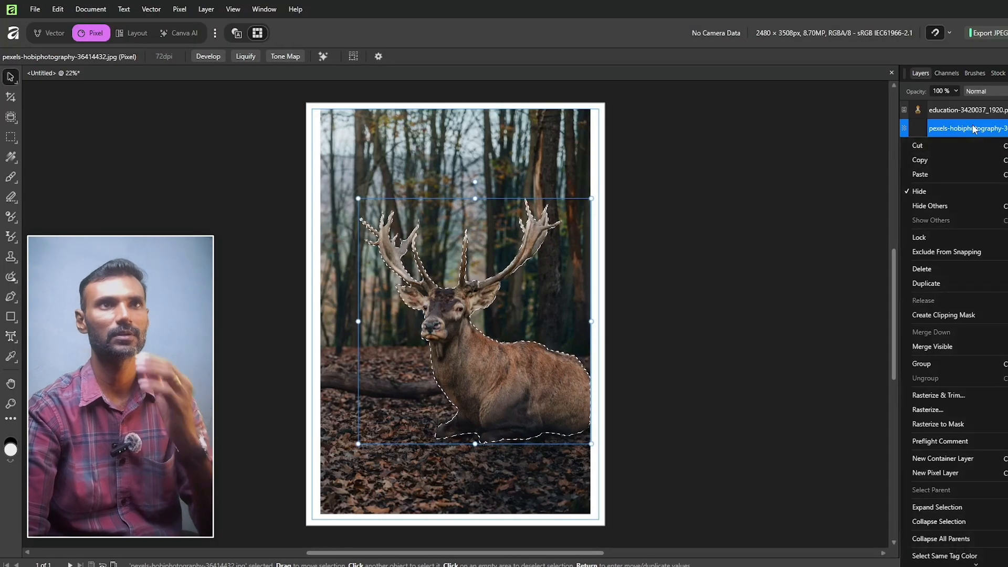
{"action": "left_click", "coordinate": [923, 269]}
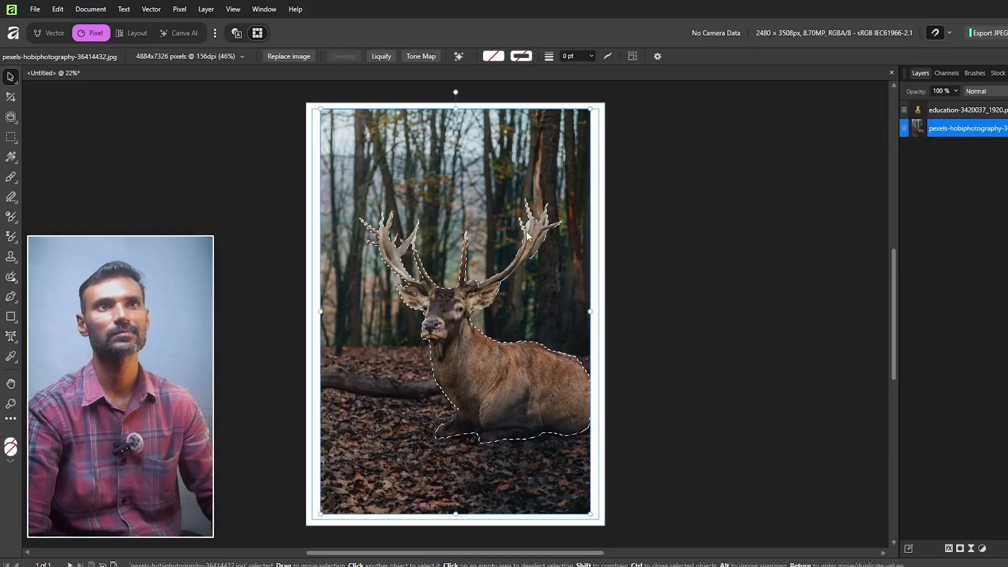
Open the deer selection for refinement with the Object Selection Tool and set the border width to 0%
{"action": "left_click", "coordinate": [11, 117]}
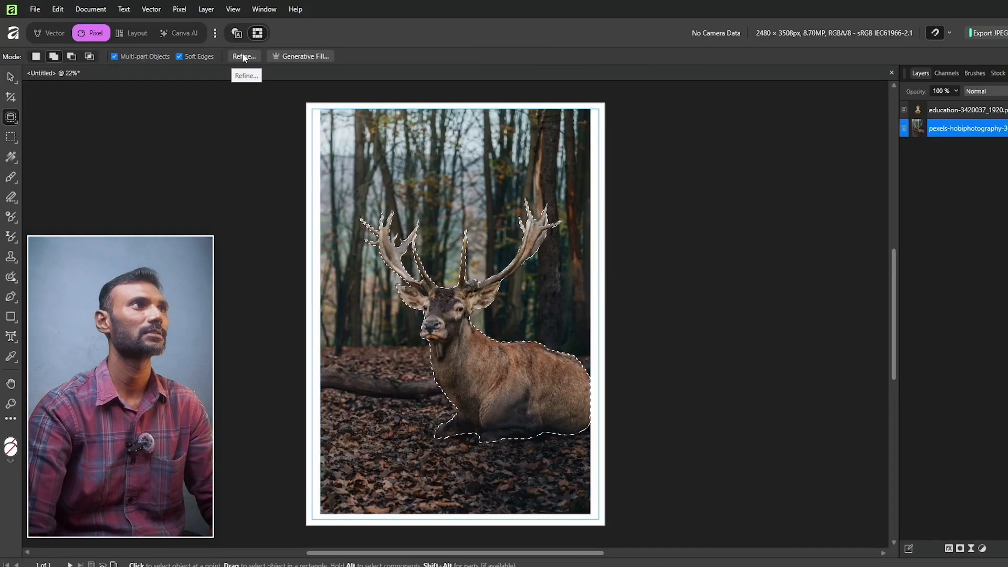
{"action": "left_click", "coordinate": [244, 56]}
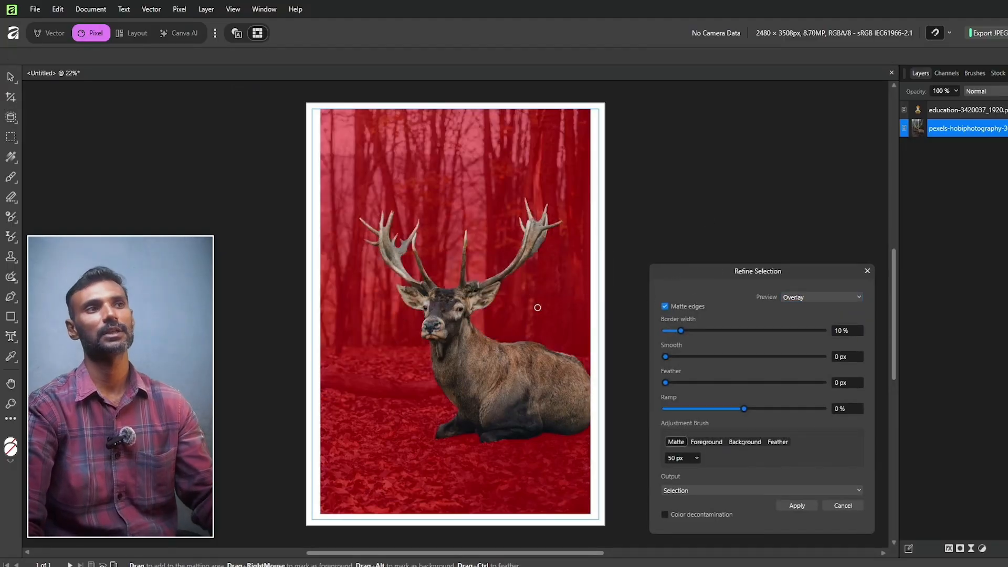
{"action": "scroll", "coordinate": [417, 297], "scroll_direction": "up", "scroll_amount": 3}
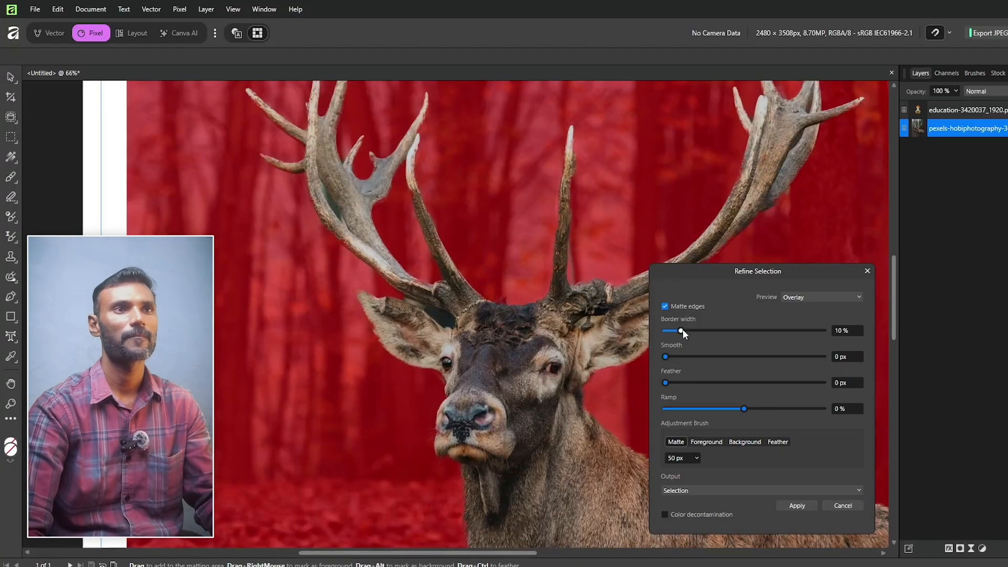
{"action": "mouse_move", "coordinate": [683, 329]}
{"action": "left_mouse_down"}
{"action": "mouse_move", "coordinate": [748, 332]}
{"action": "mouse_move", "coordinate": [666, 333]}
{"action": "left_mouse_up"}
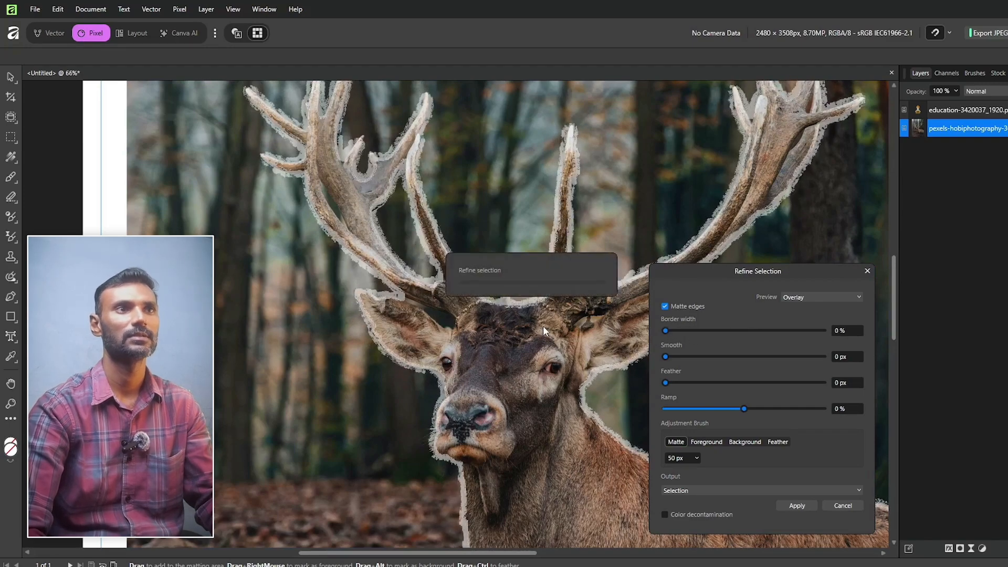
Compare the Black matte and Overlay previews of the refined selection and move the Refine Selection dialog clear of the deer's body
{"action": "left_click", "coordinate": [803, 297]}
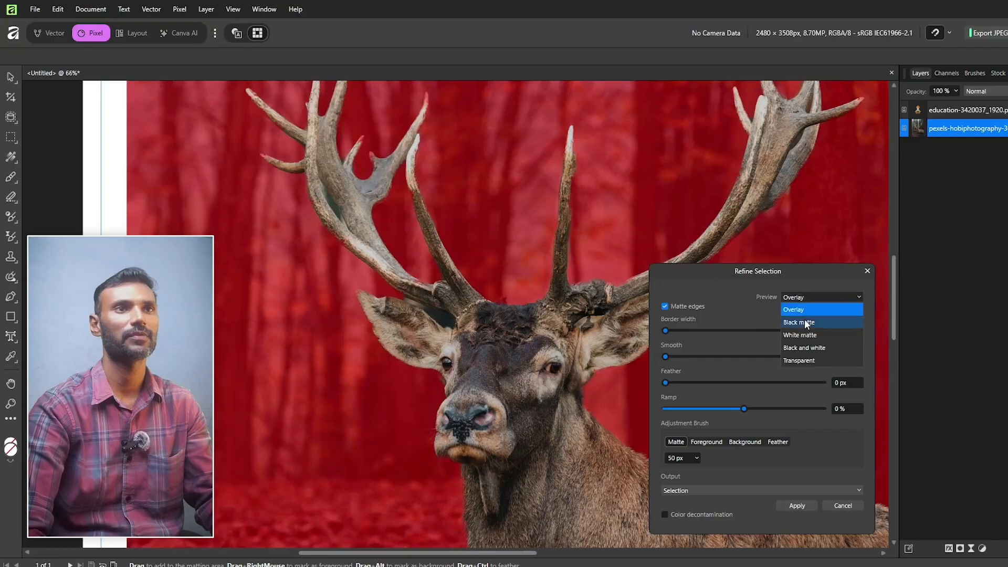
{"action": "left_click", "coordinate": [805, 322]}
{"action": "left_click", "coordinate": [804, 298]}
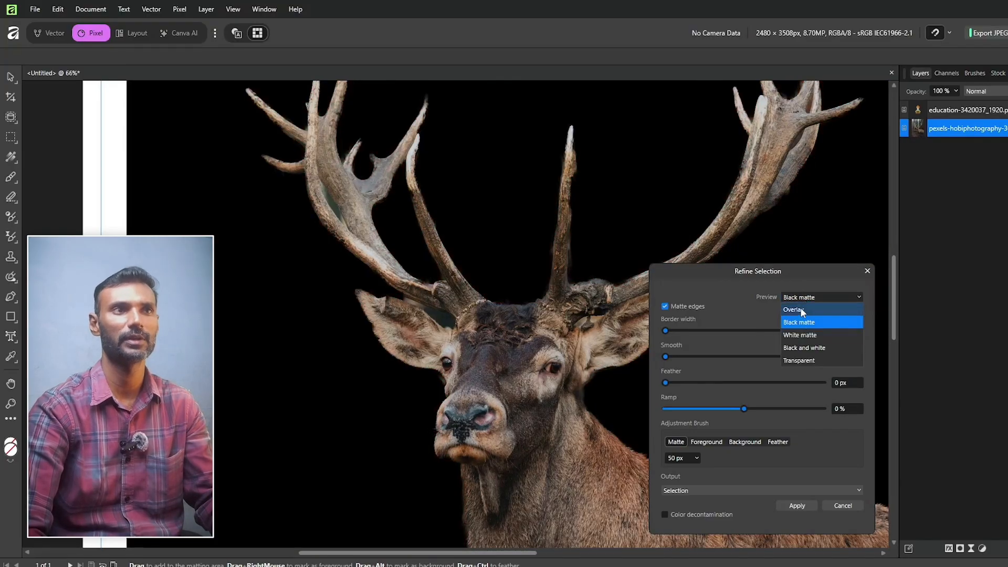
{"action": "left_click", "coordinate": [801, 310]}
{"action": "left_click", "coordinate": [801, 296]}
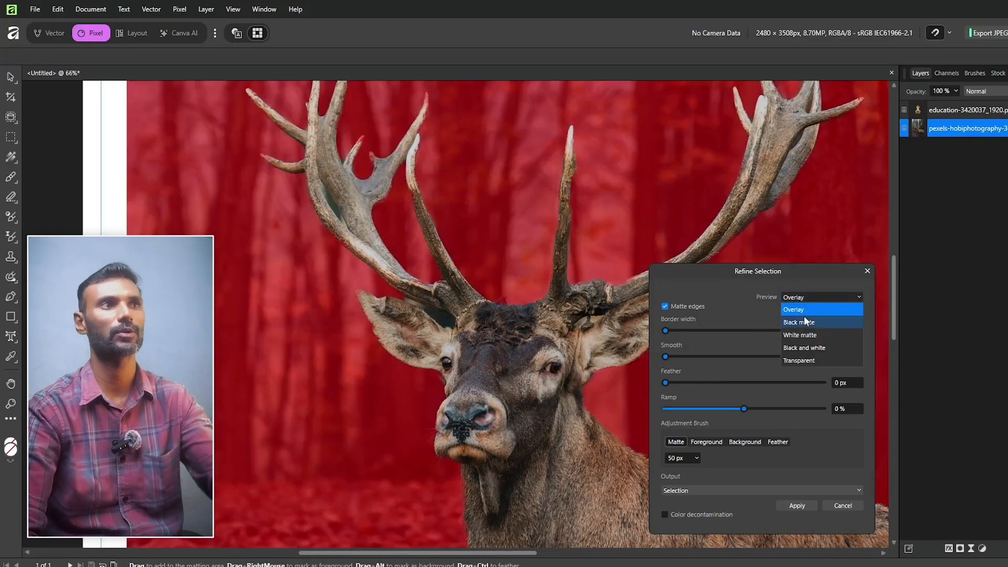
{"action": "left_click", "coordinate": [786, 274]}
{"action": "left_click_drag", "start_coordinate": [787, 274], "coordinate": [804, 164]}
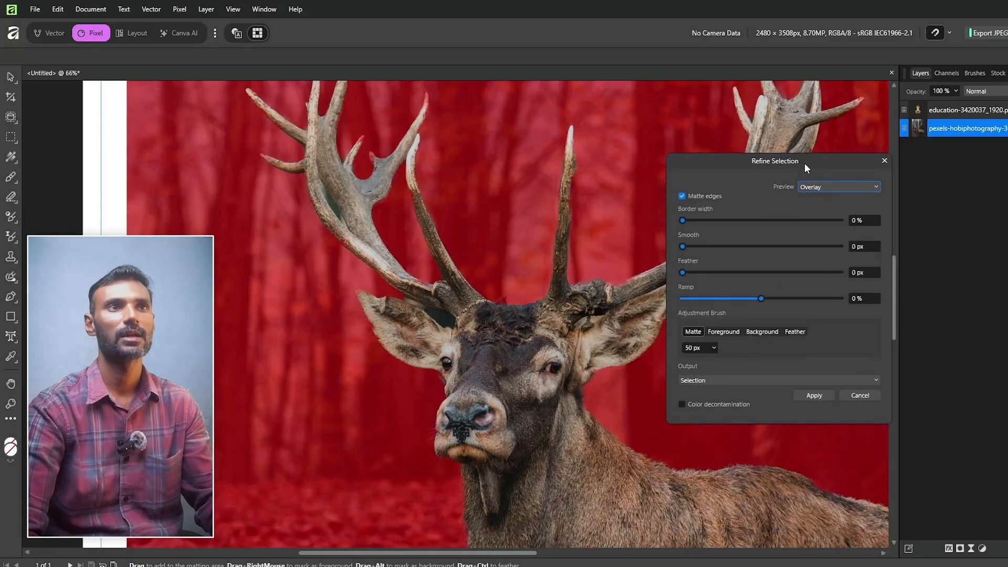
View the deer selection in the Black matte, White matte, Black and white, and Transparent preview modes
{"action": "left_click", "coordinate": [833, 187]}
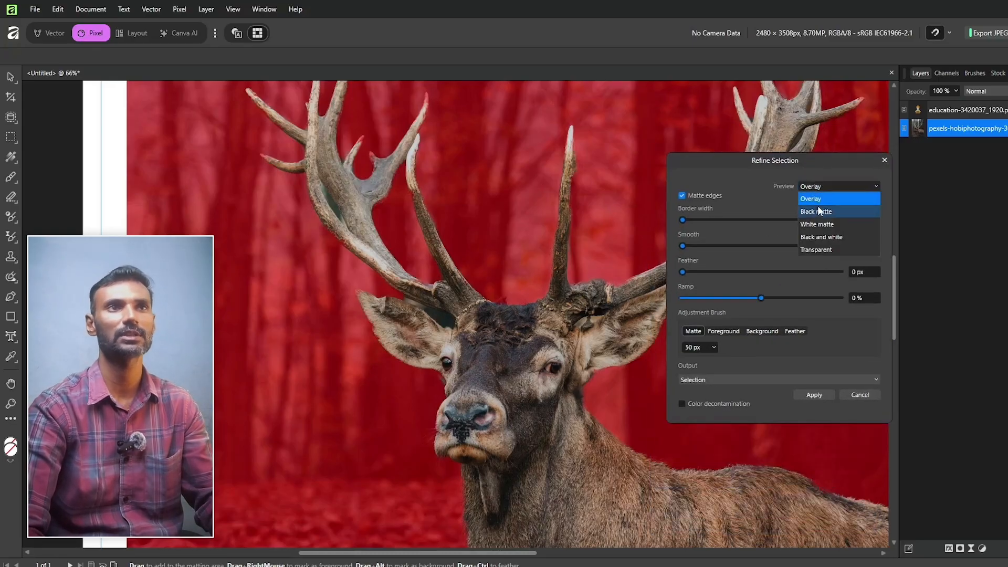
{"action": "left_click", "coordinate": [815, 210]}
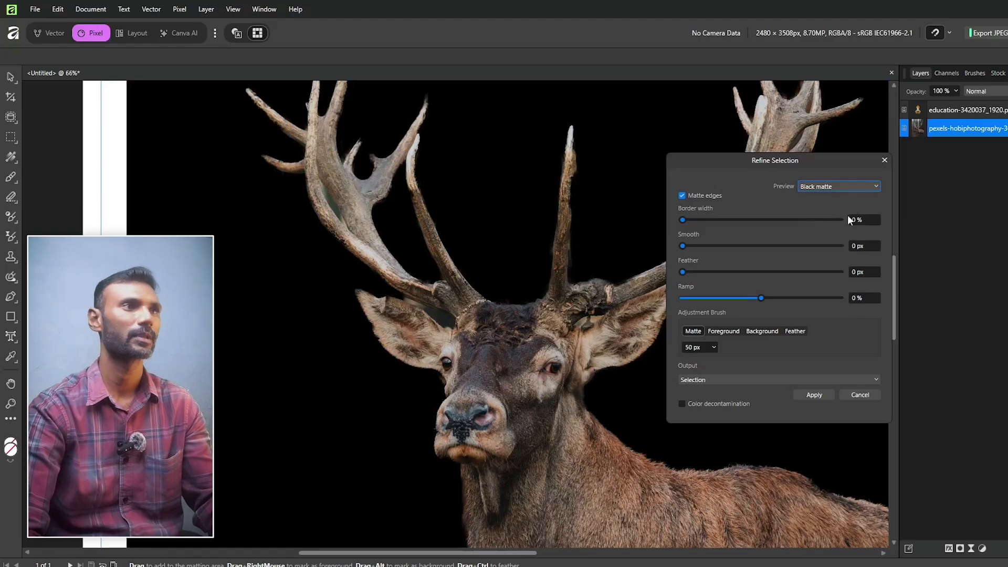
{"action": "left_click", "coordinate": [835, 187]}
{"action": "left_click", "coordinate": [830, 222]}
{"action": "left_click", "coordinate": [812, 187]}
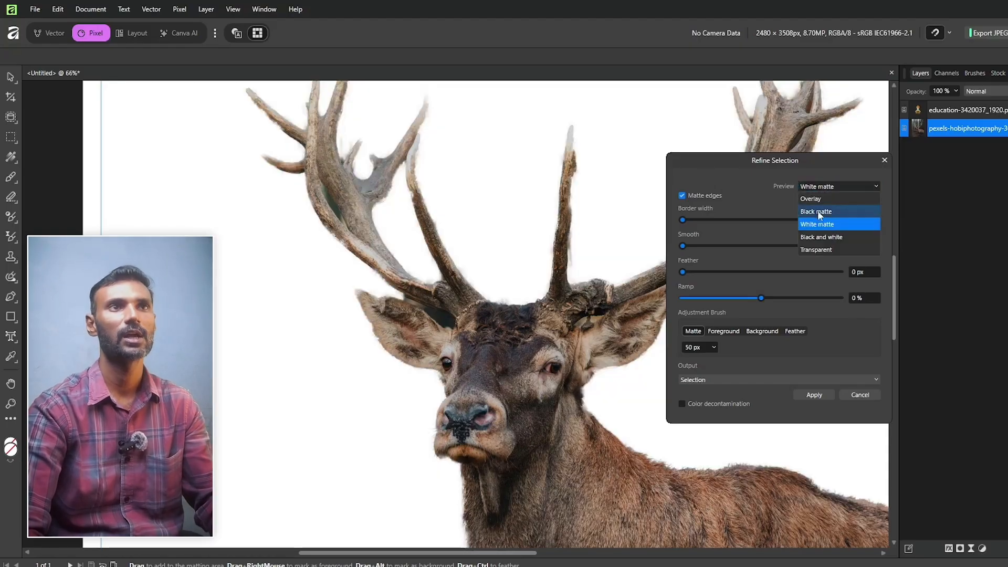
{"action": "left_click", "coordinate": [818, 238]}
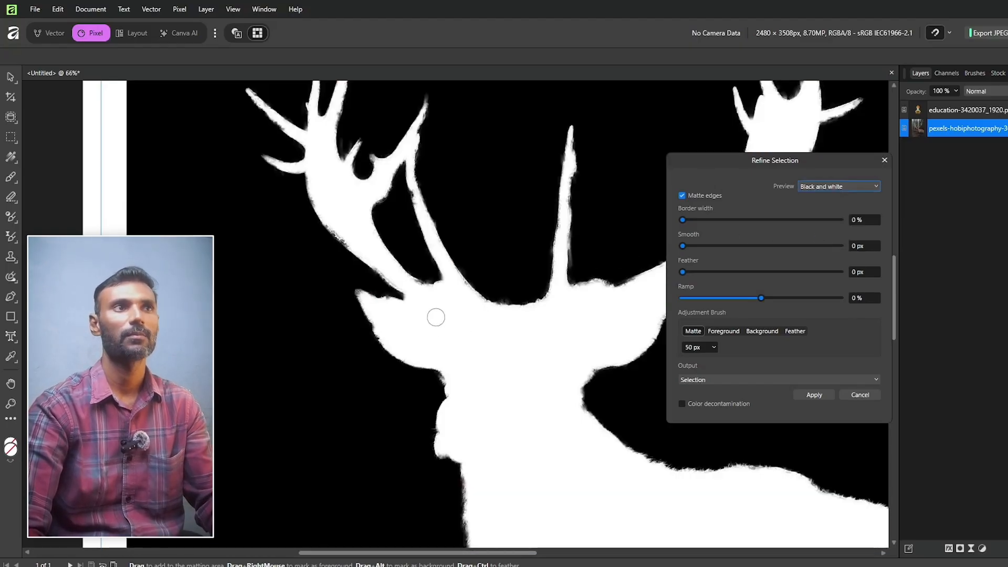
{"action": "left_click", "coordinate": [817, 188]}
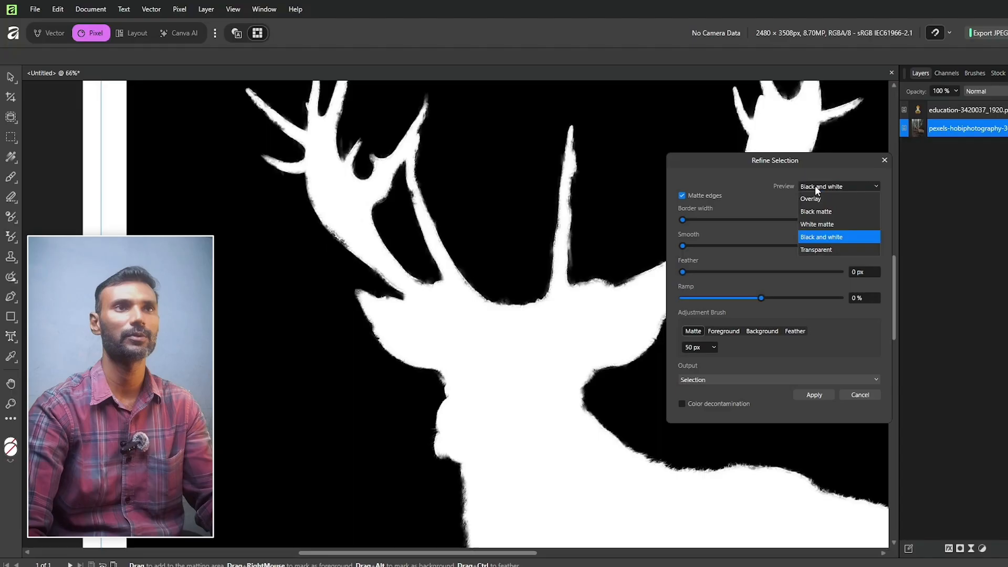
{"action": "left_click", "coordinate": [815, 251]}
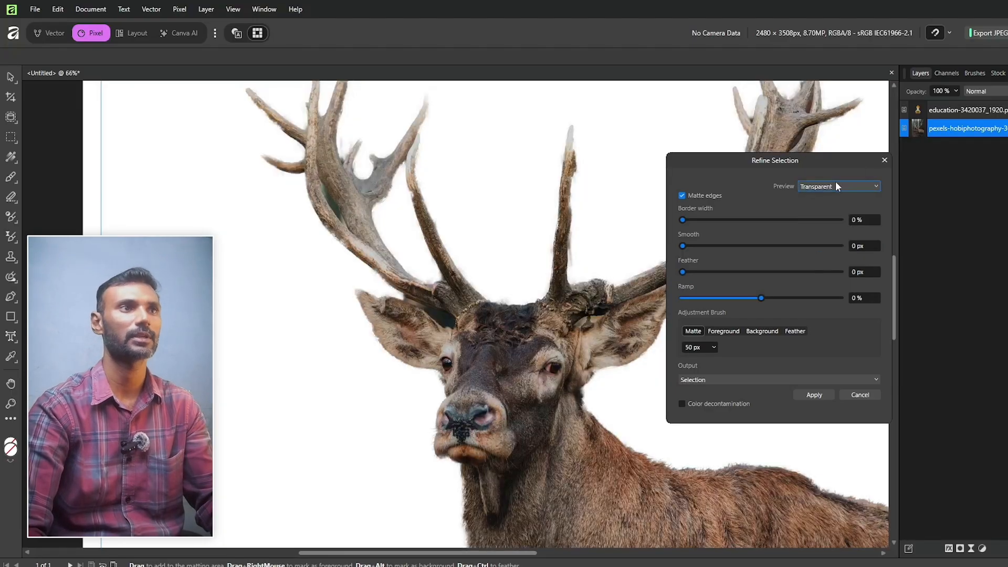
Preview the selection as Black matte and set border width to 5%, smooth to 3.5 px, feather to 2.4 px and ramp to -20%
{"action": "left_click", "coordinate": [836, 187]}
{"action": "left_click", "coordinate": [834, 198]}
{"action": "left_click", "coordinate": [822, 185]}
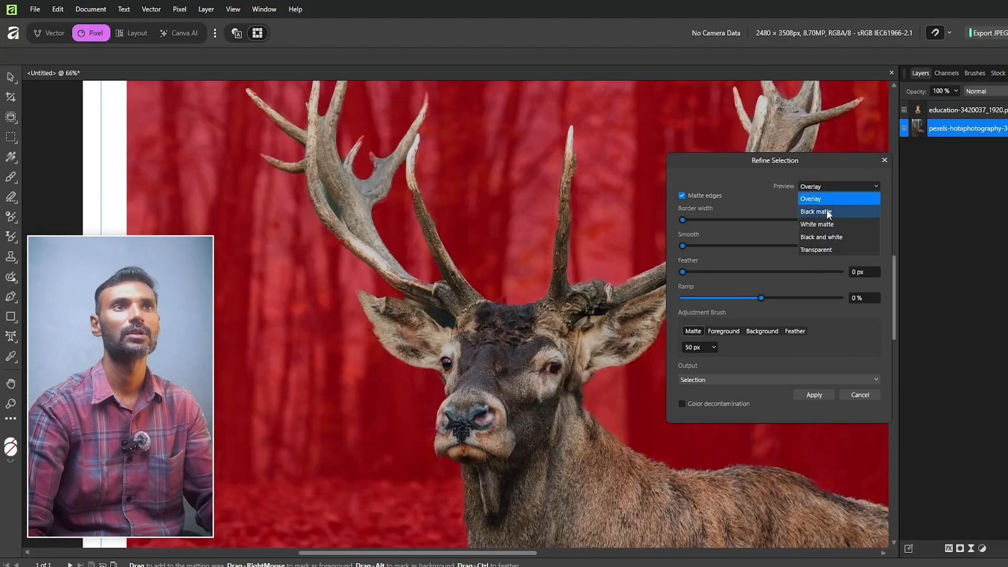
{"action": "left_click", "coordinate": [827, 212]}
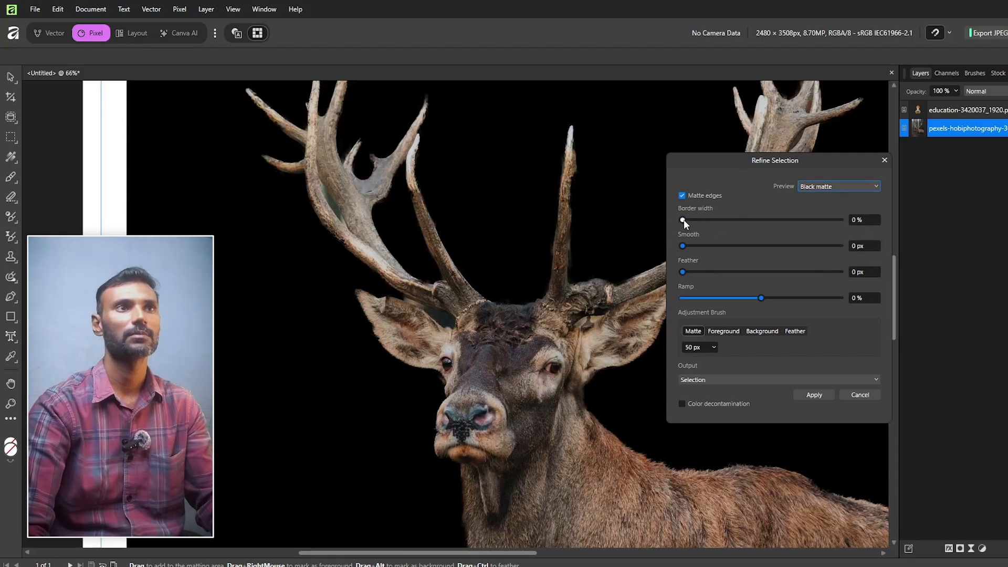
{"action": "left_click_drag", "start_coordinate": [683, 219], "coordinate": [691, 221]}
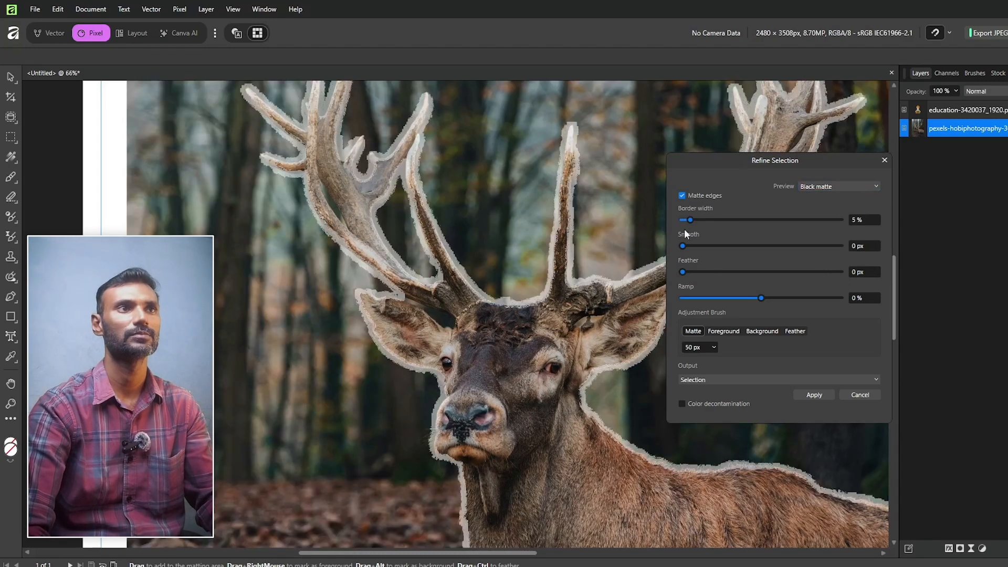
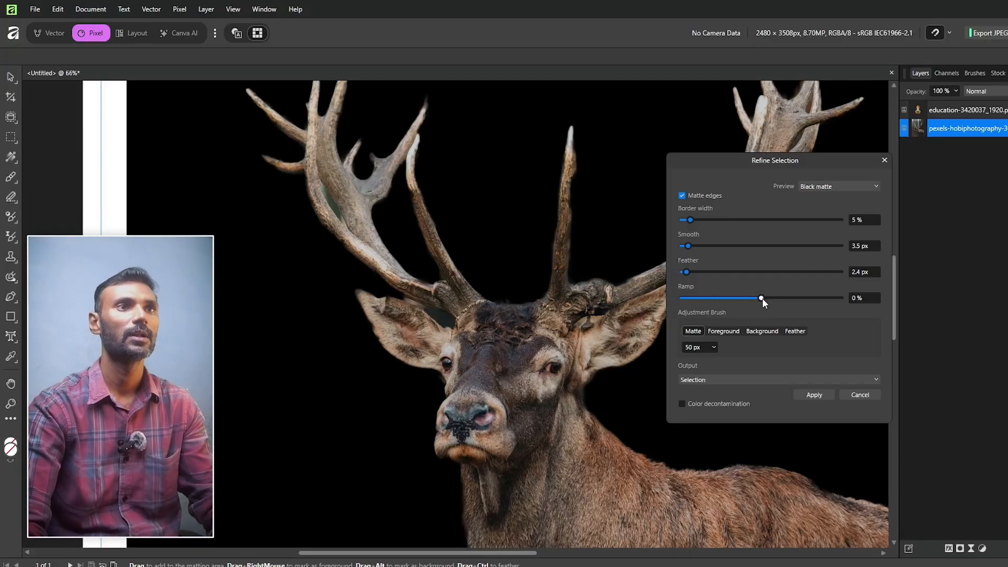
{"action": "left_click_drag", "start_coordinate": [763, 298], "coordinate": [746, 298]}
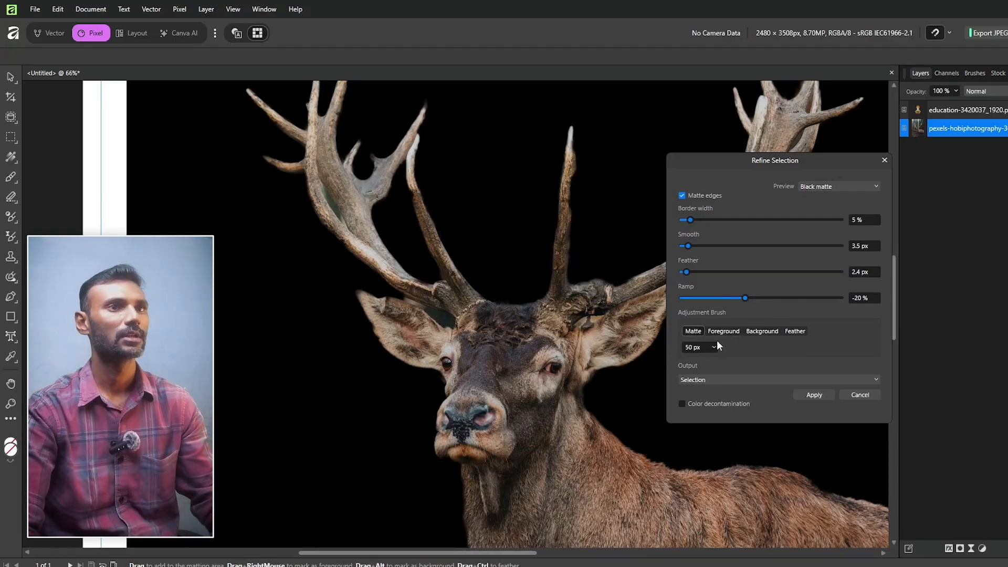
Try the 50 px Matte adjustment brush along the deer's antler and ear edges, then close the refinement without applying it
{"action": "mouse_move", "coordinate": [288, 198]}
{"action": "left_mouse_down"}
{"action": "mouse_move", "coordinate": [309, 180]}
{"action": "mouse_move", "coordinate": [353, 261]}
{"action": "mouse_move", "coordinate": [450, 325]}
{"action": "left_mouse_up"}
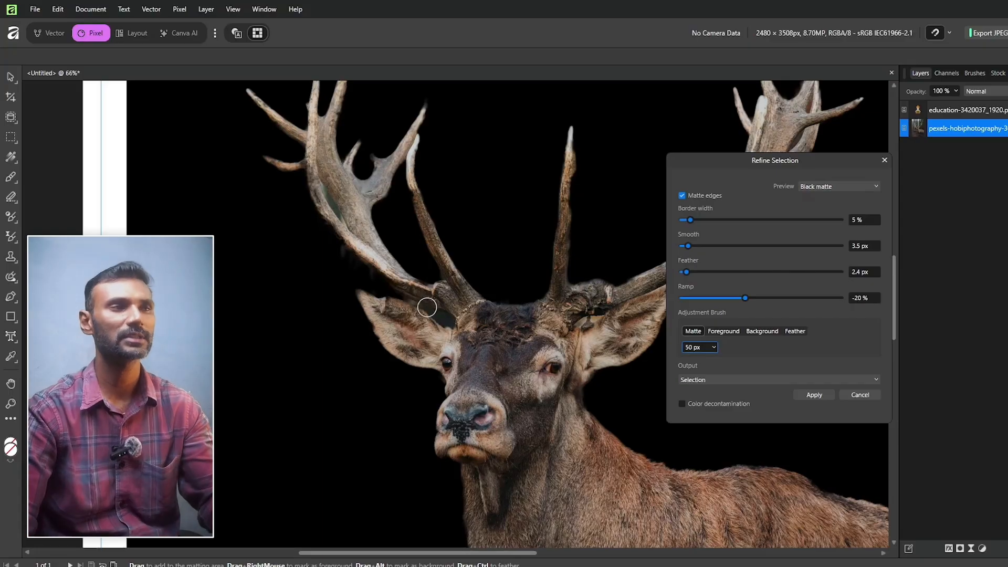
{"action": "left_click_drag", "start_coordinate": [415, 297], "coordinate": [364, 284]}
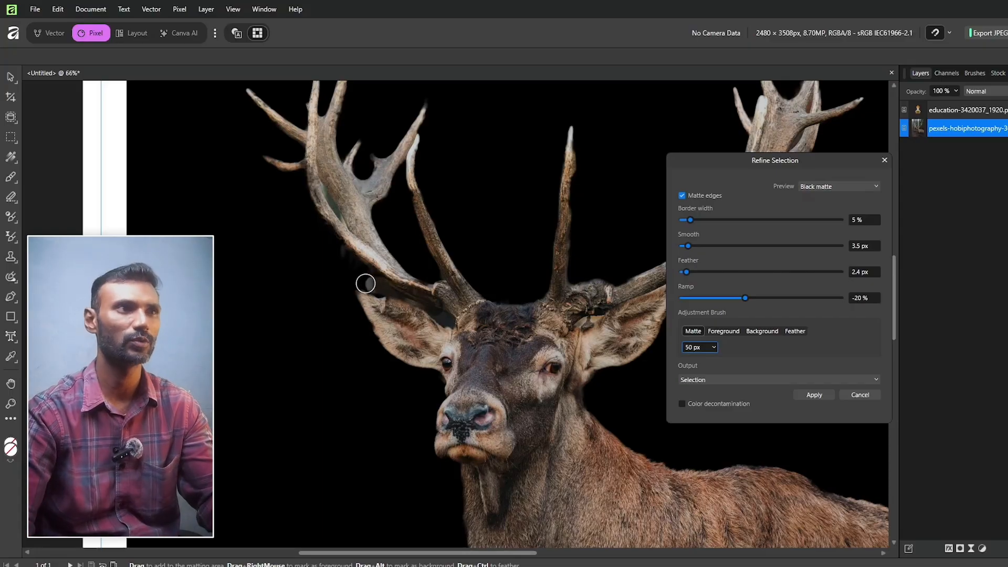
{"action": "left_click", "coordinate": [884, 160]}
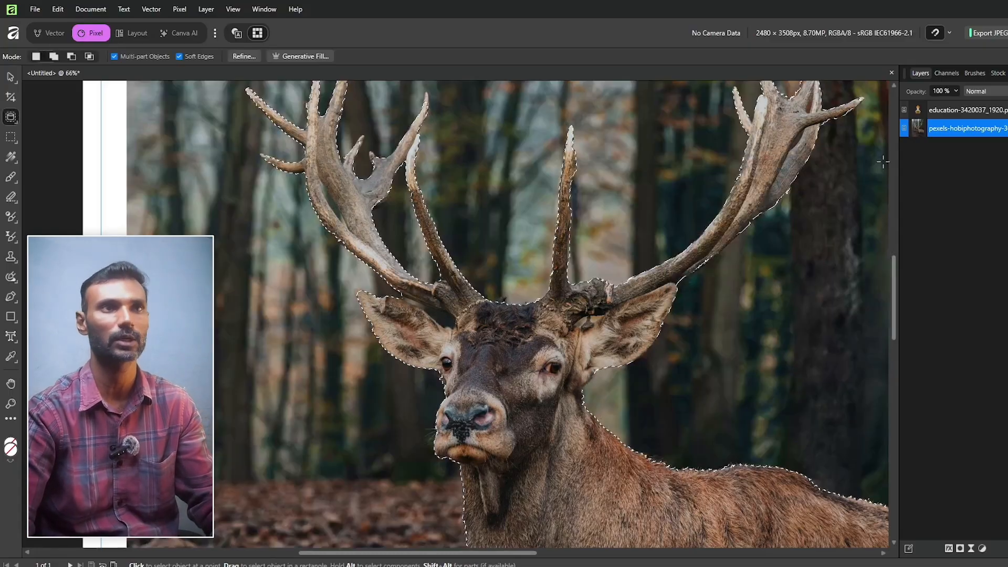
Clear the deer selection and paint a new one over the antlers, head and neck with the Selection Brush Tool at 75.5 px
{"action": "key", "text": "v"}
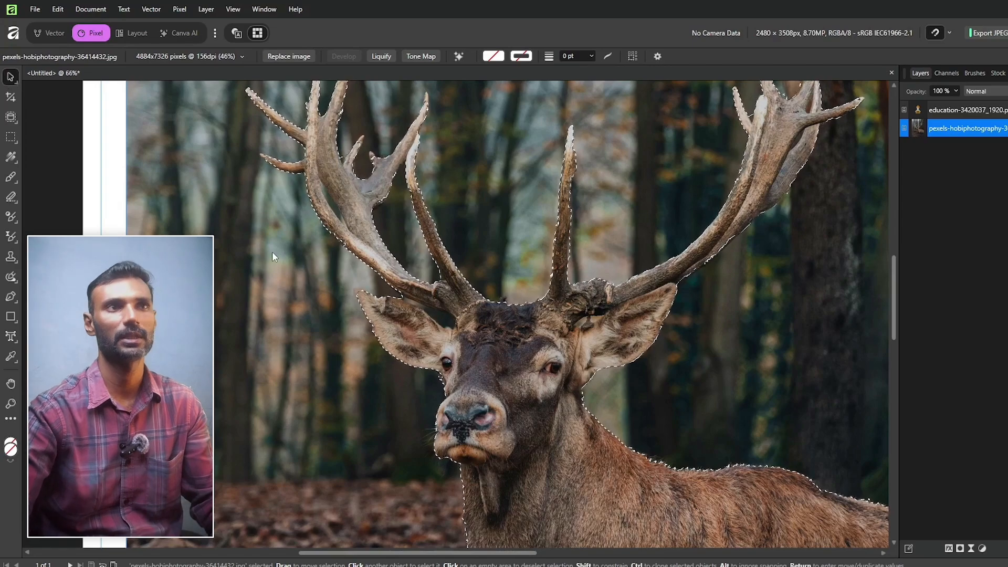
{"action": "scroll", "coordinate": [356, 413], "scroll_direction": "down", "scroll_amount": 3}
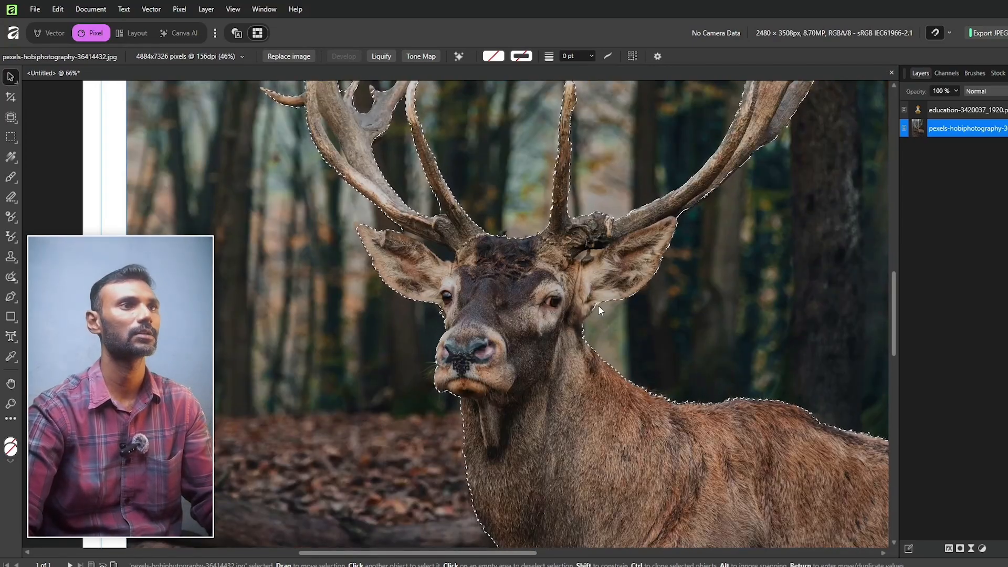
{"action": "scroll", "coordinate": [598, 304], "scroll_direction": "down", "scroll_amount": 3}
{"action": "left_click", "coordinate": [18, 120]}
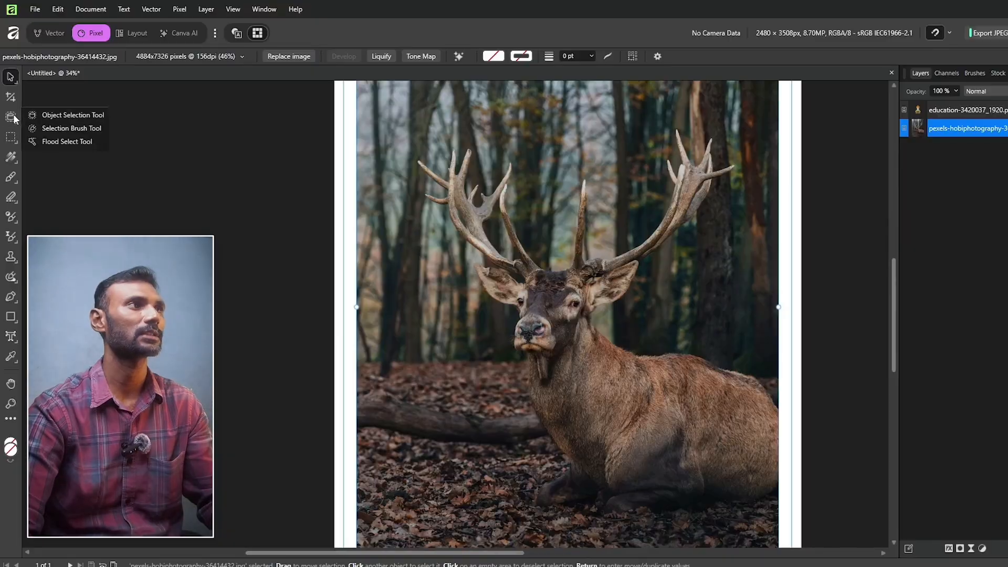
{"action": "left_click", "coordinate": [61, 129]}
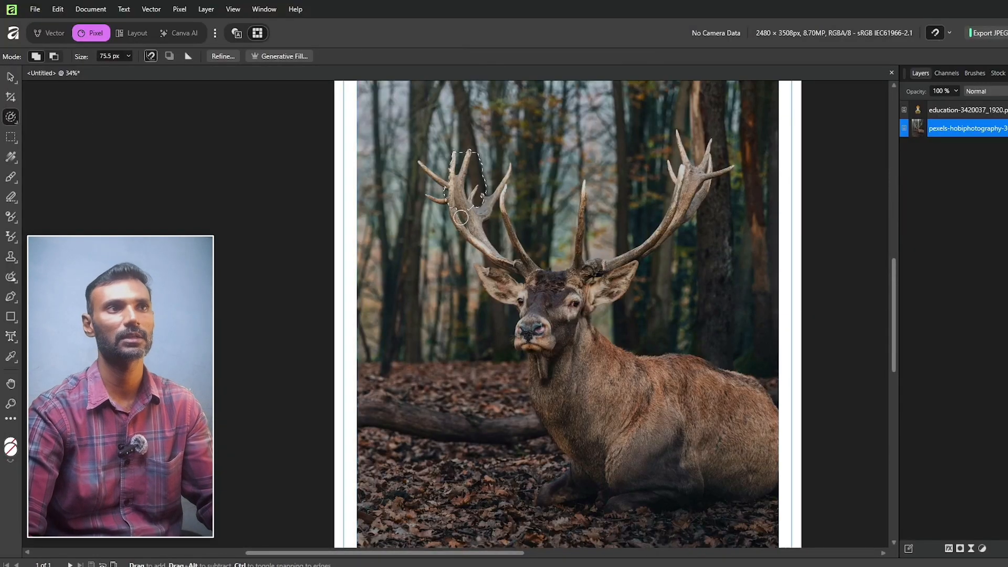
{"action": "mouse_move", "coordinate": [534, 277]}
{"action": "left_mouse_down"}
{"action": "mouse_move", "coordinate": [562, 354]}
{"action": "mouse_move", "coordinate": [583, 371]}
{"action": "mouse_move", "coordinate": [583, 289]}
{"action": "mouse_move", "coordinate": [693, 164]}
{"action": "mouse_move", "coordinate": [695, 107]}
{"action": "left_mouse_up"}
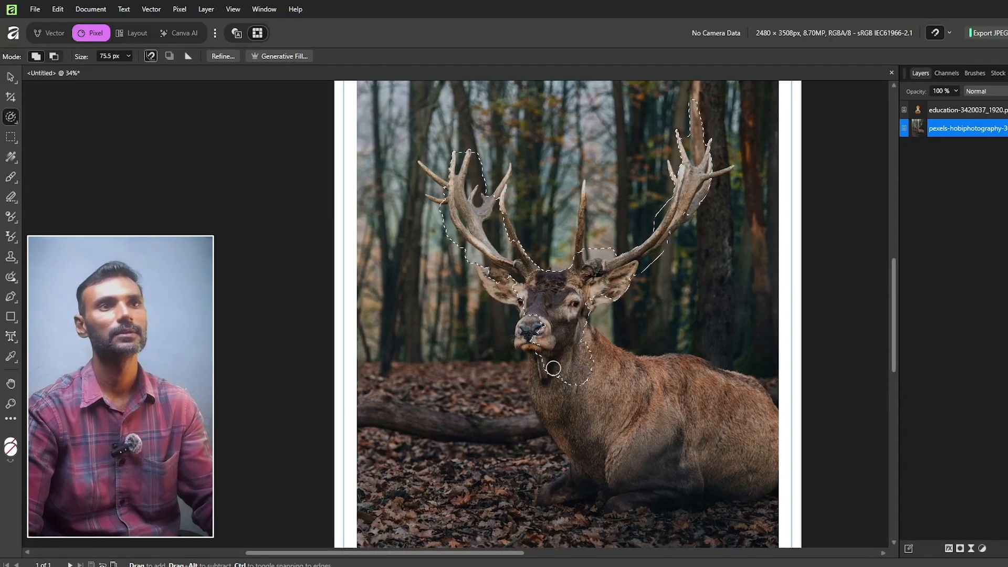
Add an HSL adjustment to the painted selection with a 68.4° hue shift, 34% saturation shift and a lowered luminosity shift
{"action": "key", "text": "ctrl+u"}
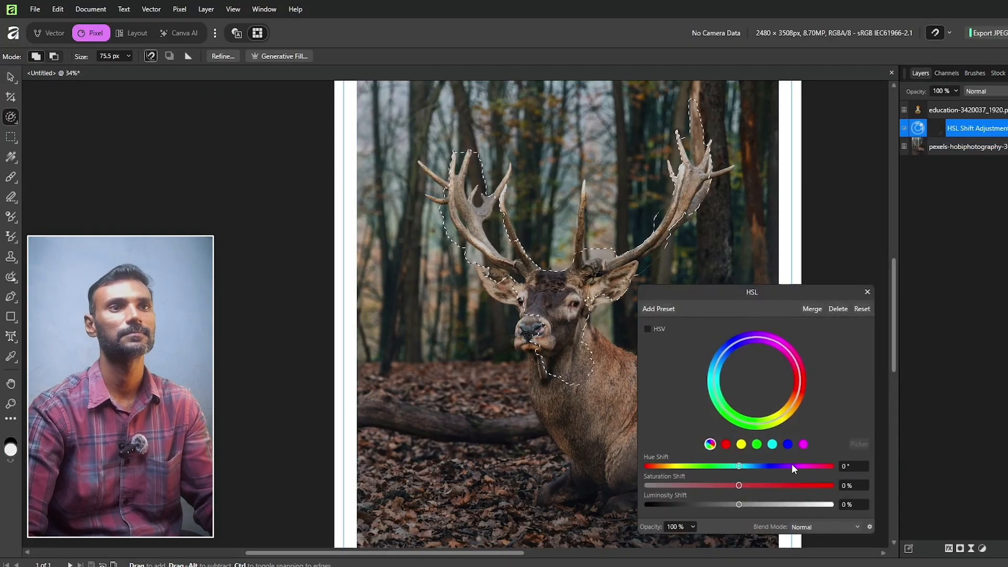
{"action": "left_click", "coordinate": [773, 466]}
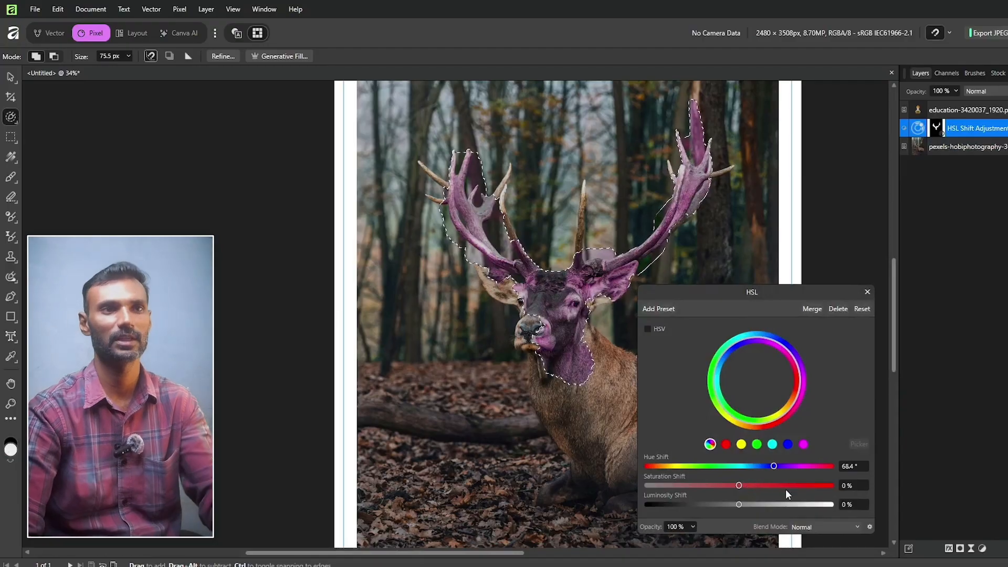
{"action": "left_click_drag", "start_coordinate": [753, 484], "coordinate": [769, 484]}
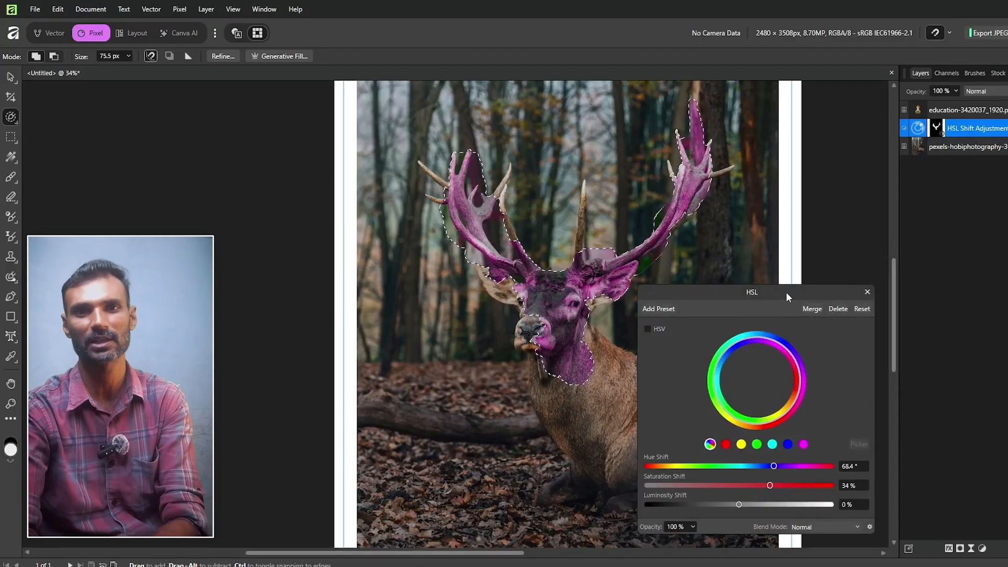
{"action": "left_click_drag", "start_coordinate": [788, 296], "coordinate": [1000, 233]}
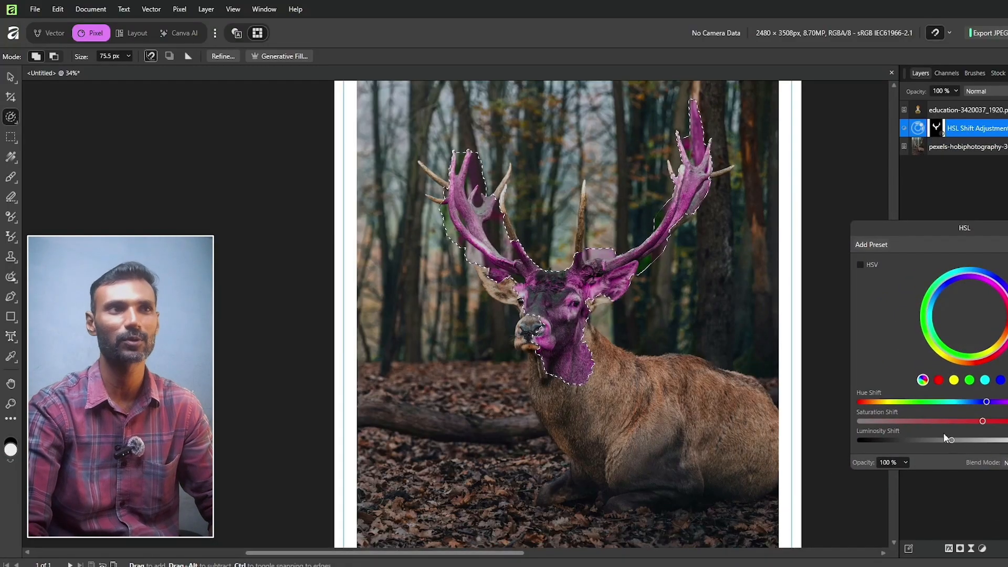
{"action": "mouse_move", "coordinate": [953, 441]}
{"action": "left_mouse_down"}
{"action": "mouse_move", "coordinate": [981, 441]}
{"action": "mouse_move", "coordinate": [919, 440]}
{"action": "mouse_move", "coordinate": [933, 440]}
{"action": "left_mouse_up"}
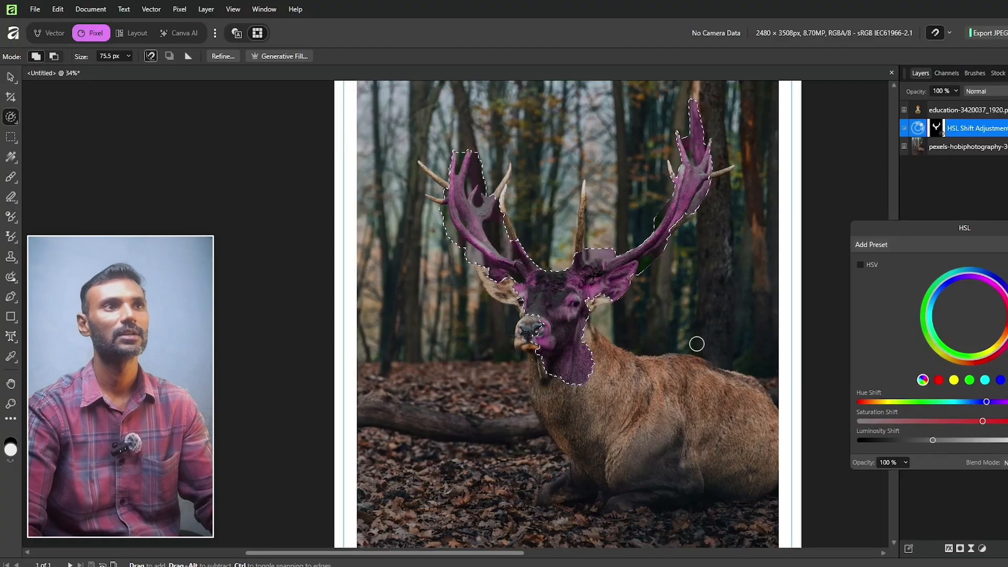
Clear the antler and head selection and paint a new one along the deer's back with the Selection Brush Tool
{"action": "key", "text": "ctrl+d"}
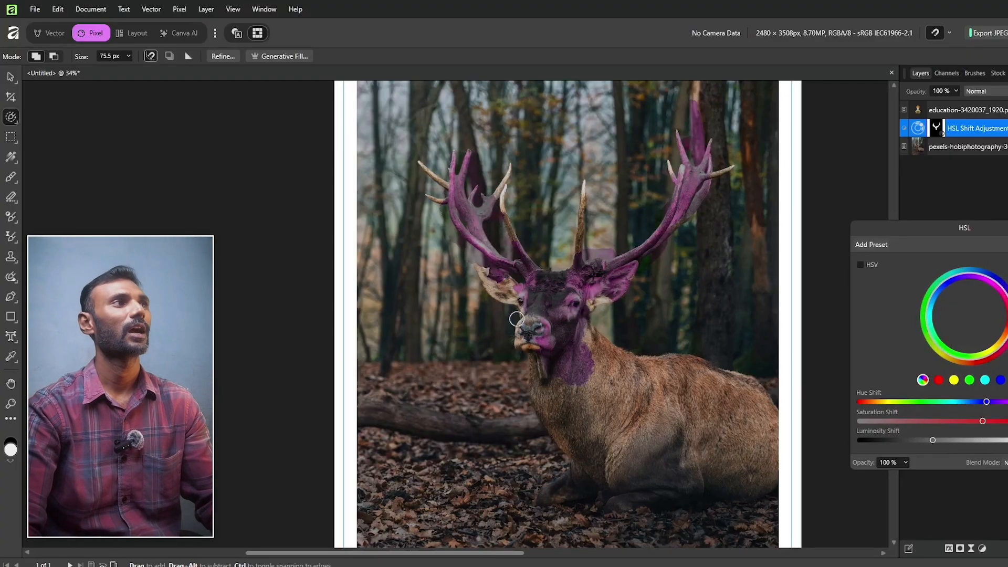
{"action": "left_click", "coordinate": [9, 119]}
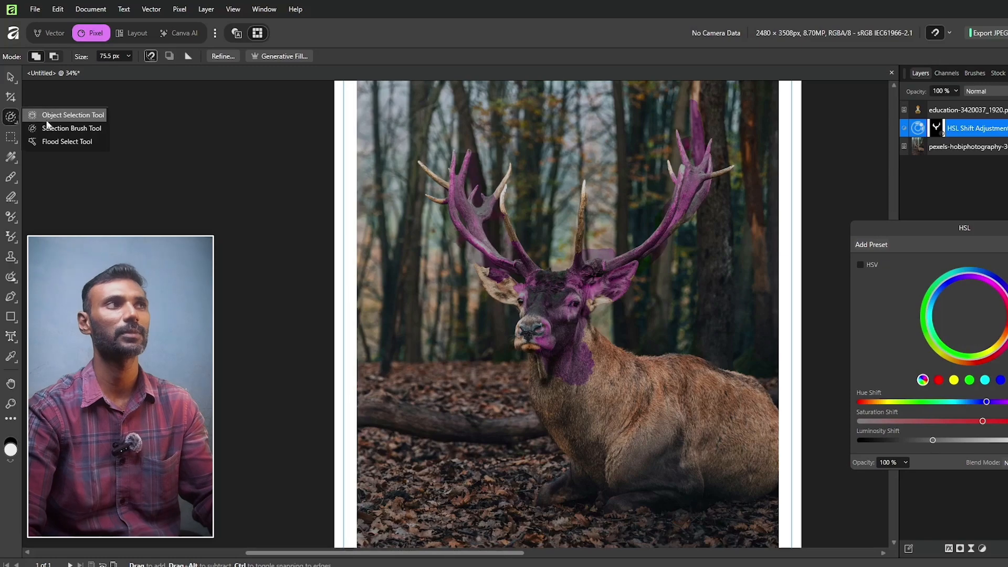
{"action": "left_click", "coordinate": [14, 119]}
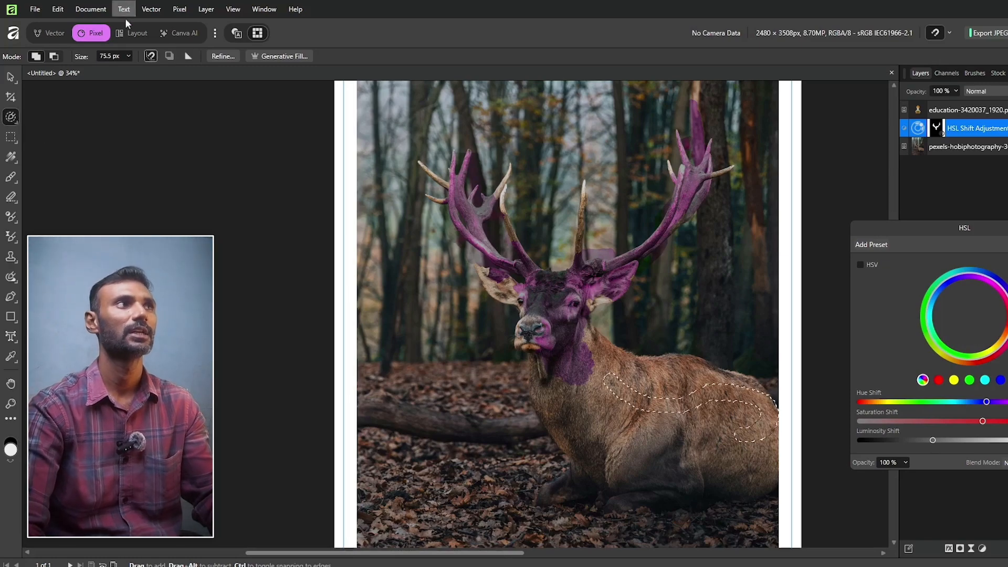
Enlarge the selection brush to 160.7 px and add areas over the deer's face, neck and both antlers to the selection
{"action": "left_click", "coordinate": [103, 56]}
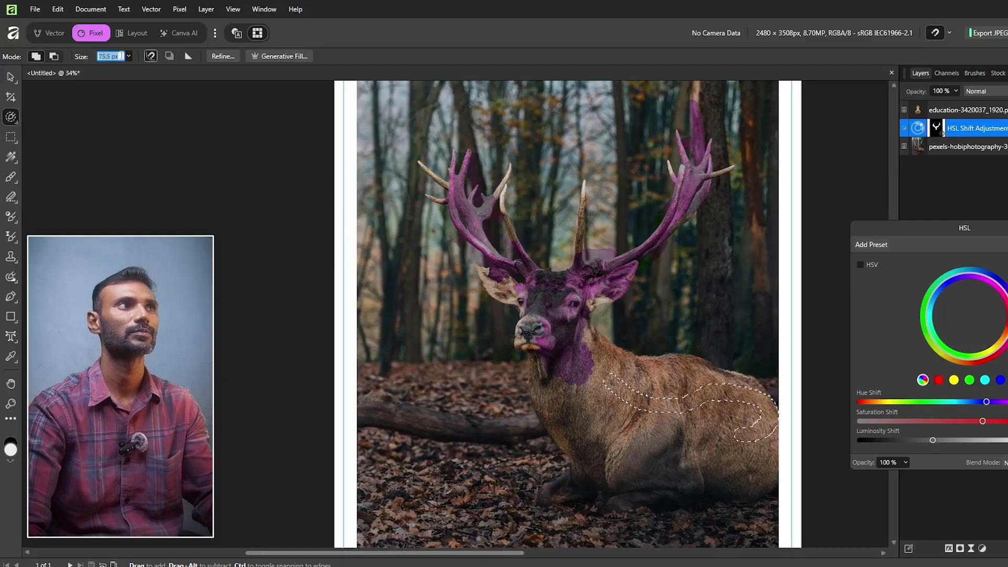
{"action": "left_click", "coordinate": [130, 55]}
{"action": "mouse_move", "coordinate": [131, 68]}
{"action": "left_mouse_down"}
{"action": "mouse_move", "coordinate": [163, 69]}
{"action": "mouse_move", "coordinate": [113, 69]}
{"action": "left_mouse_up"}
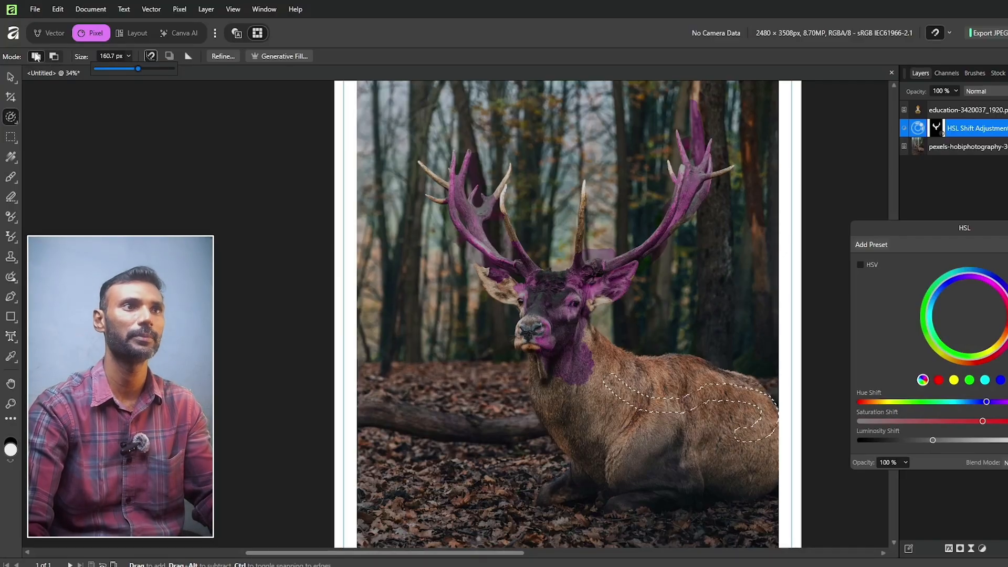
{"action": "left_click", "coordinate": [563, 367]}
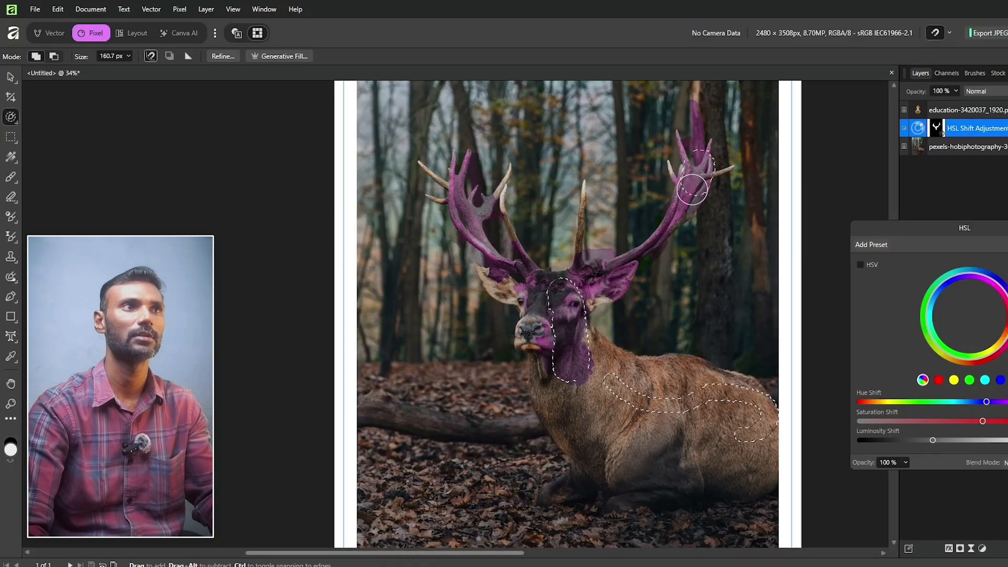
{"action": "left_click_drag", "start_coordinate": [488, 187], "coordinate": [499, 247]}
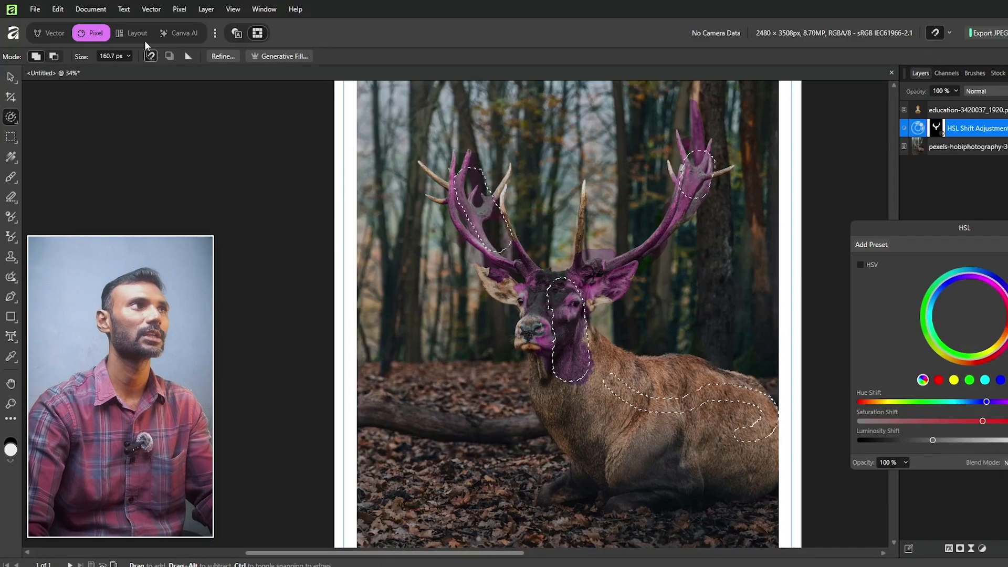
Subtract the painted face, neck and antler areas from the selection, keeping only the area along the back
{"action": "left_click", "coordinate": [53, 56]}
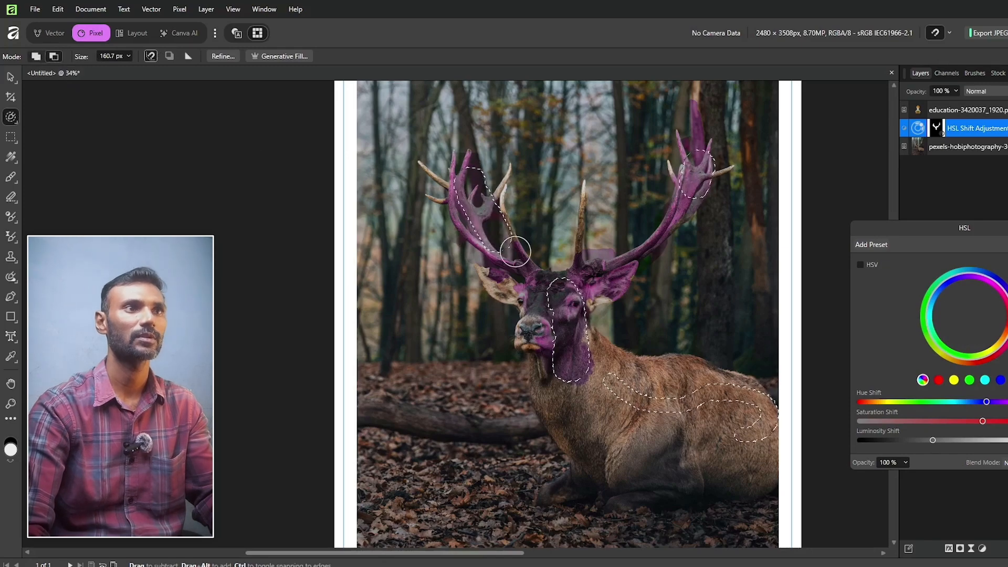
{"action": "left_click_drag", "start_coordinate": [515, 251], "coordinate": [499, 226]}
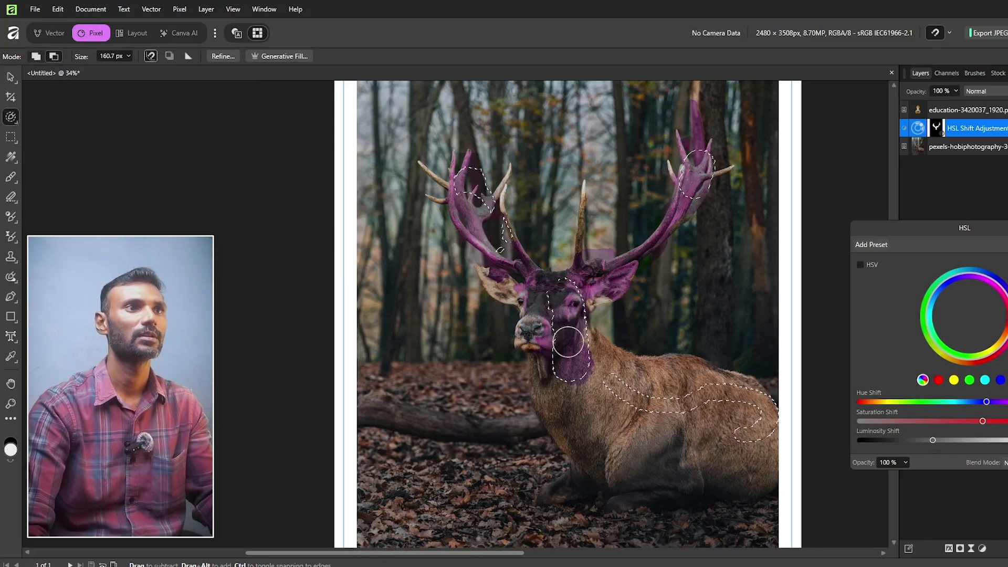
{"action": "mouse_move", "coordinate": [568, 342]}
{"action": "left_mouse_down"}
{"action": "mouse_move", "coordinate": [544, 264]}
{"action": "mouse_move", "coordinate": [425, 335]}
{"action": "mouse_move", "coordinate": [367, 254]}
{"action": "mouse_move", "coordinate": [497, 314]}
{"action": "mouse_move", "coordinate": [560, 379]}
{"action": "mouse_move", "coordinate": [543, 274]}
{"action": "left_mouse_up"}
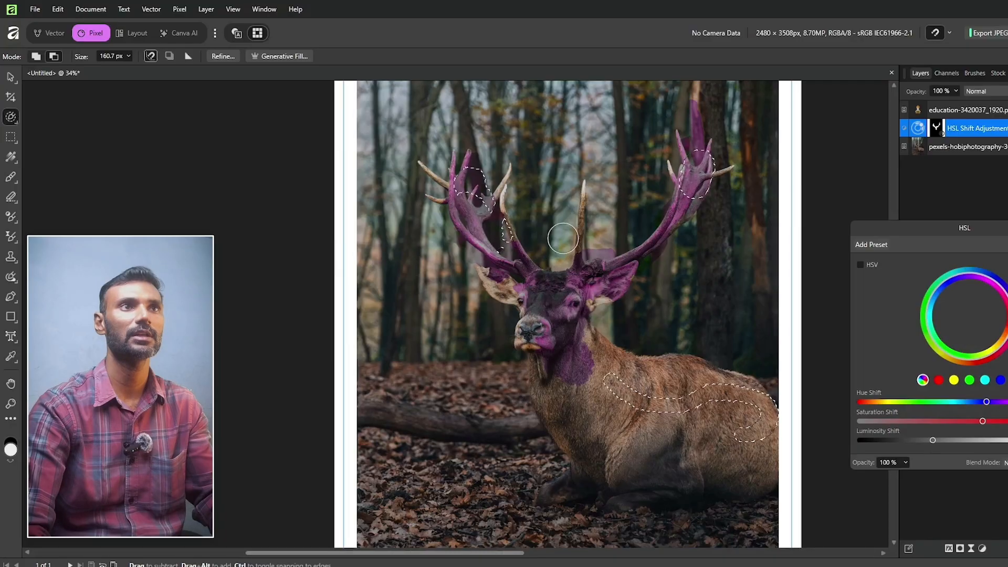
{"action": "mouse_move", "coordinate": [563, 239]}
{"action": "left_mouse_down"}
{"action": "mouse_move", "coordinate": [655, 147]}
{"action": "mouse_move", "coordinate": [748, 205]}
{"action": "left_mouse_up"}
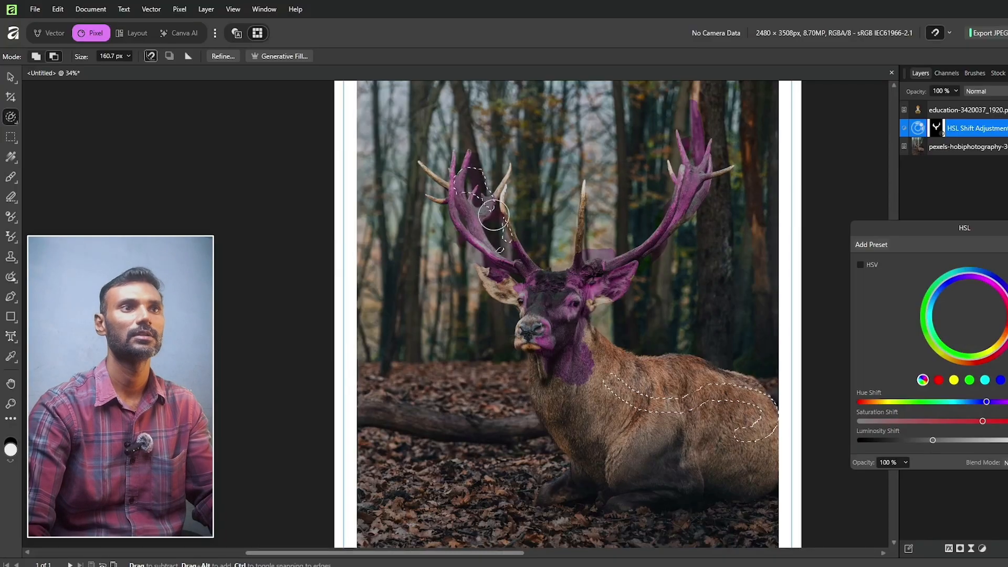
{"action": "left_click_drag", "start_coordinate": [493, 215], "coordinate": [459, 200]}
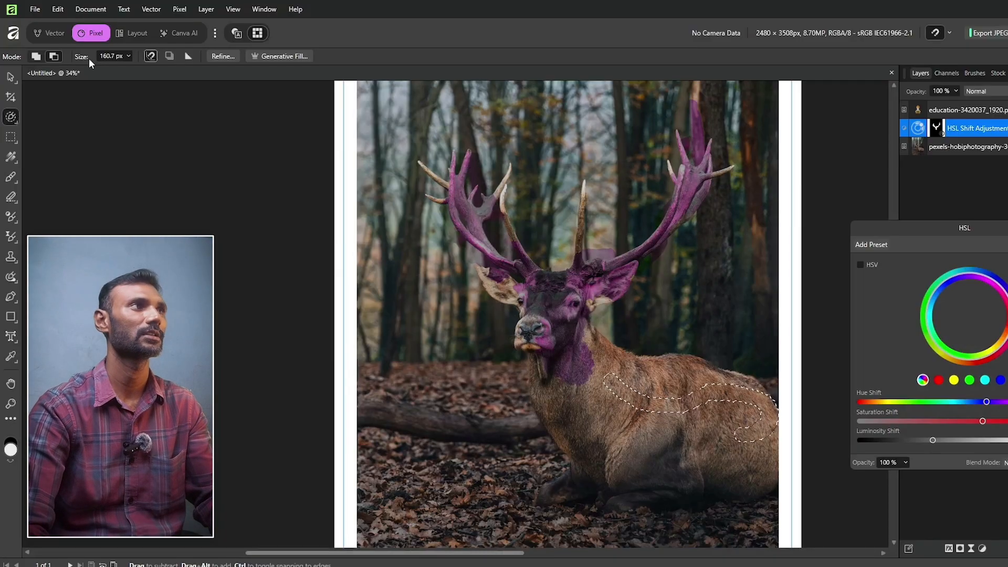
Add a thin 5.3 px stroke along the deer's left-hand antler and a 78.3 px area over its nose to the selection
{"action": "left_click", "coordinate": [41, 57]}
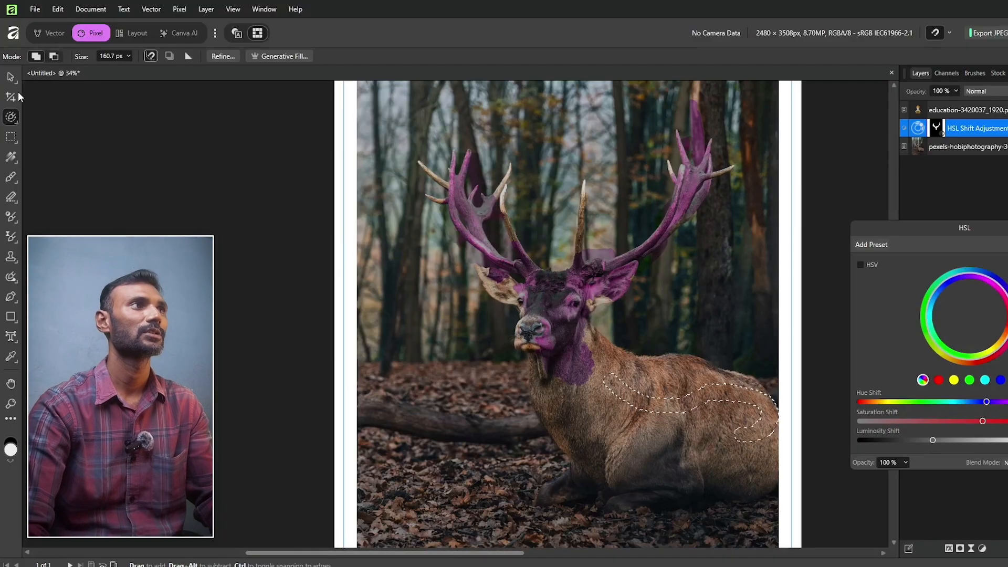
{"action": "left_click", "coordinate": [128, 57]}
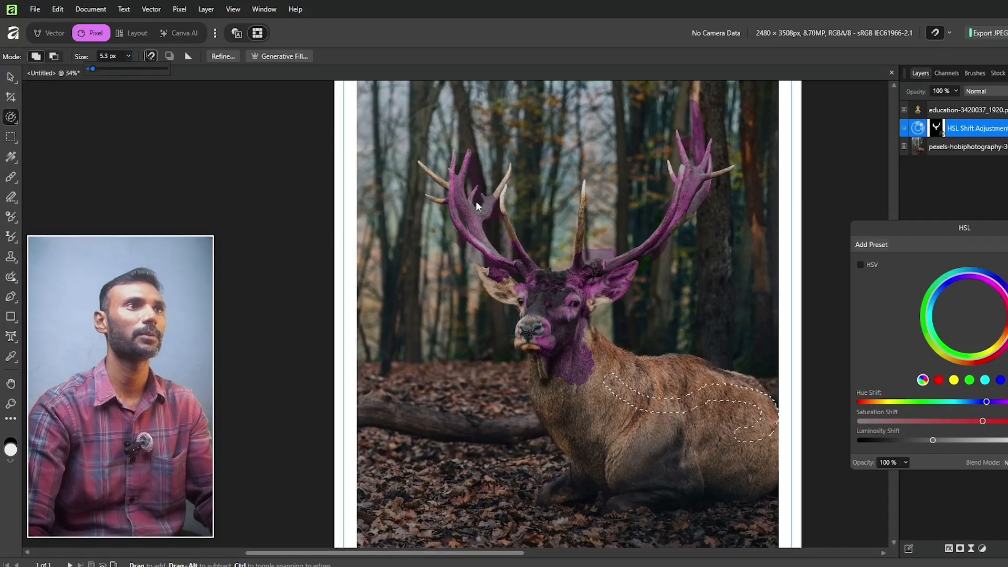
{"action": "left_click_drag", "start_coordinate": [450, 179], "coordinate": [485, 246]}
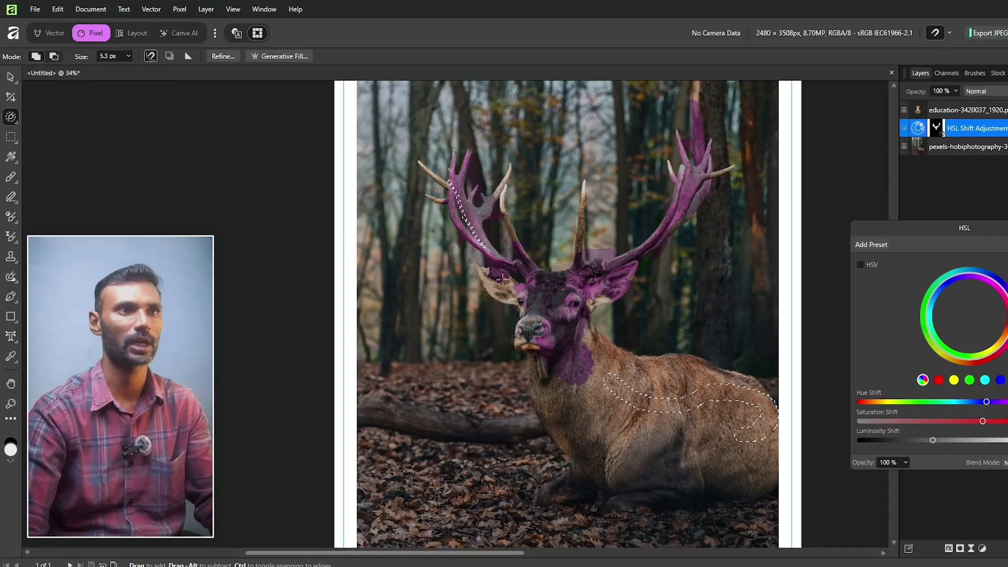
{"action": "scroll", "coordinate": [557, 305], "scroll_direction": "up", "scroll_amount": 3}
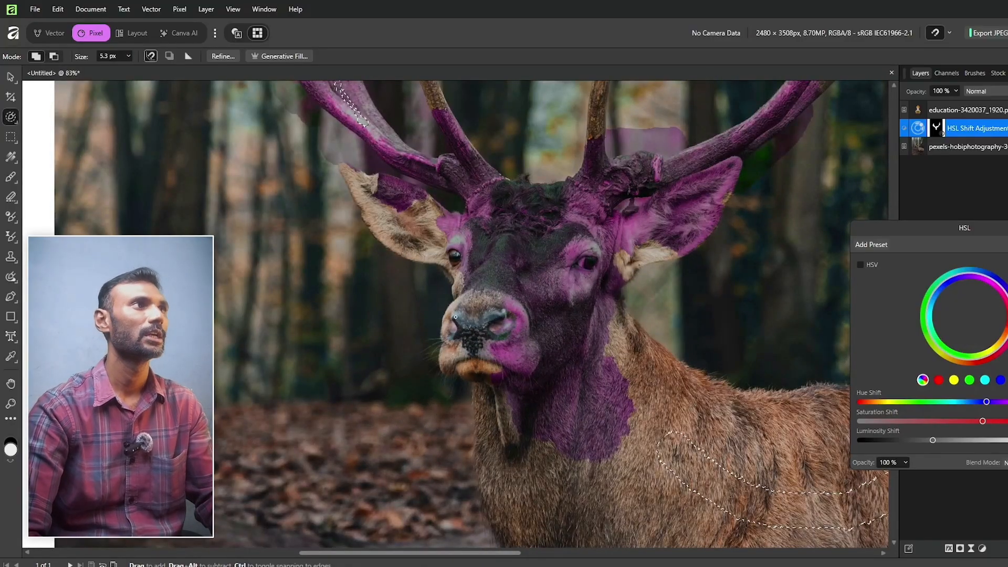
{"action": "left_click", "coordinate": [127, 57]}
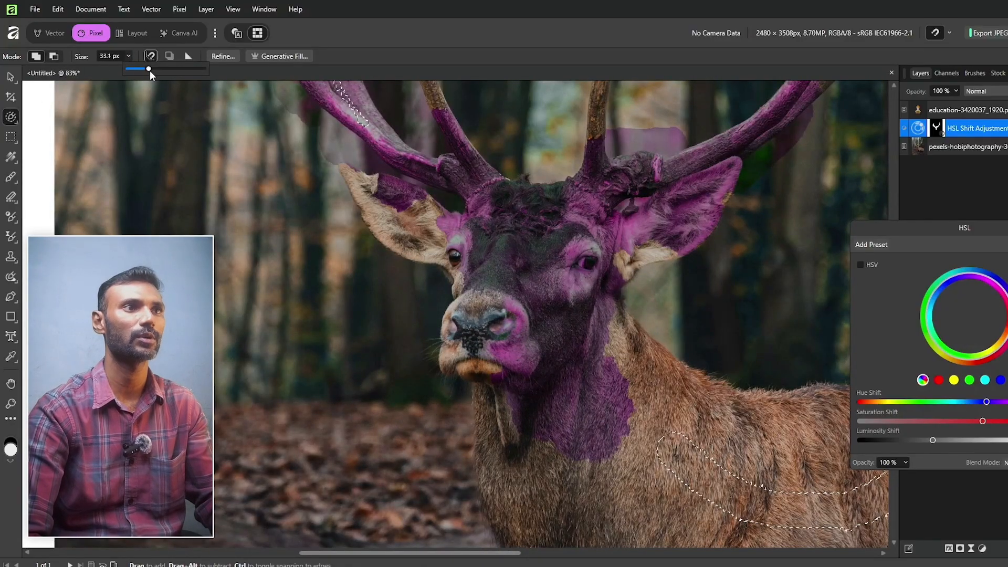
{"action": "left_click_drag", "start_coordinate": [483, 326], "coordinate": [484, 301]}
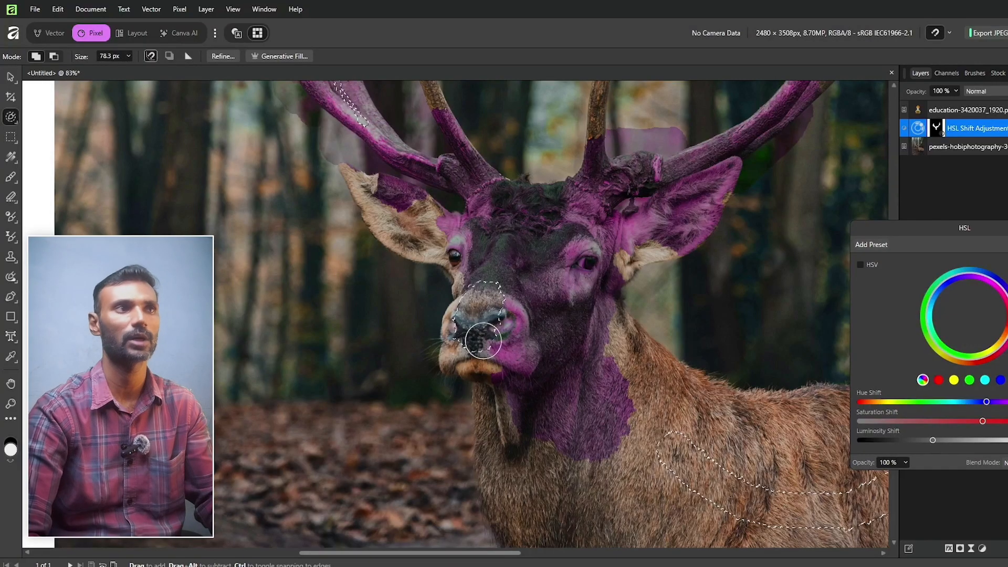
Reduce the Selection Brush to 15.8 px and paint finer selection adjustments around the deer's nose and muzzle
{"action": "left_click_drag", "start_coordinate": [484, 341], "coordinate": [512, 336]}
{"action": "left_click", "coordinate": [129, 57]}
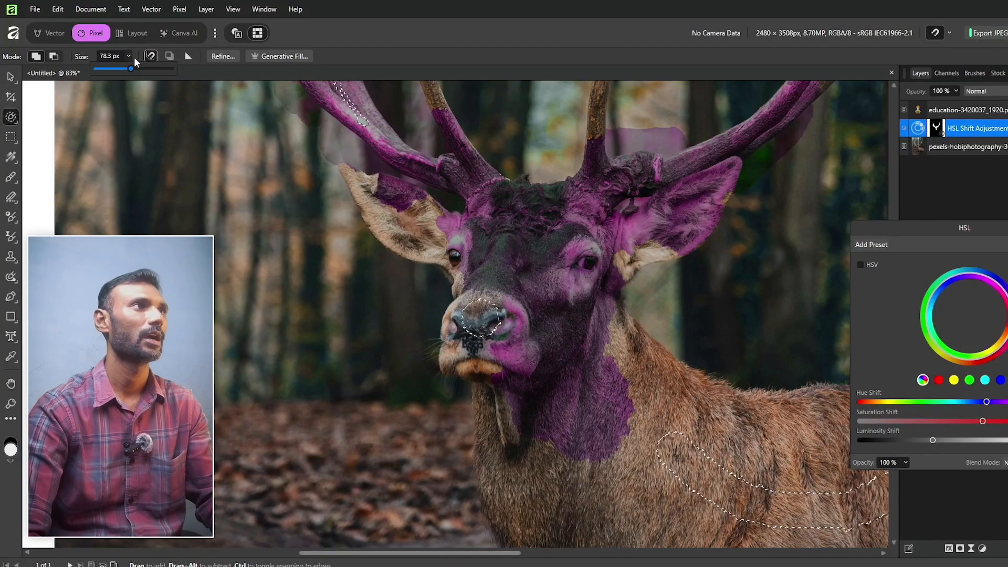
{"action": "left_click", "coordinate": [129, 58]}
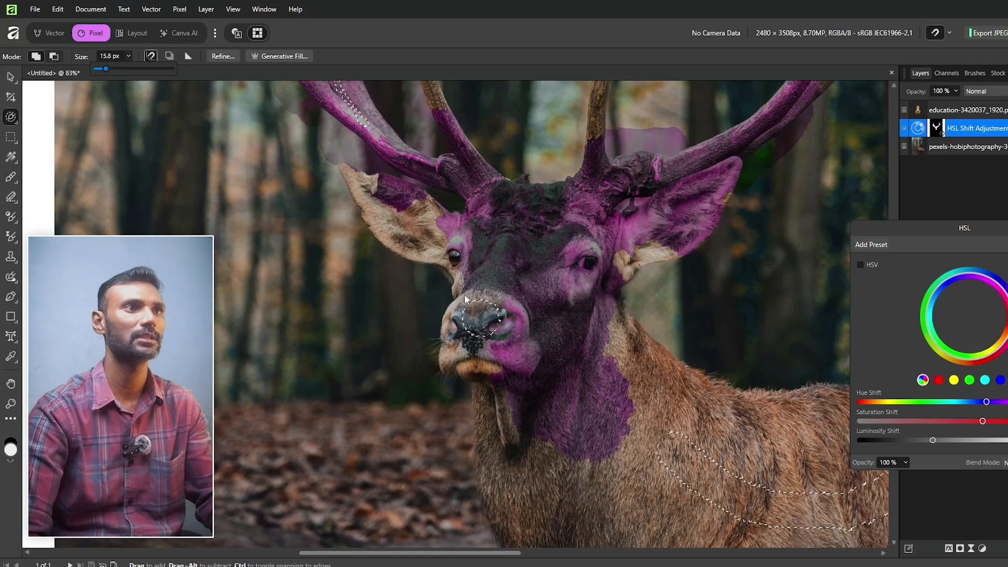
{"action": "mouse_move", "coordinate": [465, 299]}
{"action": "left_mouse_down"}
{"action": "mouse_move", "coordinate": [487, 326]}
{"action": "mouse_move", "coordinate": [479, 333]}
{"action": "left_mouse_up"}
{"action": "key", "text": "alt"}
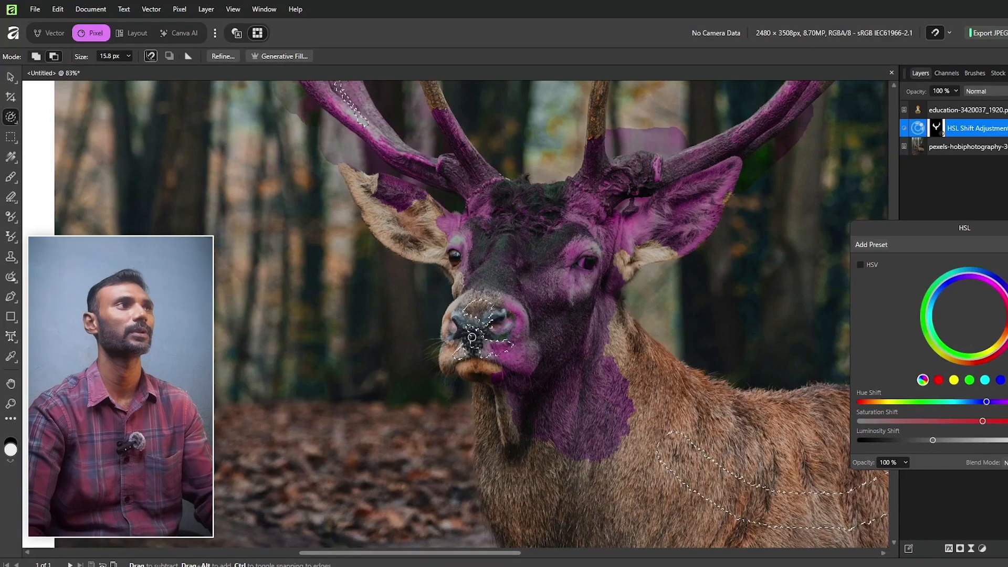
Paint a narrow Selection Brush stroke from the deer's forehead down to its chest
{"action": "key", "text": "v"}
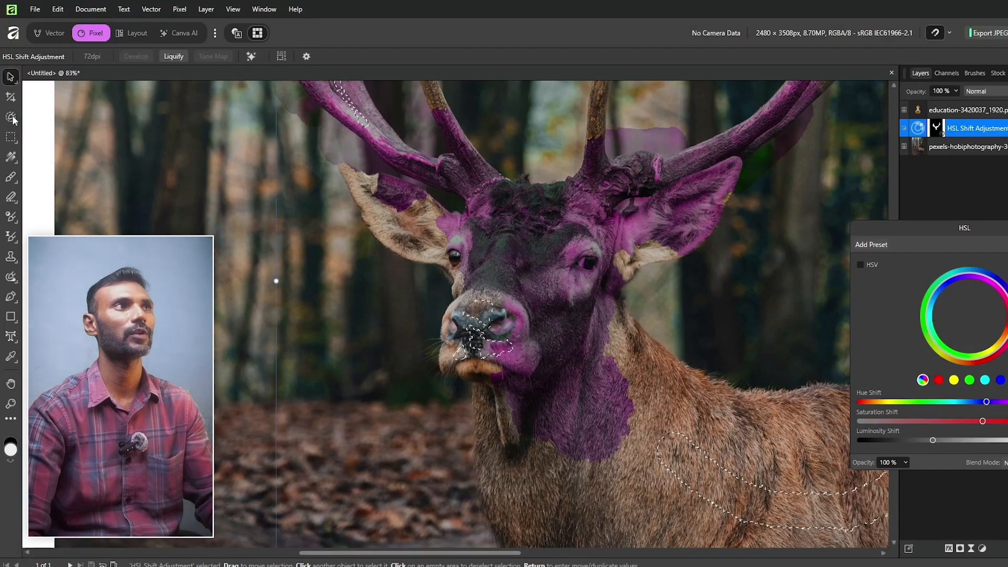
{"action": "left_click", "coordinate": [11, 117]}
{"action": "key", "text": "ctrl+0"}
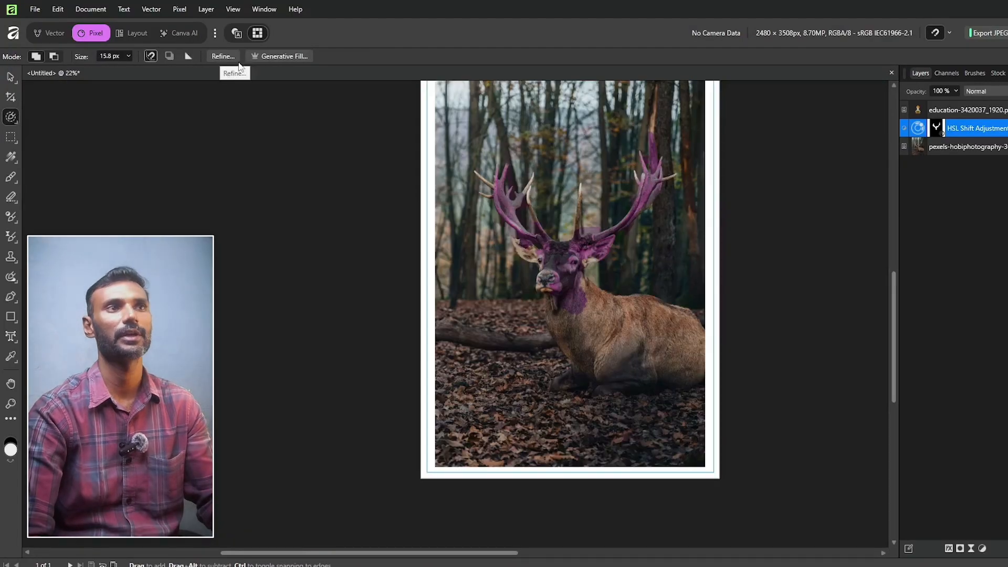
{"action": "left_click_drag", "start_coordinate": [572, 318], "coordinate": [596, 344]}
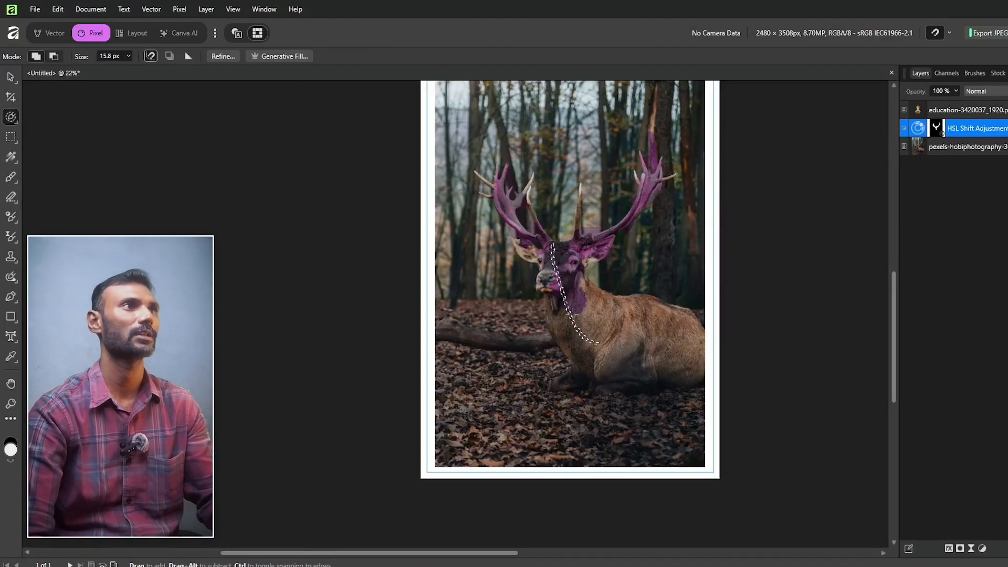
Examine the Generative Fill options for the current selection and dismiss them without applying a fill
{"action": "left_click", "coordinate": [280, 56]}
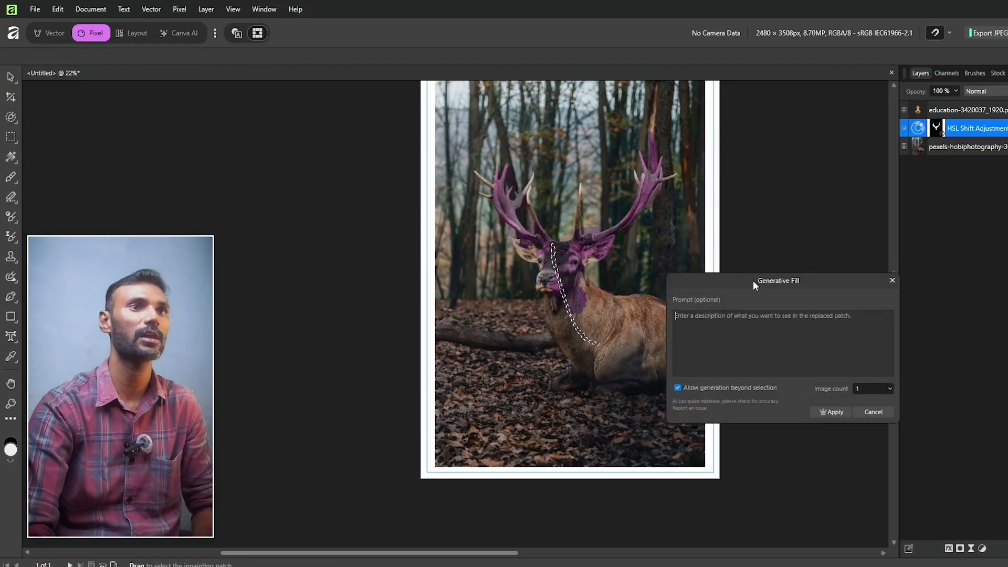
{"action": "left_click_drag", "start_coordinate": [753, 281], "coordinate": [668, 272]}
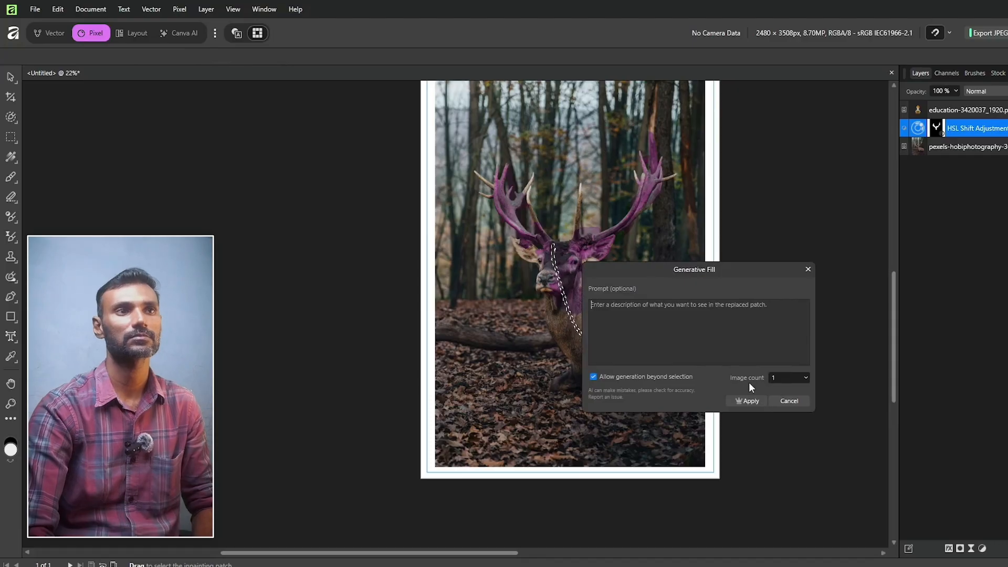
{"action": "left_click", "coordinate": [808, 269]}
Reactivate the Selection Brush Tool for the deer photo
{"action": "key", "text": "ctrl+equal"}
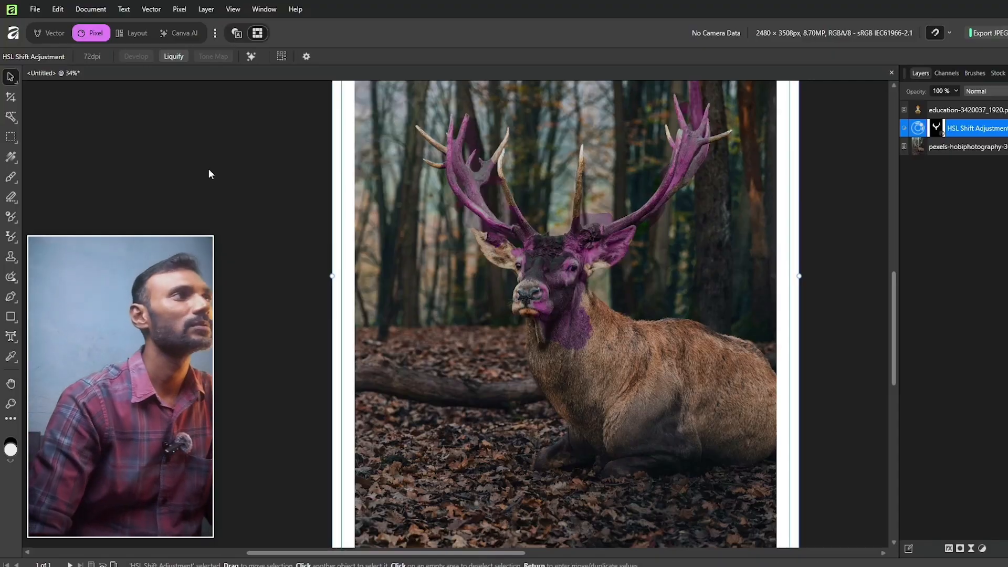
{"action": "left_click", "coordinate": [11, 117]}
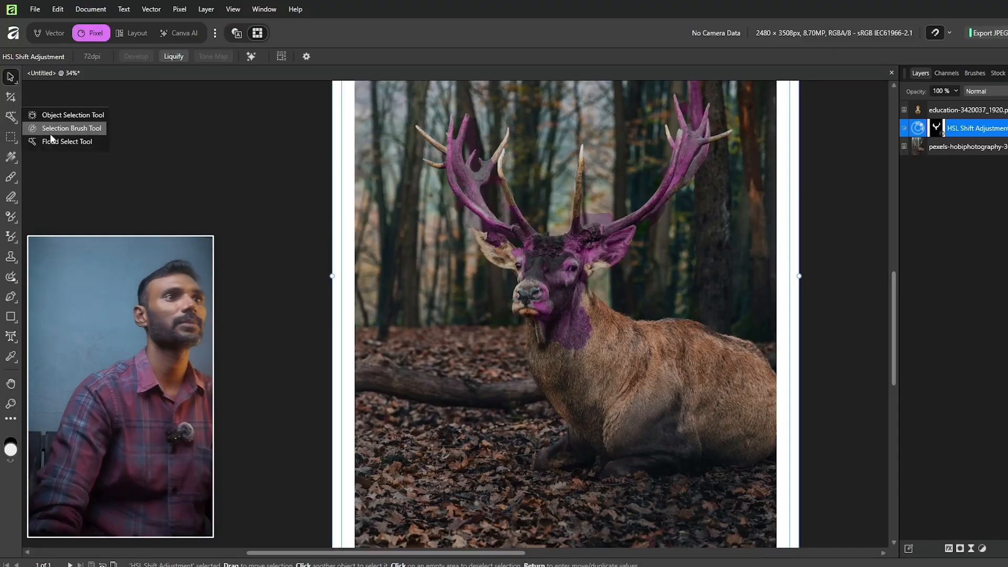
{"action": "left_click", "coordinate": [52, 128]}
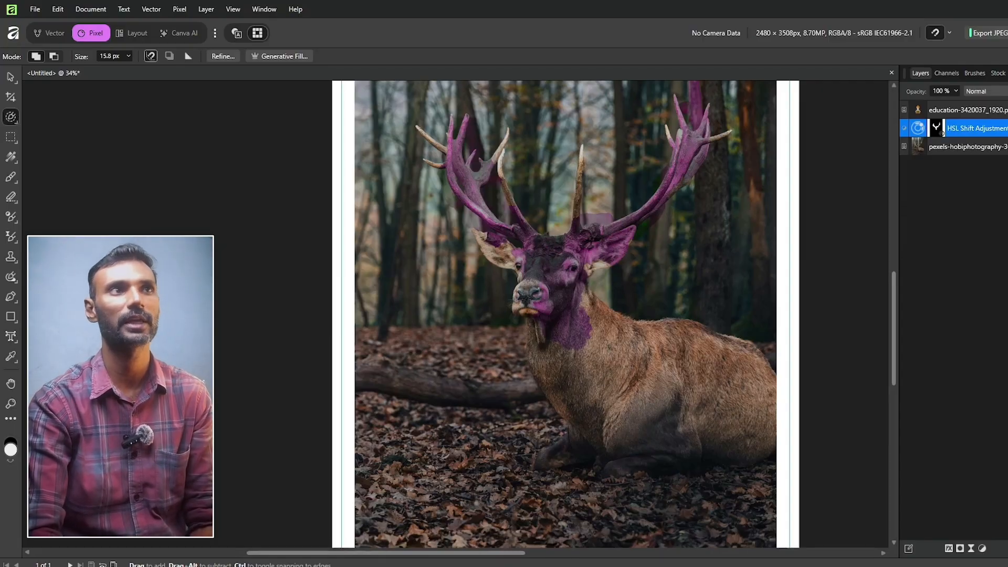
{"action": "key", "text": "ctrl+h"}
{"action": "key", "text": "ctrl+h"}
{"action": "key", "text": "ctrl+h"}
{"action": "key", "text": "ctrl+h"}
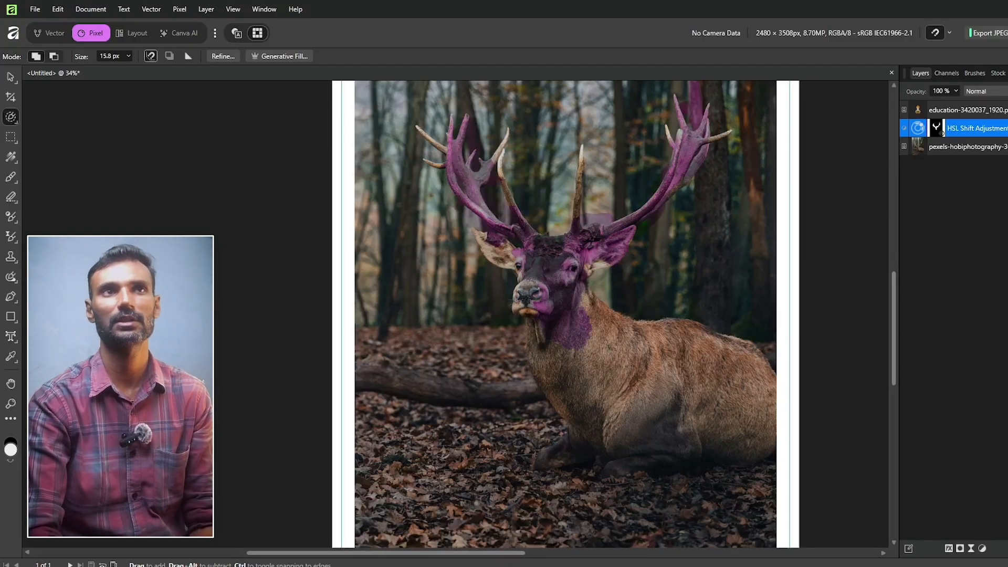
{"action": "key", "text": "ctrl+h"}
{"action": "key", "text": "ctrl+h"}
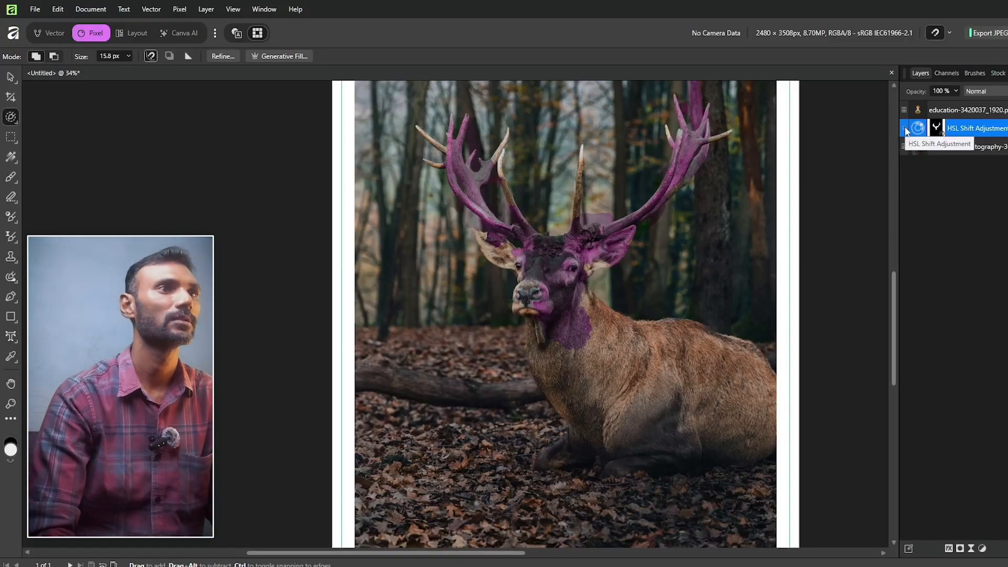
Turn off the purple HSL Shift Adjustment effect on the deer and switch to the Flood Select Tool
{"action": "key", "text": "ctrl+z"}
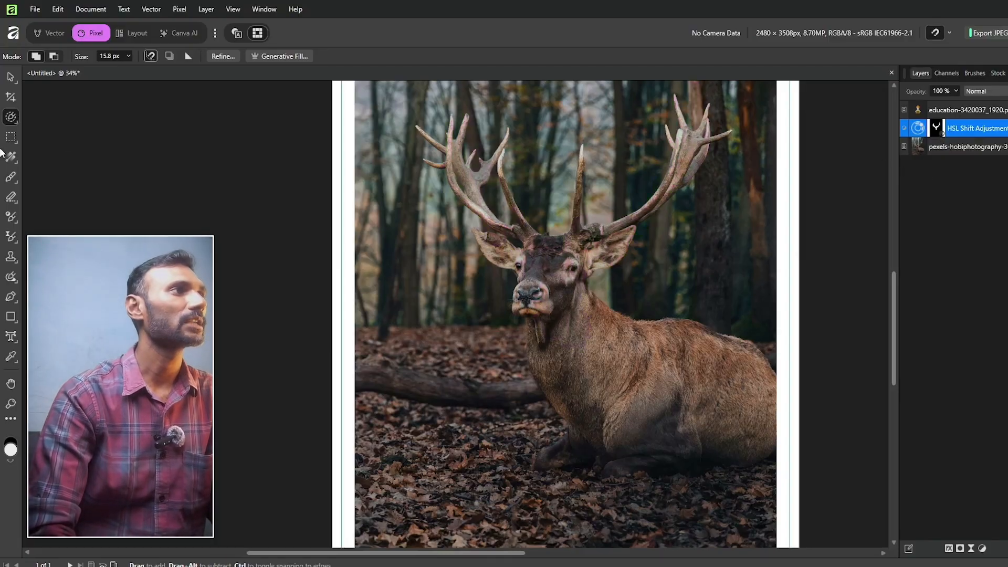
{"action": "left_click", "coordinate": [11, 121]}
{"action": "left_click", "coordinate": [53, 139]}
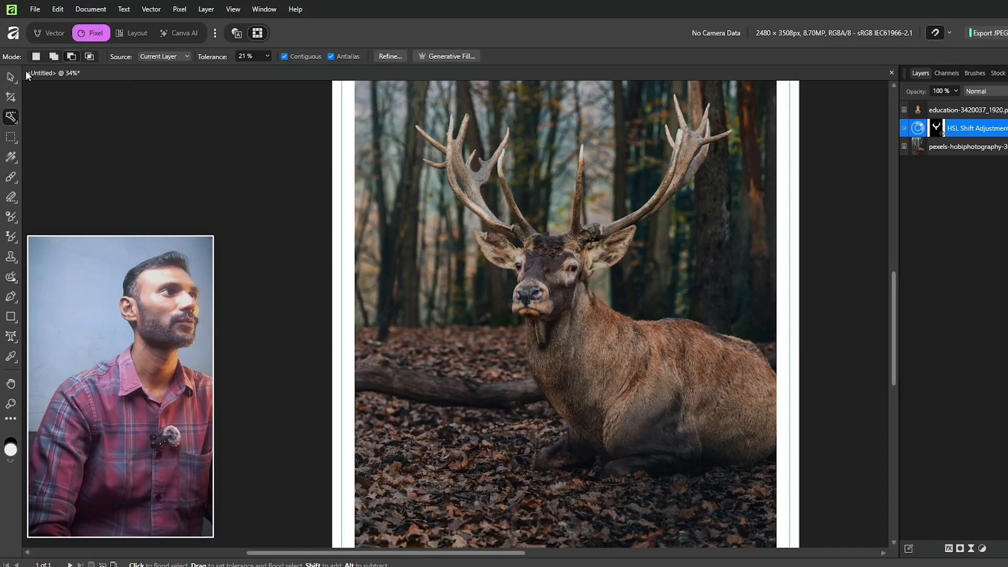
{"action": "left_click", "coordinate": [10, 124]}
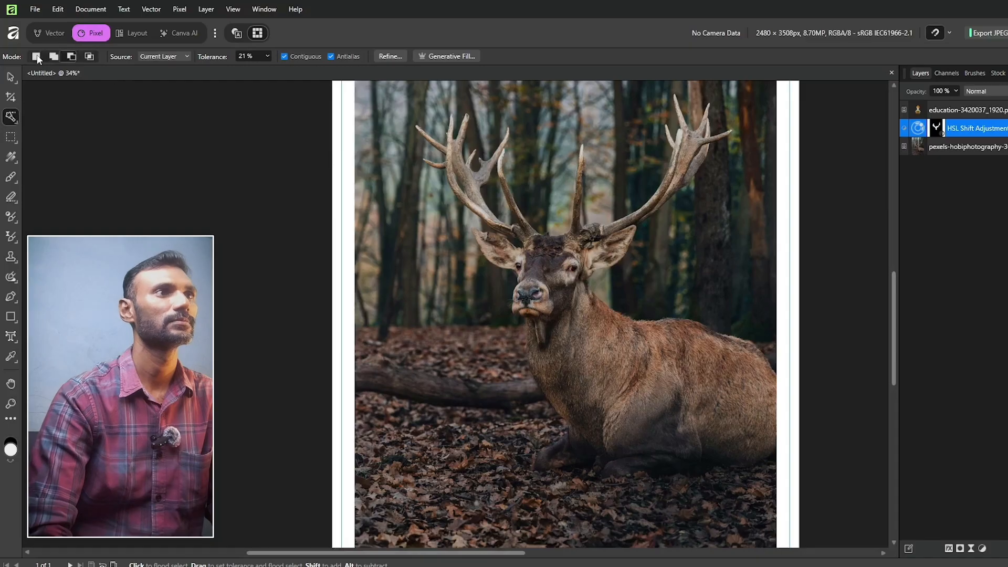
Flood-select on the HSL Shift Adjustment layer at 25% tolerance, add an area at 6%, and subtract one at 27%
{"action": "left_click_drag", "start_coordinate": [548, 324], "coordinate": [595, 387]}
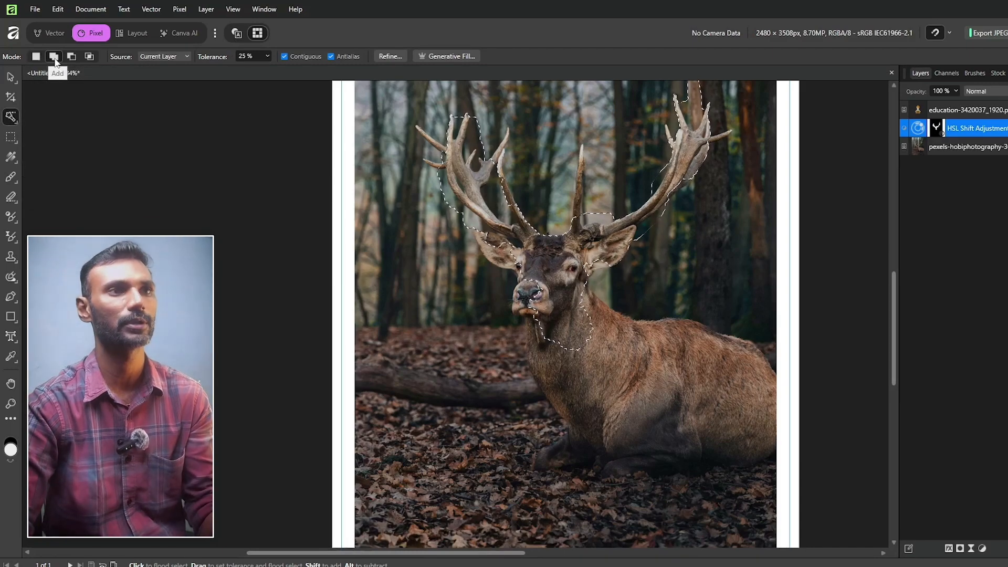
{"action": "left_click_drag", "start_coordinate": [617, 407], "coordinate": [652, 421]}
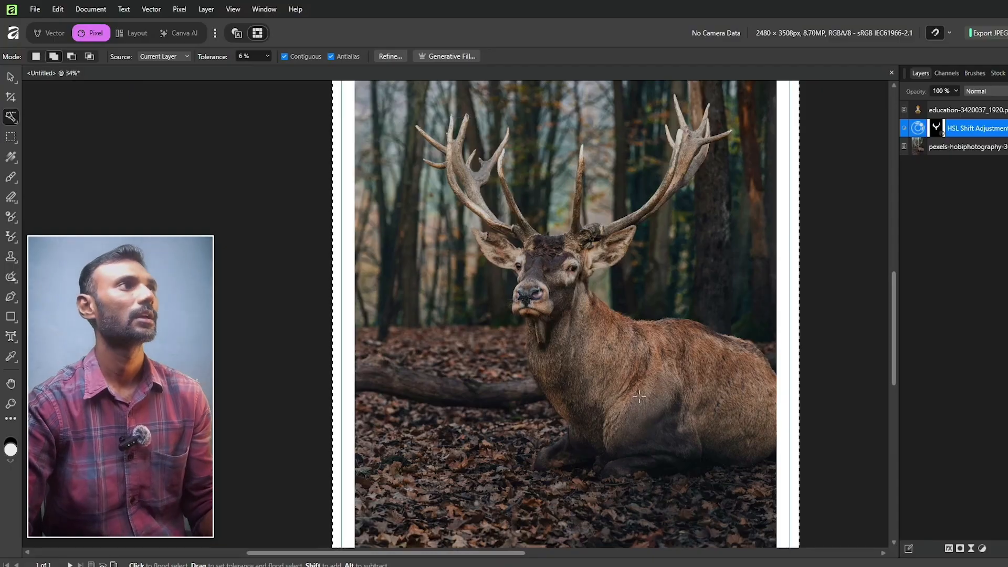
{"action": "left_click", "coordinate": [72, 56]}
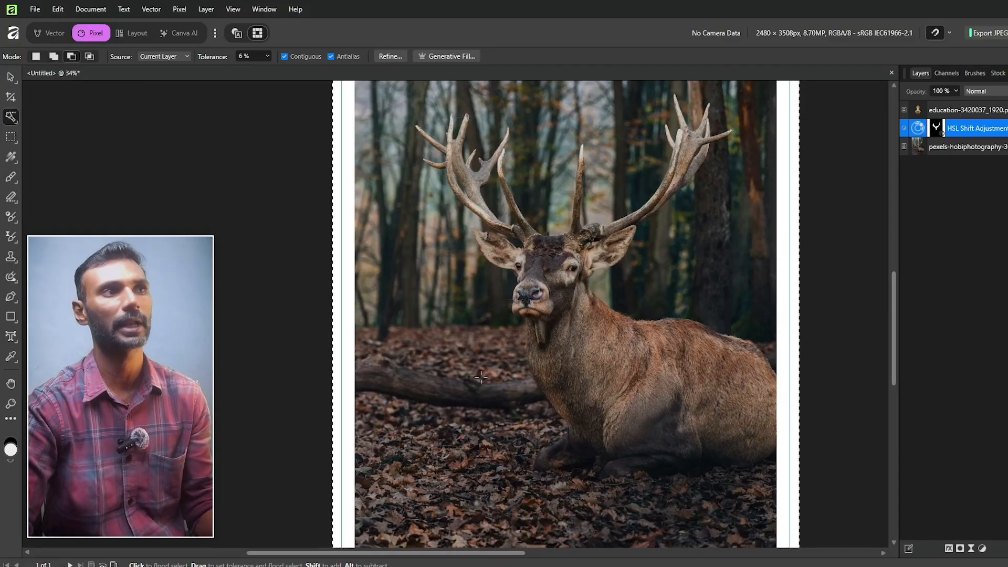
{"action": "left_click_drag", "start_coordinate": [396, 269], "coordinate": [432, 269]}
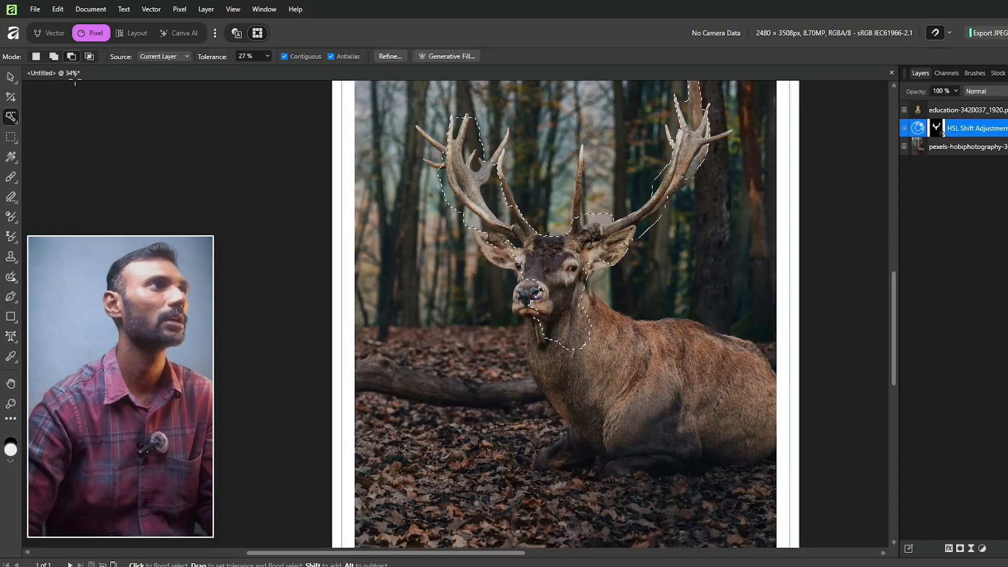
Switch to the forest deer photo layer and flood-subtract neck and face areas at 7% and 8% tolerance
{"action": "left_click", "coordinate": [176, 67]}
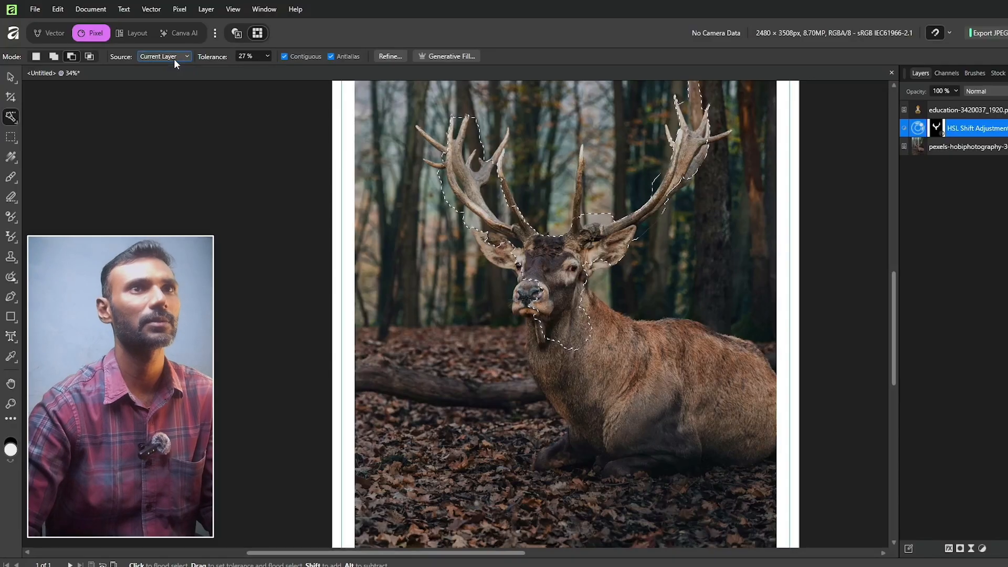
{"action": "left_click", "coordinate": [949, 149]}
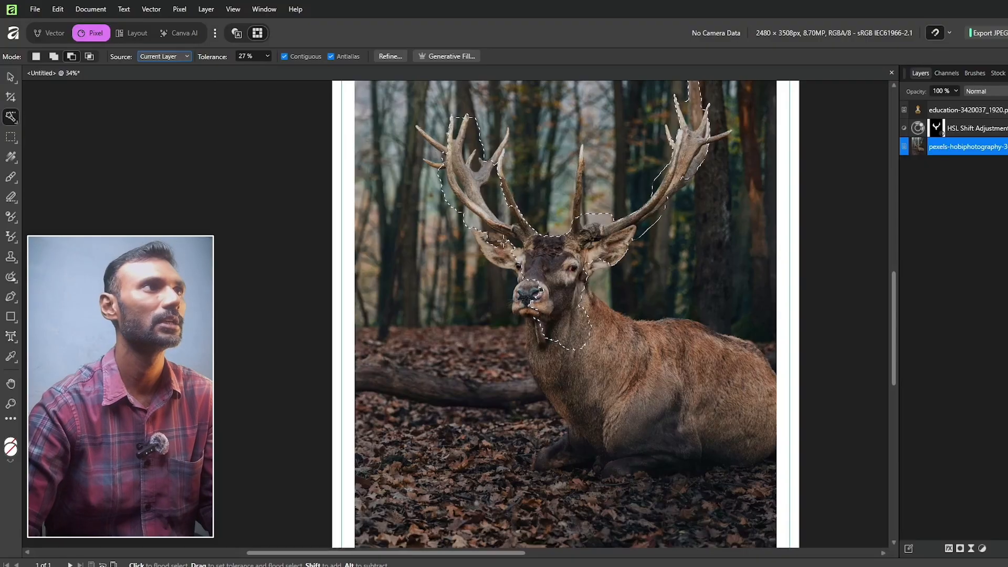
{"action": "left_click", "coordinate": [267, 57]}
{"action": "left_click_drag", "start_coordinate": [265, 69], "coordinate": [248, 68]}
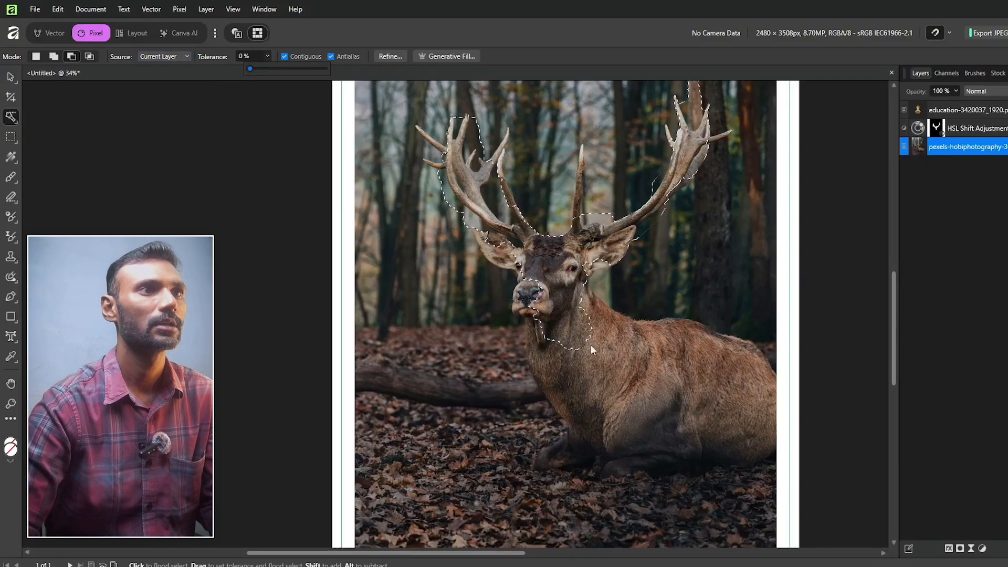
{"action": "left_click_drag", "start_coordinate": [559, 349], "coordinate": [560, 351]}
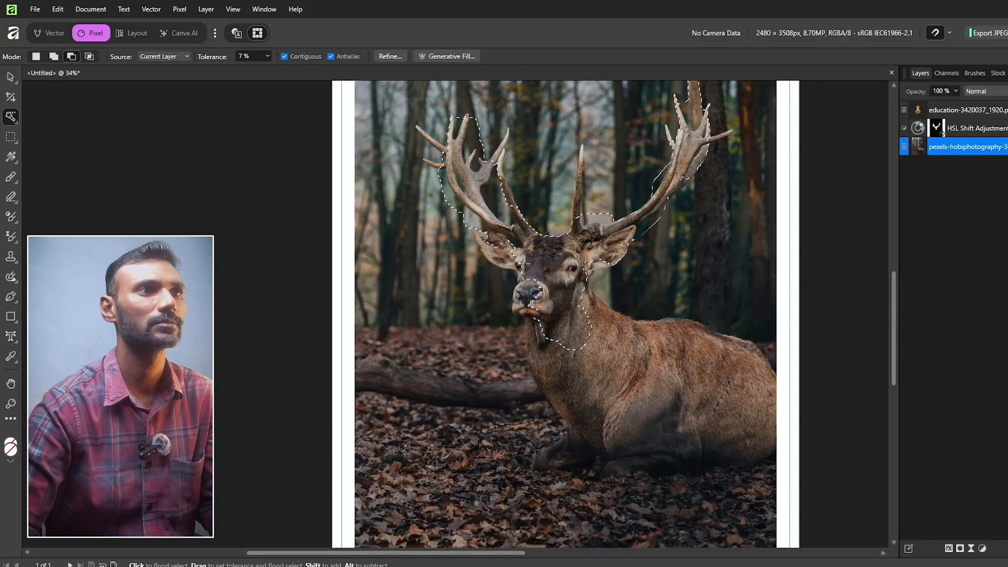
{"action": "left_click_drag", "start_coordinate": [522, 277], "coordinate": [525, 279]}
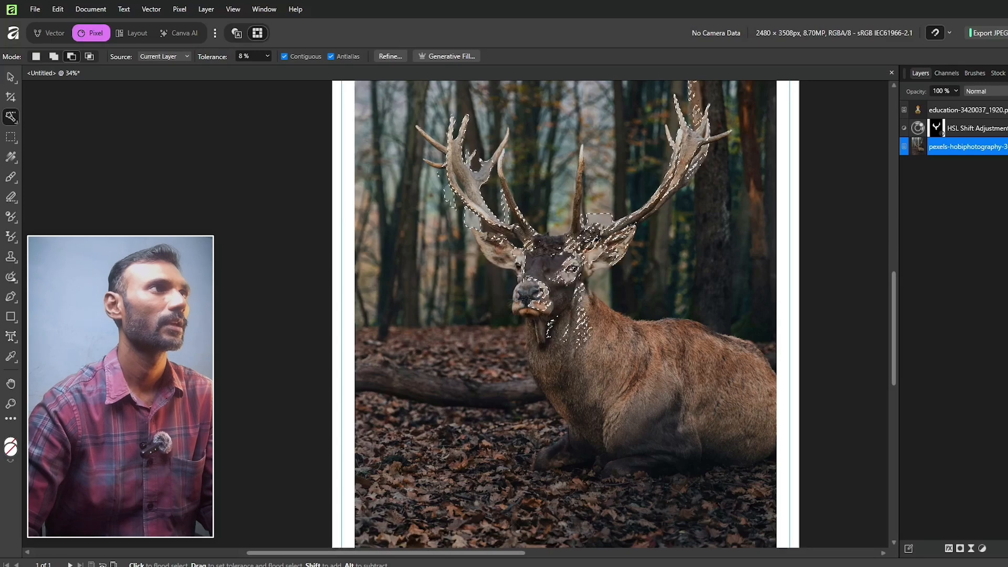
Raise the flood tolerance and subtract from the deer's selection at 20%, sampling around its neck and body
{"action": "left_click", "coordinate": [267, 57]}
{"action": "left_click_drag", "start_coordinate": [268, 68], "coordinate": [317, 70]}
{"action": "left_click_drag", "start_coordinate": [596, 278], "coordinate": [641, 415]}
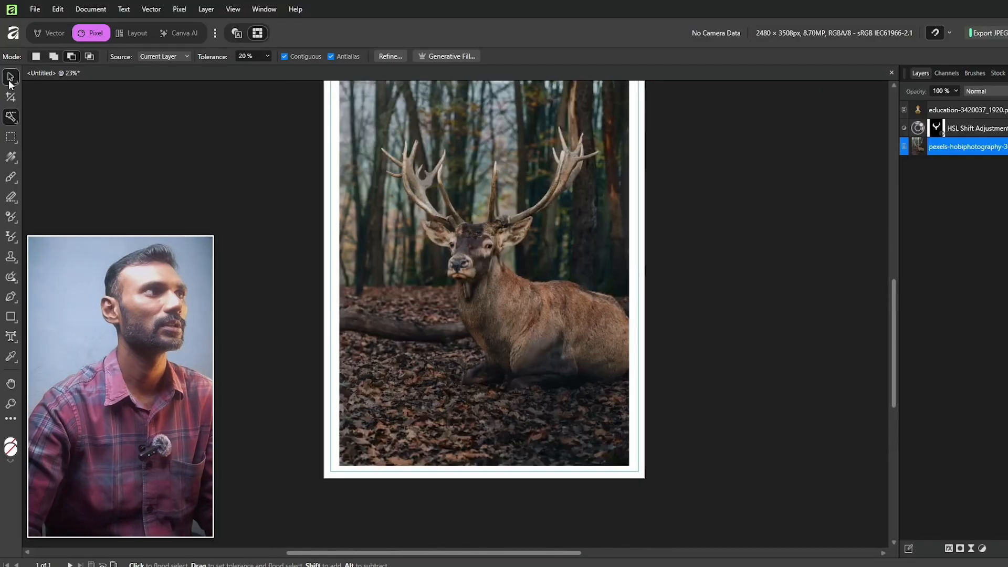
Try to pick the whole deer with the Object Selection Tool
{"action": "left_click", "coordinate": [10, 77]}
{"action": "left_click", "coordinate": [18, 120]}
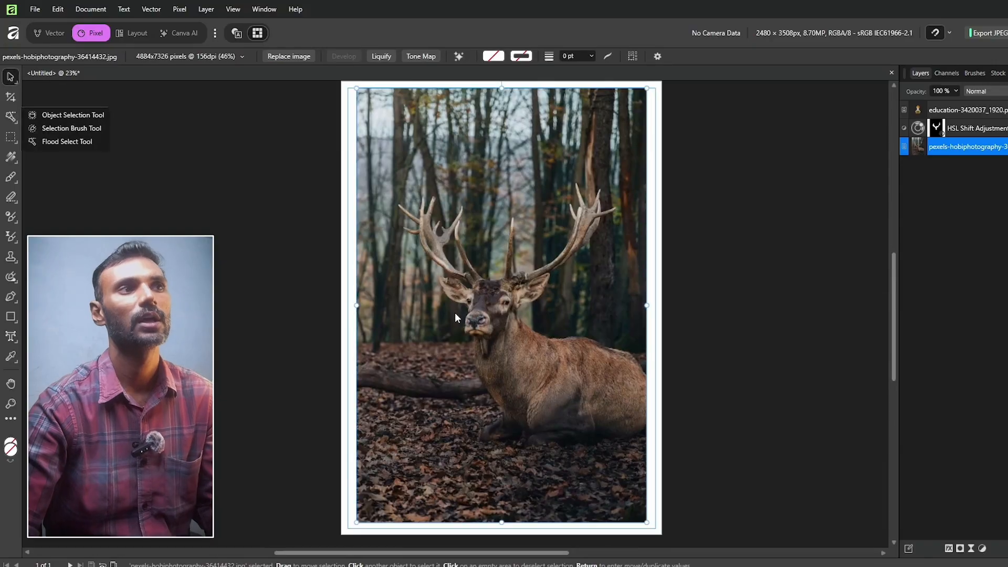
{"action": "left_click", "coordinate": [74, 115]}
{"action": "left_click", "coordinate": [503, 297]}
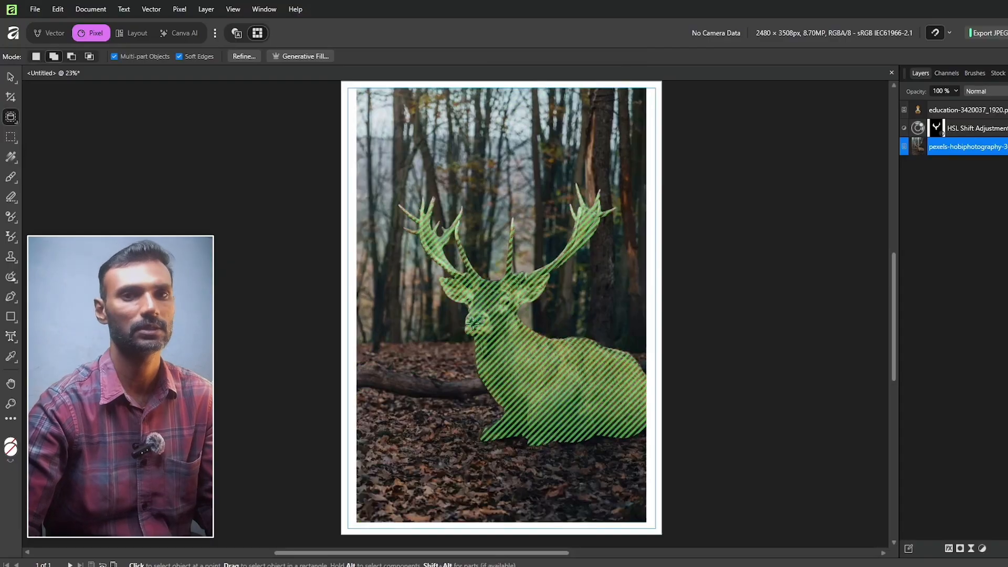
Paint freehand selection strokes over the deer's muzzle, chest and flank with the 15.8 px Selection Brush
{"action": "left_click", "coordinate": [9, 119]}
{"action": "left_click", "coordinate": [37, 129]}
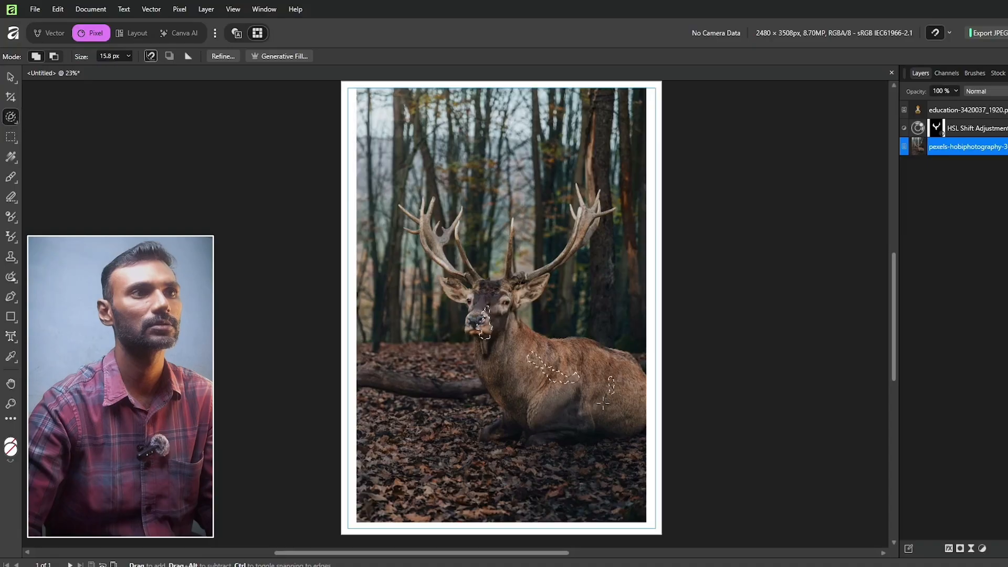
{"action": "mouse_move", "coordinate": [611, 379]}
{"action": "left_mouse_down"}
{"action": "mouse_move", "coordinate": [609, 400]}
{"action": "mouse_move", "coordinate": [577, 408]}
{"action": "left_mouse_up"}
{"action": "left_click_drag", "start_coordinate": [485, 361], "coordinate": [541, 412]}
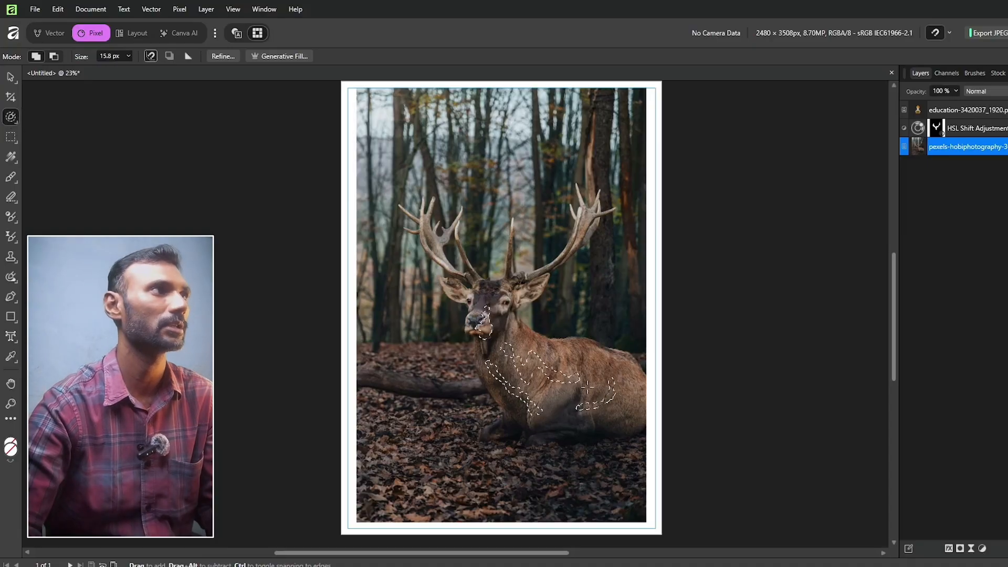
{"action": "left_click_drag", "start_coordinate": [503, 345], "coordinate": [530, 362]}
Try a flood subtraction on the brushed deer selection at 8% tolerance, and clear the selection with the Move Tool active
{"action": "left_click", "coordinate": [10, 116]}
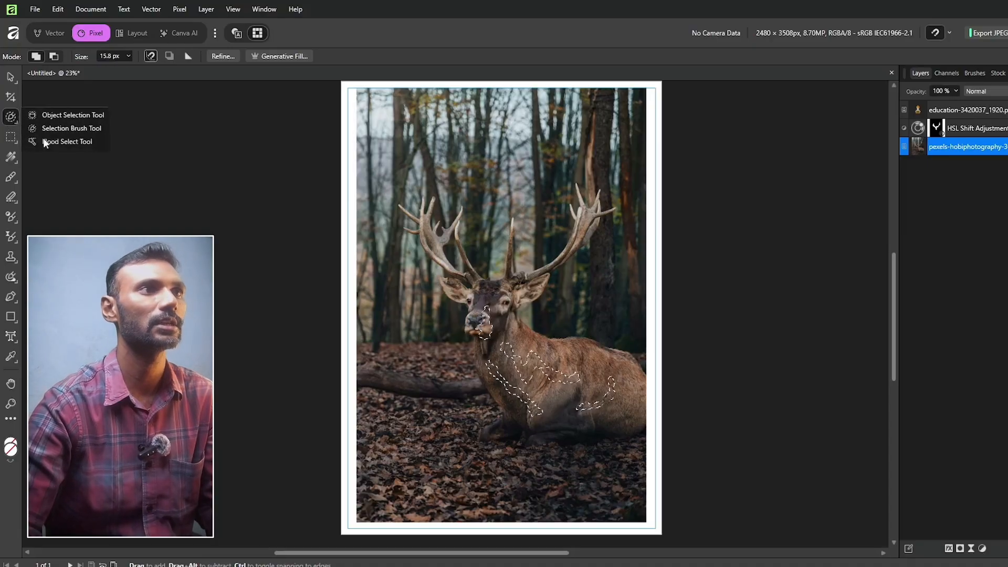
{"action": "left_click", "coordinate": [41, 140]}
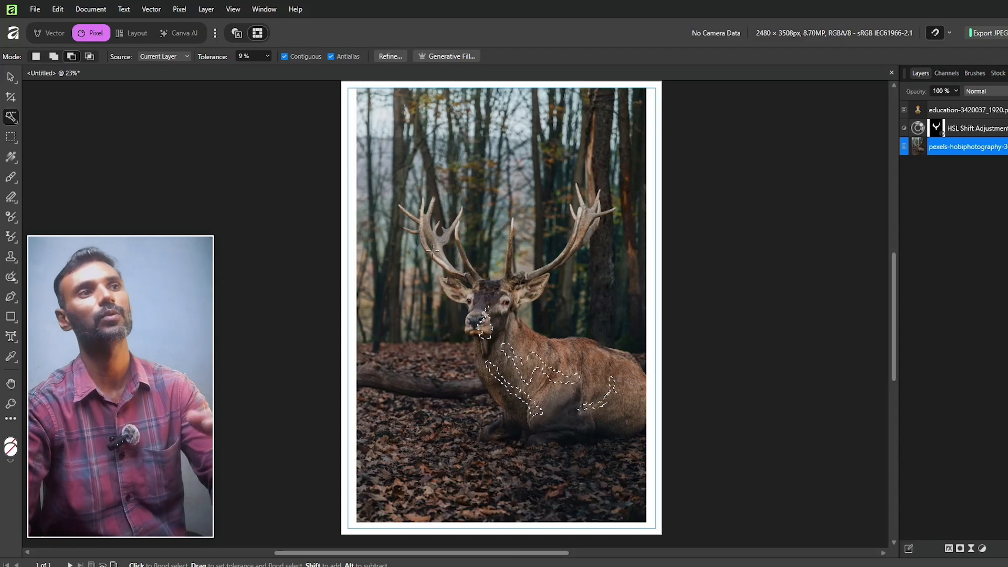
{"action": "left_click_drag", "start_coordinate": [458, 261], "coordinate": [583, 369]}
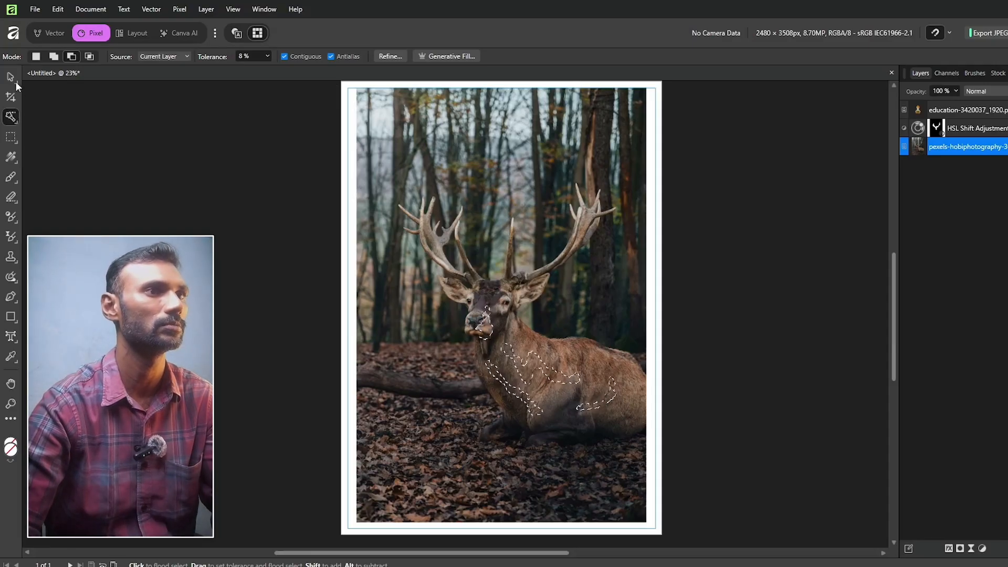
{"action": "key", "text": "v"}
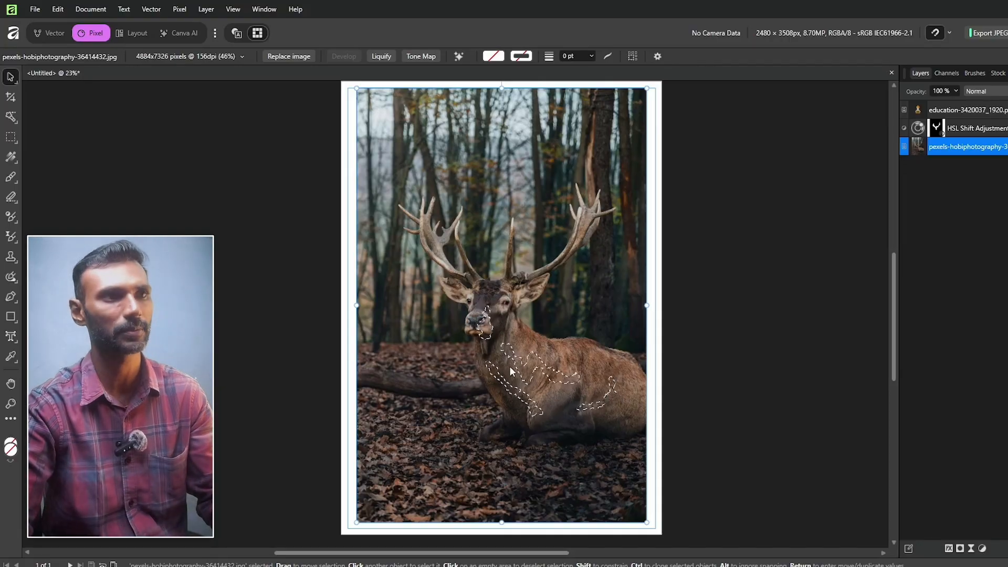
{"action": "key", "text": "ctrl+d"}
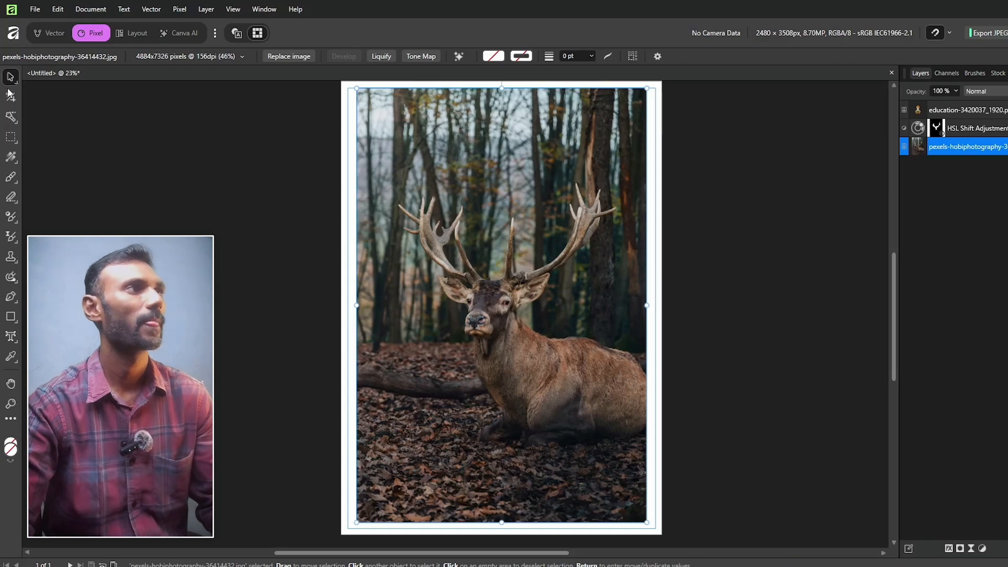
Select the area around the deer's antlers with the Rectangular Marquee Tool and duplicate it to its own layer
{"action": "left_click", "coordinate": [10, 139]}
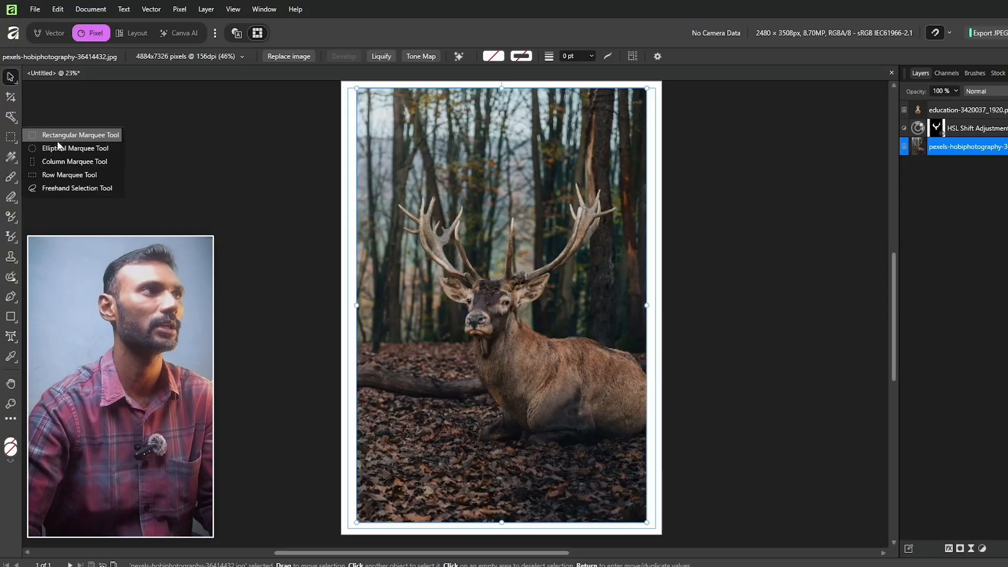
{"action": "left_click", "coordinate": [47, 161]}
{"action": "left_click", "coordinate": [11, 137]}
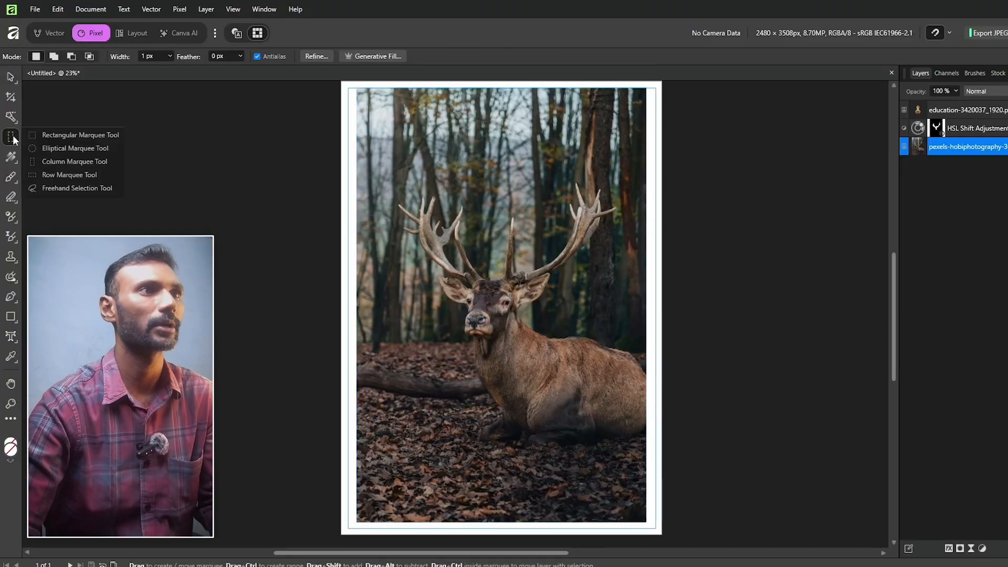
{"action": "left_click", "coordinate": [58, 136]}
{"action": "left_click_drag", "start_coordinate": [475, 293], "coordinate": [620, 288]}
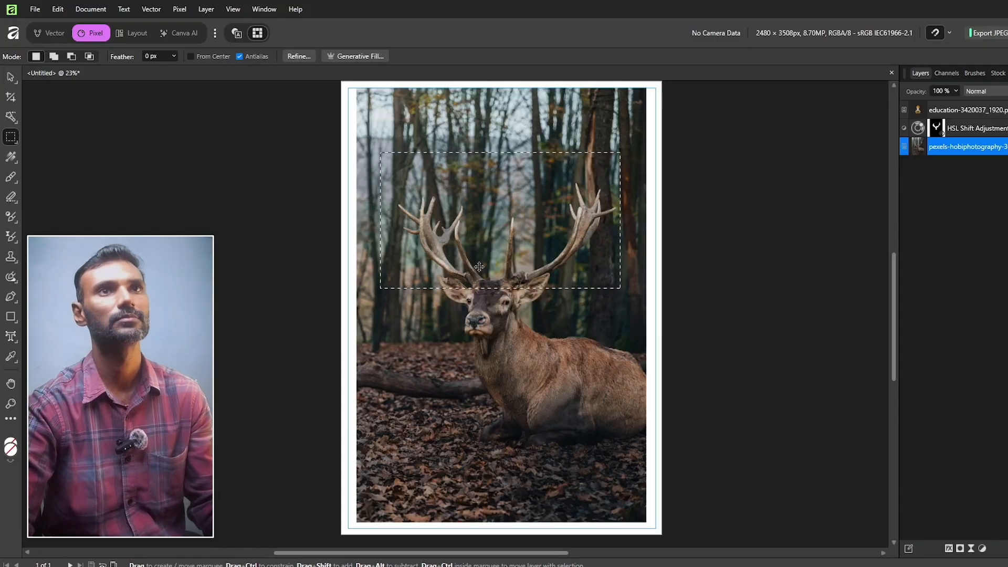
{"action": "key", "text": "ctrl+j"}
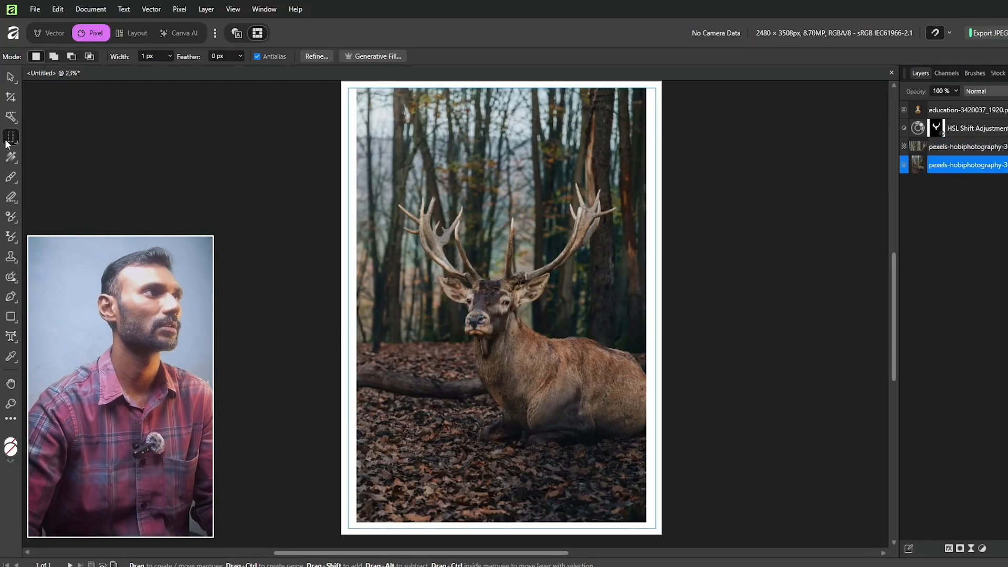
Draw a circular marquee from its centre and move it over the deer's head
{"action": "left_click", "coordinate": [7, 143]}
{"action": "left_click", "coordinate": [68, 149]}
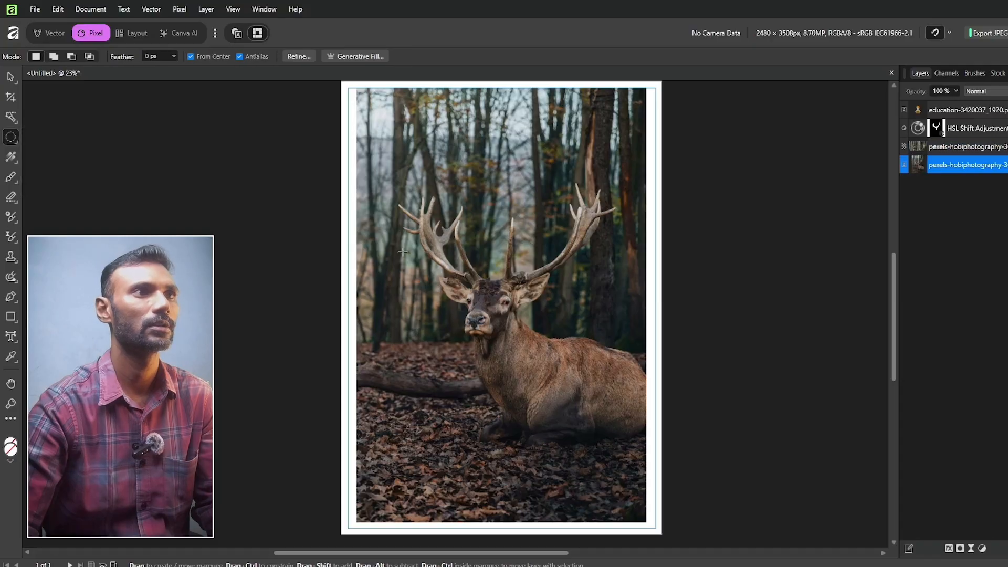
{"action": "mouse_move", "coordinate": [519, 345]}
{"action": "left_mouse_down"}
{"action": "mouse_move", "coordinate": [499, 315]}
{"action": "mouse_move", "coordinate": [507, 329]}
{"action": "left_mouse_up"}
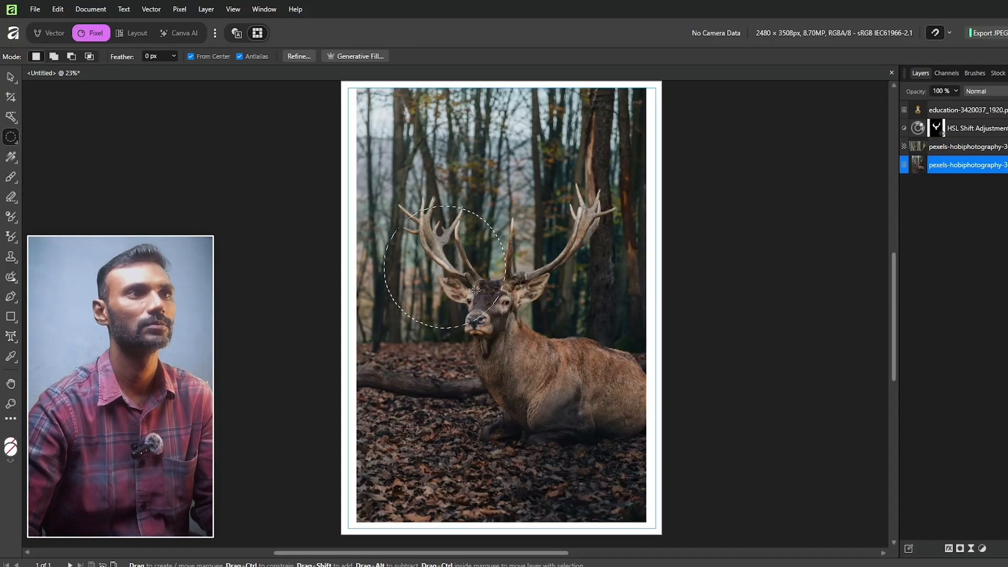
{"action": "left_click_drag", "start_coordinate": [446, 254], "coordinate": [488, 294]}
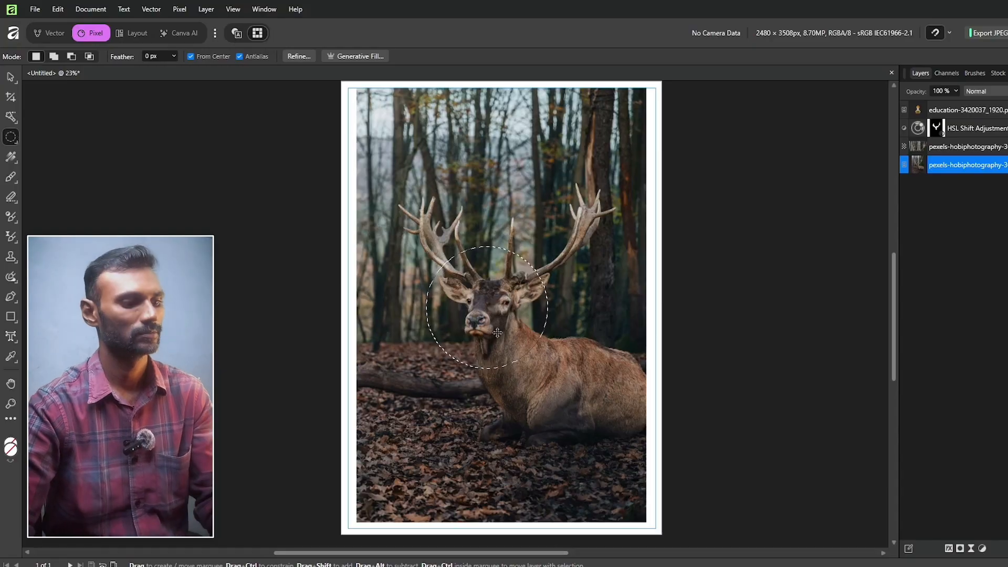
Duplicate the circled head area to its own layer, view it isolated from the photo, and restore the full view
{"action": "key", "text": "ctrl+j"}
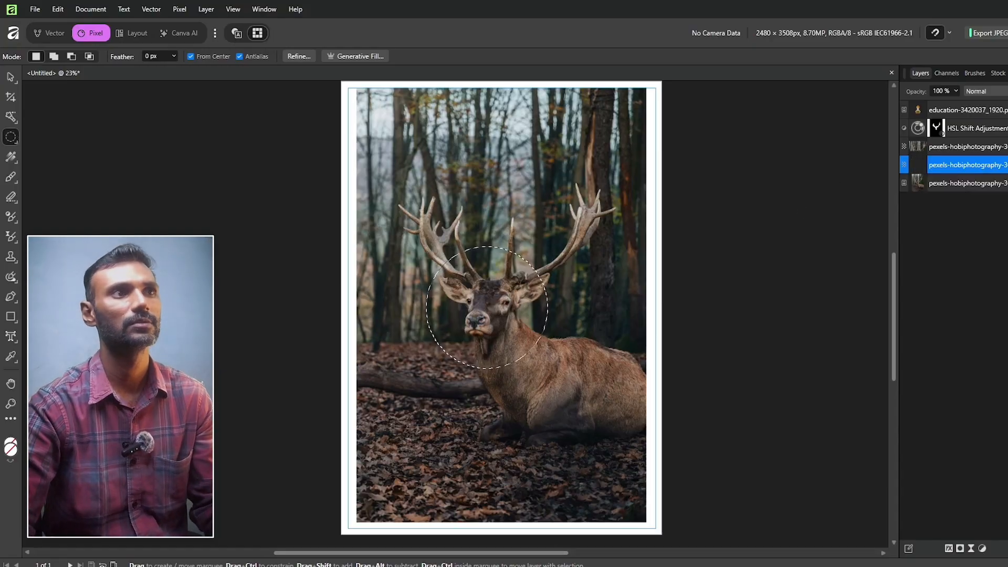
{"action": "left_click", "coordinate": [1006, 183]}
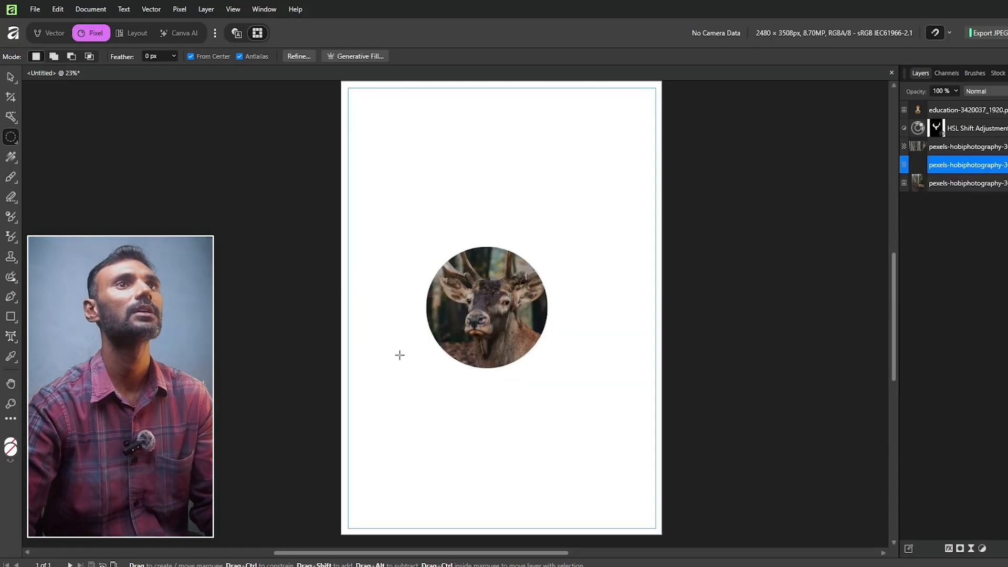
{"action": "key", "text": "ctrl+z"}
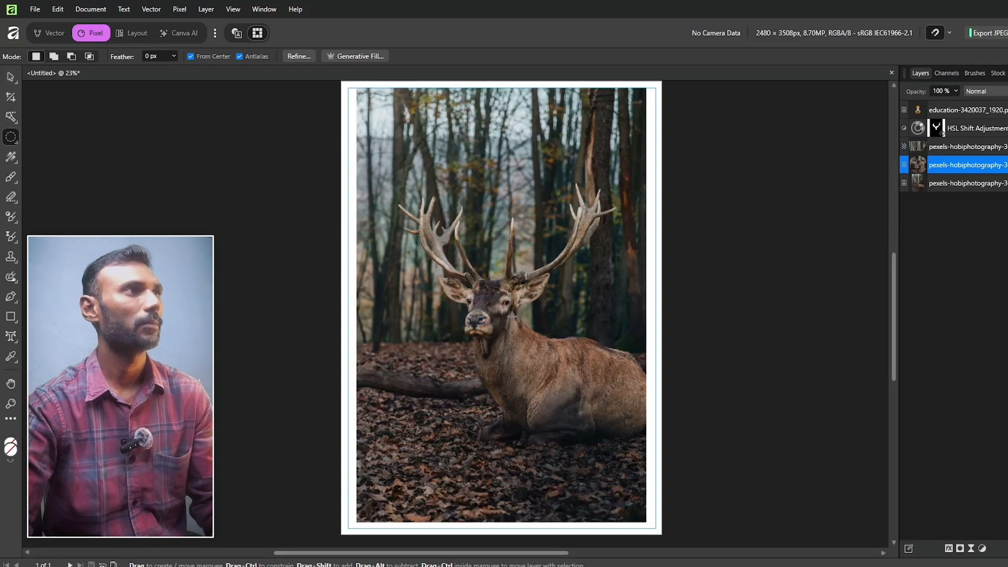
Outline the whole deer, including its antlers, with the Freehand Selection Tool on the original photo layer
{"action": "key", "text": "v"}
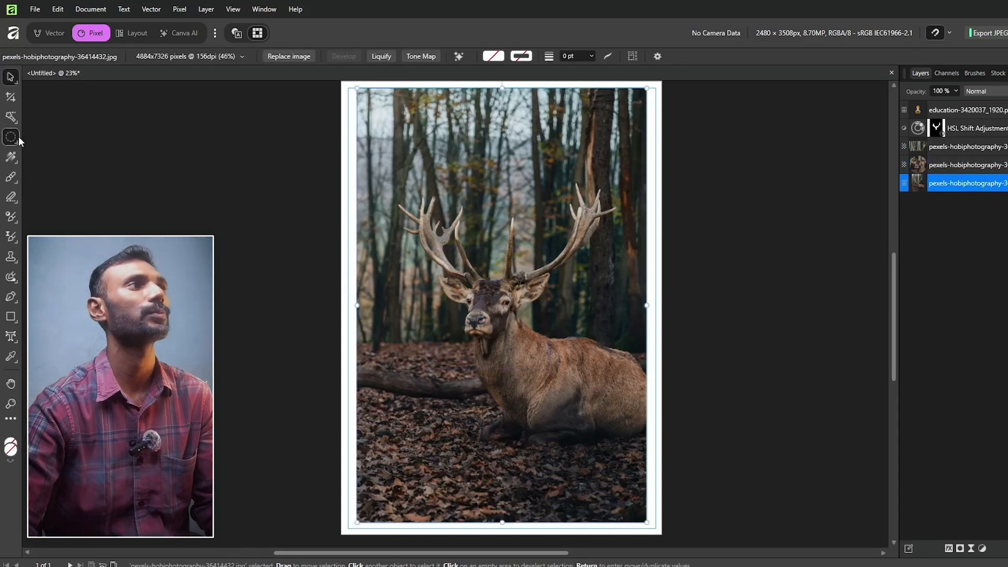
{"action": "mouse_move", "coordinate": [18, 137]}
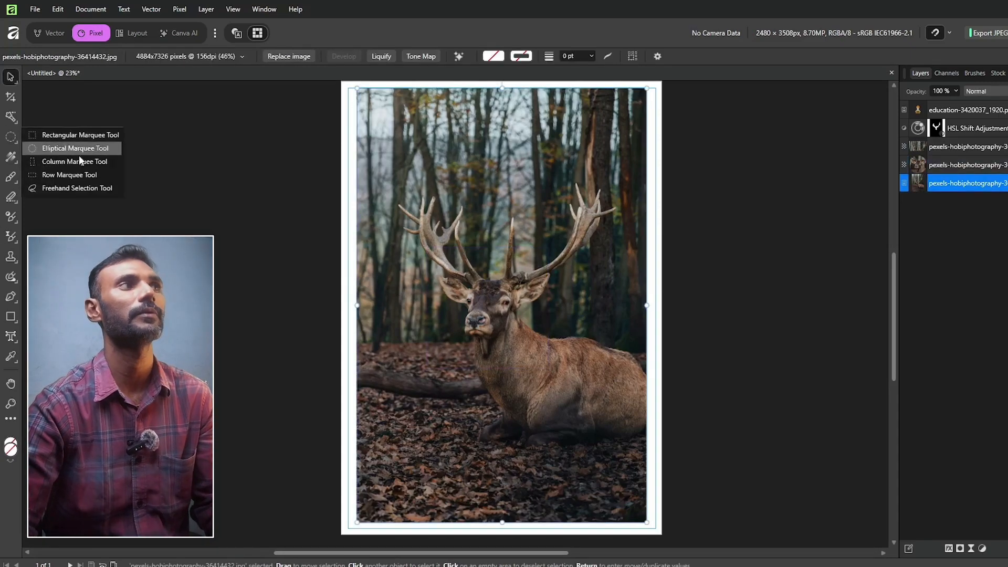
{"action": "left_click", "coordinate": [71, 190]}
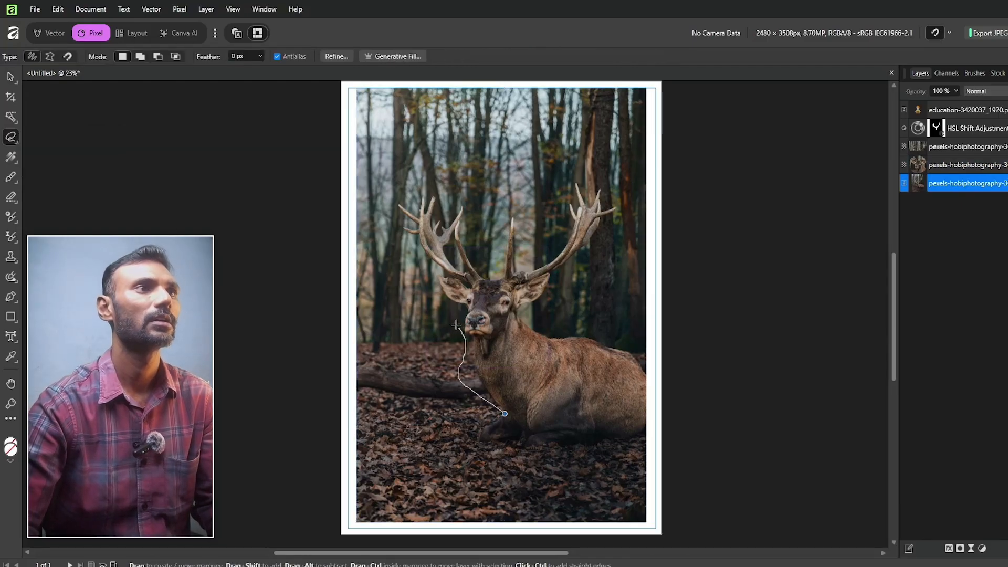
{"action": "mouse_move", "coordinate": [400, 240]}
{"action": "left_mouse_down"}
{"action": "mouse_move", "coordinate": [402, 200]}
{"action": "mouse_move", "coordinate": [464, 227]}
{"action": "left_mouse_up"}
{"action": "left_click_drag", "start_coordinate": [565, 191], "coordinate": [608, 271]}
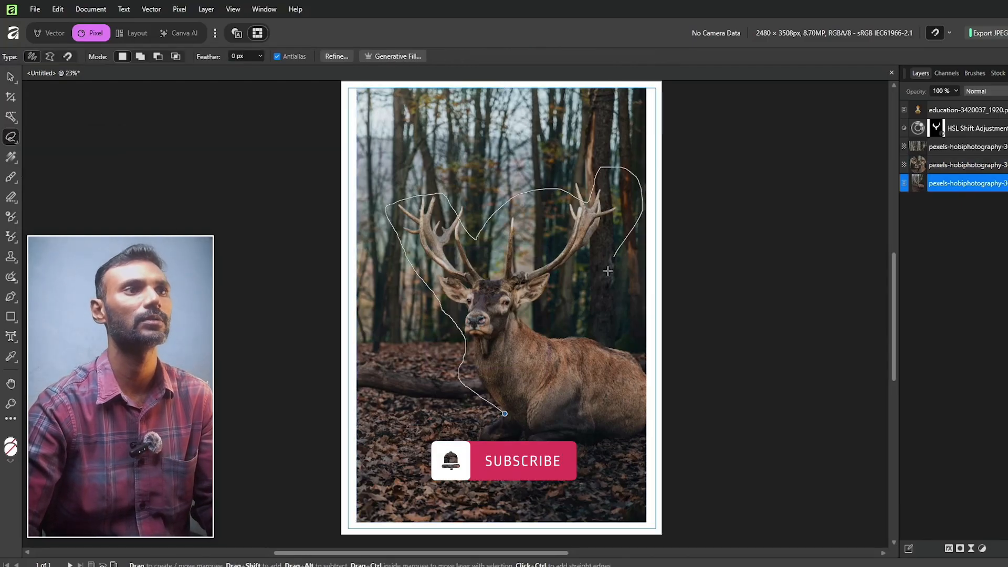
{"action": "left_click_drag", "start_coordinate": [629, 438], "coordinate": [544, 439]}
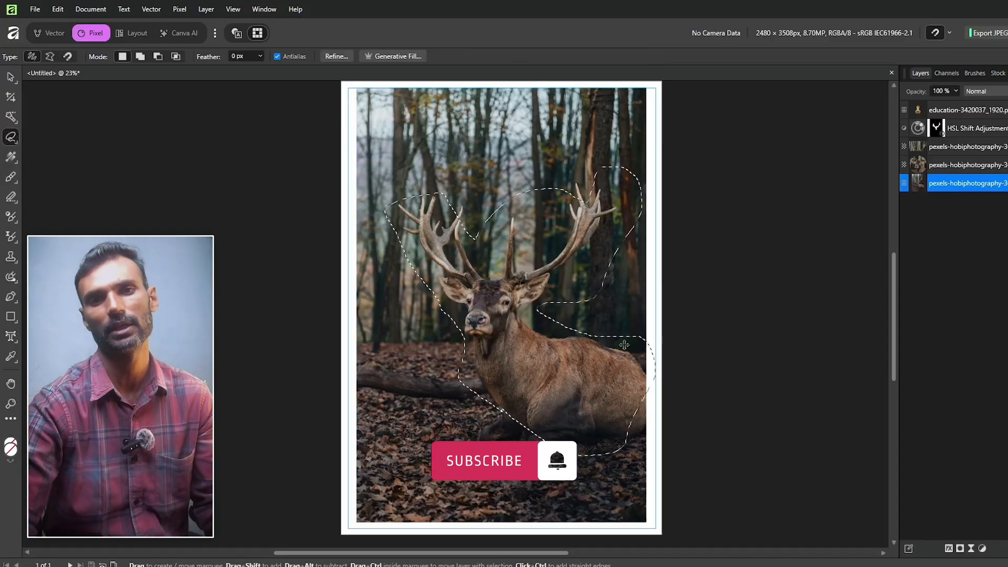
Open Refine Selection for the freehand deer outline and apply it with Matte edges enabled and Selection as the output
{"action": "left_click", "coordinate": [13, 140]}
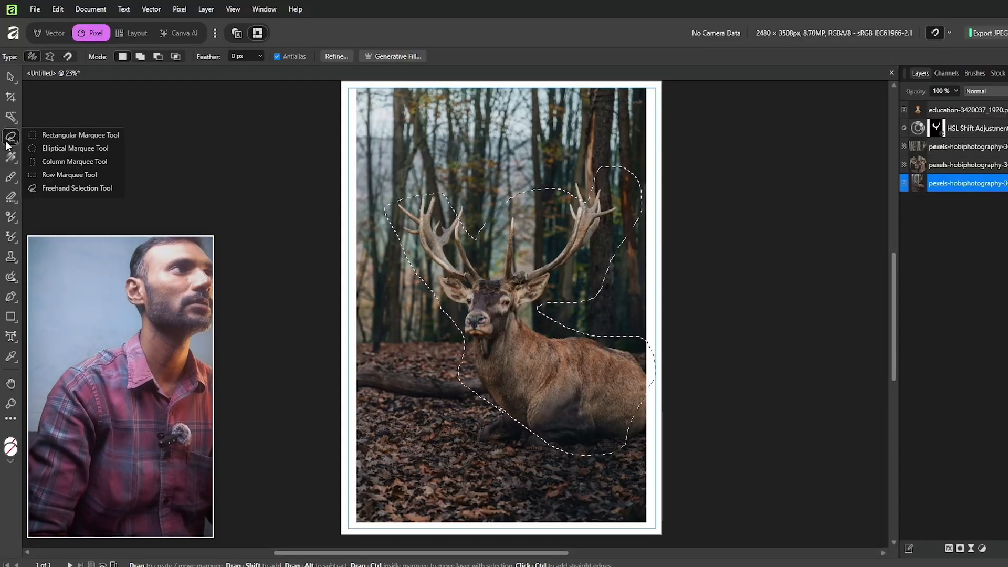
{"action": "left_click", "coordinate": [324, 55]}
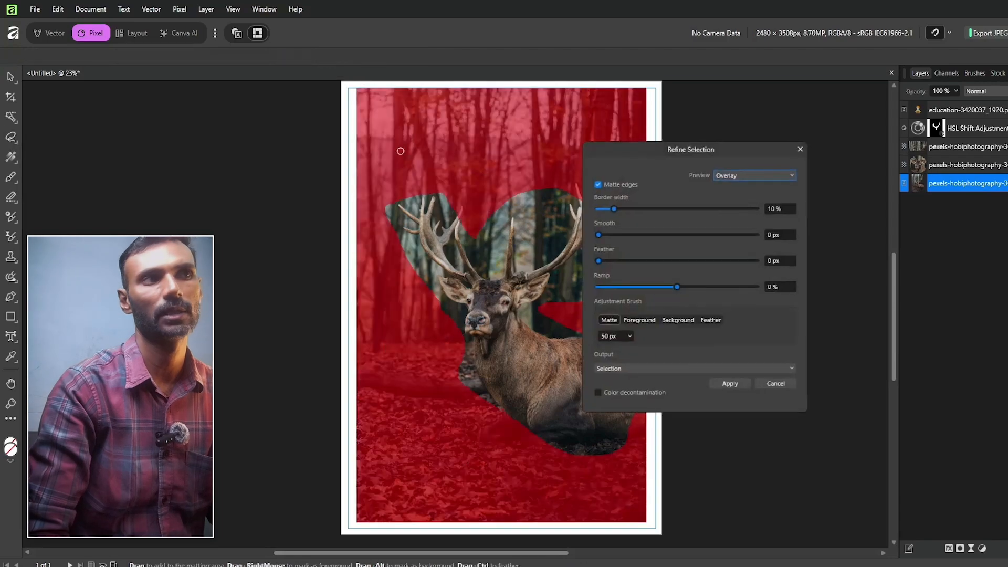
{"action": "left_click", "coordinate": [727, 383]}
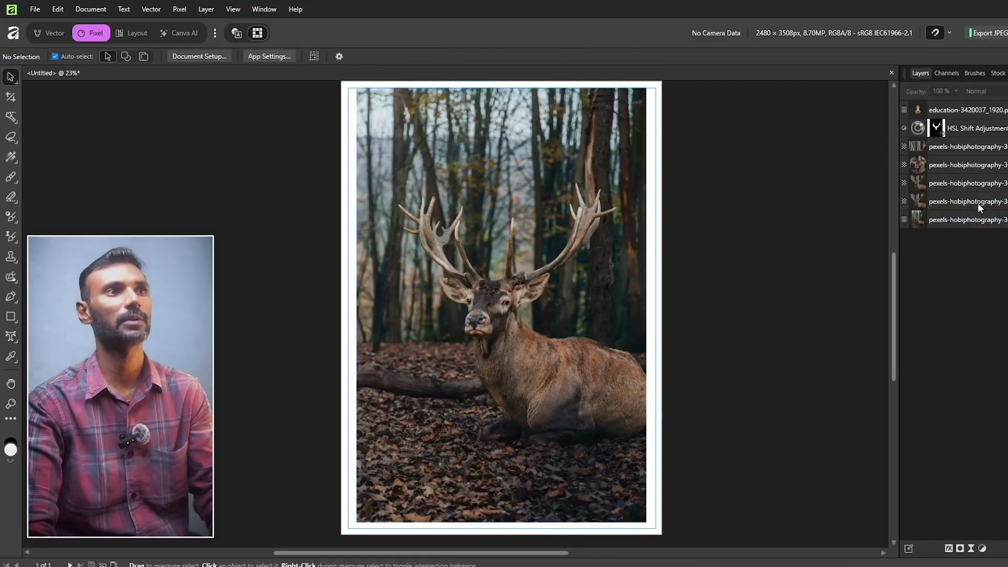
Delete the marquee and freehand copy layers and the HSL Shift Adjustment above the deer photo
{"action": "left_click", "coordinate": [945, 202]}
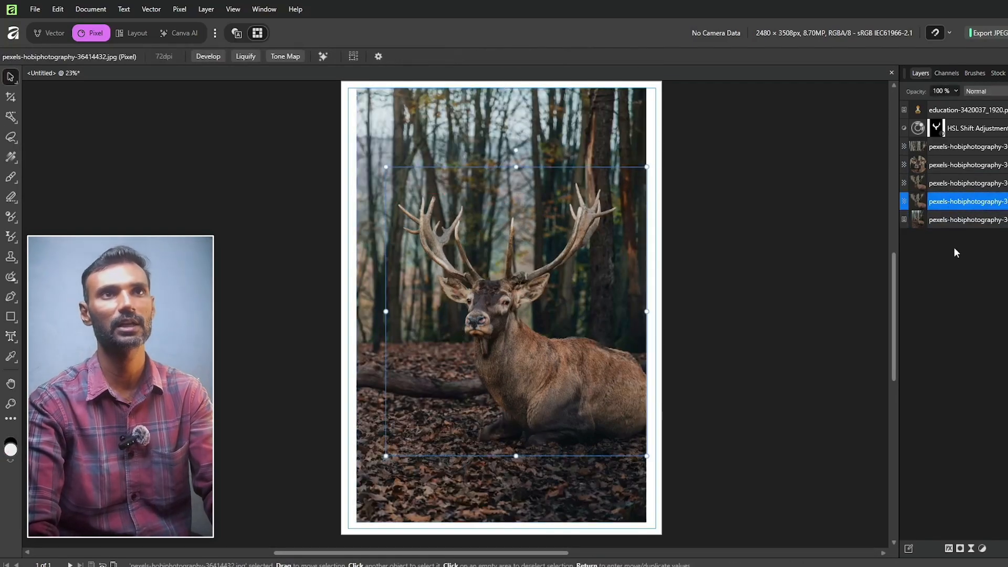
{"action": "key", "text": "Delete"}
{"action": "left_click", "coordinate": [969, 185]}
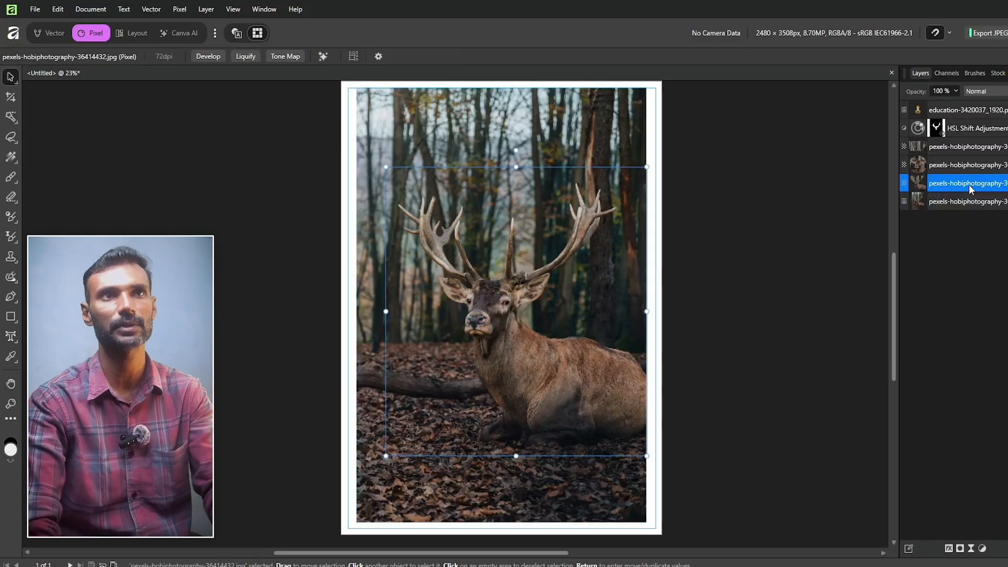
{"action": "key", "text": "Delete"}
{"action": "left_click", "coordinate": [966, 166]}
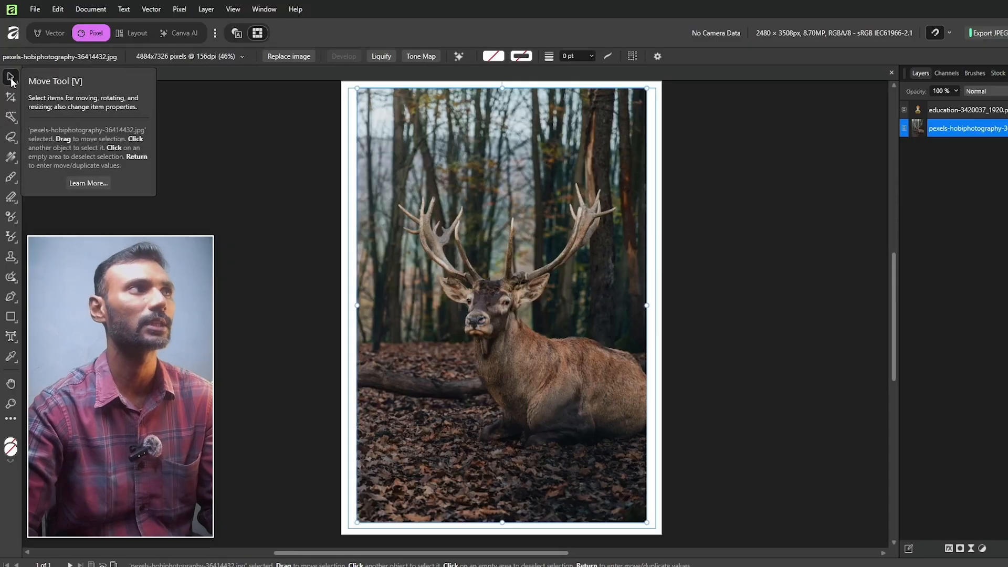
{"action": "right_click", "coordinate": [13, 120]}
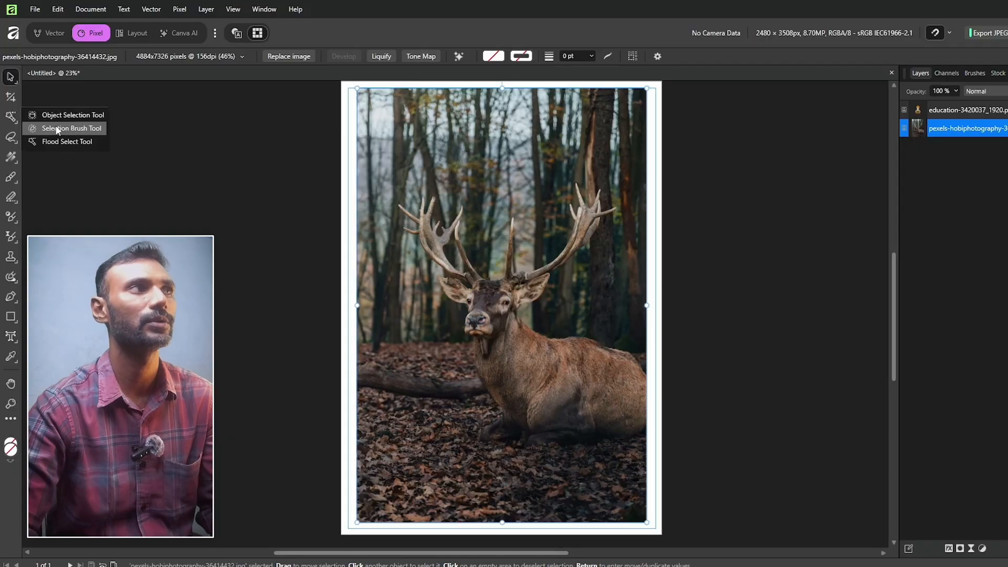
{"action": "right_click", "coordinate": [17, 140]}
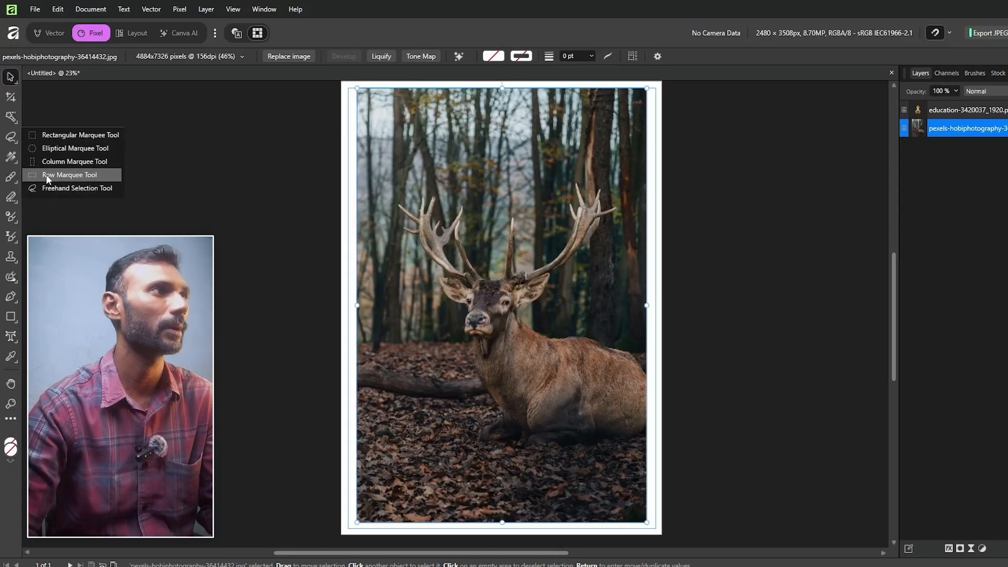
Apply a linear gradient with the Fill Tool diagonally across the deer photo from upper left to lower right, and select its start stop
{"action": "right_click", "coordinate": [10, 159]}
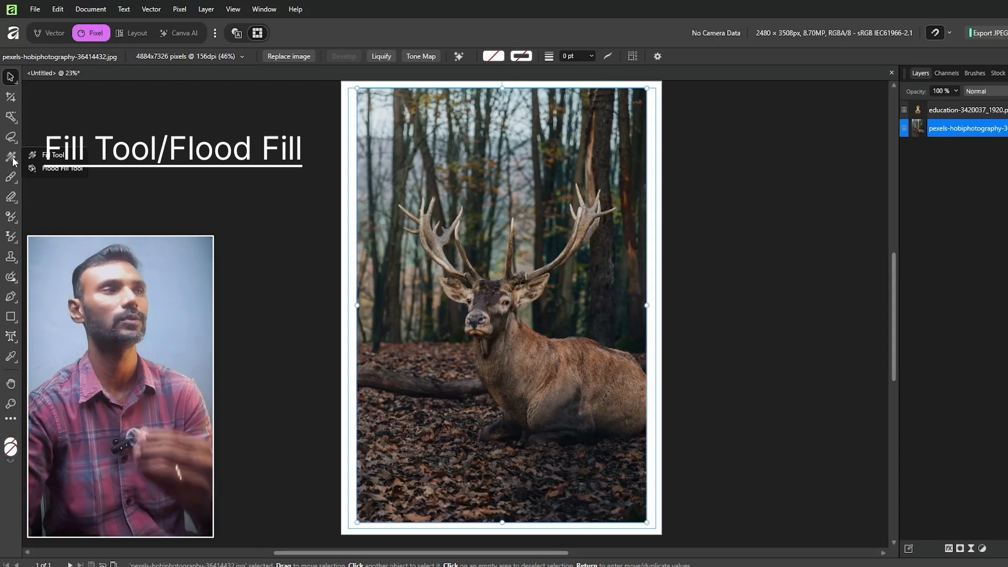
{"action": "left_click", "coordinate": [72, 154]}
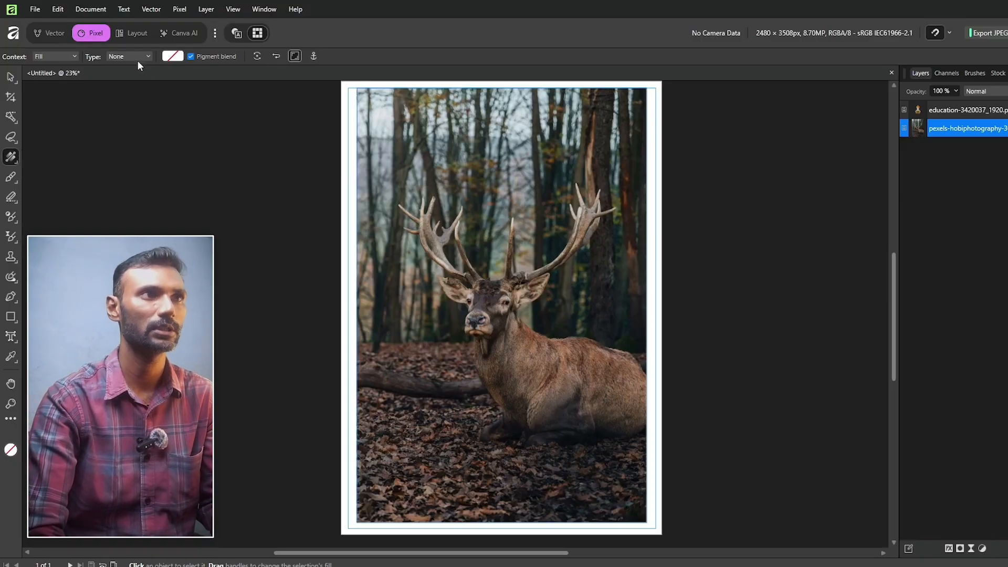
{"action": "left_click_drag", "start_coordinate": [376, 130], "coordinate": [596, 470]}
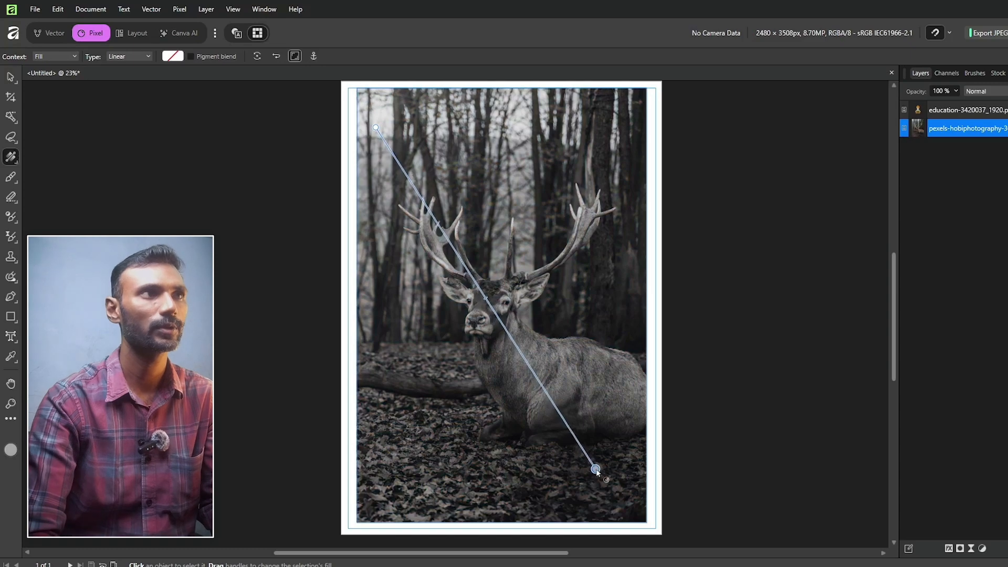
{"action": "left_click", "coordinate": [375, 128]}
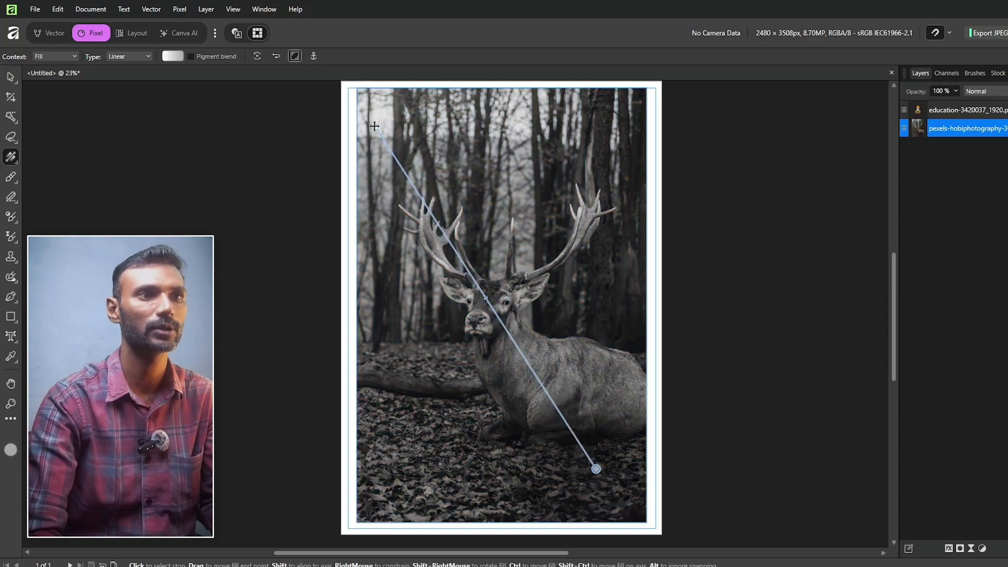
{"action": "left_click", "coordinate": [597, 469]}
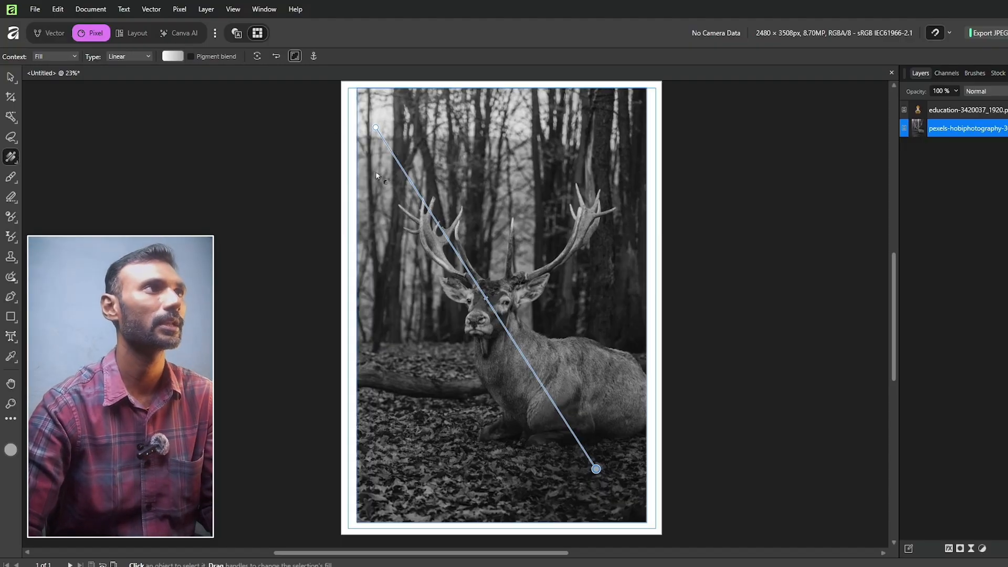
{"action": "left_click", "coordinate": [375, 128]}
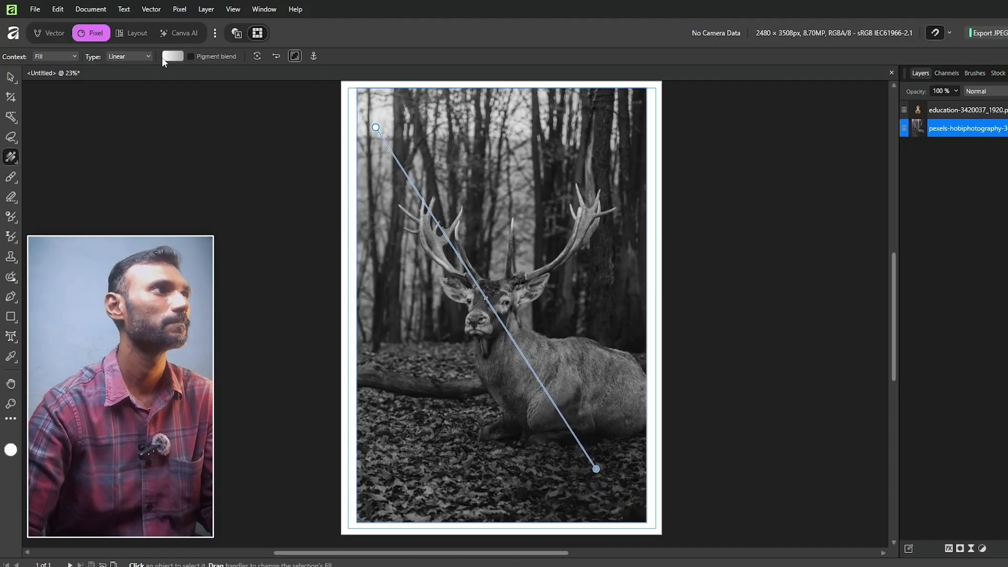
Examine the Fill Tool's context and fill type options, and open the gradient's colour settings
{"action": "left_click", "coordinate": [47, 57]}
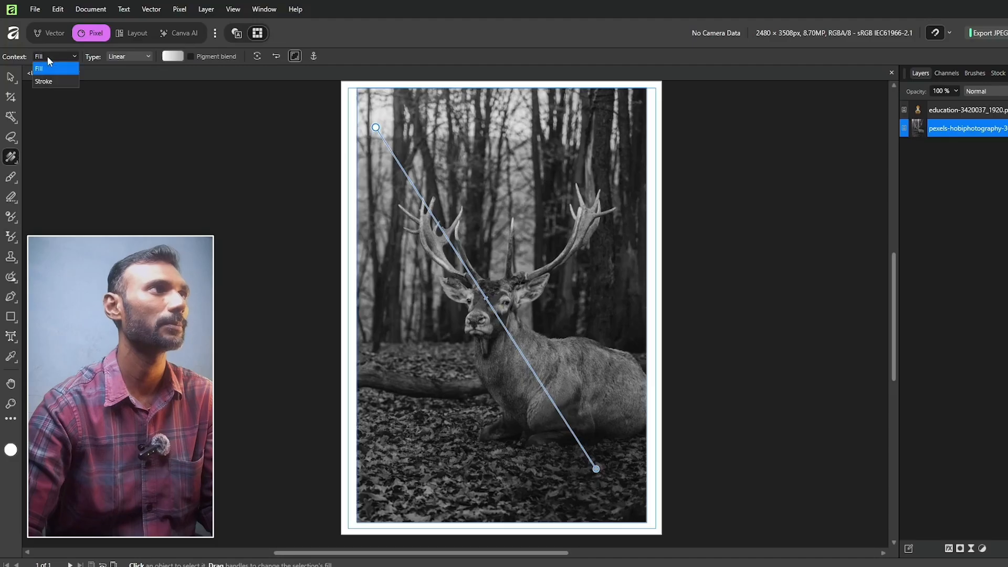
{"action": "left_click", "coordinate": [47, 56]}
{"action": "left_click", "coordinate": [127, 56]}
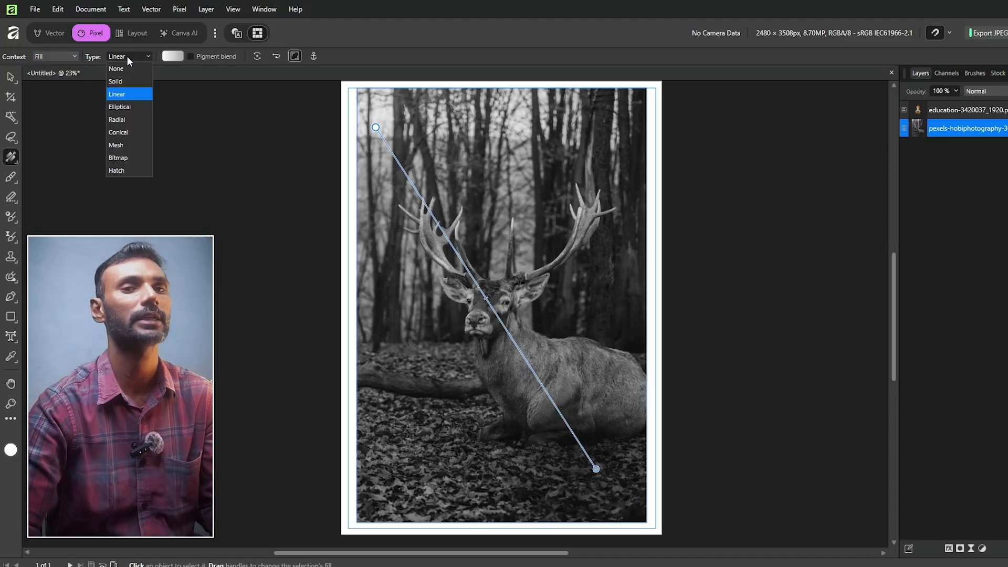
{"action": "left_click", "coordinate": [127, 55]}
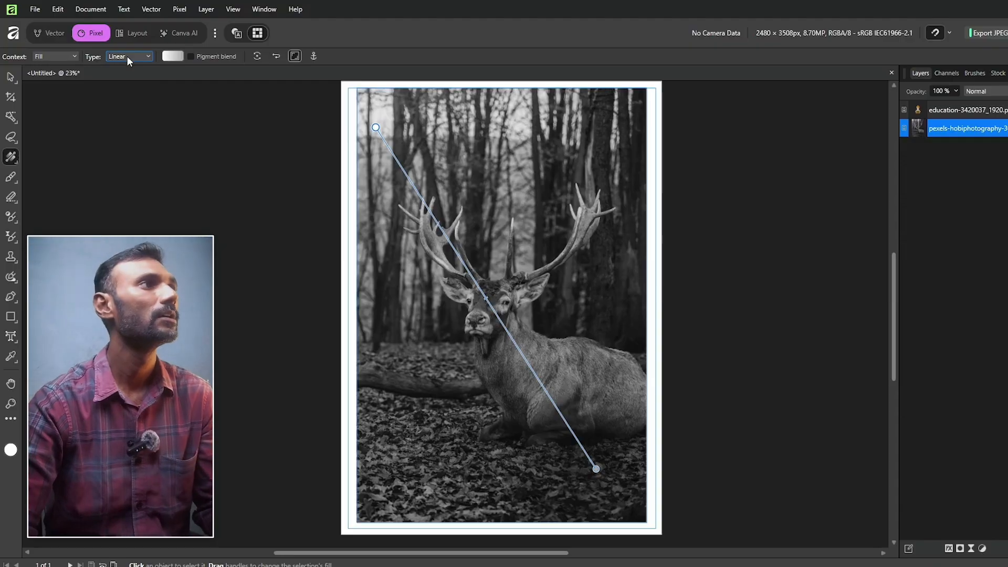
{"action": "left_click", "coordinate": [129, 55]}
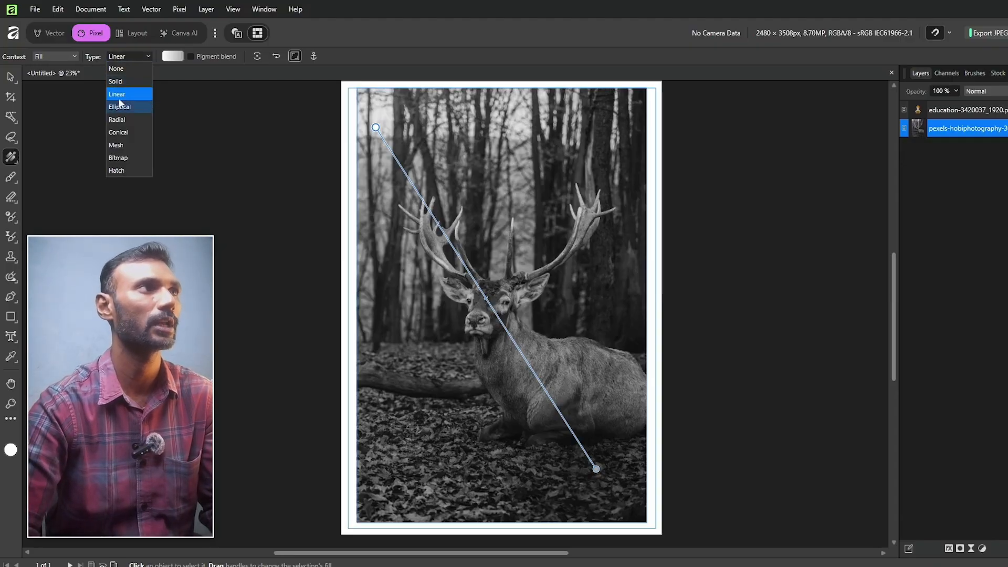
{"action": "left_click", "coordinate": [126, 58]}
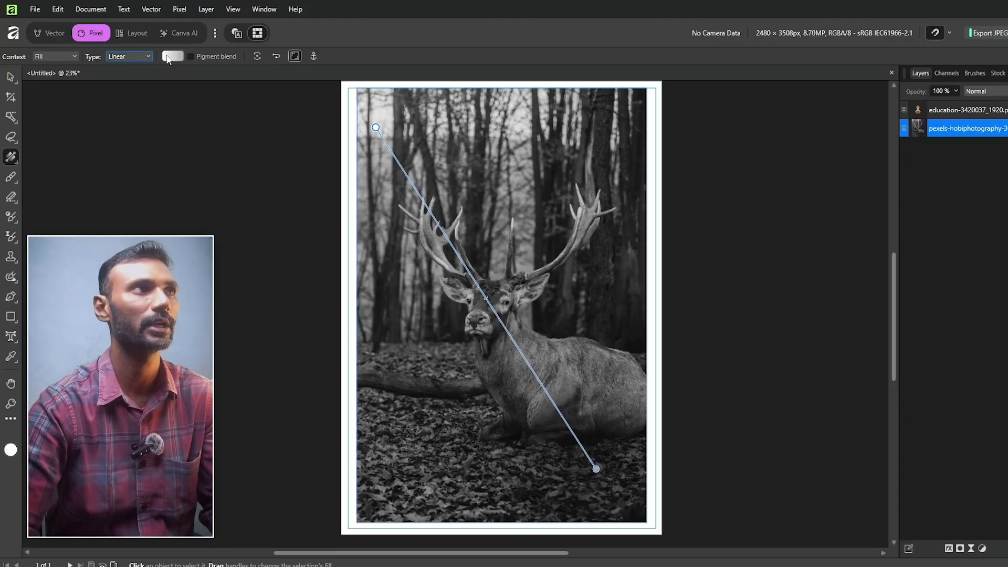
{"action": "left_click", "coordinate": [169, 57]}
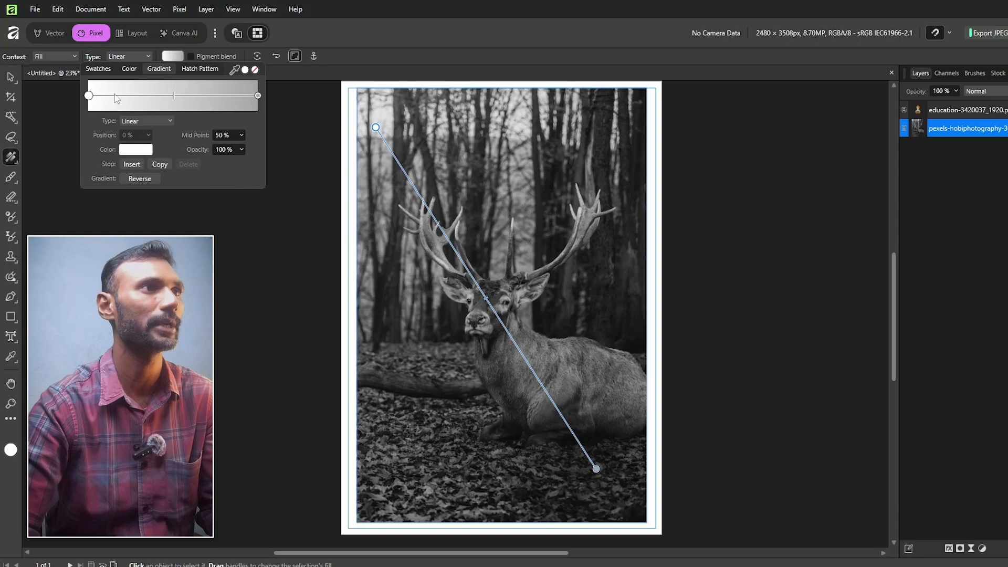
Set the colour of the gradient's start stop near the photo's upper left to blue (R 0, G 100, B 232)
{"action": "left_click", "coordinate": [375, 127]}
{"action": "left_click", "coordinate": [164, 57]}
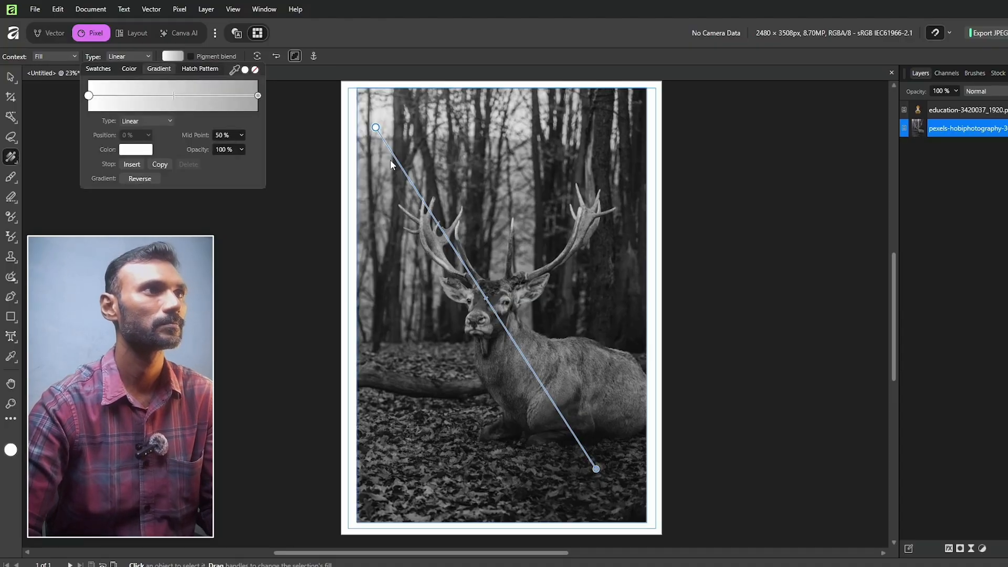
{"action": "scroll", "coordinate": [391, 162], "scroll_direction": "up", "scroll_amount": 5}
{"action": "scroll", "coordinate": [373, 175], "scroll_direction": "up", "scroll_amount": 1}
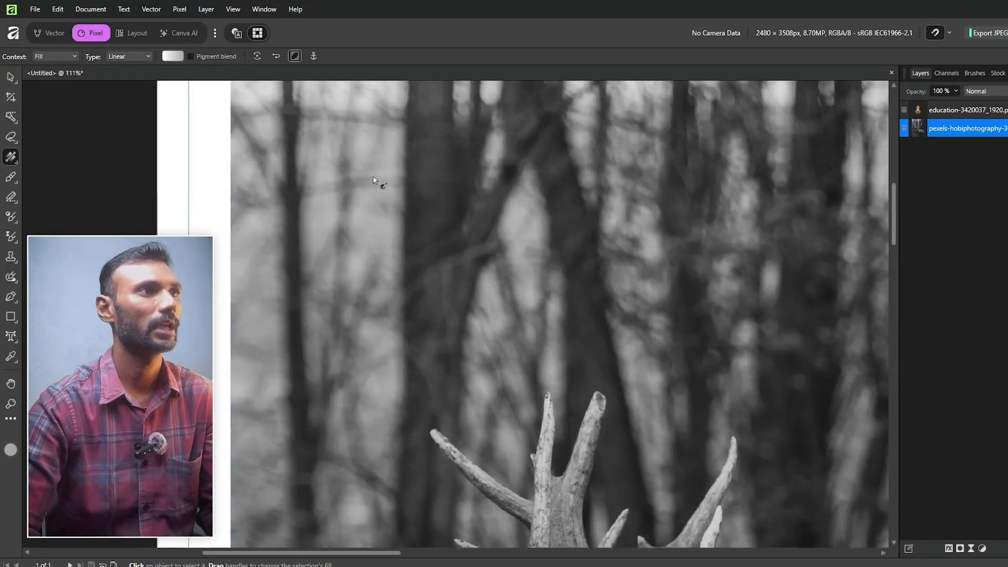
{"action": "scroll", "coordinate": [373, 176], "scroll_direction": "up", "scroll_amount": 2}
{"action": "left_click", "coordinate": [320, 209]}
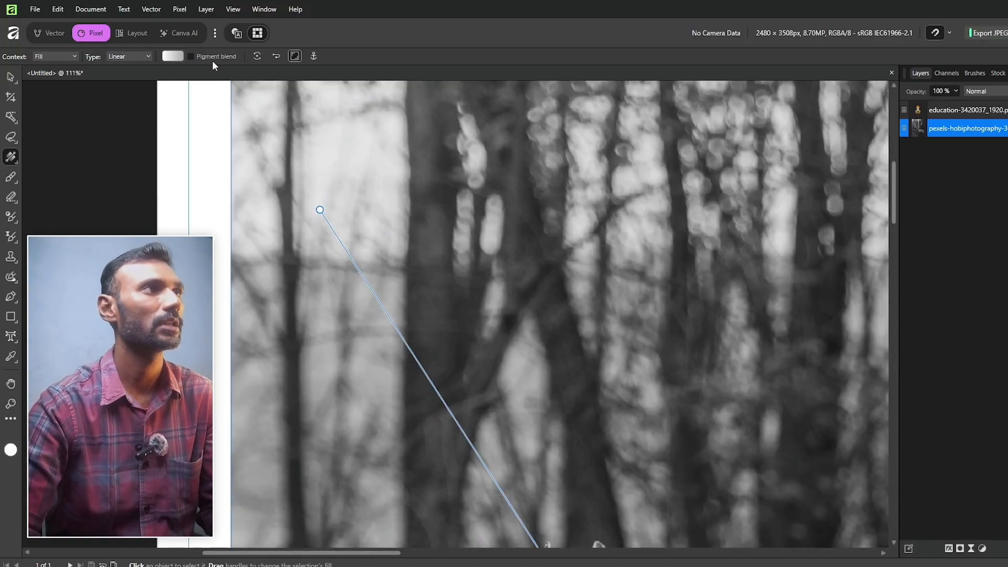
{"action": "left_click", "coordinate": [172, 57]}
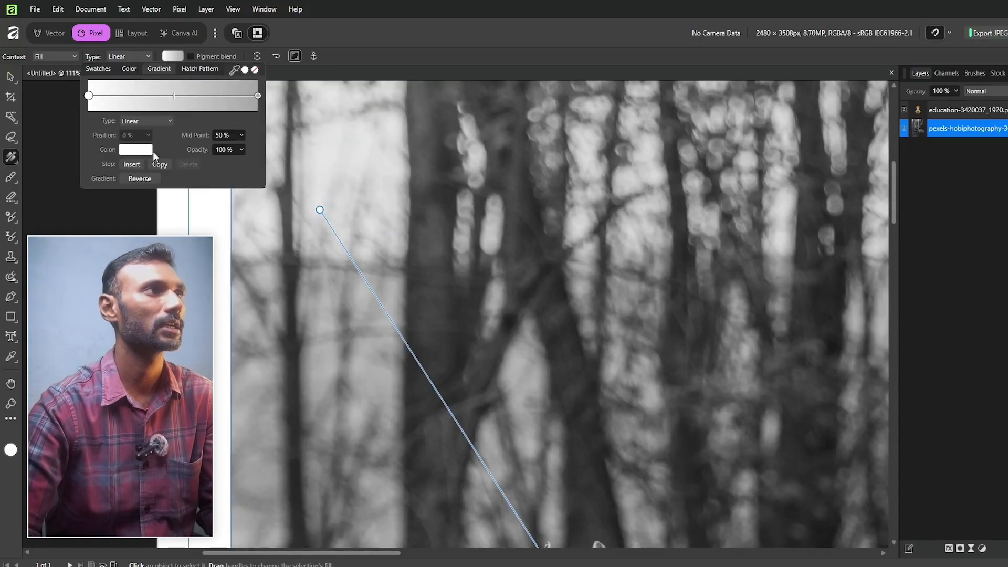
{"action": "left_click", "coordinate": [140, 151]}
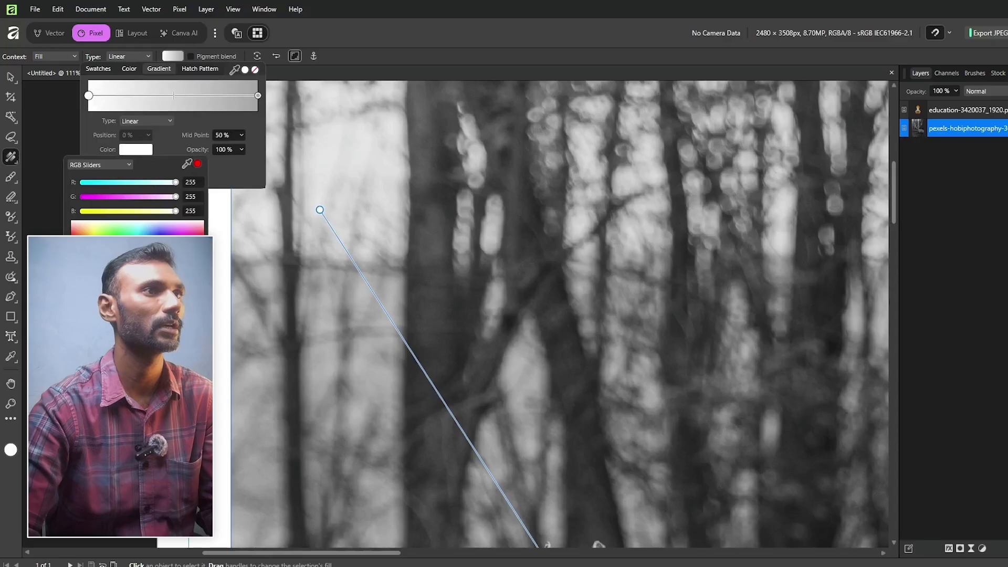
{"action": "left_click_drag", "start_coordinate": [124, 231], "coordinate": [149, 249]}
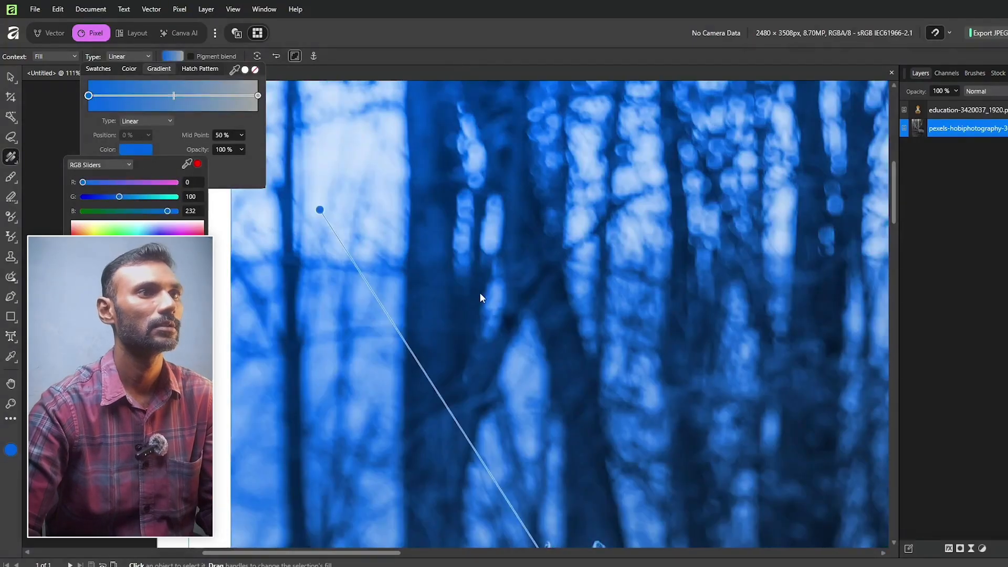
{"action": "scroll", "coordinate": [480, 293], "scroll_direction": "down", "scroll_amount": 10}
{"action": "scroll", "coordinate": [488, 321], "scroll_direction": "up", "scroll_amount": 2}
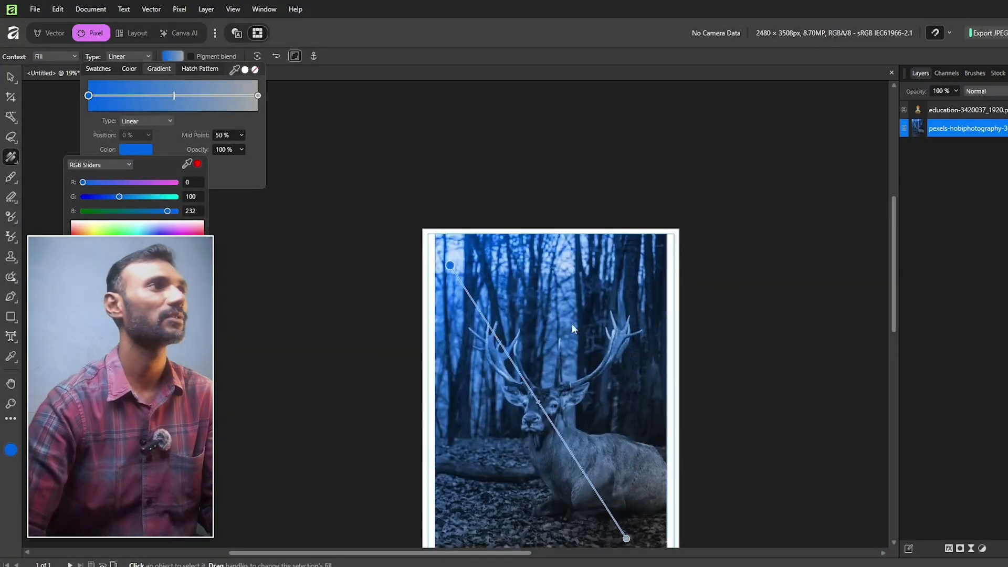
{"action": "scroll", "coordinate": [572, 328], "scroll_direction": "down", "scroll_amount": 2}
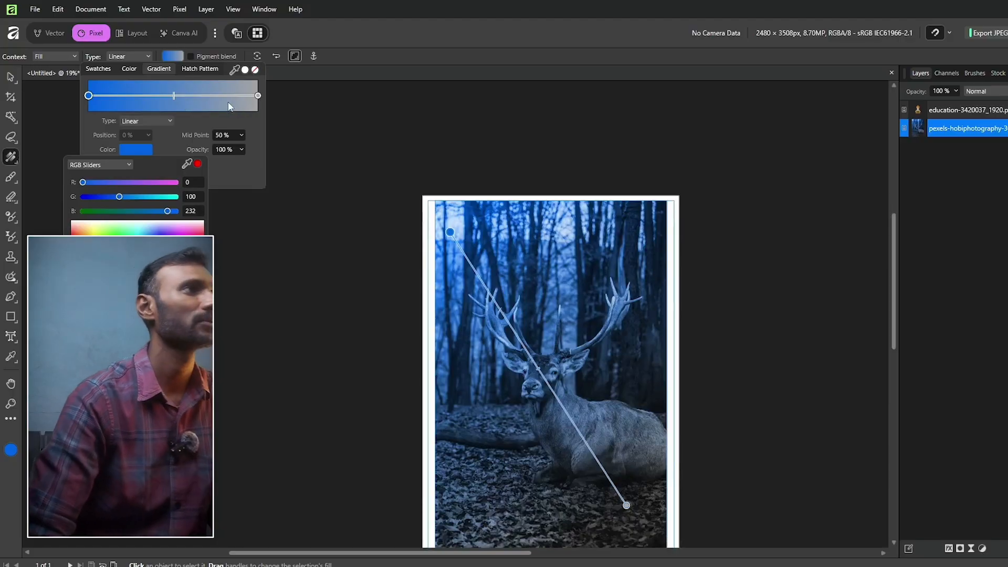
Set the colour of the gradient's end stop to dark purple (R 85, G 0, B 76)
{"action": "left_click", "coordinate": [84, 129]}
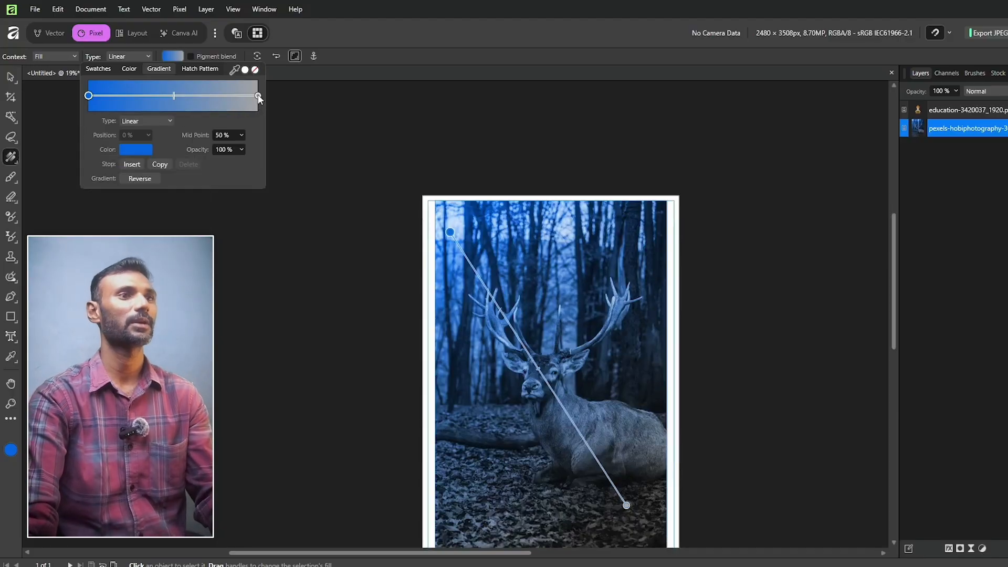
{"action": "left_click", "coordinate": [258, 95]}
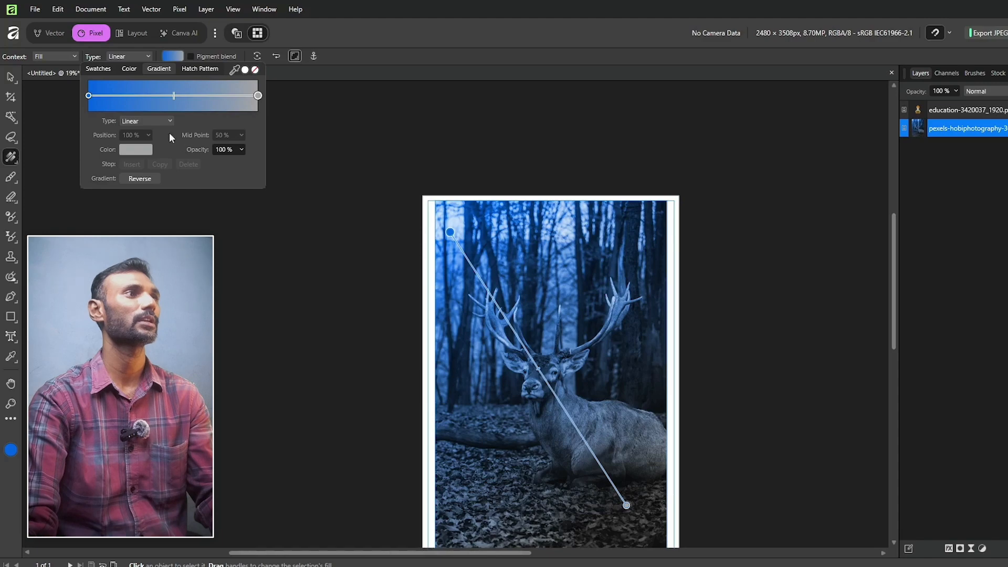
{"action": "left_click", "coordinate": [148, 149]}
{"action": "left_click_drag", "start_coordinate": [179, 231], "coordinate": [184, 248]}
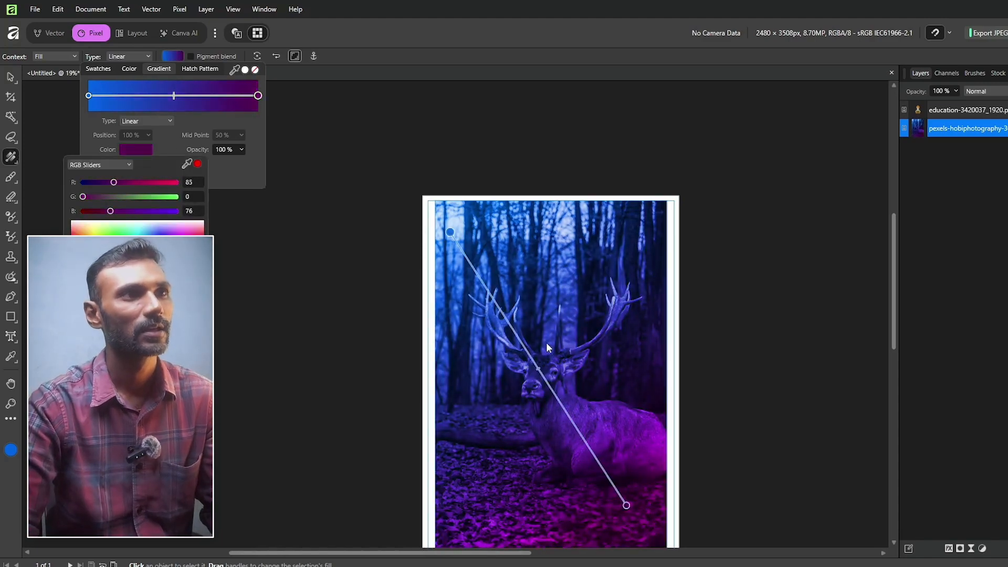
Reposition the gradient from purple at the photo's upper left to blue at its lower right, with a 38% mid point
{"action": "left_click_drag", "start_coordinate": [473, 254], "coordinate": [572, 402]}
{"action": "left_click_drag", "start_coordinate": [600, 272], "coordinate": [537, 284]}
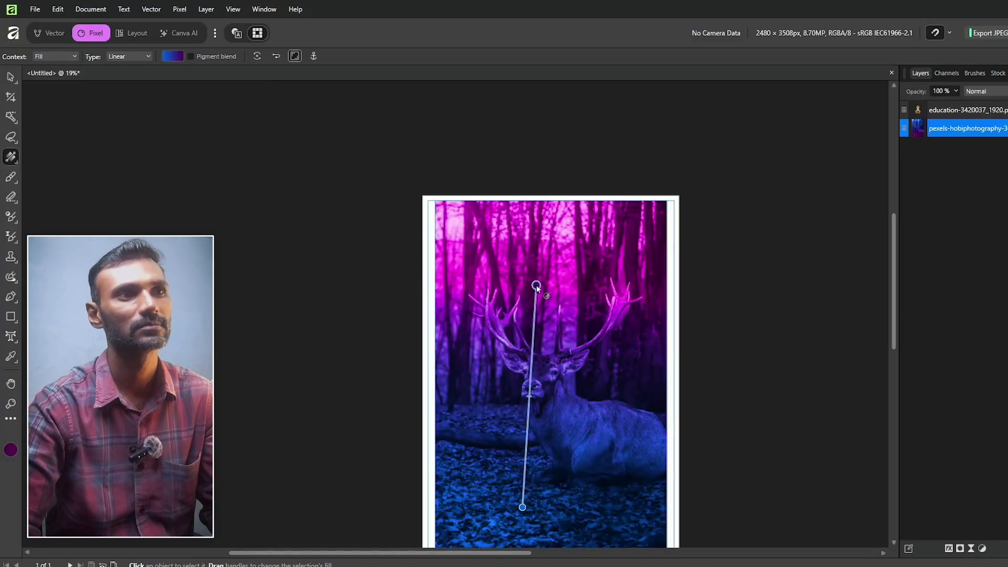
{"action": "left_click_drag", "start_coordinate": [554, 245], "coordinate": [455, 253]}
{"action": "left_click", "coordinate": [168, 59]}
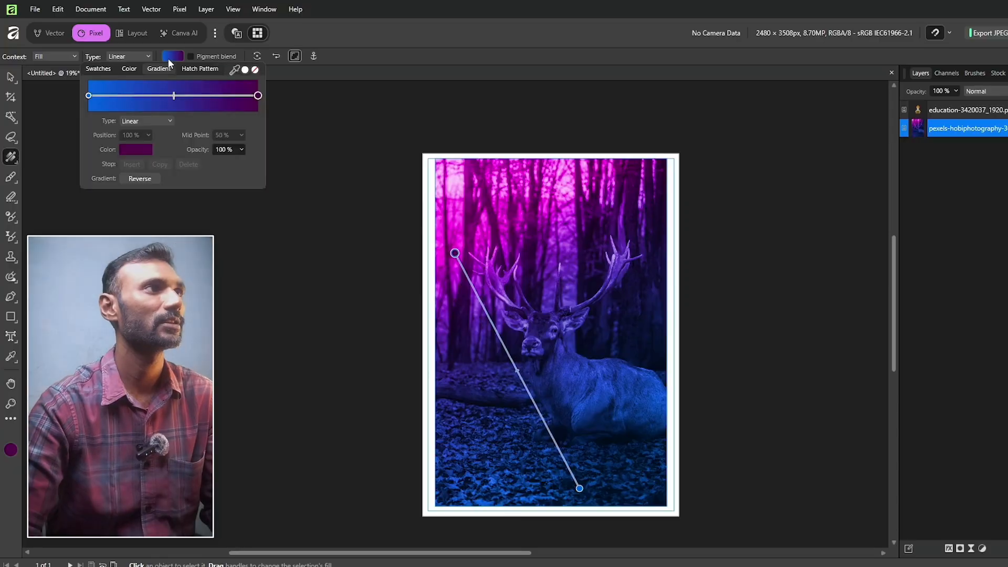
{"action": "mouse_move", "coordinate": [173, 96]}
{"action": "left_mouse_down"}
{"action": "mouse_move", "coordinate": [132, 100]}
{"action": "mouse_move", "coordinate": [189, 102]}
{"action": "mouse_move", "coordinate": [152, 105]}
{"action": "left_mouse_up"}
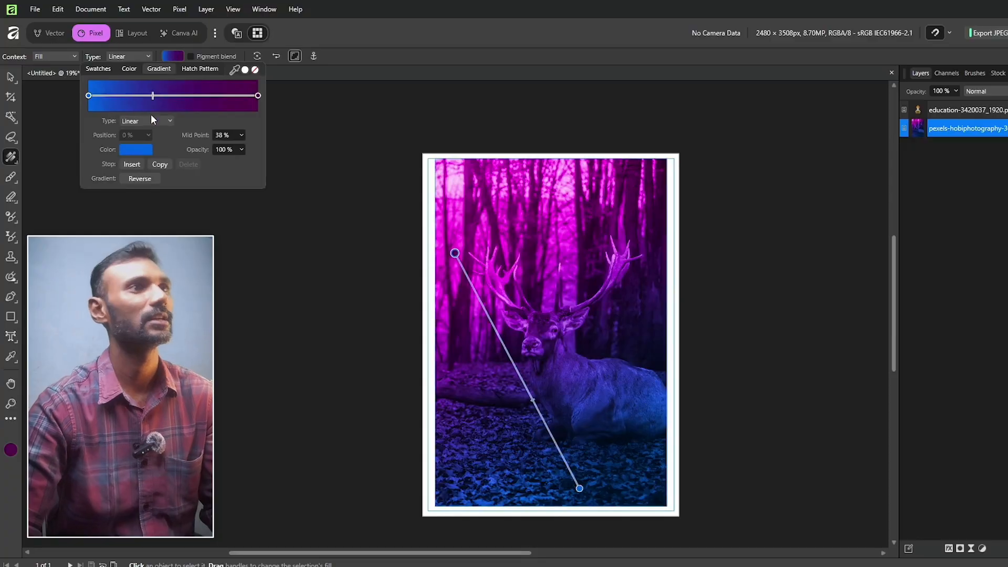
Change the gradient type to Elliptical and reposition its radius handles beyond the lower part of the deer photo
{"action": "left_click", "coordinate": [151, 120]}
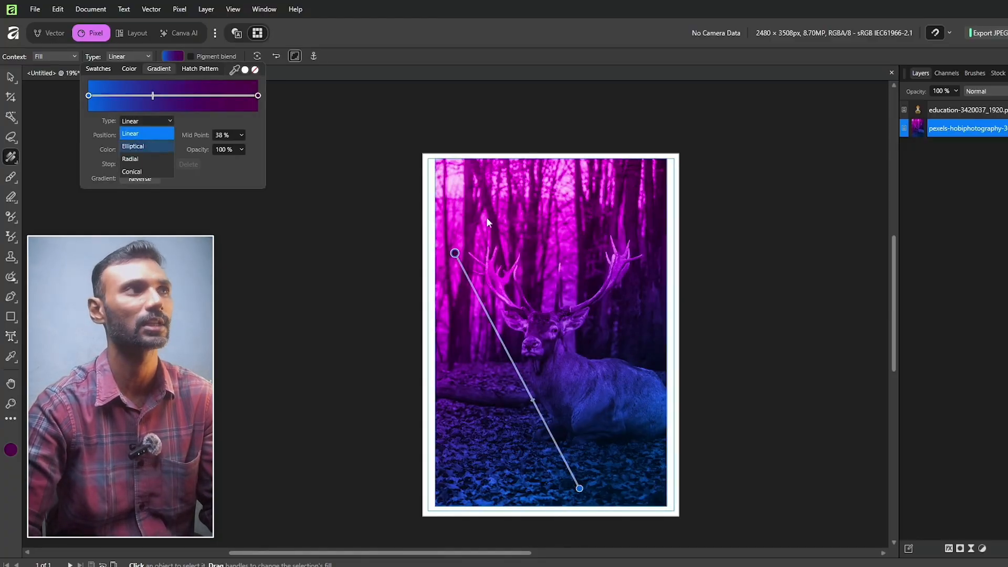
{"action": "left_click", "coordinate": [140, 147]}
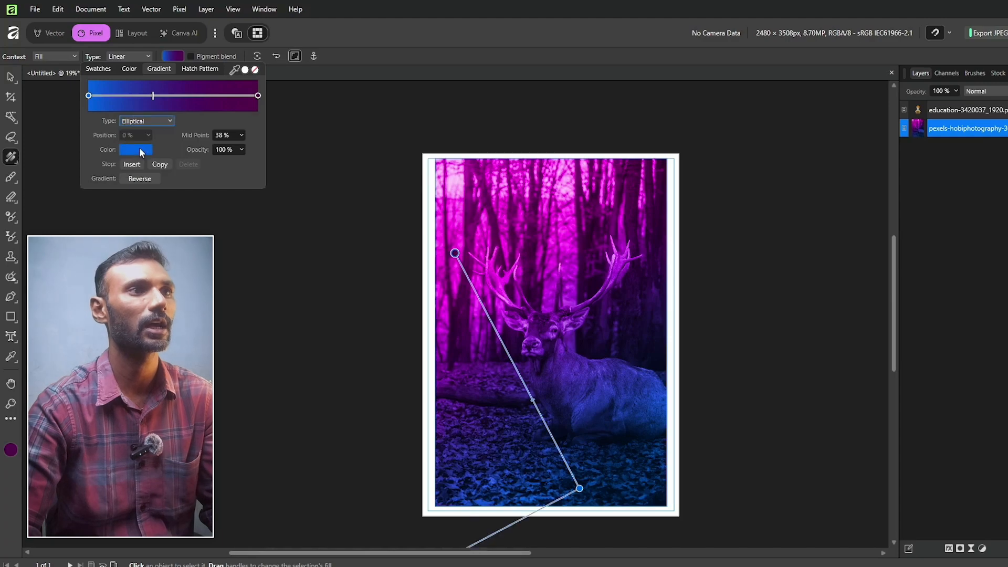
{"action": "scroll", "coordinate": [541, 425], "scroll_direction": "down", "scroll_amount": 2}
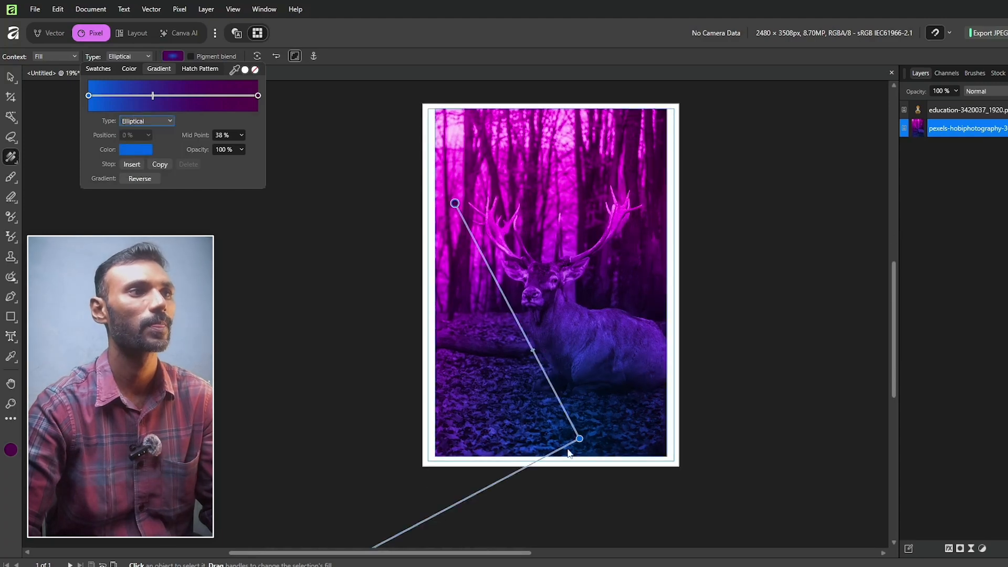
{"action": "scroll", "coordinate": [569, 453], "scroll_direction": "down", "scroll_amount": 2}
{"action": "left_click_drag", "start_coordinate": [344, 517], "coordinate": [854, 300]}
{"action": "left_click_drag", "start_coordinate": [473, 82], "coordinate": [813, 522]}
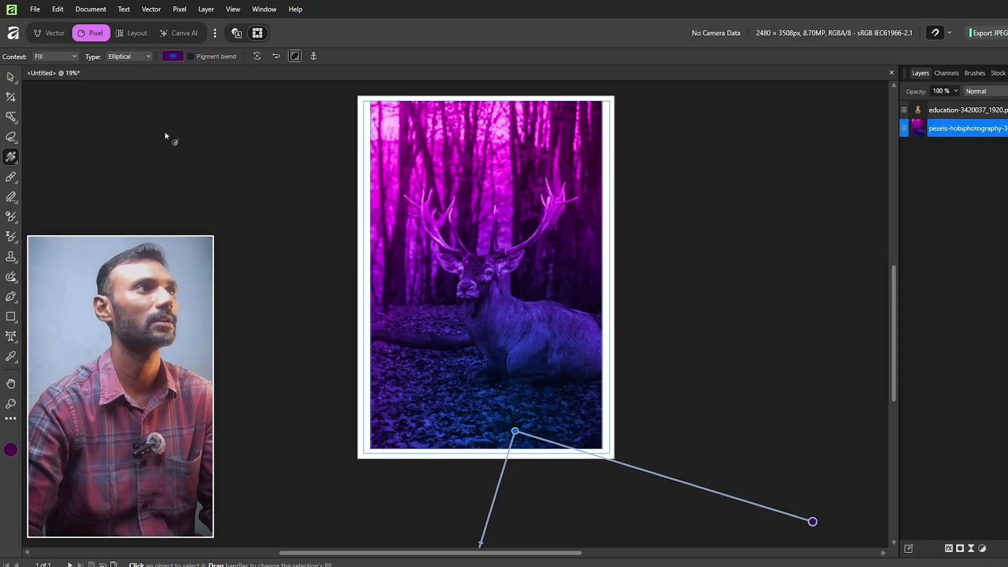
Change the gradient type to Radial, centre it on the deer's head with its outer stop beyond the photo's right edge, and deselect the photo
{"action": "left_click", "coordinate": [174, 57]}
{"action": "left_click", "coordinate": [131, 121]}
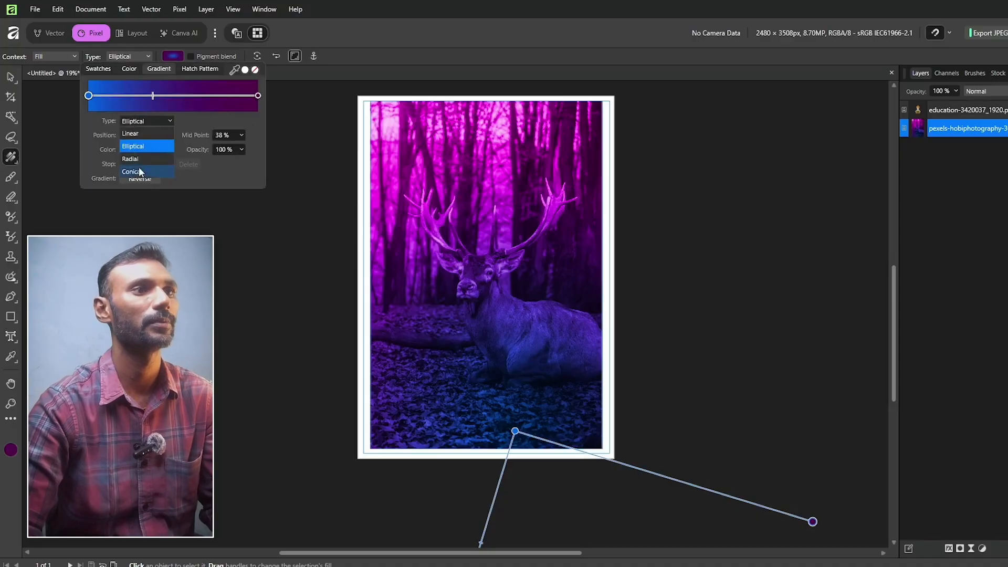
{"action": "left_click", "coordinate": [137, 160]}
{"action": "left_click_drag", "start_coordinate": [502, 477], "coordinate": [517, 255]}
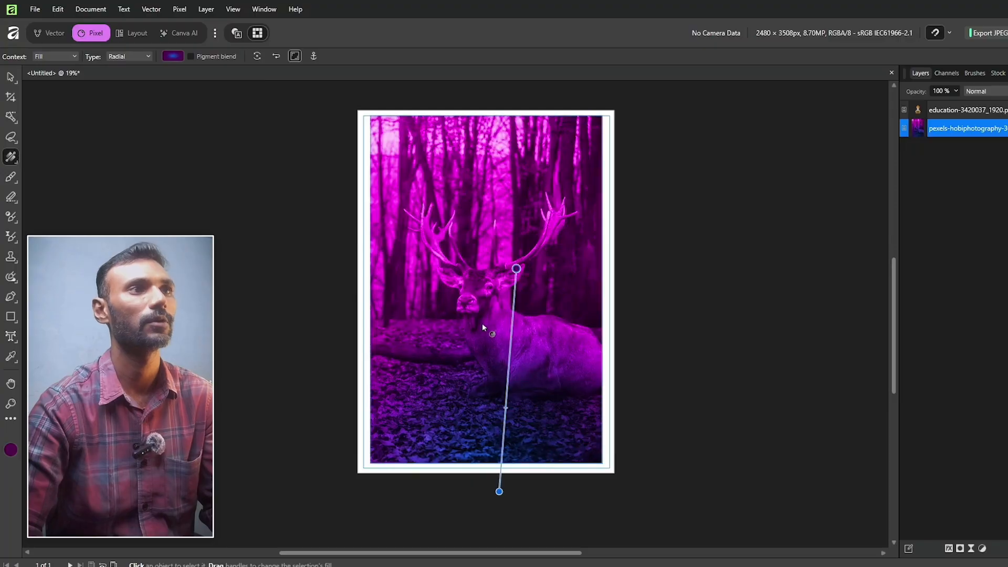
{"action": "left_click_drag", "start_coordinate": [482, 323], "coordinate": [651, 411]}
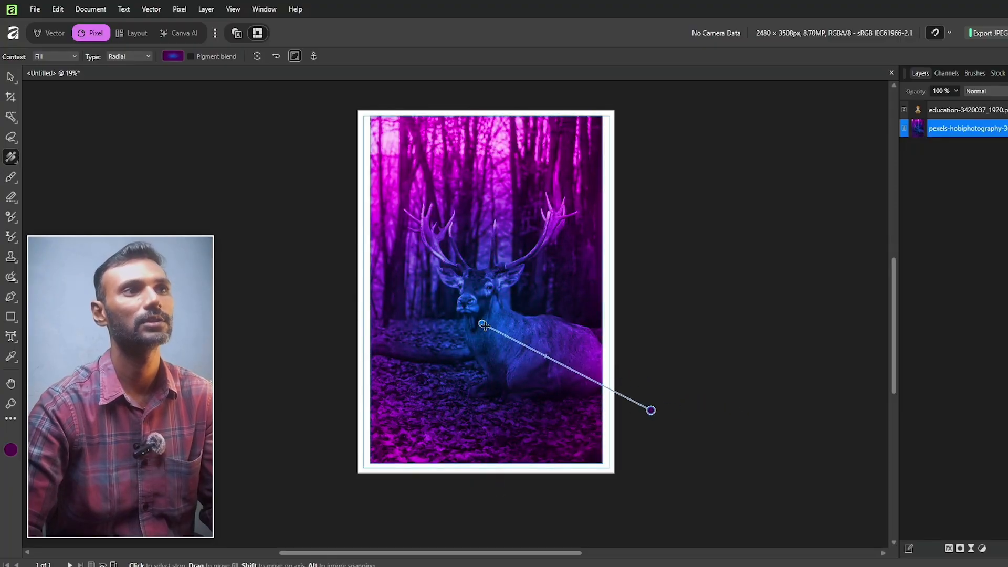
{"action": "left_click_drag", "start_coordinate": [484, 328], "coordinate": [484, 295]}
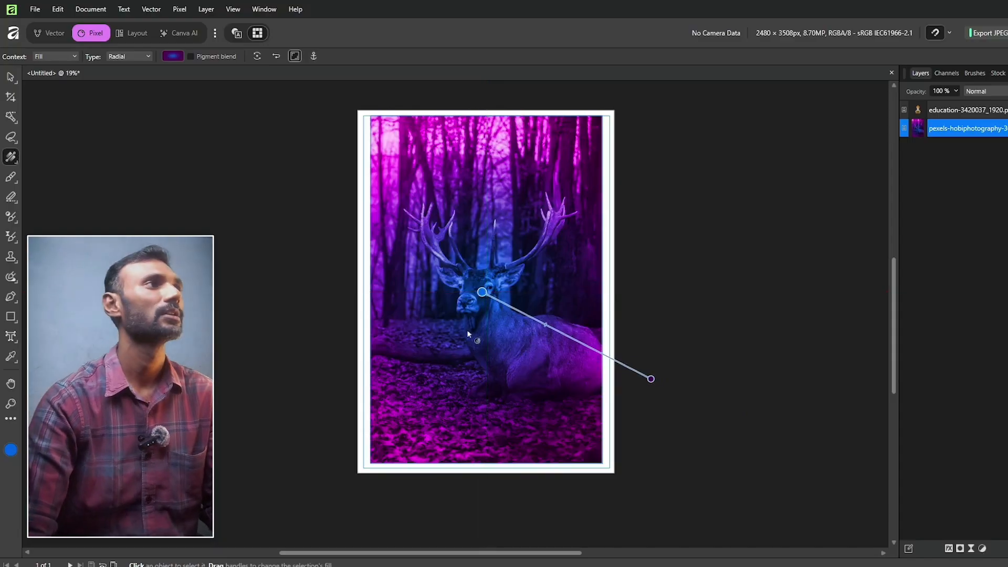
{"action": "left_click", "coordinate": [130, 55]}
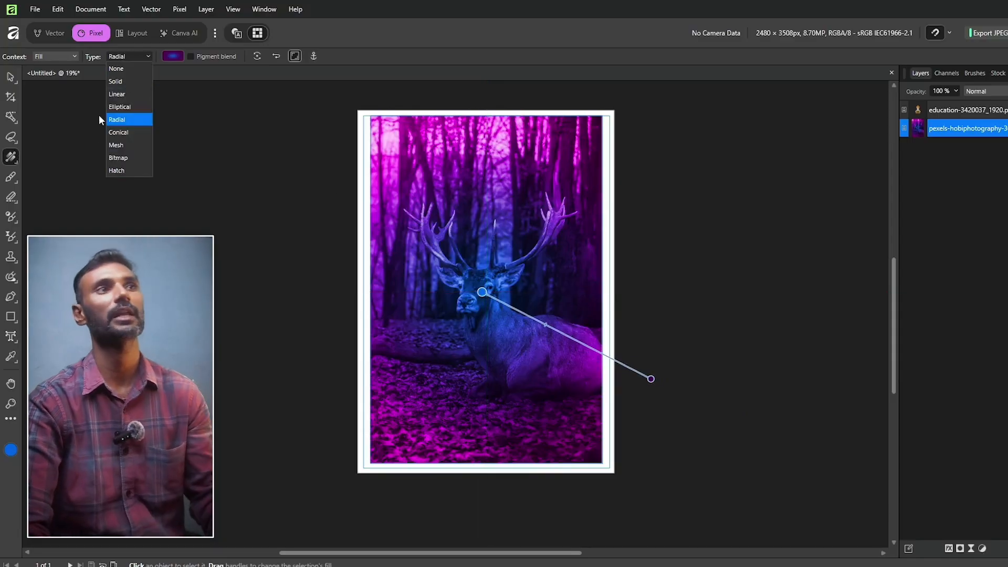
{"action": "left_click", "coordinate": [706, 156]}
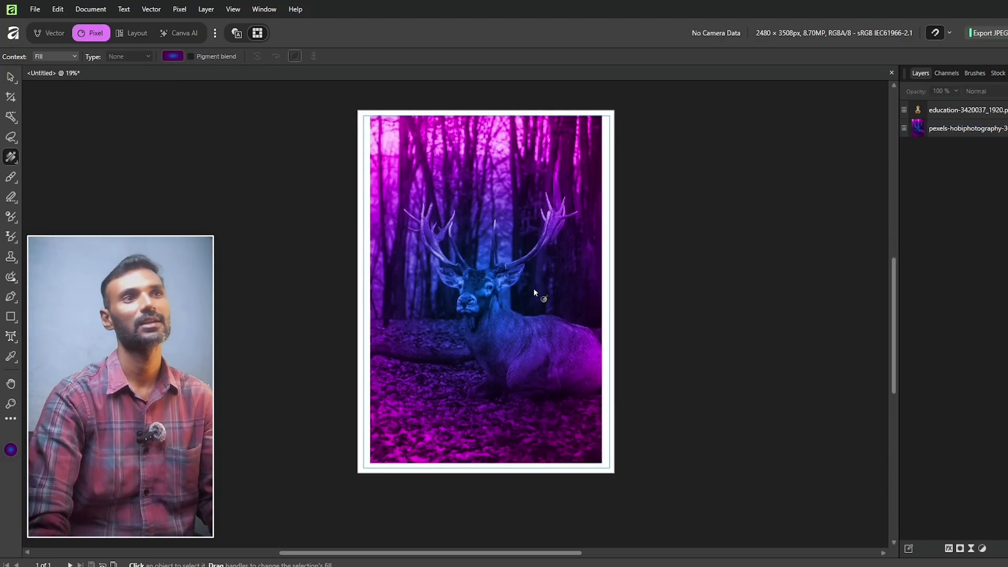
{"action": "scroll", "coordinate": [533, 288], "scroll_direction": "up", "scroll_amount": 3}
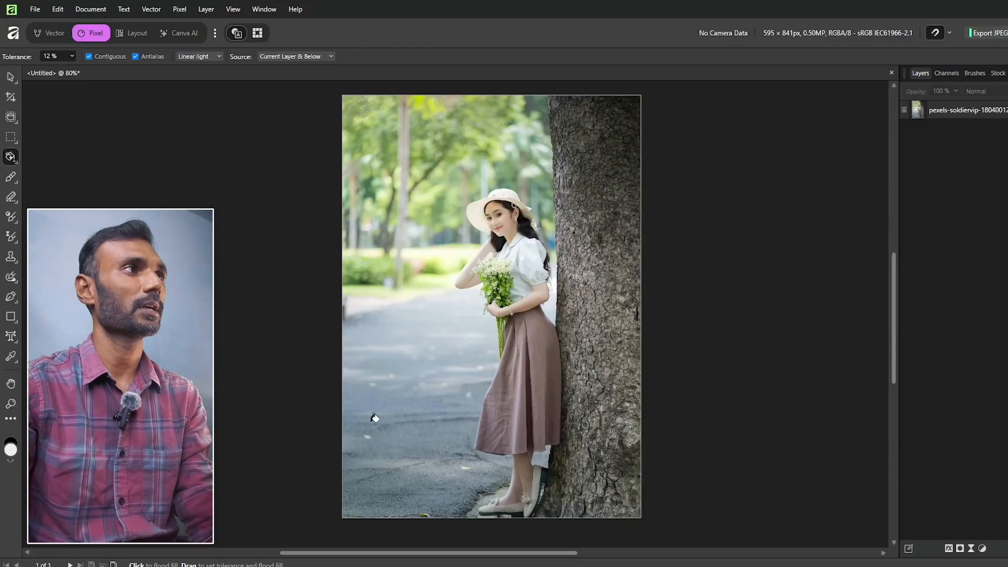
Activate the Flood Fill Tool and select the layer holding the photo of the woman beside the tree
{"action": "left_click", "coordinate": [11, 159]}
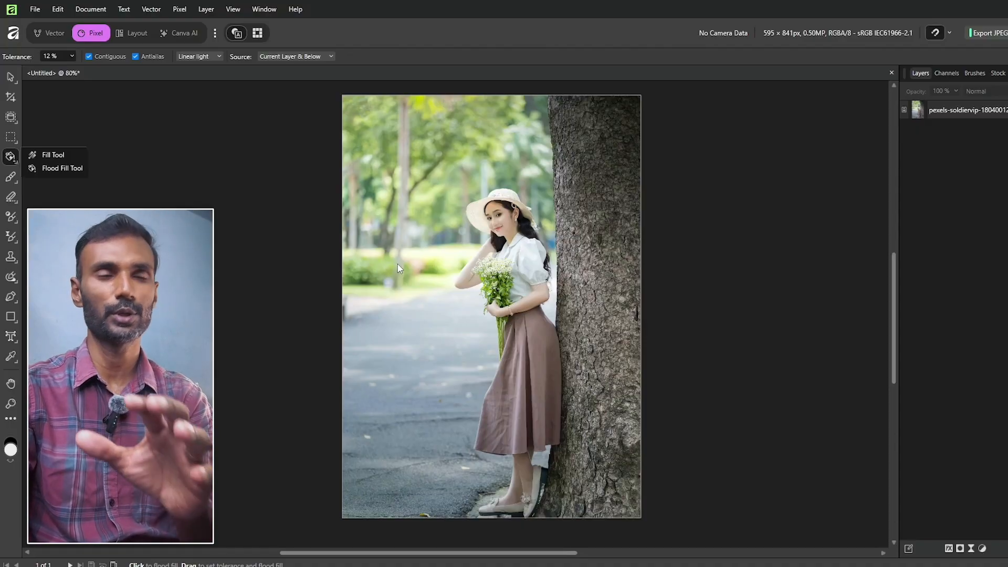
{"action": "left_click", "coordinate": [53, 168]}
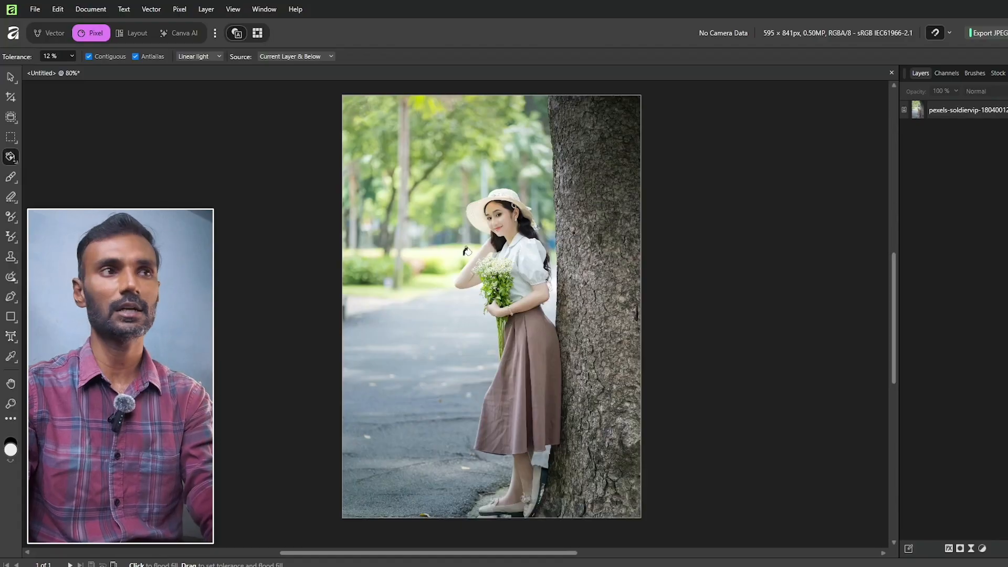
{"action": "left_click", "coordinate": [976, 111]}
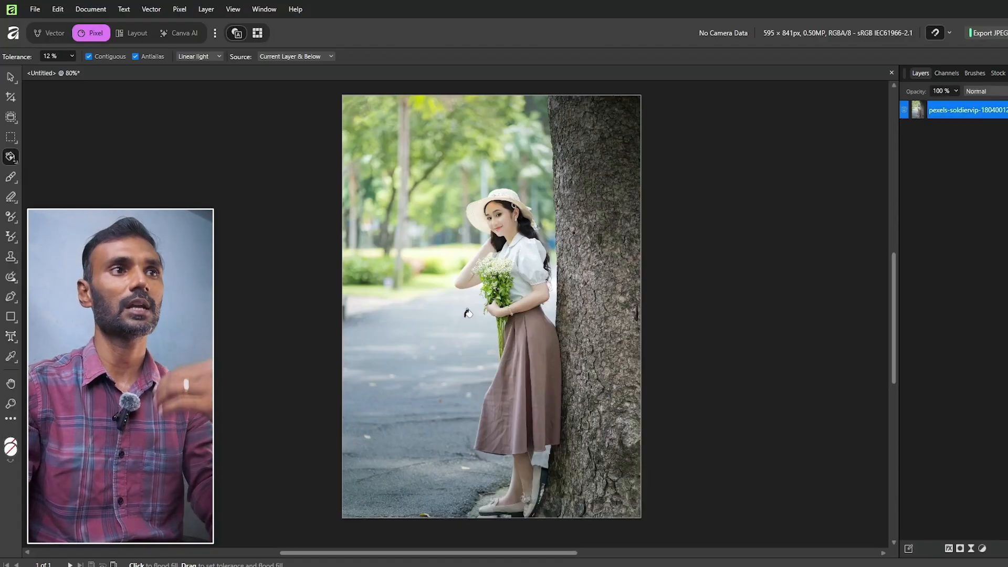
{"action": "left_click", "coordinate": [8, 82]}
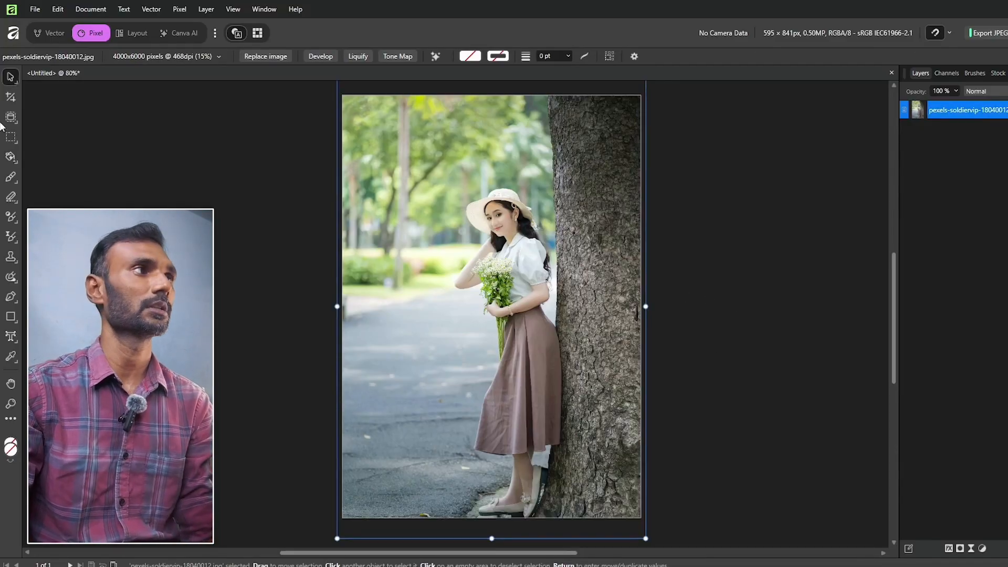
{"action": "left_click", "coordinate": [11, 156]}
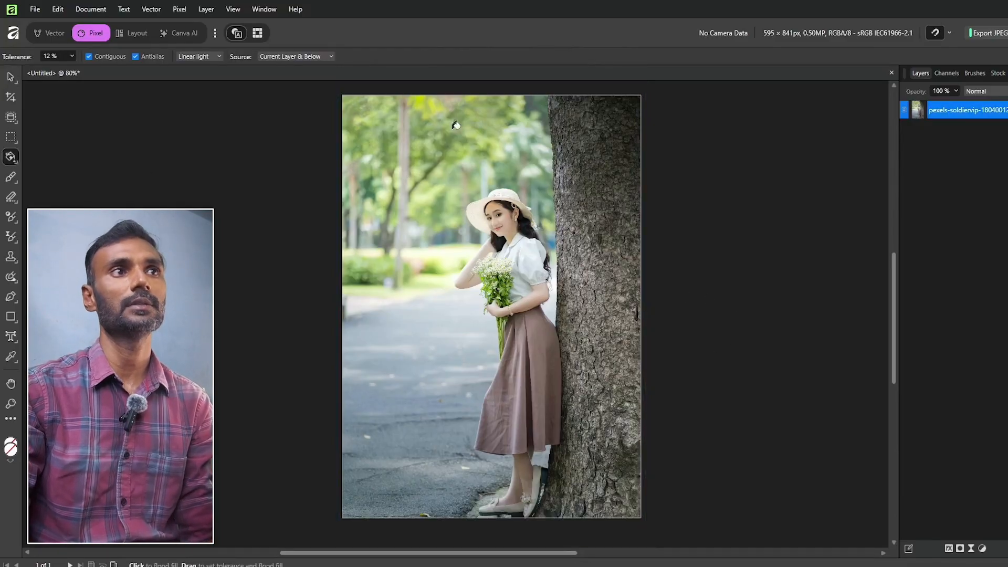
{"action": "left_click", "coordinate": [10, 77]}
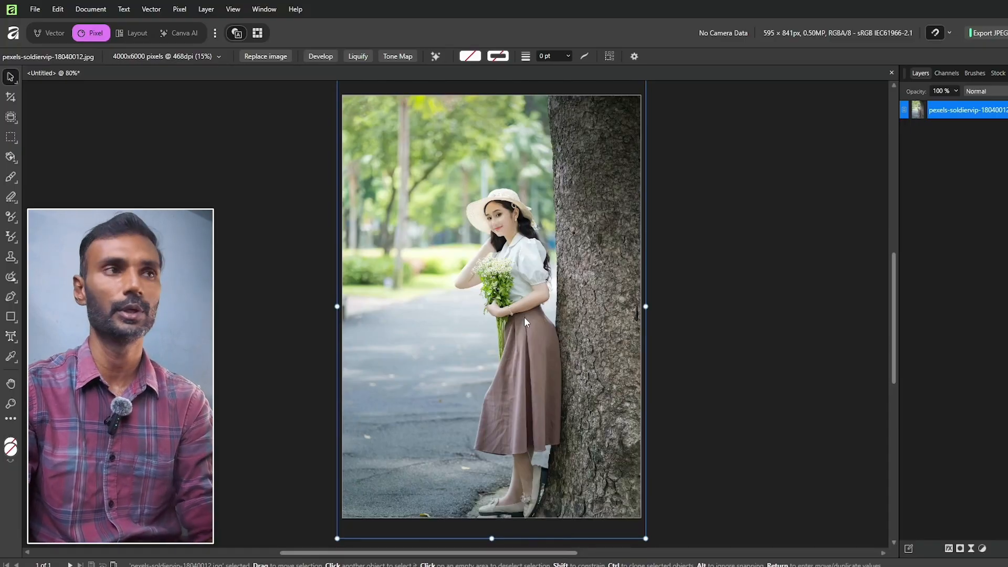
{"action": "left_click", "coordinate": [11, 157]}
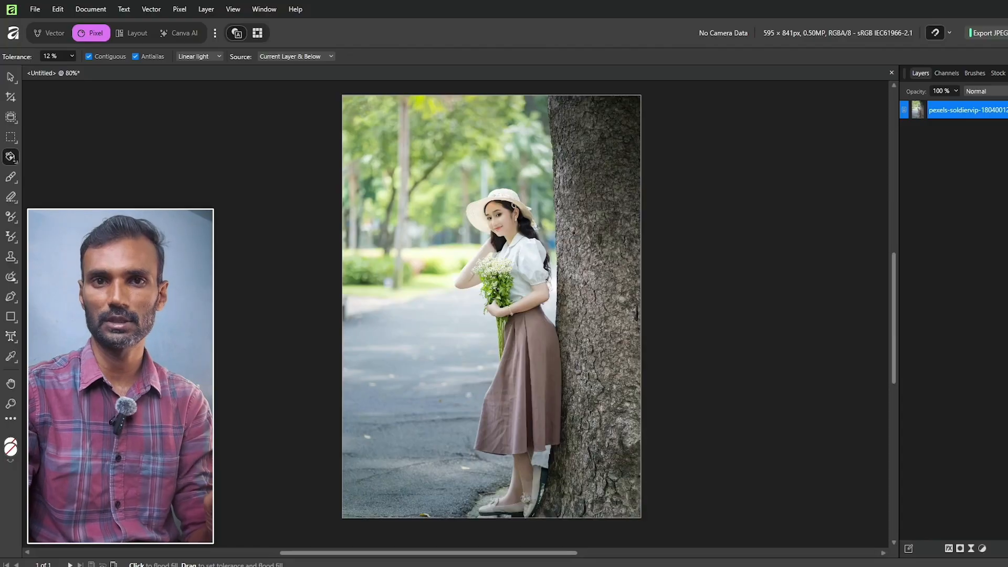
Add a new pixel layer and select the tree trunk with the Selection Brush Tool at a size of 188.6 px
{"action": "key", "text": "ctrl+shift+n"}
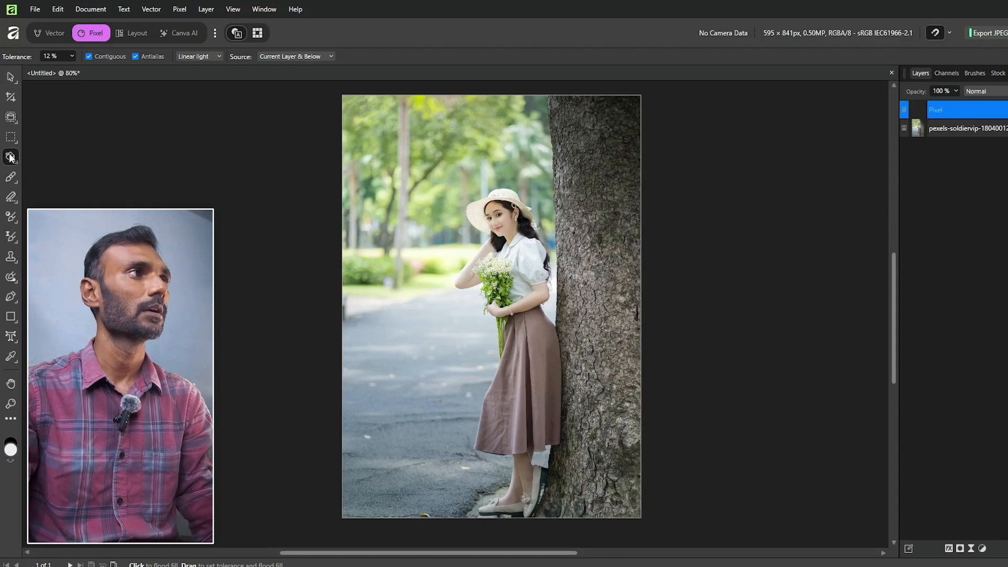
{"action": "left_click", "coordinate": [10, 131]}
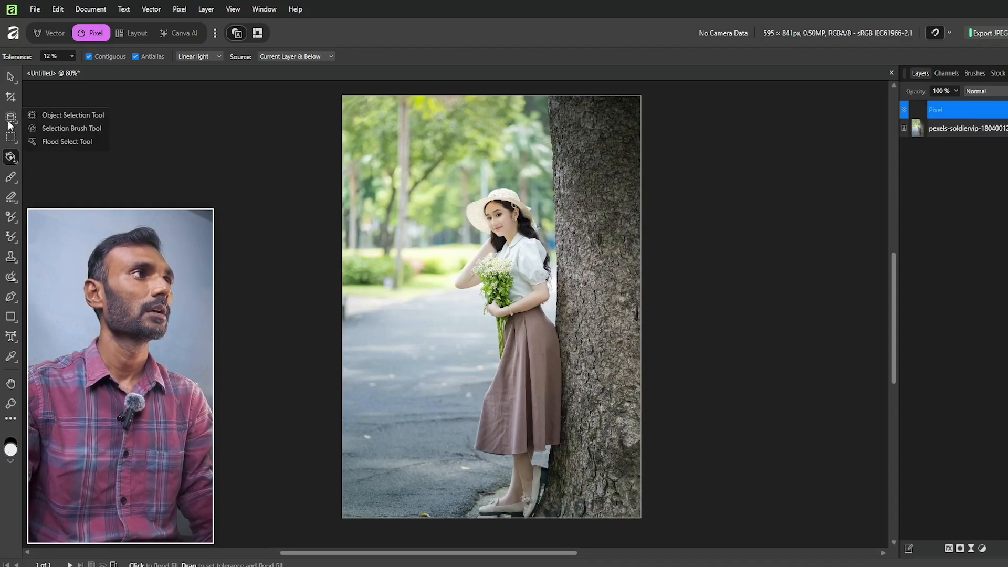
{"action": "left_click", "coordinate": [70, 131]}
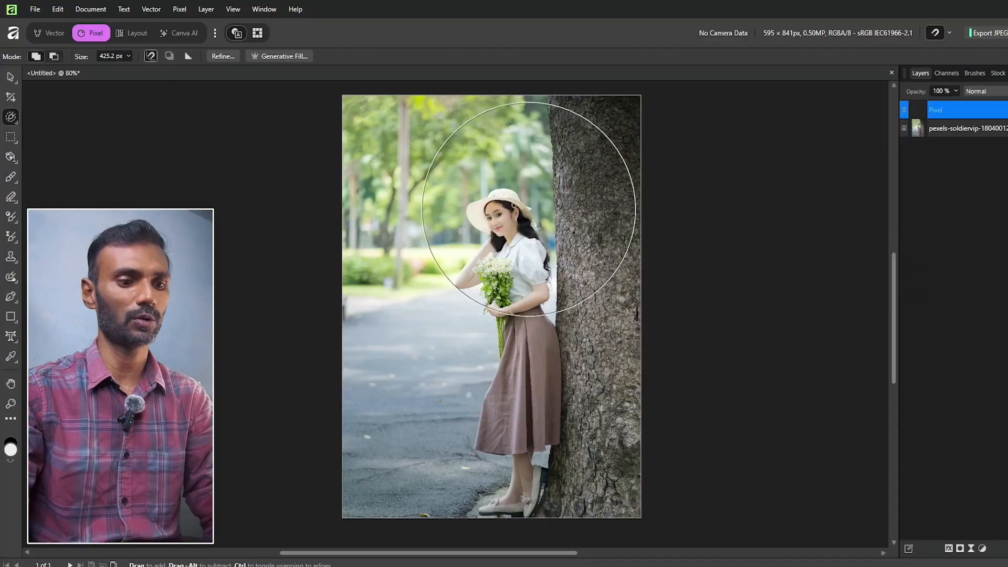
{"action": "key", "text": "["}
{"action": "key", "text": "["}
{"action": "key", "text": "["}
{"action": "key", "text": "["}
{"action": "left_click_drag", "start_coordinate": [598, 127], "coordinate": [621, 480]}
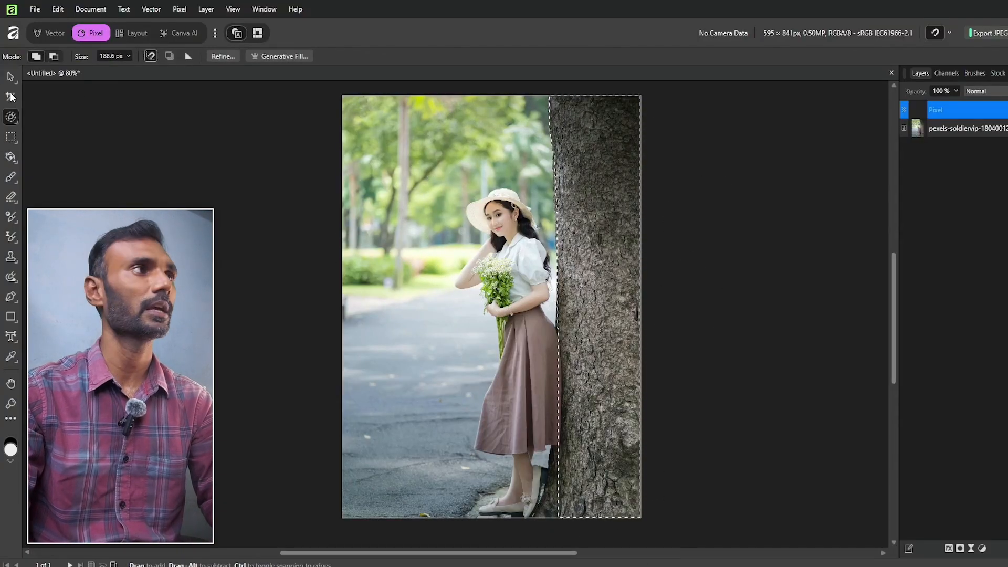
Activate the Flood Fill Tool and set the fill colour to dark red AC0202
{"action": "key", "text": "v"}
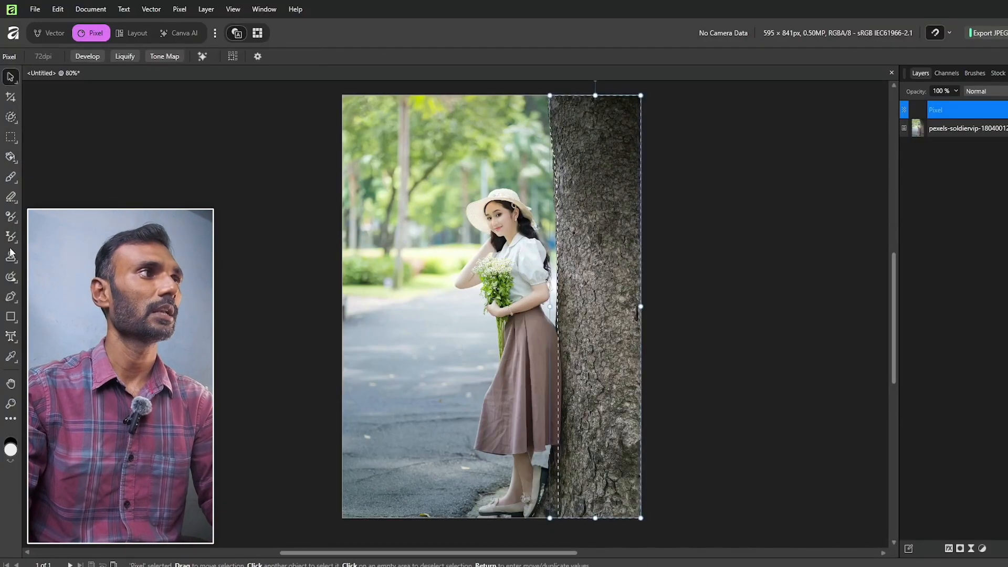
{"action": "right_click", "coordinate": [11, 156]}
{"action": "left_click", "coordinate": [74, 167]}
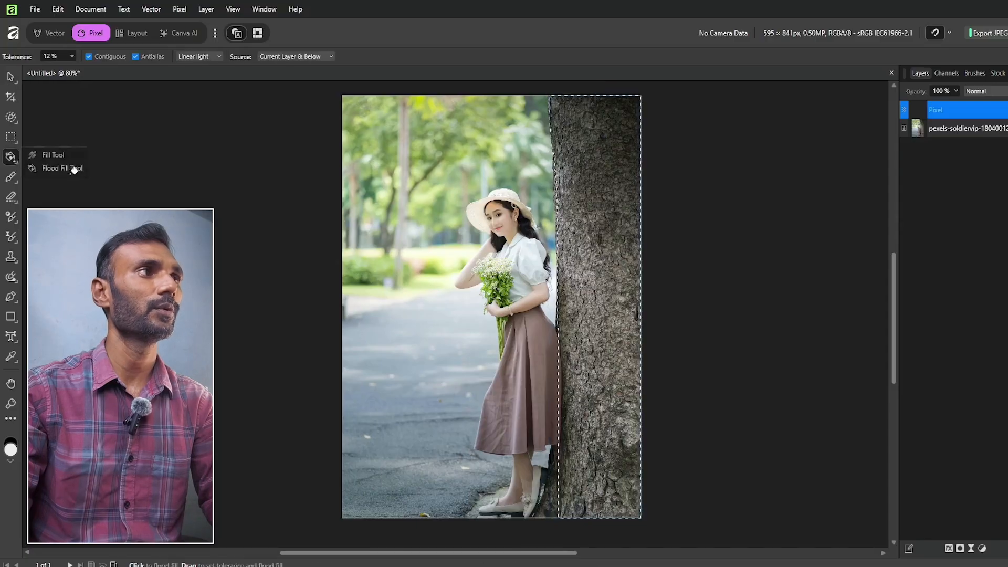
{"action": "left_click", "coordinate": [13, 446]}
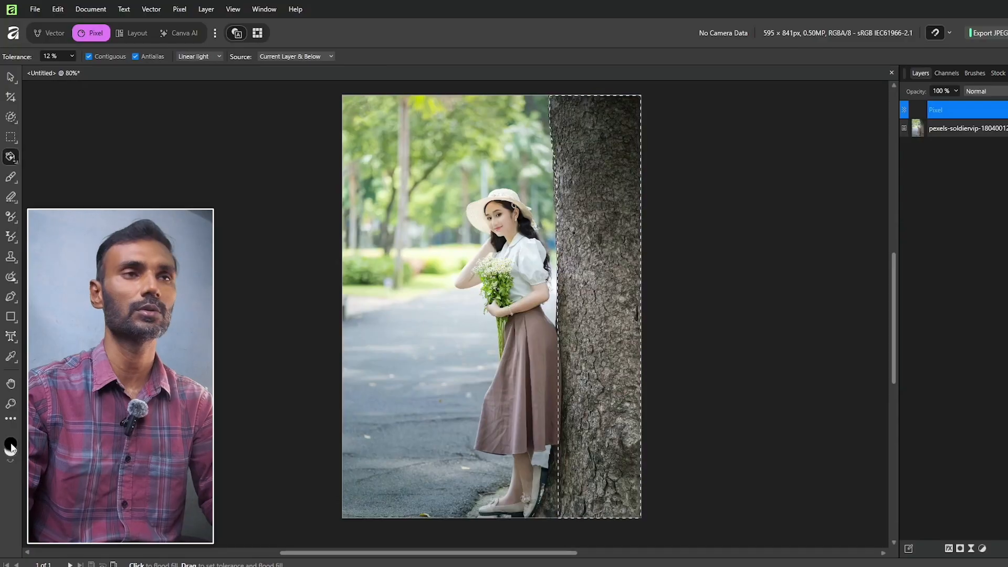
{"action": "left_click", "coordinate": [12, 446]}
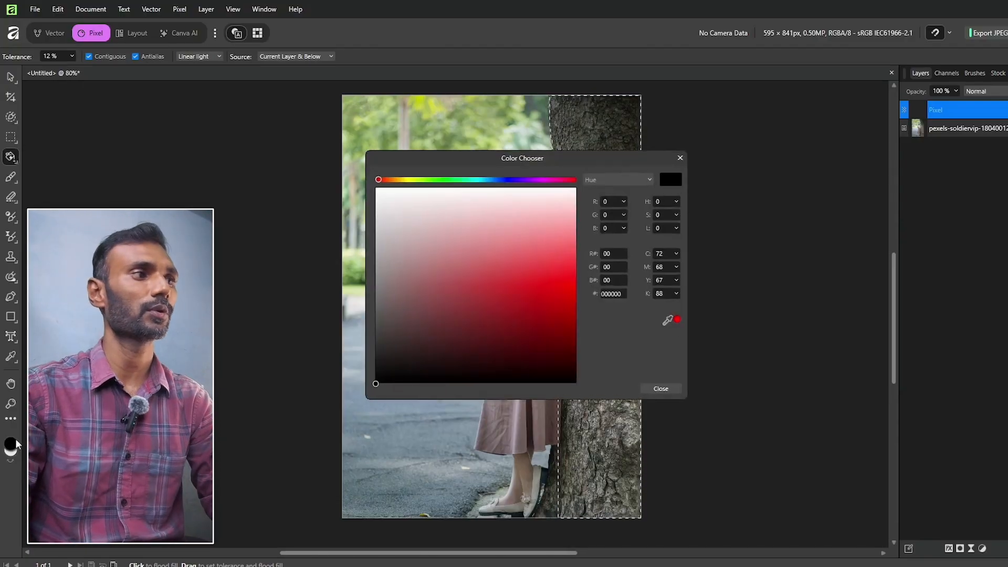
{"action": "mouse_move", "coordinate": [482, 306]}
{"action": "left_mouse_down"}
{"action": "mouse_move", "coordinate": [553, 289]}
{"action": "mouse_move", "coordinate": [572, 317]}
{"action": "left_mouse_up"}
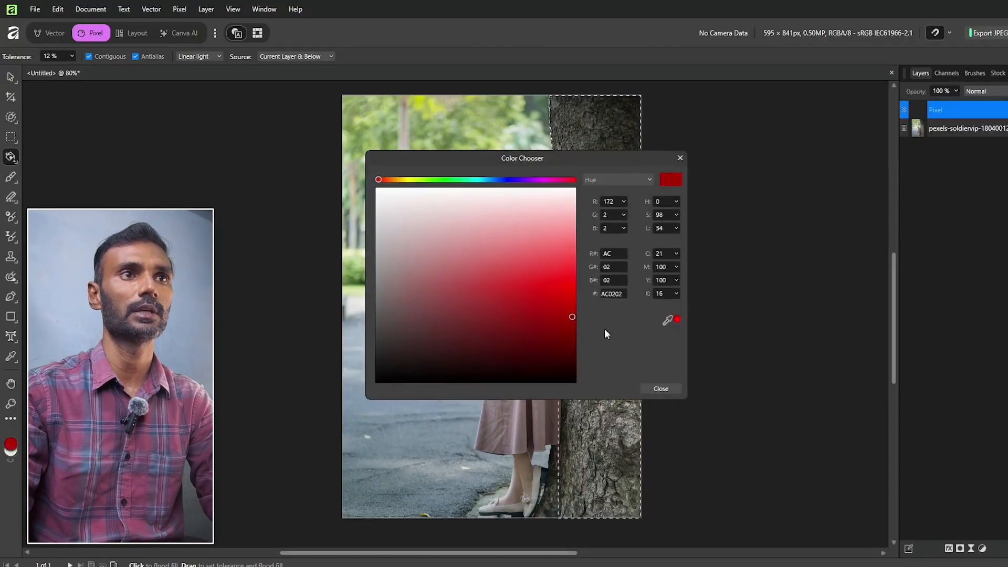
{"action": "left_click", "coordinate": [660, 390]}
Flood fill the selected trunk with red in its upper, middle and lower parts, raising the tolerance to 85% for the last fill, and deselect
{"action": "left_click", "coordinate": [592, 154]}
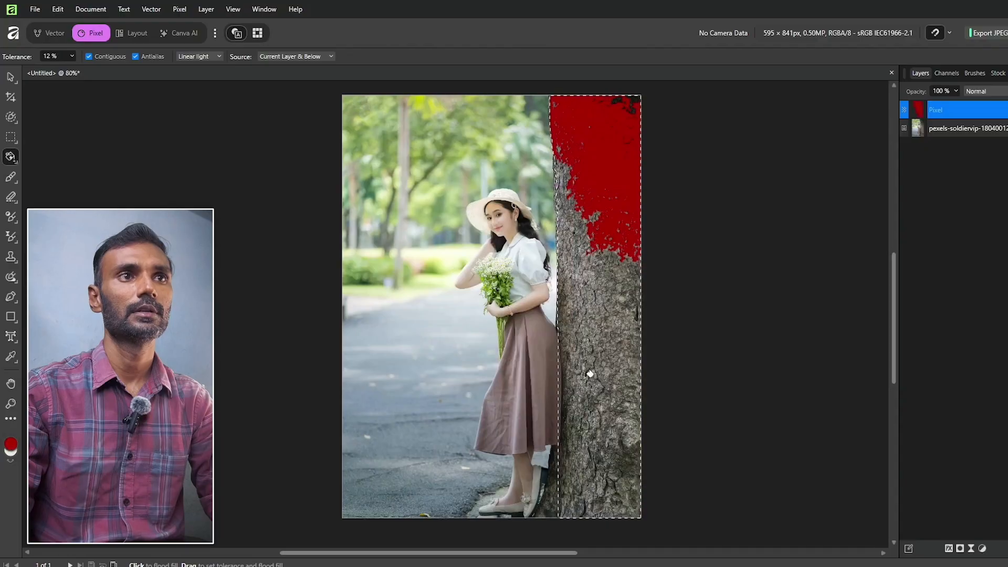
{"action": "left_click", "coordinate": [592, 289]}
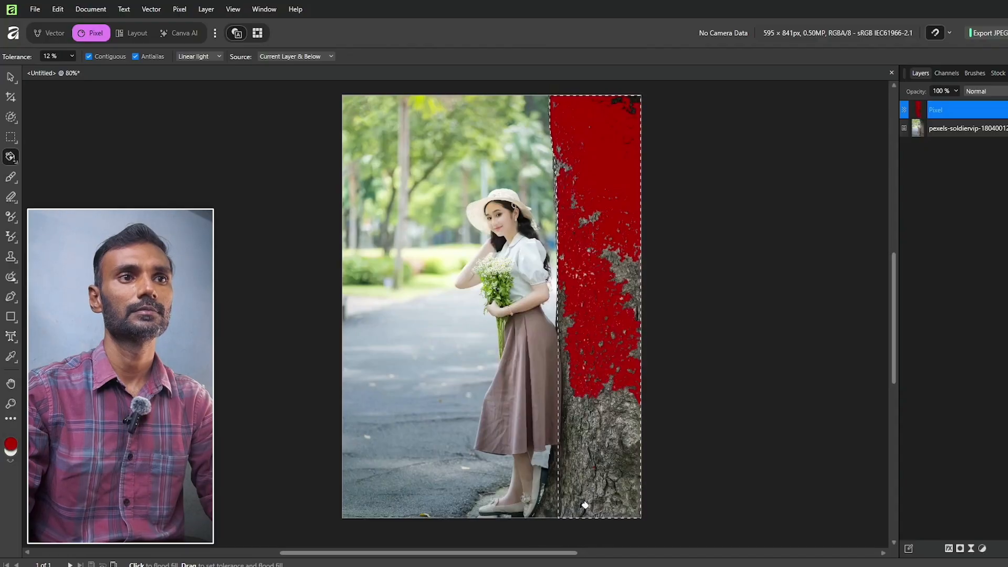
{"action": "left_click_drag", "start_coordinate": [585, 505], "coordinate": [583, 399]}
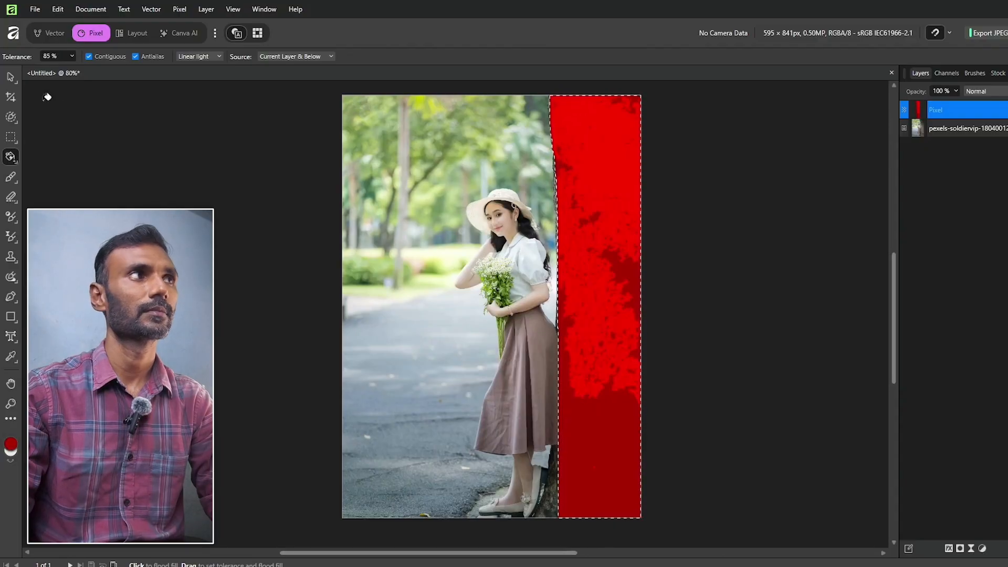
{"action": "left_click", "coordinate": [11, 77]}
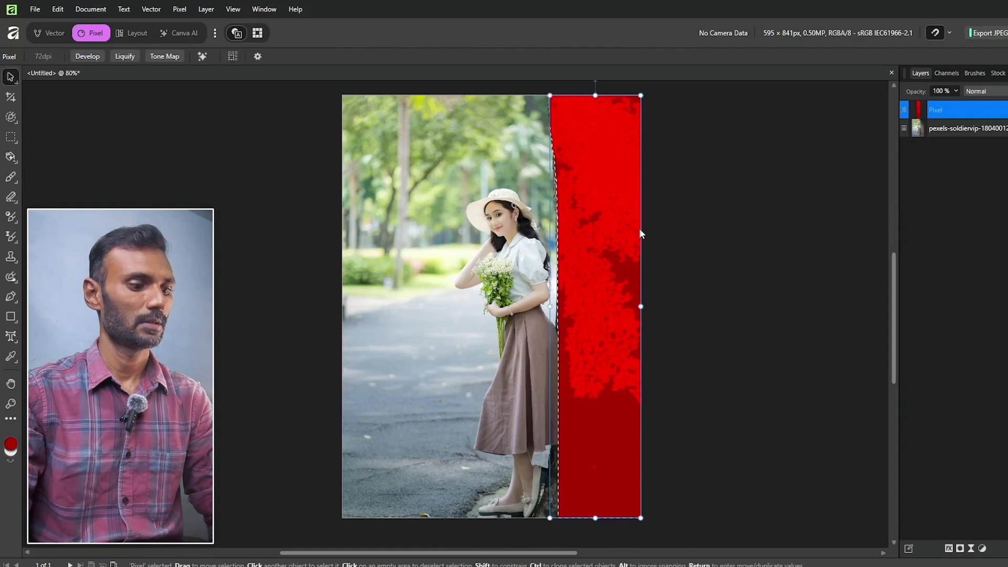
{"action": "left_click", "coordinate": [795, 245]}
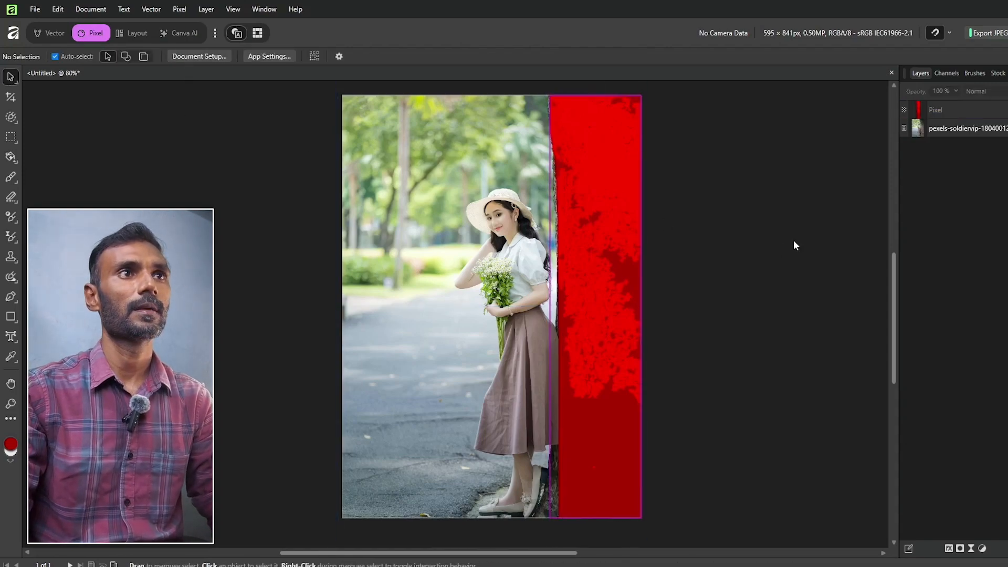
Select the red fill layer, try moving it down and towards the woman, and undo the move
{"action": "left_click", "coordinate": [582, 248]}
{"action": "mouse_move", "coordinate": [609, 265]}
{"action": "left_mouse_down"}
{"action": "mouse_move", "coordinate": [467, 265]}
{"action": "mouse_move", "coordinate": [610, 266]}
{"action": "left_mouse_up"}
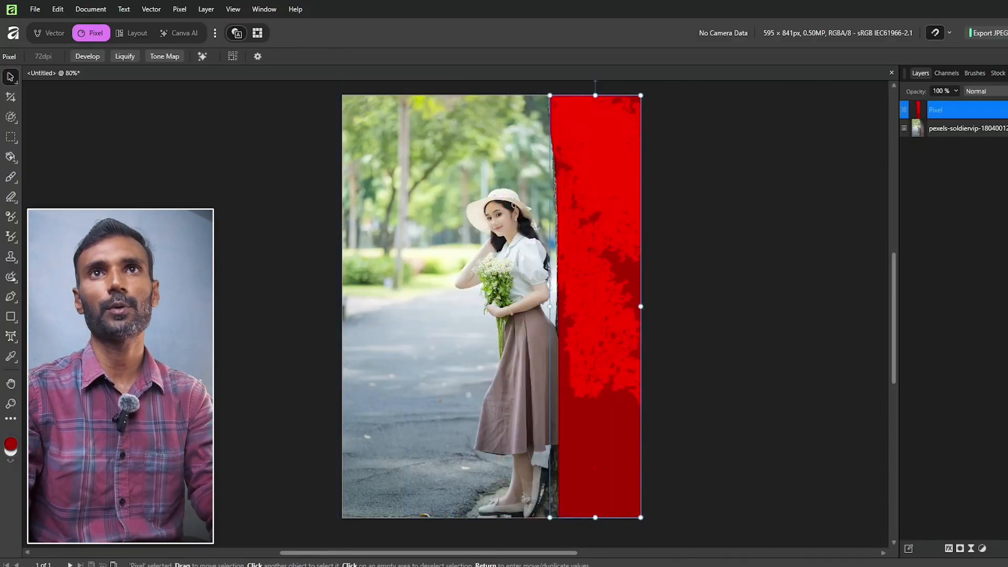
{"action": "left_click_drag", "start_coordinate": [584, 268], "coordinate": [553, 280]}
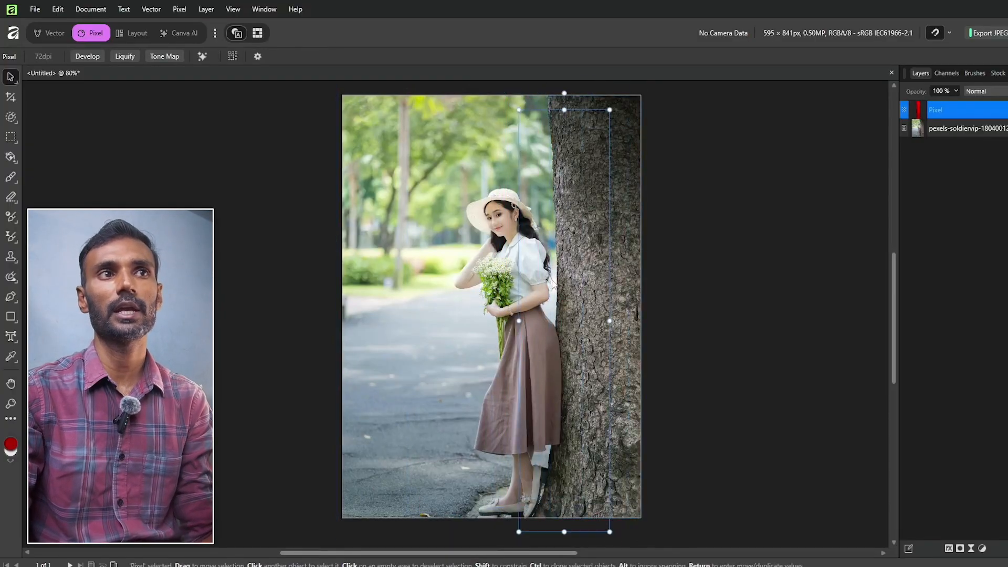
{"action": "key", "text": "ctrl+z"}
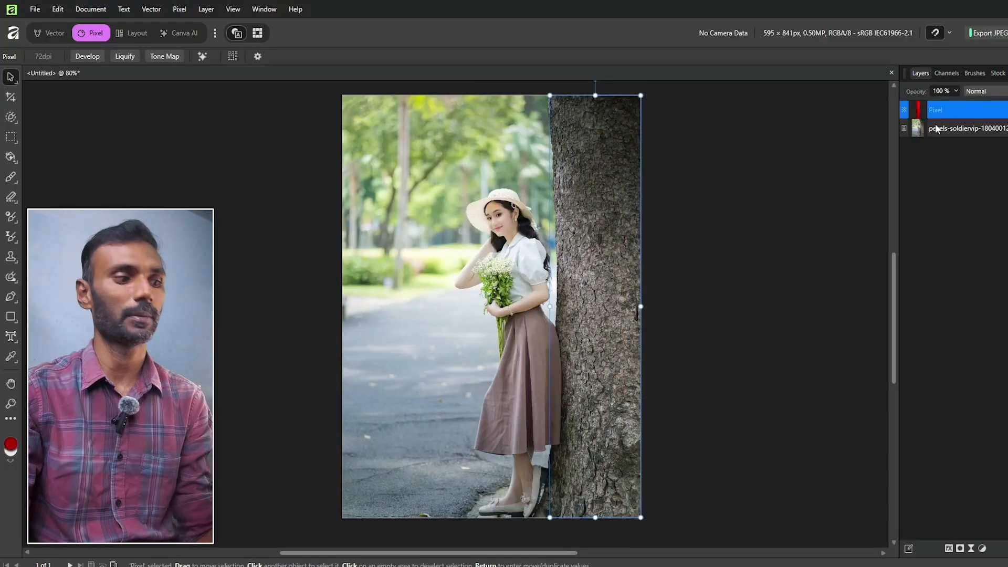
{"action": "key", "text": "ctrl+z"}
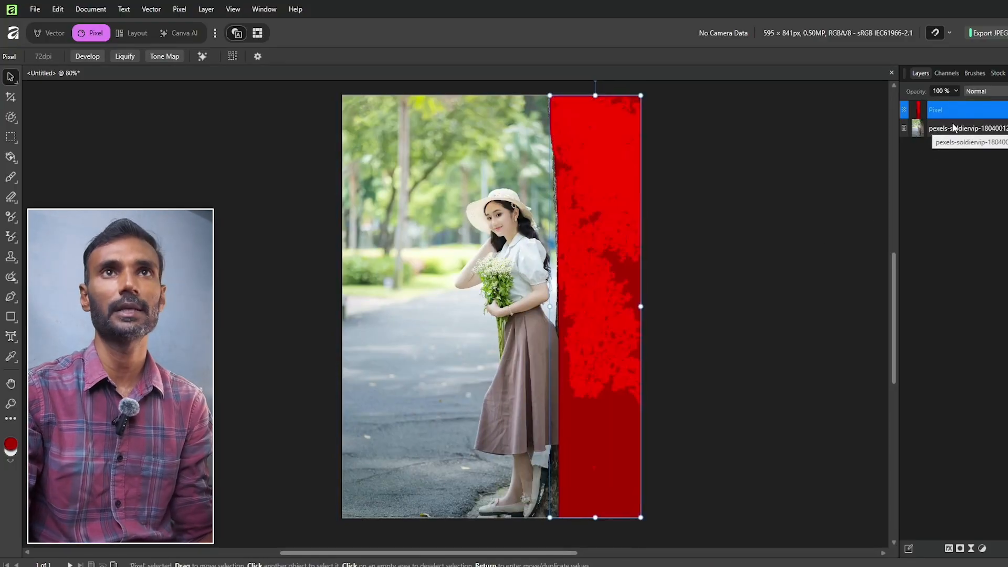
Set the red fill layer's blend mode to Darken and deselect the layer
{"action": "left_click", "coordinate": [978, 92]}
{"action": "left_click", "coordinate": [978, 92]}
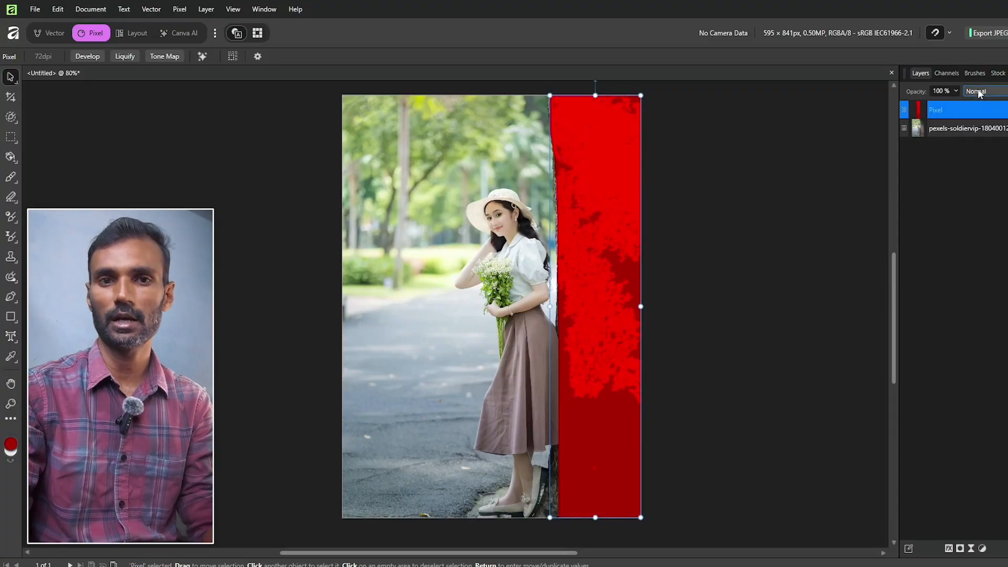
{"action": "left_click", "coordinate": [978, 93]}
{"action": "left_click", "coordinate": [984, 117]}
{"action": "left_click", "coordinate": [983, 93]}
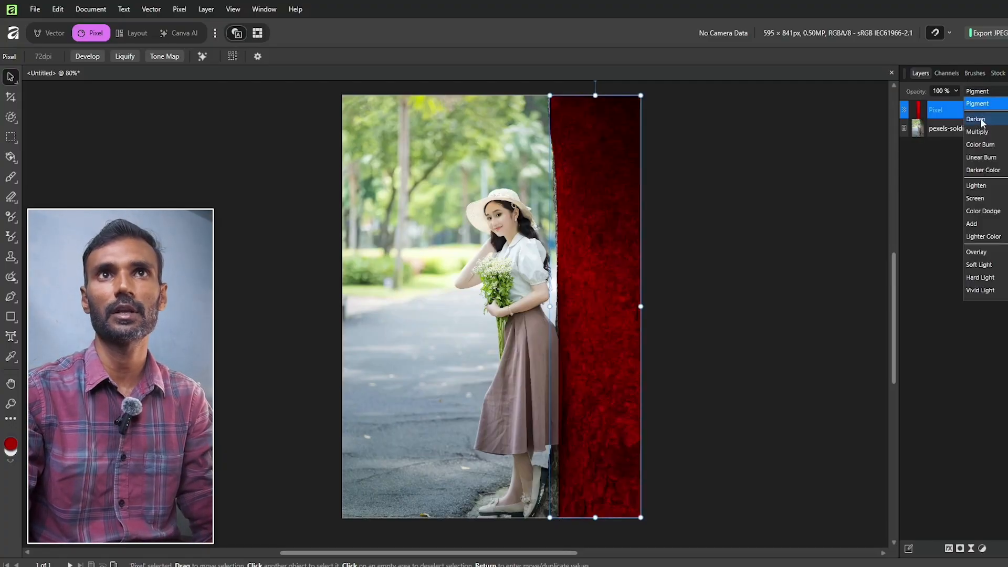
{"action": "left_click", "coordinate": [981, 119]}
{"action": "left_click", "coordinate": [984, 95]}
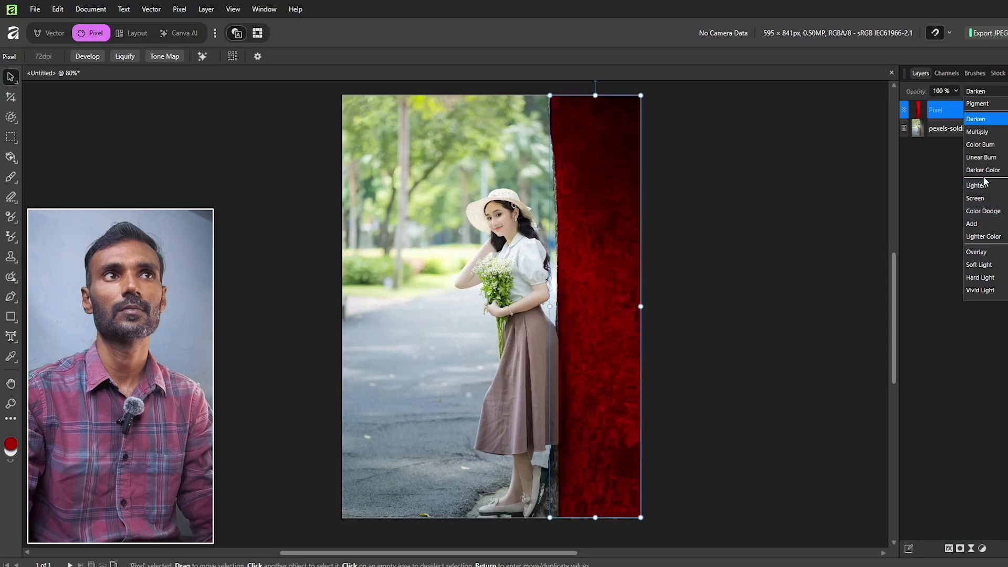
{"action": "left_click", "coordinate": [983, 125]}
{"action": "left_click", "coordinate": [819, 158]}
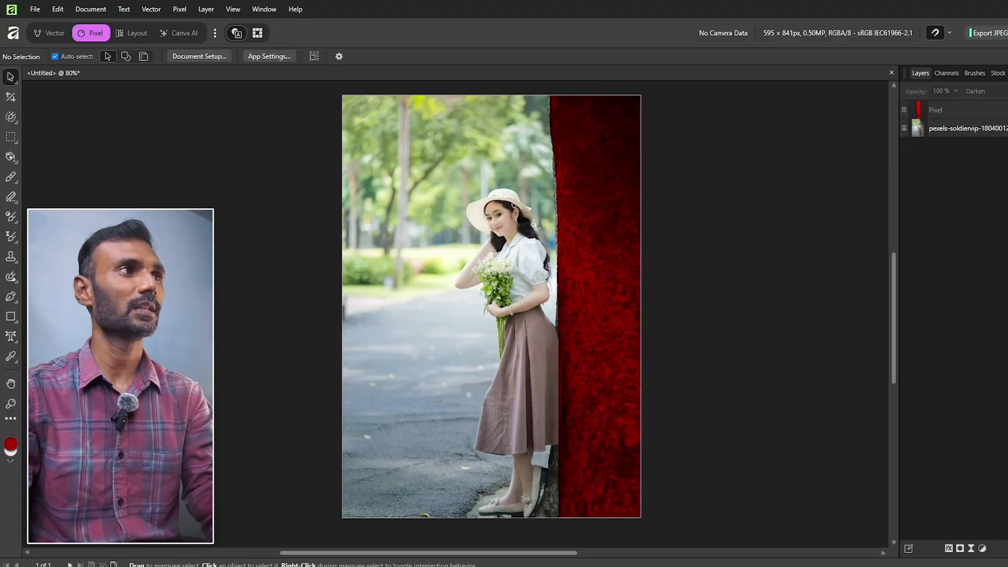
{"action": "right_click", "coordinate": [11, 157]}
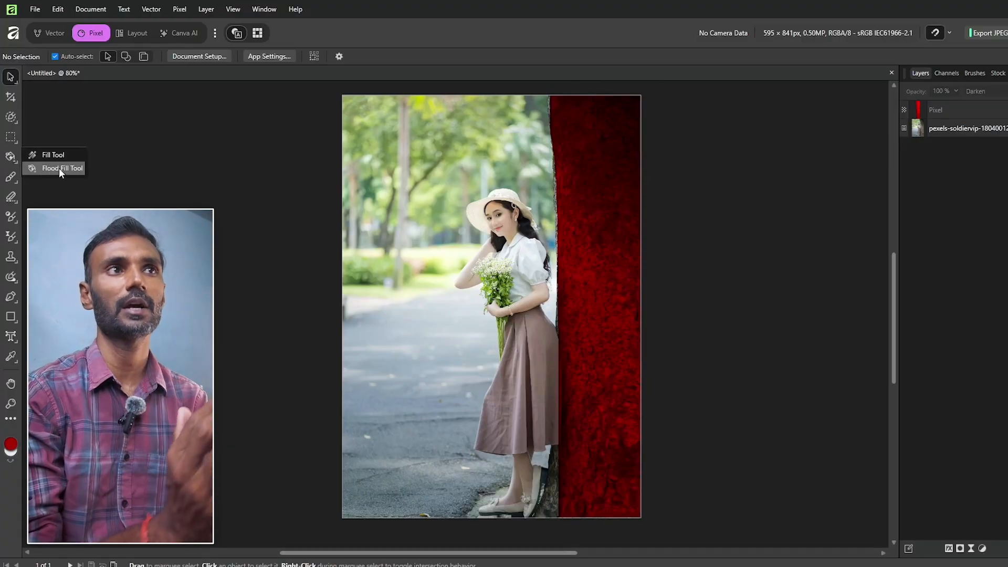
{"action": "right_click", "coordinate": [11, 117]}
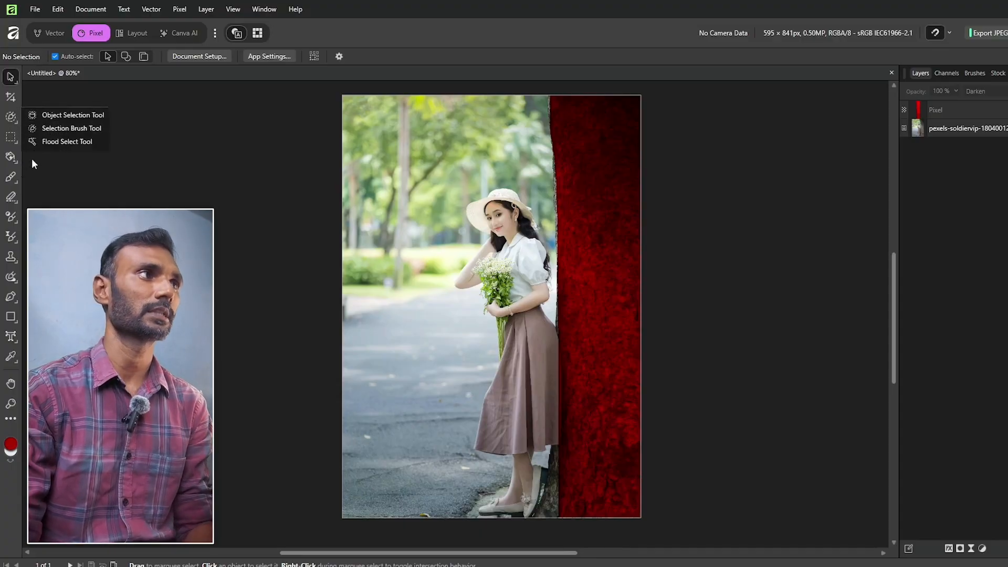
{"action": "right_click", "coordinate": [10, 138]}
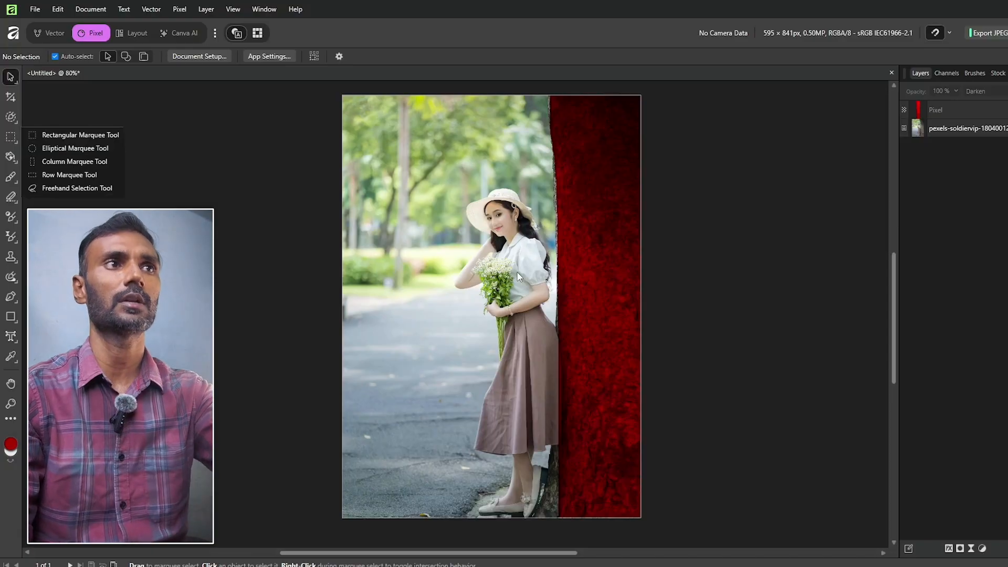
Delete the red fill layer and select the photo layer of the woman
{"action": "left_click", "coordinate": [946, 110]}
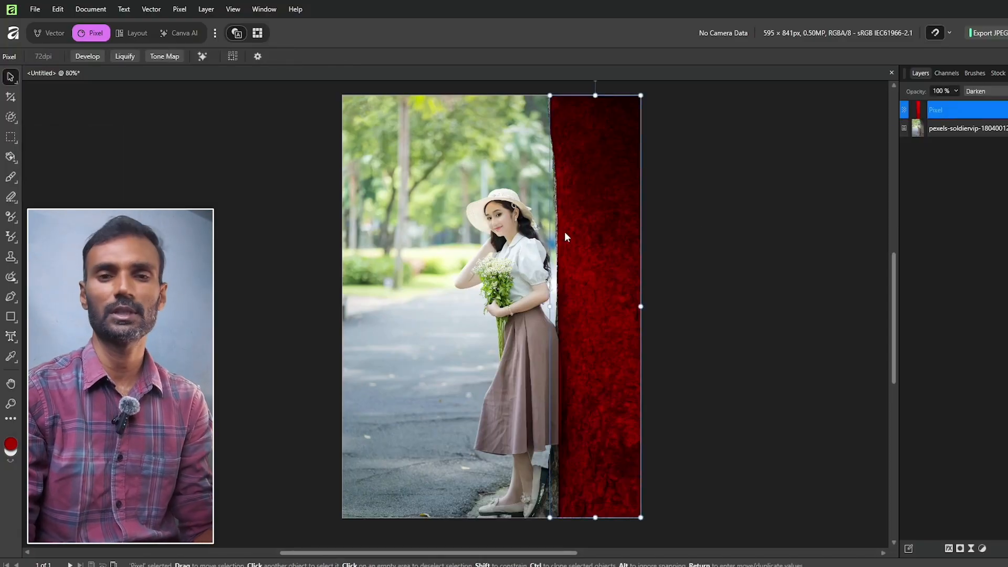
{"action": "left_click", "coordinate": [11, 157]}
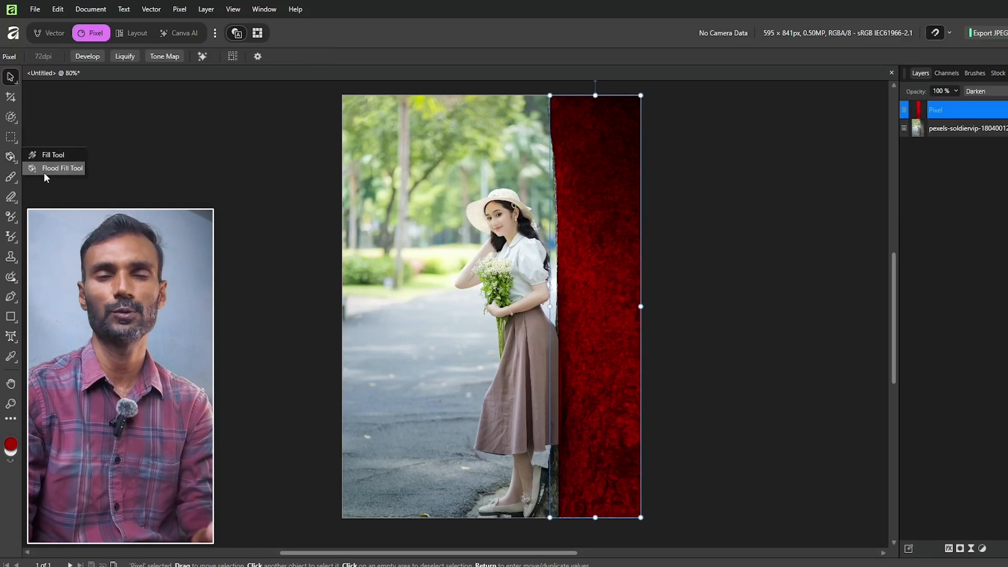
{"action": "double_click", "coordinate": [946, 110]}
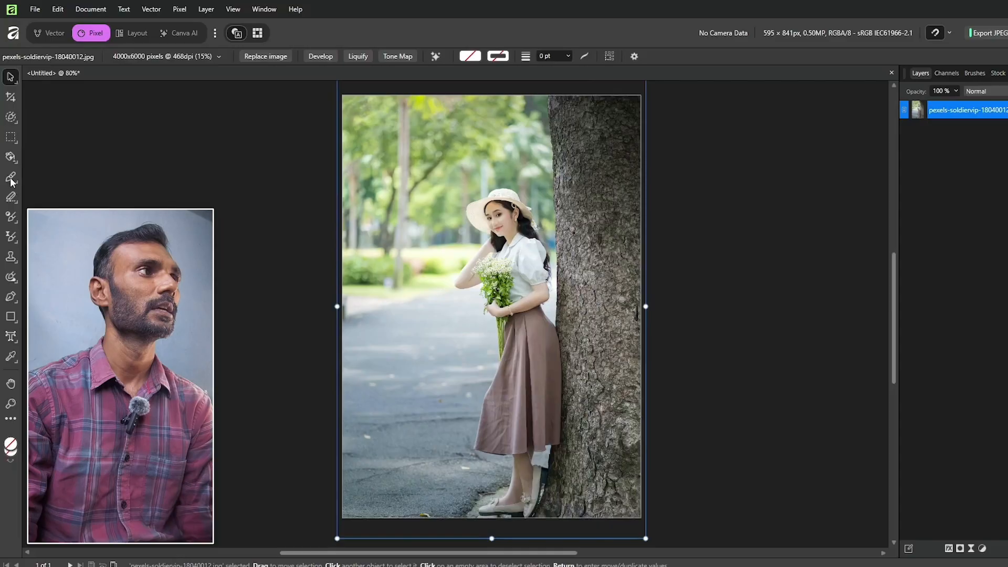
Activate the Paint Brush Tool with a width of about 41 px, test a dab beside the woman's hat, and undo it
{"action": "left_click", "coordinate": [10, 179]}
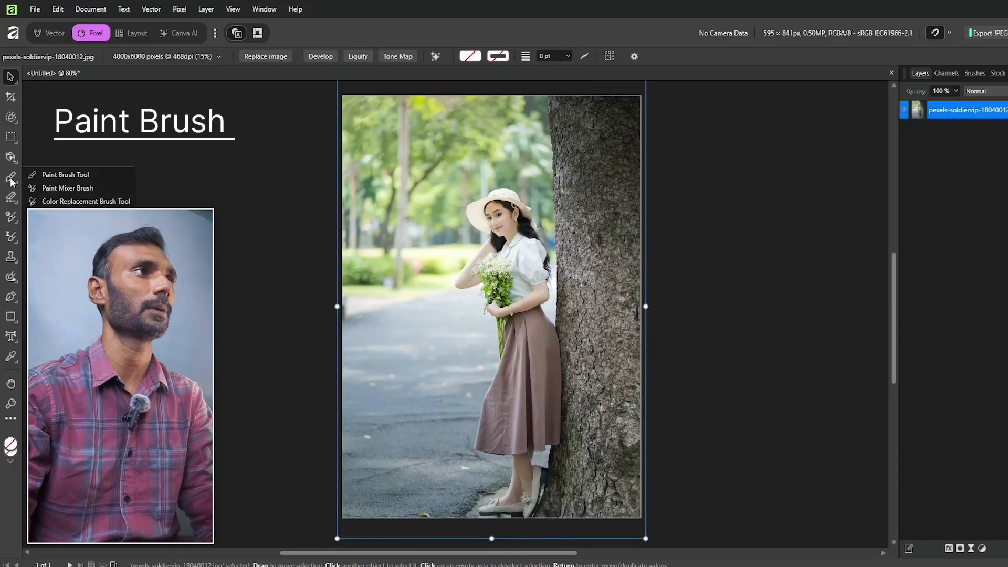
{"action": "left_click", "coordinate": [53, 174]}
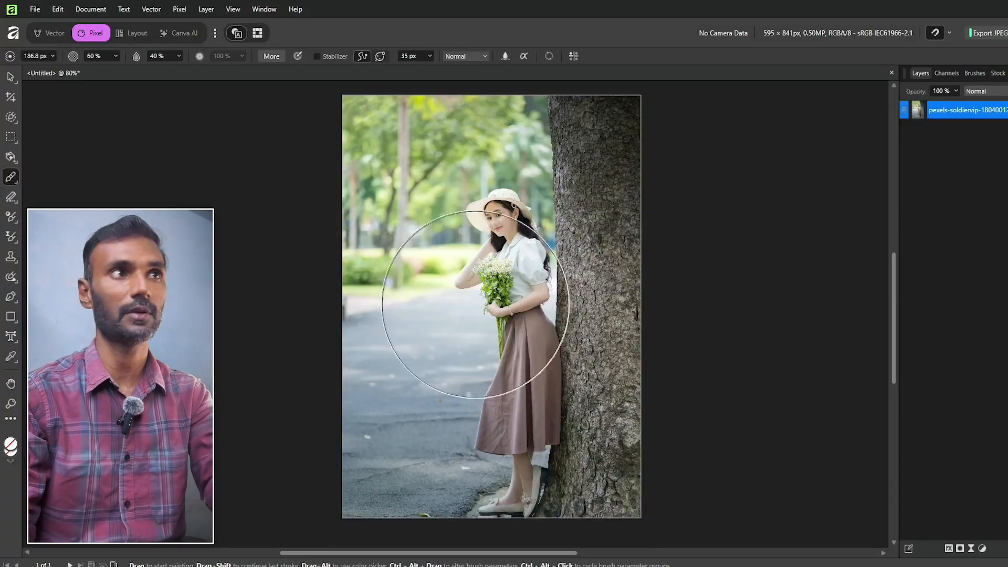
{"action": "left_click", "coordinate": [53, 56]}
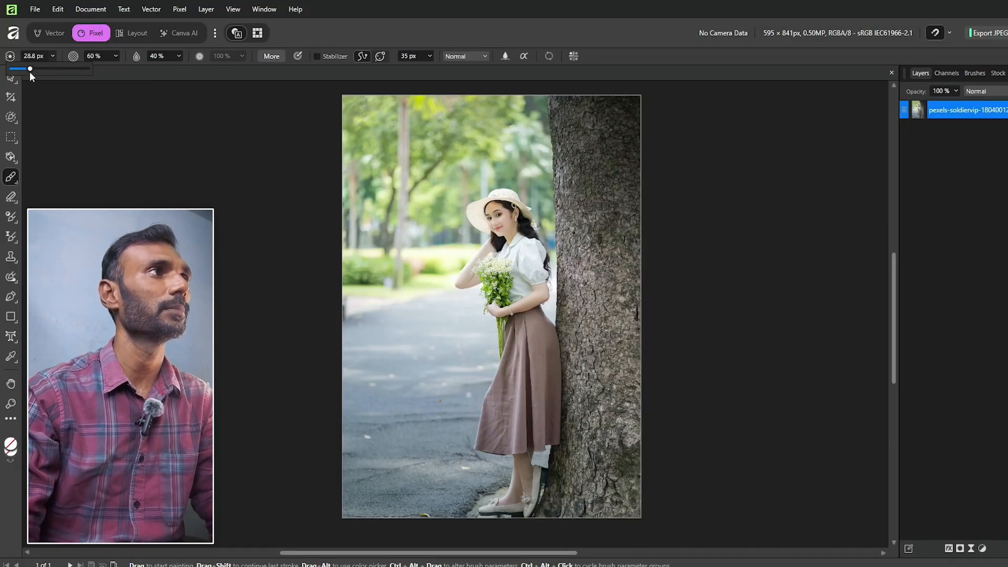
{"action": "left_click", "coordinate": [468, 193]}
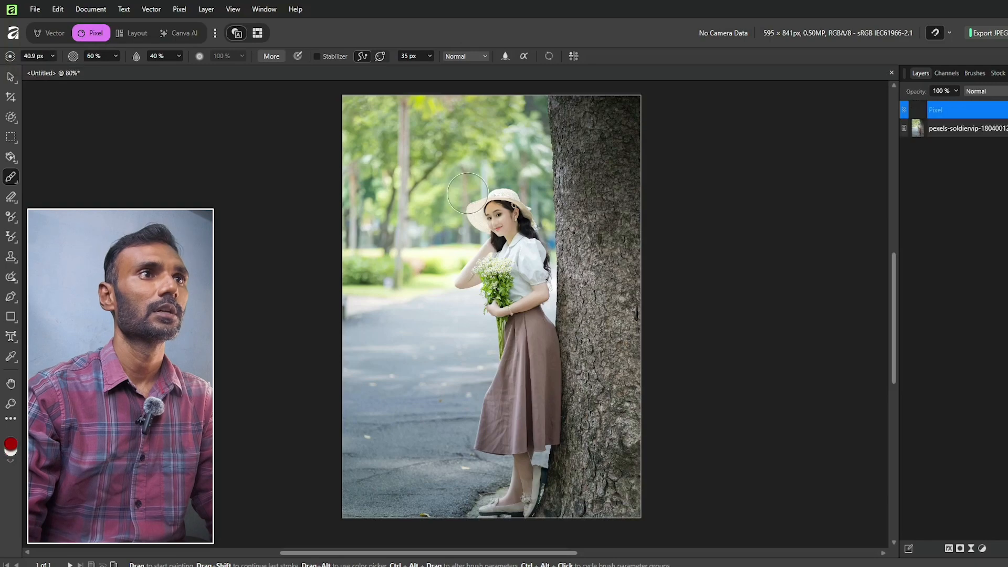
{"action": "key", "text": "ctrl+z"}
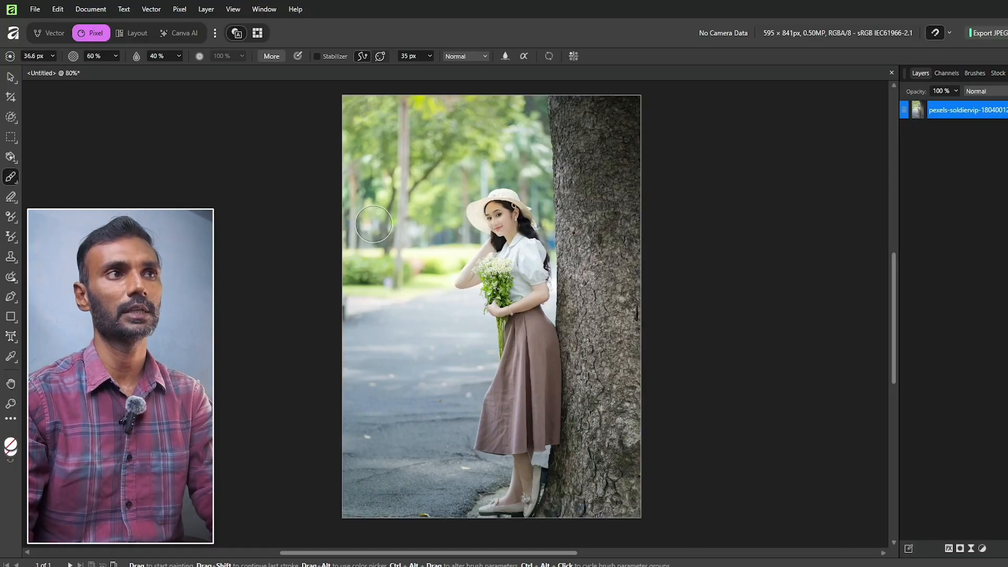
Enlarge the brush to 95.2 px and paint a horizontal red stroke across the photo just above the woman's head
{"action": "key", "text": "]"}
{"action": "key", "text": "]"}
{"action": "key", "text": "]"}
{"action": "key", "text": "]"}
{"action": "key", "text": "]"}
{"action": "key", "text": "["}
{"action": "key", "text": "["}
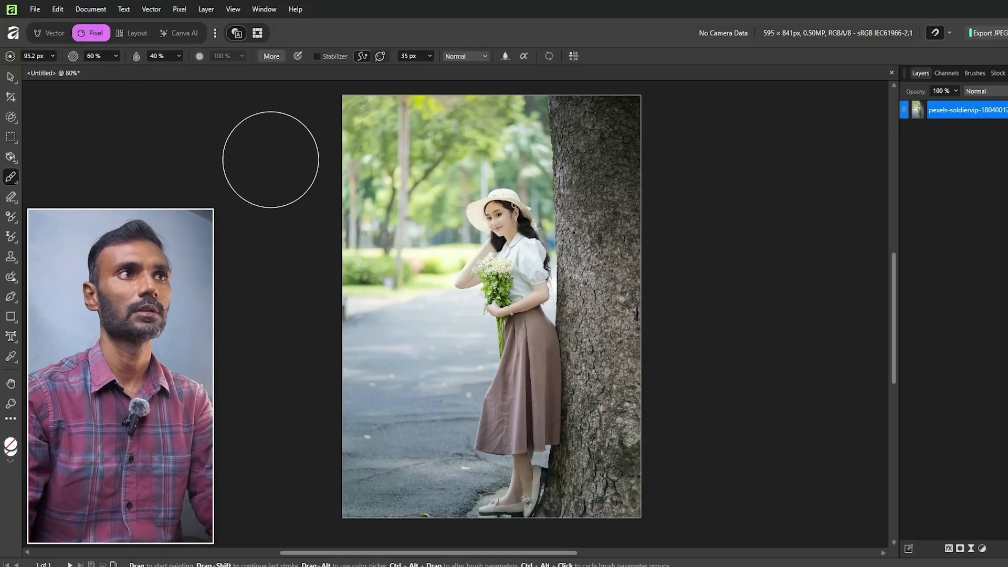
{"action": "left_click_drag", "start_coordinate": [284, 162], "coordinate": [676, 164]}
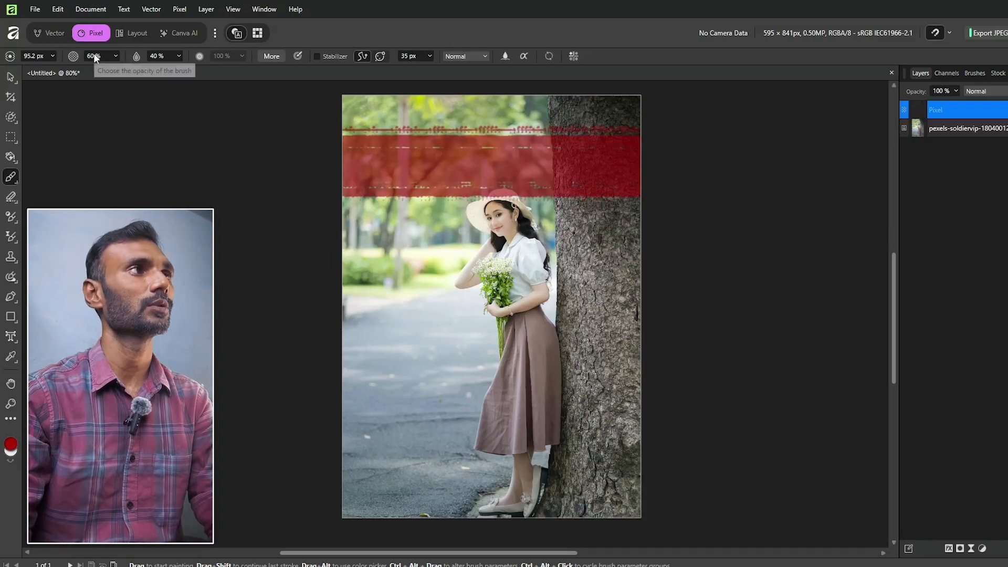
Set the brush opacity to 100% and paint a horizontal red stroke across the photo over the woman's bouquet
{"action": "left_click", "coordinate": [115, 55]}
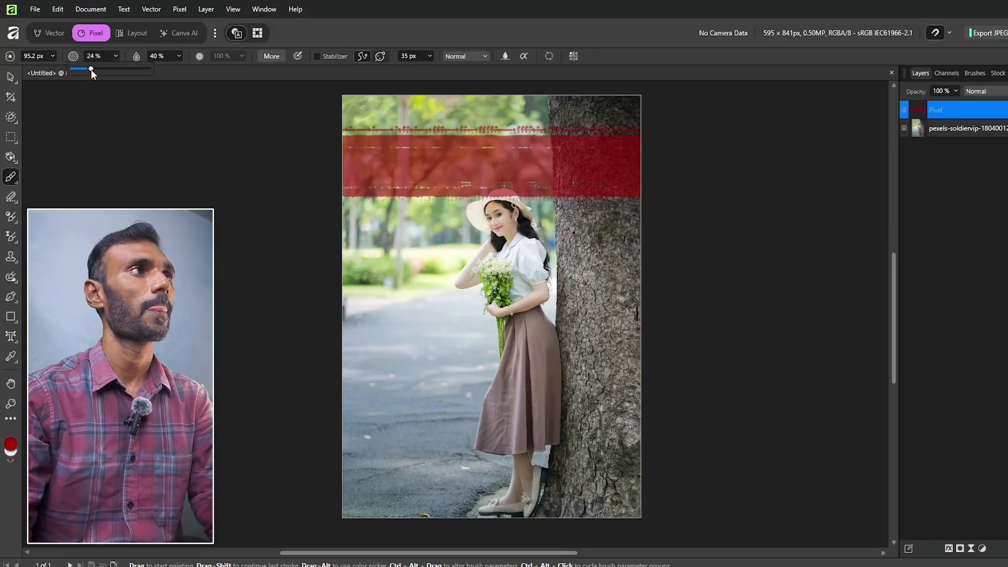
{"action": "left_click_drag", "start_coordinate": [91, 69], "coordinate": [228, 68]}
{"action": "left_click", "coordinate": [311, 292]}
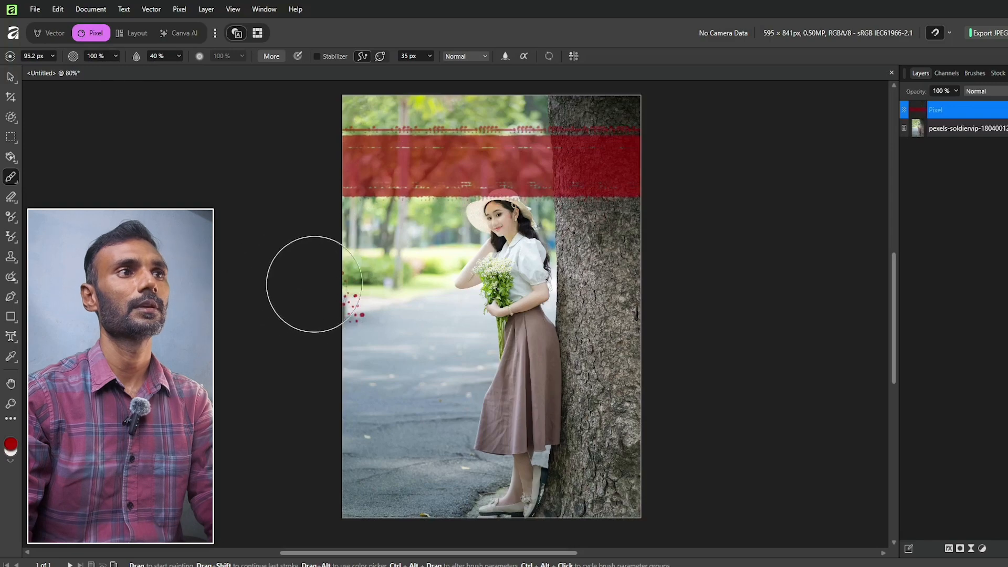
{"action": "left_click_drag", "start_coordinate": [314, 284], "coordinate": [666, 284]}
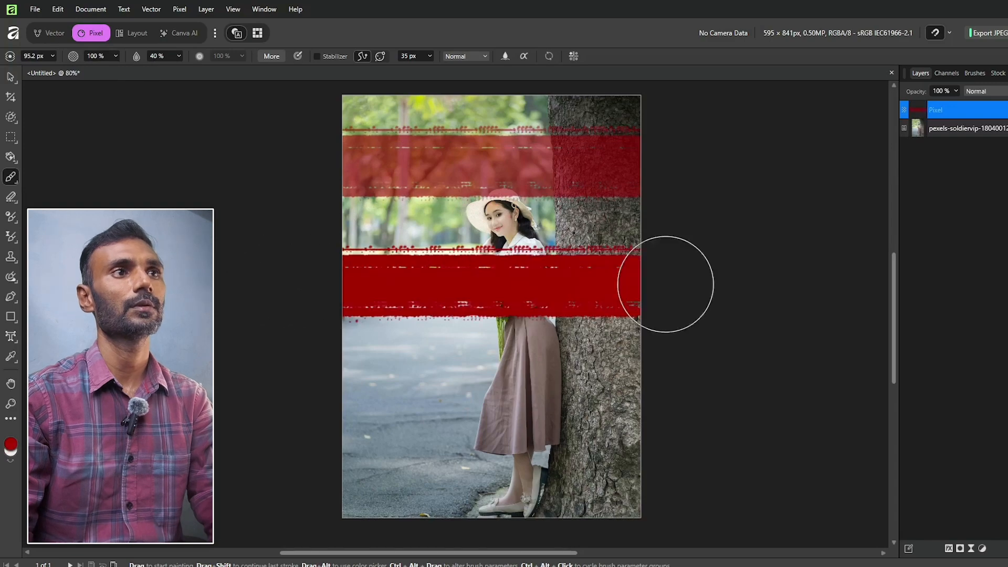
Set the brush opacity to 52% and undo the red strokes painted on the photo
{"action": "left_click", "coordinate": [113, 57]}
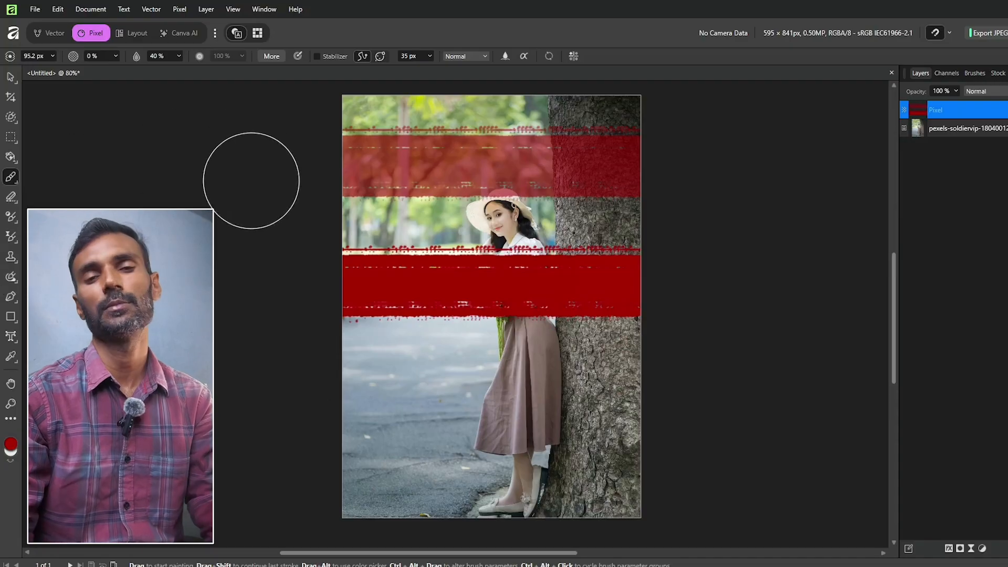
{"action": "left_click", "coordinate": [115, 55]}
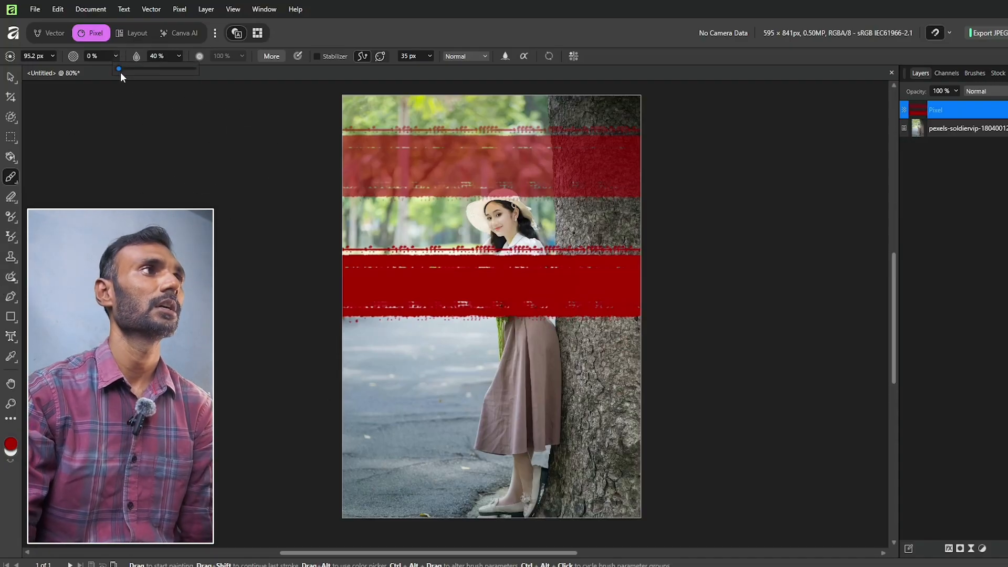
{"action": "left_click_drag", "start_coordinate": [119, 68], "coordinate": [158, 69]}
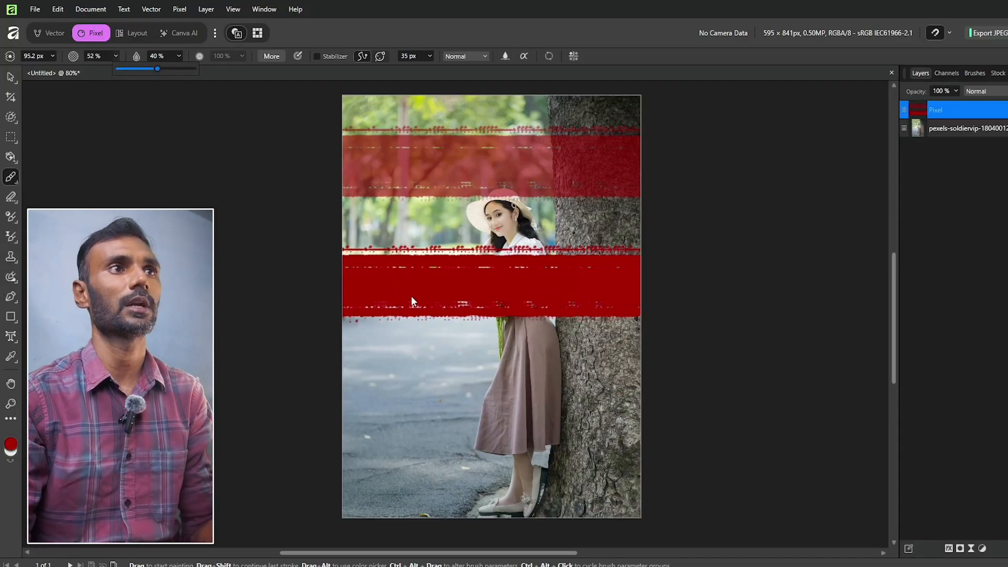
{"action": "key", "text": "ctrl+z"}
{"action": "key", "text": "ctrl+z"}
{"action": "key", "text": "ctrl+z"}
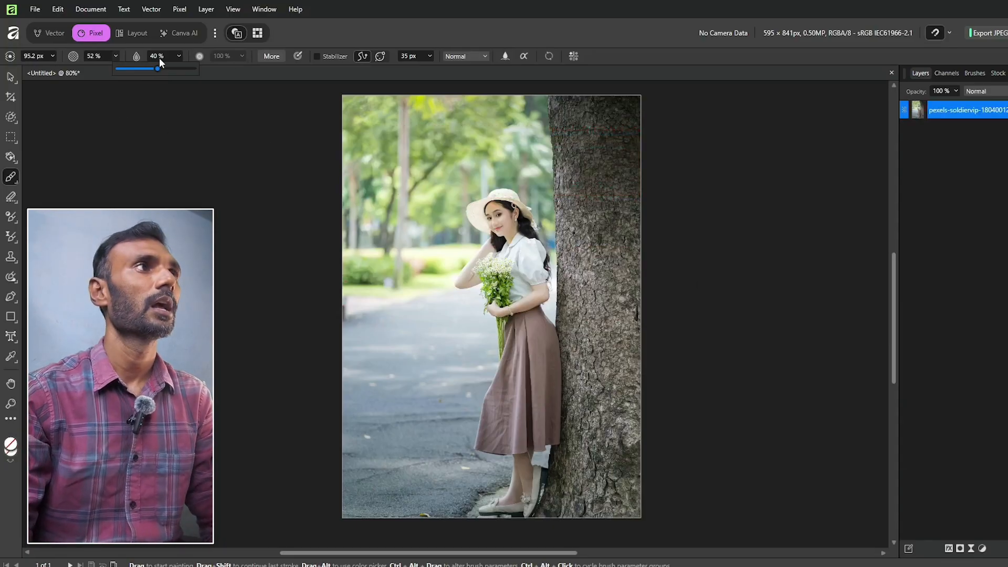
Set the brush flow to 100% and paint a red stroke across the photo at hat height, plus short strokes and dabs below it
{"action": "left_click", "coordinate": [175, 57]}
{"action": "left_click", "coordinate": [178, 56]}
{"action": "left_click_drag", "start_coordinate": [181, 69], "coordinate": [314, 76]}
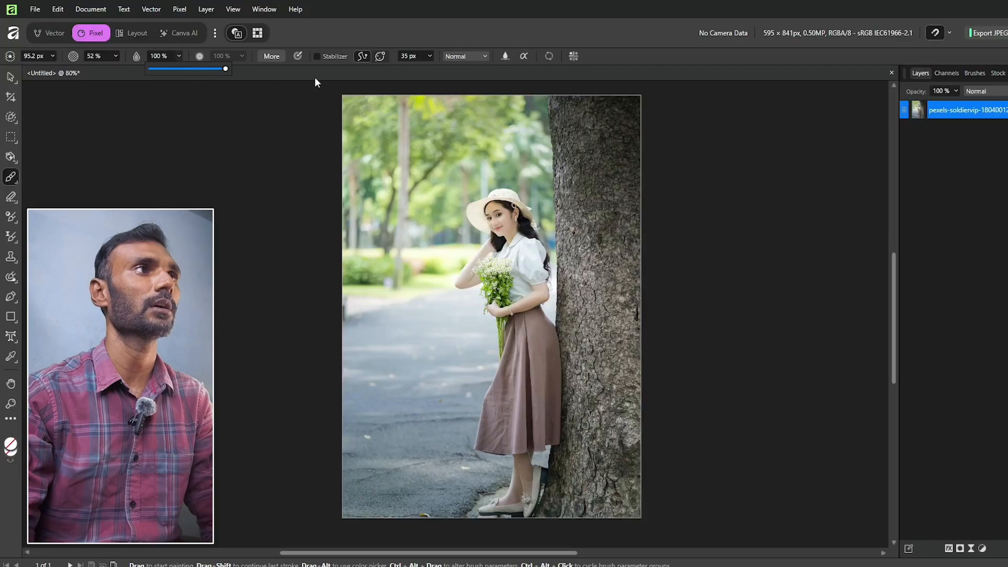
{"action": "left_click", "coordinate": [333, 173]}
{"action": "key", "text": "ctrl+z"}
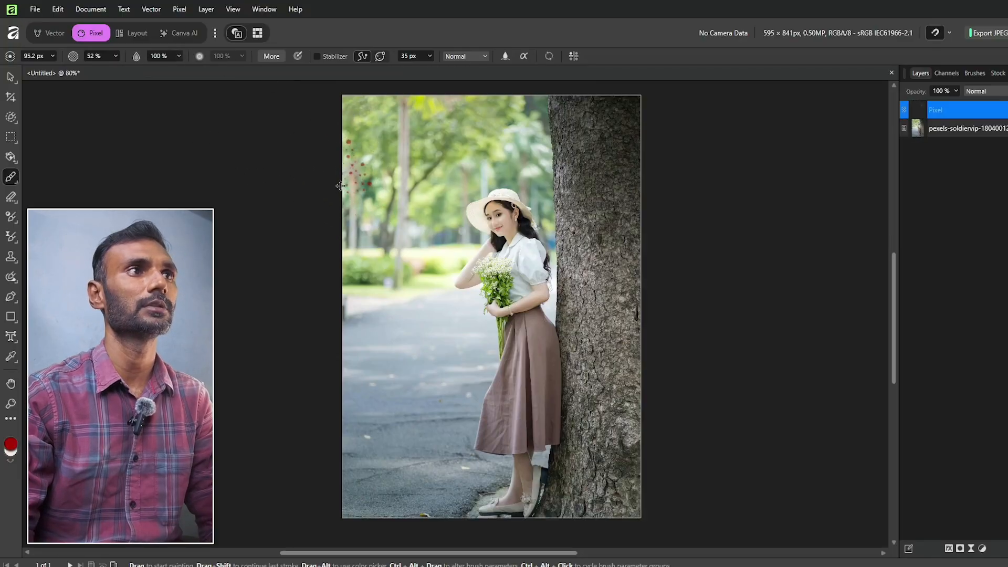
{"action": "left_click_drag", "start_coordinate": [336, 176], "coordinate": [650, 178]}
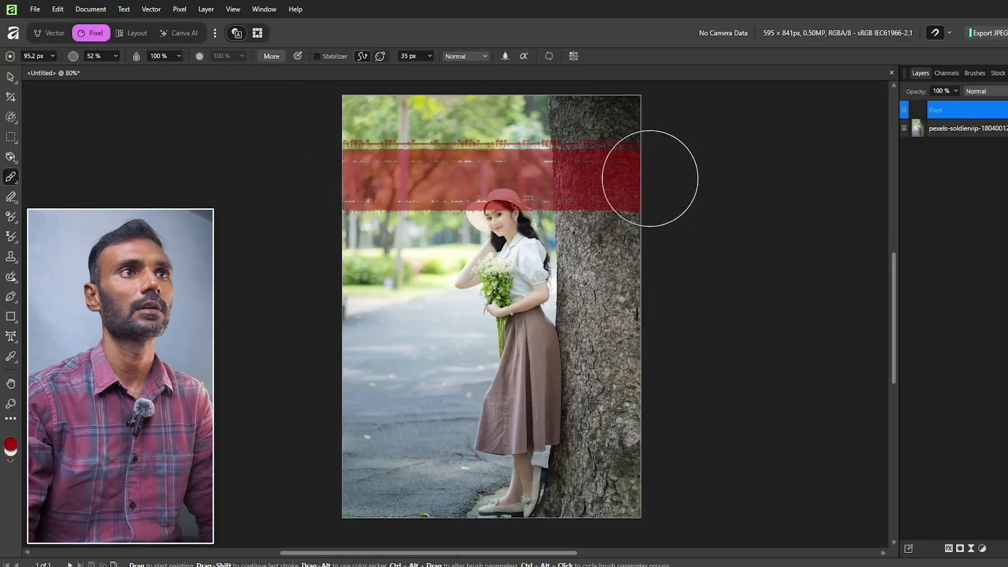
{"action": "left_click", "coordinate": [342, 266]}
{"action": "left_click", "coordinate": [456, 270]}
{"action": "left_click_drag", "start_coordinate": [544, 269], "coordinate": [580, 267]}
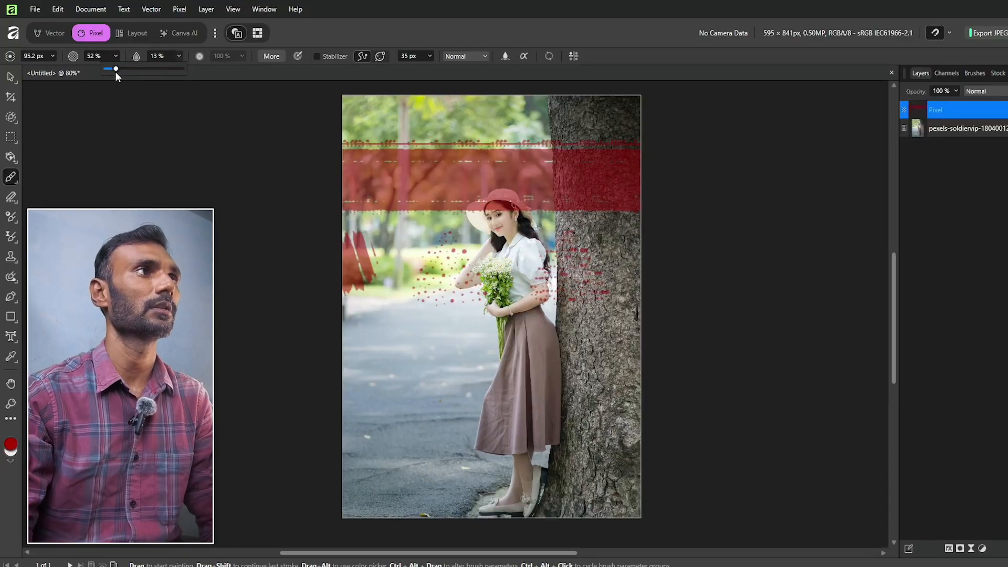
Try a brush flow of 32% with short red strokes over the road, skirt and tree trunk, undoing a stroke between tests
{"action": "mouse_move", "coordinate": [364, 374]}
{"action": "left_mouse_down"}
{"action": "mouse_move", "coordinate": [619, 375]}
{"action": "mouse_move", "coordinate": [447, 393]}
{"action": "mouse_move", "coordinate": [511, 339]}
{"action": "mouse_move", "coordinate": [450, 261]}
{"action": "left_mouse_up"}
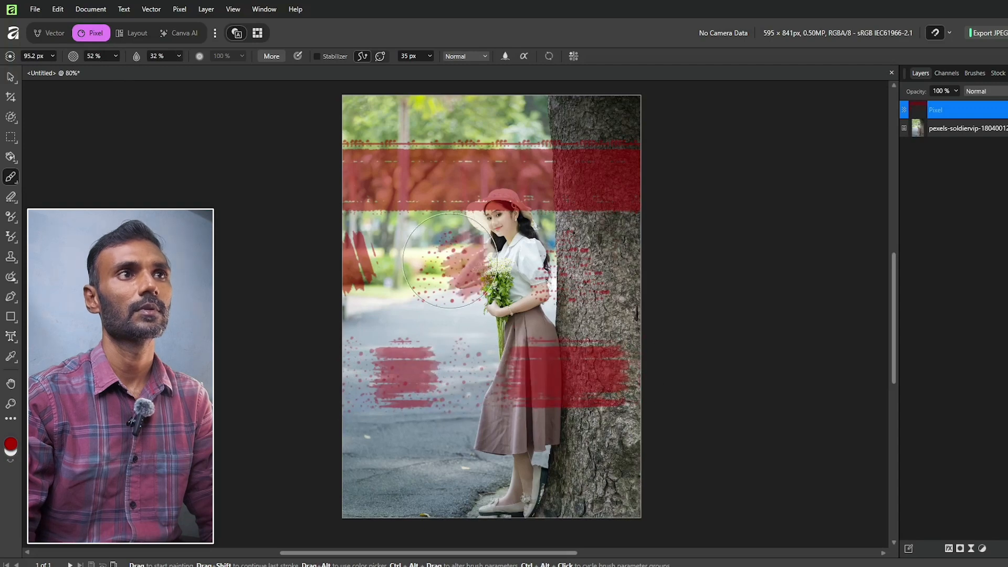
{"action": "key", "text": "ctrl+z"}
{"action": "left_click_drag", "start_coordinate": [348, 371], "coordinate": [429, 379]}
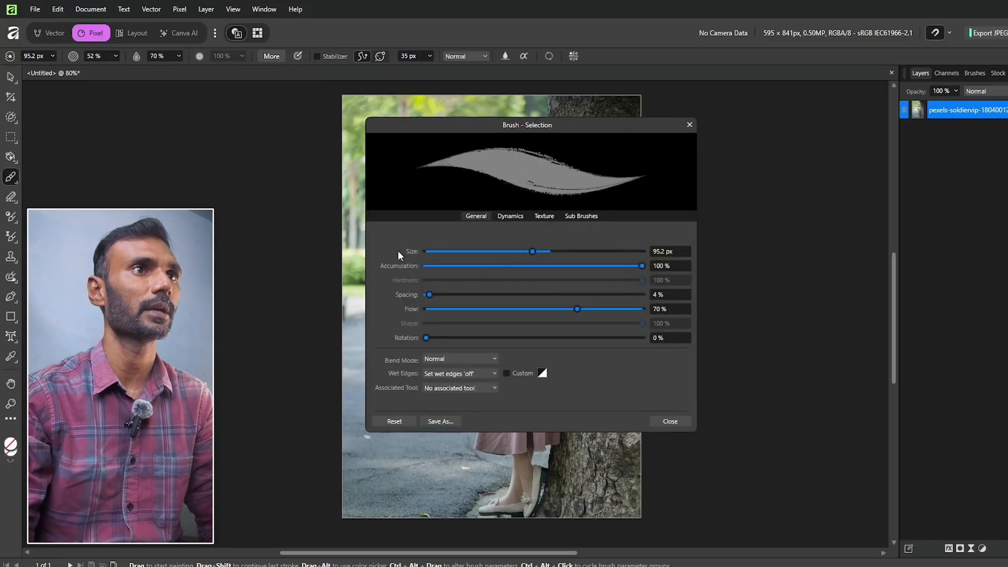
In the brush's general settings, set the size to 100 px and the accumulation to 100%
{"action": "mouse_move", "coordinate": [523, 254]}
{"action": "left_mouse_down"}
{"action": "mouse_move", "coordinate": [461, 255]}
{"action": "mouse_move", "coordinate": [610, 257]}
{"action": "mouse_move", "coordinate": [482, 257]}
{"action": "left_mouse_up"}
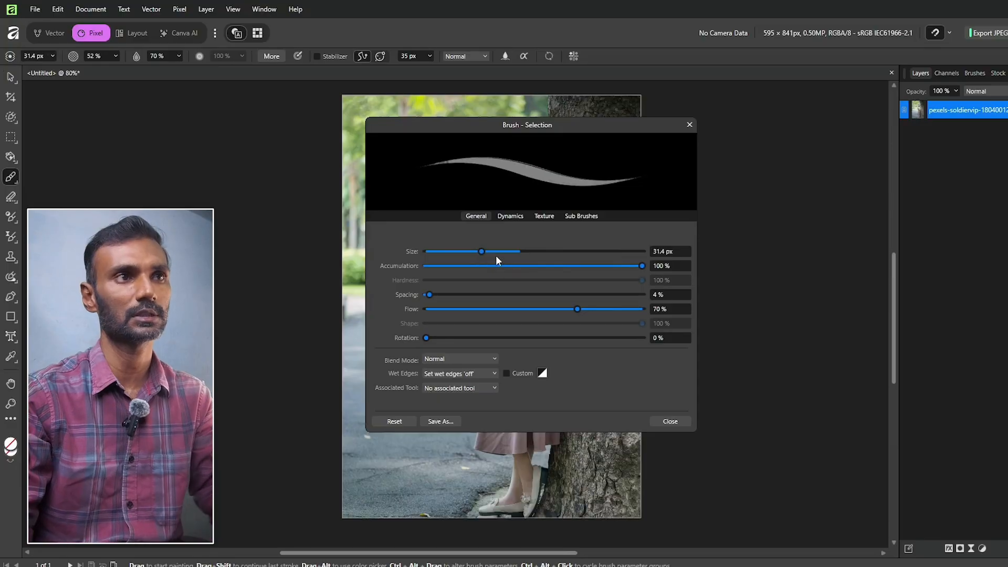
{"action": "mouse_move", "coordinate": [484, 251]}
{"action": "left_mouse_down"}
{"action": "mouse_move", "coordinate": [599, 252]}
{"action": "mouse_move", "coordinate": [522, 253]}
{"action": "mouse_move", "coordinate": [534, 254]}
{"action": "left_mouse_up"}
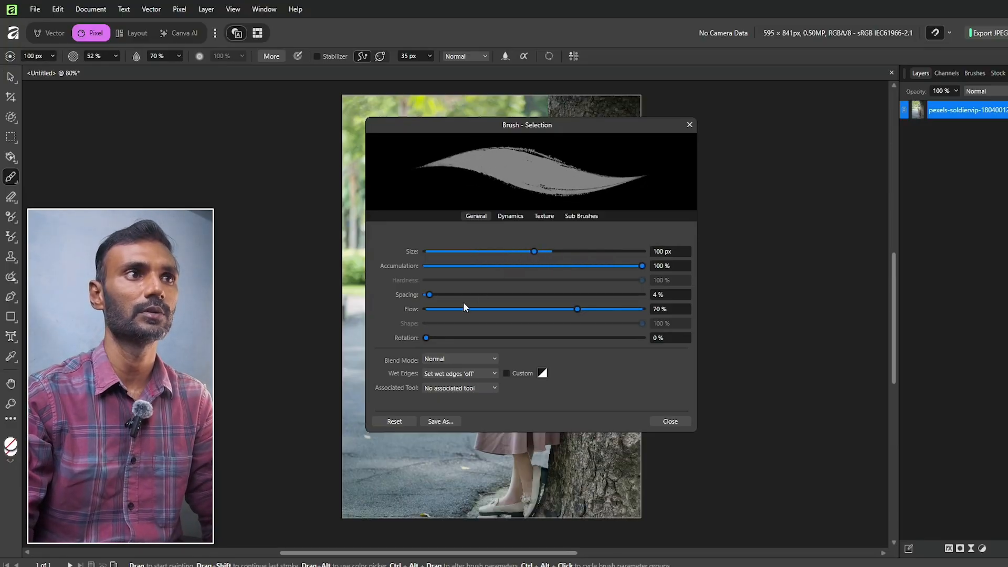
{"action": "mouse_move", "coordinate": [622, 266]}
{"action": "left_mouse_down"}
{"action": "mouse_move", "coordinate": [458, 266]}
{"action": "mouse_move", "coordinate": [647, 266]}
{"action": "left_mouse_up"}
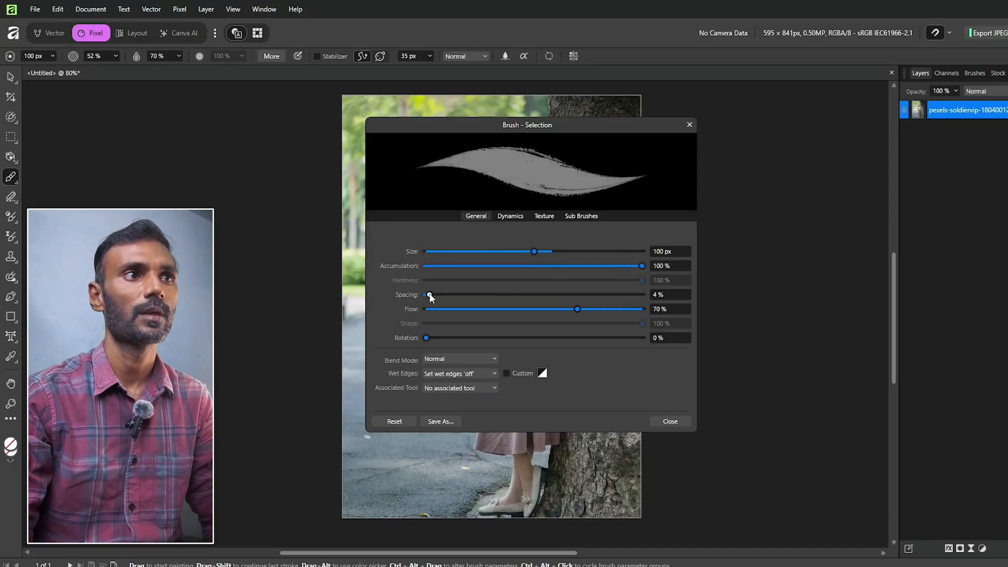
Set the brush's spacing to 1%, flow to 42% and rotation to 21%
{"action": "mouse_move", "coordinate": [430, 295]}
{"action": "left_mouse_down"}
{"action": "mouse_move", "coordinate": [535, 295]}
{"action": "mouse_move", "coordinate": [383, 297]}
{"action": "mouse_move", "coordinate": [494, 306]}
{"action": "mouse_move", "coordinate": [410, 308]}
{"action": "mouse_move", "coordinate": [663, 311]}
{"action": "mouse_move", "coordinate": [543, 311]}
{"action": "left_mouse_up"}
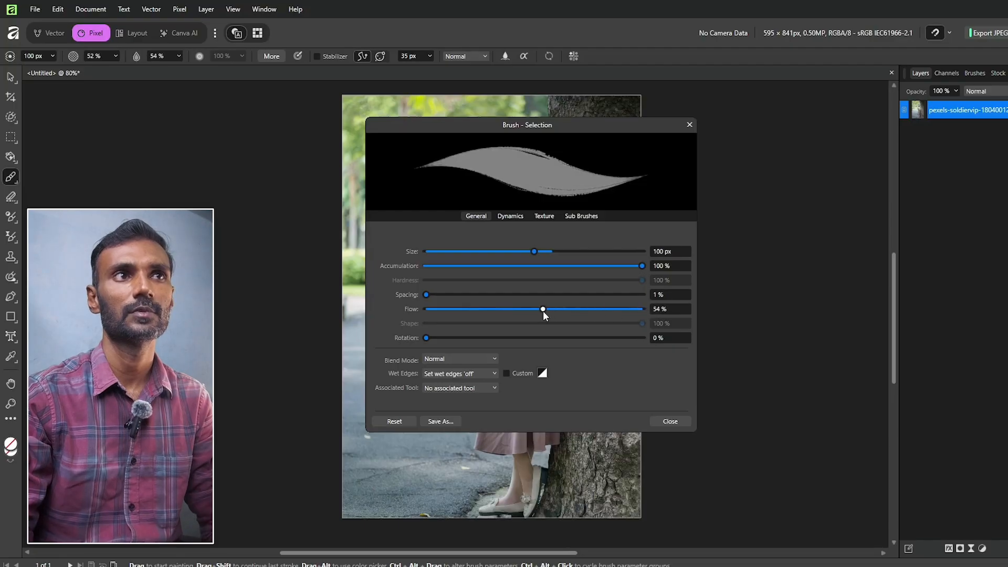
{"action": "left_click", "coordinate": [518, 310]}
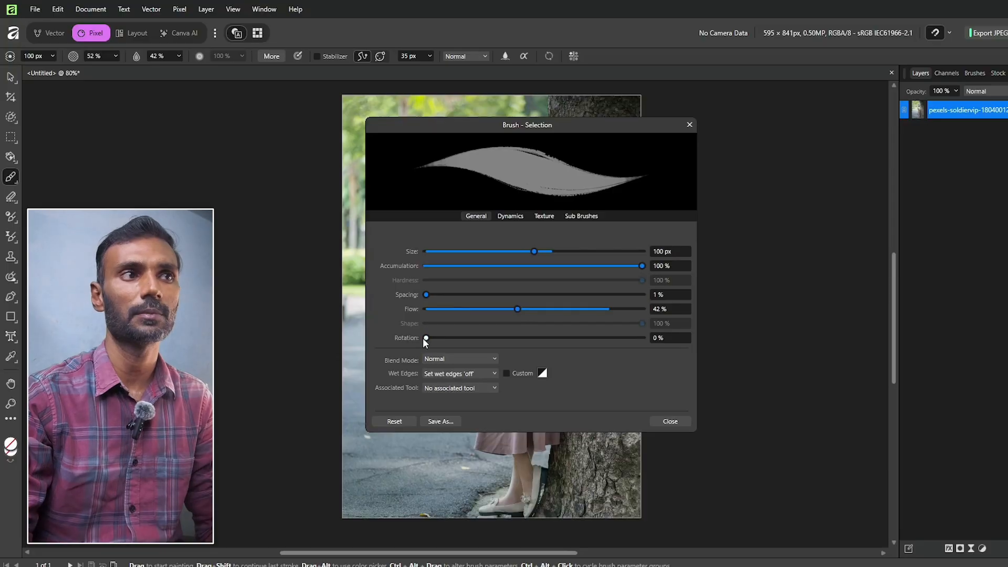
{"action": "left_click", "coordinate": [515, 338]}
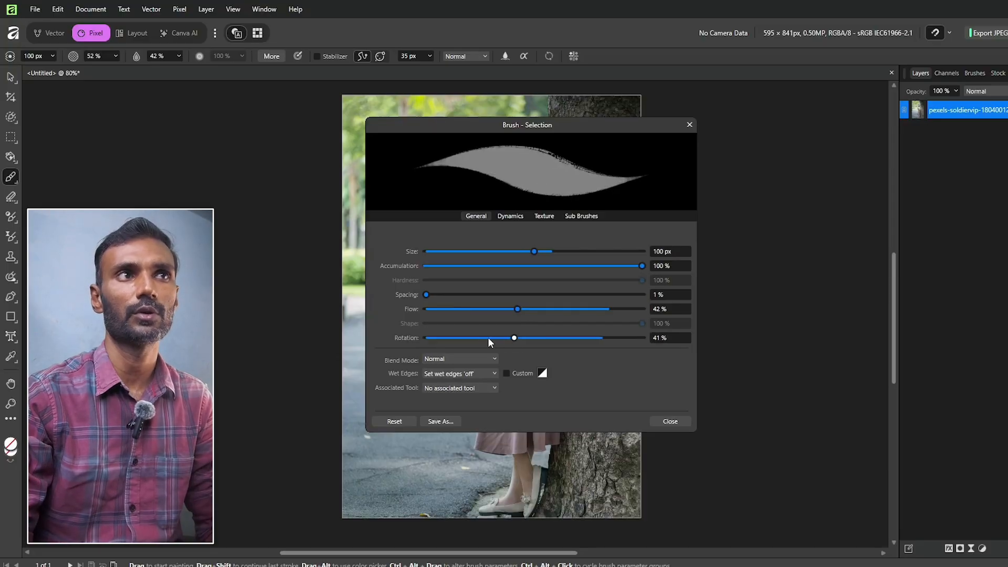
{"action": "left_click", "coordinate": [471, 337]}
Set the brush's blend mode to Color Burn and shape its wet edges profile into an S-curve
{"action": "left_click", "coordinate": [468, 356]}
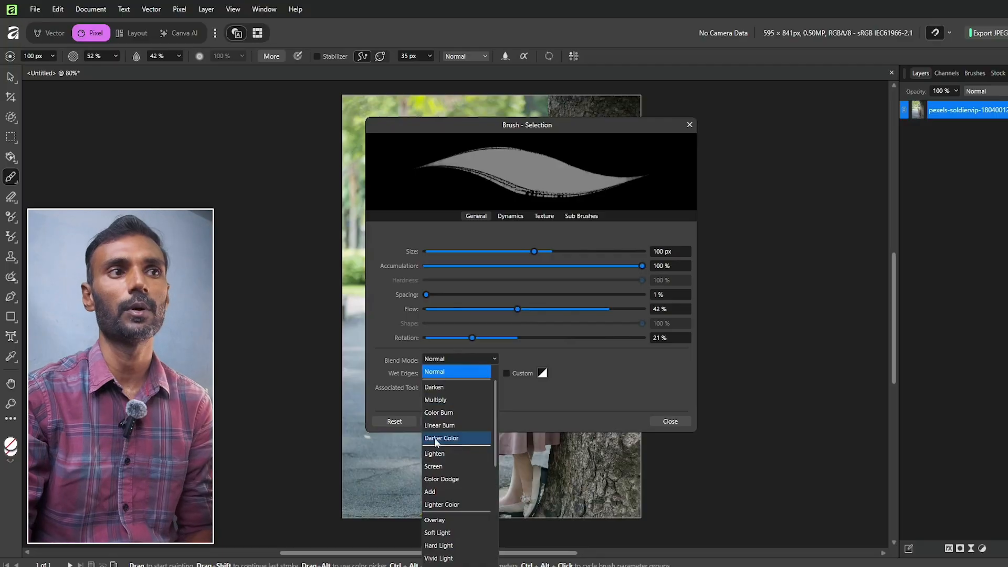
{"action": "left_click", "coordinate": [441, 413]}
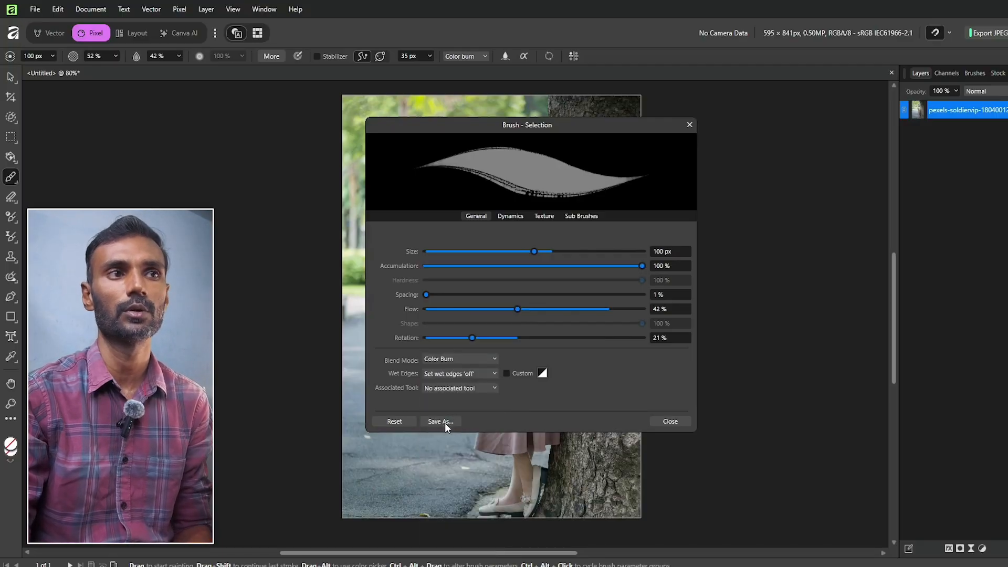
{"action": "left_click", "coordinate": [542, 375]}
{"action": "left_click_drag", "start_coordinate": [561, 450], "coordinate": [613, 414]}
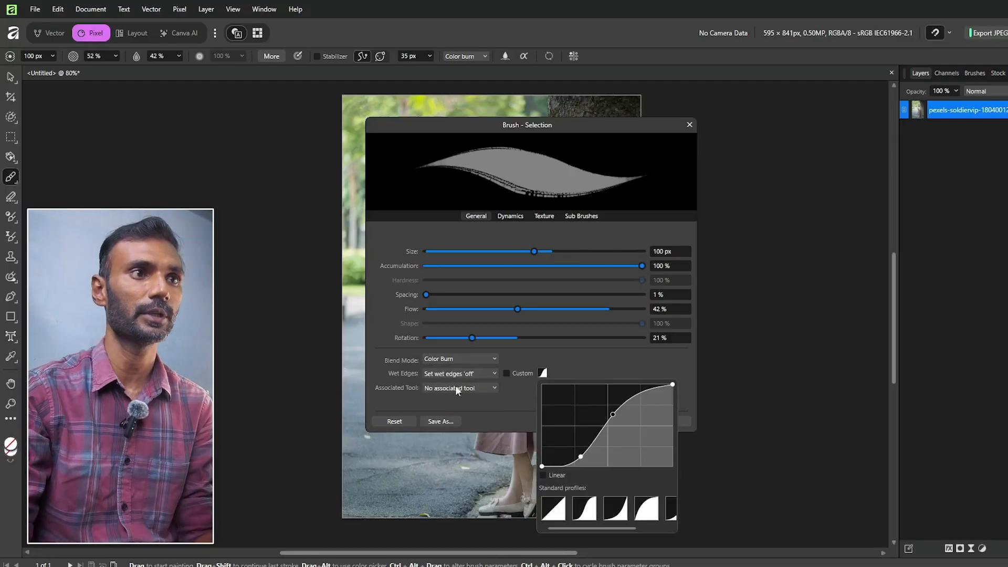
{"action": "left_click", "coordinate": [451, 407]}
In the brush dynamics, set the size jitter to 97% and the accumulation jitter's controller to Random
{"action": "left_click", "coordinate": [505, 216]}
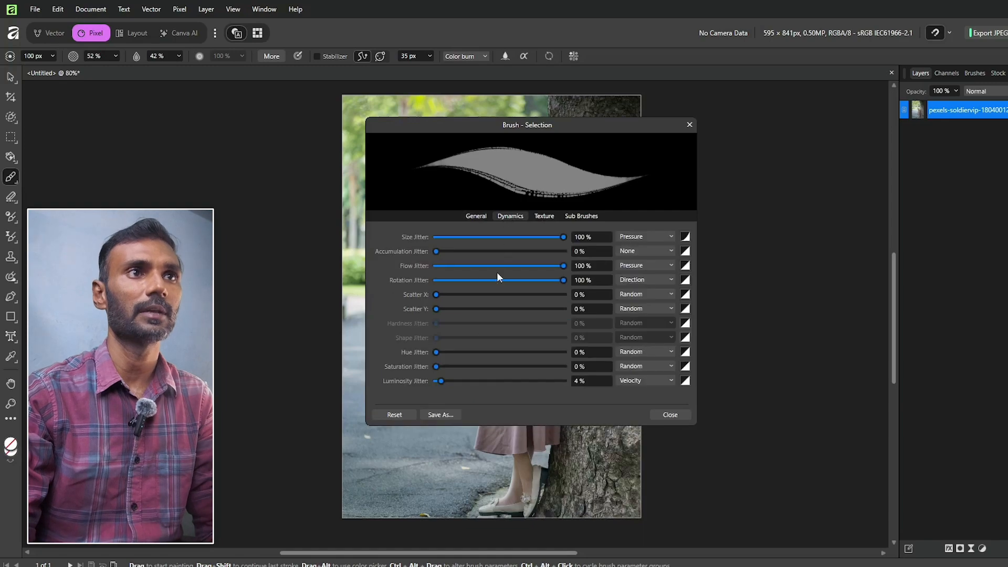
{"action": "left_click_drag", "start_coordinate": [535, 241], "coordinate": [454, 238]}
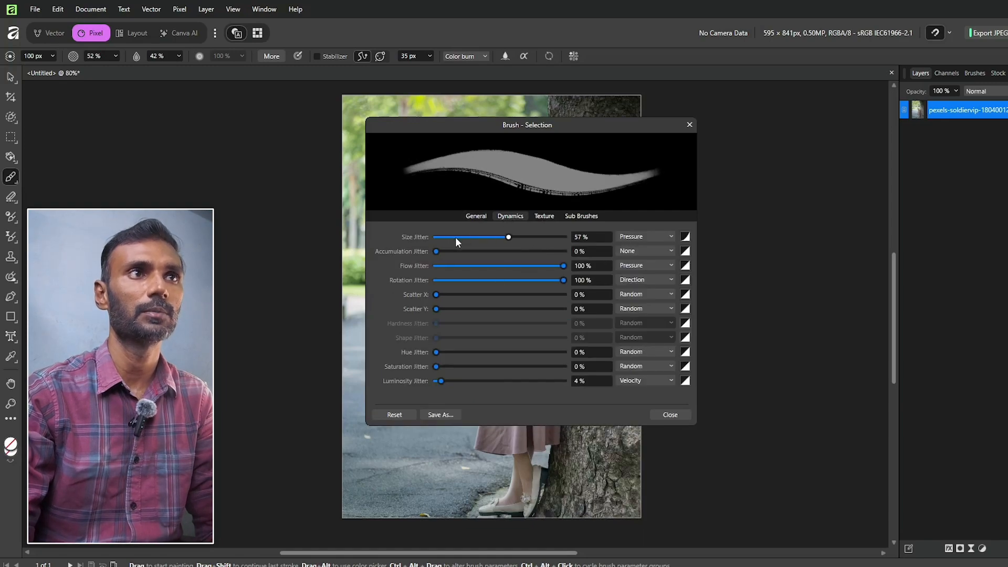
{"action": "left_click_drag", "start_coordinate": [520, 238], "coordinate": [558, 238]}
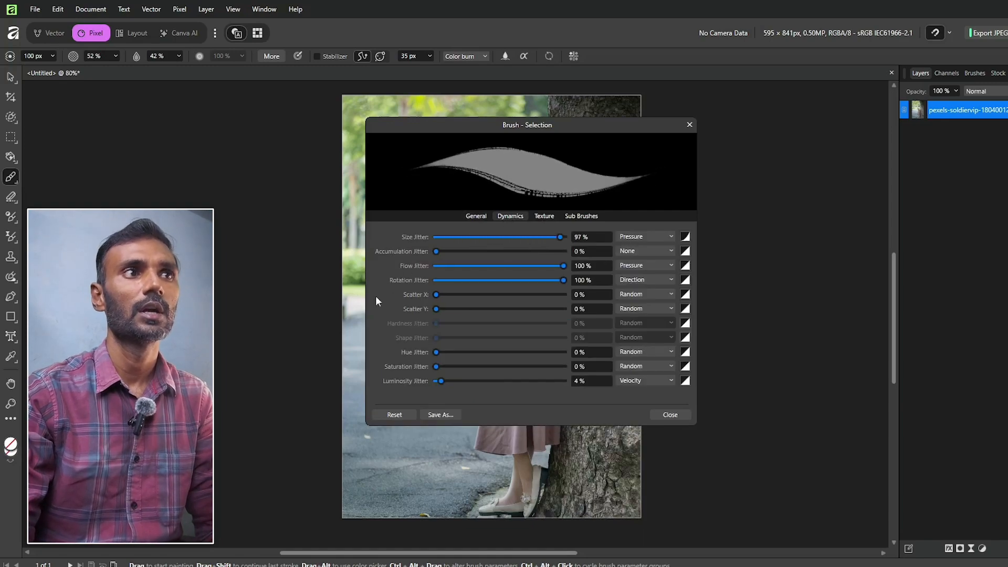
{"action": "left_click", "coordinate": [650, 237]}
{"action": "left_click", "coordinate": [651, 236]}
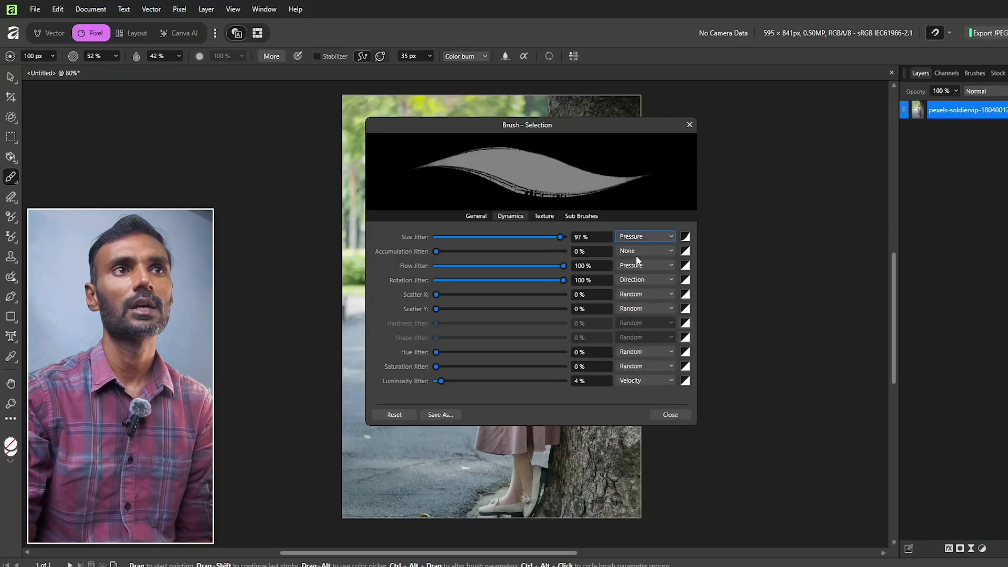
{"action": "left_click", "coordinate": [635, 256]}
{"action": "left_click", "coordinate": [578, 284]}
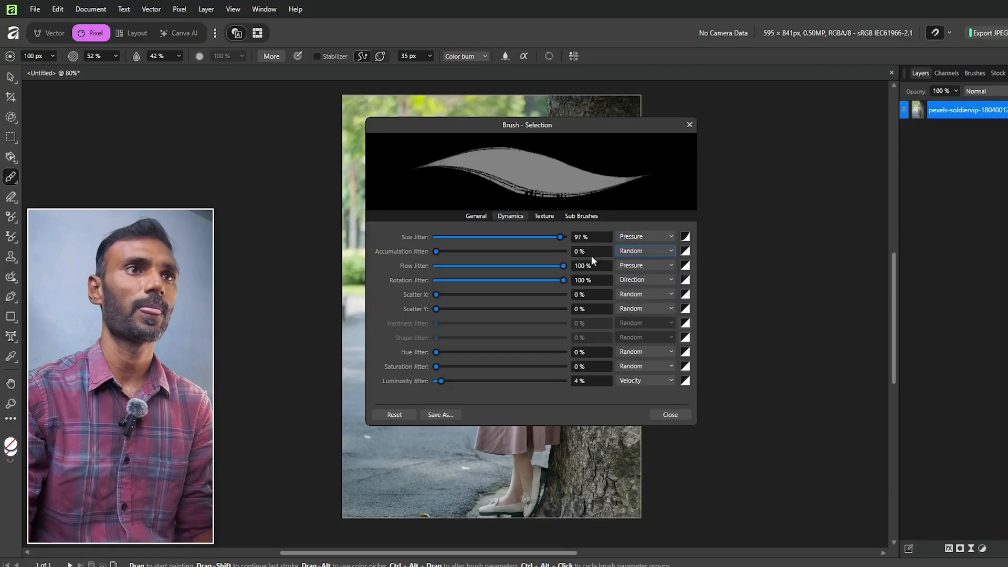
Try None as the size jitter's controller, and finish with it set to Random
{"action": "left_click", "coordinate": [641, 239]}
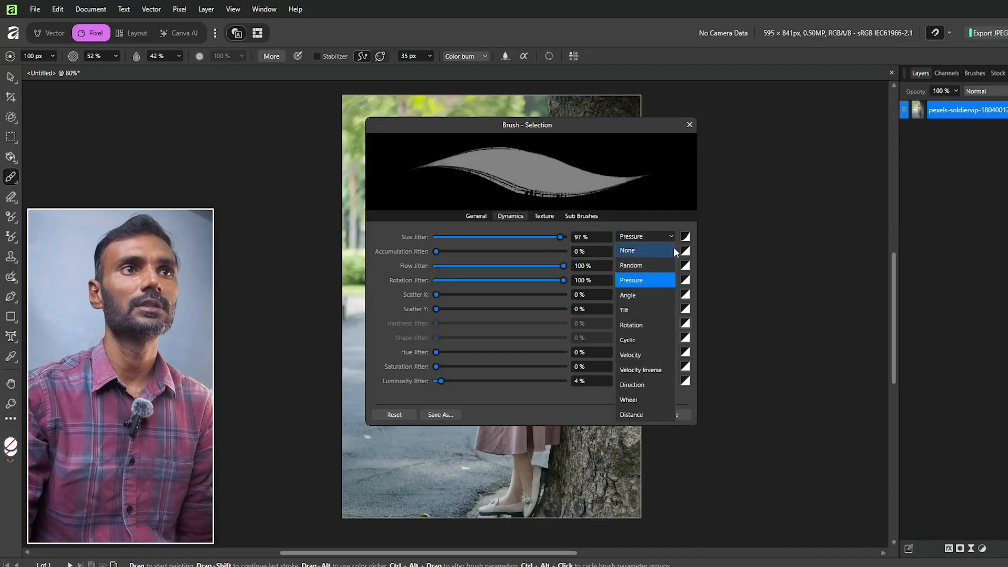
{"action": "left_click", "coordinate": [647, 254]}
{"action": "left_click", "coordinate": [633, 238]}
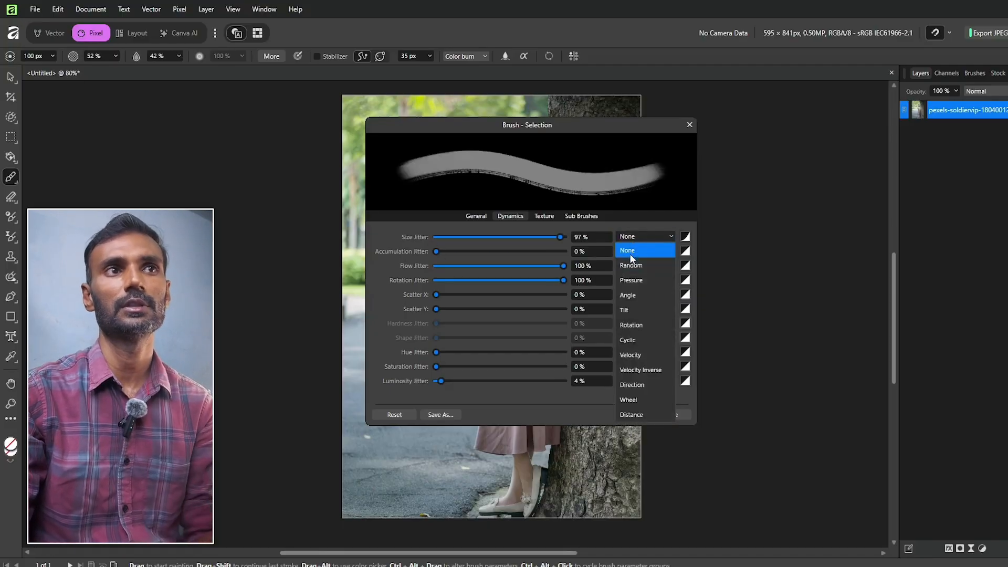
{"action": "left_click", "coordinate": [633, 264]}
Try Angle as the flow jitter's controller, settle on Tilt, and dab once at the photo's lower-left edge
{"action": "left_click", "coordinate": [632, 268]}
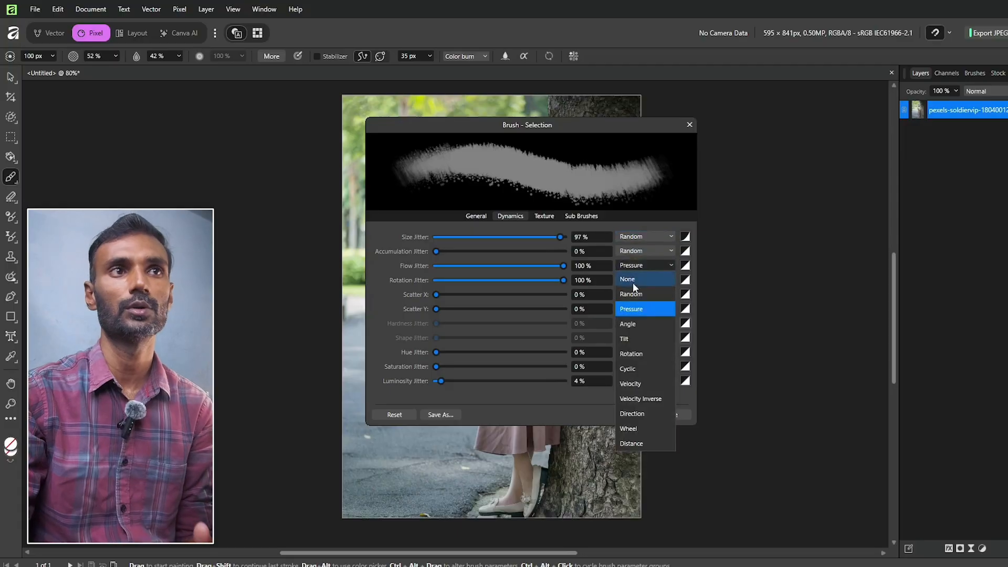
{"action": "left_click", "coordinate": [636, 324]}
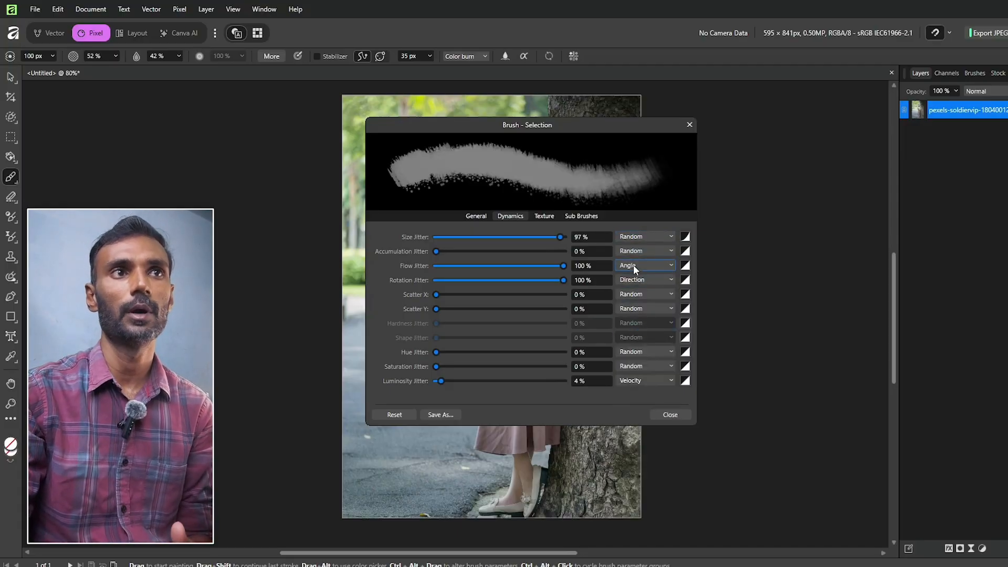
{"action": "left_click", "coordinate": [634, 265]}
{"action": "left_click", "coordinate": [643, 342]}
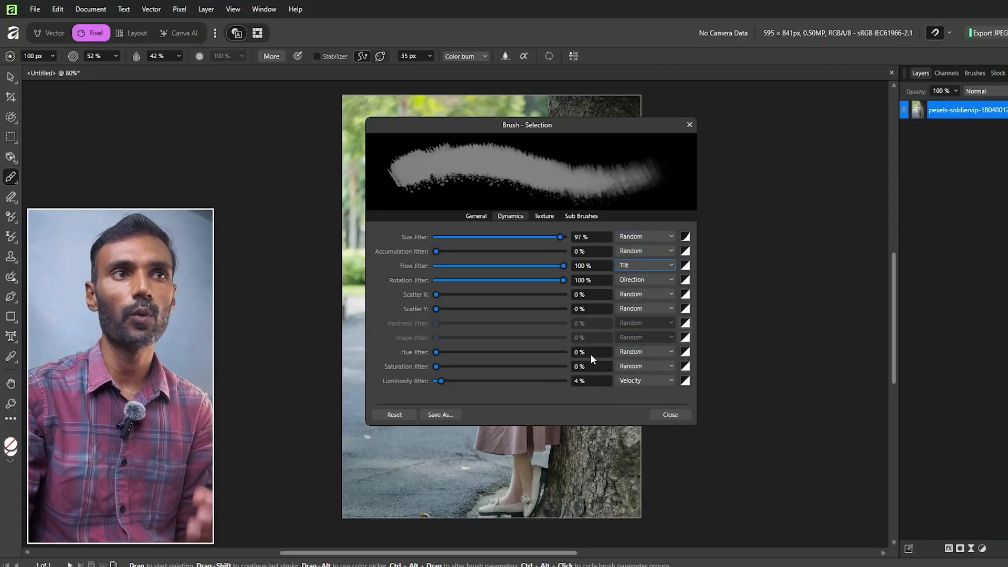
{"action": "left_click", "coordinate": [340, 470]}
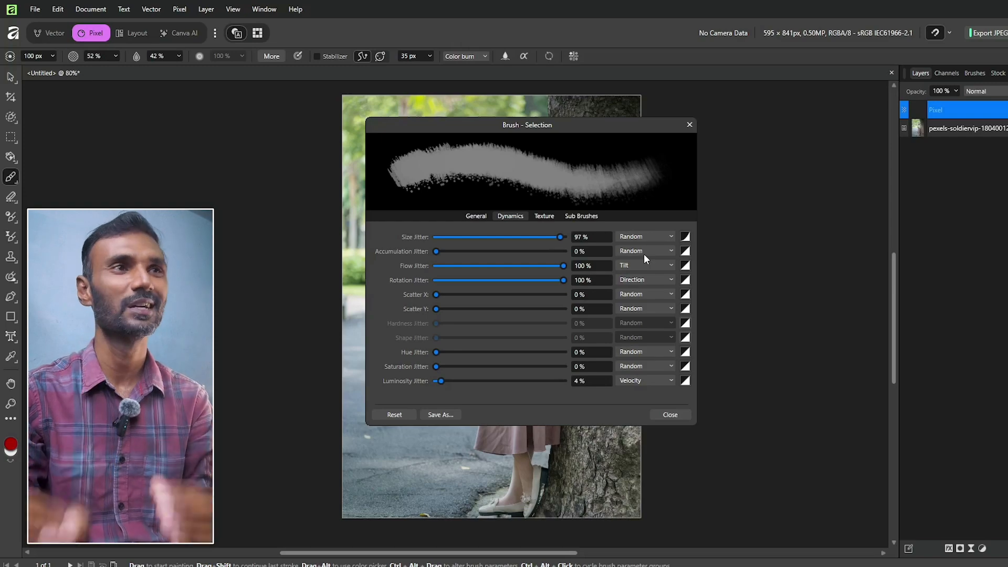
In the brush's texture settings, add an image of scattered black spots as a third brush nozzle
{"action": "left_click", "coordinate": [544, 217]}
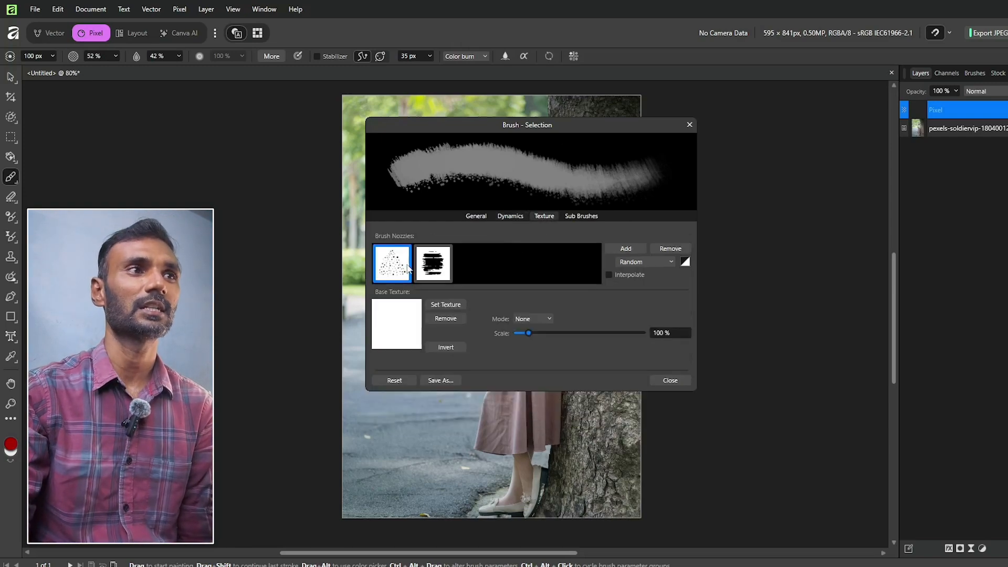
{"action": "left_click", "coordinate": [638, 250]}
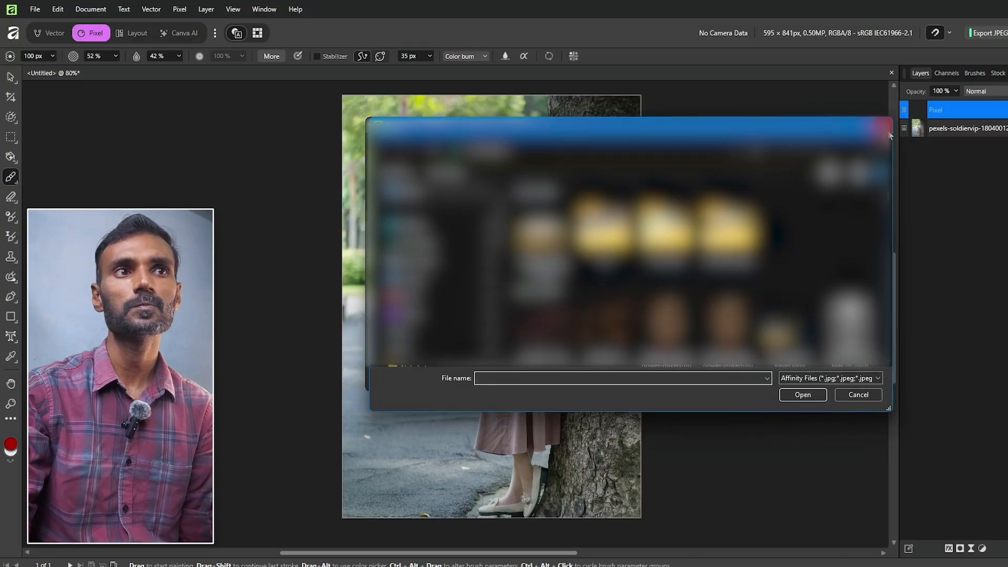
{"action": "left_click", "coordinate": [541, 326]}
{"action": "left_click", "coordinate": [812, 398]}
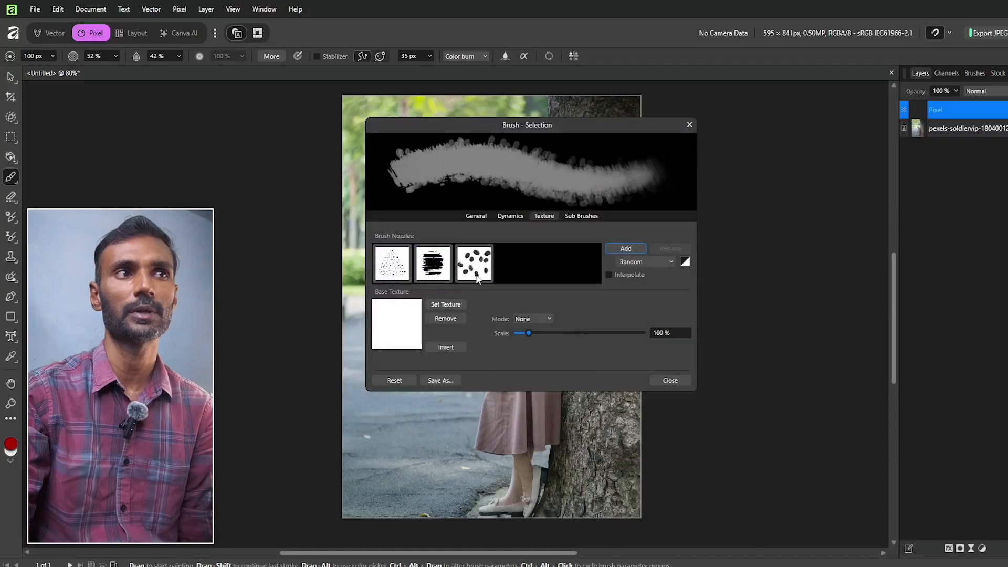
Set the brush nozzle controller to Pressure and the base texture scale to 145%, leaving its mode at None, and close the brush settings
{"action": "left_click", "coordinate": [623, 263]}
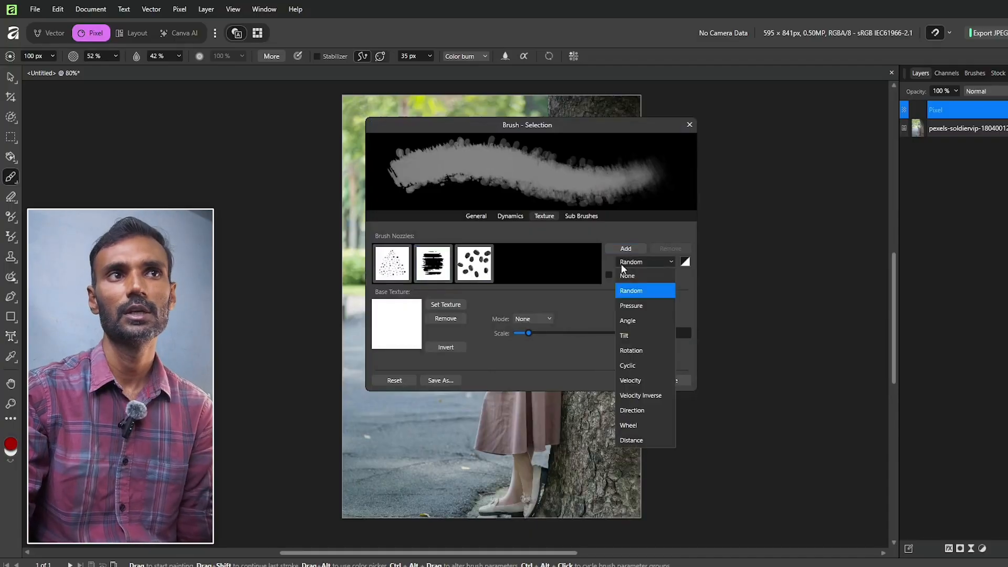
{"action": "left_click", "coordinate": [634, 307]}
{"action": "left_click", "coordinate": [533, 318]}
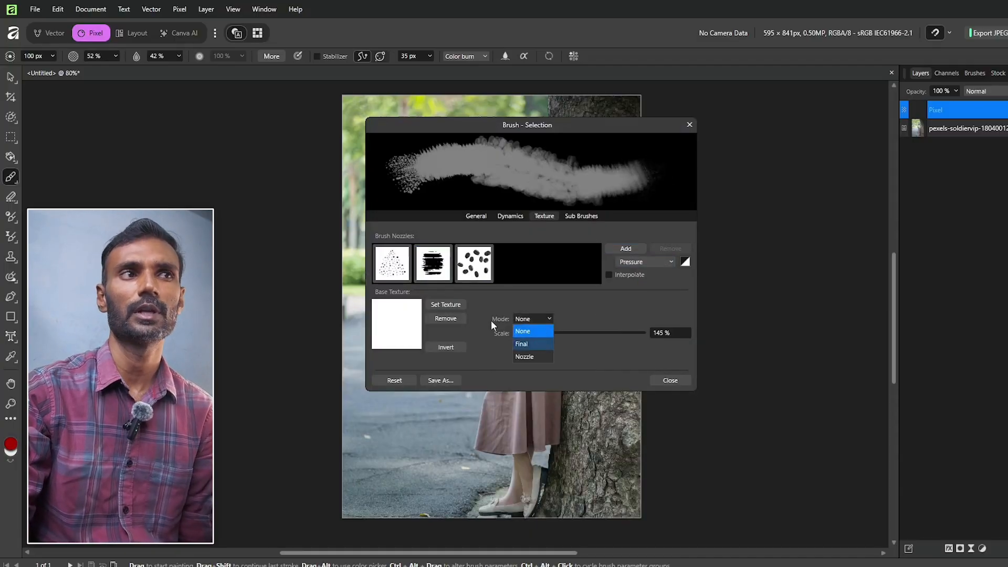
{"action": "left_click", "coordinate": [571, 223]}
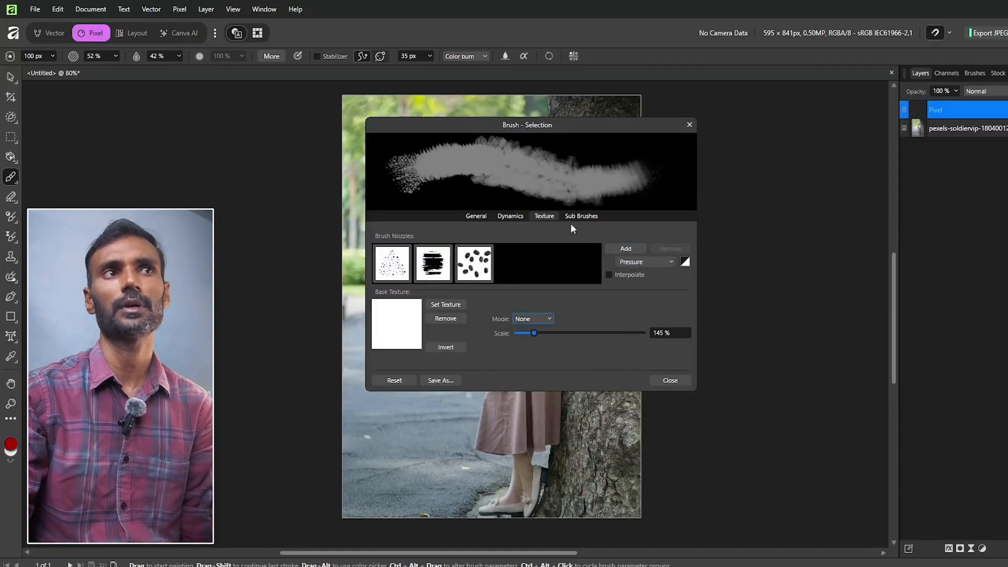
{"action": "left_click", "coordinate": [581, 217]}
{"action": "left_click", "coordinate": [485, 217]}
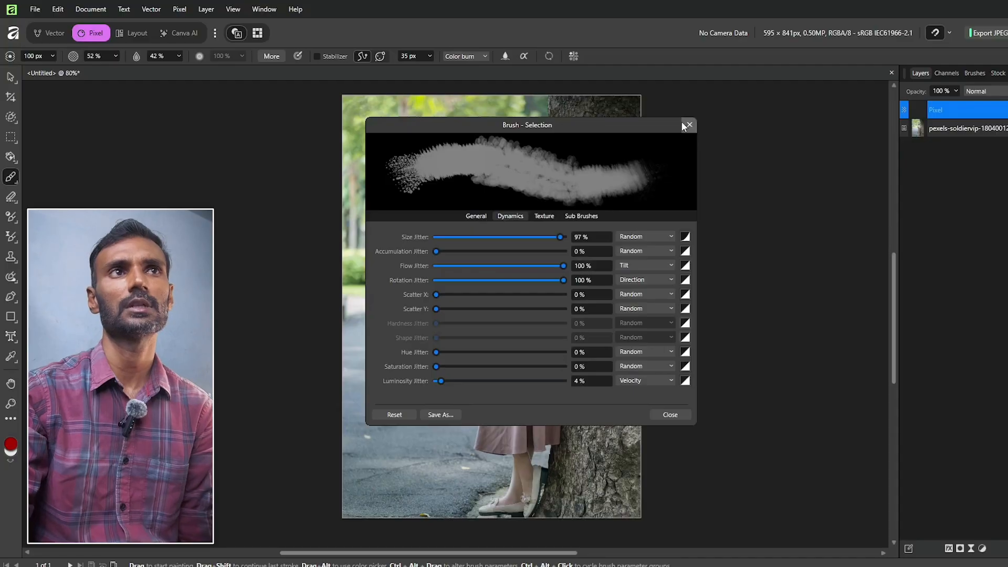
{"action": "left_click", "coordinate": [689, 125]}
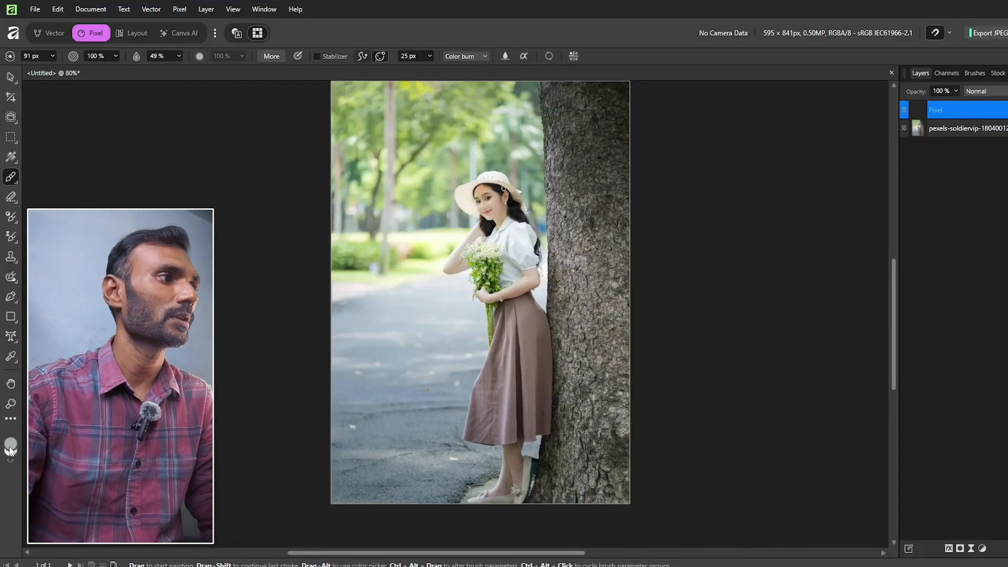
Set the brush colour to a dark green, try a stroke over the woman, and undo the stroke
{"action": "left_click", "coordinate": [10, 445]}
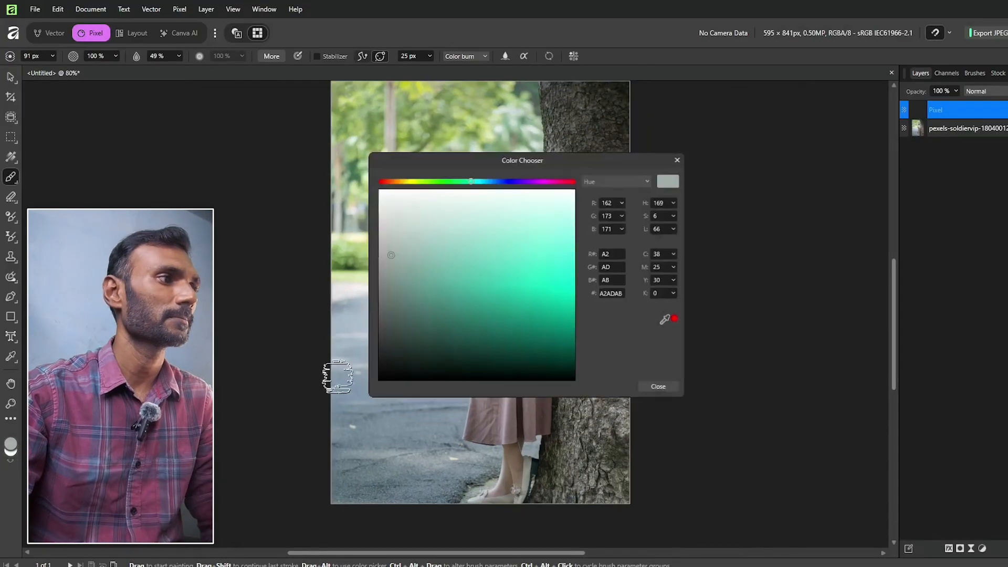
{"action": "left_click", "coordinate": [553, 331]}
{"action": "left_click", "coordinate": [652, 387]}
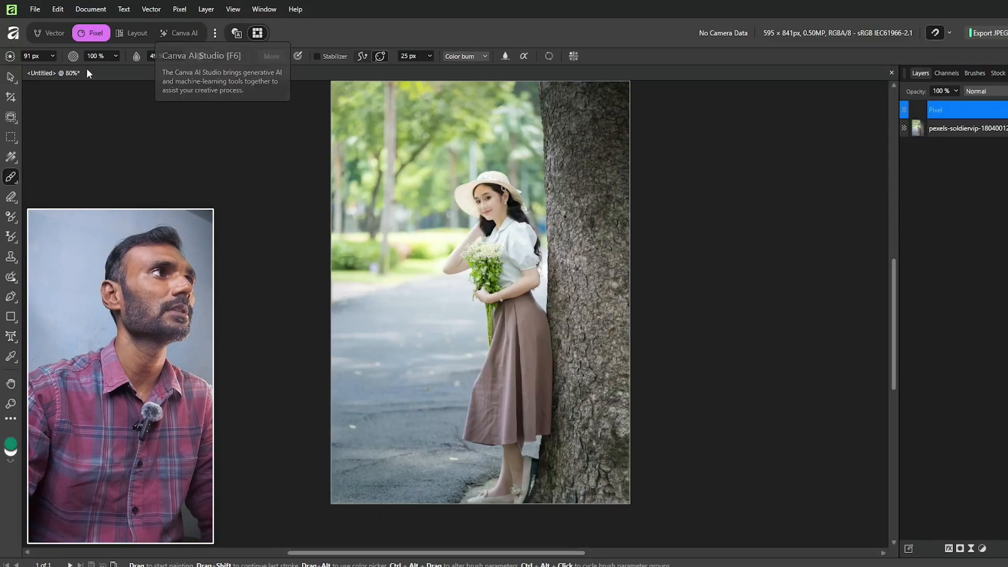
{"action": "mouse_move", "coordinate": [496, 197]}
{"action": "left_mouse_down"}
{"action": "mouse_move", "coordinate": [486, 229]}
{"action": "mouse_move", "coordinate": [515, 287]}
{"action": "mouse_move", "coordinate": [515, 394]}
{"action": "mouse_move", "coordinate": [504, 426]}
{"action": "mouse_move", "coordinate": [511, 247]}
{"action": "mouse_move", "coordinate": [486, 184]}
{"action": "mouse_move", "coordinate": [520, 310]}
{"action": "left_mouse_up"}
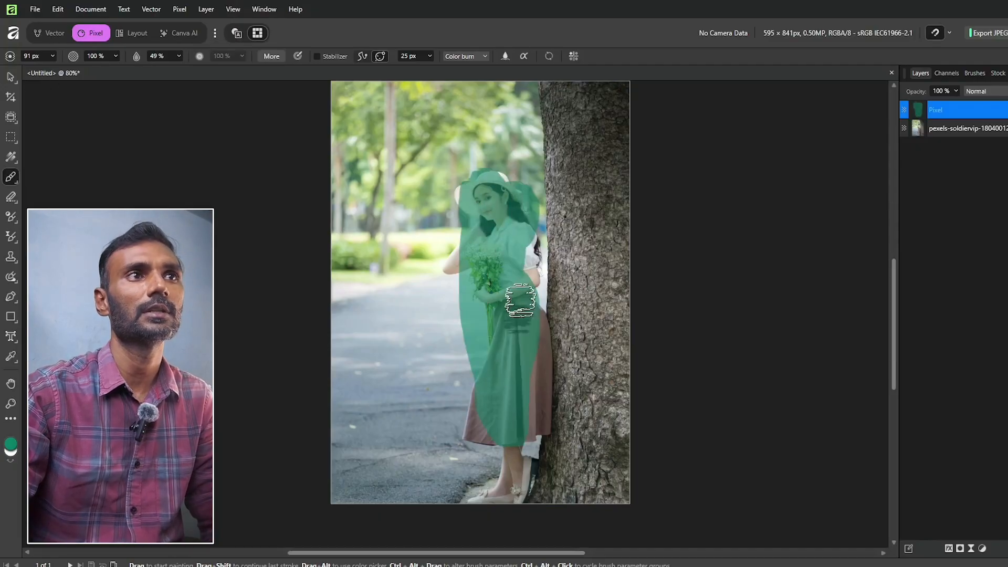
{"action": "key", "text": "ctrl+z"}
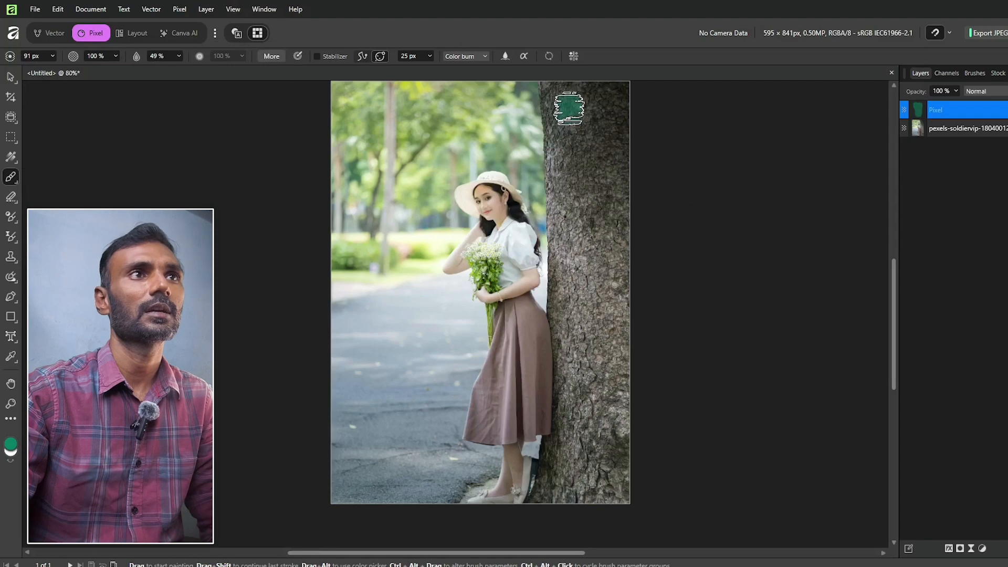
{"action": "left_click", "coordinate": [17, 162]}
{"action": "left_click", "coordinate": [53, 168]}
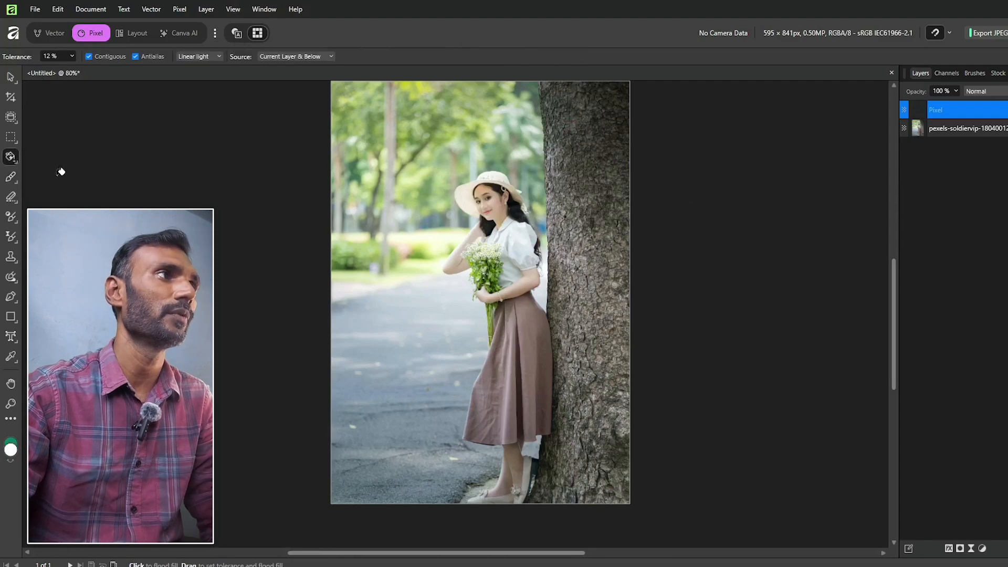
{"action": "left_click", "coordinate": [18, 181]}
{"action": "left_click", "coordinate": [65, 175]}
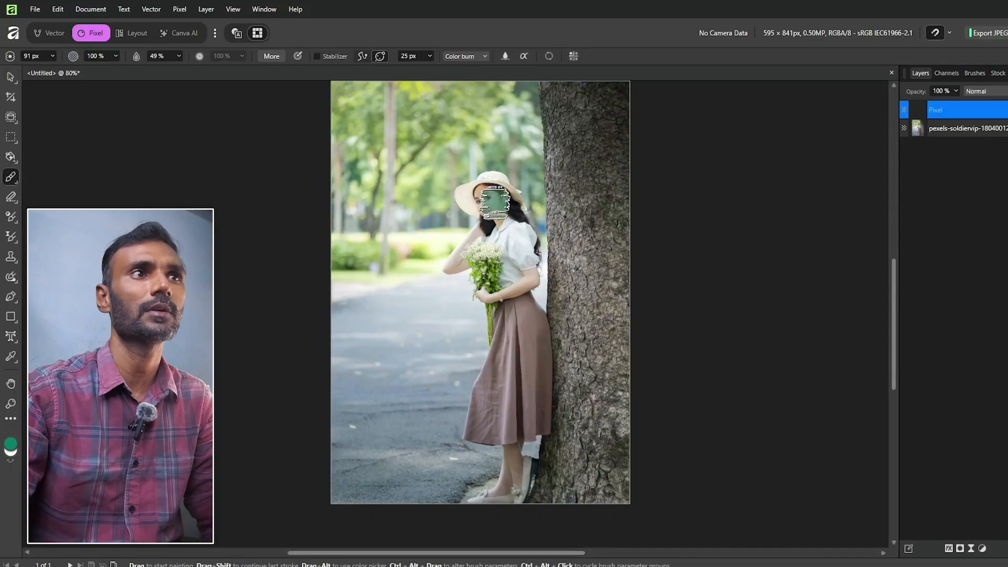
Paint the tree trunk green, try the Darker Color blend mode on the pixel layer, and undo both changes
{"action": "mouse_move", "coordinate": [574, 105]}
{"action": "left_mouse_down"}
{"action": "mouse_move", "coordinate": [580, 362]}
{"action": "mouse_move", "coordinate": [630, 369]}
{"action": "mouse_move", "coordinate": [602, 169]}
{"action": "mouse_move", "coordinate": [592, 394]}
{"action": "mouse_move", "coordinate": [604, 500]}
{"action": "left_mouse_up"}
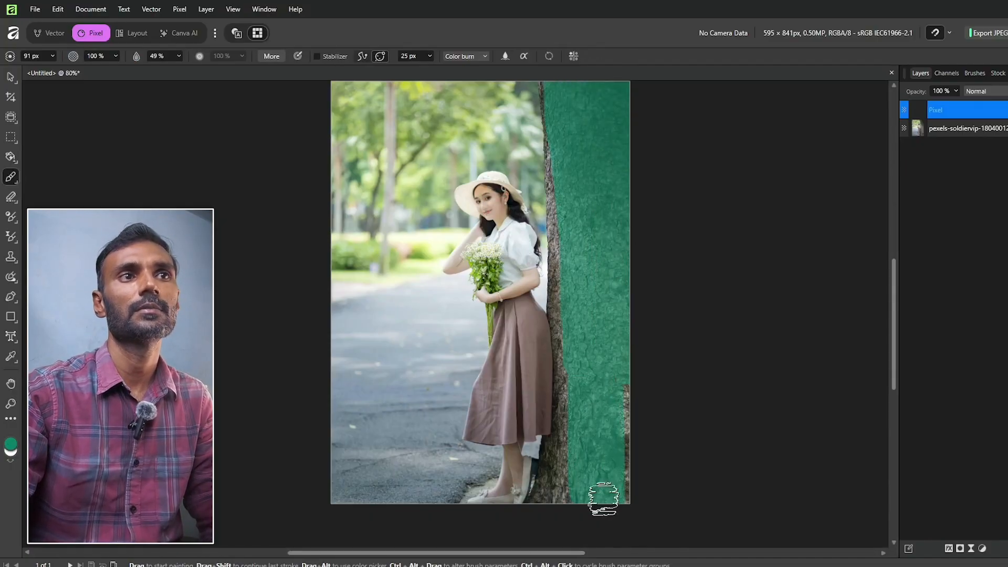
{"action": "left_click", "coordinate": [987, 91]}
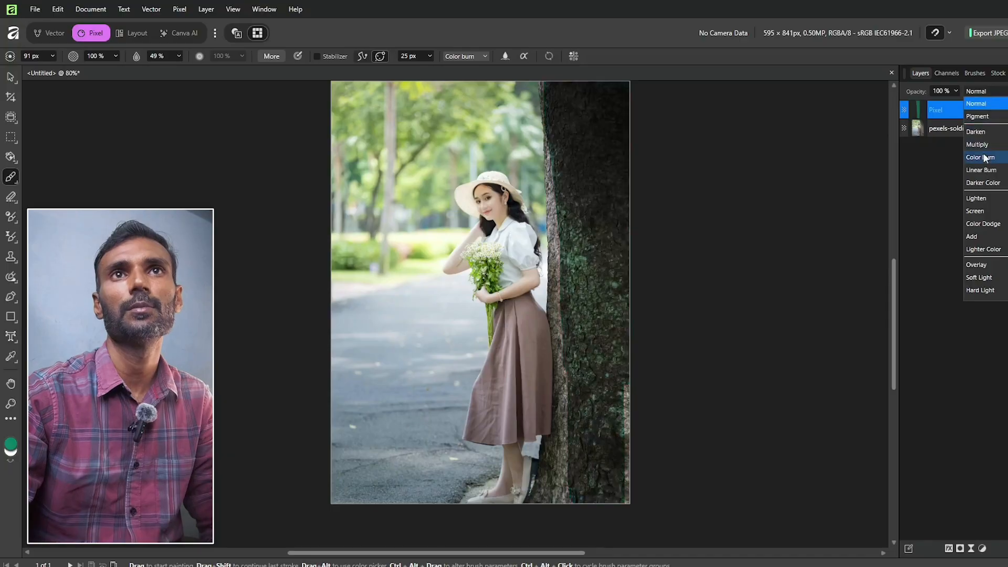
{"action": "left_click", "coordinate": [987, 183]}
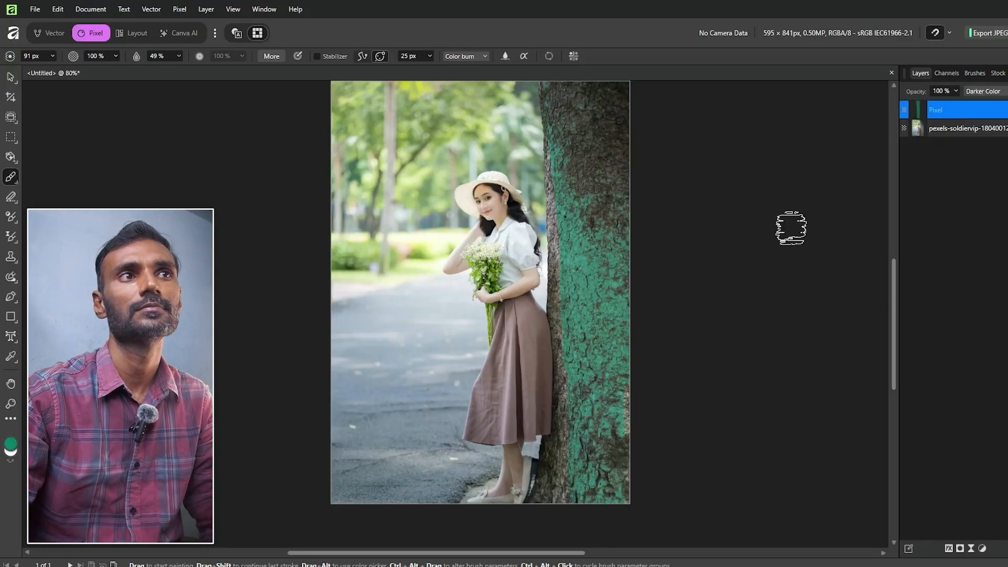
{"action": "key", "text": "ctrl+z"}
{"action": "key", "text": "ctrl+z"}
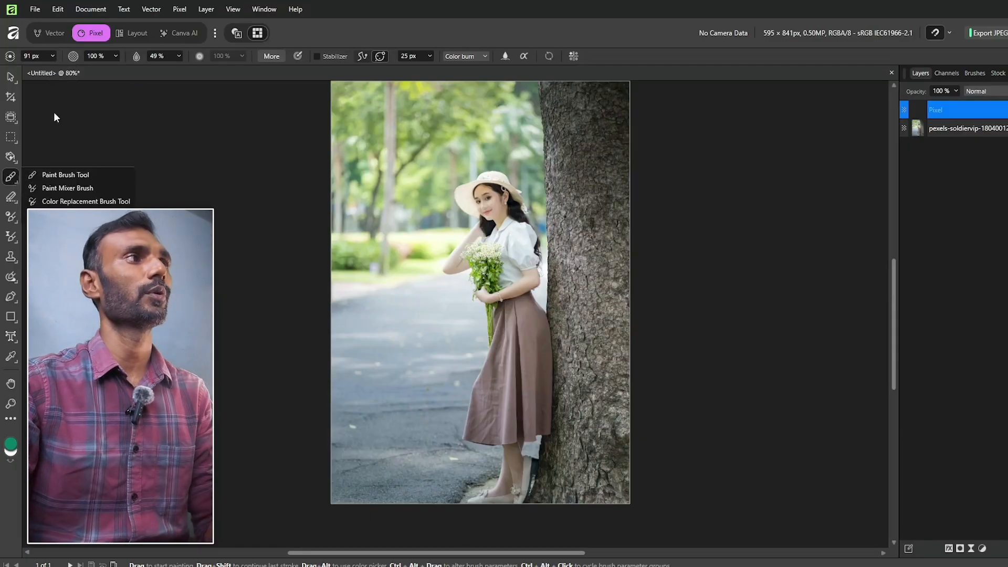
Set the brush size to 186.8 px and its opacity to 65%, and review the brush's general settings
{"action": "left_click", "coordinate": [53, 56]}
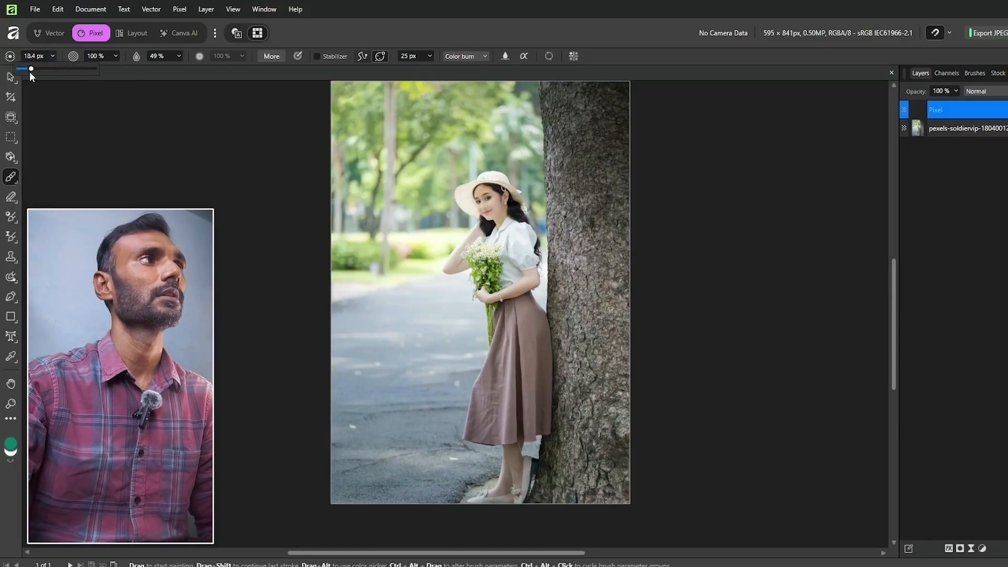
{"action": "left_click_drag", "start_coordinate": [42, 74], "coordinate": [61, 72]}
{"action": "left_click", "coordinate": [115, 56]}
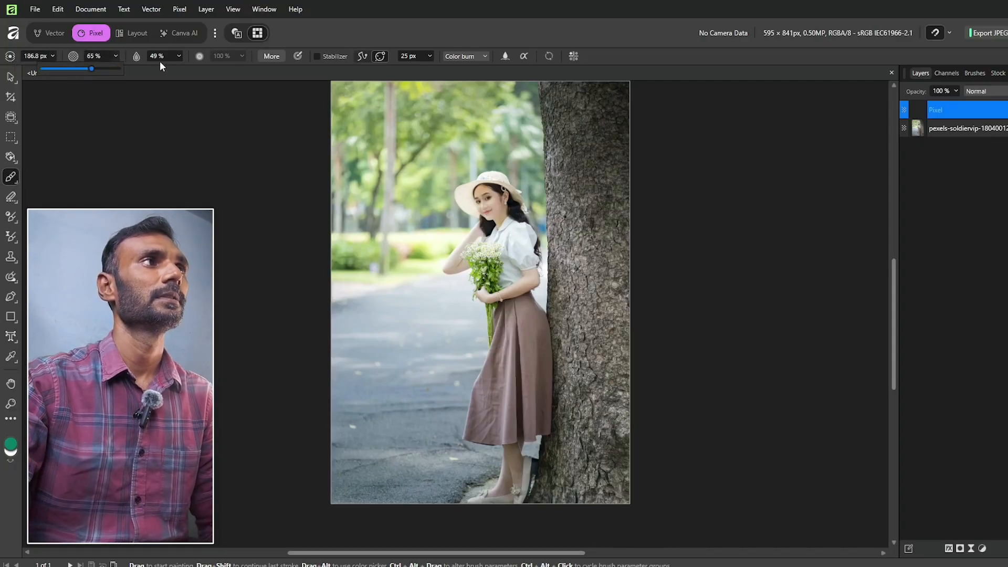
{"action": "left_click", "coordinate": [273, 59]}
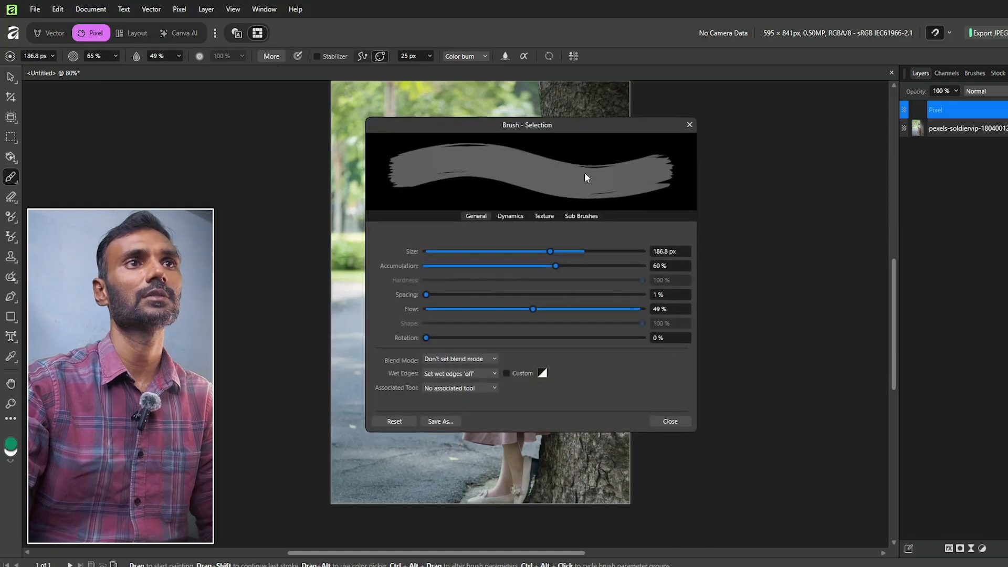
{"action": "left_click", "coordinate": [668, 421]}
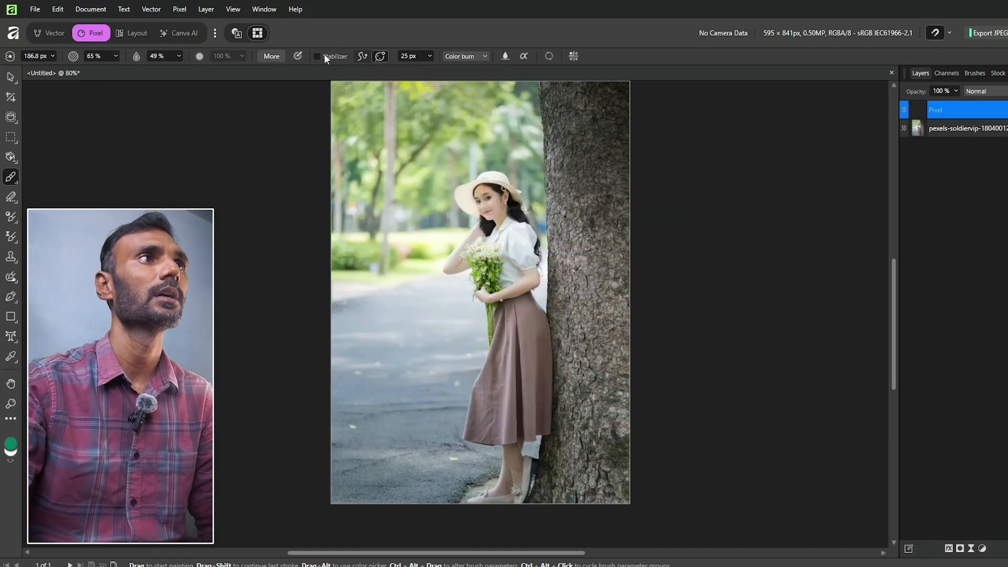
With the Stabilizer on, paint two wavy green strokes down the photo, one over the path and one along the tree trunk
{"action": "left_click", "coordinate": [362, 57]}
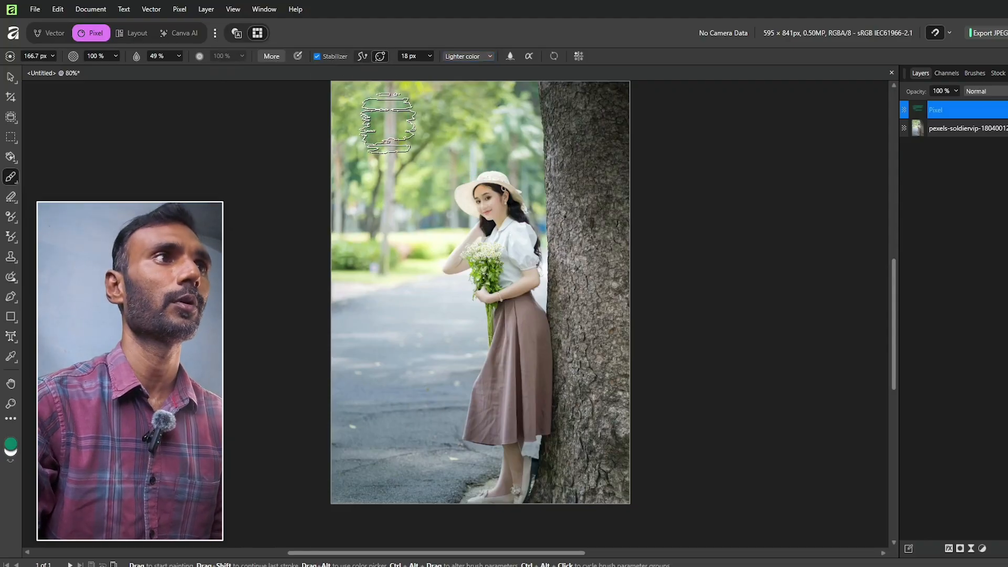
{"action": "mouse_move", "coordinate": [386, 105]}
{"action": "left_mouse_down"}
{"action": "mouse_move", "coordinate": [378, 158]}
{"action": "mouse_move", "coordinate": [483, 262]}
{"action": "mouse_move", "coordinate": [428, 391]}
{"action": "mouse_move", "coordinate": [400, 502]}
{"action": "left_mouse_up"}
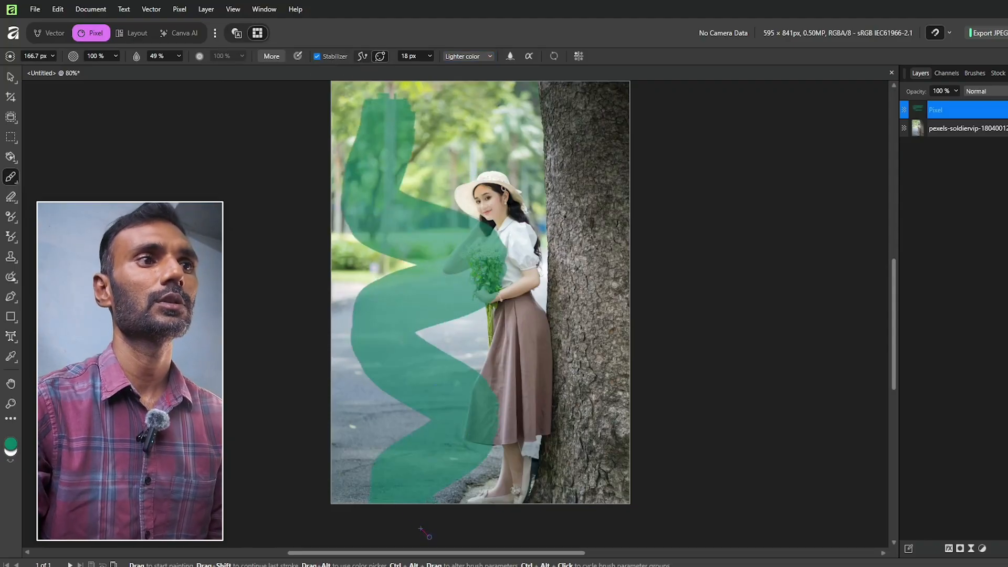
{"action": "mouse_move", "coordinate": [520, 102]}
{"action": "left_mouse_down"}
{"action": "mouse_move", "coordinate": [588, 326]}
{"action": "mouse_move", "coordinate": [578, 462]}
{"action": "mouse_move", "coordinate": [594, 499]}
{"action": "left_mouse_up"}
{"action": "left_click_drag", "start_coordinate": [378, 126], "coordinate": [388, 105]}
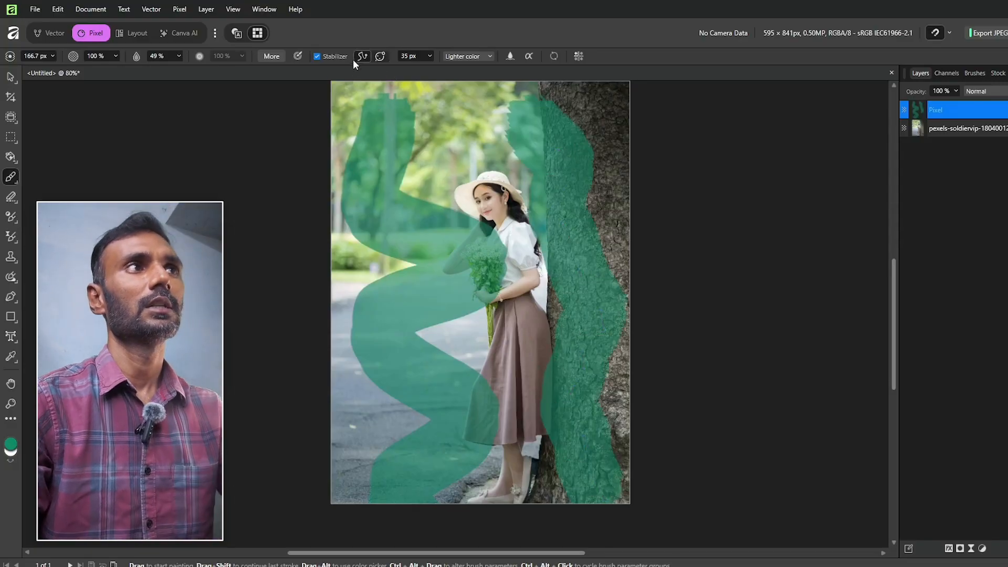
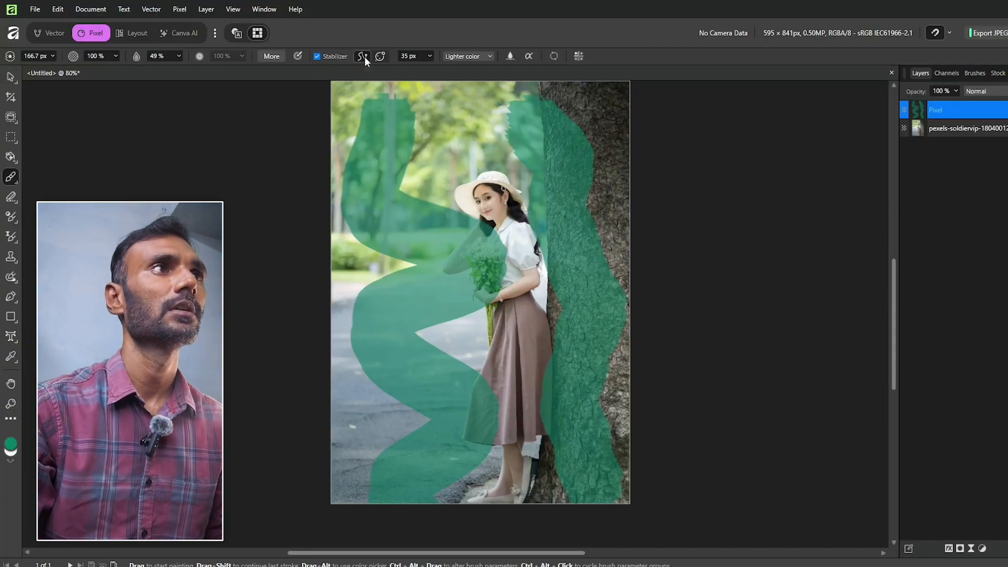
Set the stabilizer length to 64.5 px and paint broad curving green strokes across the woman and the background
{"action": "left_click", "coordinate": [428, 57]}
{"action": "left_click_drag", "start_coordinate": [433, 68], "coordinate": [450, 71]}
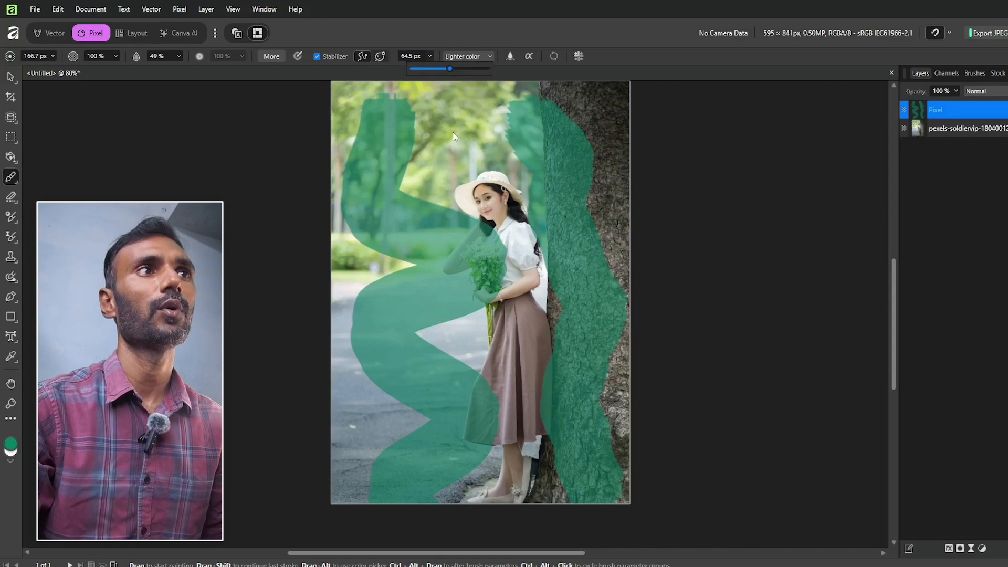
{"action": "mouse_move", "coordinate": [455, 132]}
{"action": "left_mouse_down"}
{"action": "mouse_move", "coordinate": [410, 201]}
{"action": "mouse_move", "coordinate": [435, 247]}
{"action": "mouse_move", "coordinate": [536, 289]}
{"action": "mouse_move", "coordinate": [469, 356]}
{"action": "mouse_move", "coordinate": [540, 432]}
{"action": "mouse_move", "coordinate": [496, 509]}
{"action": "mouse_move", "coordinate": [604, 438]}
{"action": "mouse_move", "coordinate": [611, 305]}
{"action": "mouse_move", "coordinate": [583, 289]}
{"action": "mouse_move", "coordinate": [577, 271]}
{"action": "mouse_move", "coordinate": [610, 148]}
{"action": "mouse_move", "coordinate": [406, 197]}
{"action": "mouse_move", "coordinate": [459, 436]}
{"action": "mouse_move", "coordinate": [359, 442]}
{"action": "mouse_move", "coordinate": [405, 333]}
{"action": "left_mouse_up"}
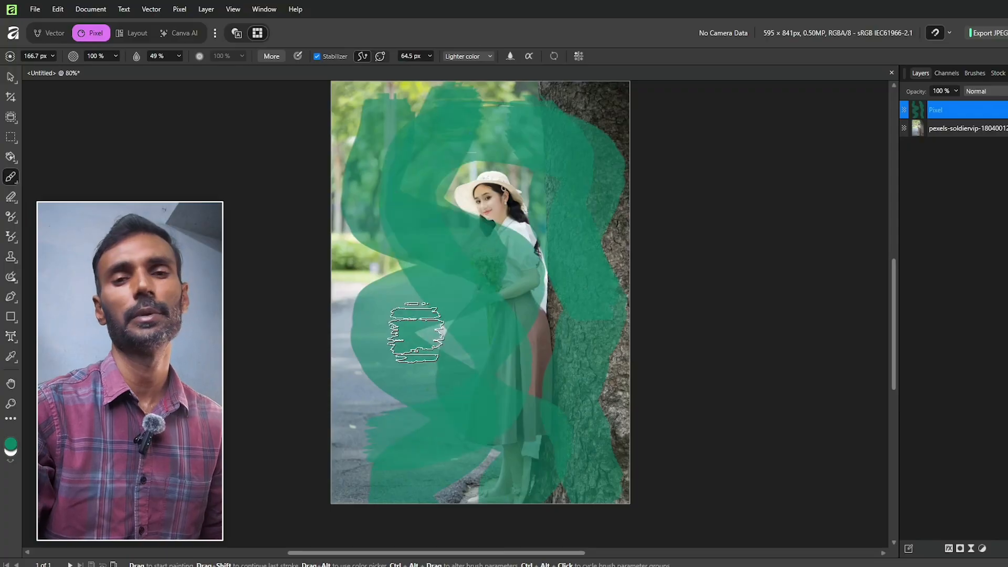
Set the brush's blend mode to Screen and paint a winding stroke over the existing green strokes
{"action": "left_click", "coordinate": [468, 56]}
{"action": "left_click", "coordinate": [475, 84]}
{"action": "mouse_move", "coordinate": [583, 231]}
{"action": "left_mouse_down"}
{"action": "mouse_move", "coordinate": [390, 331]}
{"action": "mouse_move", "coordinate": [454, 447]}
{"action": "mouse_move", "coordinate": [517, 499]}
{"action": "mouse_move", "coordinate": [386, 331]}
{"action": "mouse_move", "coordinate": [509, 82]}
{"action": "mouse_move", "coordinate": [433, 100]}
{"action": "left_mouse_up"}
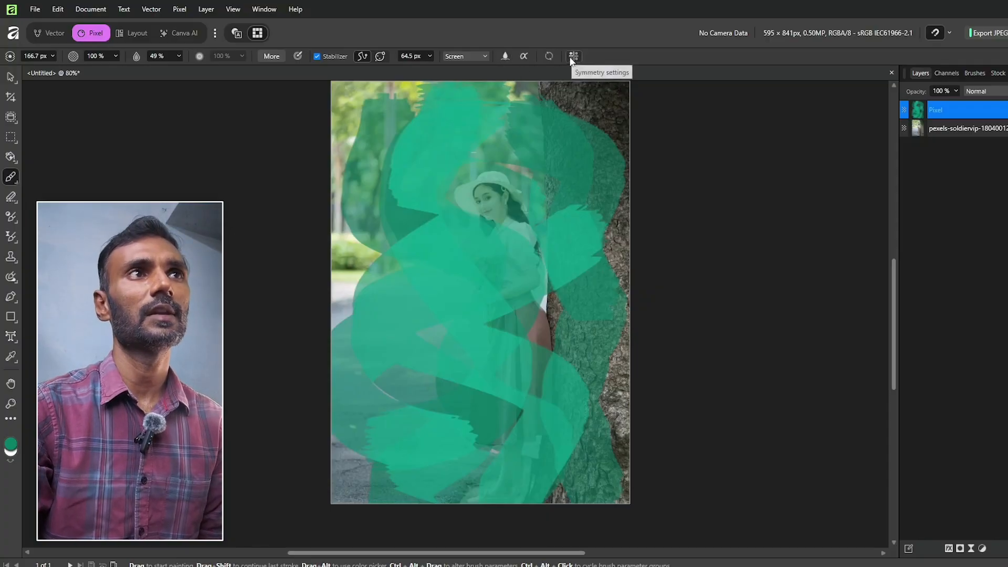
Delete the painted pixel layer and add a new empty pixel layer above the photo
{"action": "left_click", "coordinate": [549, 56]}
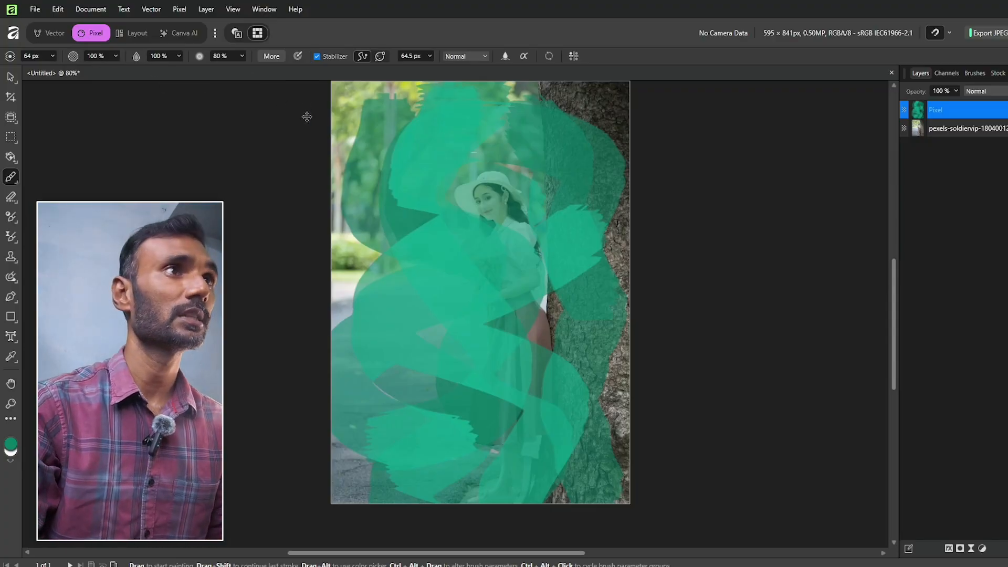
{"action": "key", "text": "Delete"}
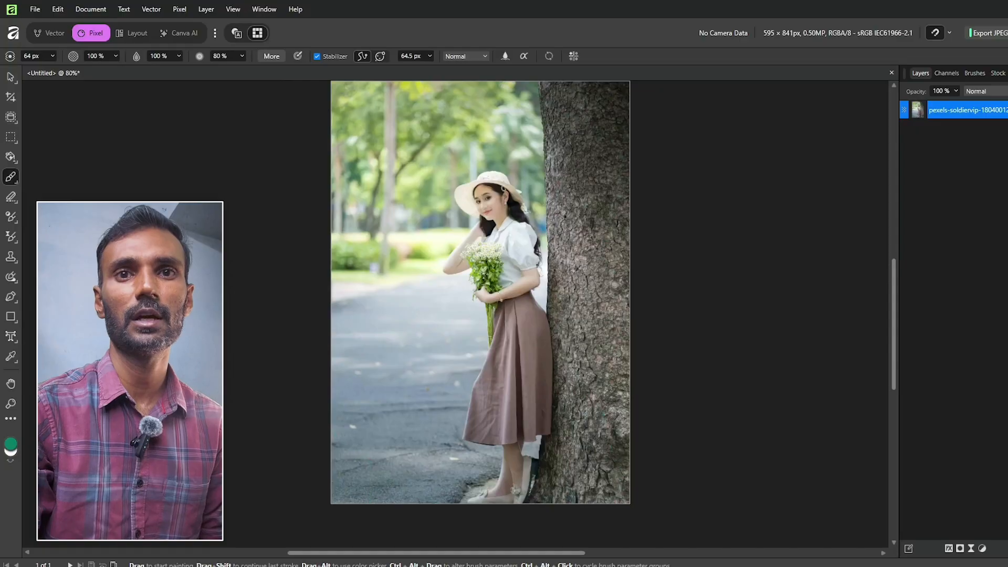
{"action": "key", "text": "ctrl+shift+n"}
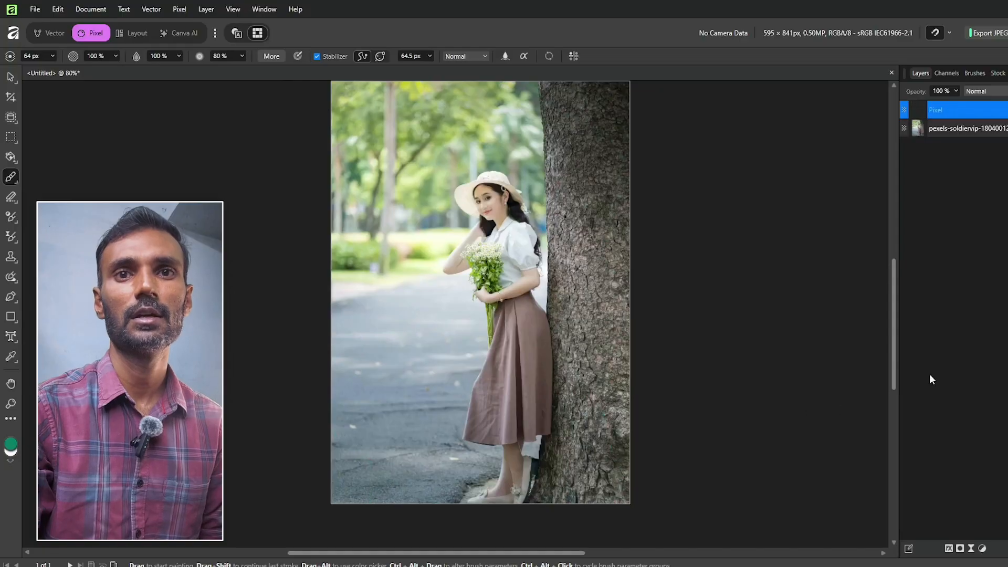
Turn on symmetry for the brush and set it to 5 lines
{"action": "left_click", "coordinate": [573, 56]}
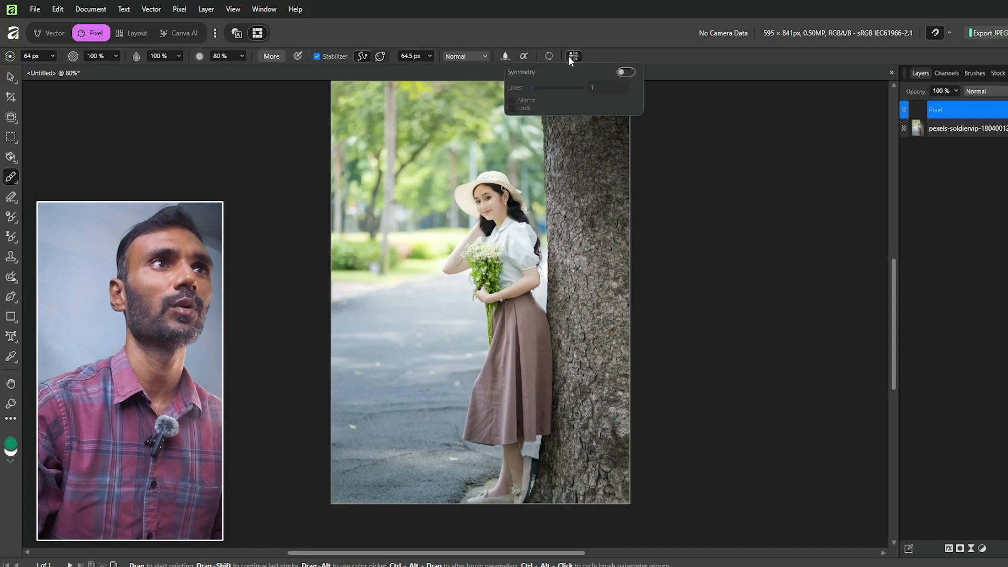
{"action": "left_click", "coordinate": [625, 73]}
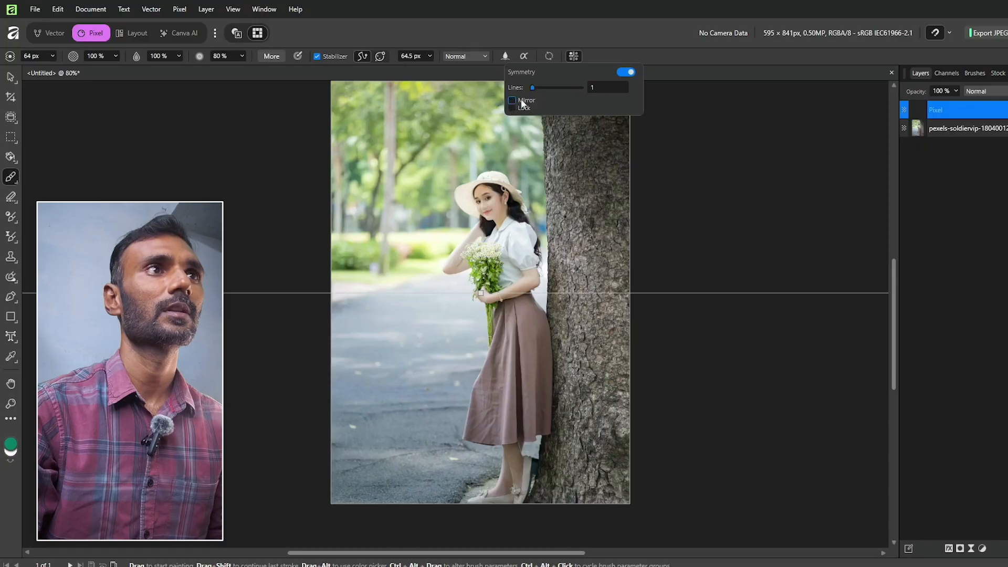
{"action": "left_click_drag", "start_coordinate": [534, 86], "coordinate": [546, 90]}
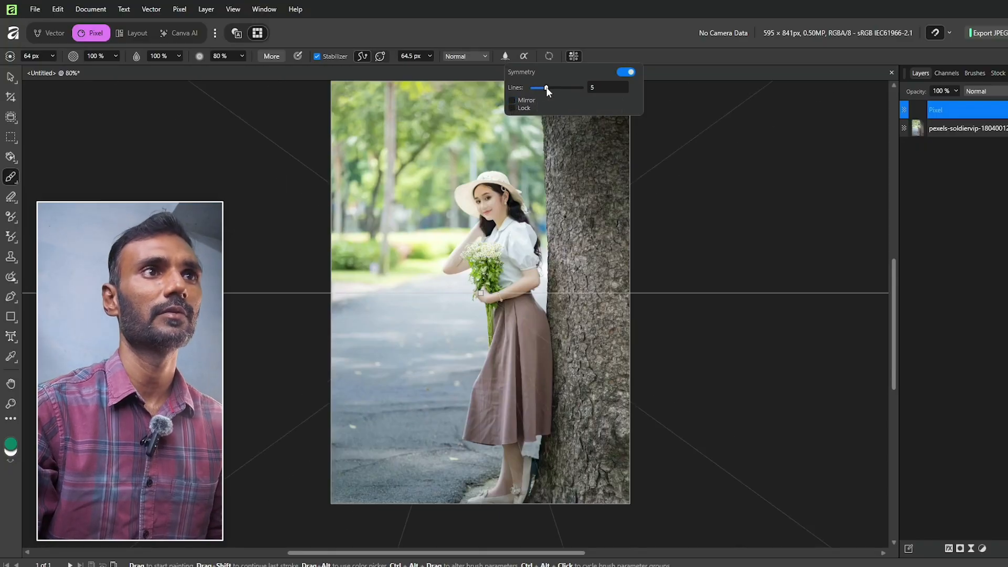
Try symmetrical green dabs around the centre of the photo, and undo them
{"action": "left_click", "coordinate": [559, 187]}
{"action": "left_click", "coordinate": [527, 194]}
{"action": "key", "text": "ctrl+z"}
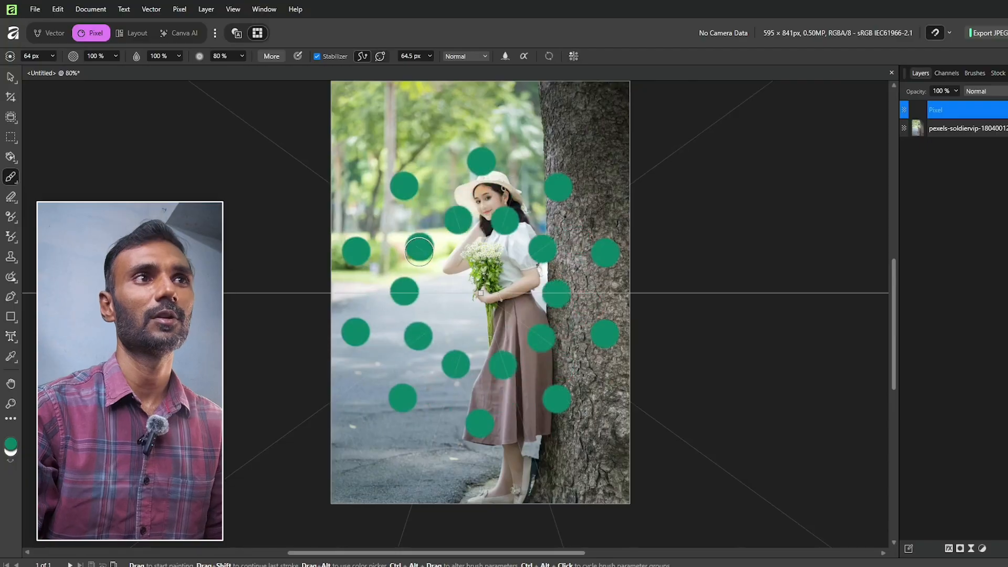
{"action": "key", "text": "ctrl+z"}
{"action": "key", "text": "ctrl+shift+z"}
{"action": "key", "text": "ctrl+z"}
Paint a dense symmetrical green pattern over the photo and set its layer's blend mode to Overlay
{"action": "mouse_move", "coordinate": [576, 162]}
{"action": "left_mouse_down"}
{"action": "mouse_move", "coordinate": [495, 354]}
{"action": "mouse_move", "coordinate": [531, 311]}
{"action": "mouse_move", "coordinate": [516, 338]}
{"action": "mouse_move", "coordinate": [573, 219]}
{"action": "mouse_move", "coordinate": [540, 132]}
{"action": "mouse_move", "coordinate": [435, 130]}
{"action": "mouse_move", "coordinate": [387, 224]}
{"action": "mouse_move", "coordinate": [399, 282]}
{"action": "mouse_move", "coordinate": [443, 296]}
{"action": "mouse_move", "coordinate": [479, 292]}
{"action": "left_mouse_up"}
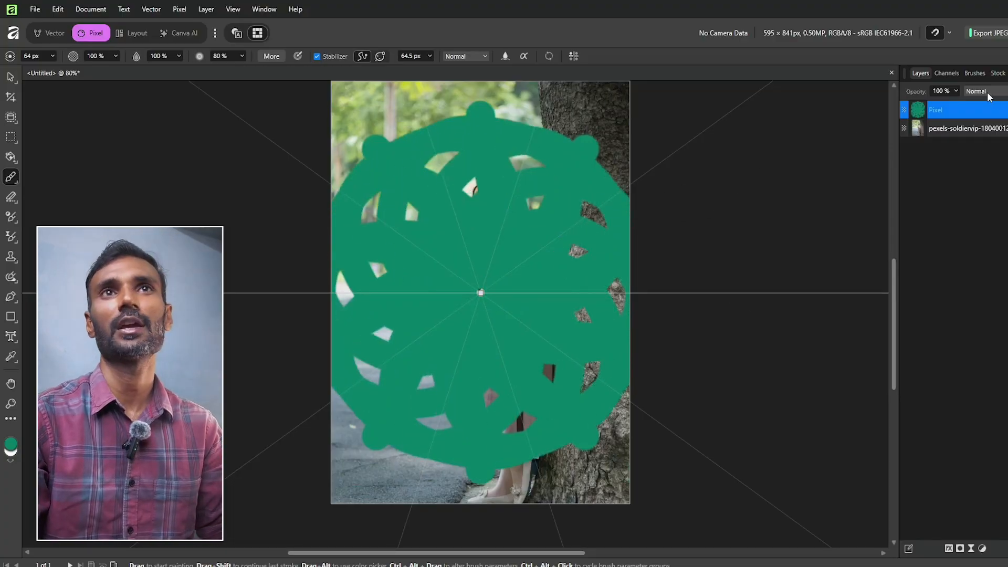
{"action": "scroll", "coordinate": [988, 95], "scroll_direction": "down", "scroll_amount": 6}
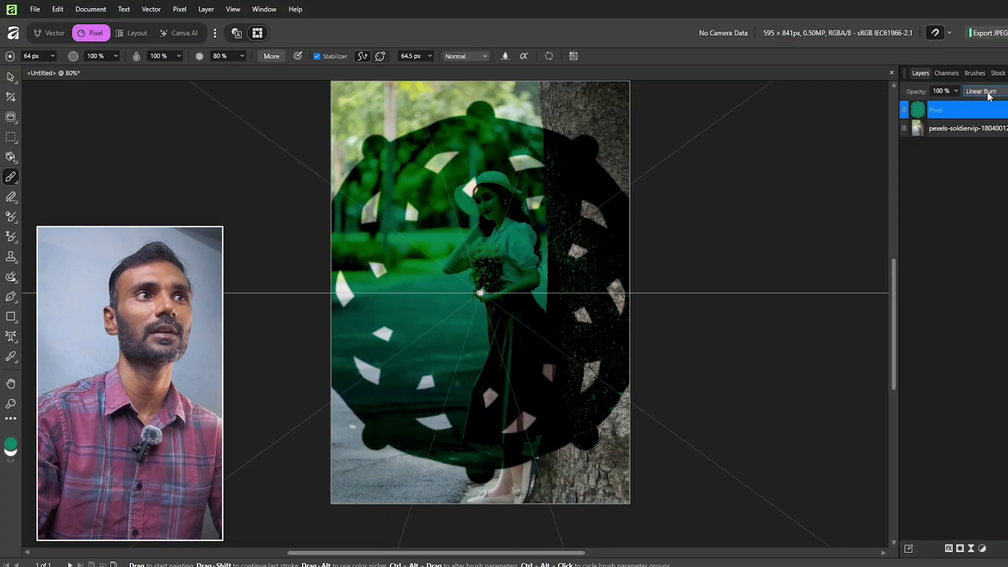
{"action": "scroll", "coordinate": [988, 95], "scroll_direction": "down", "scroll_amount": 4}
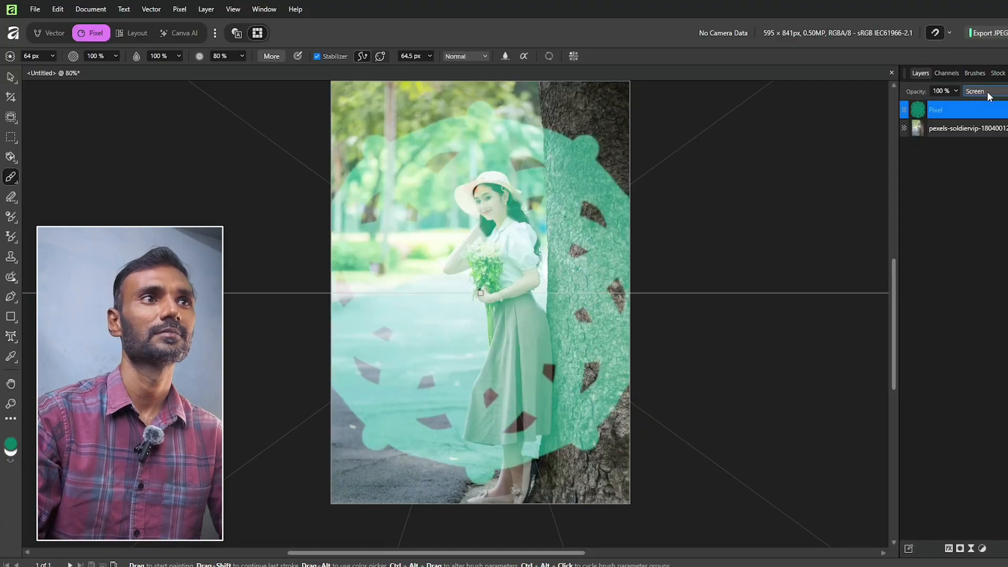
{"action": "scroll", "coordinate": [989, 95], "scroll_direction": "down", "scroll_amount": 1}
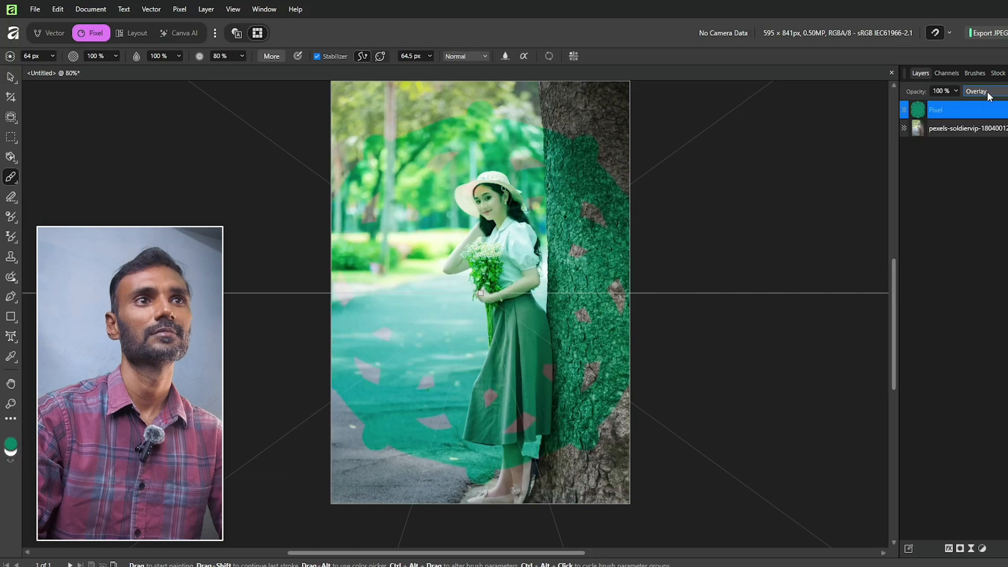
Cycle the painted layer's blend mode to Color Dodge, and delete that layer
{"action": "left_click", "coordinate": [11, 76]}
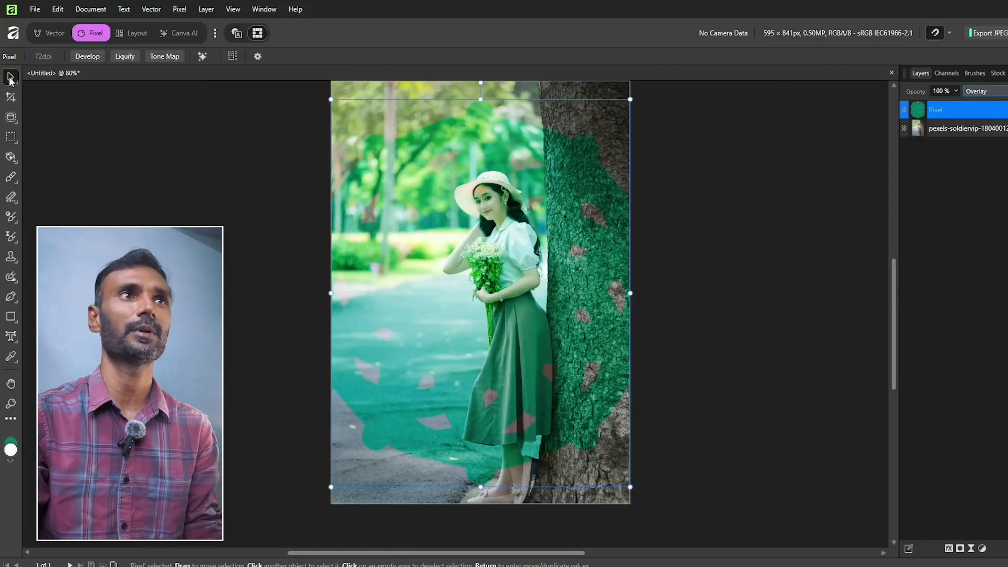
{"action": "key", "text": "Down"}
{"action": "key", "text": "Up"}
{"action": "key", "text": "Up"}
{"action": "key", "text": "Up"}
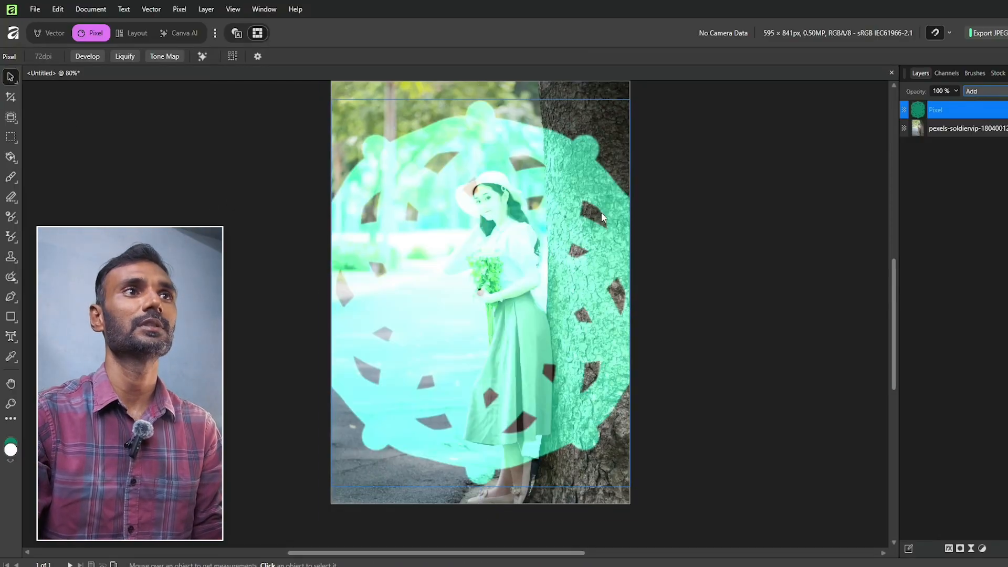
{"action": "key", "text": "Up"}
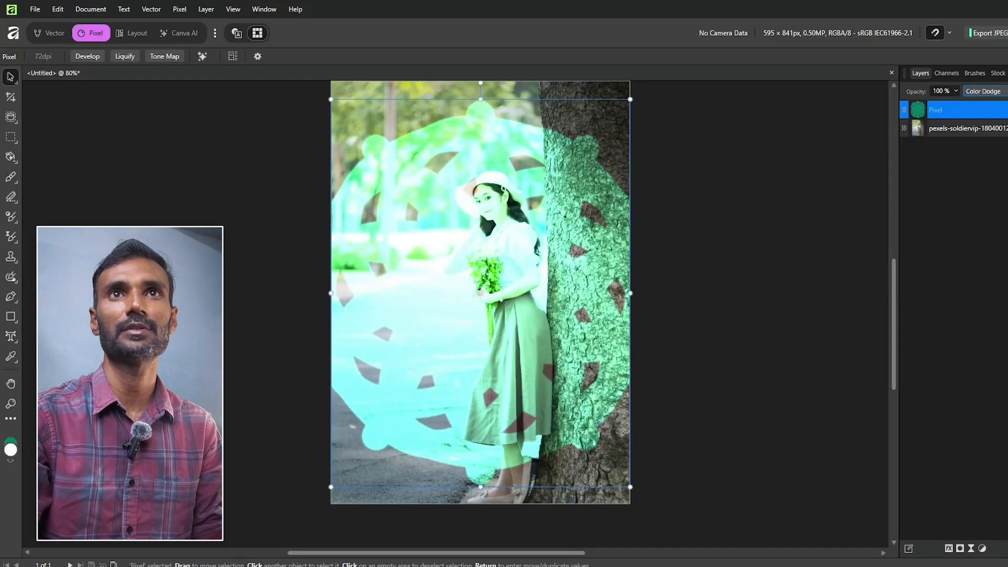
{"action": "key", "text": "Delete"}
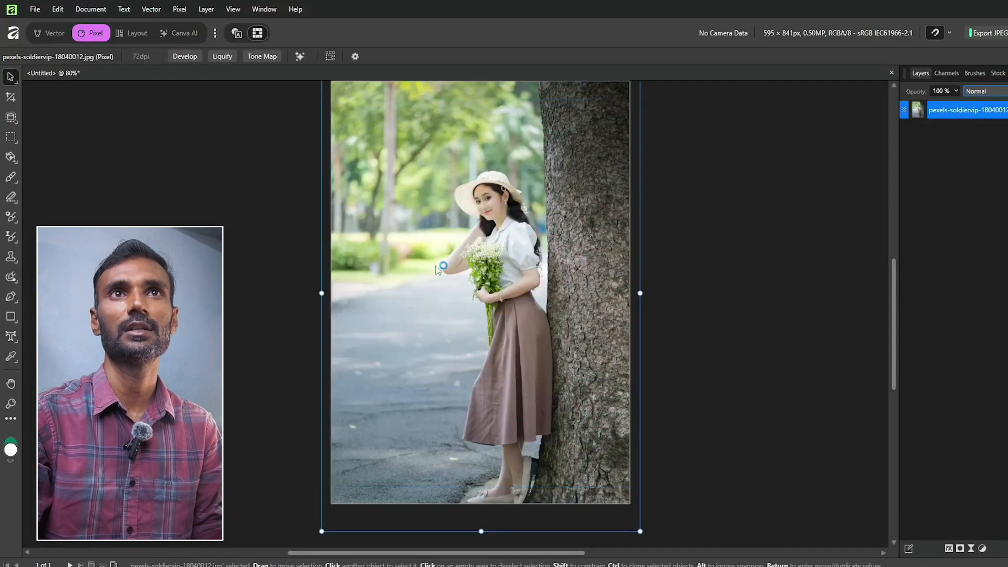
Choose the Paint Mixer Brush and try a very large green smear over the woman and background
{"action": "left_click", "coordinate": [10, 178]}
{"action": "left_click", "coordinate": [67, 188]}
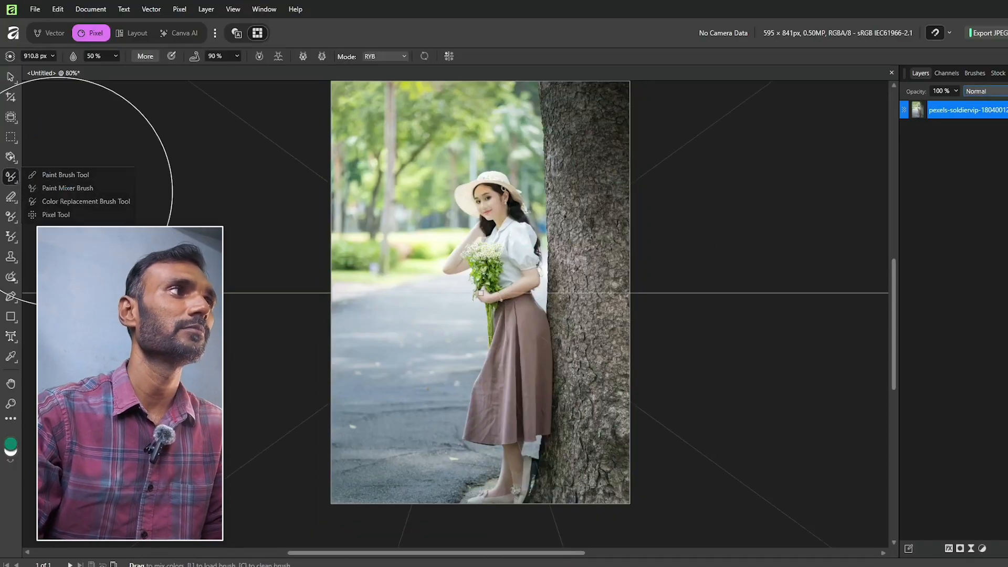
{"action": "mouse_move", "coordinate": [517, 257]}
{"action": "left_mouse_down"}
{"action": "mouse_move", "coordinate": [428, 90]}
{"action": "mouse_move", "coordinate": [480, 226]}
{"action": "mouse_move", "coordinate": [424, 269]}
{"action": "left_mouse_up"}
{"action": "key", "text": "bracketleft"}
{"action": "key", "text": "bracketleft"}
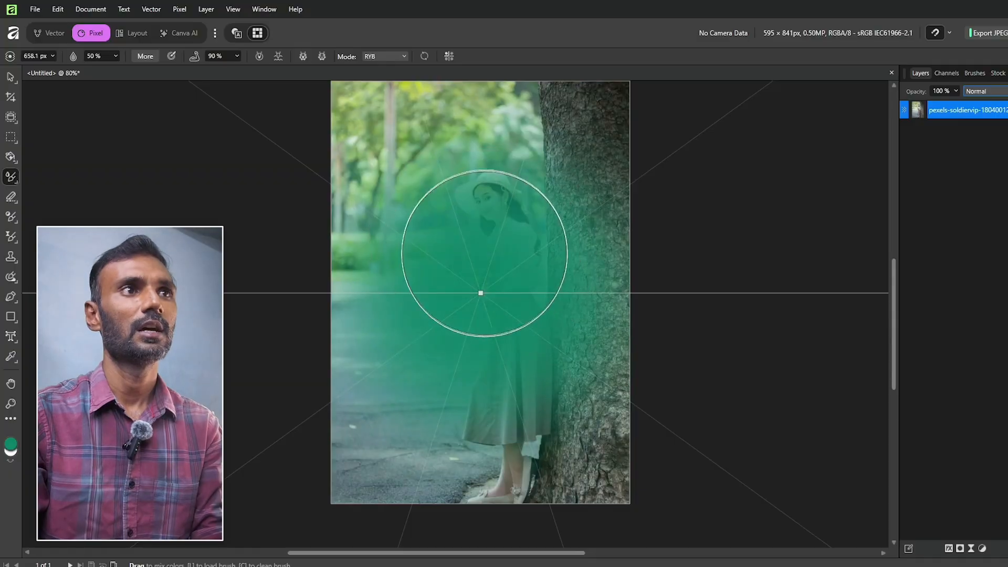
Reduce the Paint Mixer Brush size to 211 px and try a green smear over the woman's bouquet and arms
{"action": "key", "text": "bracketleft"}
{"action": "key", "text": "bracketleft"}
{"action": "key", "text": "bracketleft"}
{"action": "key", "text": "bracketleft"}
{"action": "key", "text": "bracketleft"}
{"action": "key", "text": "bracketleft"}
{"action": "key", "text": "bracketleft"}
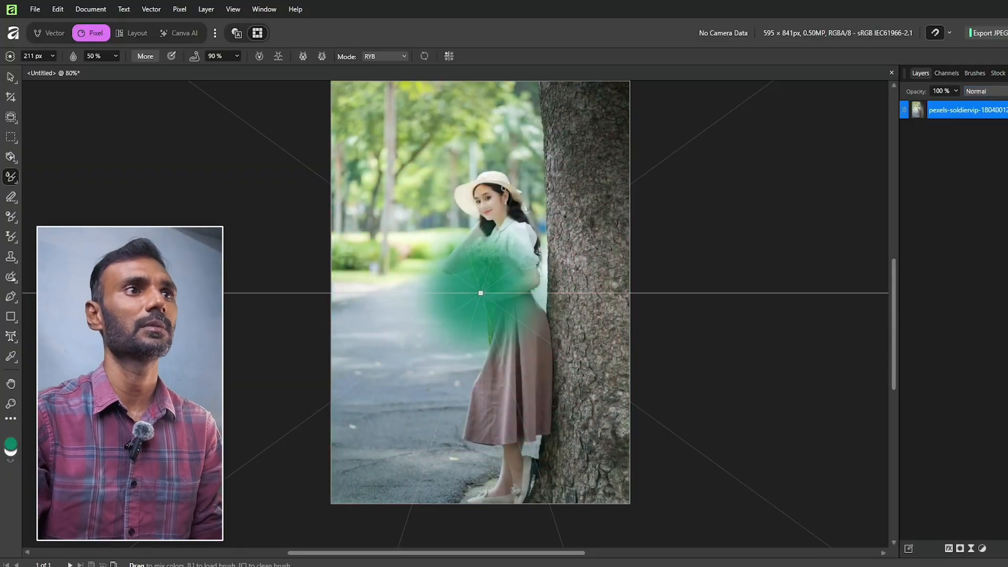
{"action": "key", "text": "v"}
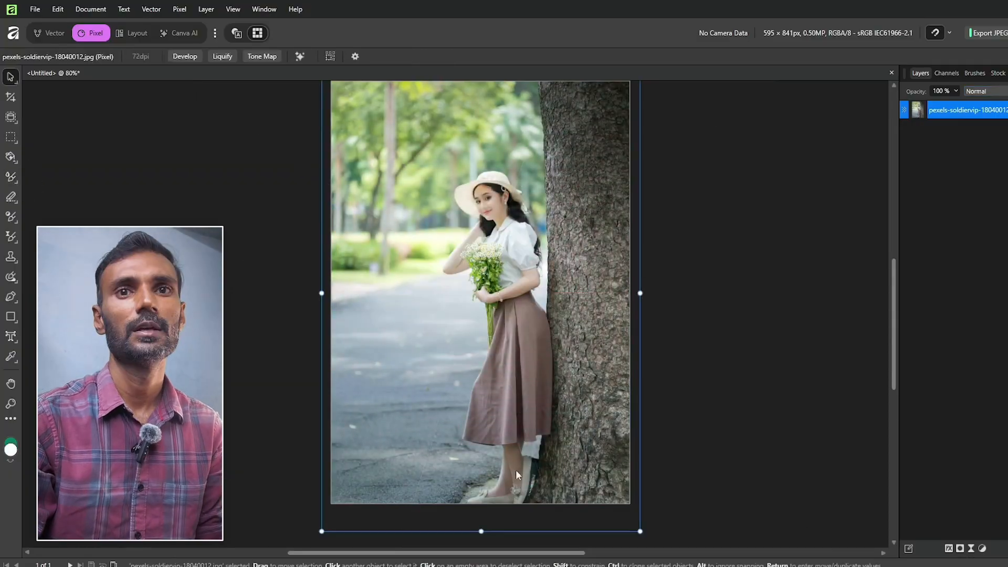
Return to the Paint Mixer Brush and turn off its symmetry
{"action": "left_click", "coordinate": [6, 200]}
{"action": "left_click", "coordinate": [9, 177]}
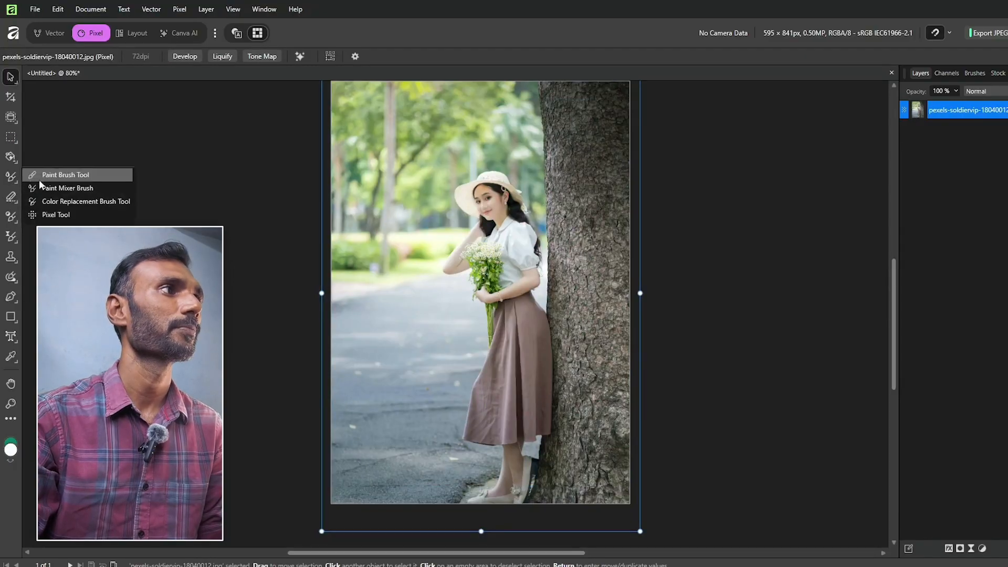
{"action": "left_click", "coordinate": [360, 197]}
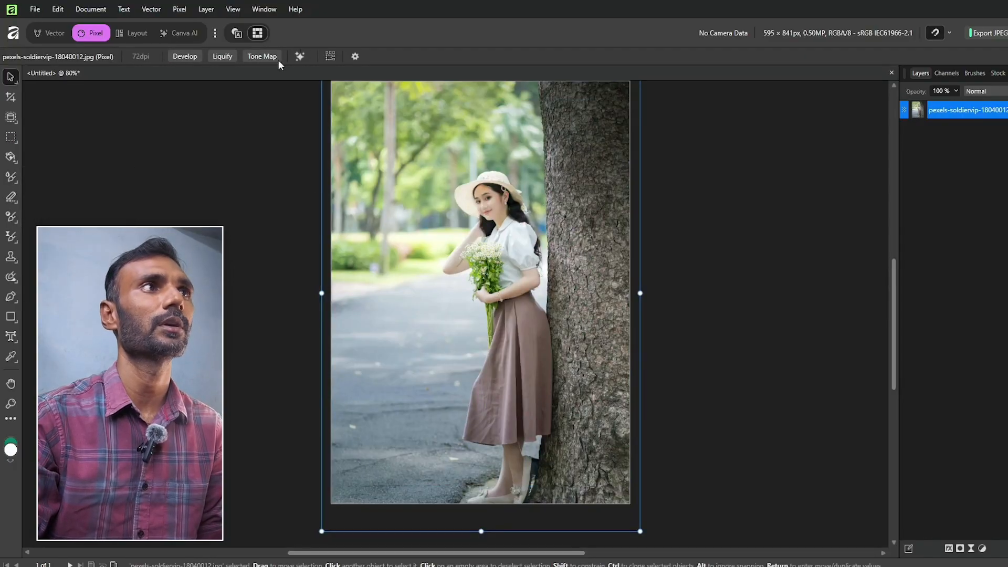
{"action": "left_click", "coordinate": [12, 178]}
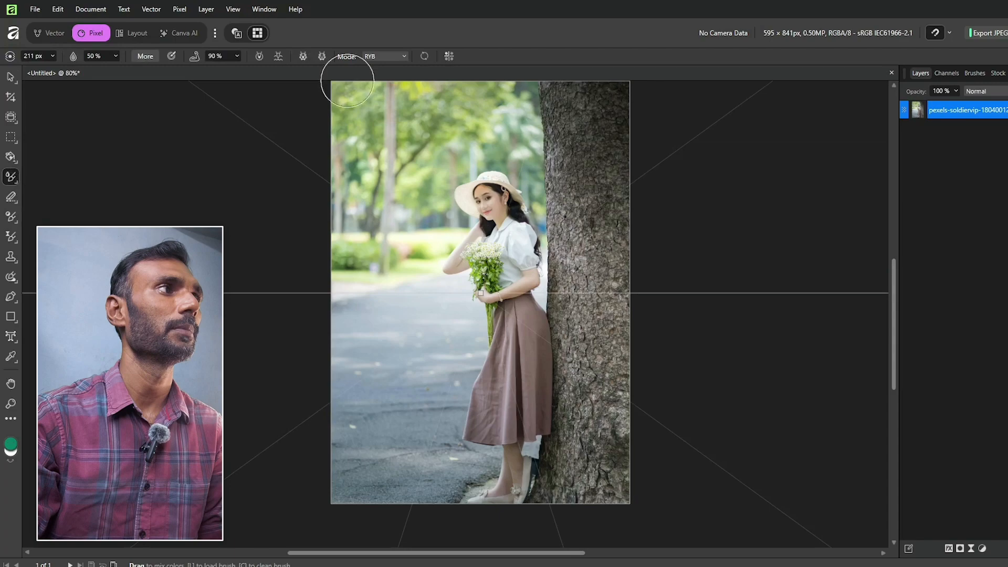
{"action": "left_click", "coordinate": [449, 57]}
{"action": "left_click", "coordinate": [503, 73]}
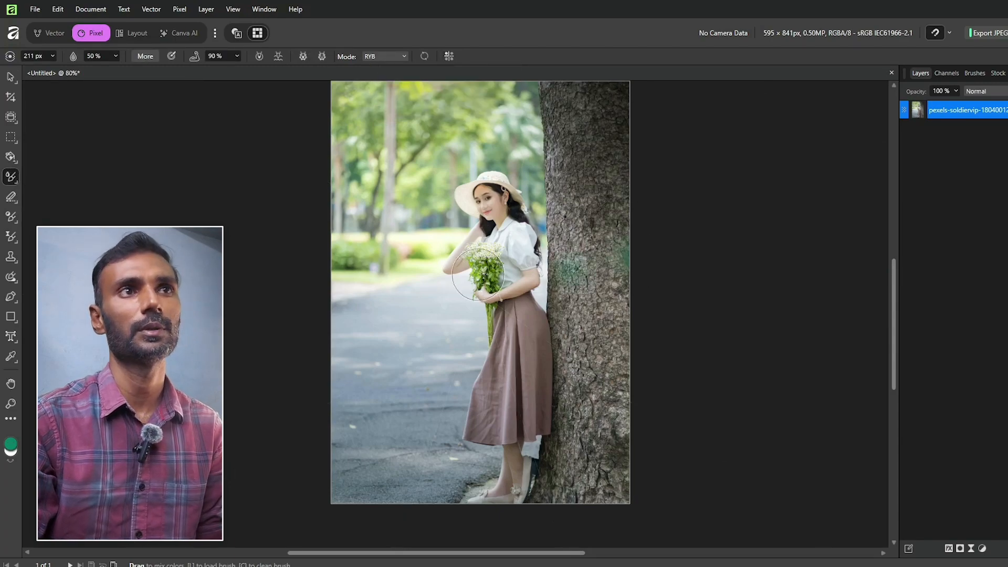
Review the mixer brush's settings, and try a vertical green mixer stroke down the woman on a new pixel layer
{"action": "left_click", "coordinate": [13, 182]}
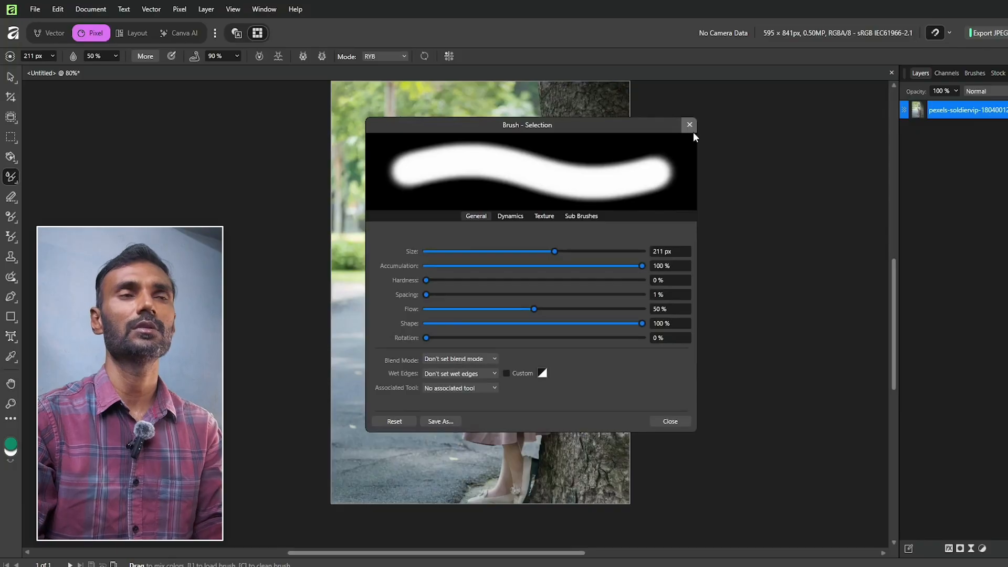
{"action": "left_click", "coordinate": [690, 125]}
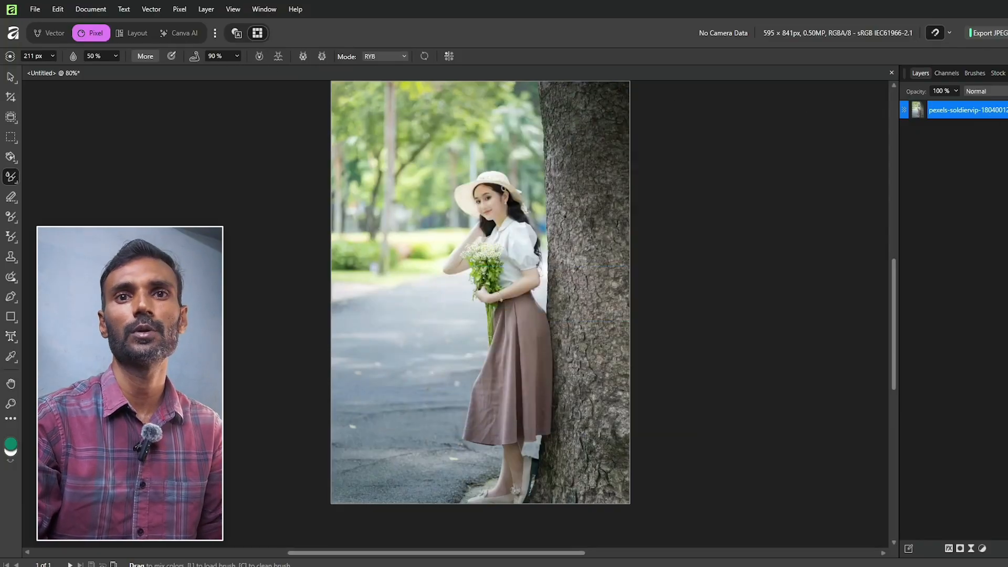
{"action": "left_click", "coordinate": [1003, 547]}
{"action": "mouse_move", "coordinate": [485, 214]}
{"action": "left_mouse_down"}
{"action": "mouse_move", "coordinate": [492, 246]}
{"action": "mouse_move", "coordinate": [482, 177]}
{"action": "mouse_move", "coordinate": [499, 405]}
{"action": "left_mouse_up"}
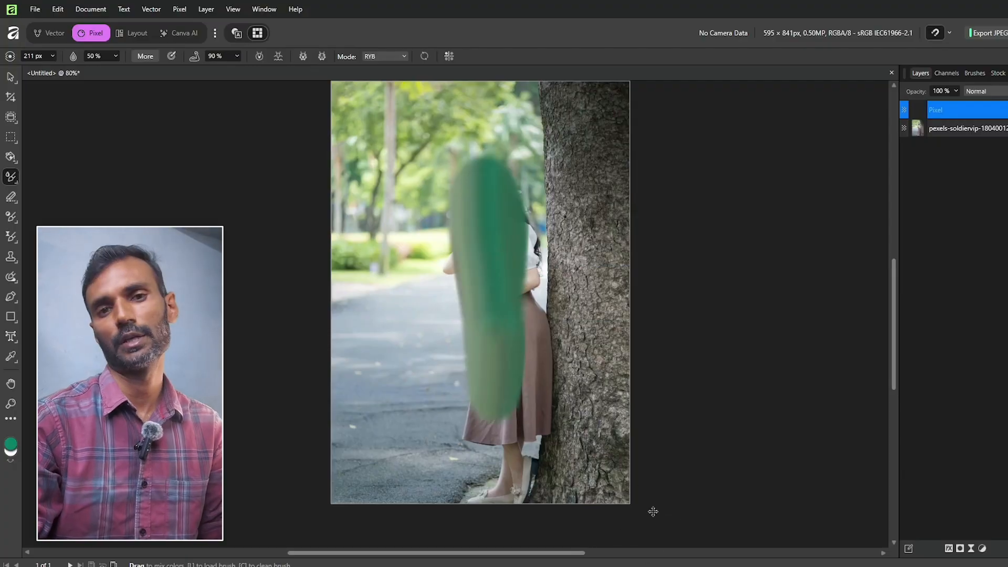
{"action": "key", "text": "ctrl+z"}
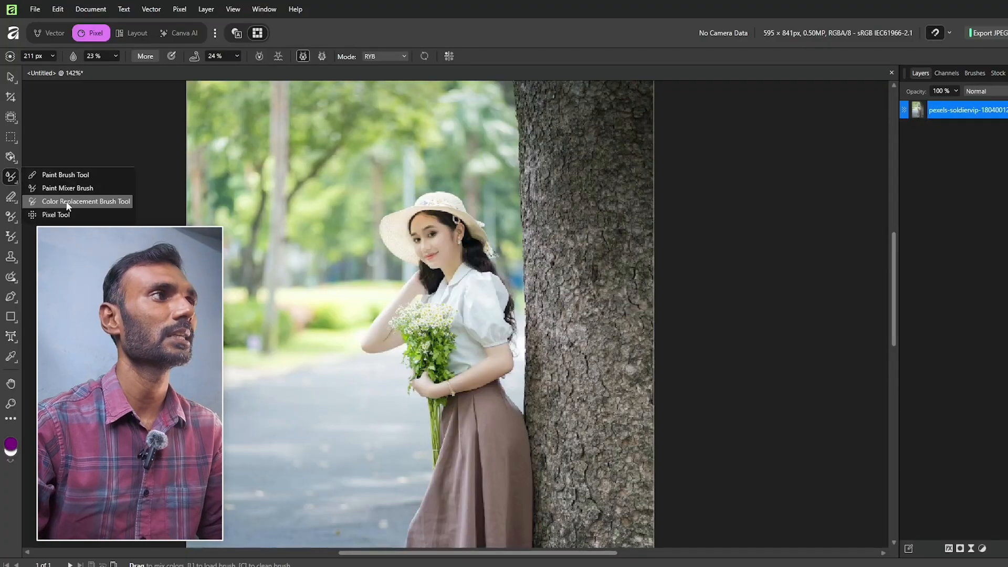
Recolour the photo purple with the Color Replacement Brush Tool, and paint over it again in green 088061
{"action": "left_click", "coordinate": [69, 202]}
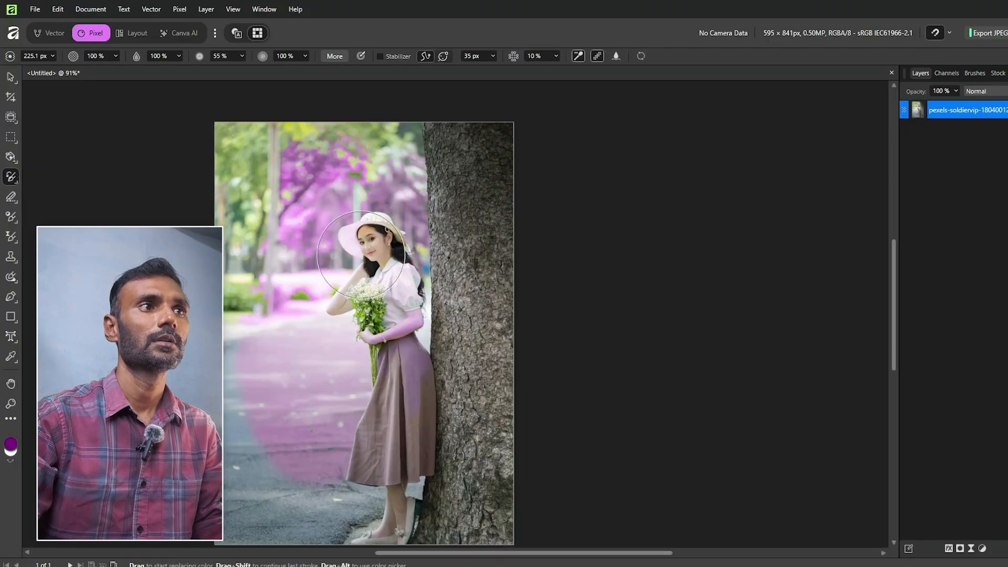
{"action": "mouse_move", "coordinate": [361, 254]}
{"action": "left_mouse_down"}
{"action": "mouse_move", "coordinate": [366, 236]}
{"action": "mouse_move", "coordinate": [372, 490]}
{"action": "mouse_move", "coordinate": [352, 255]}
{"action": "mouse_move", "coordinate": [370, 273]}
{"action": "mouse_move", "coordinate": [412, 405]}
{"action": "mouse_move", "coordinate": [417, 468]}
{"action": "mouse_move", "coordinate": [320, 142]}
{"action": "mouse_move", "coordinate": [331, 273]}
{"action": "mouse_move", "coordinate": [247, 416]}
{"action": "mouse_move", "coordinate": [259, 450]}
{"action": "mouse_move", "coordinate": [266, 225]}
{"action": "mouse_move", "coordinate": [326, 118]}
{"action": "mouse_move", "coordinate": [408, 146]}
{"action": "mouse_move", "coordinate": [500, 473]}
{"action": "mouse_move", "coordinate": [409, 123]}
{"action": "left_mouse_up"}
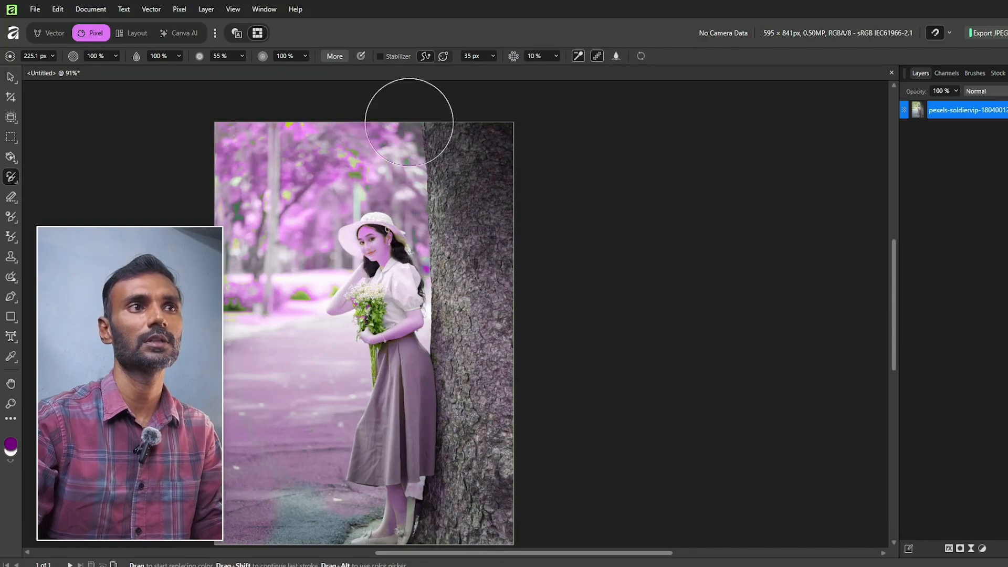
{"action": "left_click", "coordinate": [15, 445]}
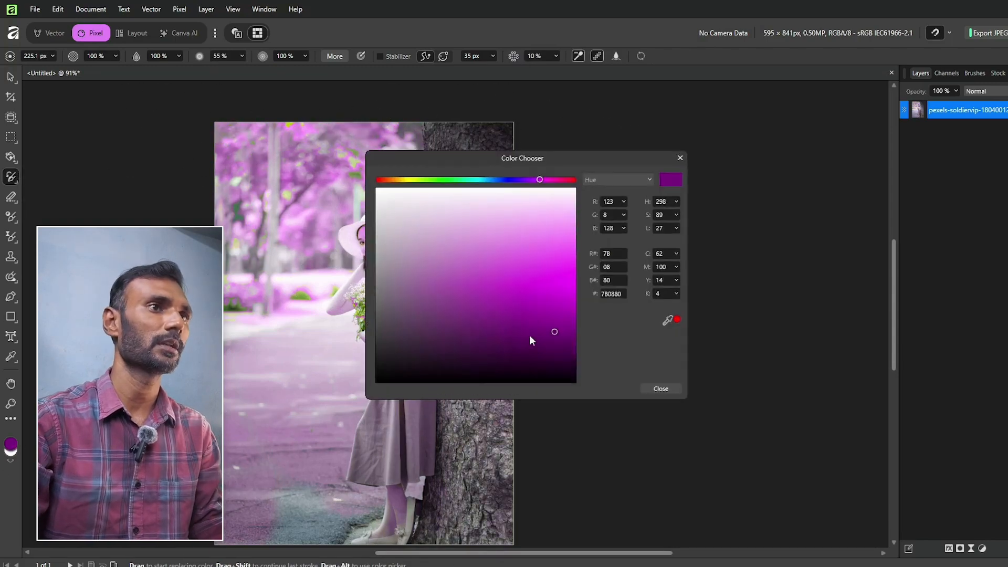
{"action": "left_click_drag", "start_coordinate": [508, 182], "coordinate": [469, 178]}
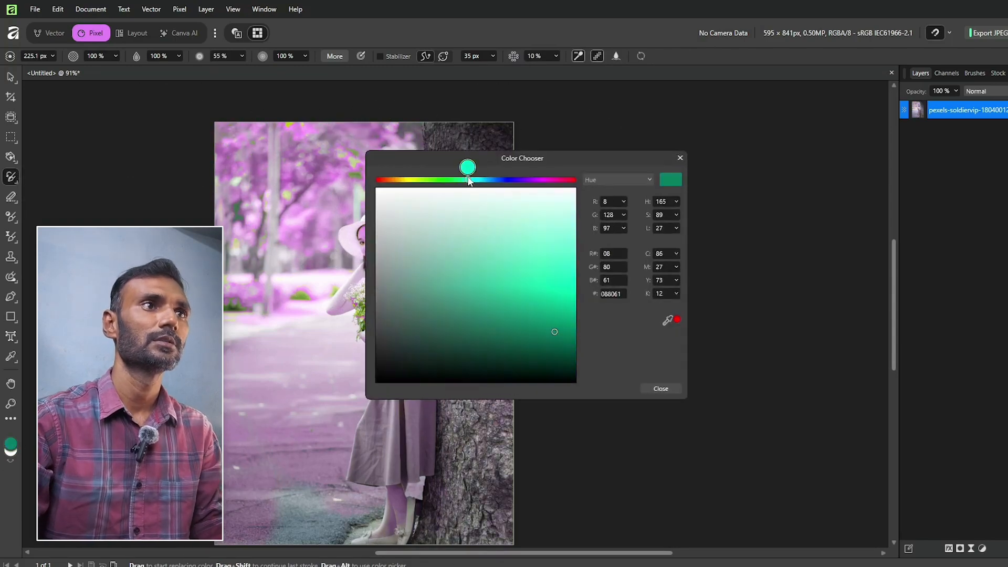
{"action": "left_click", "coordinate": [661, 390]}
{"action": "mouse_move", "coordinate": [396, 336]}
{"action": "left_mouse_down"}
{"action": "mouse_move", "coordinate": [394, 462]}
{"action": "mouse_move", "coordinate": [457, 394]}
{"action": "mouse_move", "coordinate": [402, 225]}
{"action": "mouse_move", "coordinate": [283, 231]}
{"action": "mouse_move", "coordinate": [236, 179]}
{"action": "mouse_move", "coordinate": [481, 308]}
{"action": "left_mouse_up"}
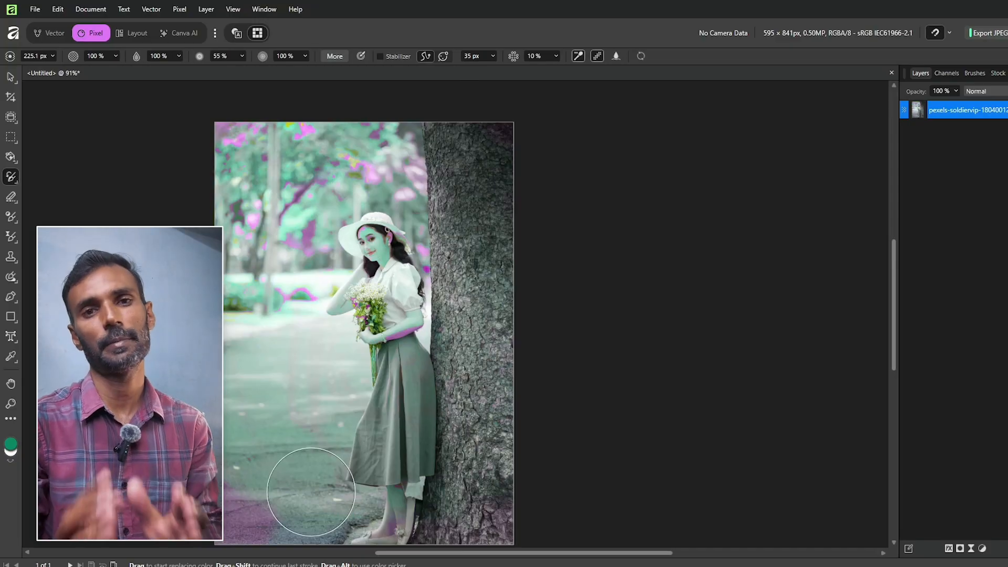
Try purple Pixel Tool strokes down the photo's left side, undo them, and return to the Color Replacement Brush Tool
{"action": "left_click", "coordinate": [12, 177]}
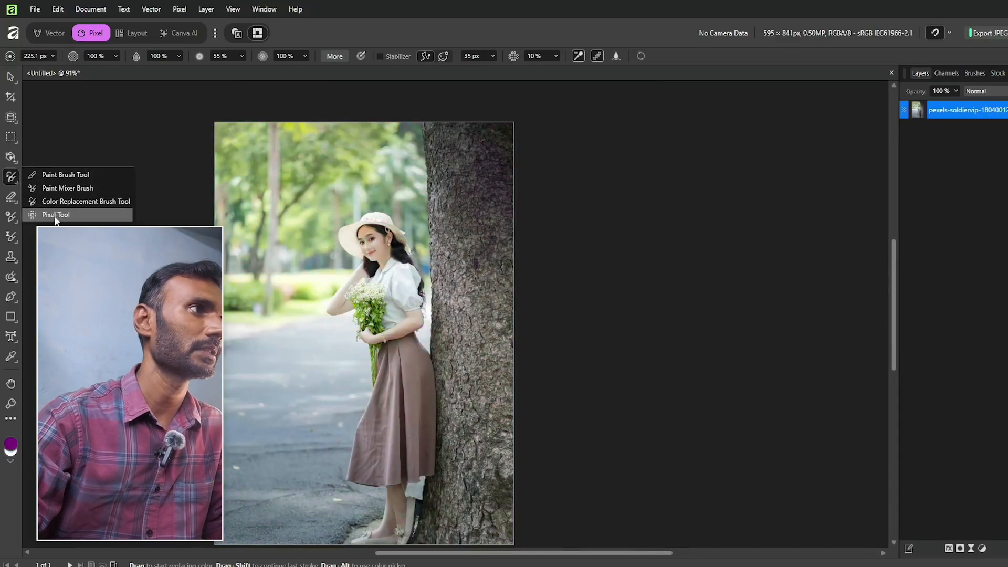
{"action": "left_click", "coordinate": [55, 215]}
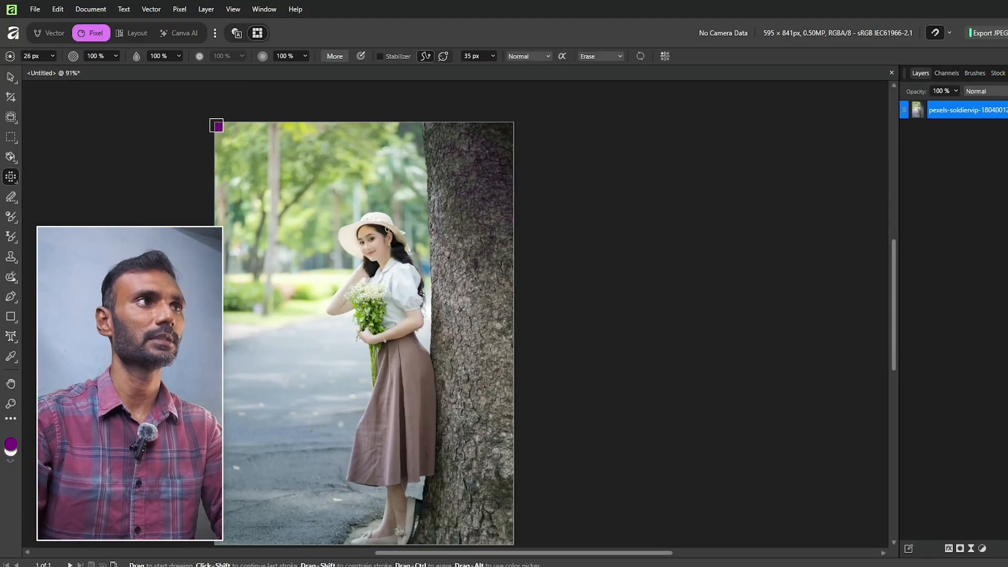
{"action": "mouse_move", "coordinate": [217, 126]}
{"action": "left_mouse_down"}
{"action": "mouse_move", "coordinate": [222, 235]}
{"action": "mouse_move", "coordinate": [229, 110]}
{"action": "mouse_move", "coordinate": [239, 197]}
{"action": "mouse_move", "coordinate": [232, 400]}
{"action": "mouse_move", "coordinate": [263, 351]}
{"action": "mouse_move", "coordinate": [249, 239]}
{"action": "mouse_move", "coordinate": [229, 335]}
{"action": "left_mouse_up"}
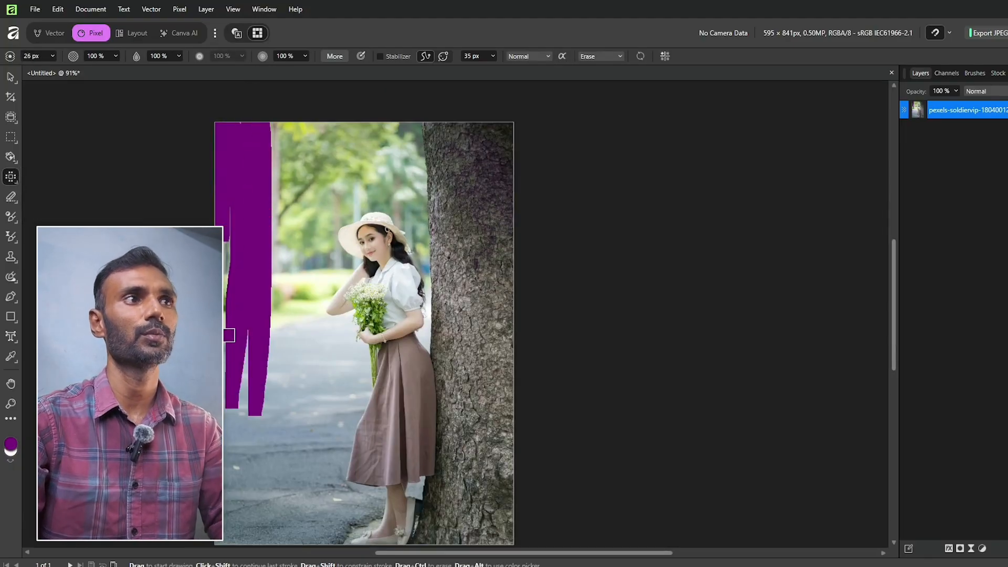
{"action": "key", "text": "ctrl+z"}
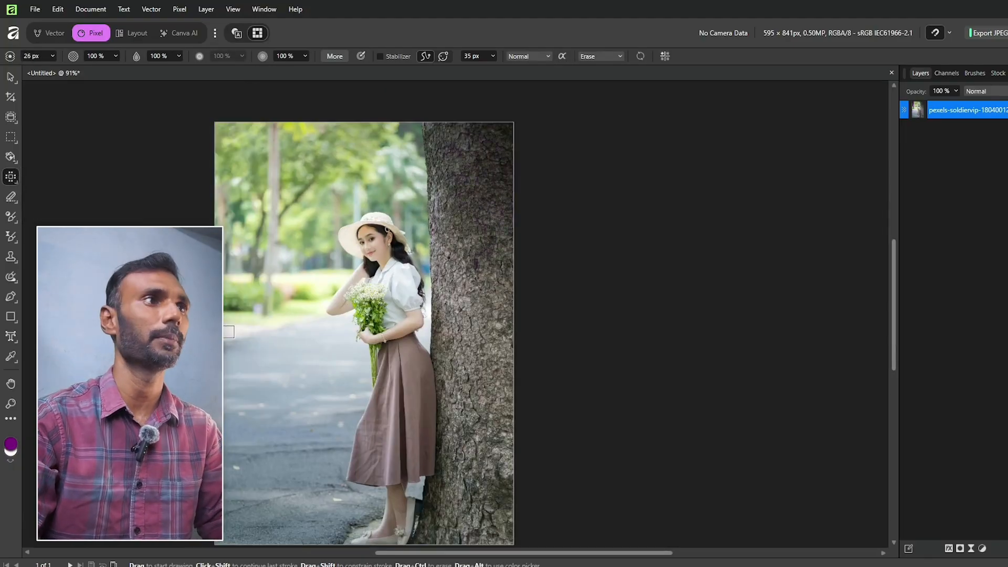
{"action": "left_click", "coordinate": [11, 181]}
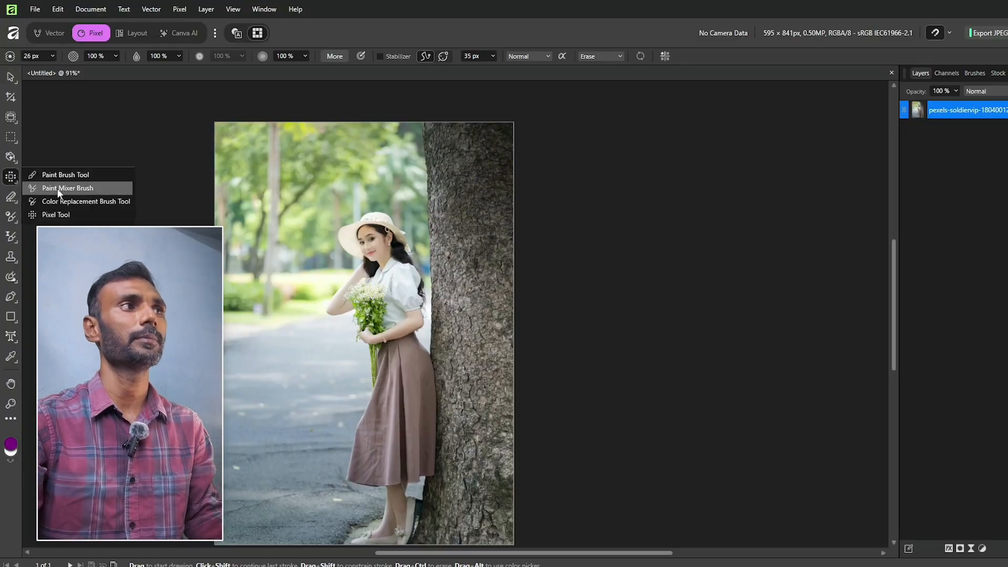
{"action": "left_click", "coordinate": [59, 202]}
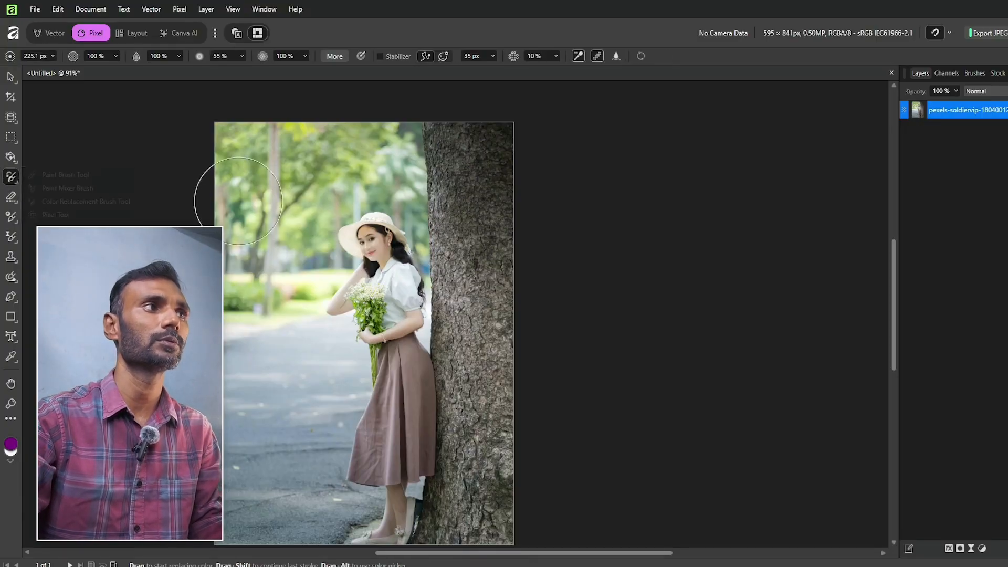
Choose the Erase Brush Tool, reduce its size to 102.5 px, and erase the trees in the photo's upper-left area
{"action": "left_click", "coordinate": [11, 203]}
{"action": "left_click", "coordinate": [52, 195]}
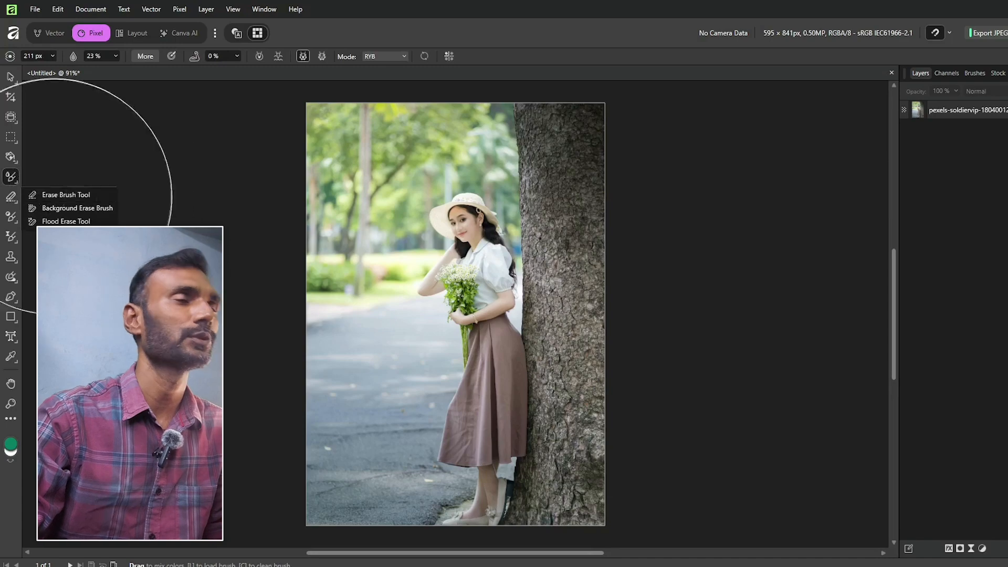
{"action": "key", "text": "bracketleft"}
{"action": "key", "text": "bracketleft"}
{"action": "key", "text": "bracketleft"}
{"action": "key", "text": "bracketleft"}
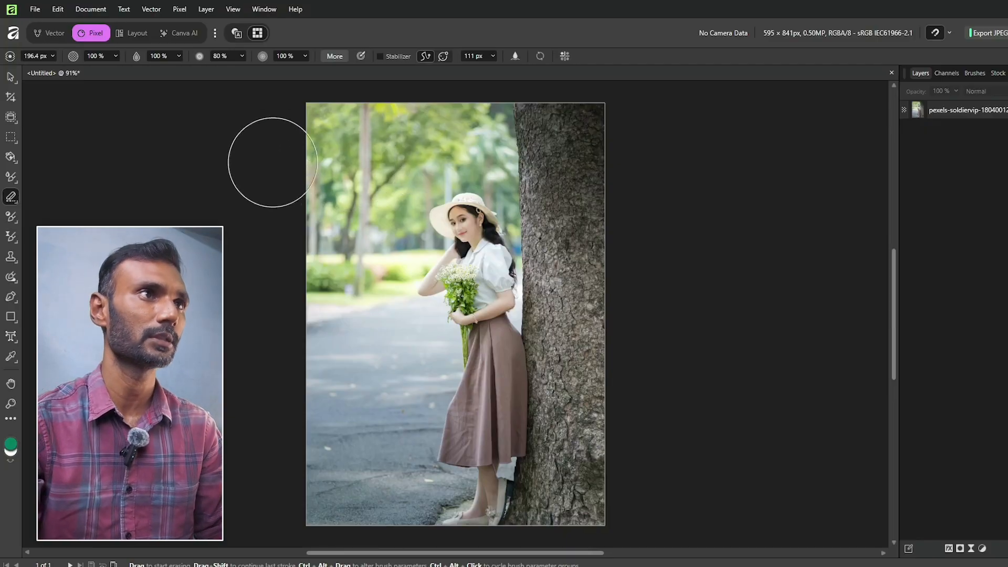
{"action": "mouse_move", "coordinate": [336, 116]}
{"action": "left_mouse_down"}
{"action": "mouse_move", "coordinate": [255, 314]}
{"action": "mouse_move", "coordinate": [367, 297]}
{"action": "mouse_move", "coordinate": [384, 267]}
{"action": "left_mouse_up"}
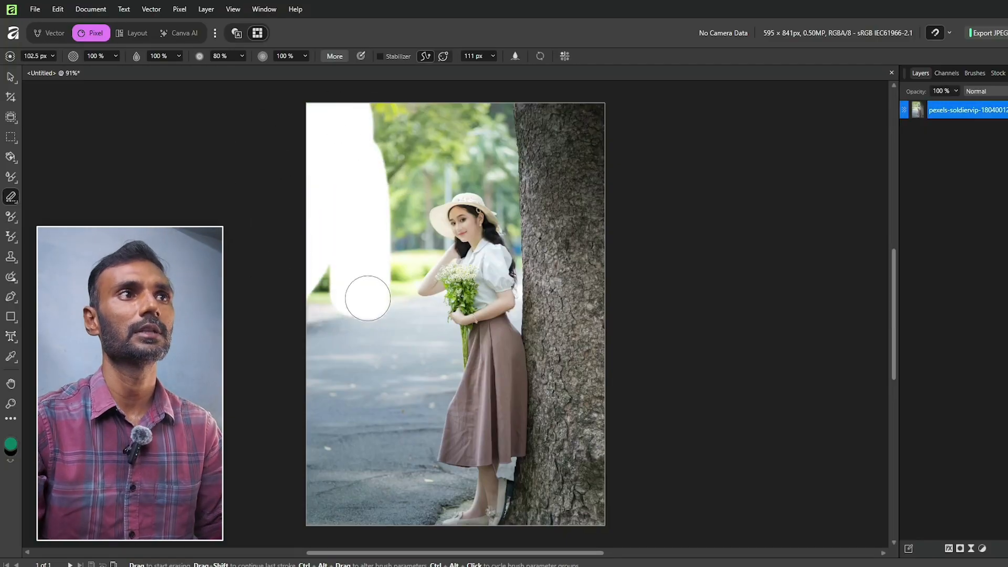
Try an erase stroke down the woman, and undo all the erasing done on the photo
{"action": "mouse_move", "coordinate": [445, 201]}
{"action": "left_mouse_down"}
{"action": "mouse_move", "coordinate": [473, 184]}
{"action": "mouse_move", "coordinate": [473, 363]}
{"action": "left_mouse_up"}
{"action": "key", "text": "ctrl+z"}
{"action": "key", "text": "ctrl+z"}
Choose the Background Erase Brush, set its tolerance to 20%, enable the Stabilizer, and erase down the tree trunk
{"action": "left_click", "coordinate": [14, 198]}
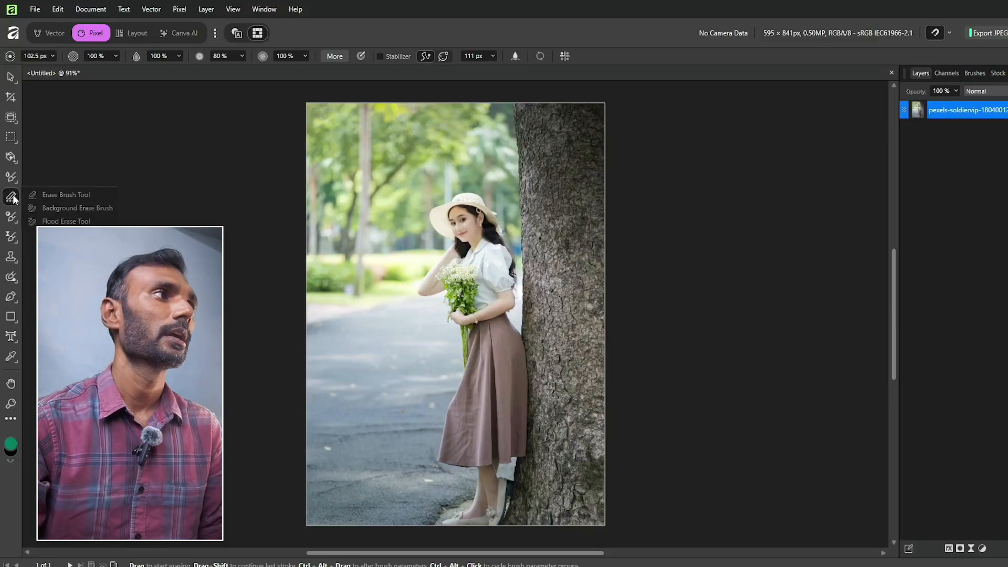
{"action": "left_click", "coordinate": [64, 212]}
{"action": "left_click", "coordinate": [67, 213]}
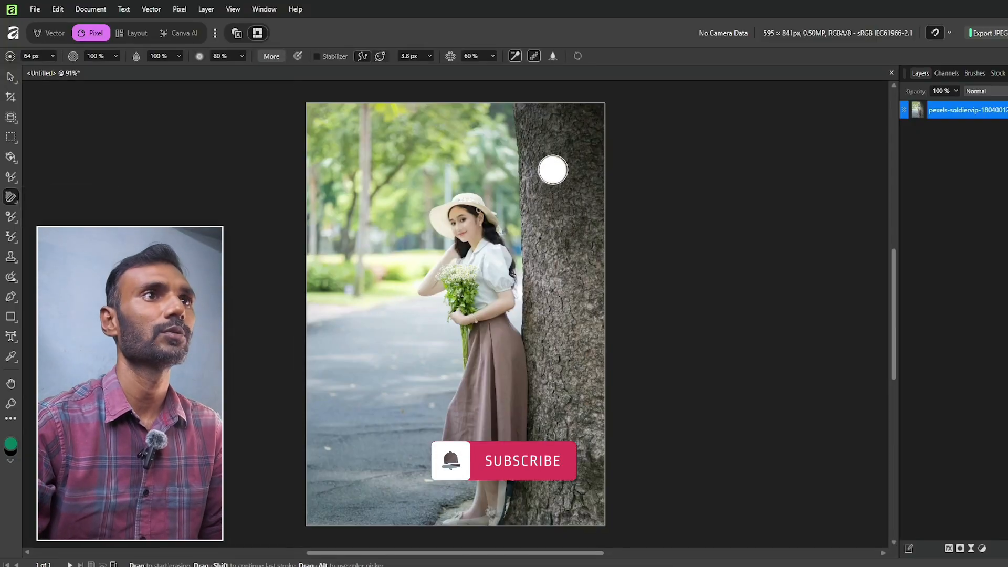
{"action": "left_click", "coordinate": [491, 56]}
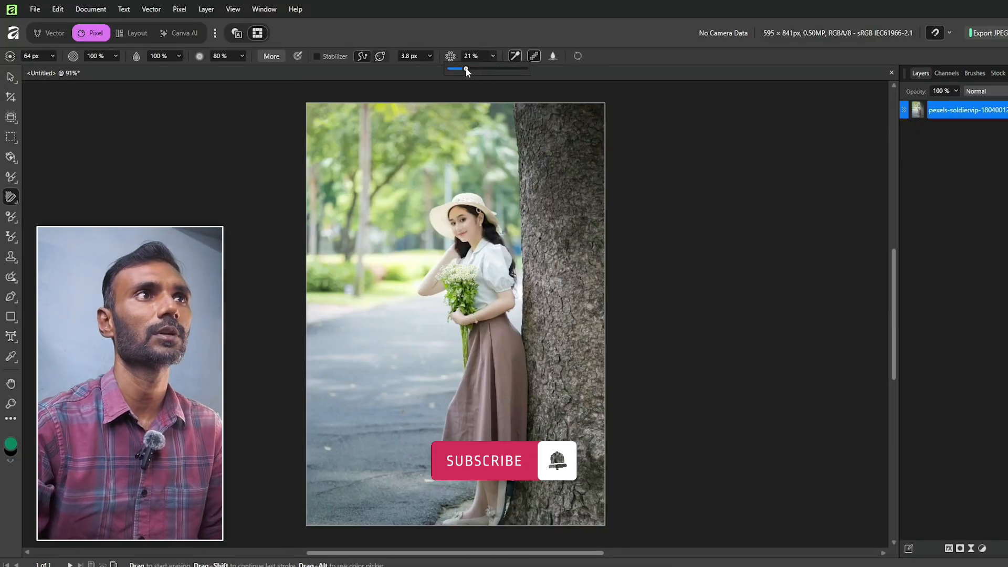
{"action": "left_click", "coordinate": [316, 56]}
{"action": "mouse_move", "coordinate": [581, 223]}
{"action": "left_mouse_down"}
{"action": "mouse_move", "coordinate": [548, 132]}
{"action": "mouse_move", "coordinate": [552, 313]}
{"action": "mouse_move", "coordinate": [582, 367]}
{"action": "mouse_move", "coordinate": [570, 481]}
{"action": "left_mouse_up"}
Try erasing the woman and her surroundings with the background eraser enlarged to 342.4 px, and undo all of its strokes
{"action": "key", "text": "bracketright"}
{"action": "key", "text": "bracketright"}
{"action": "key", "text": "bracketright"}
{"action": "key", "text": "bracketright"}
{"action": "key", "text": "bracketright"}
{"action": "key", "text": "bracketright"}
{"action": "key", "text": "bracketright"}
{"action": "key", "text": "bracketright"}
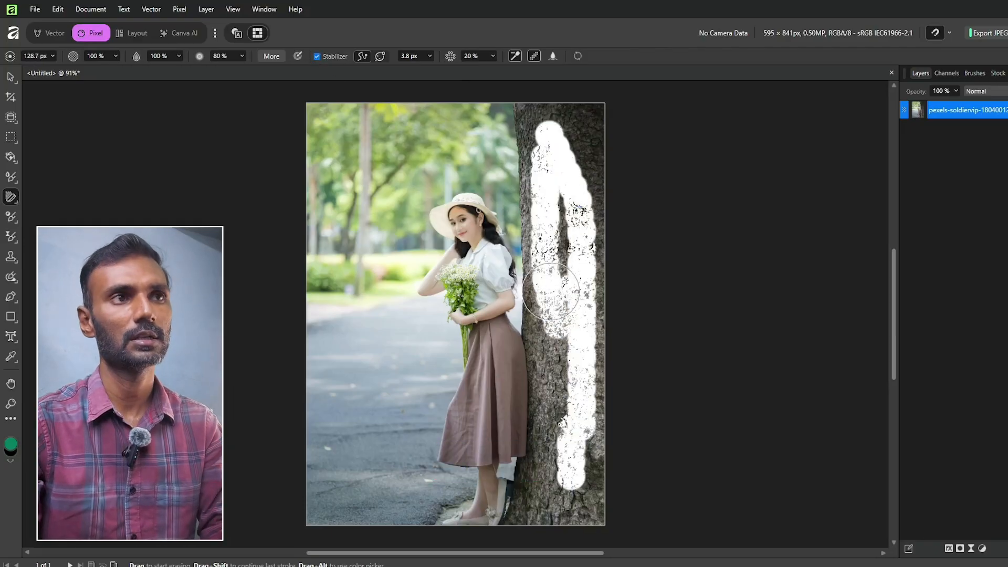
{"action": "mouse_move", "coordinate": [468, 215]}
{"action": "left_mouse_down"}
{"action": "mouse_move", "coordinate": [485, 246]}
{"action": "mouse_move", "coordinate": [274, 327]}
{"action": "left_mouse_up"}
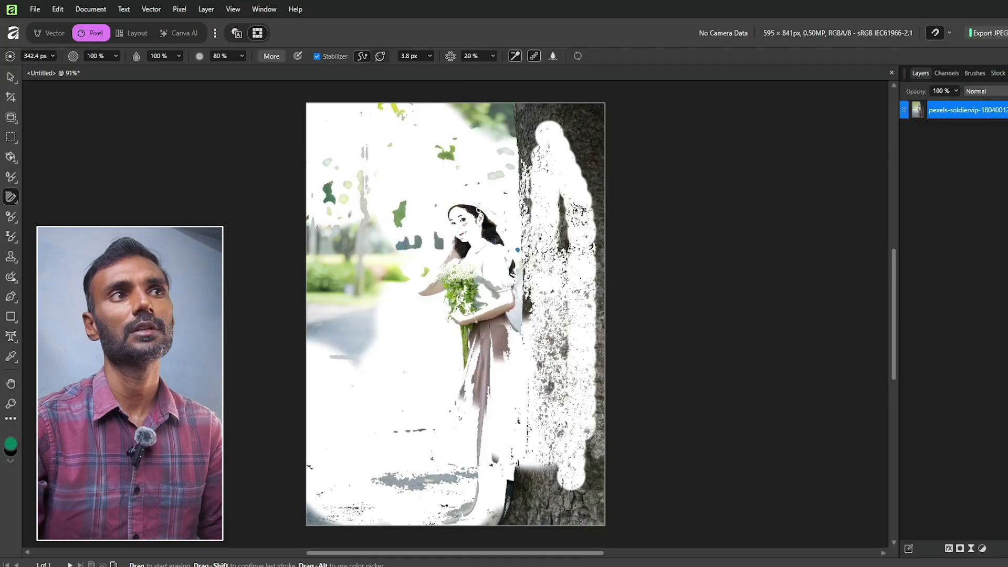
{"action": "key", "text": "ctrl+z"}
{"action": "key", "text": "ctrl+z"}
{"action": "key", "text": "ctrl+z"}
Draw a rectangular marquee selection around the woman, with the Flood Erase Tool chosen for use on it
{"action": "left_click", "coordinate": [10, 197]}
{"action": "left_click", "coordinate": [60, 221]}
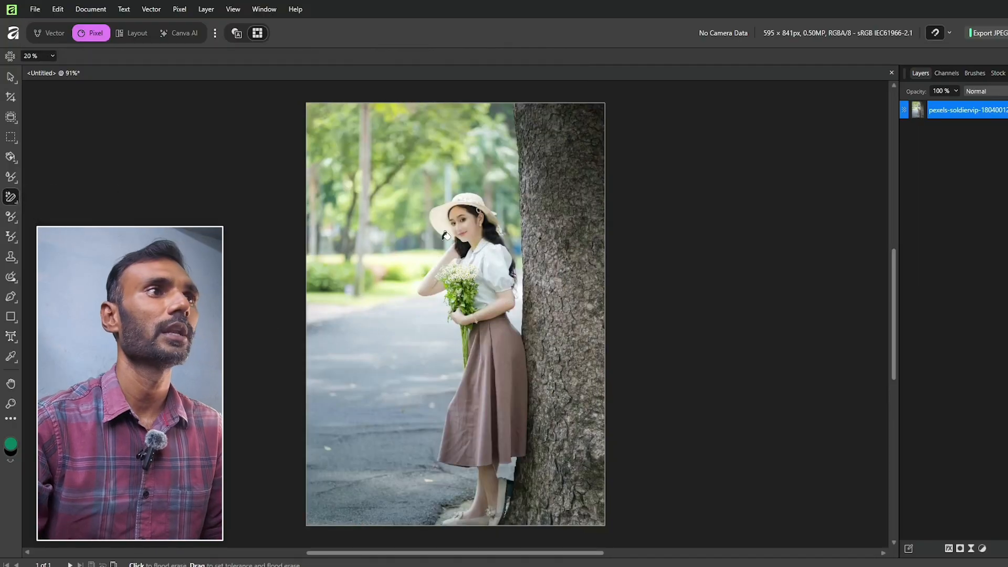
{"action": "left_click", "coordinate": [11, 137]}
{"action": "left_click_drag", "start_coordinate": [397, 178], "coordinate": [560, 526]}
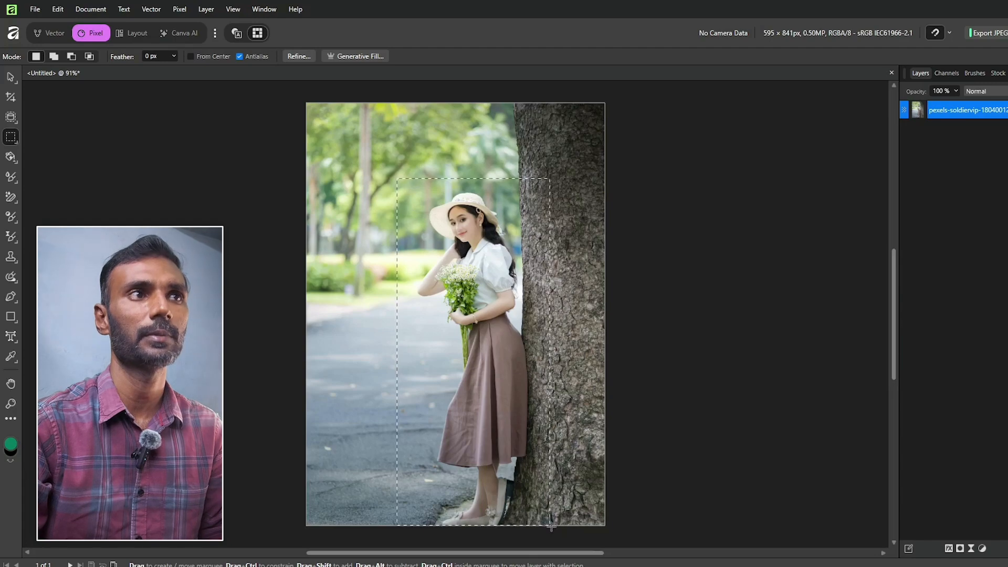
{"action": "left_click", "coordinate": [14, 197]}
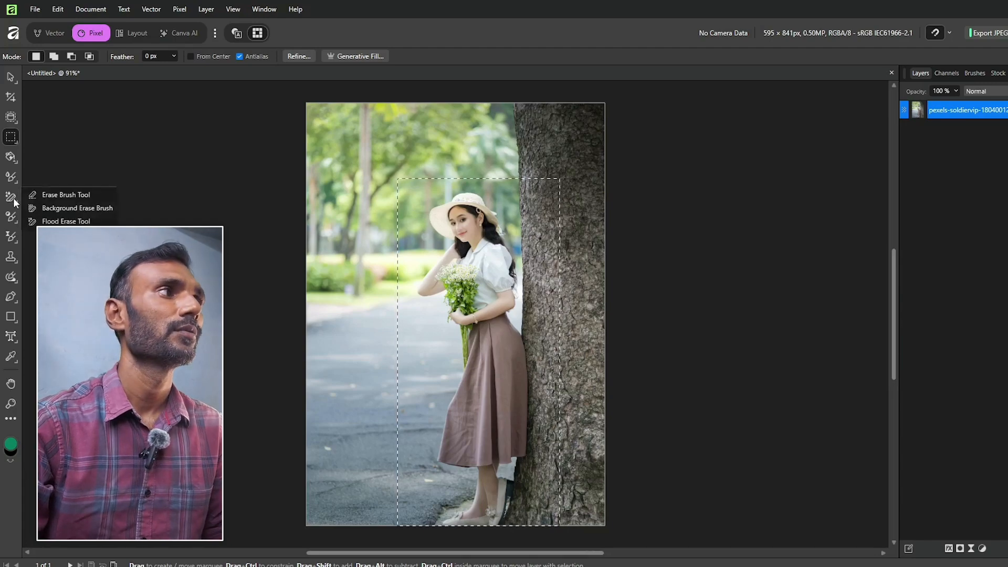
{"action": "left_click", "coordinate": [61, 221]}
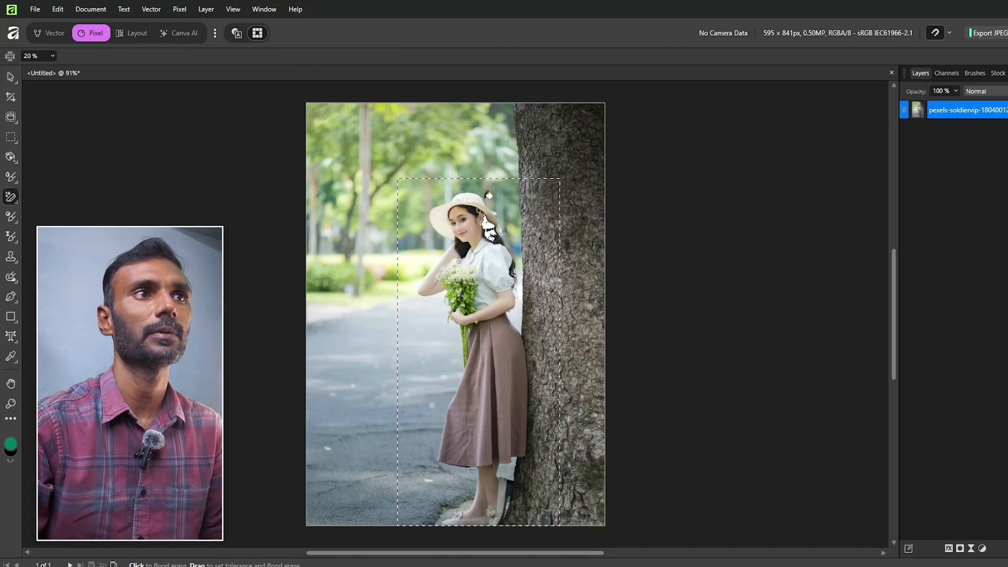
Try flood-erasing the areas inside the rectangular selection at 20% tolerance, and undo the erasing and the selection
{"action": "left_click", "coordinate": [444, 422]}
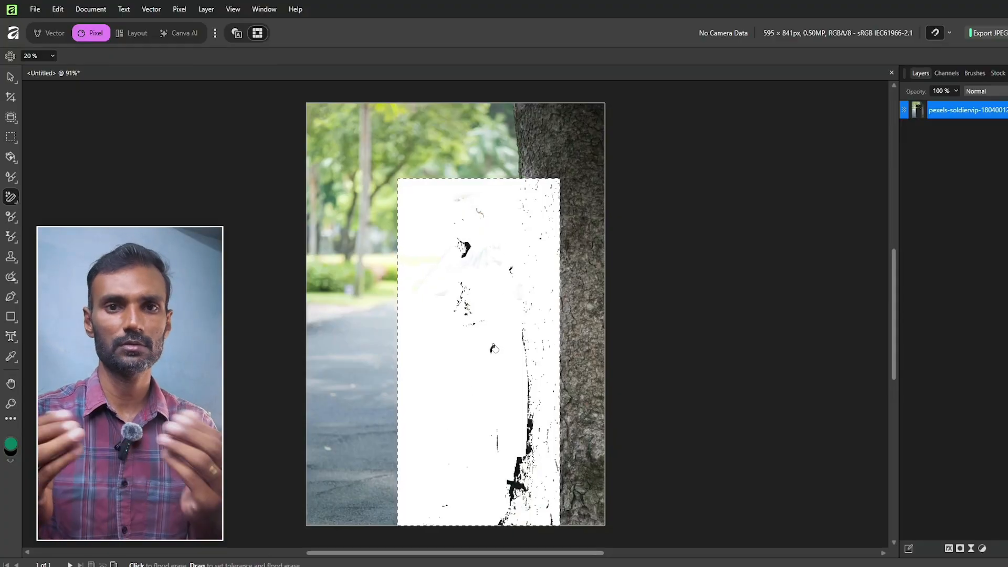
{"action": "key", "text": "ctrl+z"}
{"action": "key", "text": "ctrl+z"}
Choose the Adjustment Brush Tool with the Exposure adjustment, and reduce its brush size to 237.2 px
{"action": "left_click", "coordinate": [14, 204]}
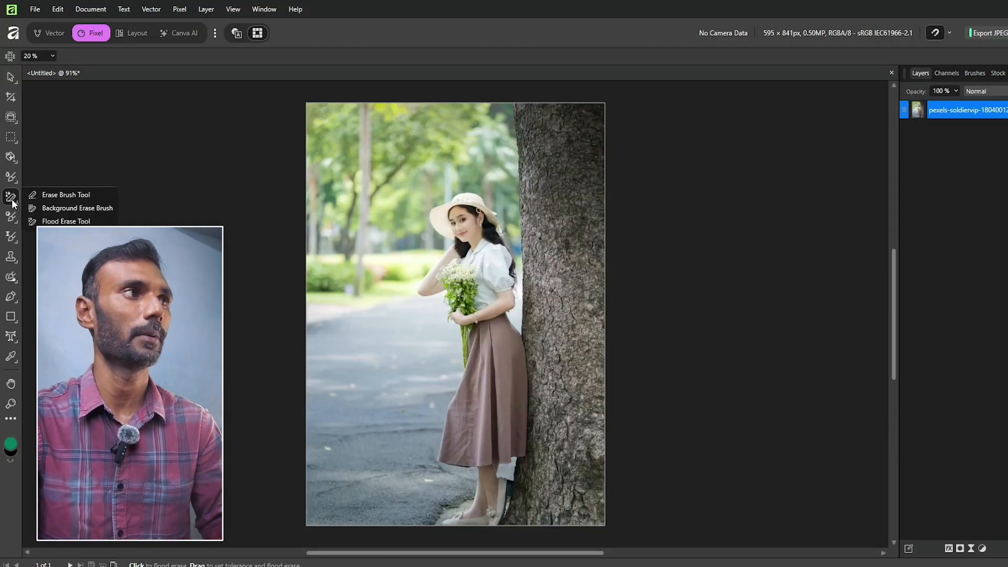
{"action": "left_click", "coordinate": [13, 219]}
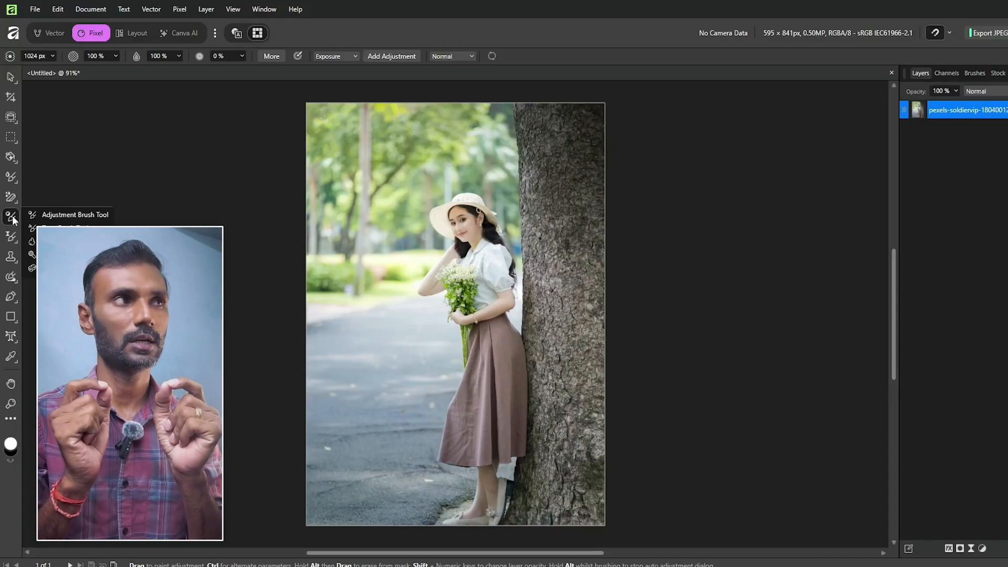
{"action": "left_click", "coordinate": [40, 217]}
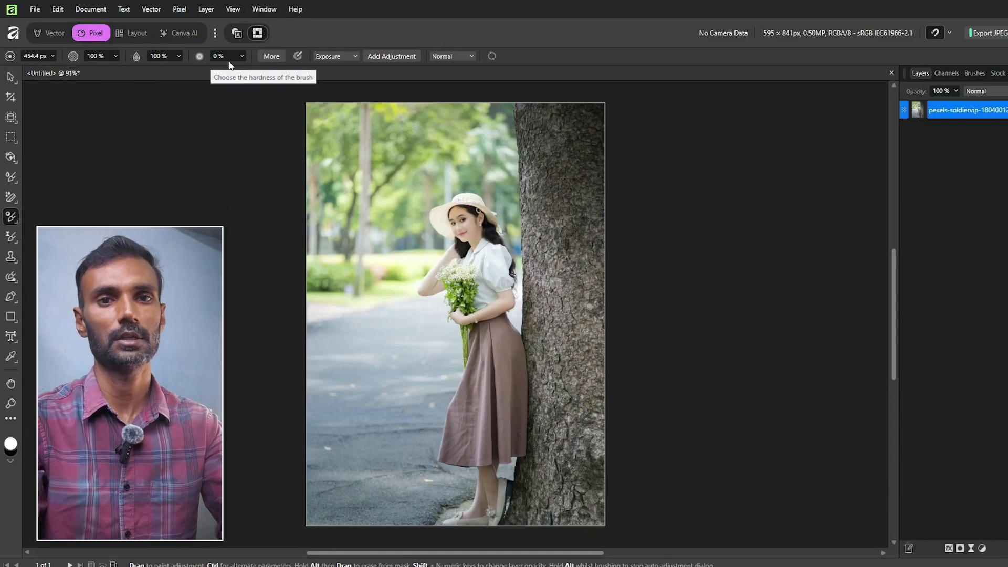
{"action": "left_click", "coordinate": [334, 57]}
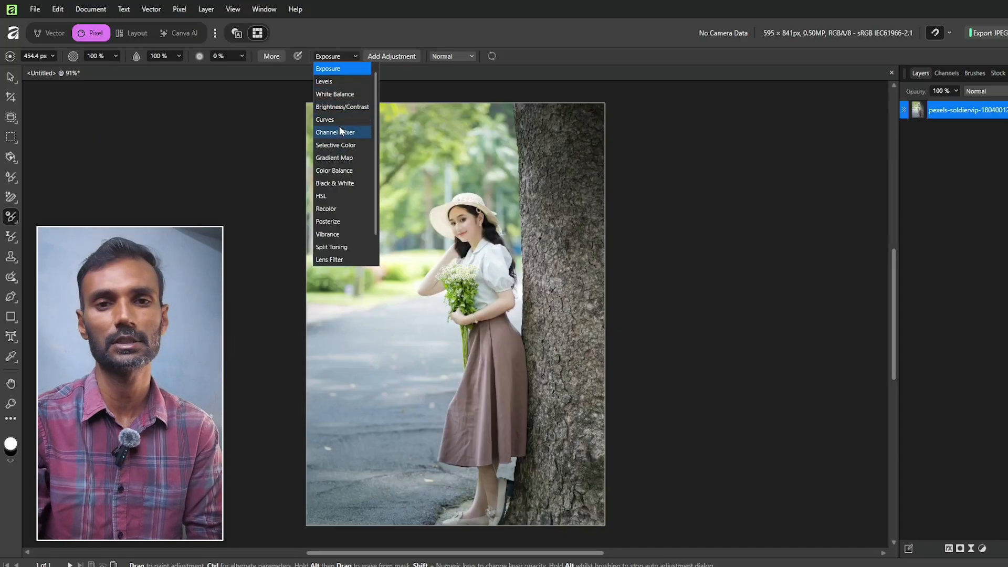
{"action": "left_click", "coordinate": [330, 67]}
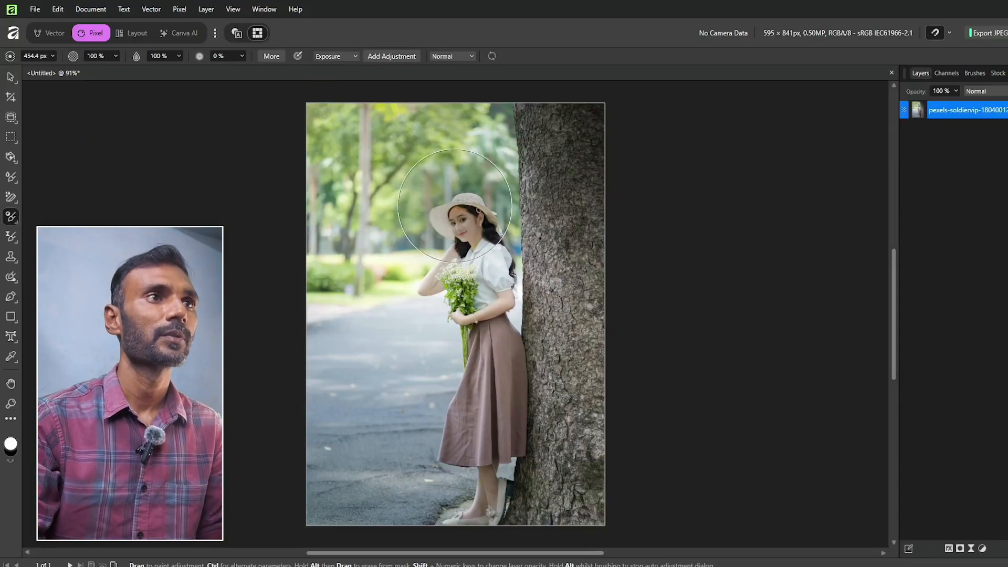
{"action": "key", "text": "bracketleft"}
{"action": "key", "text": "bracketleft"}
{"action": "key", "text": "bracketleft"}
{"action": "key", "text": "bracketleft"}
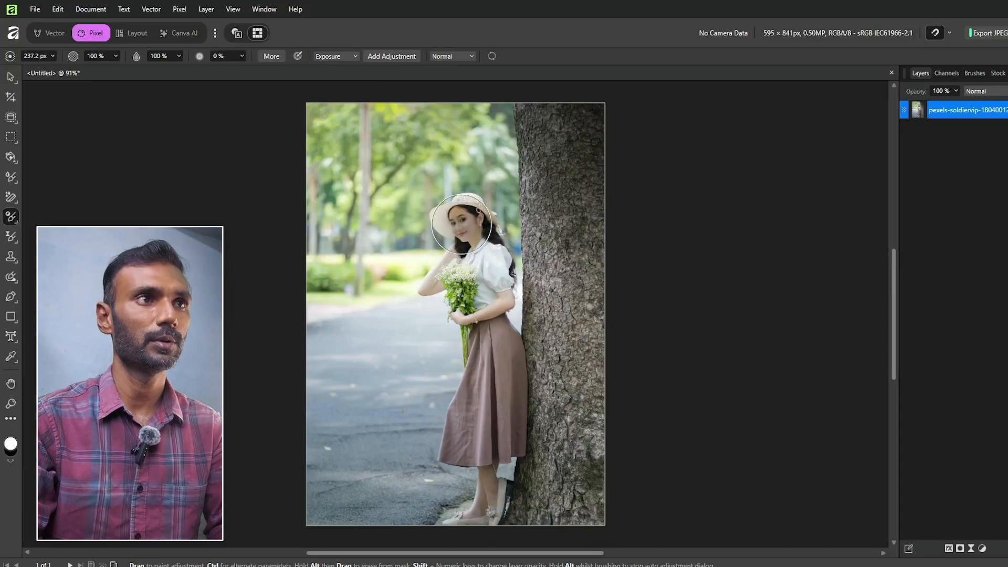
Paint an exposure adjustment over the woman from head to feet, and set its exposure to 1.22
{"action": "mouse_move", "coordinate": [462, 223]}
{"action": "left_mouse_down"}
{"action": "mouse_move", "coordinate": [492, 316]}
{"action": "mouse_move", "coordinate": [484, 521]}
{"action": "mouse_move", "coordinate": [477, 331]}
{"action": "left_mouse_up"}
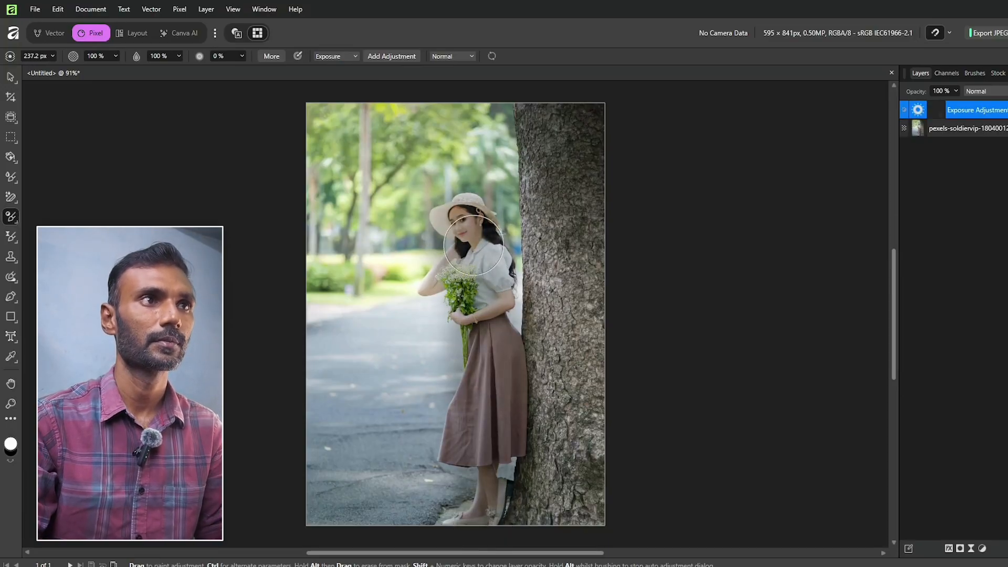
{"action": "left_click_drag", "start_coordinate": [496, 316], "coordinate": [486, 495]}
{"action": "left_click_drag", "start_coordinate": [777, 456], "coordinate": [684, 238]}
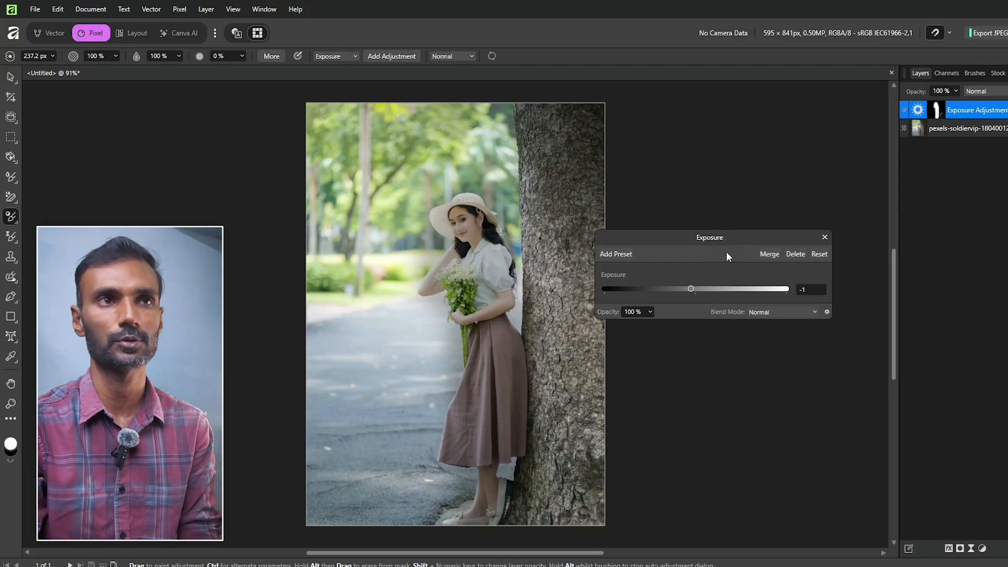
{"action": "mouse_move", "coordinate": [692, 289]}
{"action": "left_mouse_down"}
{"action": "mouse_move", "coordinate": [663, 290]}
{"action": "mouse_move", "coordinate": [718, 291]}
{"action": "mouse_move", "coordinate": [701, 292]}
{"action": "left_mouse_up"}
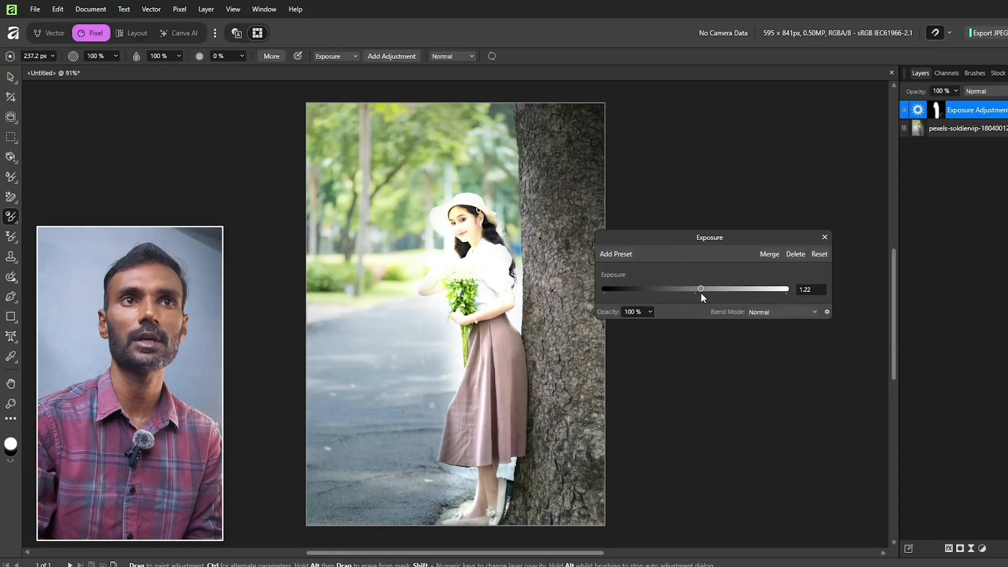
Try the Darken, Screen and Overlay blend modes on the exposure adjustment, and set its exposure to 0
{"action": "left_click", "coordinate": [765, 310]}
{"action": "left_click", "coordinate": [764, 340]}
{"action": "left_click", "coordinate": [766, 312]}
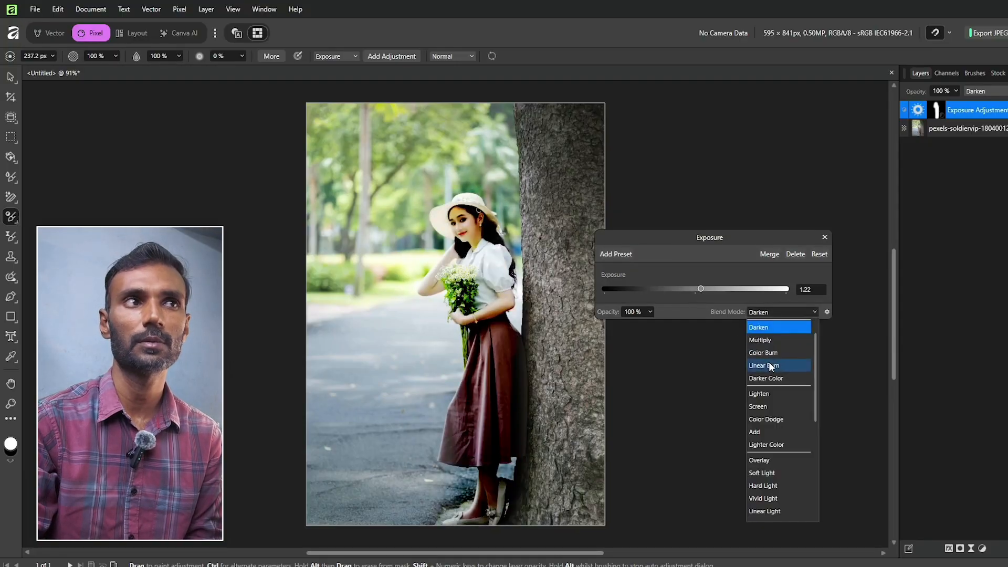
{"action": "left_click", "coordinate": [770, 408]}
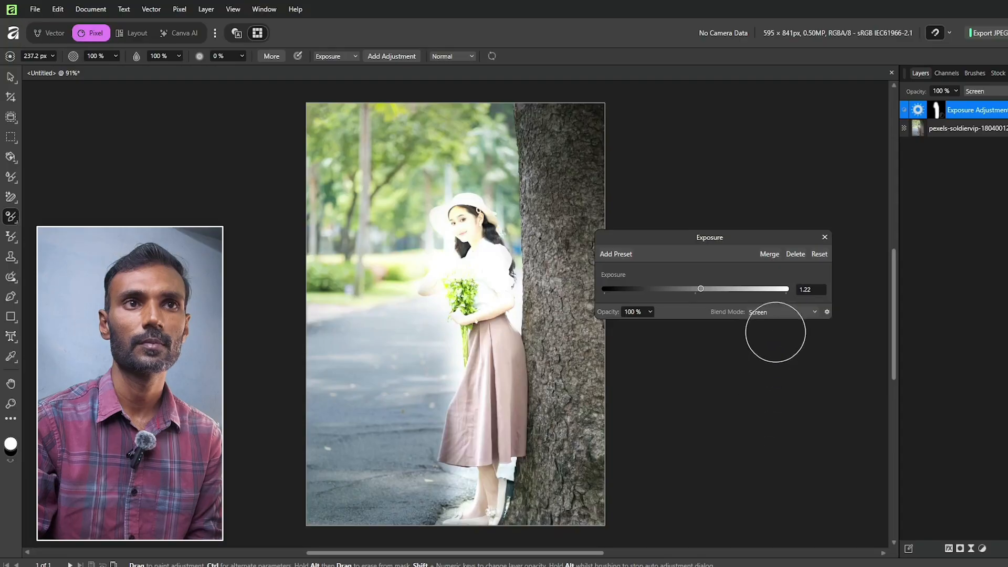
{"action": "left_click", "coordinate": [773, 312]}
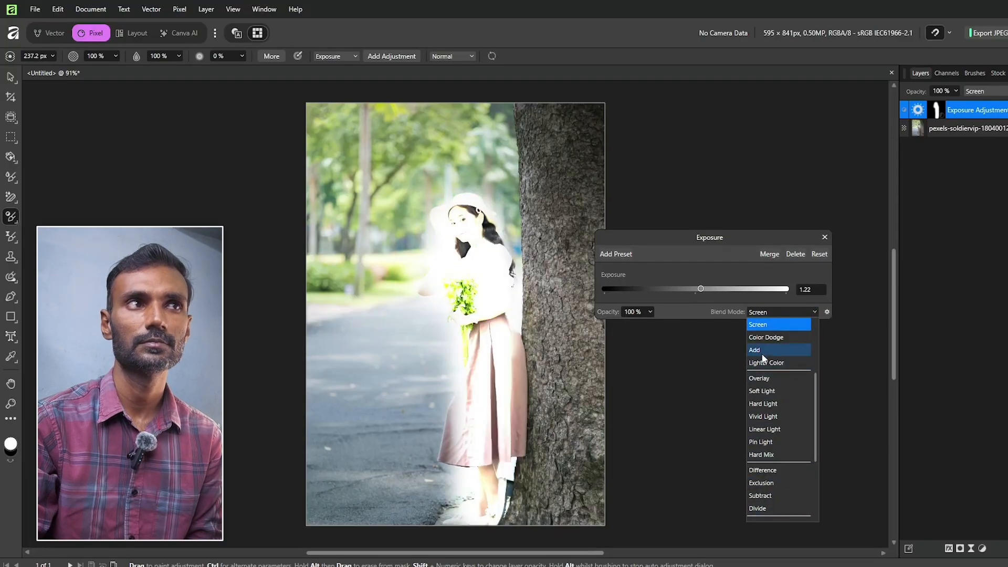
{"action": "left_click", "coordinate": [760, 379]}
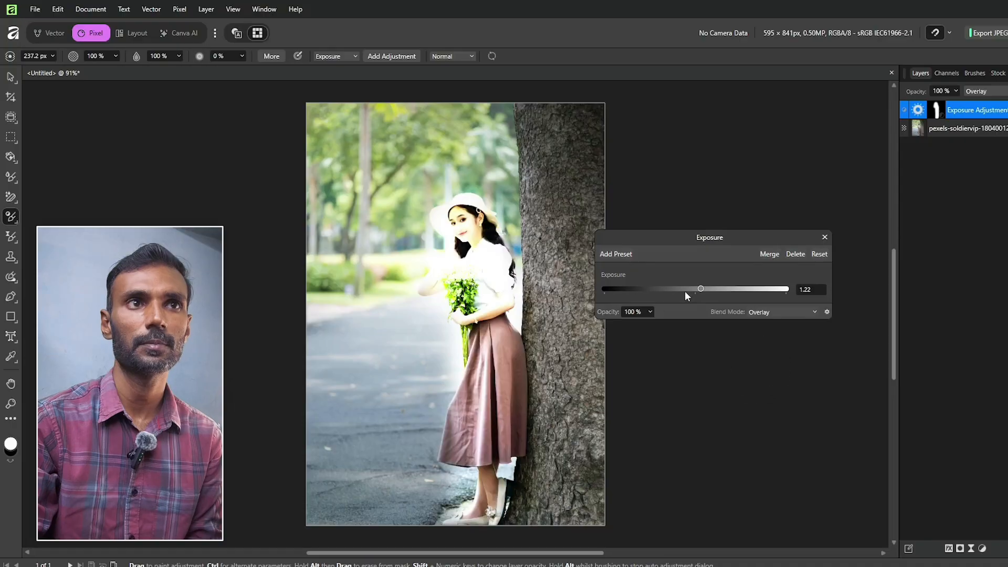
{"action": "left_click_drag", "start_coordinate": [684, 291], "coordinate": [695, 288]}
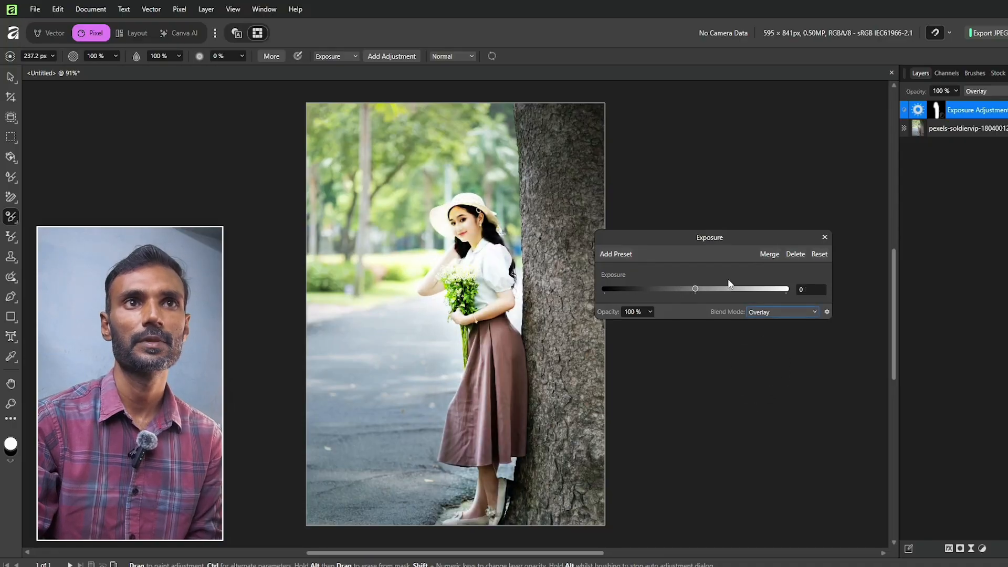
{"action": "left_click", "coordinate": [824, 238]}
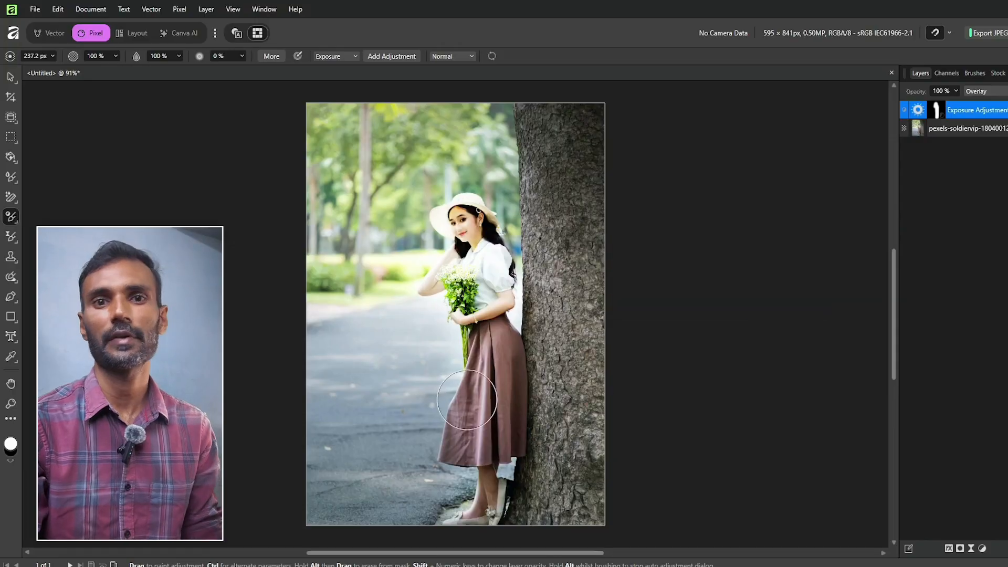
Undo the exposure adjustment's blend mode and exposure value changes, keeping the painted adjustment layer
{"action": "key", "text": "ctrl+z"}
{"action": "key", "text": "ctrl+z"}
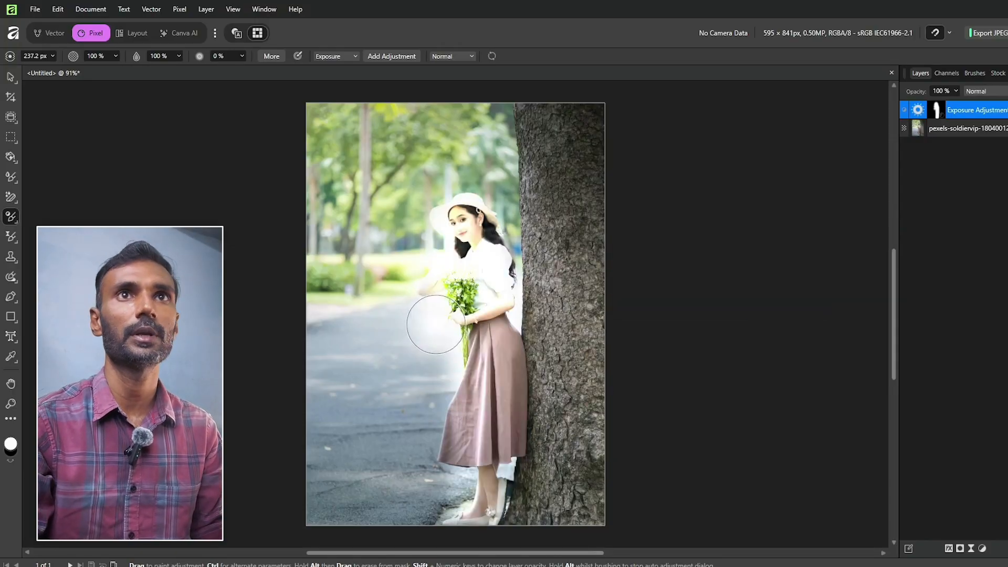
{"action": "double_click", "coordinate": [978, 110]}
{"action": "key", "text": "ctrl+z"}
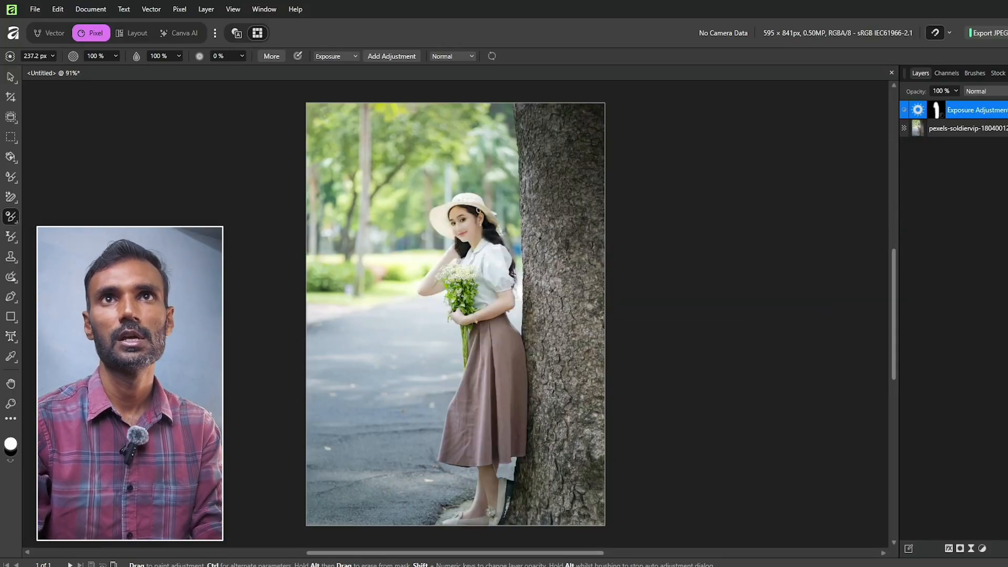
{"action": "key", "text": "ctrl+shift+z"}
{"action": "key", "text": "ctrl+z"}
Paint a Levels adjustment down the woman with black level 15%, white level 76%, gamma 1.823 and output white level 53%
{"action": "left_click", "coordinate": [330, 57]}
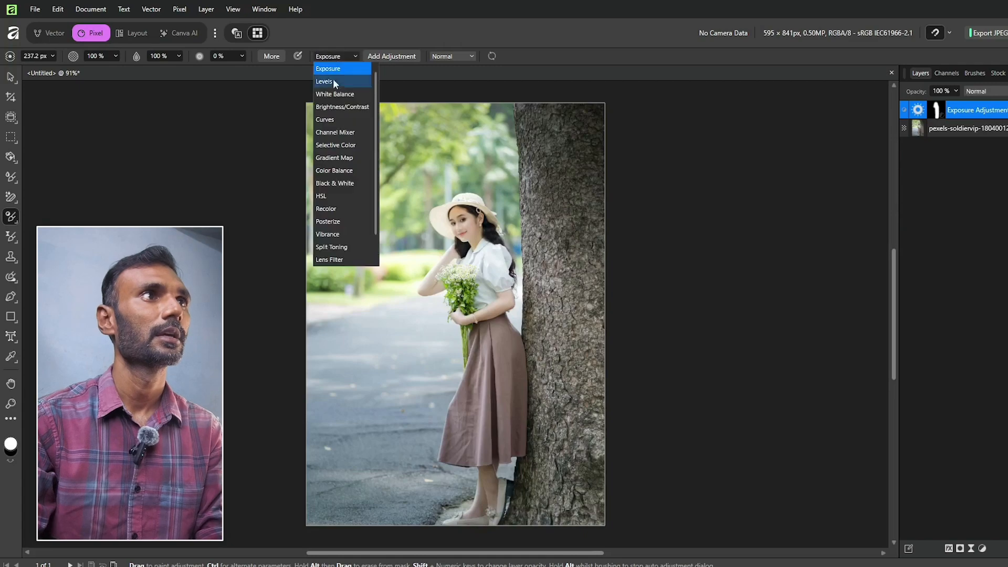
{"action": "left_click", "coordinate": [330, 83]}
{"action": "mouse_move", "coordinate": [452, 265]}
{"action": "left_mouse_down"}
{"action": "mouse_move", "coordinate": [461, 223]}
{"action": "mouse_move", "coordinate": [505, 470]}
{"action": "left_mouse_up"}
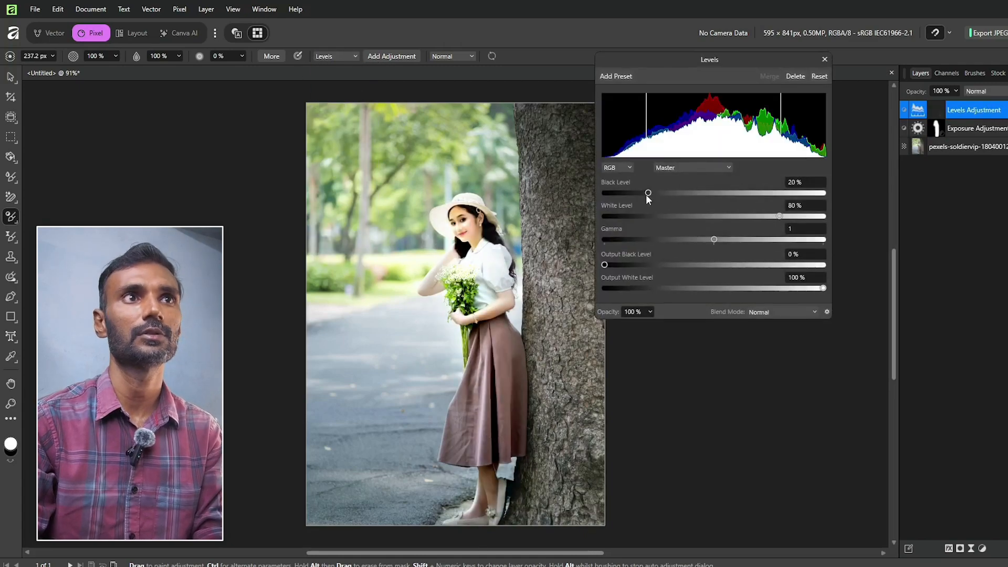
{"action": "mouse_move", "coordinate": [699, 198]}
{"action": "left_mouse_down"}
{"action": "mouse_move", "coordinate": [716, 197]}
{"action": "mouse_move", "coordinate": [642, 204]}
{"action": "mouse_move", "coordinate": [653, 218]}
{"action": "mouse_move", "coordinate": [782, 217]}
{"action": "mouse_move", "coordinate": [767, 242]}
{"action": "mouse_move", "coordinate": [674, 241]}
{"action": "mouse_move", "coordinate": [809, 243]}
{"action": "left_mouse_up"}
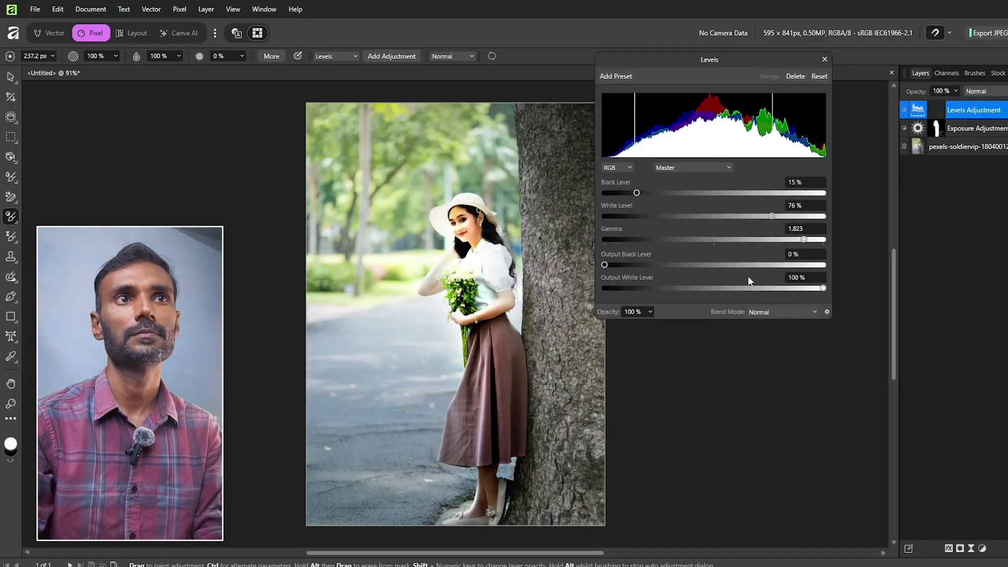
{"action": "left_click_drag", "start_coordinate": [668, 289], "coordinate": [720, 289]}
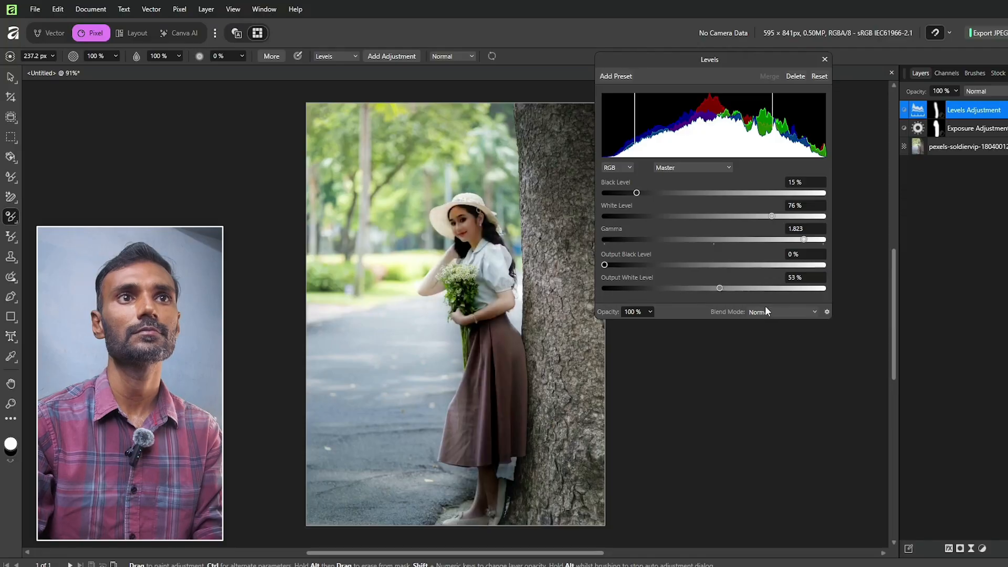
Set the Levels adjustment's blend mode to Soft Light, and close its settings
{"action": "left_click", "coordinate": [768, 311]}
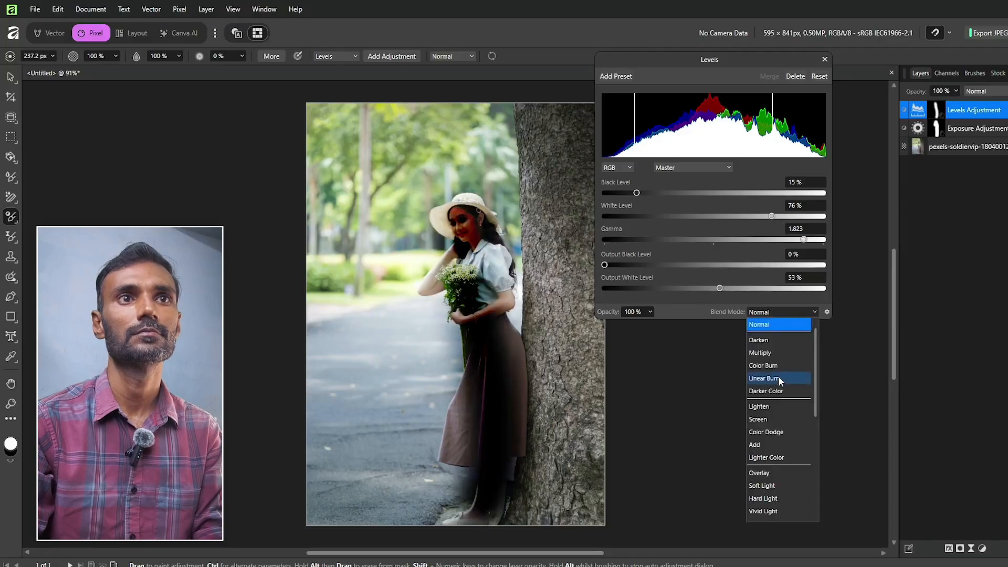
{"action": "left_click", "coordinate": [777, 480]}
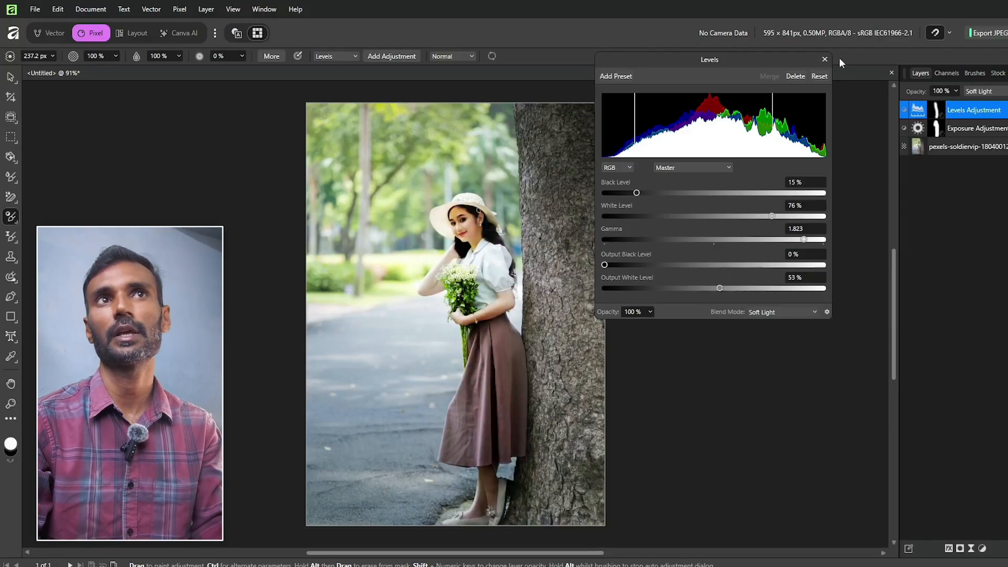
{"action": "left_click", "coordinate": [825, 59]}
Set the Adjustment Brush to Gradient Map, and delete the Levels and Exposure adjustment layers
{"action": "left_click", "coordinate": [332, 59]}
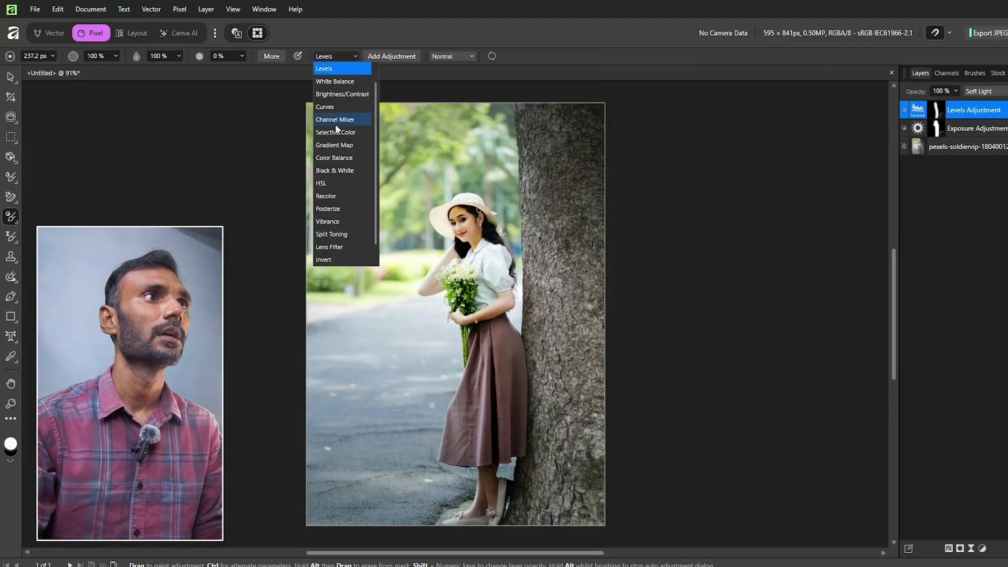
{"action": "left_click", "coordinate": [350, 146]}
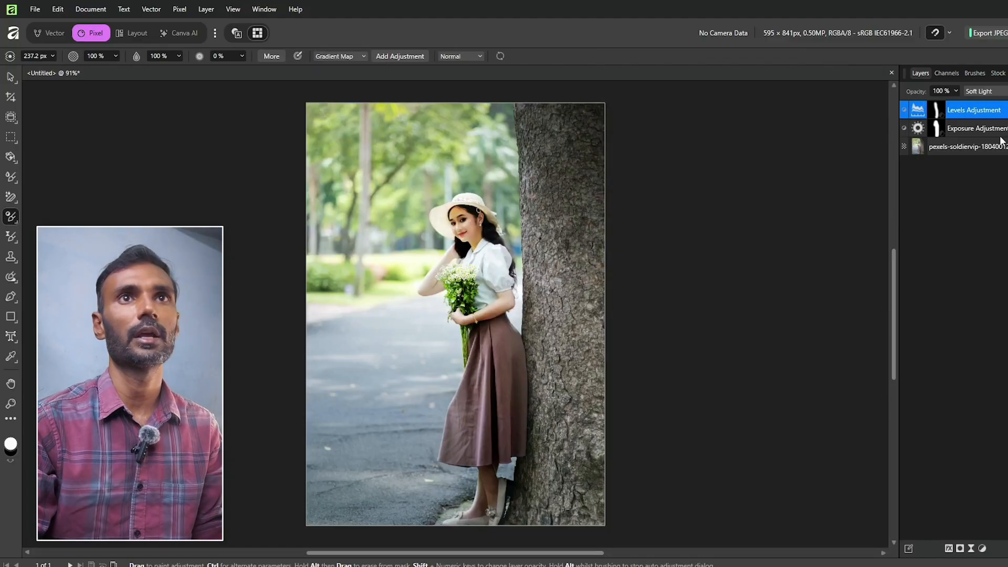
{"action": "key", "text": "Delete"}
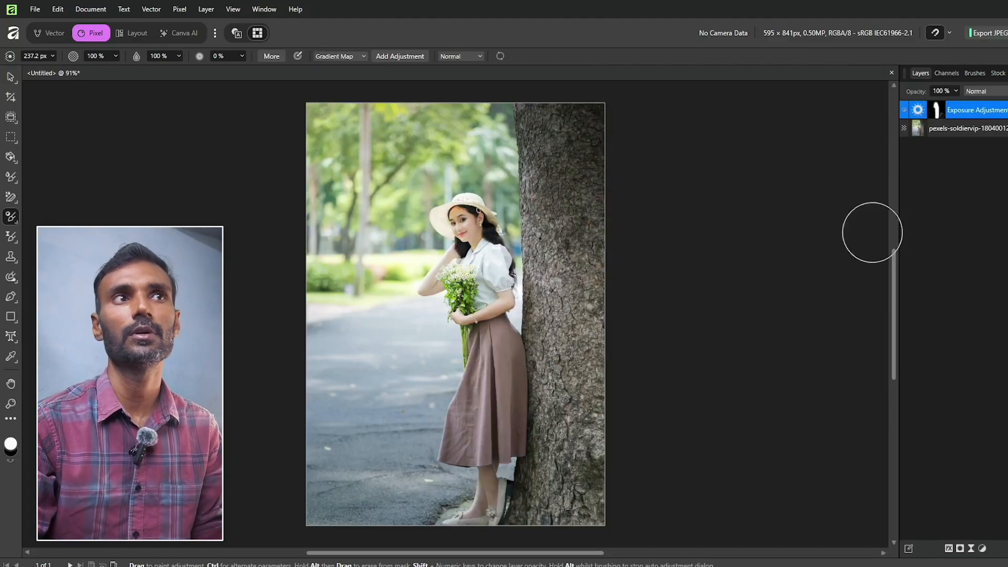
{"action": "key", "text": "Delete"}
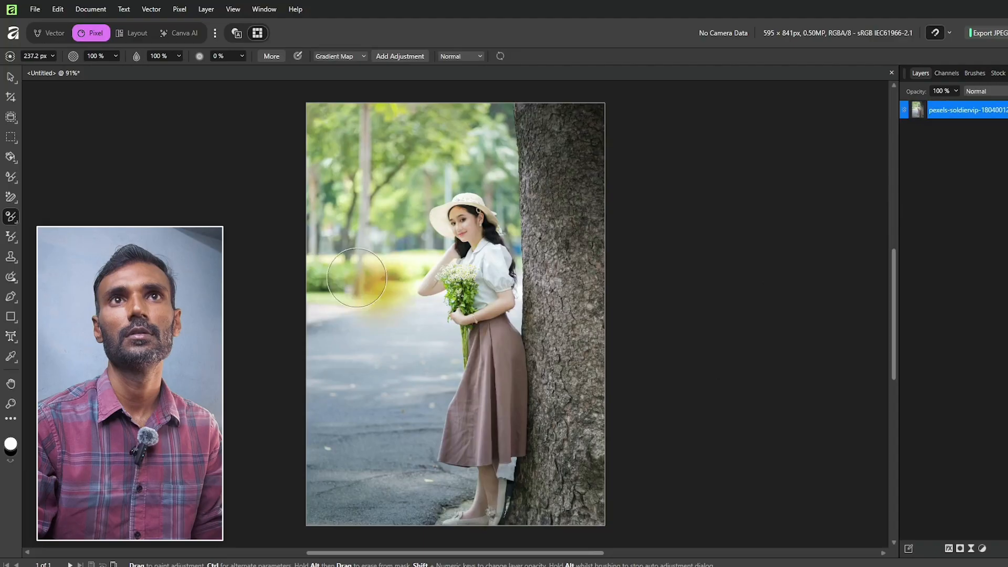
Paint a Gradient Map adjustment down the woman, with the middle colour stop at 69% and the first stop black
{"action": "mouse_move", "coordinate": [467, 225]}
{"action": "left_mouse_down"}
{"action": "mouse_move", "coordinate": [468, 440]}
{"action": "mouse_move", "coordinate": [479, 457]}
{"action": "mouse_move", "coordinate": [492, 339]}
{"action": "mouse_move", "coordinate": [470, 211]}
{"action": "mouse_move", "coordinate": [452, 246]}
{"action": "mouse_move", "coordinate": [468, 534]}
{"action": "mouse_move", "coordinate": [583, 478]}
{"action": "left_mouse_up"}
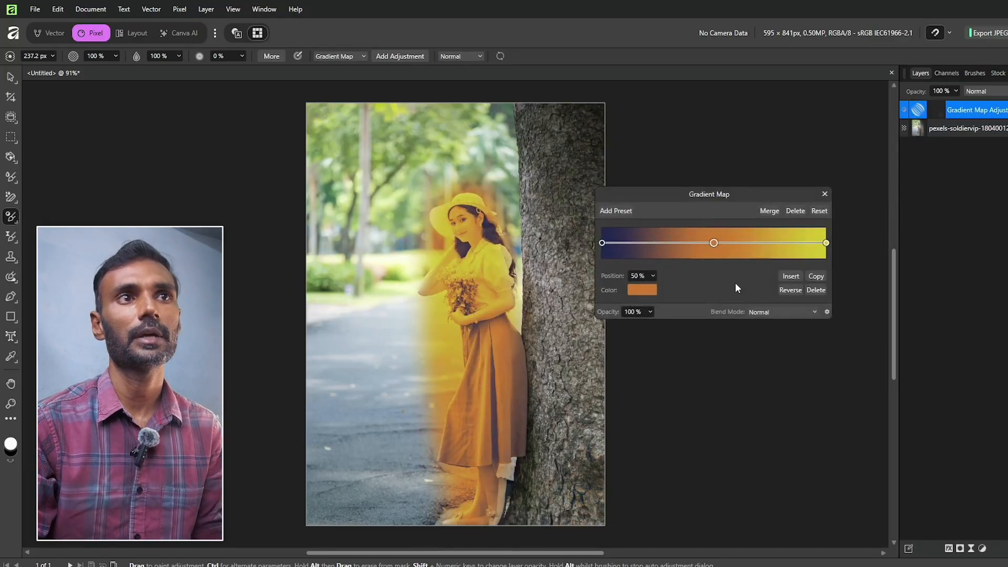
{"action": "mouse_move", "coordinate": [714, 243]}
{"action": "left_mouse_down"}
{"action": "mouse_move", "coordinate": [637, 245]}
{"action": "mouse_move", "coordinate": [792, 243]}
{"action": "mouse_move", "coordinate": [757, 247]}
{"action": "left_mouse_up"}
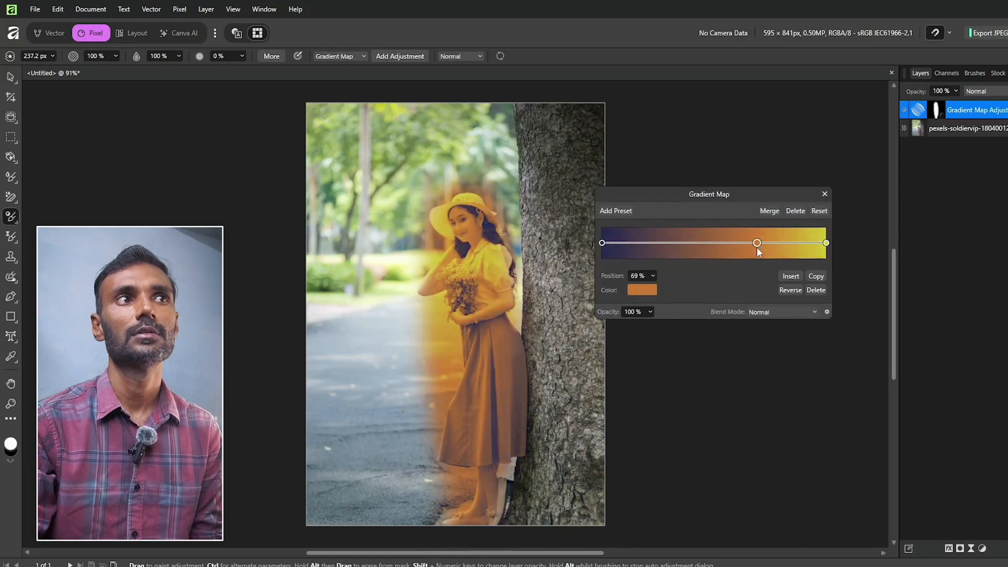
{"action": "left_click", "coordinate": [603, 243]}
{"action": "left_click", "coordinate": [637, 290]}
{"action": "mouse_move", "coordinate": [669, 393]}
{"action": "left_mouse_down"}
{"action": "mouse_move", "coordinate": [556, 361]}
{"action": "mouse_move", "coordinate": [620, 411]}
{"action": "left_mouse_up"}
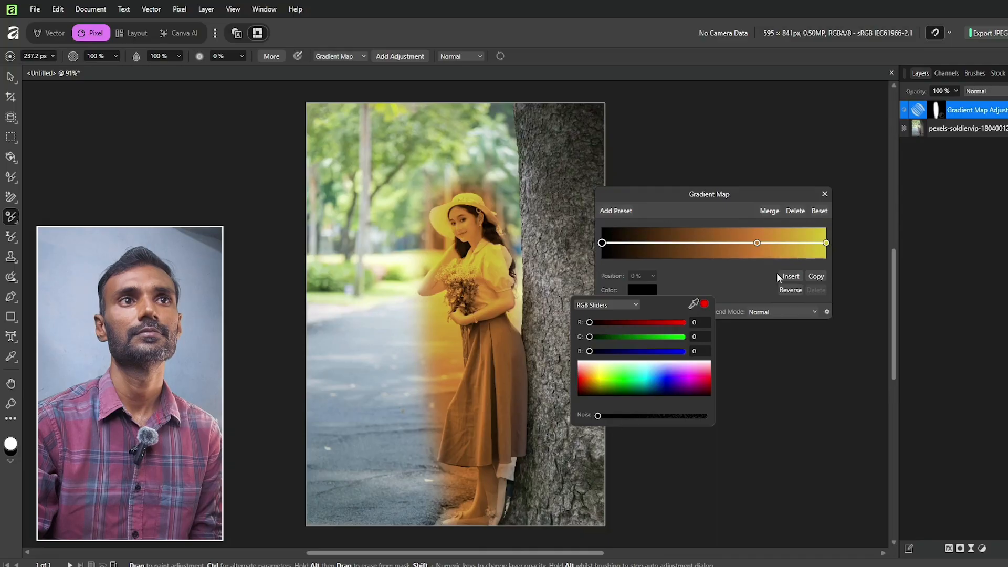
{"action": "left_click", "coordinate": [828, 246]}
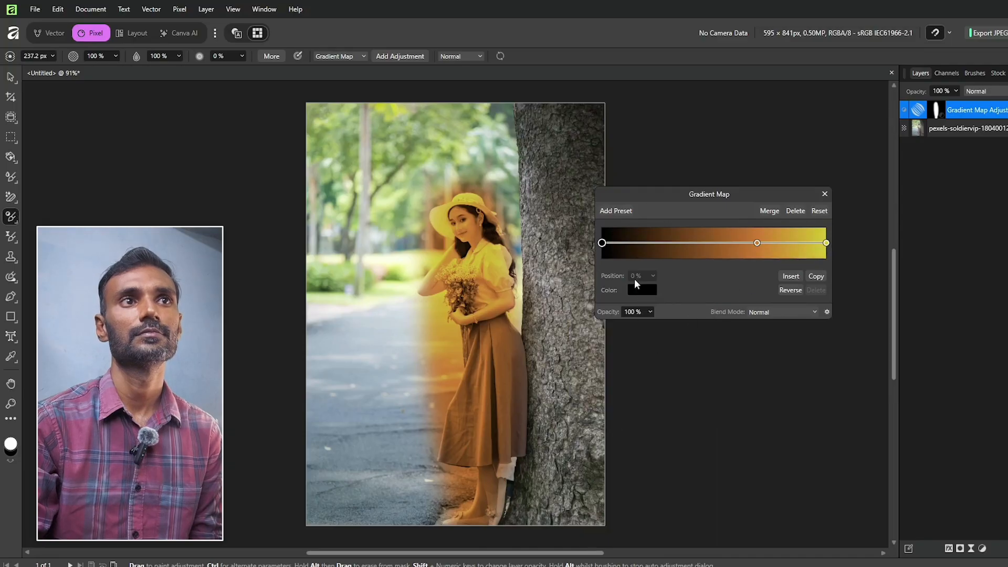
{"action": "left_click", "coordinate": [644, 292]}
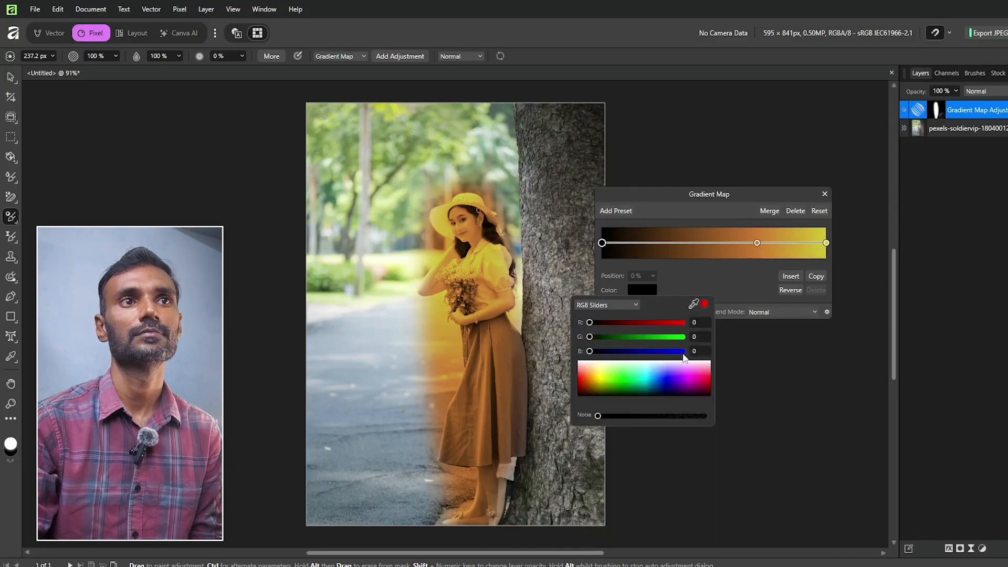
{"action": "mouse_move", "coordinate": [667, 337]}
{"action": "left_mouse_down"}
{"action": "mouse_move", "coordinate": [625, 338]}
{"action": "mouse_move", "coordinate": [664, 351]}
{"action": "left_mouse_up"}
{"action": "left_click_drag", "start_coordinate": [573, 374], "coordinate": [582, 464]}
{"action": "left_click", "coordinate": [685, 199]}
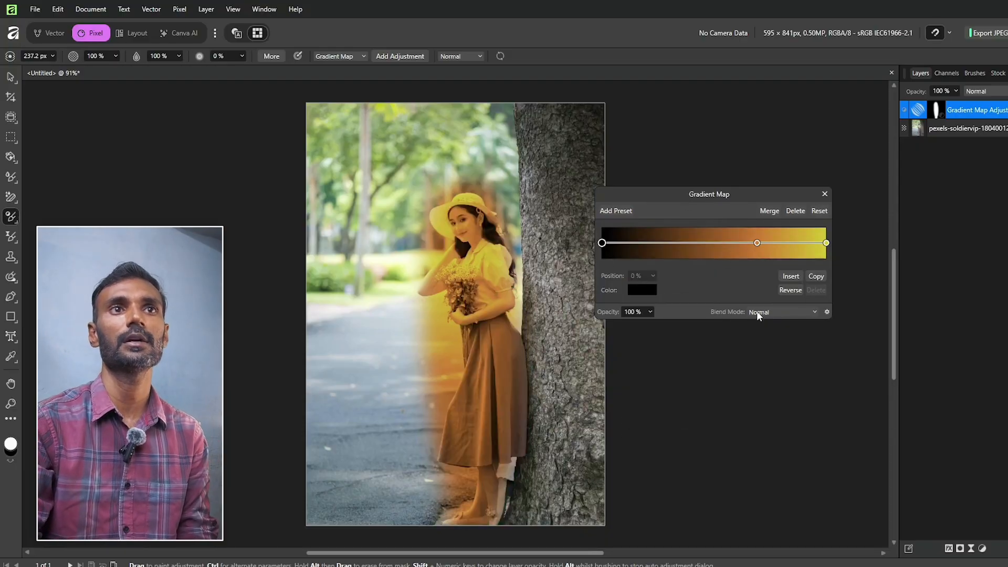
Preview the blend modes from Darken to Overlay on the Gradient Map adjustment, and close its settings with Normal kept
{"action": "left_click", "coordinate": [758, 313]}
{"action": "key", "text": "Down"}
{"action": "key", "text": "Down"}
{"action": "key", "text": "Down"}
{"action": "key", "text": "Down"}
{"action": "key", "text": "Down"}
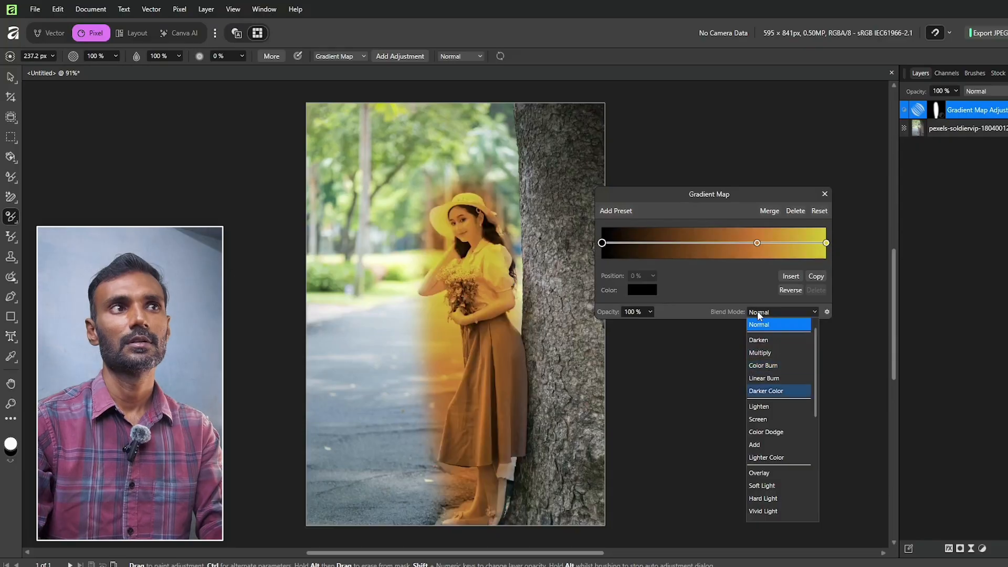
{"action": "key", "text": "Down"}
{"action": "key", "text": "Down"}
{"action": "key", "text": "Down"}
{"action": "key", "text": "Down"}
{"action": "key", "text": "Down"}
{"action": "key", "text": "Down"}
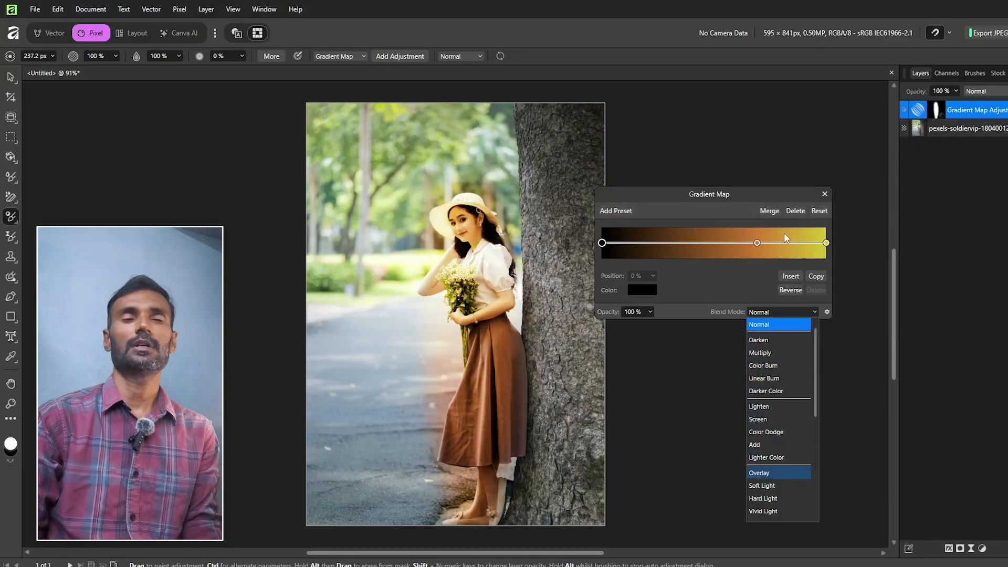
{"action": "key", "text": "Escape"}
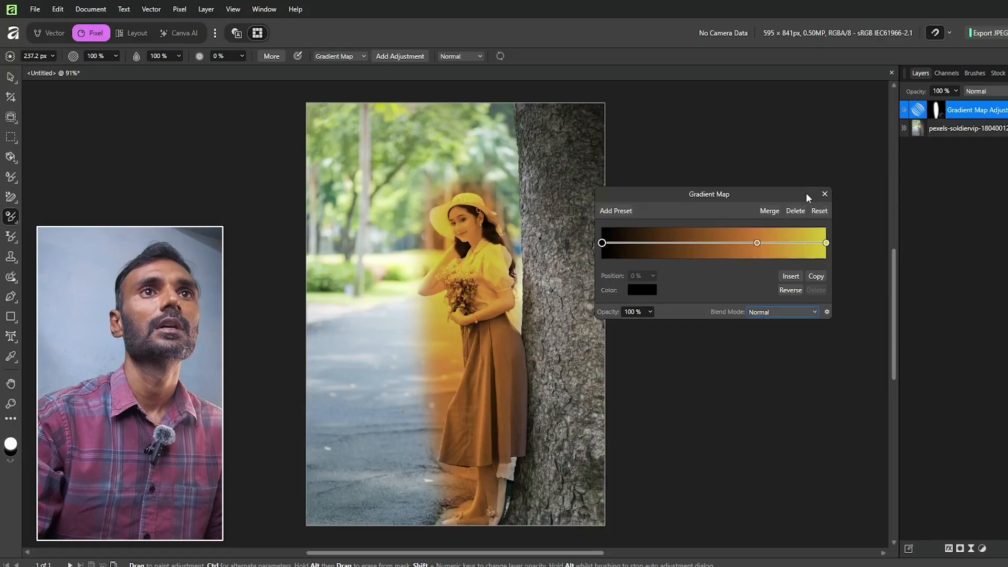
{"action": "left_click", "coordinate": [825, 193]}
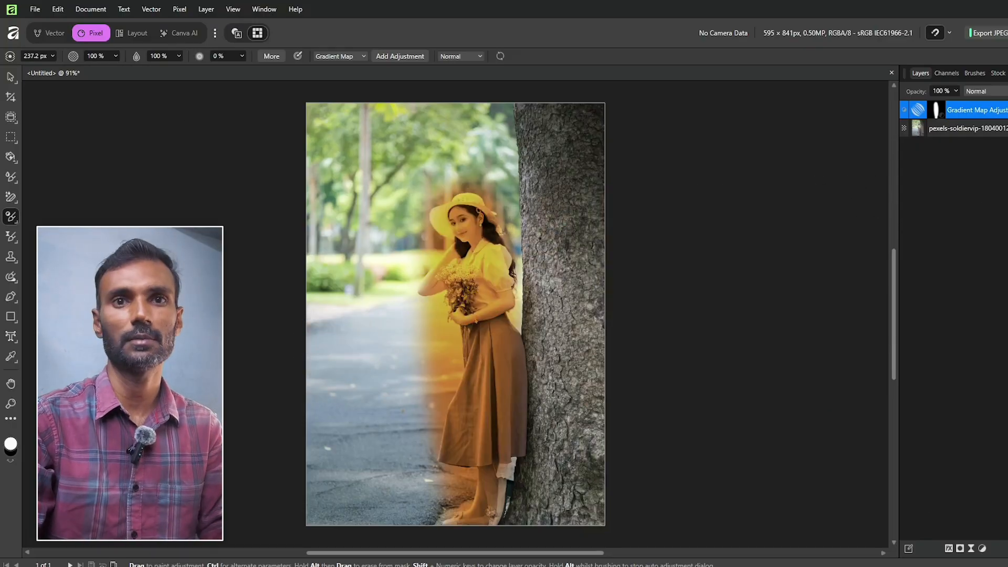
Paint a Recolor adjustment over the woman's upper body and set its lightness to -46%
{"action": "left_click", "coordinate": [352, 58]}
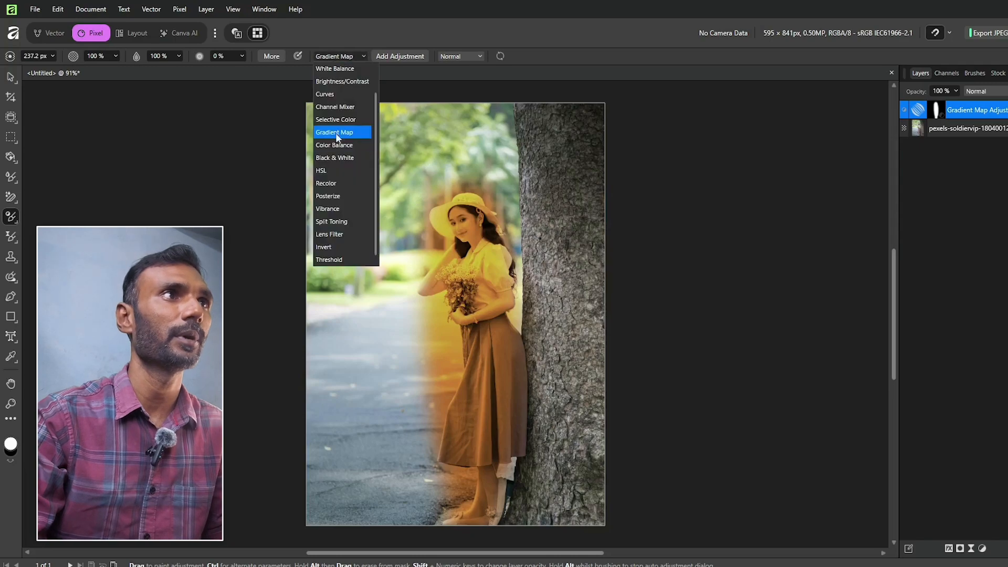
{"action": "left_click", "coordinate": [329, 185]}
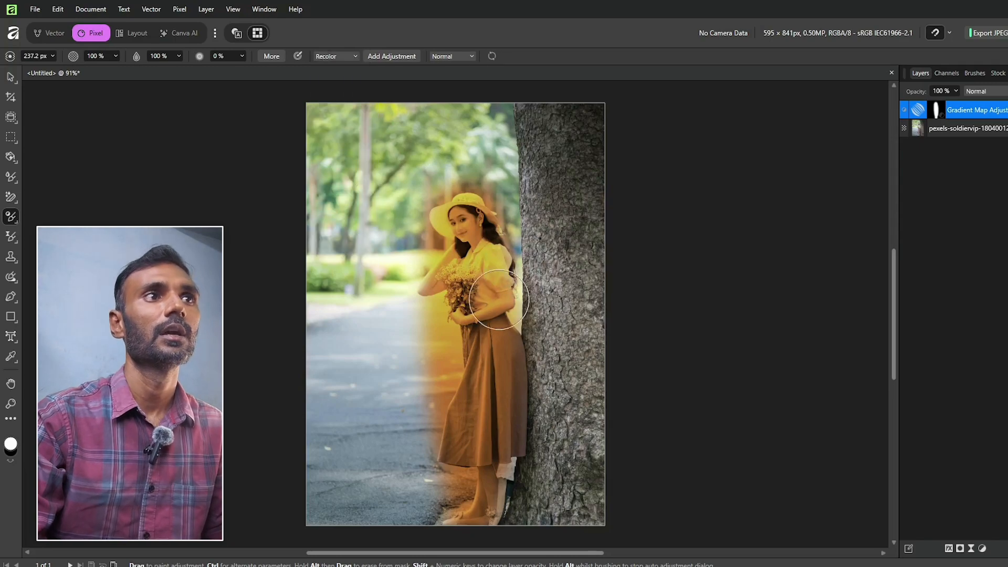
{"action": "left_click_drag", "start_coordinate": [491, 279], "coordinate": [462, 257]}
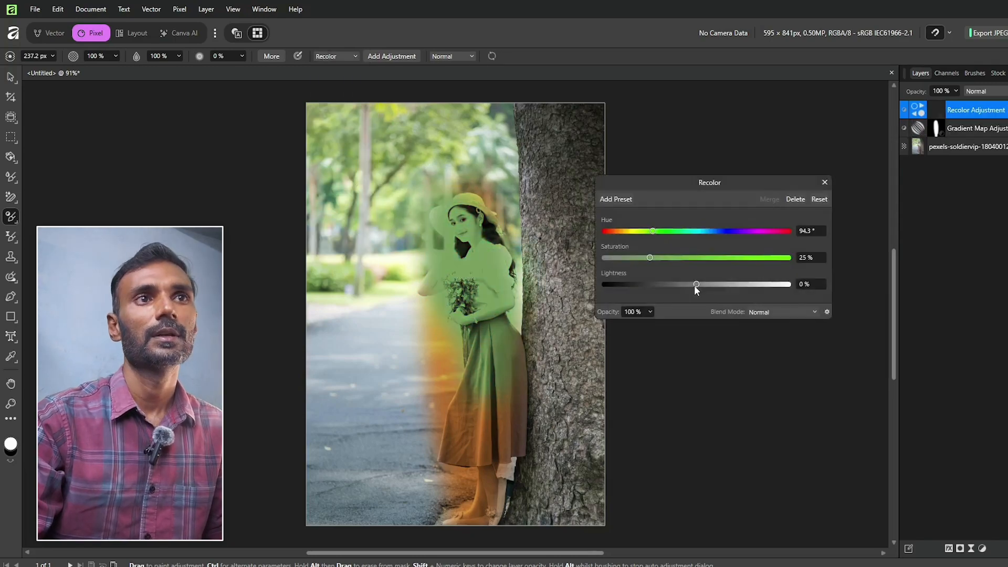
{"action": "left_click_drag", "start_coordinate": [696, 285], "coordinate": [653, 286]}
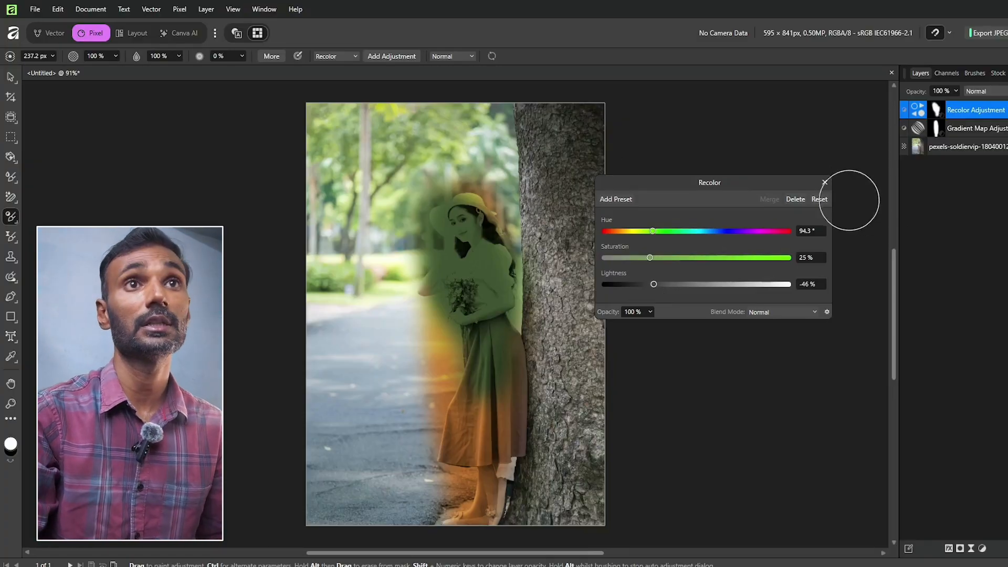
Close the Recolor settings and delete the Recolor and Gradient Map adjustment layers
{"action": "left_click", "coordinate": [825, 183]}
{"action": "key", "text": "Delete"}
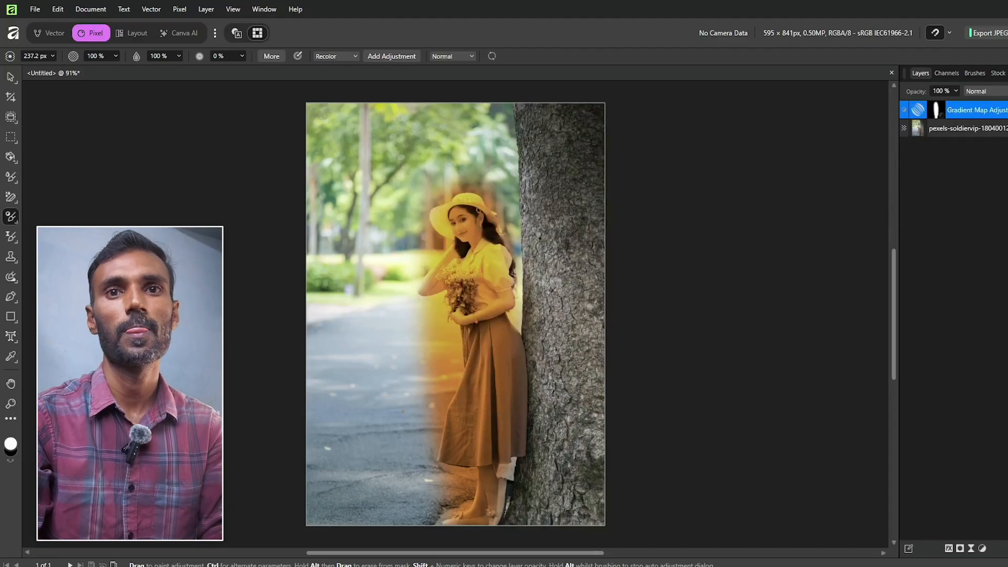
{"action": "key", "text": "Delete"}
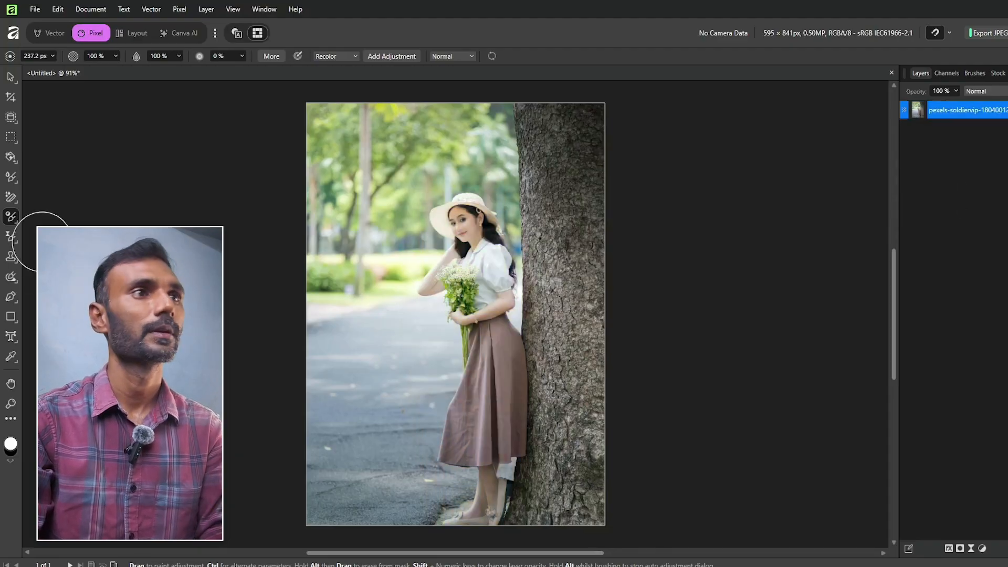
Switch from the Adjustment Brush to the tone brush for dodging and burning the photo
{"action": "left_click", "coordinate": [10, 217]}
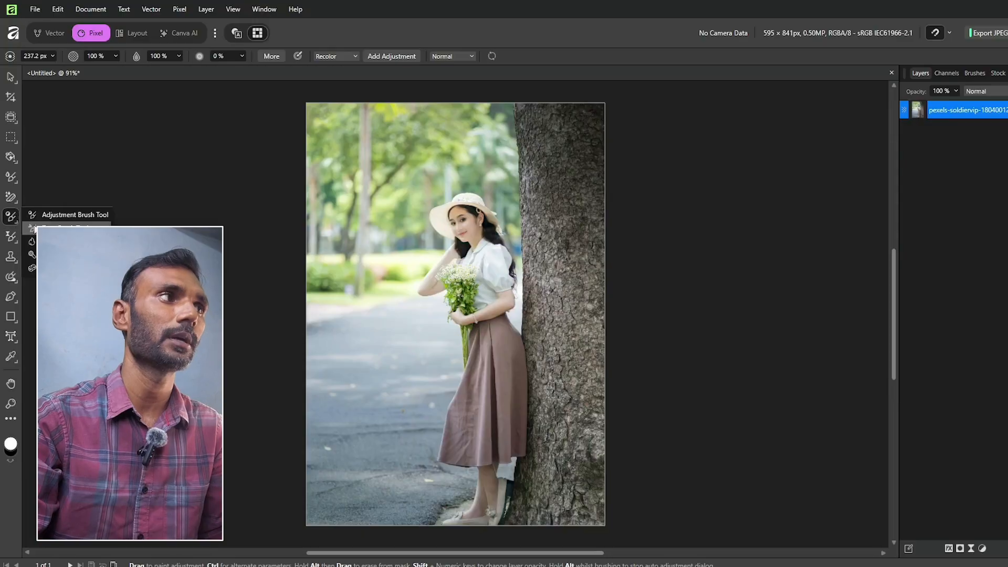
{"action": "left_click", "coordinate": [53, 228]}
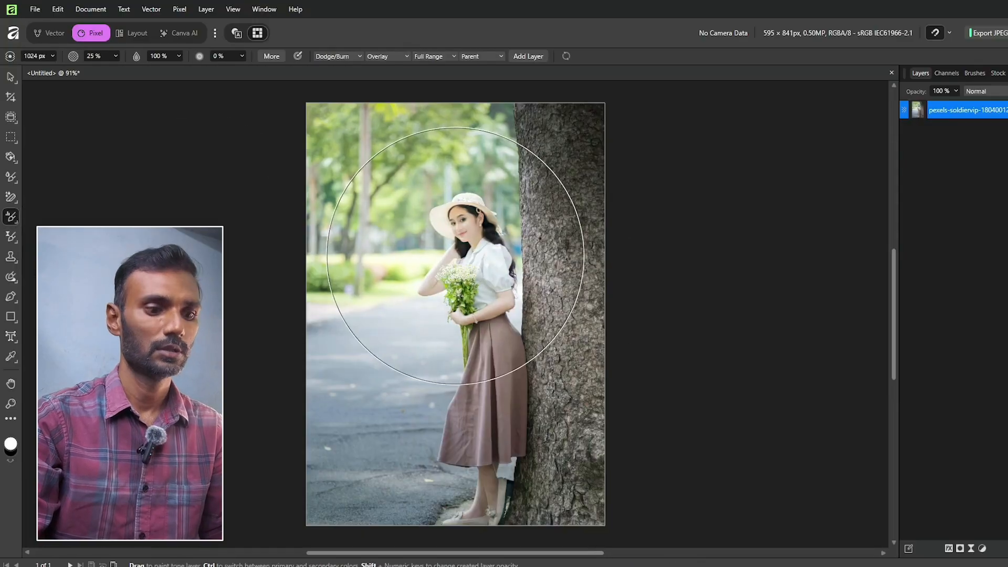
Reduce the Tone Brush width to about 279 px and paint a dodge tone layer over the woman and the background trees
{"action": "key", "text": "bracketleft"}
{"action": "key", "text": "bracketleft"}
{"action": "key", "text": "bracketleft"}
{"action": "key", "text": "bracketleft"}
{"action": "key", "text": "bracketleft"}
{"action": "key", "text": "bracketleft"}
{"action": "key", "text": "bracketleft"}
{"action": "key", "text": "bracketleft"}
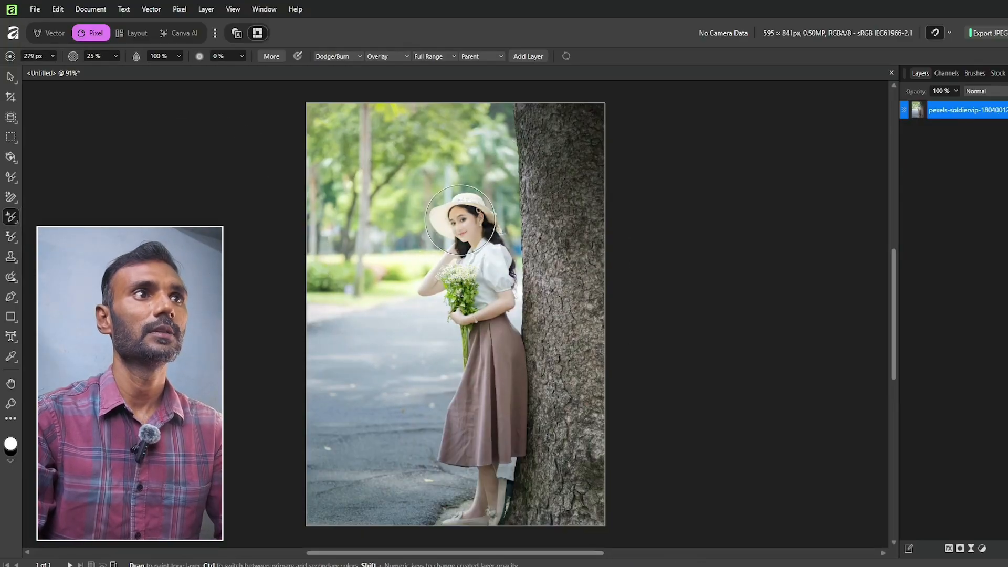
{"action": "mouse_move", "coordinate": [461, 220]}
{"action": "left_mouse_down"}
{"action": "mouse_move", "coordinate": [486, 473]}
{"action": "mouse_move", "coordinate": [477, 408]}
{"action": "mouse_move", "coordinate": [461, 536]}
{"action": "mouse_move", "coordinate": [290, 523]}
{"action": "mouse_move", "coordinate": [670, 508]}
{"action": "mouse_move", "coordinate": [308, 431]}
{"action": "mouse_move", "coordinate": [367, 322]}
{"action": "mouse_move", "coordinate": [612, 164]}
{"action": "mouse_move", "coordinate": [341, 108]}
{"action": "mouse_move", "coordinate": [597, 131]}
{"action": "mouse_move", "coordinate": [419, 163]}
{"action": "left_mouse_up"}
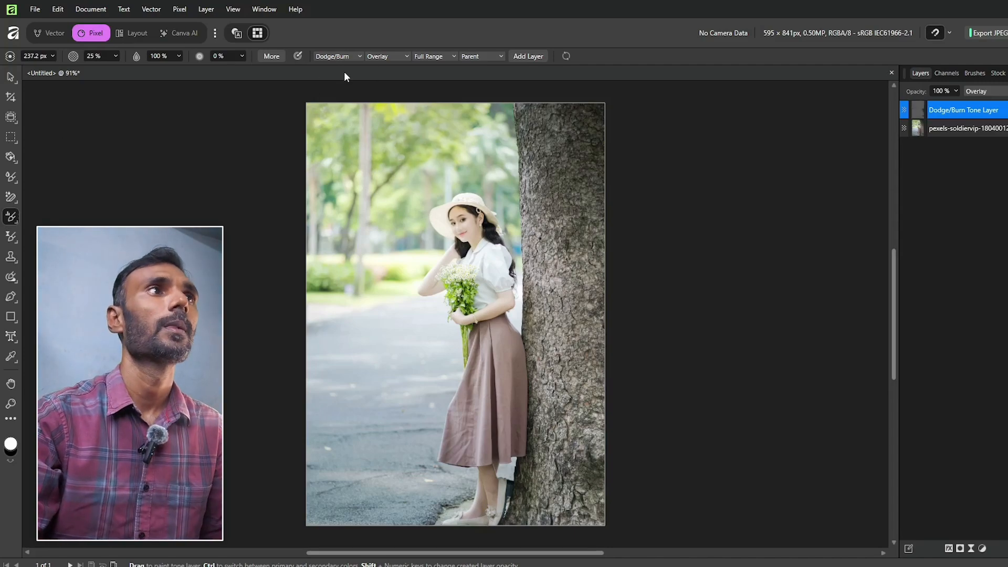
Set the Tone Brush's blend mode to Vivid Light
{"action": "left_click", "coordinate": [372, 56]}
{"action": "left_click", "coordinate": [373, 56]}
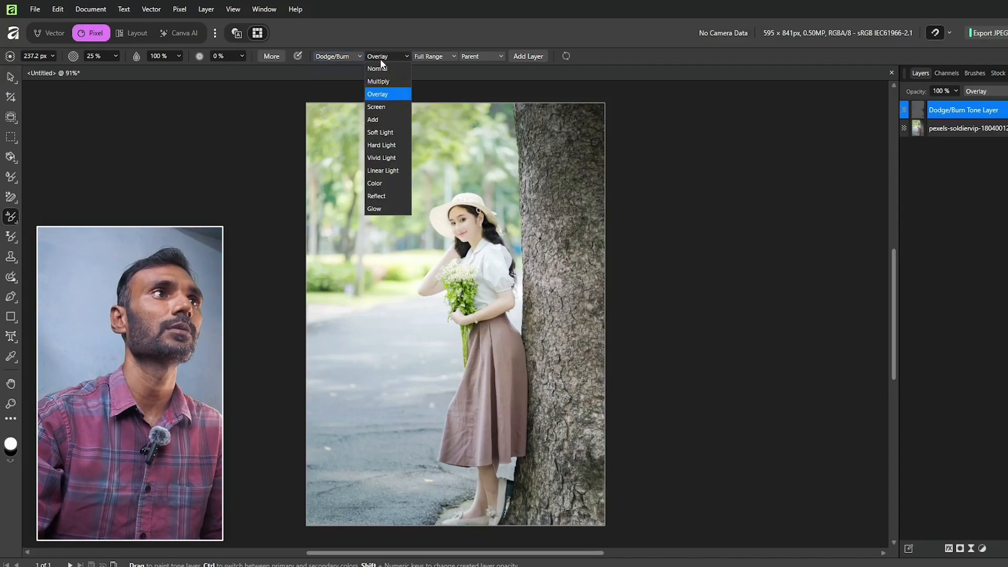
{"action": "left_click", "coordinate": [382, 157]}
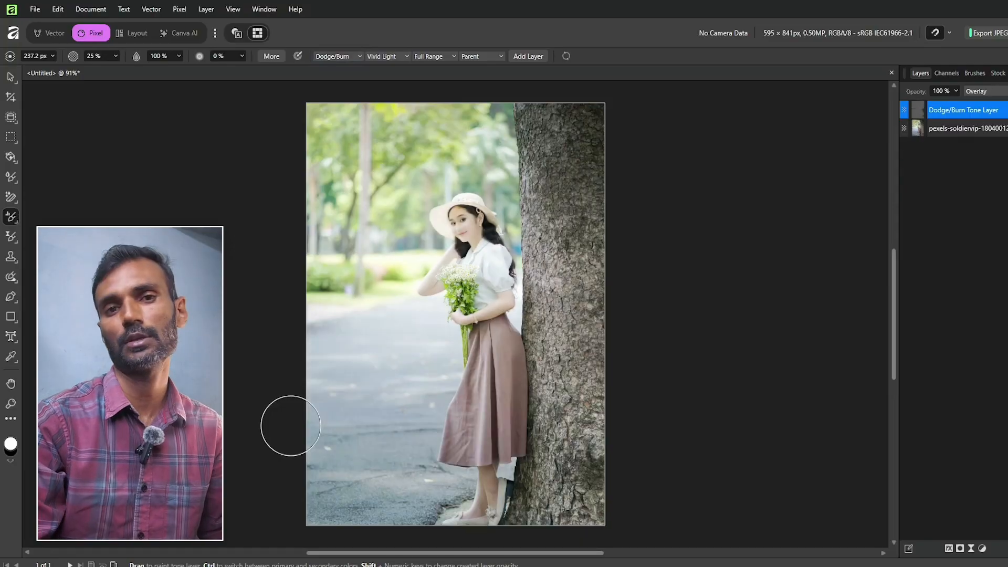
Delete the Dodge/Burn tone layer and set the Tone Brush's blend mode to Normal
{"action": "key", "text": "Delete"}
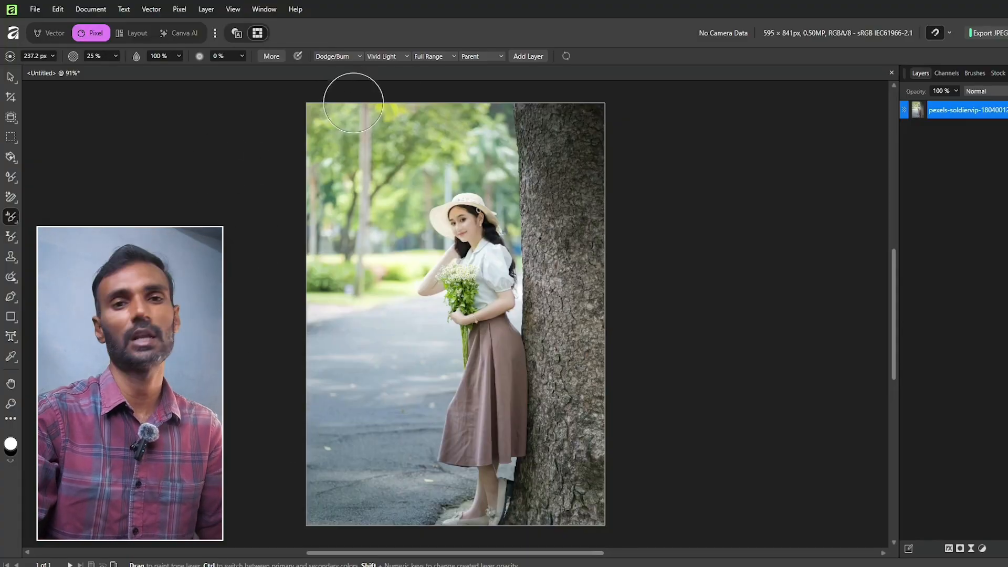
{"action": "left_click", "coordinate": [374, 58]}
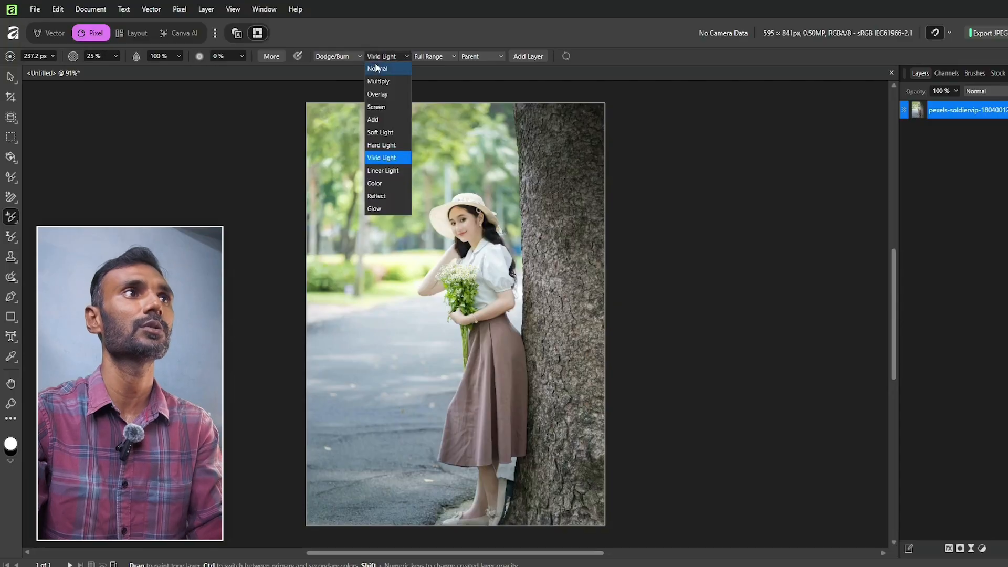
{"action": "left_click", "coordinate": [377, 69]}
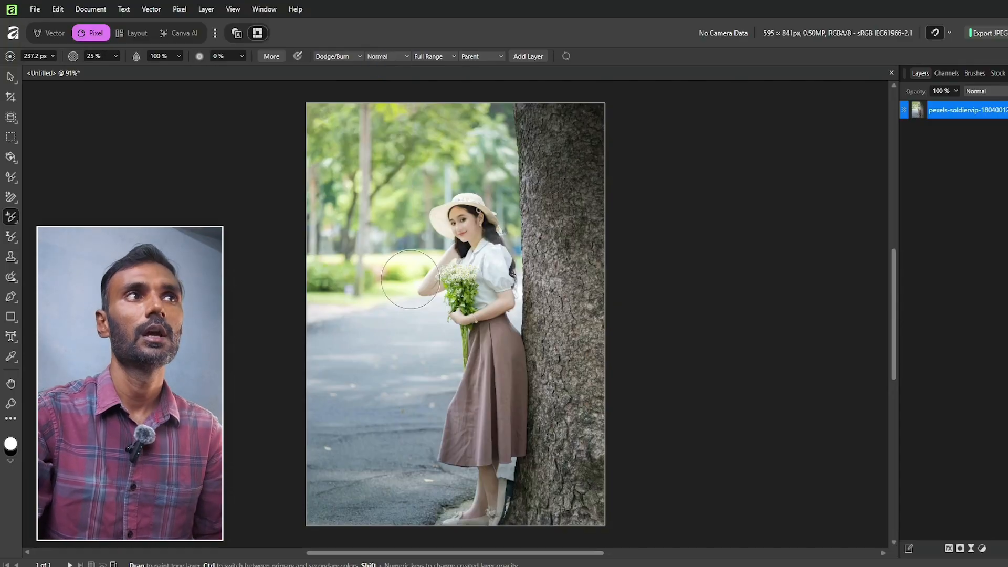
Try the Burn Brush on the woman's face, hat and bouquet with a width of 195.8 px and the Midtones range
{"action": "left_click", "coordinate": [11, 220]}
{"action": "left_click", "coordinate": [52, 241]}
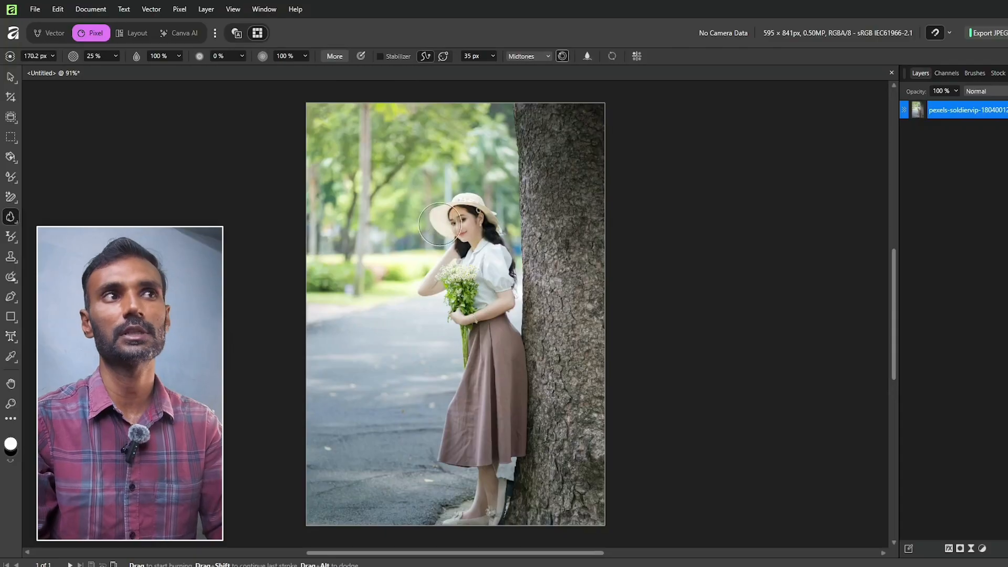
{"action": "key", "text": "bracketright"}
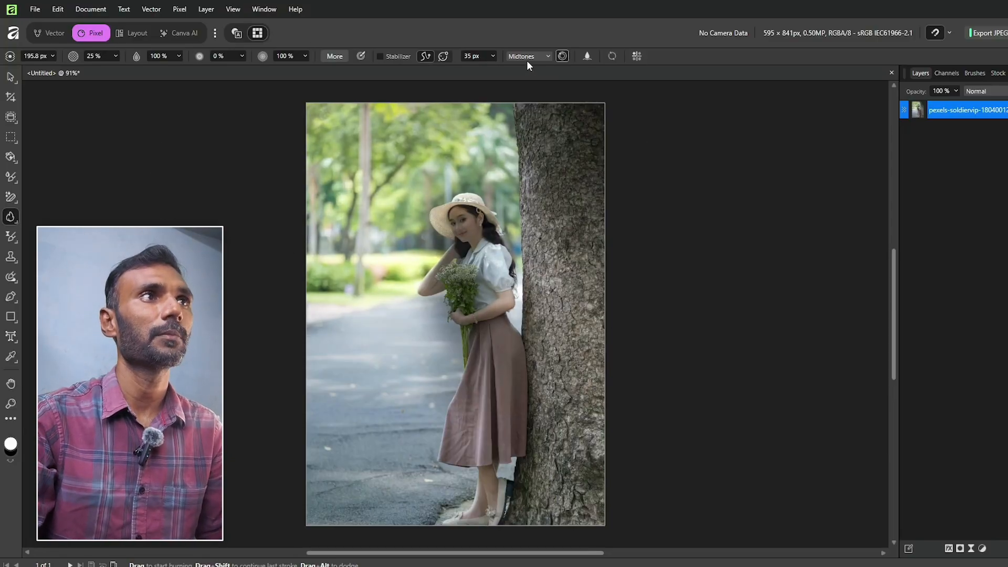
{"action": "left_click", "coordinate": [326, 270]}
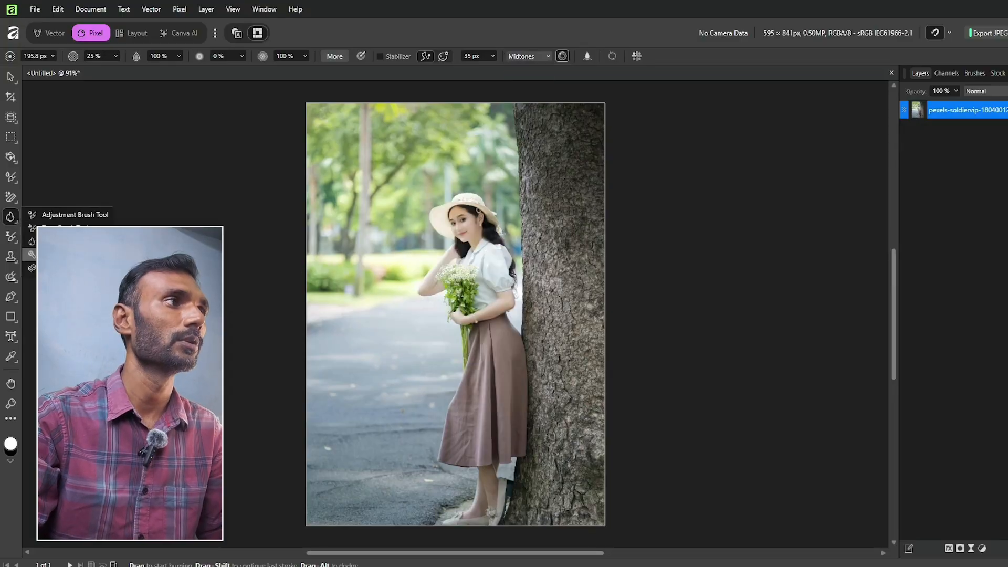
Switch from the Dodge Brush to the Sponge Brush and try saturation strokes on the woman and her bouquet
{"action": "left_click", "coordinate": [31, 254]}
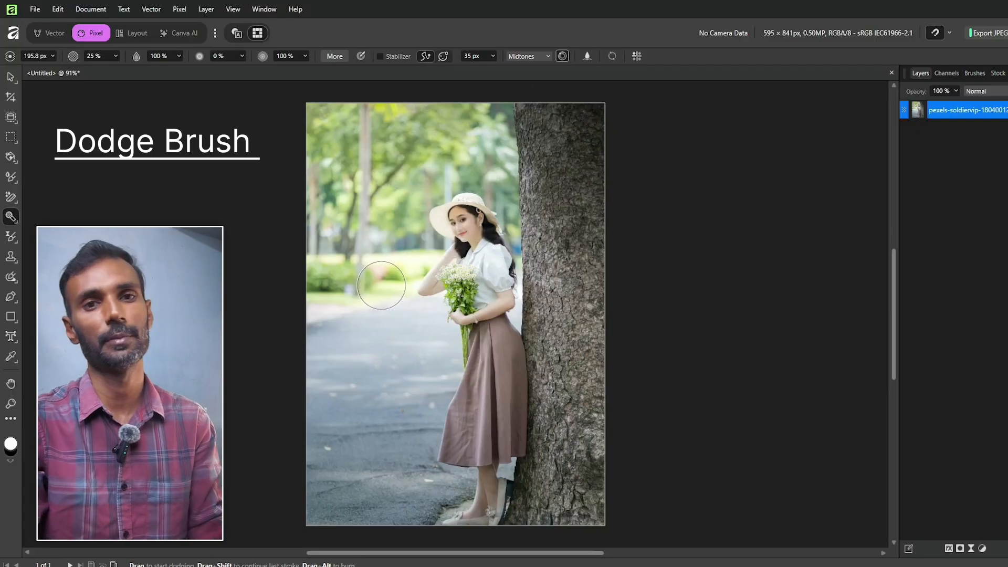
{"action": "left_click", "coordinate": [11, 216]}
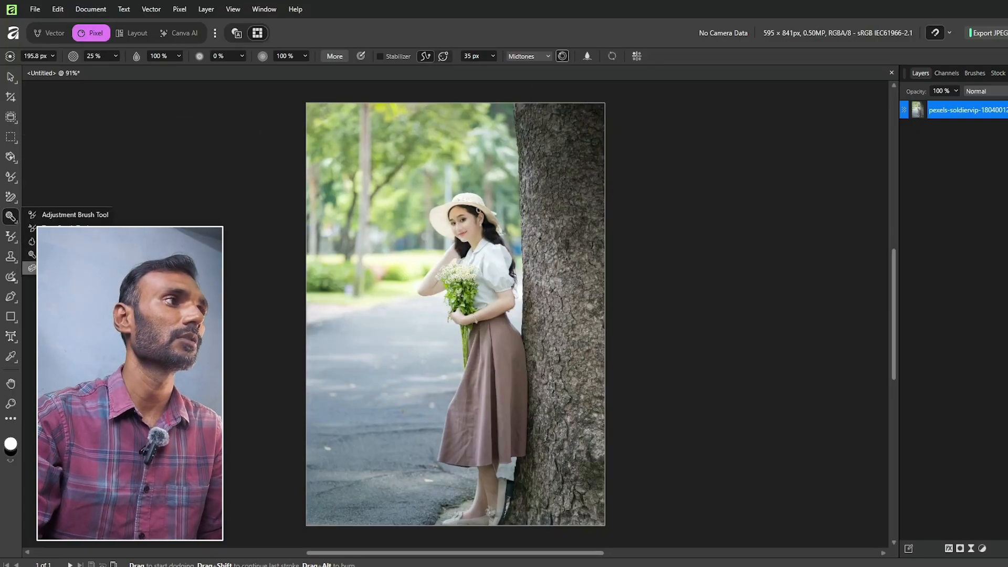
{"action": "left_click", "coordinate": [32, 268]}
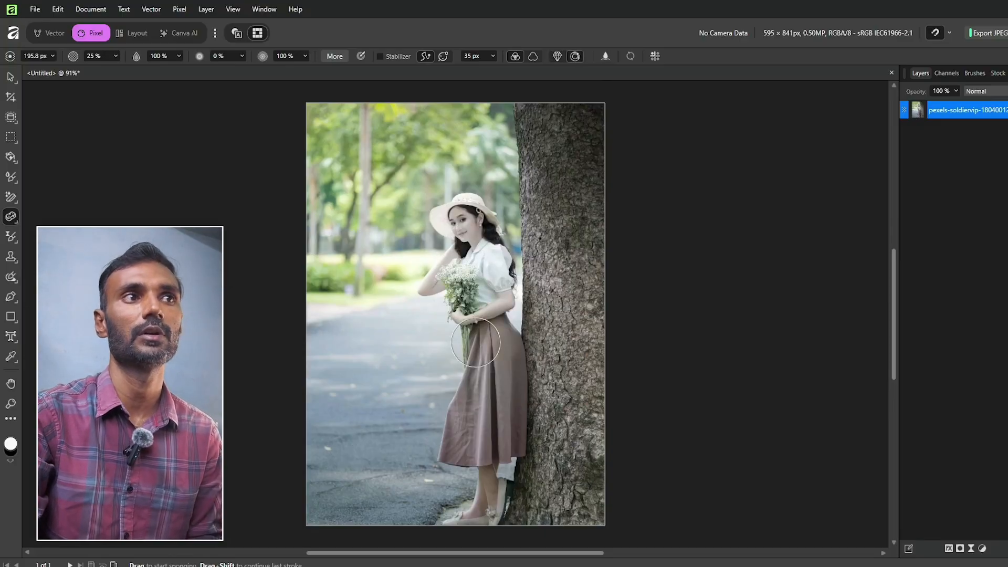
{"action": "mouse_move", "coordinate": [475, 342]}
{"action": "left_mouse_down"}
{"action": "mouse_move", "coordinate": [475, 289]}
{"action": "mouse_move", "coordinate": [461, 282]}
{"action": "mouse_move", "coordinate": [473, 354]}
{"action": "mouse_move", "coordinate": [457, 258]}
{"action": "mouse_move", "coordinate": [463, 315]}
{"action": "mouse_move", "coordinate": [477, 321]}
{"action": "mouse_move", "coordinate": [469, 254]}
{"action": "mouse_move", "coordinate": [455, 294]}
{"action": "mouse_move", "coordinate": [474, 349]}
{"action": "left_mouse_up"}
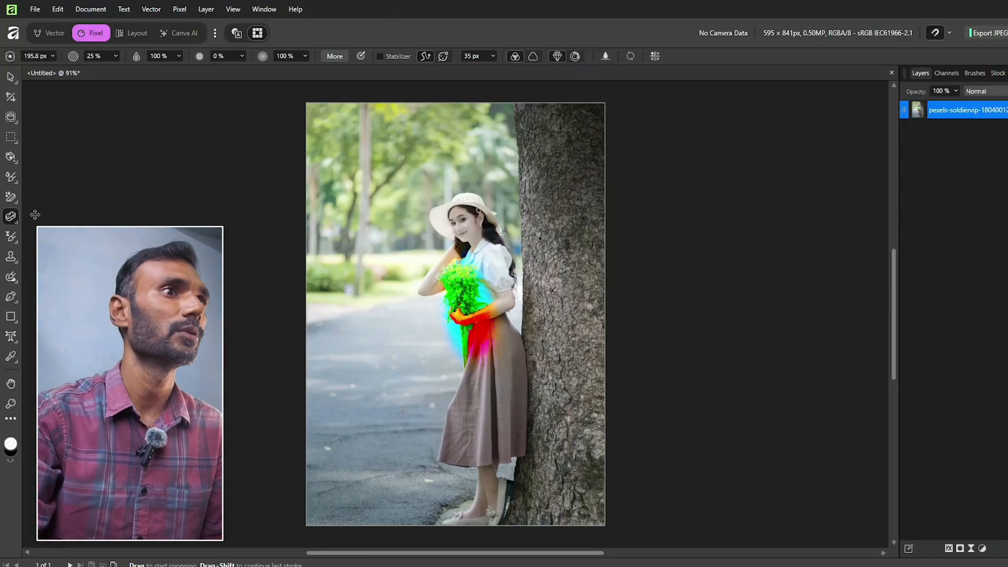
{"action": "key", "text": "ctrl+z"}
{"action": "key", "text": "ctrl+z"}
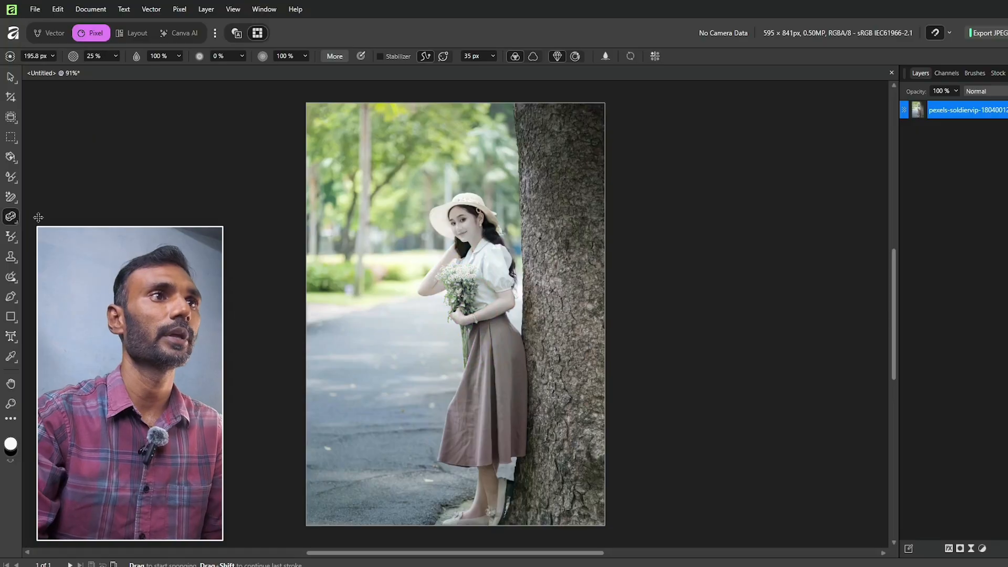
Select the Filter Brush and set its width to 377.5 px
{"action": "left_click", "coordinate": [12, 217]}
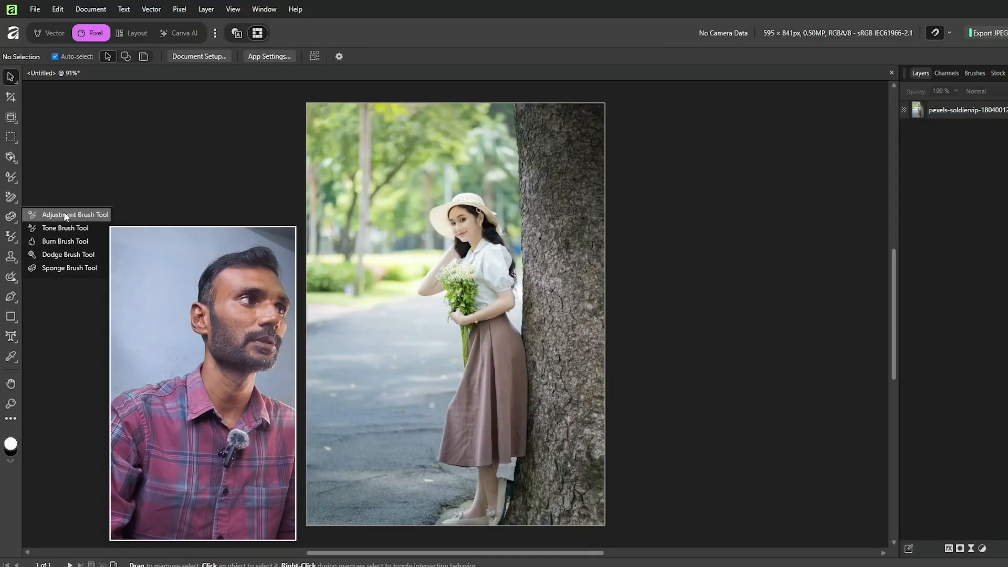
{"action": "left_click", "coordinate": [13, 239]}
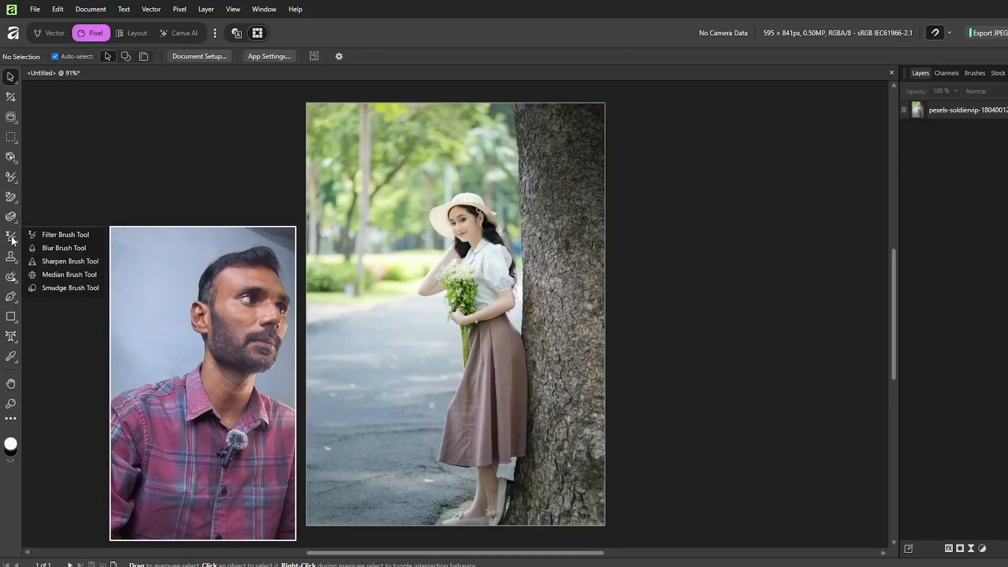
{"action": "left_click", "coordinate": [43, 235]}
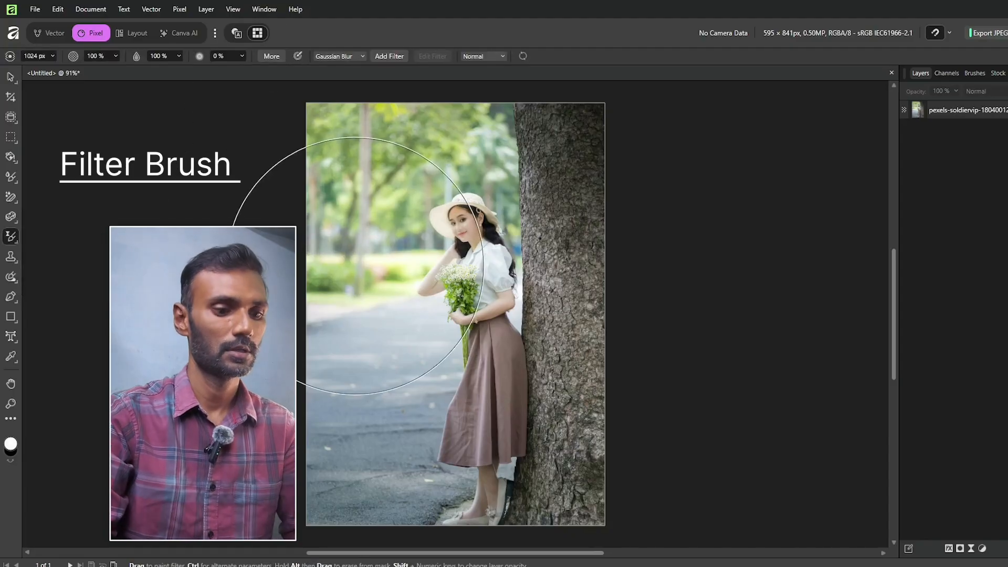
{"action": "key", "text": "["}
{"action": "key", "text": "["}
{"action": "key", "text": "["}
{"action": "key", "text": "["}
{"action": "key", "text": "["}
{"action": "key", "text": "["}
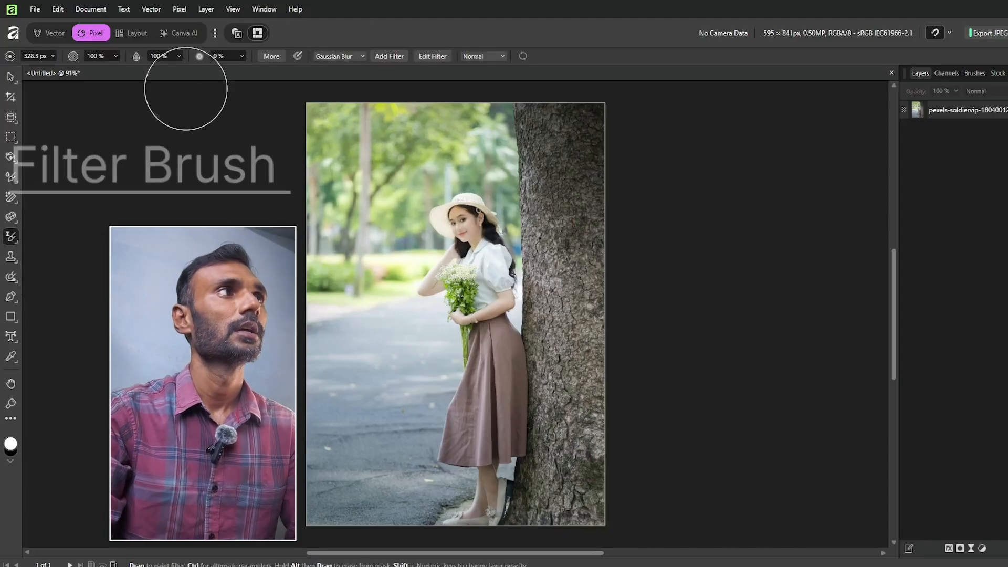
{"action": "key", "text": "]"}
Paint the Gaussian Blur filter over the woman, the road and the tree trunk, keeping the Normal blend mode
{"action": "left_click", "coordinate": [333, 57]}
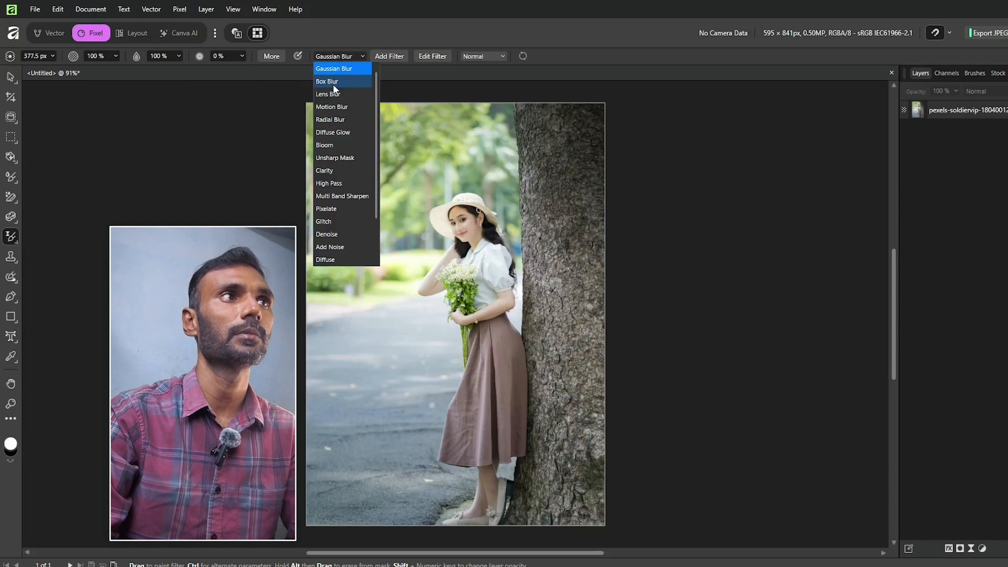
{"action": "left_click", "coordinate": [423, 183]}
{"action": "mouse_move", "coordinate": [467, 216]}
{"action": "left_mouse_down"}
{"action": "mouse_move", "coordinate": [455, 246]}
{"action": "mouse_move", "coordinate": [481, 311]}
{"action": "mouse_move", "coordinate": [480, 520]}
{"action": "mouse_move", "coordinate": [559, 342]}
{"action": "mouse_move", "coordinate": [557, 126]}
{"action": "left_mouse_up"}
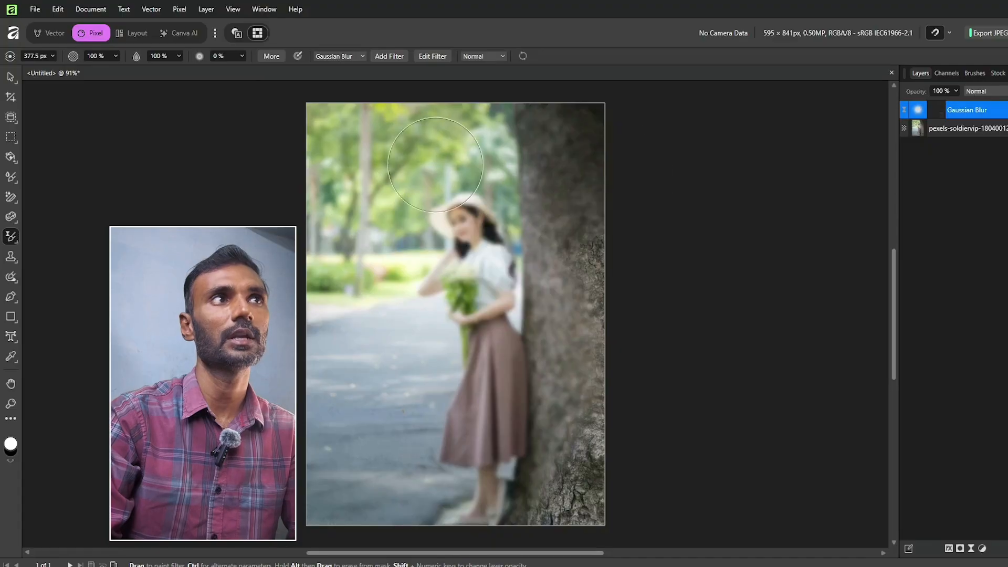
Set the Filter Brush's blend mode to Overlay, change it to Linear Light, and try repainting the blur down the tree trunk
{"action": "left_click", "coordinate": [480, 56]}
{"action": "left_click", "coordinate": [478, 144]}
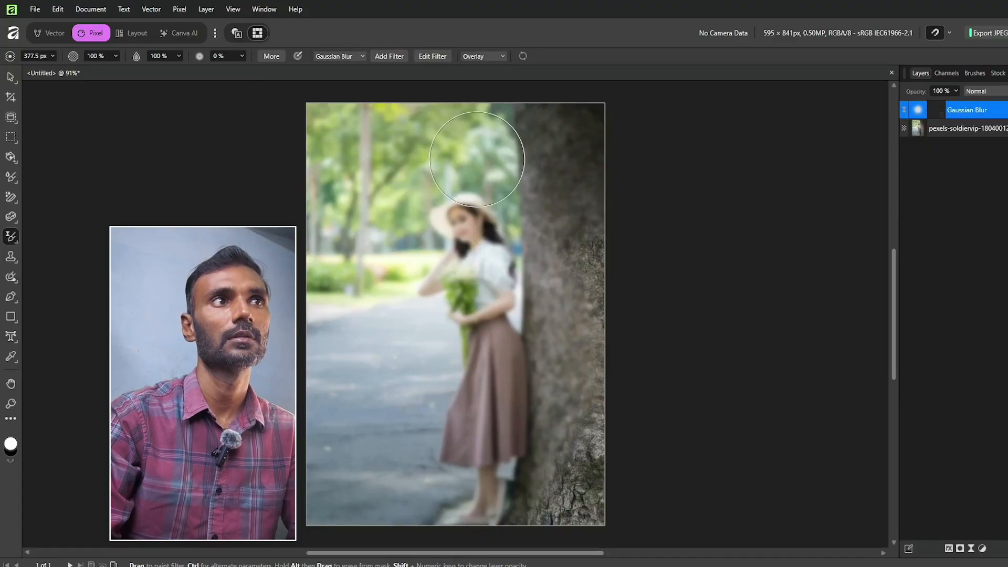
{"action": "left_click", "coordinate": [474, 57]}
{"action": "left_click", "coordinate": [479, 183]}
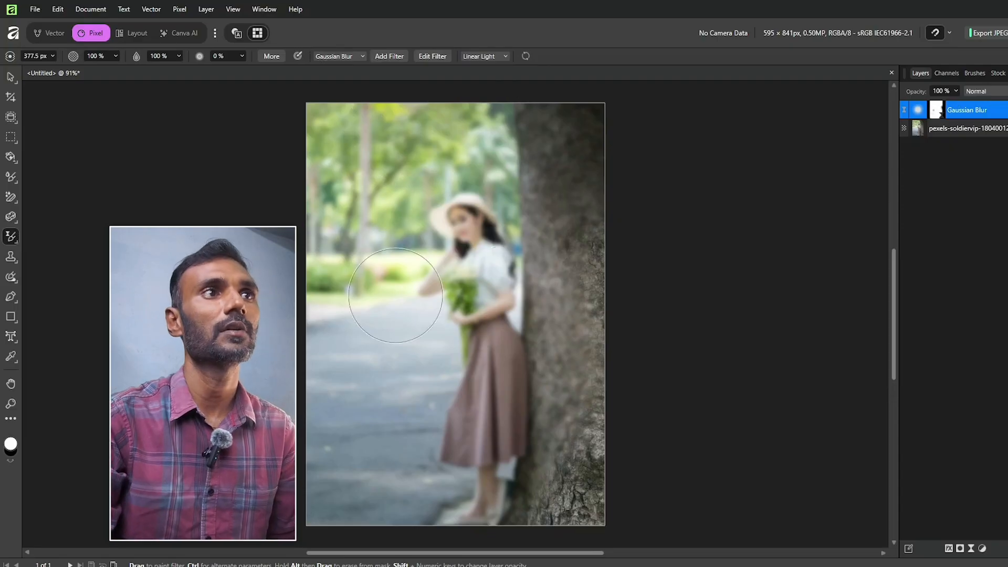
{"action": "key", "text": "ctrl+z"}
{"action": "mouse_move", "coordinate": [565, 118]}
{"action": "left_mouse_down"}
{"action": "mouse_move", "coordinate": [585, 153]}
{"action": "mouse_move", "coordinate": [568, 232]}
{"action": "mouse_move", "coordinate": [562, 541]}
{"action": "left_mouse_up"}
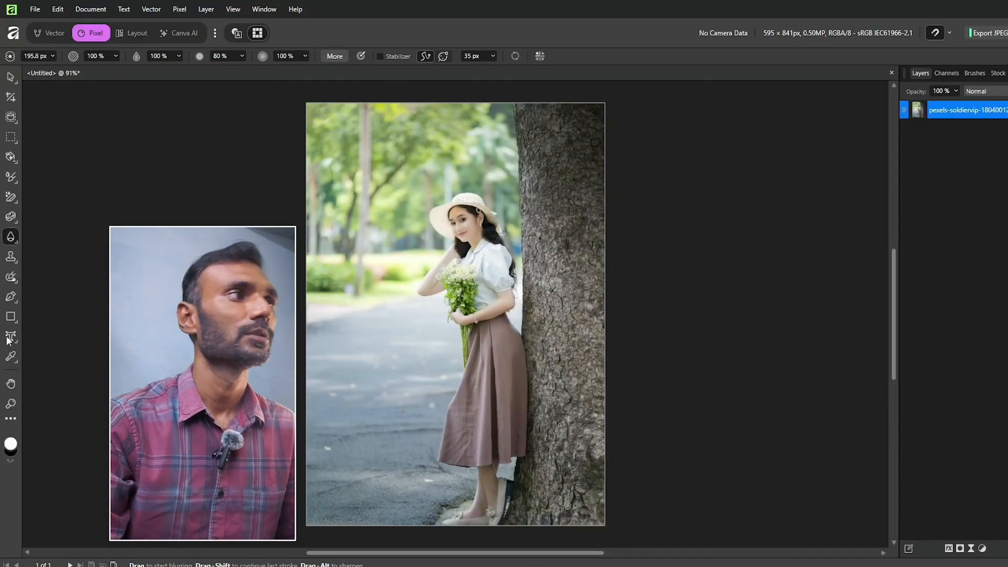
Try the Blur Brush across the woman and the tree trunk at a width of 195.8 px
{"action": "left_click", "coordinate": [16, 238]}
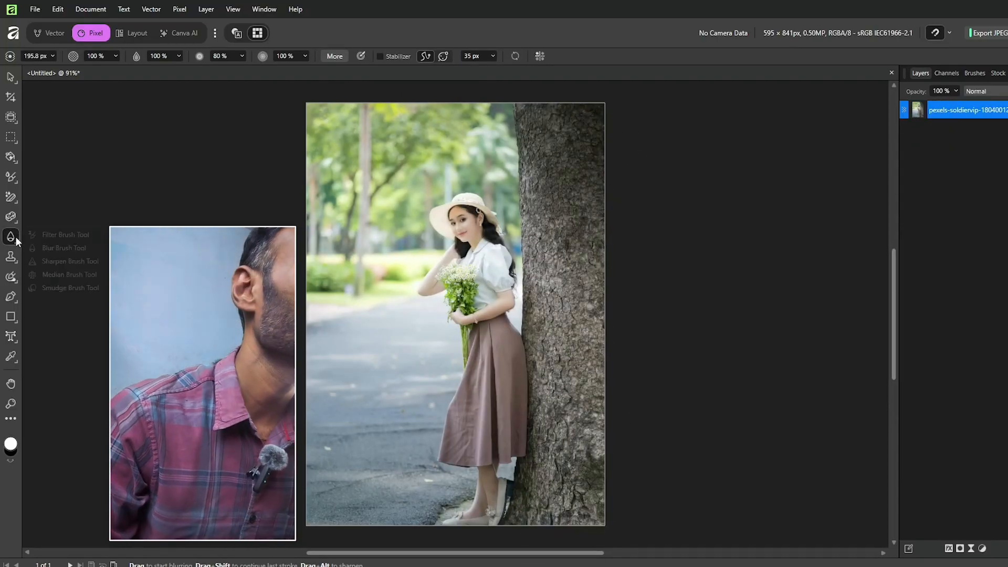
{"action": "left_click", "coordinate": [52, 248]}
{"action": "mouse_move", "coordinate": [478, 204]}
{"action": "left_mouse_down"}
{"action": "mouse_move", "coordinate": [461, 357]}
{"action": "mouse_move", "coordinate": [487, 496]}
{"action": "mouse_move", "coordinate": [513, 213]}
{"action": "mouse_move", "coordinate": [602, 112]}
{"action": "mouse_move", "coordinate": [593, 466]}
{"action": "left_mouse_up"}
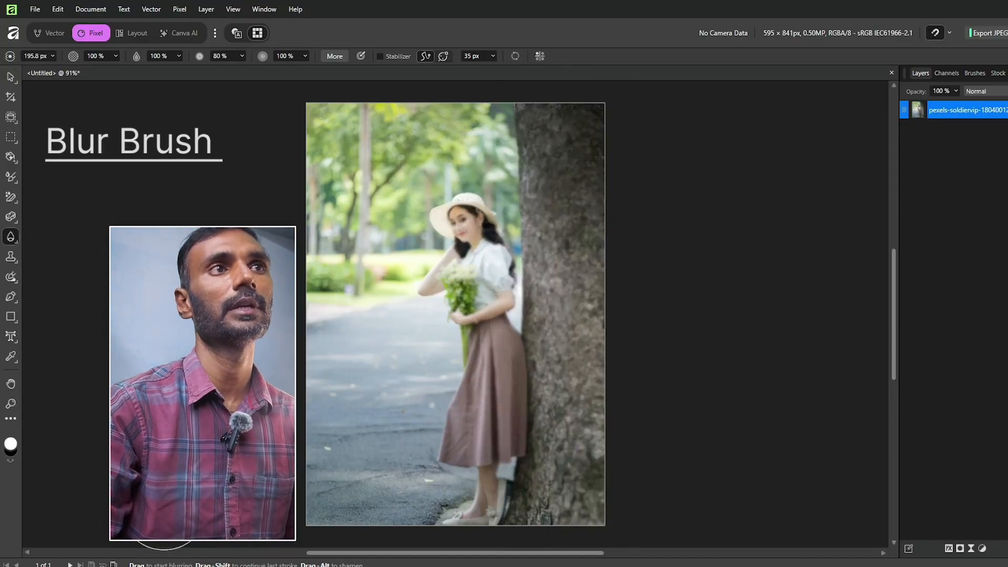
{"action": "key", "text": "ctrl+z"}
{"action": "key", "text": "ctrl+z"}
Return to the Filter Brush and try painting the Bloom filter over the woman and the tree trunk
{"action": "left_click", "coordinate": [17, 232]}
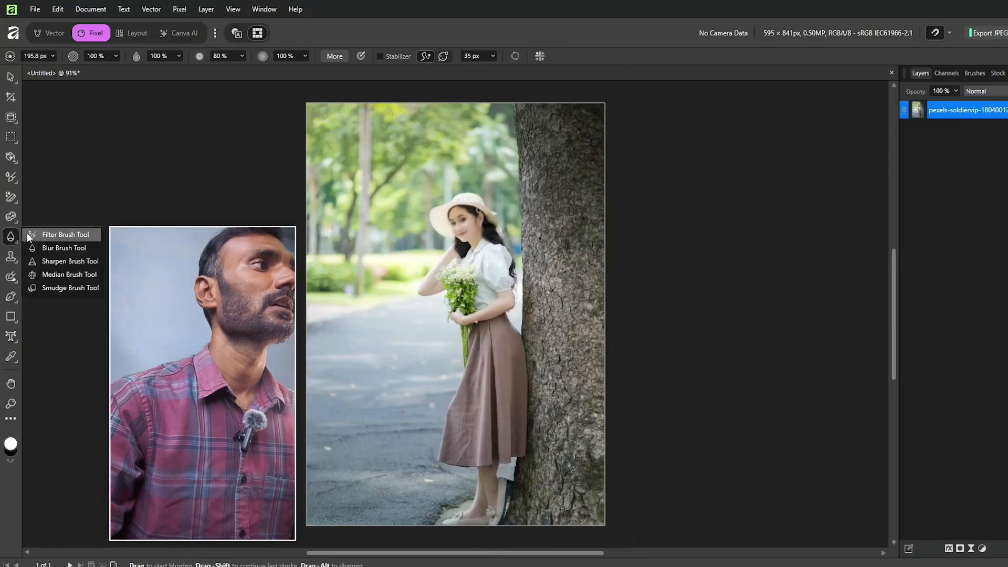
{"action": "left_click", "coordinate": [32, 230]}
{"action": "left_click", "coordinate": [354, 62]}
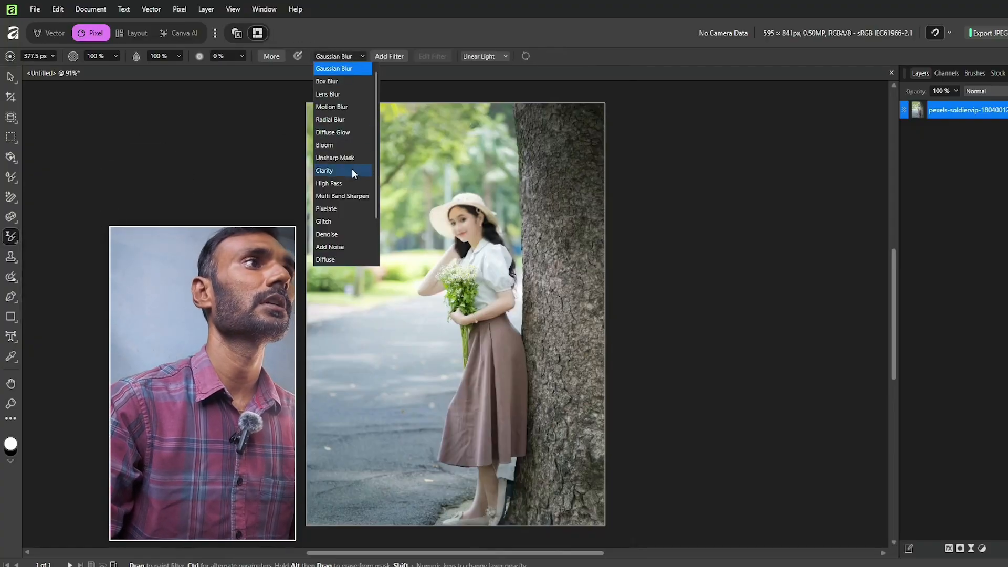
{"action": "left_click", "coordinate": [344, 146]}
{"action": "left_click", "coordinate": [468, 253]}
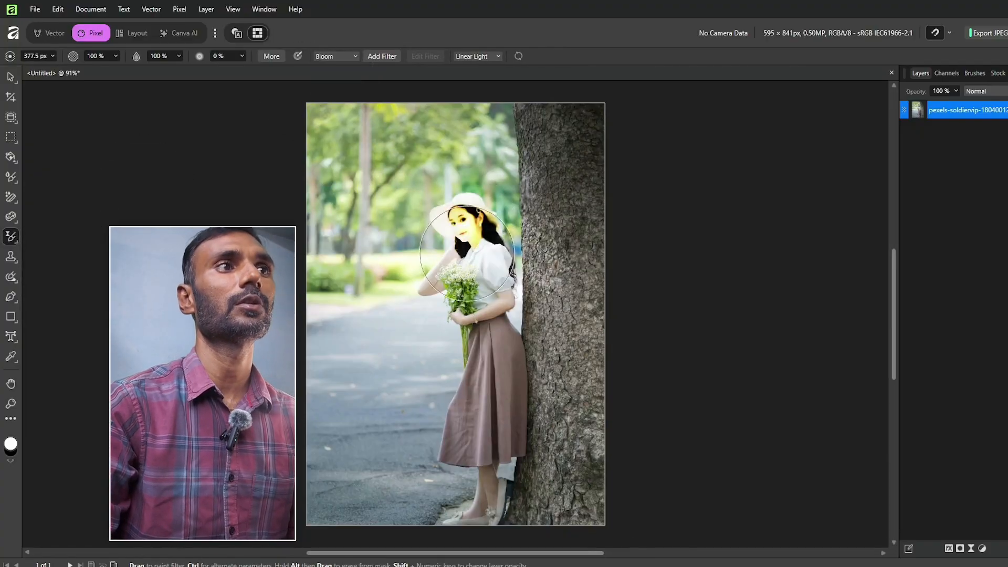
{"action": "mouse_move", "coordinate": [468, 254]}
{"action": "left_mouse_down"}
{"action": "mouse_move", "coordinate": [455, 472]}
{"action": "mouse_move", "coordinate": [473, 239]}
{"action": "mouse_move", "coordinate": [551, 507]}
{"action": "mouse_move", "coordinate": [498, 156]}
{"action": "left_mouse_up"}
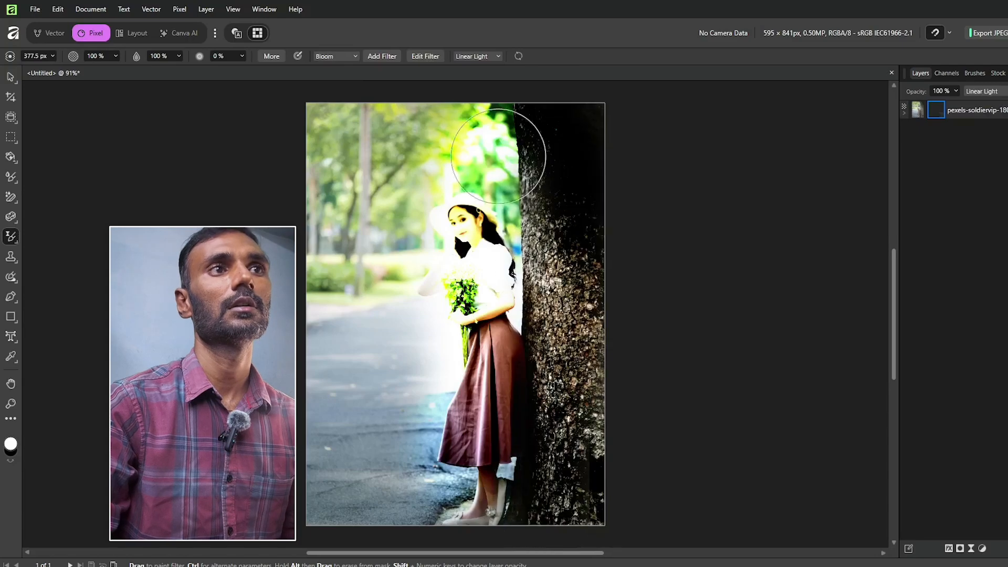
{"action": "key", "text": "ctrl+z"}
Switch the Filter Brush to the Halftone filter and try it across the woman and the tree trunk
{"action": "left_click", "coordinate": [333, 56]}
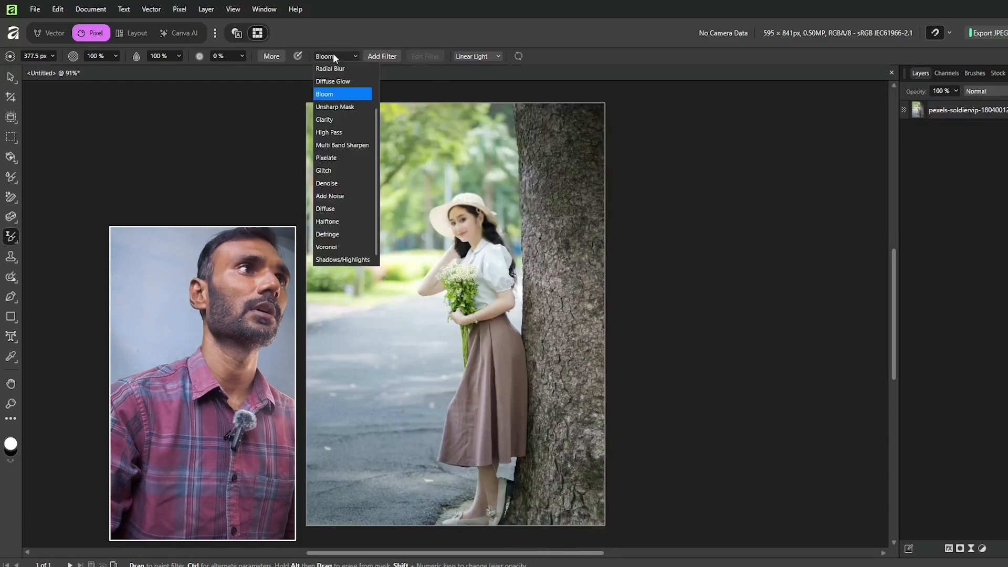
{"action": "left_click", "coordinate": [341, 221]}
{"action": "mouse_move", "coordinate": [444, 220]}
{"action": "left_mouse_down"}
{"action": "mouse_move", "coordinate": [452, 426]}
{"action": "mouse_move", "coordinate": [586, 241]}
{"action": "left_mouse_up"}
{"action": "key", "text": "ctrl+z"}
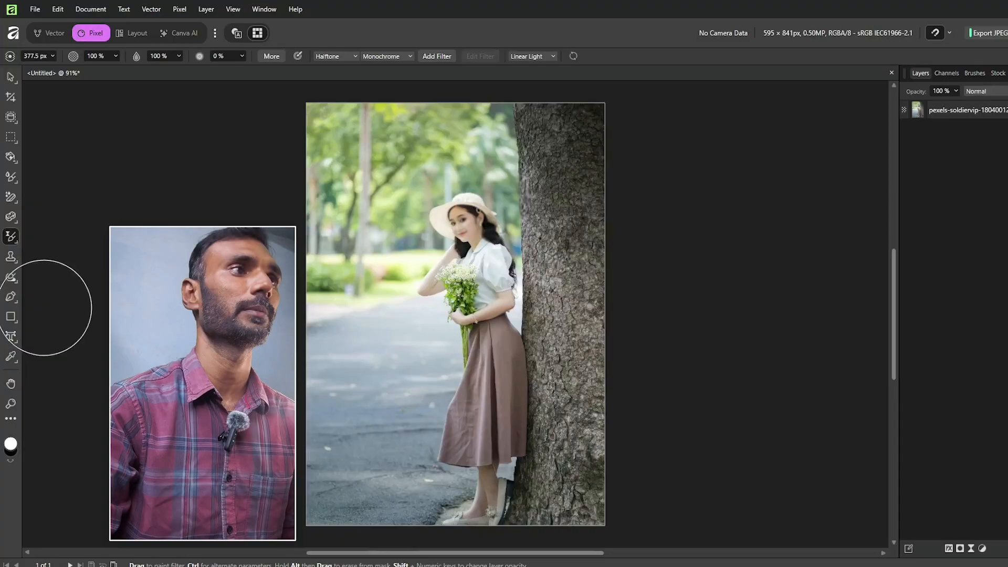
Select the Sharpen Brush and undo the most recent brush edits
{"action": "left_click", "coordinate": [11, 237]}
{"action": "key", "text": "ctrl+z"}
{"action": "left_click", "coordinate": [61, 261]}
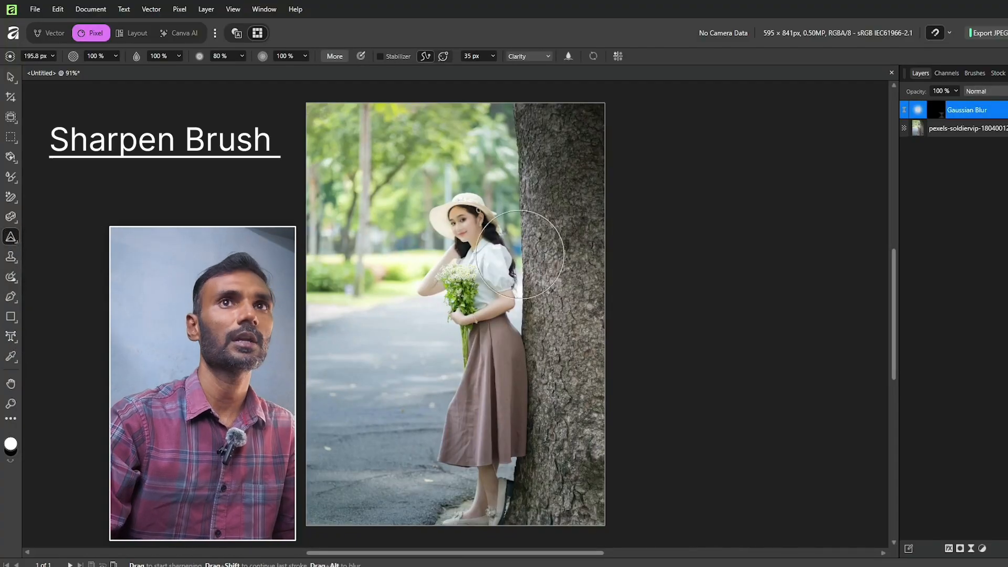
{"action": "key", "text": "ctrl+z"}
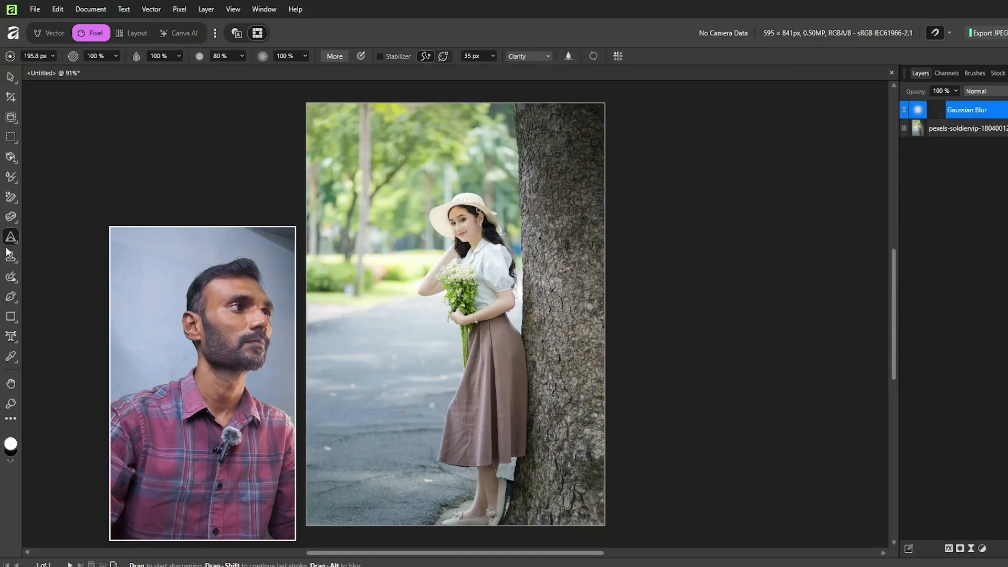
Delete the Gaussian Blur layer and try the Median Brush across the woman and the tree trunk, lowering a brush option to 53%
{"action": "left_click", "coordinate": [10, 238]}
{"action": "left_click", "coordinate": [63, 274]}
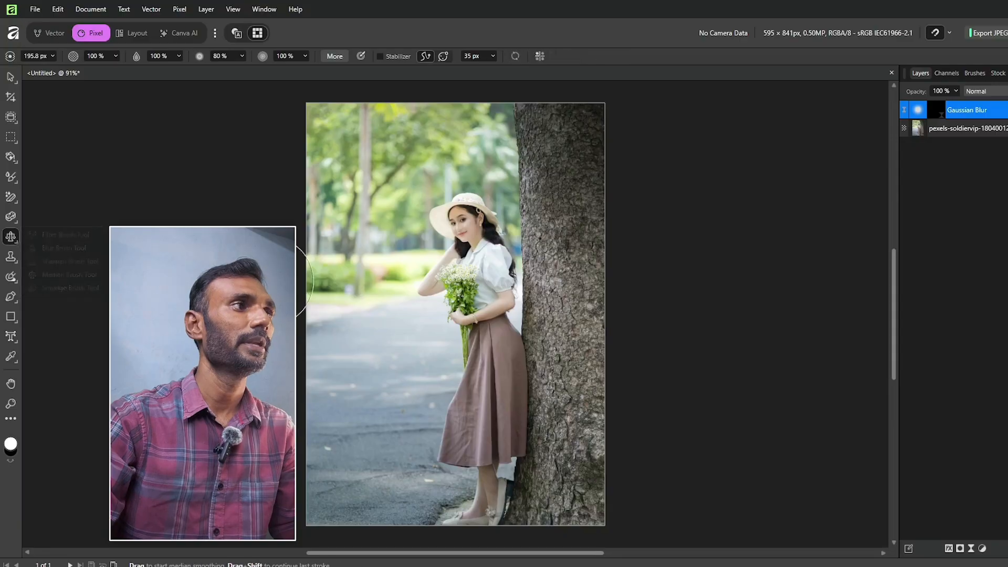
{"action": "key", "text": "Delete"}
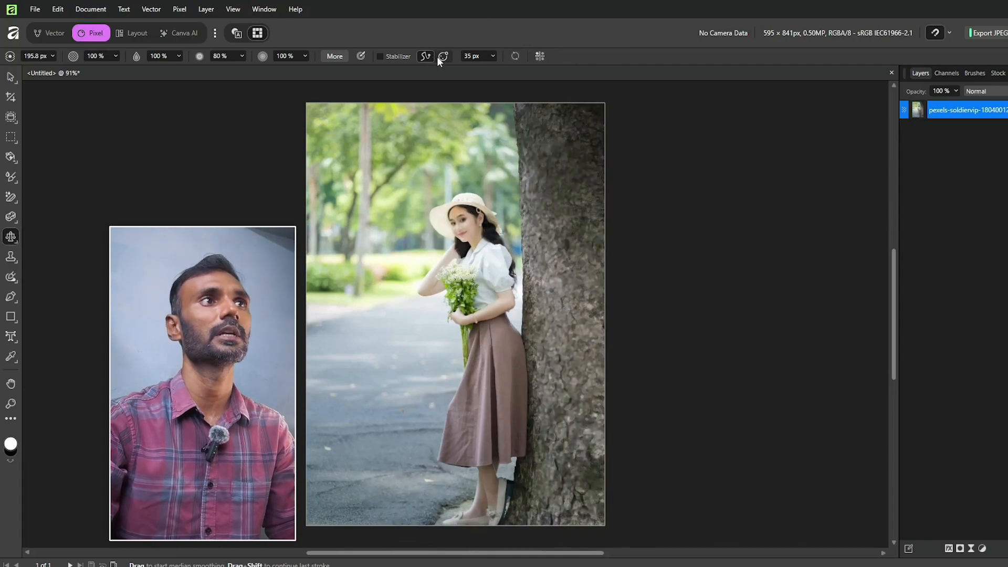
{"action": "left_click", "coordinate": [305, 56]}
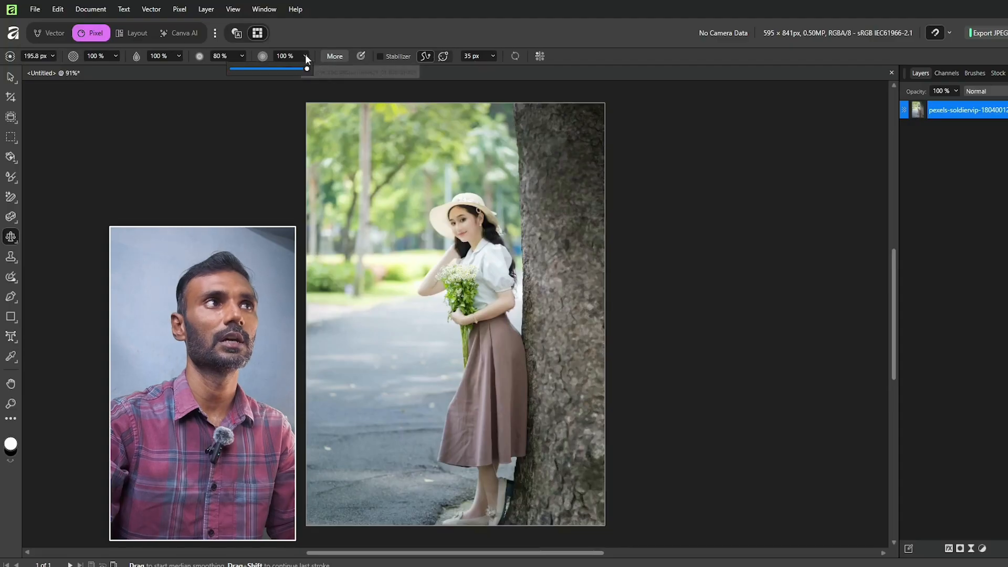
{"action": "mouse_move", "coordinate": [311, 67]}
{"action": "left_mouse_down"}
{"action": "mouse_move", "coordinate": [252, 68]}
{"action": "mouse_move", "coordinate": [273, 73]}
{"action": "left_mouse_up"}
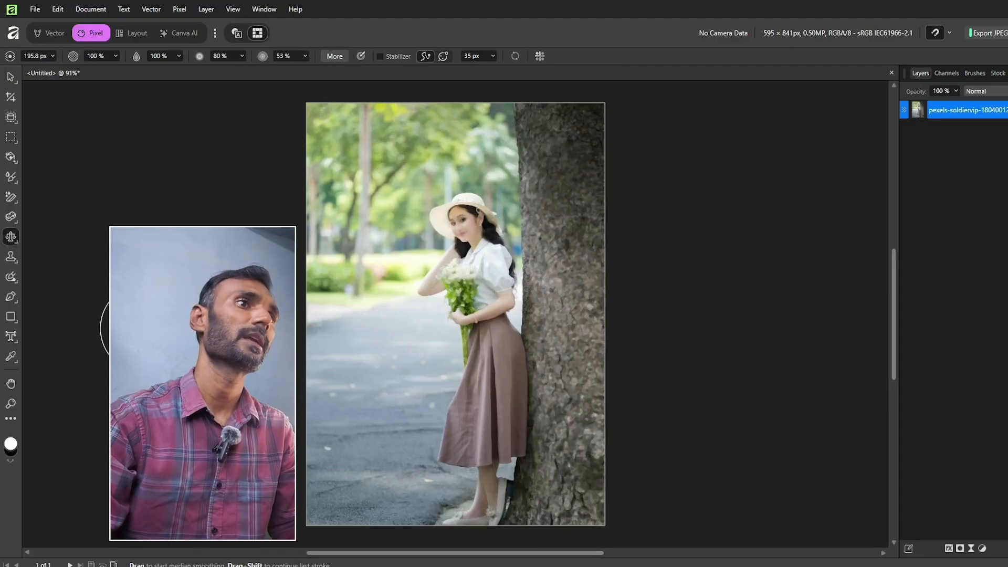
Try the Smudge Brush with symmetry on across the woman, the flowers and the tree trunk, and turn symmetry back off
{"action": "left_click", "coordinate": [10, 236]}
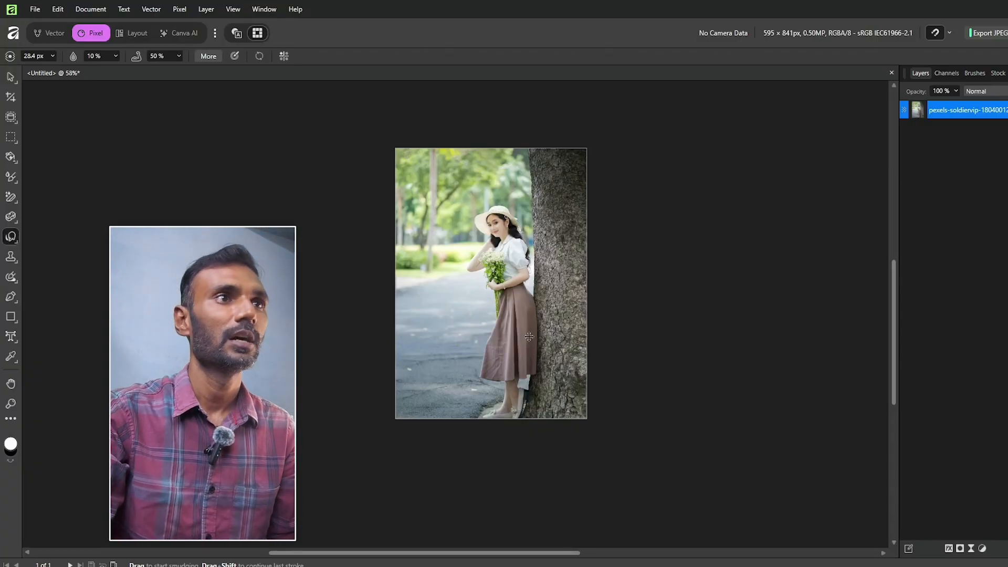
{"action": "scroll", "coordinate": [529, 336], "scroll_direction": "up", "scroll_amount": 3}
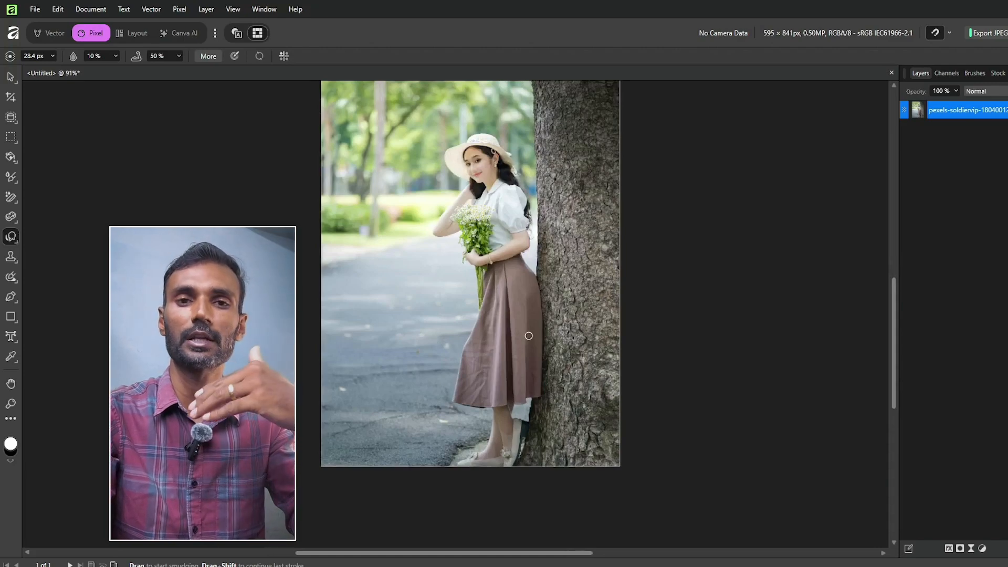
{"action": "left_click", "coordinate": [8, 239]}
{"action": "scroll", "coordinate": [517, 236], "scroll_direction": "up", "scroll_amount": 4}
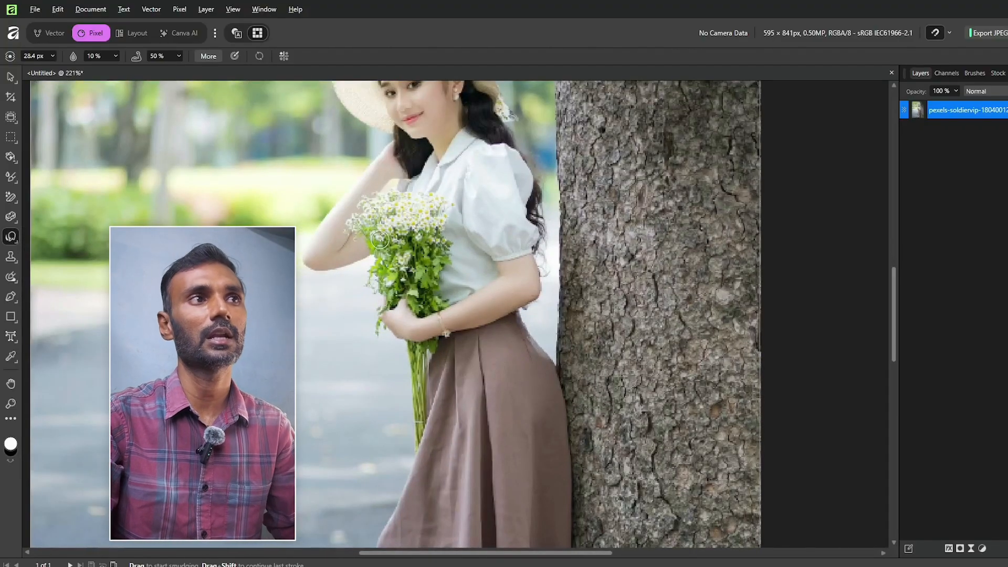
{"action": "left_click_drag", "start_coordinate": [435, 177], "coordinate": [488, 251]}
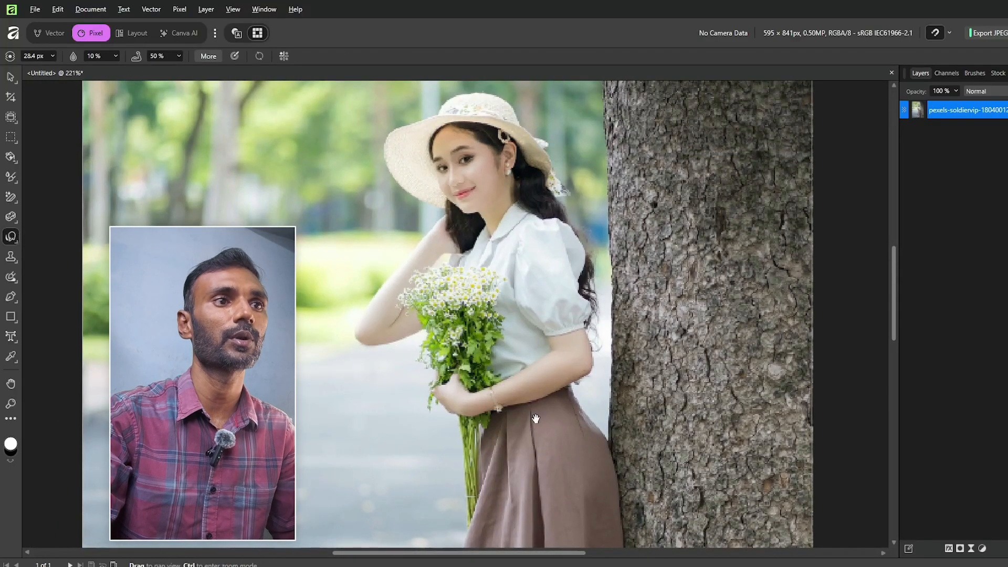
{"action": "left_click_drag", "start_coordinate": [536, 418], "coordinate": [560, 263]}
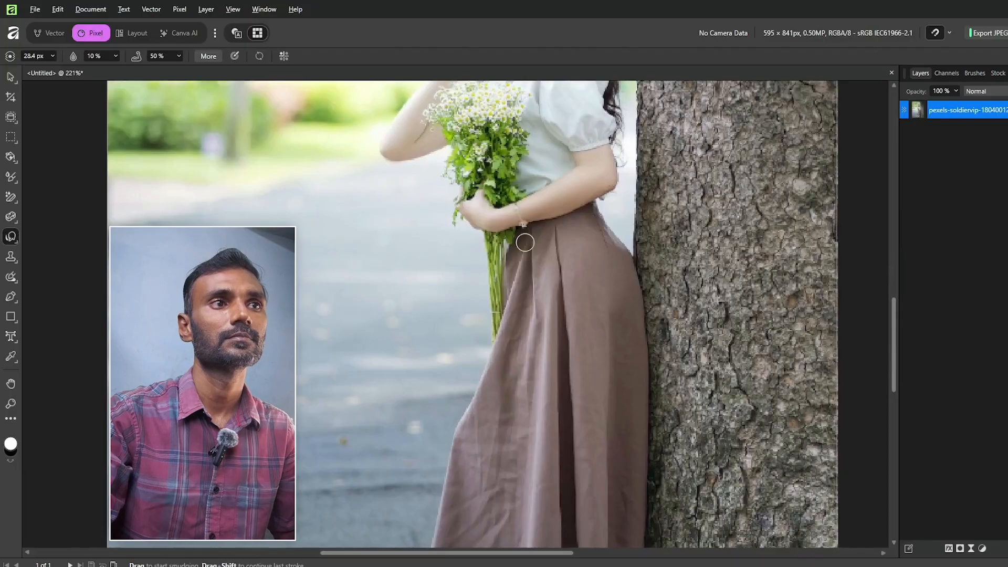
{"action": "scroll", "coordinate": [525, 242], "scroll_direction": "up", "scroll_amount": 5}
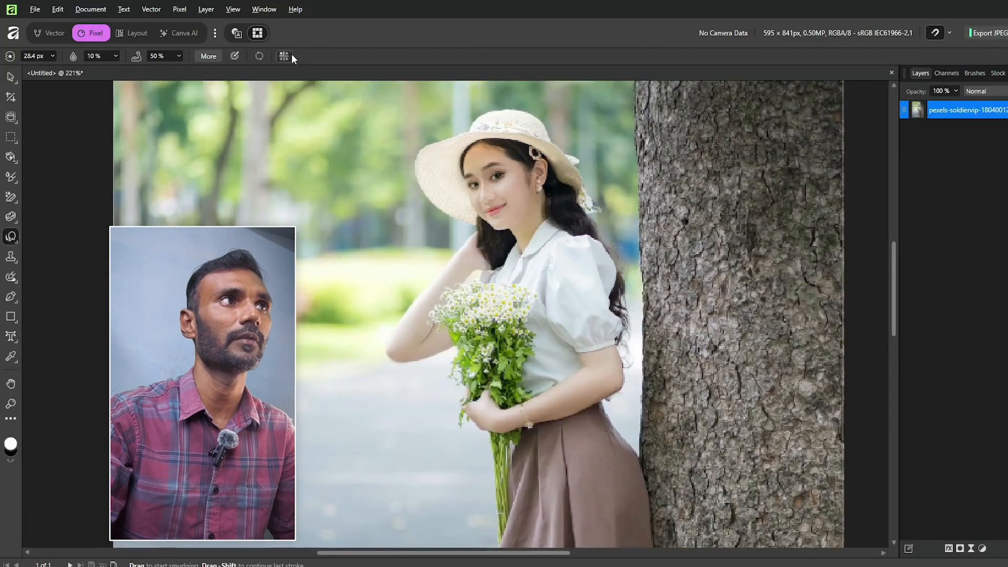
{"action": "left_click", "coordinate": [284, 56]}
{"action": "left_click", "coordinate": [336, 72]}
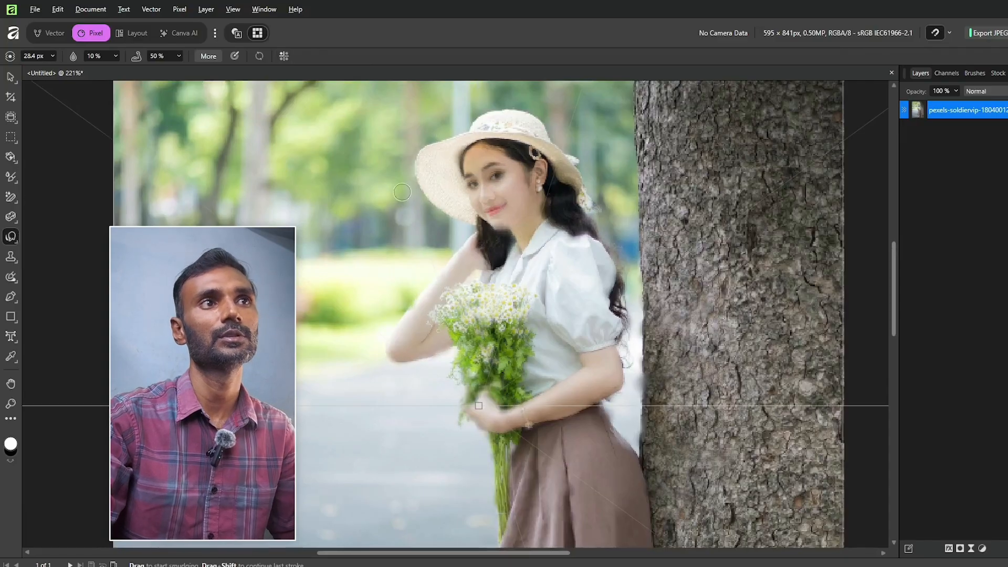
{"action": "left_click", "coordinate": [284, 56]}
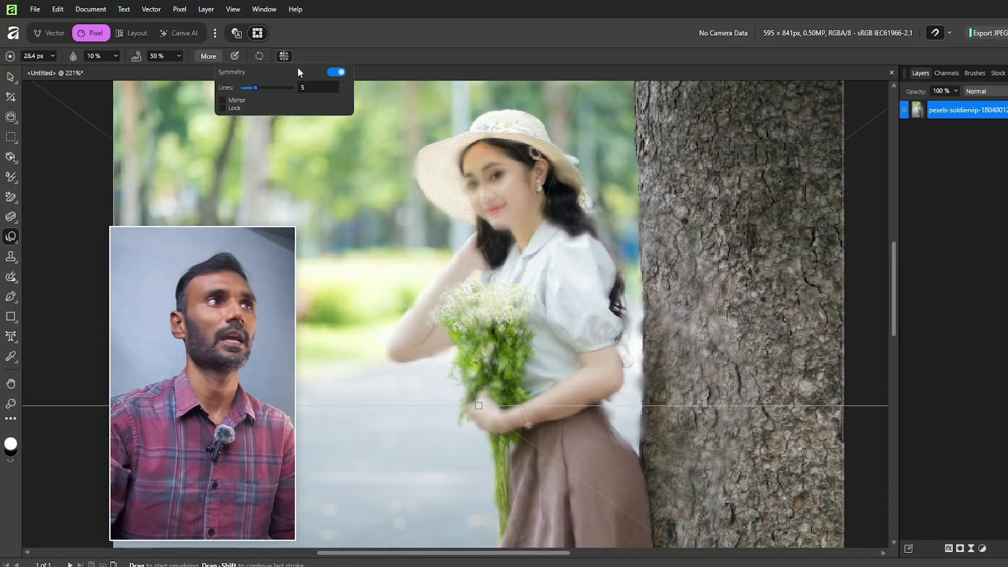
{"action": "left_click", "coordinate": [335, 72]}
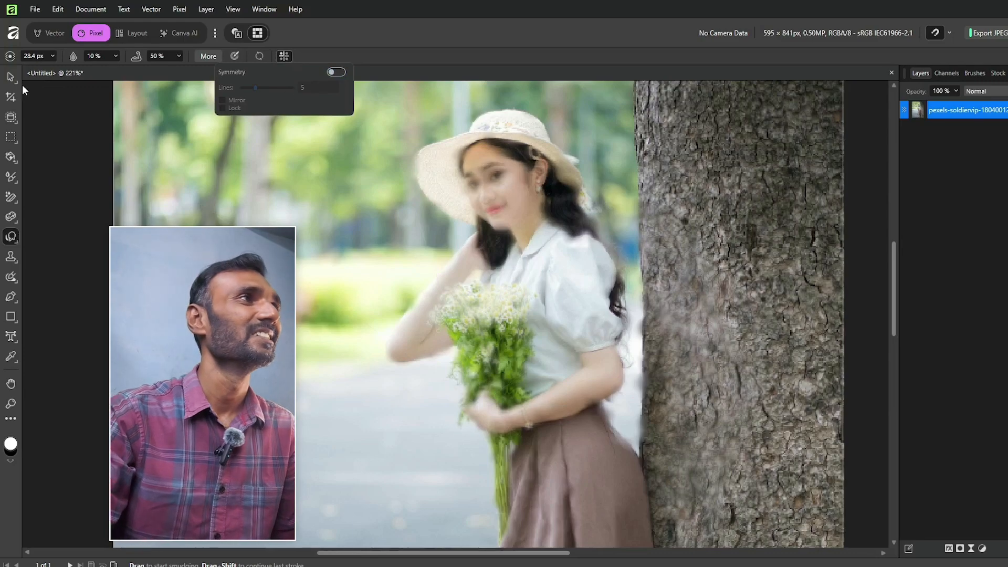
Switch to the Move Tool and undo the smudge strokes on the photo
{"action": "left_click", "coordinate": [10, 77]}
{"action": "scroll", "coordinate": [482, 386], "scroll_direction": "down", "scroll_amount": 3}
{"action": "scroll", "coordinate": [502, 396], "scroll_direction": "up", "scroll_amount": 1}
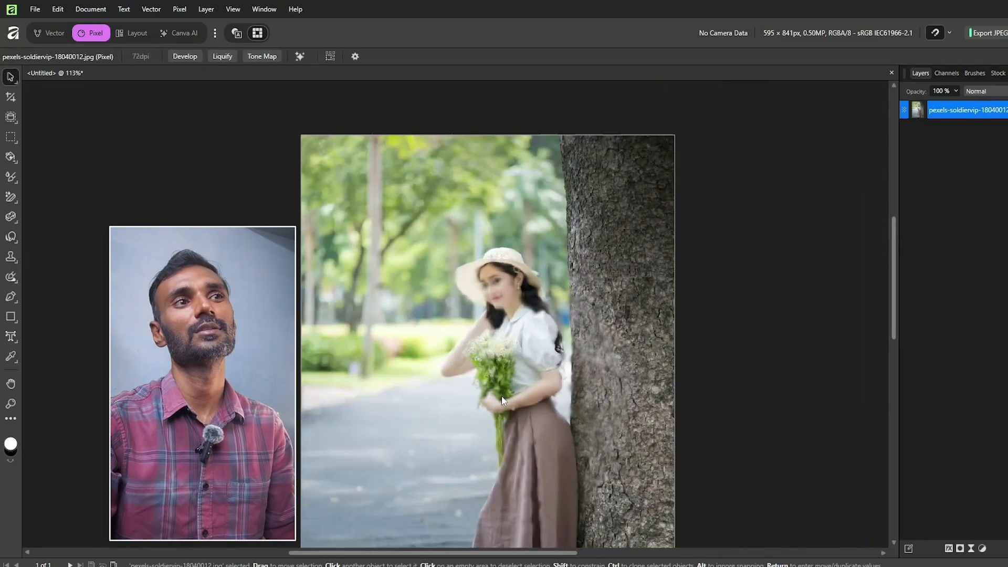
{"action": "left_click_drag", "start_coordinate": [502, 397], "coordinate": [517, 354]}
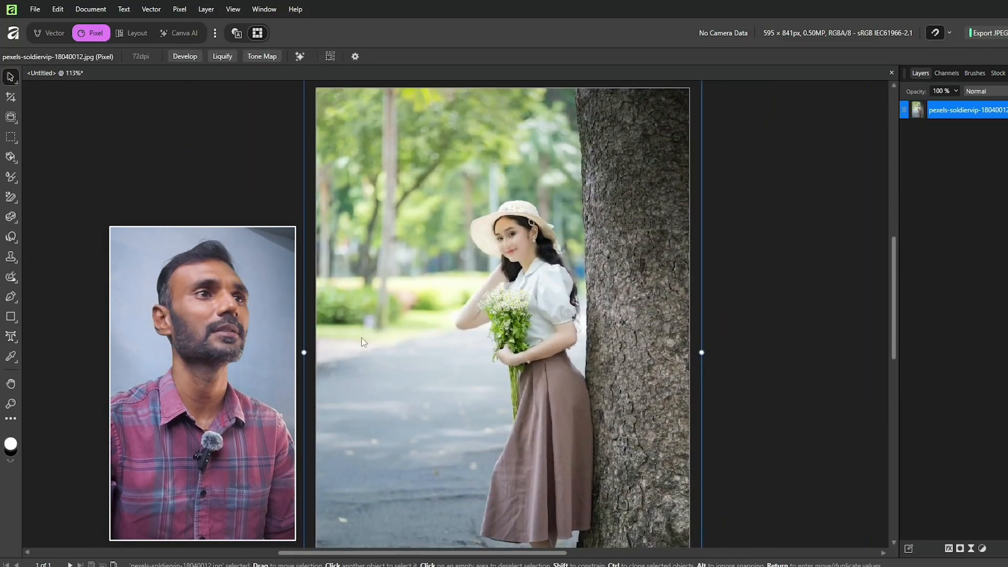
Select the Clone Brush Tool, try painting on the photo without a source, and dismiss the resulting notice
{"action": "left_click", "coordinate": [13, 261]}
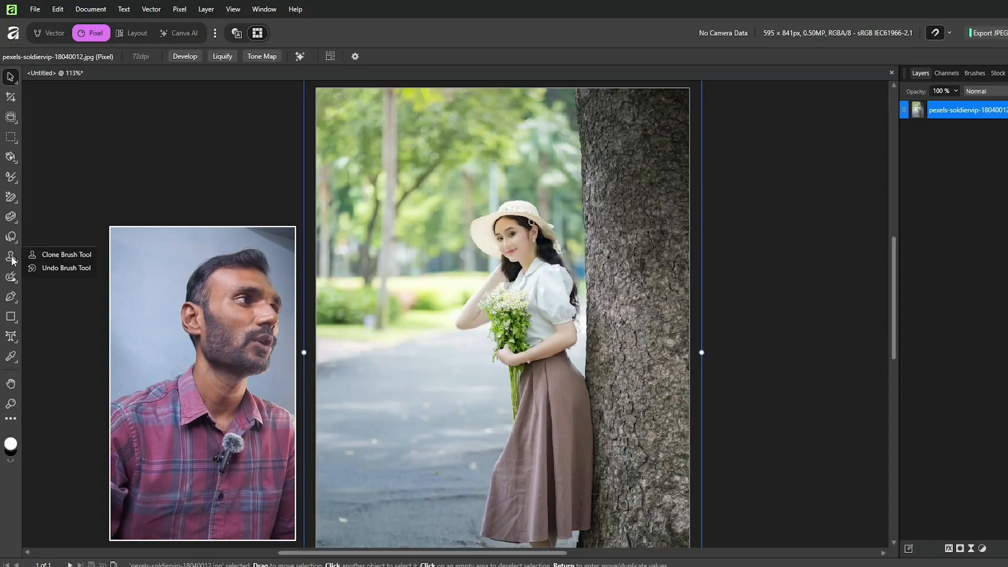
{"action": "left_click", "coordinate": [45, 258]}
{"action": "scroll", "coordinate": [482, 315], "scroll_direction": "up", "scroll_amount": 1}
{"action": "scroll", "coordinate": [479, 310], "scroll_direction": "down", "scroll_amount": 3}
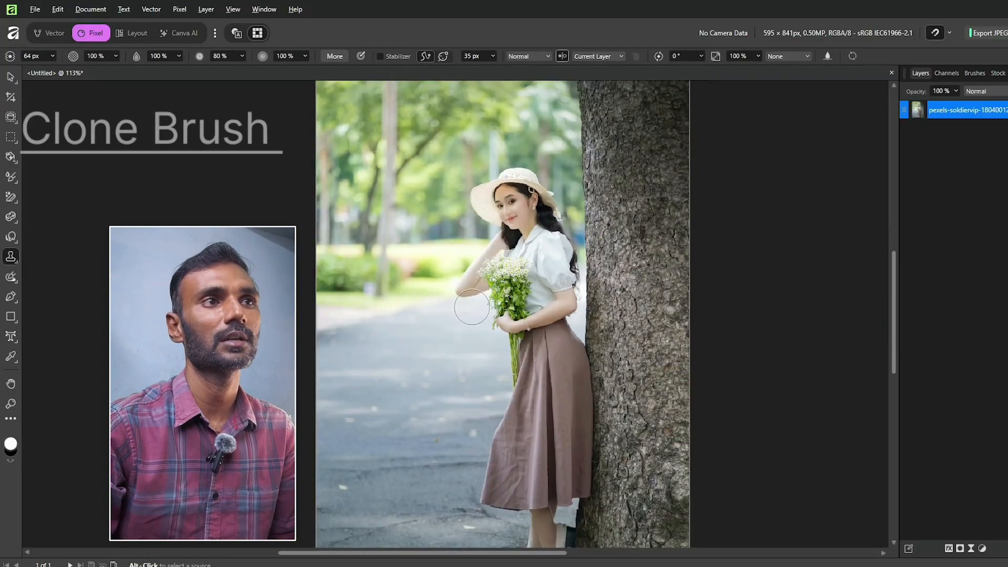
{"action": "left_click", "coordinate": [414, 237]}
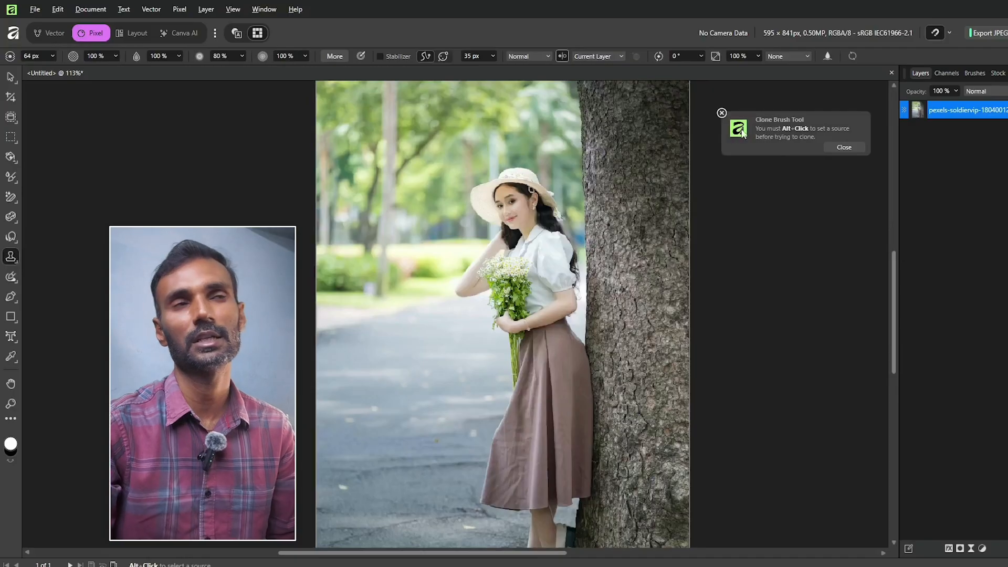
{"action": "left_click", "coordinate": [838, 149]}
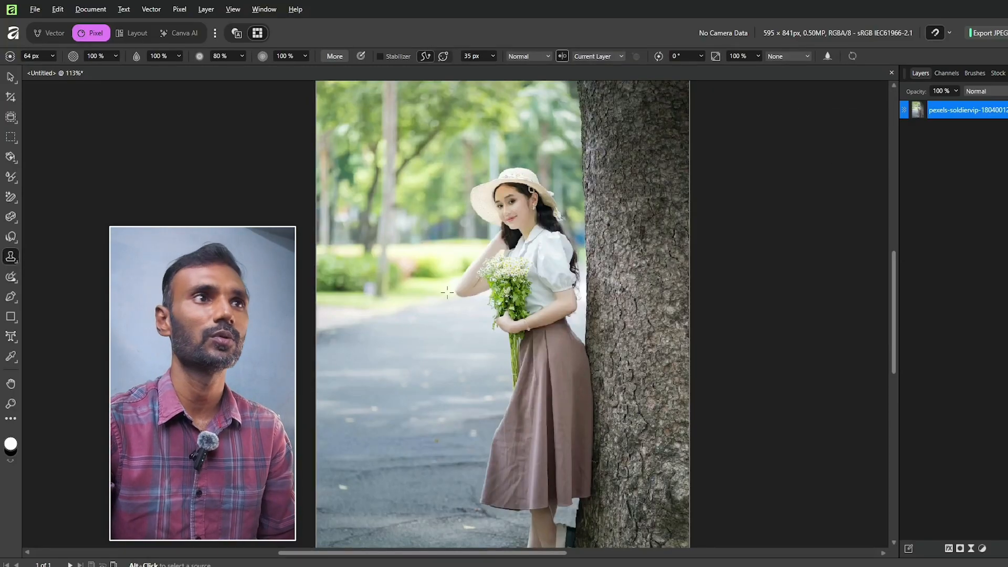
Try cloning the woman's head and upper body onto the road with a 64 px brush at 80% hardness, and undo it
{"action": "scroll", "coordinate": [447, 293], "scroll_direction": "up", "scroll_amount": 1}
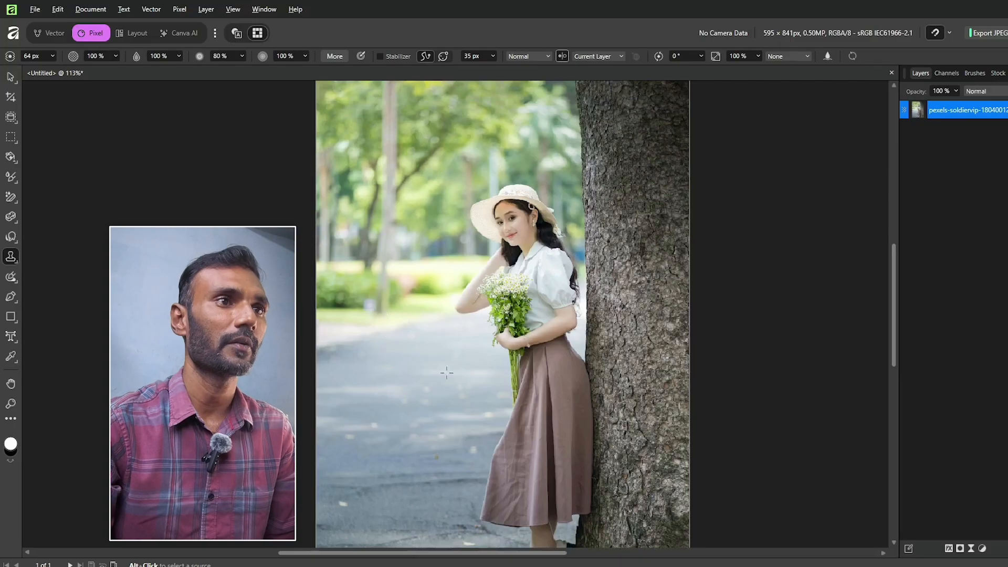
{"action": "left_click", "coordinate": [519, 225], "text": "alt"}
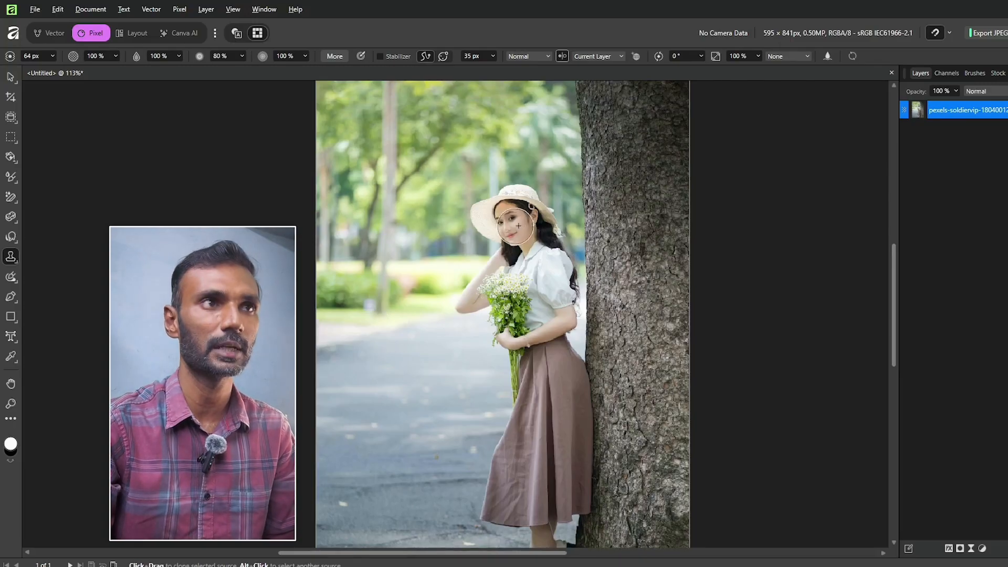
{"action": "left_click_drag", "start_coordinate": [367, 395], "coordinate": [396, 346]}
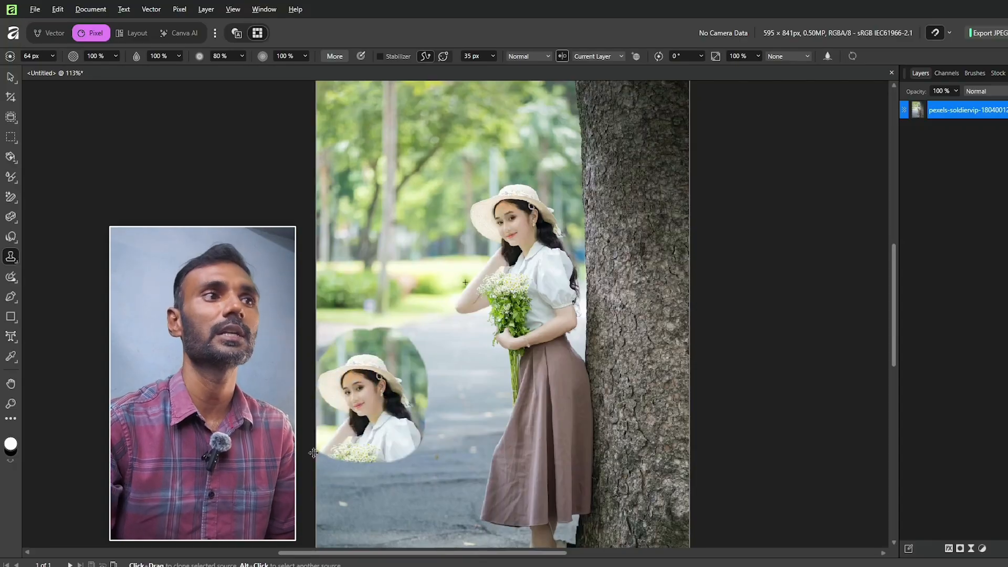
{"action": "key", "text": "ctrl+z"}
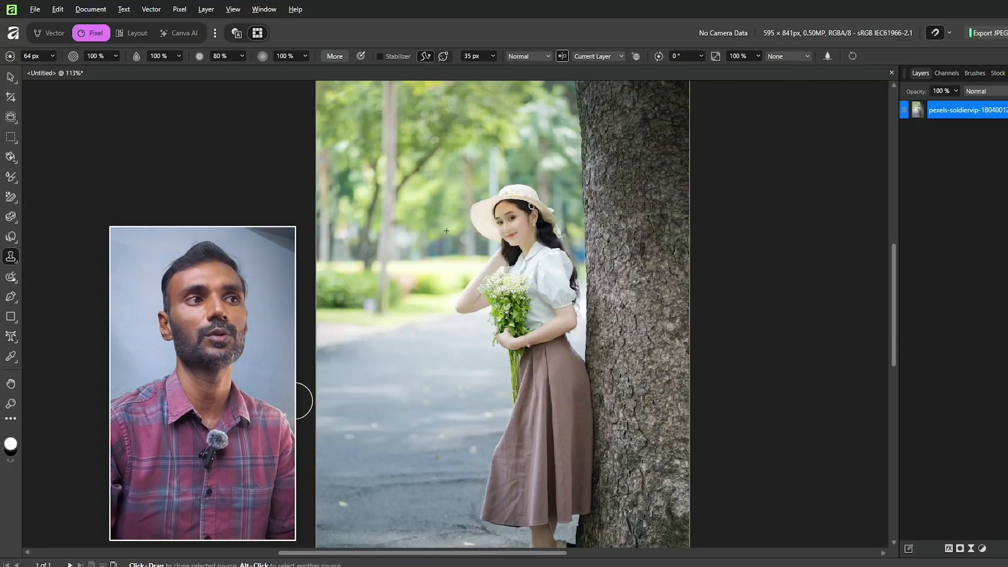
Set the clone brush's hardness to 0% and its width to 170.8 px
{"action": "left_click", "coordinate": [242, 56]}
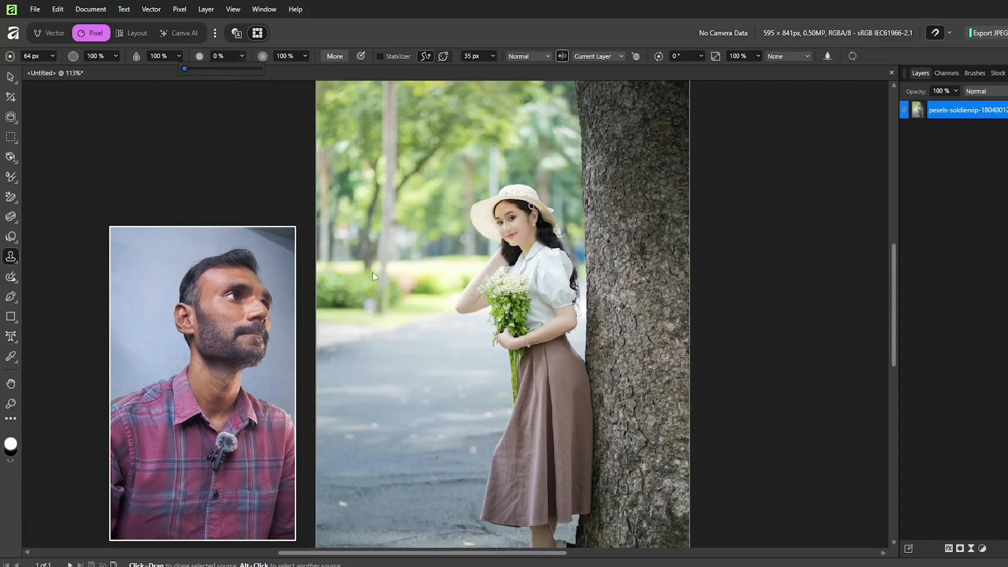
{"action": "left_click", "coordinate": [243, 56]}
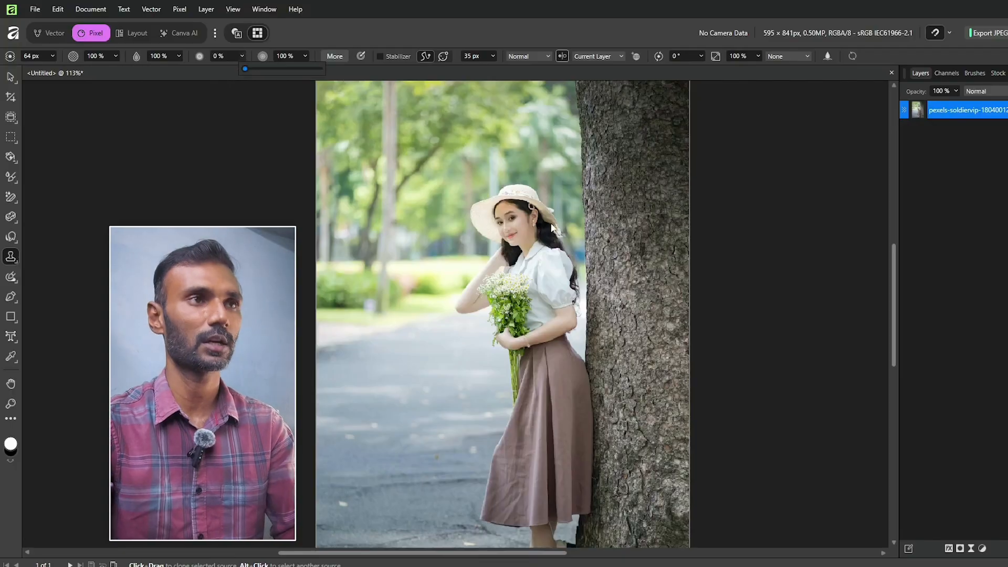
{"action": "key", "text": "bracketright"}
{"action": "key", "text": "bracketright"}
{"action": "key", "text": "bracketright"}
{"action": "key", "text": "bracketright"}
{"action": "key", "text": "bracketright"}
{"action": "key", "text": "bracketright"}
{"action": "key", "text": "bracketright"}
{"action": "key", "text": "bracketright"}
{"action": "key", "text": "bracketright"}
{"action": "key", "text": "bracketright"}
{"action": "key", "text": "bracketright"}
{"action": "key", "text": "bracketright"}
{"action": "key", "text": "bracketright"}
{"action": "key", "text": "bracketright"}
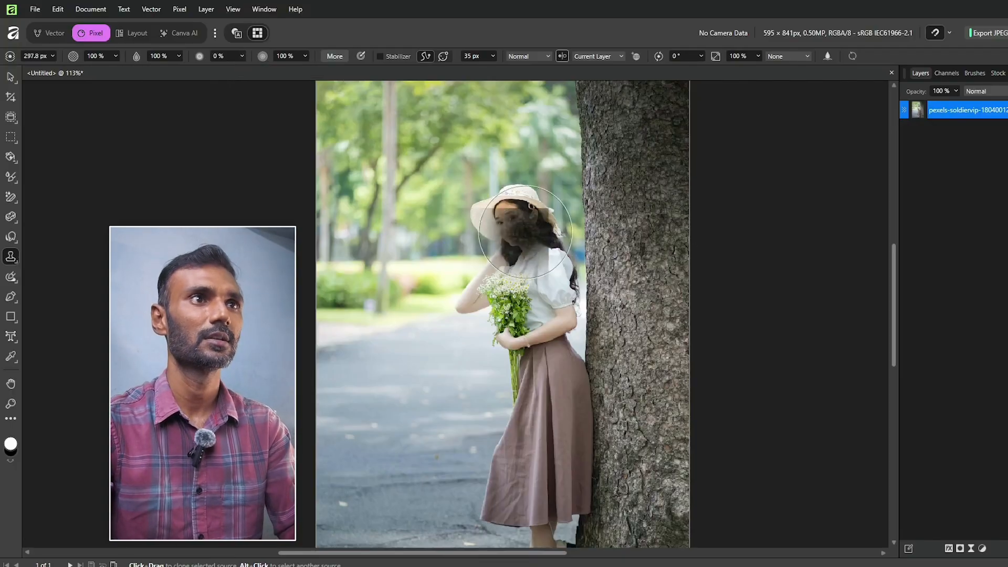
{"action": "key", "text": "bracketleft"}
{"action": "key", "text": "bracketleft"}
{"action": "key", "text": "bracketleft"}
{"action": "key", "text": "bracketleft"}
{"action": "key", "text": "bracketleft"}
{"action": "key", "text": "bracketleft"}
{"action": "key", "text": "bracketleft"}
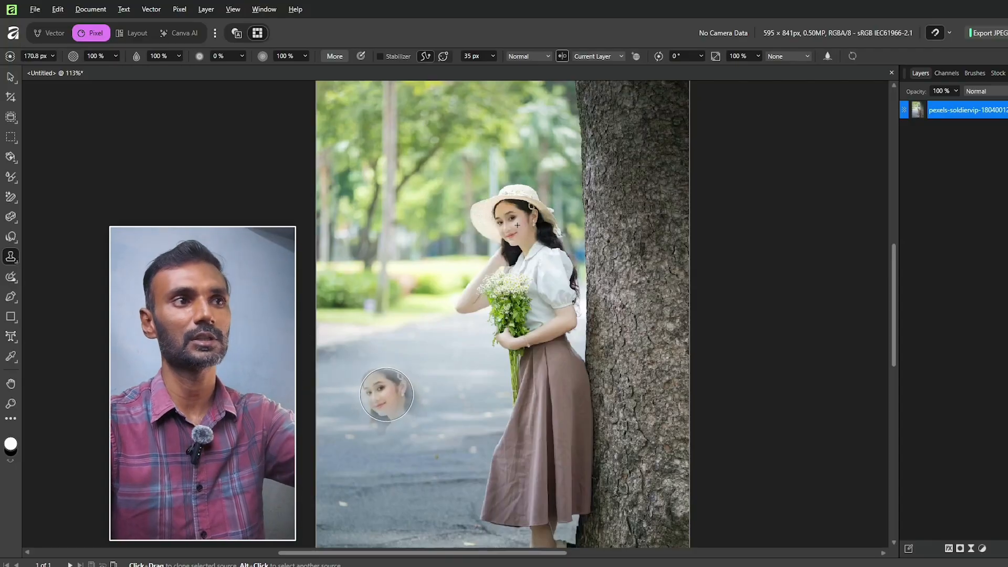
Try cloning the woman from hat to skirt onto the road with the soft brush, and undo the clone strokes
{"action": "mouse_move", "coordinate": [386, 394]}
{"action": "left_mouse_down"}
{"action": "mouse_move", "coordinate": [392, 384]}
{"action": "mouse_move", "coordinate": [377, 396]}
{"action": "mouse_move", "coordinate": [391, 415]}
{"action": "mouse_move", "coordinate": [376, 395]}
{"action": "left_mouse_up"}
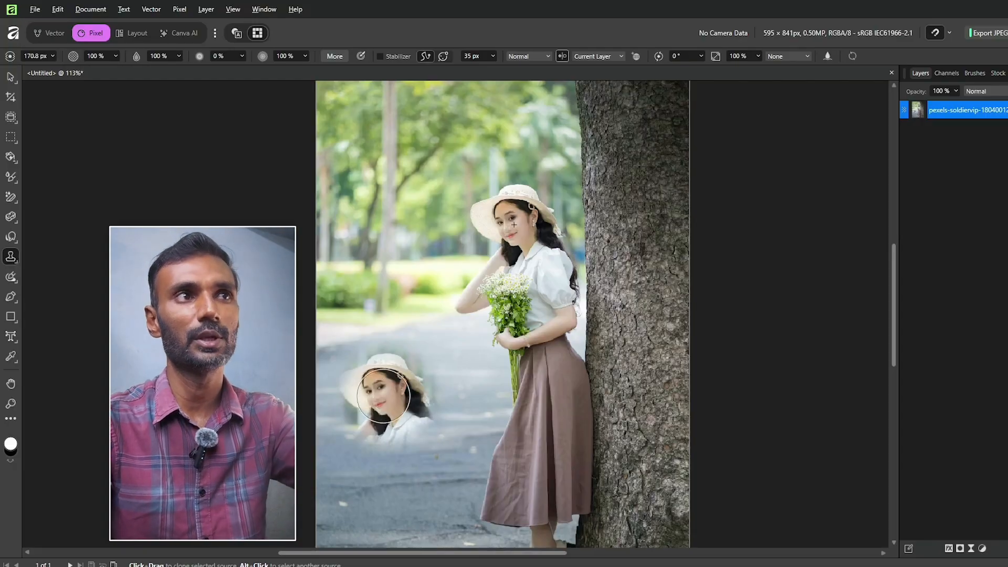
{"action": "mouse_move", "coordinate": [397, 403]}
{"action": "left_mouse_down"}
{"action": "mouse_move", "coordinate": [438, 425]}
{"action": "mouse_move", "coordinate": [404, 477]}
{"action": "mouse_move", "coordinate": [390, 484]}
{"action": "mouse_move", "coordinate": [365, 464]}
{"action": "mouse_move", "coordinate": [356, 439]}
{"action": "mouse_move", "coordinate": [321, 472]}
{"action": "mouse_move", "coordinate": [359, 526]}
{"action": "mouse_move", "coordinate": [441, 509]}
{"action": "mouse_move", "coordinate": [435, 442]}
{"action": "mouse_move", "coordinate": [406, 355]}
{"action": "mouse_move", "coordinate": [383, 348]}
{"action": "mouse_move", "coordinate": [347, 362]}
{"action": "mouse_move", "coordinate": [328, 385]}
{"action": "mouse_move", "coordinate": [344, 433]}
{"action": "mouse_move", "coordinate": [372, 449]}
{"action": "mouse_move", "coordinate": [326, 458]}
{"action": "left_mouse_up"}
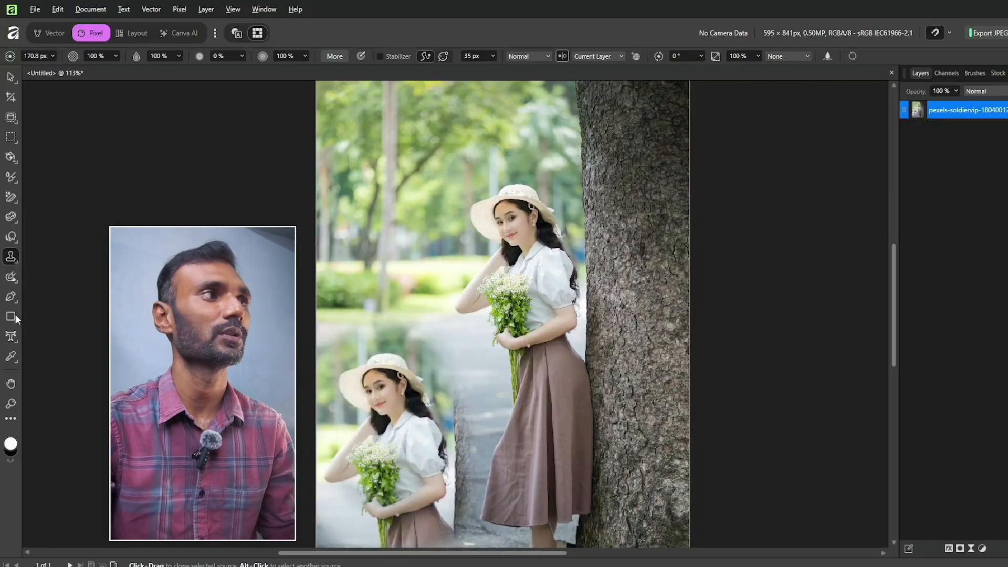
{"action": "key", "text": "ctrl+z"}
Use the Inpainting Brush Tool at a width of 38.4 px to remove the left side of the hat brim and the white flower blooms
{"action": "left_click", "coordinate": [12, 277]}
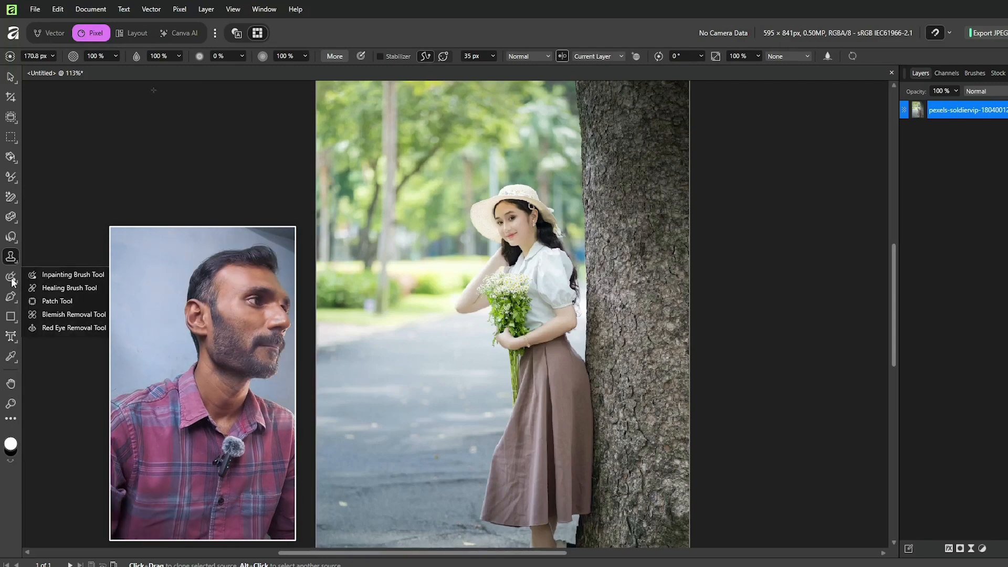
{"action": "left_click", "coordinate": [63, 274]}
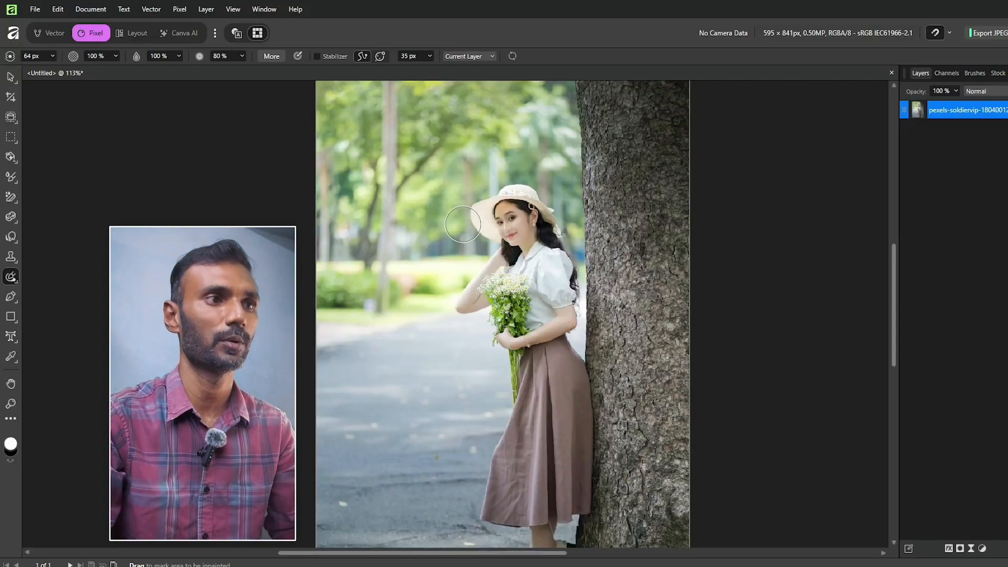
{"action": "key", "text": "["}
{"action": "key", "text": "["}
{"action": "key", "text": "["}
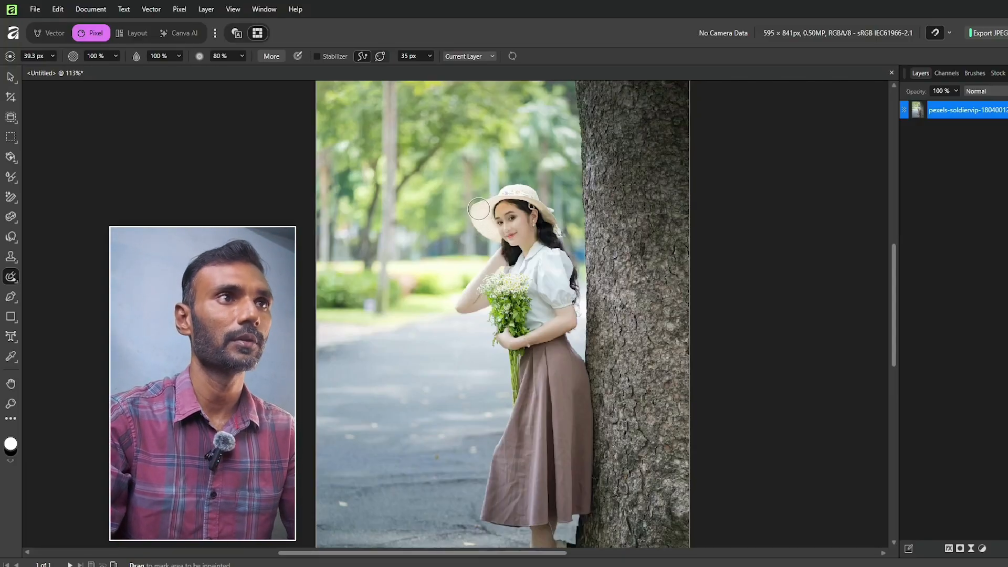
{"action": "key", "text": "bracketleft"}
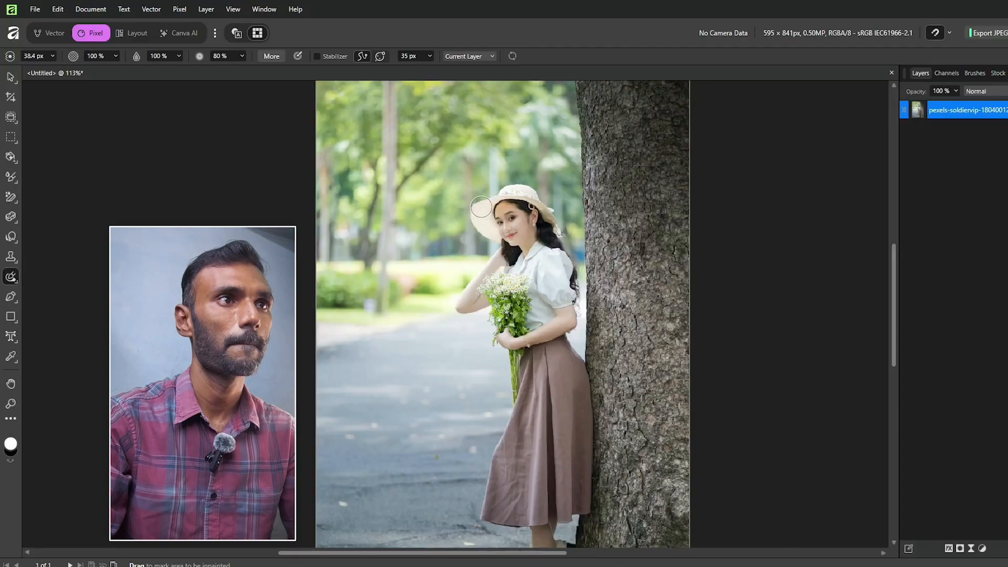
{"action": "left_click_drag", "start_coordinate": [482, 207], "coordinate": [489, 238]}
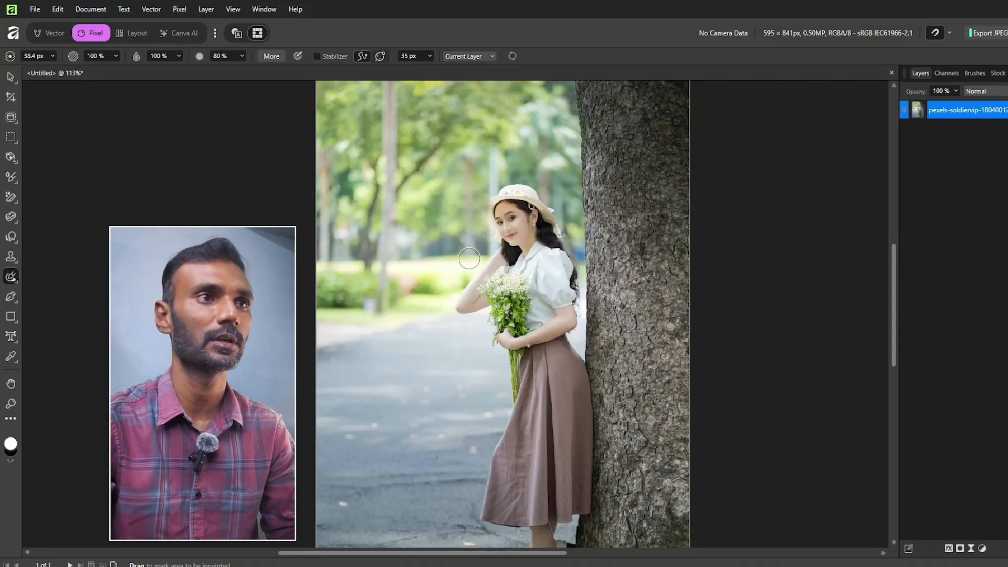
{"action": "mouse_move", "coordinate": [512, 299]}
{"action": "left_mouse_down"}
{"action": "mouse_move", "coordinate": [500, 284]}
{"action": "mouse_move", "coordinate": [491, 295]}
{"action": "mouse_move", "coordinate": [515, 298]}
{"action": "mouse_move", "coordinate": [497, 309]}
{"action": "left_mouse_up"}
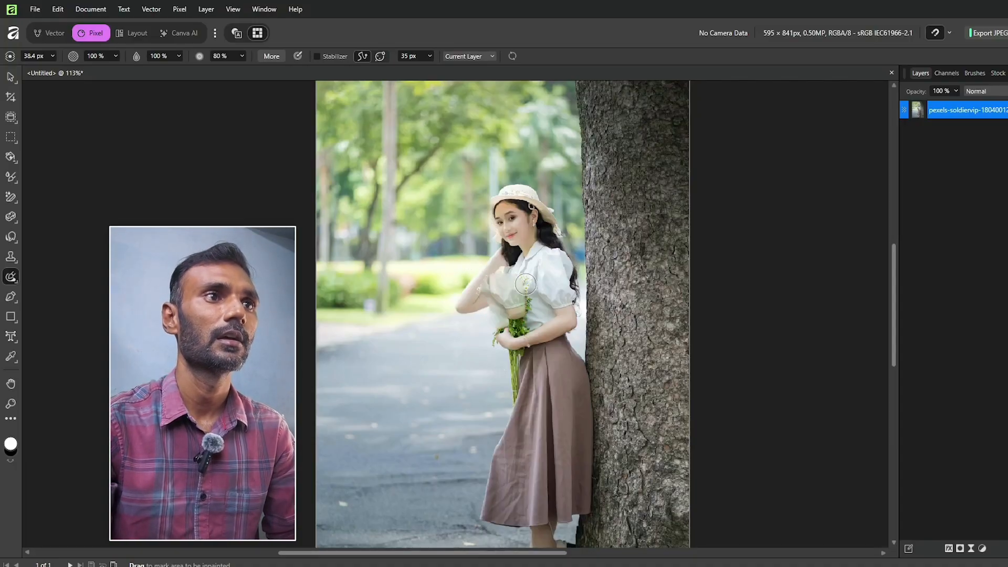
Undo the flower inpainting, try inpainting the left side of the skirt and the adjacent road, and undo those strokes
{"action": "key", "text": "ctrl+z"}
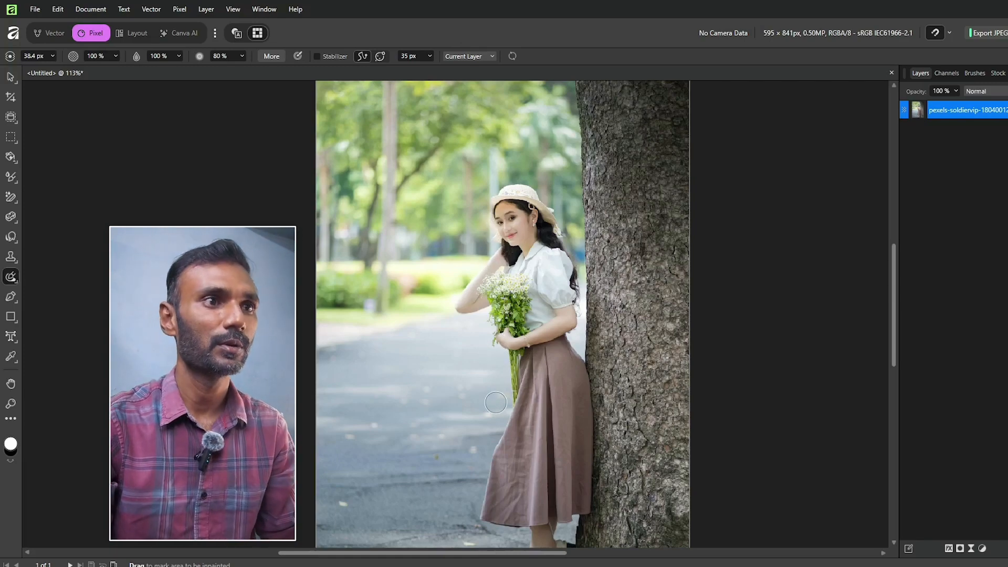
{"action": "mouse_move", "coordinate": [494, 407]}
{"action": "left_mouse_down"}
{"action": "mouse_move", "coordinate": [486, 525]}
{"action": "mouse_move", "coordinate": [516, 500]}
{"action": "mouse_move", "coordinate": [502, 410]}
{"action": "mouse_move", "coordinate": [496, 518]}
{"action": "mouse_move", "coordinate": [471, 508]}
{"action": "left_mouse_up"}
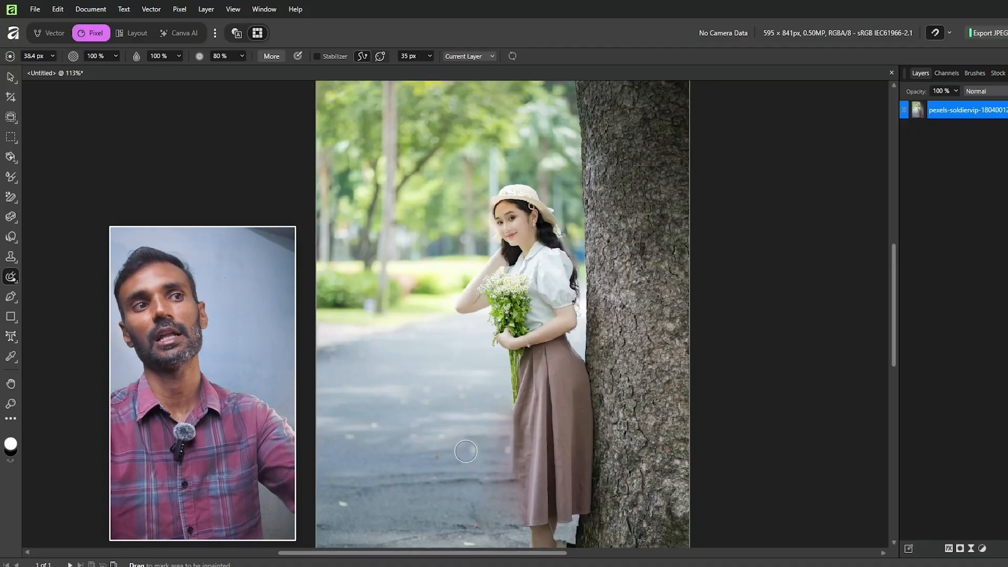
{"action": "mouse_move", "coordinate": [491, 425]}
{"action": "left_mouse_down"}
{"action": "mouse_move", "coordinate": [491, 517]}
{"action": "mouse_move", "coordinate": [491, 436]}
{"action": "mouse_move", "coordinate": [504, 546]}
{"action": "left_mouse_up"}
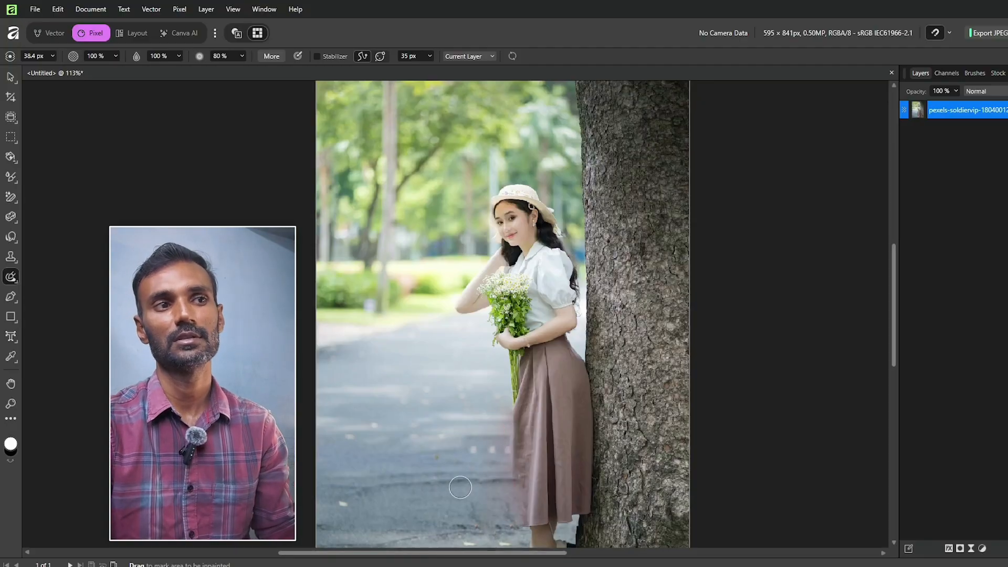
{"action": "left_click_drag", "start_coordinate": [461, 485], "coordinate": [483, 528]}
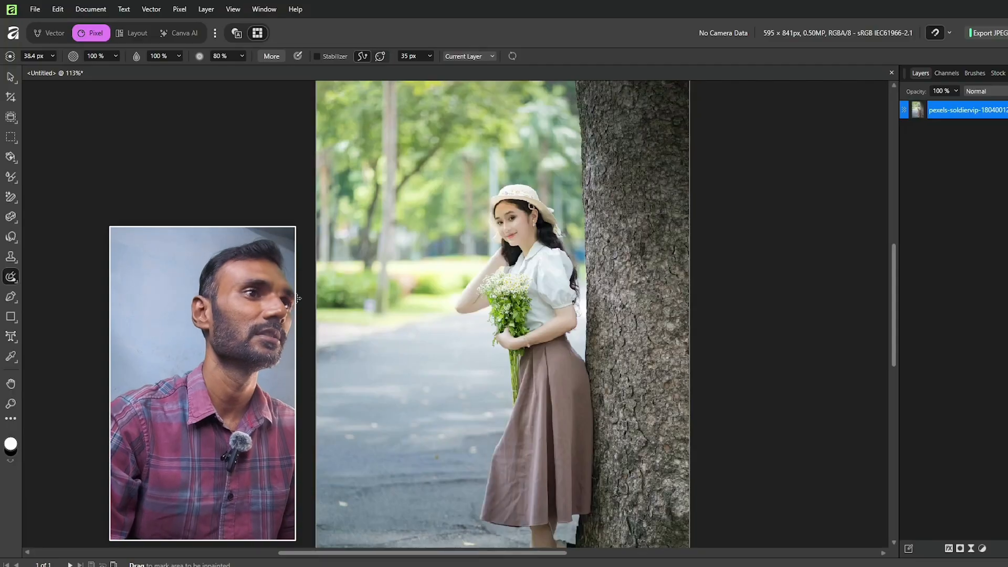
Activate the Healing Brush Tool, sample a source in the photo, and reduce the brush width to 53.5 px
{"action": "left_click", "coordinate": [12, 277]}
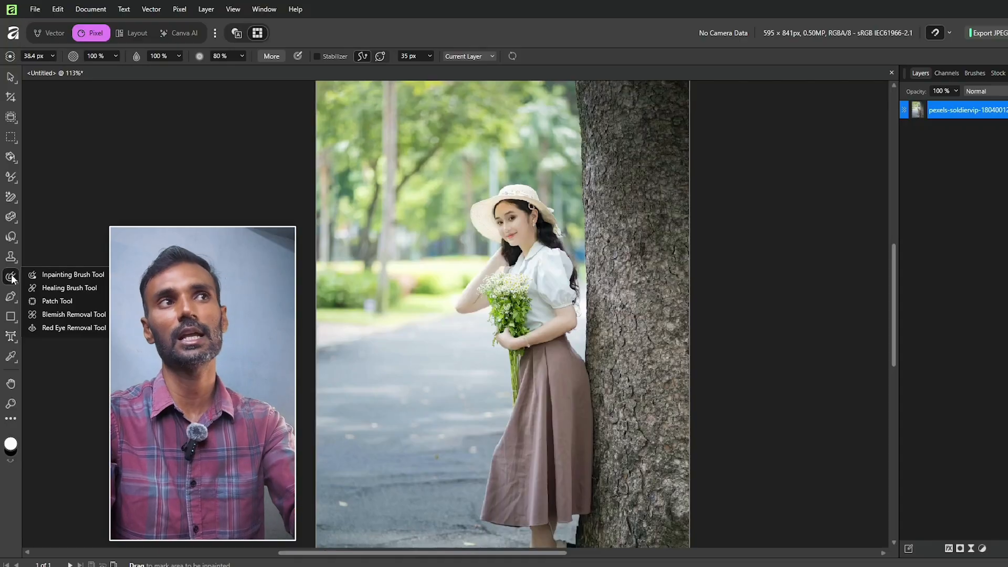
{"action": "left_click", "coordinate": [58, 289]}
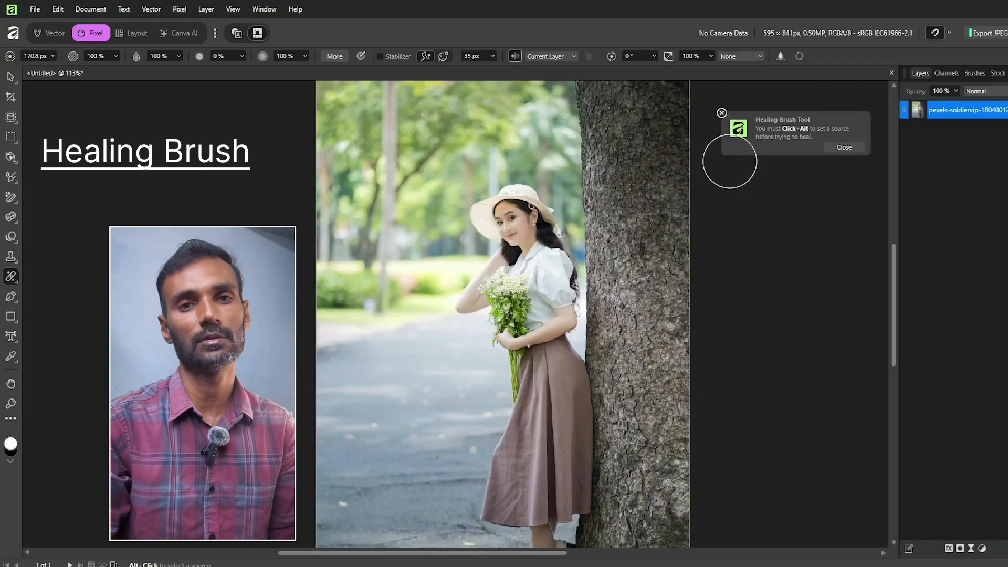
{"action": "left_click", "coordinate": [552, 181], "text": "alt"}
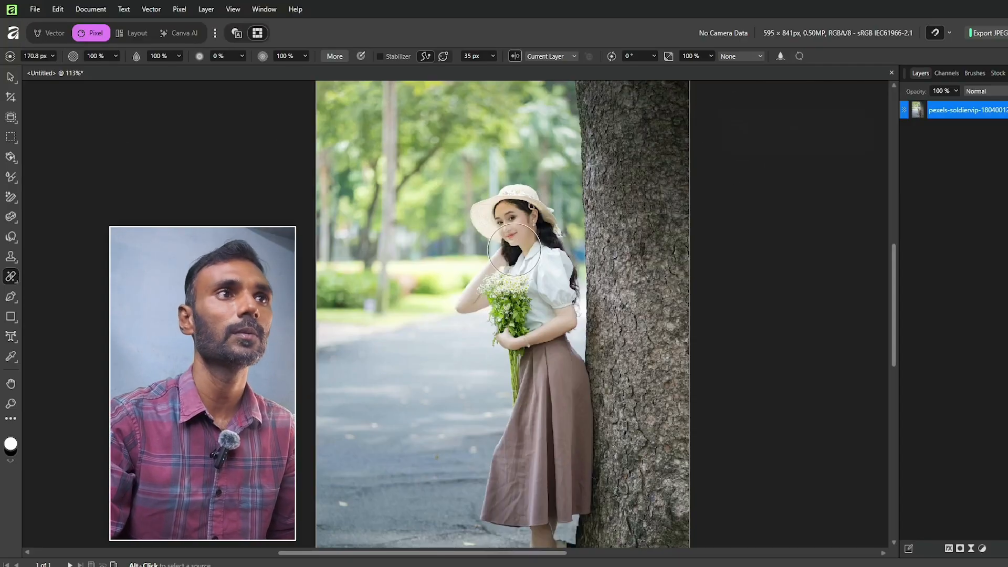
{"action": "scroll", "coordinate": [414, 367], "scroll_direction": "up", "scroll_amount": 3}
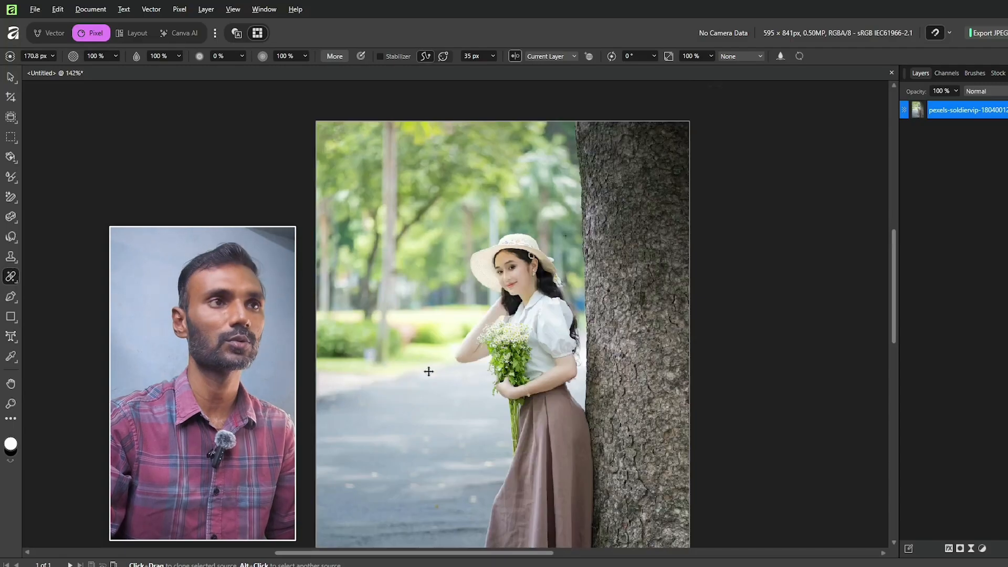
{"action": "scroll", "coordinate": [428, 371], "scroll_direction": "up", "scroll_amount": 3}
{"action": "key", "text": "bracketleft"}
{"action": "key", "text": "bracketleft"}
{"action": "key", "text": "bracketleft"}
{"action": "key", "text": "bracketleft"}
{"action": "key", "text": "bracketleft"}
{"action": "key", "text": "bracketleft"}
{"action": "key", "text": "bracketleft"}
{"action": "key", "text": "bracketleft"}
{"action": "key", "text": "bracketleft"}
{"action": "key", "text": "bracketleft"}
{"action": "key", "text": "bracketleft"}
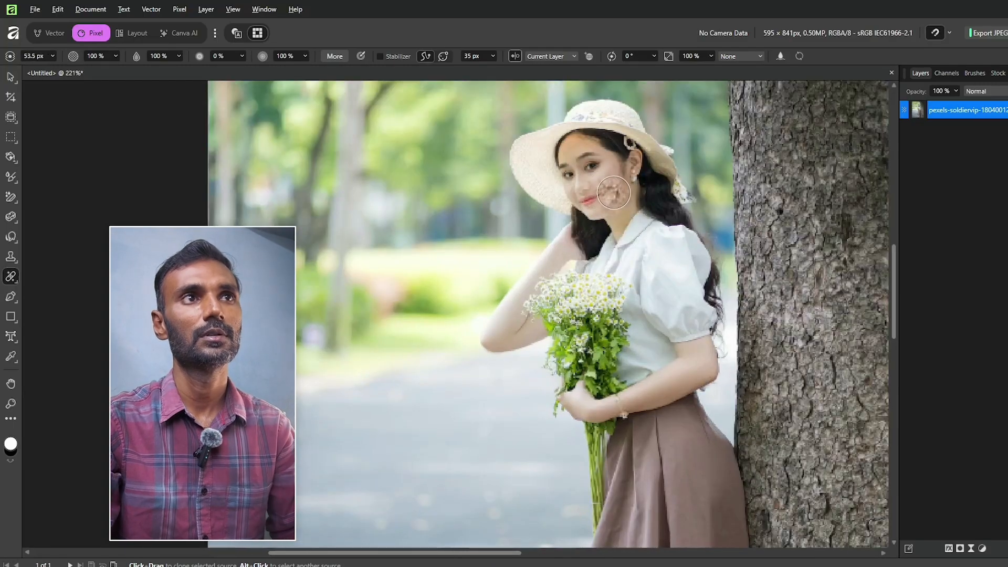
Try healing the woman's face with the sampled texture, and undo the stroke
{"action": "scroll", "coordinate": [613, 193], "scroll_direction": "down", "scroll_amount": 4}
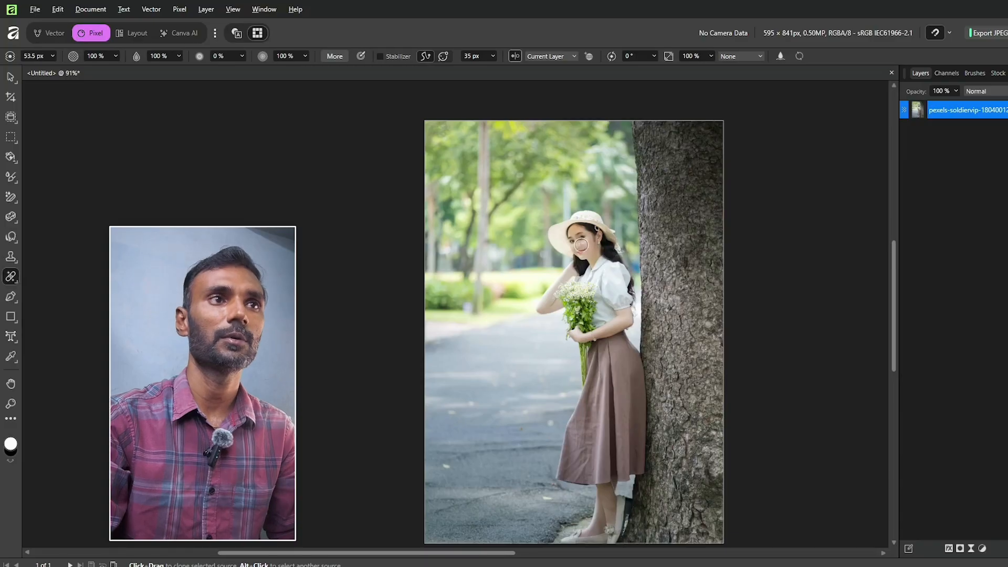
{"action": "mouse_move", "coordinate": [580, 244]}
{"action": "left_mouse_down"}
{"action": "mouse_move", "coordinate": [584, 252]}
{"action": "mouse_move", "coordinate": [580, 244]}
{"action": "left_mouse_up"}
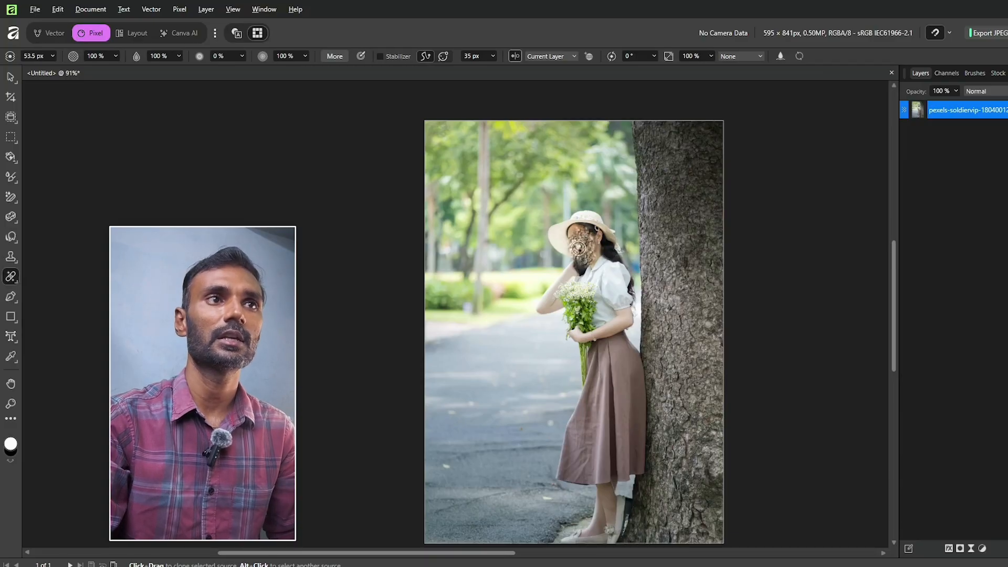
{"action": "key", "text": "ctrl+z"}
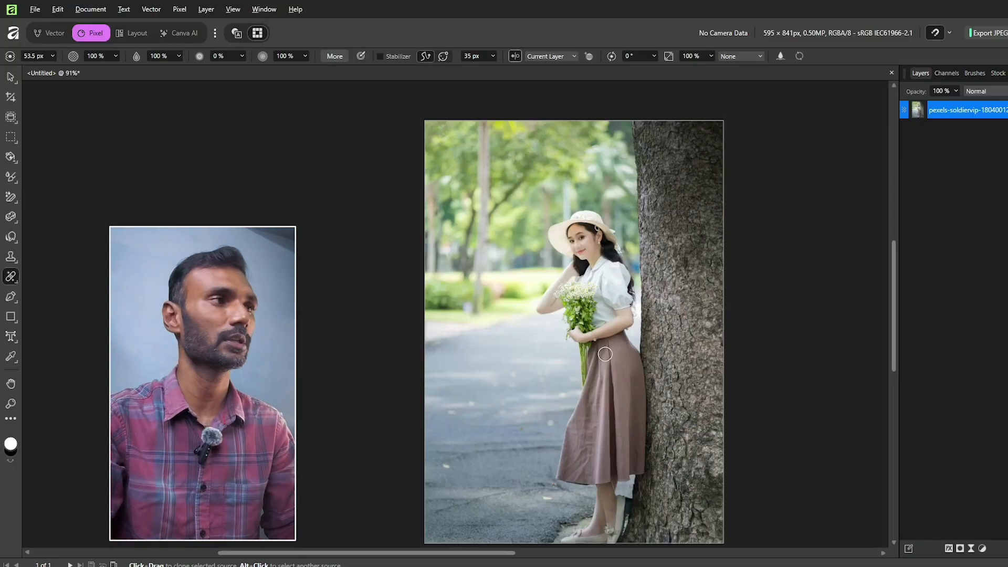
With the Patch Tool, outline an oval area over the road and grass beside the woman and use her head as the source
{"action": "left_click", "coordinate": [15, 277]}
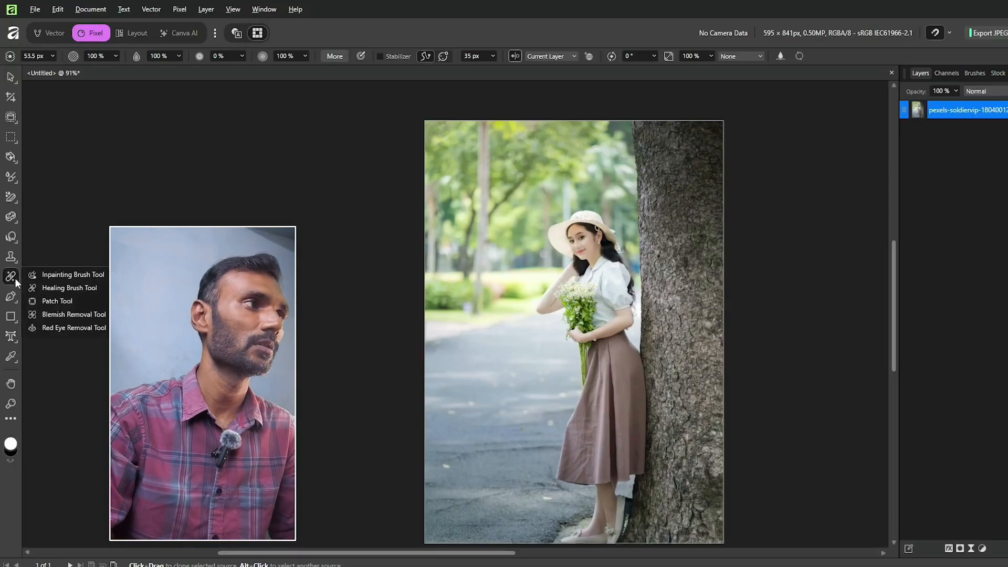
{"action": "left_click", "coordinate": [49, 301]}
{"action": "scroll", "coordinate": [487, 348], "scroll_direction": "up", "scroll_amount": 2}
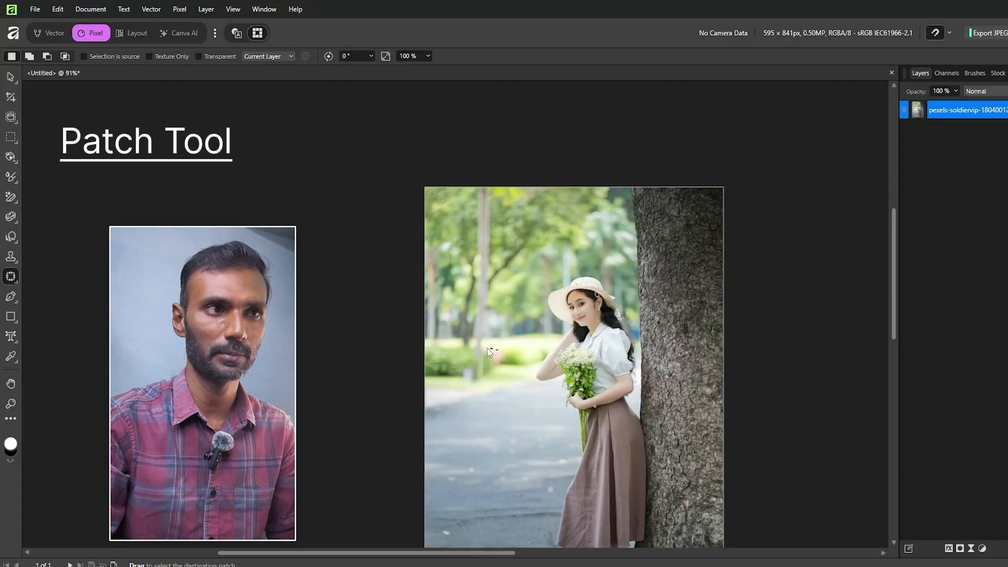
{"action": "mouse_move", "coordinate": [495, 459]}
{"action": "left_mouse_down"}
{"action": "mouse_move", "coordinate": [523, 455]}
{"action": "mouse_move", "coordinate": [529, 383]}
{"action": "mouse_move", "coordinate": [496, 347]}
{"action": "left_mouse_up"}
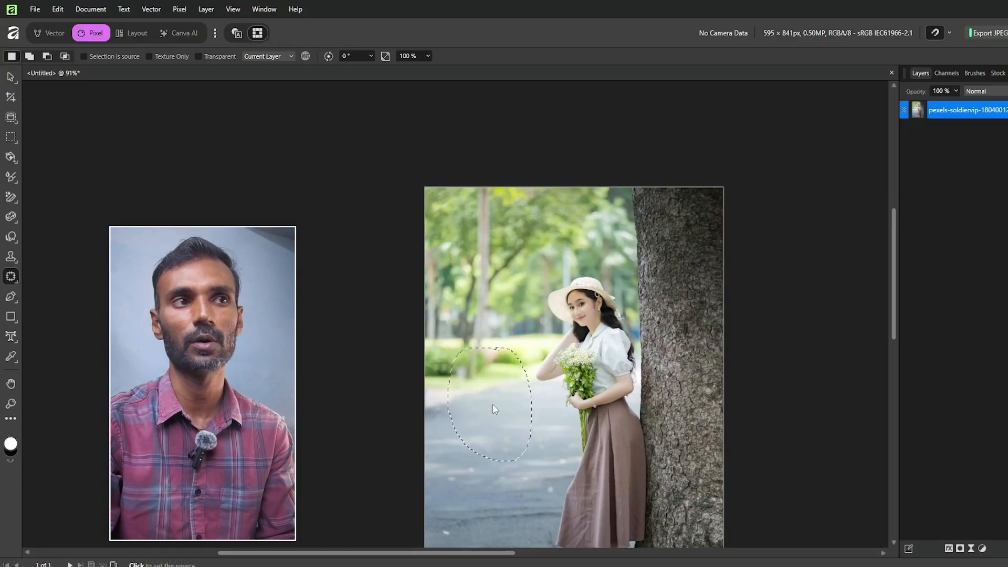
{"action": "left_click", "coordinate": [585, 310]}
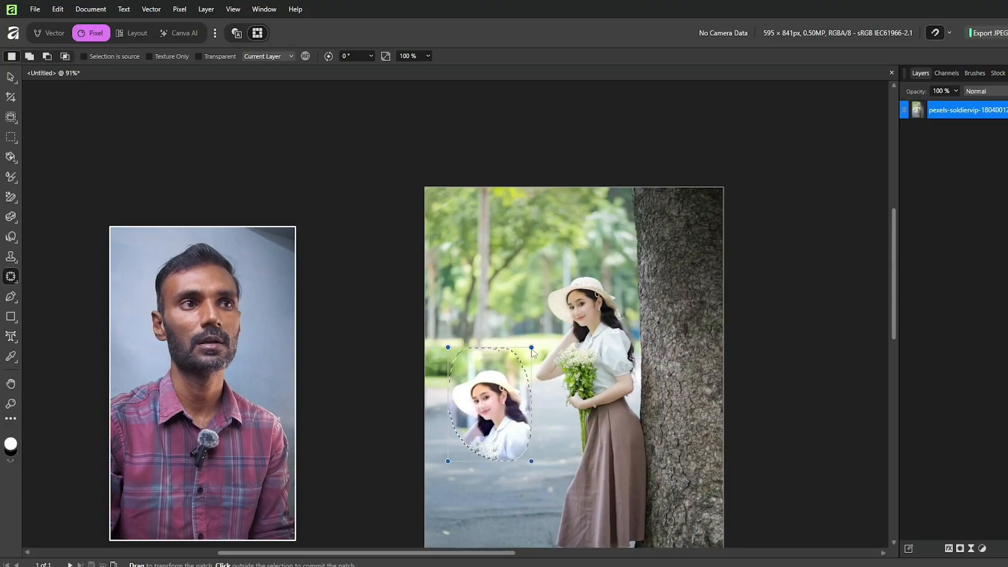
Rotate the patch to 323.6° at 110% scale and commit it
{"action": "left_click_drag", "start_coordinate": [532, 347], "coordinate": [565, 385]}
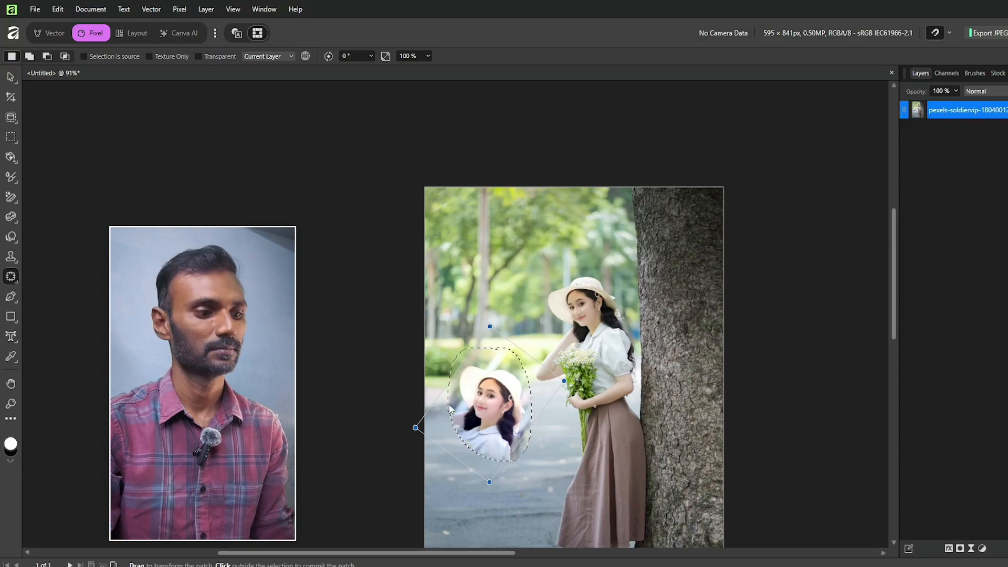
{"action": "key", "text": "v"}
{"action": "left_click", "coordinate": [389, 402]}
{"action": "left_click_drag", "start_coordinate": [567, 443], "coordinate": [544, 359]}
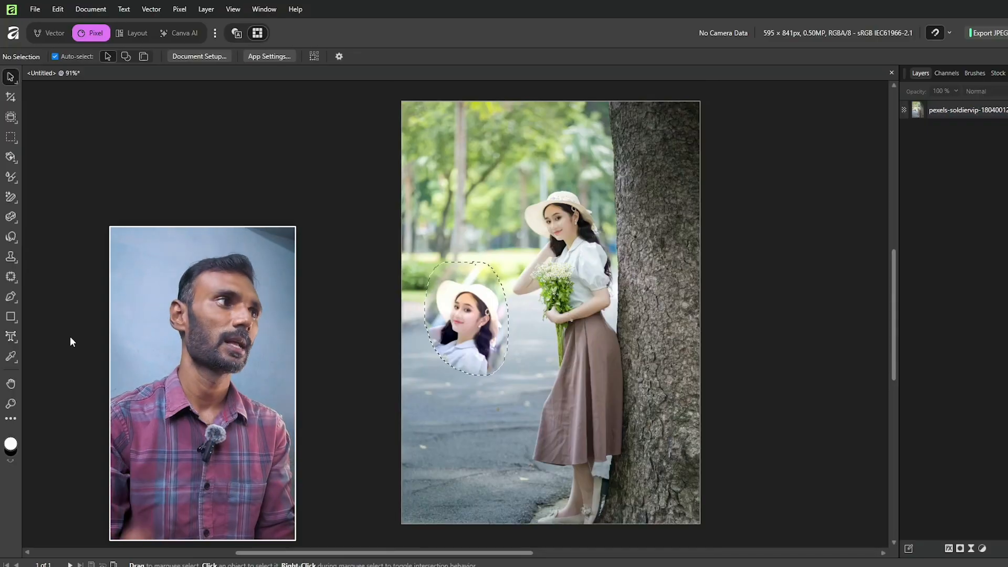
Clear the patch selection and activate the Blemish Removal Tool with a width of 8.4 px
{"action": "left_click", "coordinate": [12, 278]}
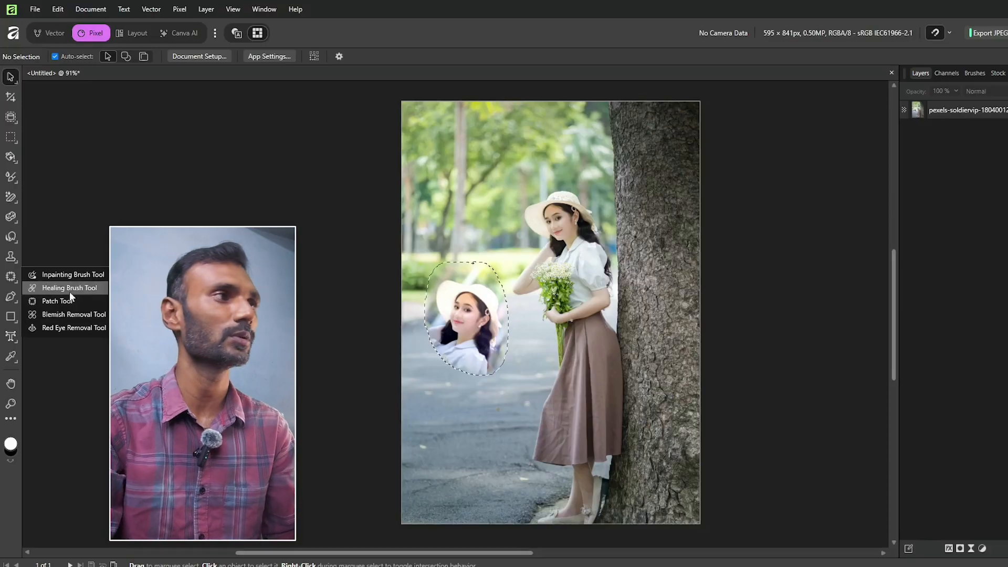
{"action": "left_click", "coordinate": [409, 328]}
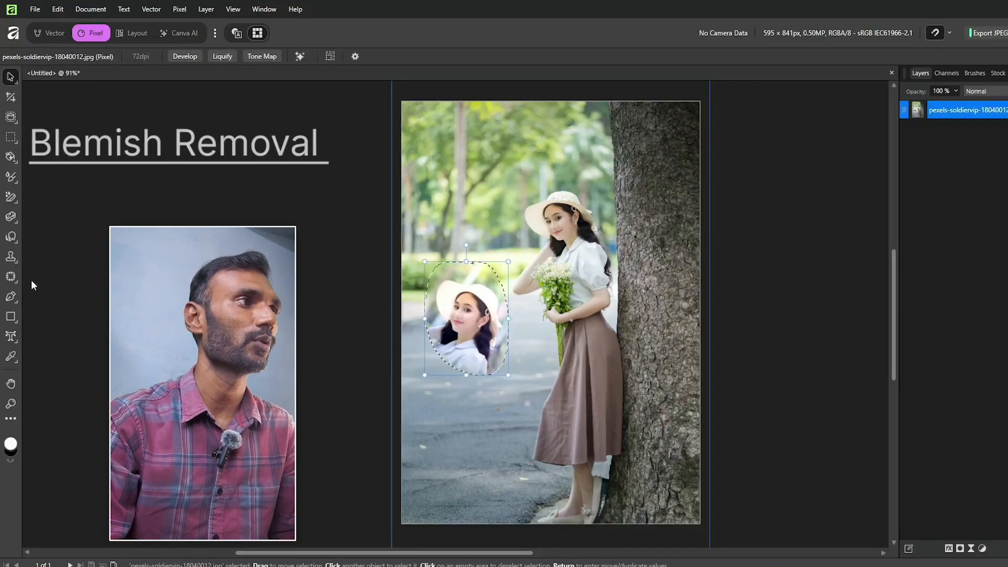
{"action": "left_click", "coordinate": [11, 276]}
{"action": "left_click", "coordinate": [10, 276]}
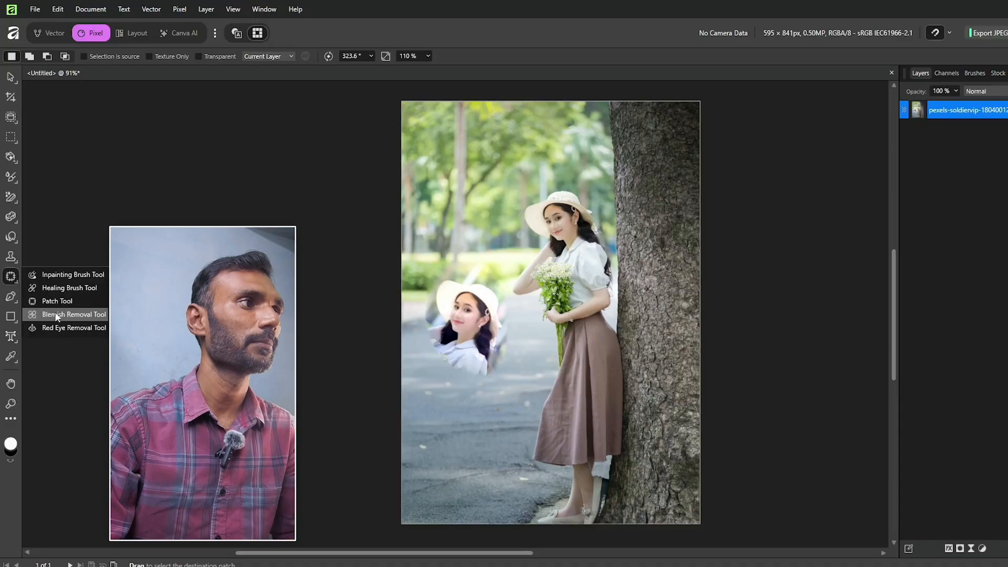
{"action": "left_click", "coordinate": [55, 314]}
{"action": "scroll", "coordinate": [546, 242], "scroll_direction": "up", "scroll_amount": 2}
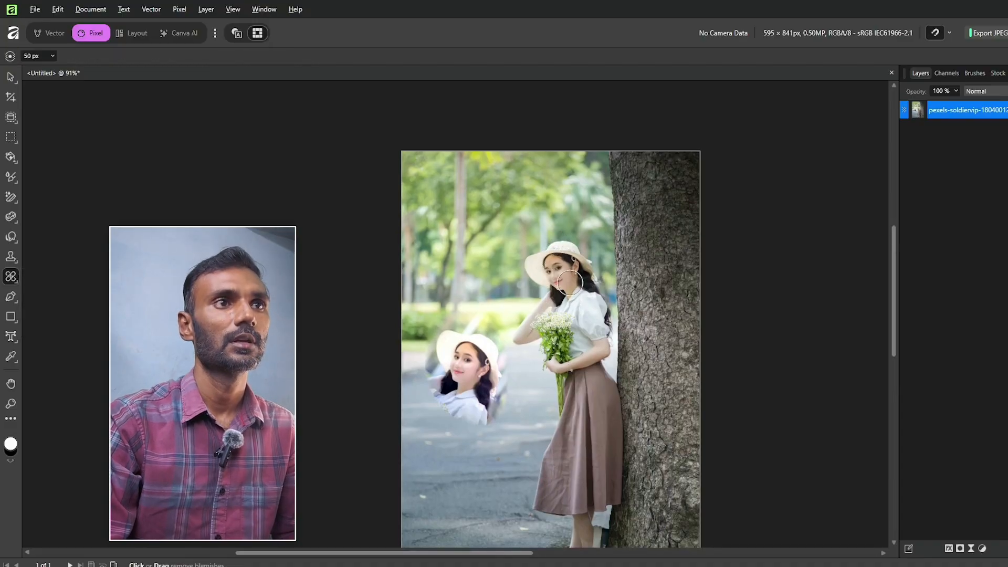
{"action": "scroll", "coordinate": [570, 283], "scroll_direction": "up", "scroll_amount": 3}
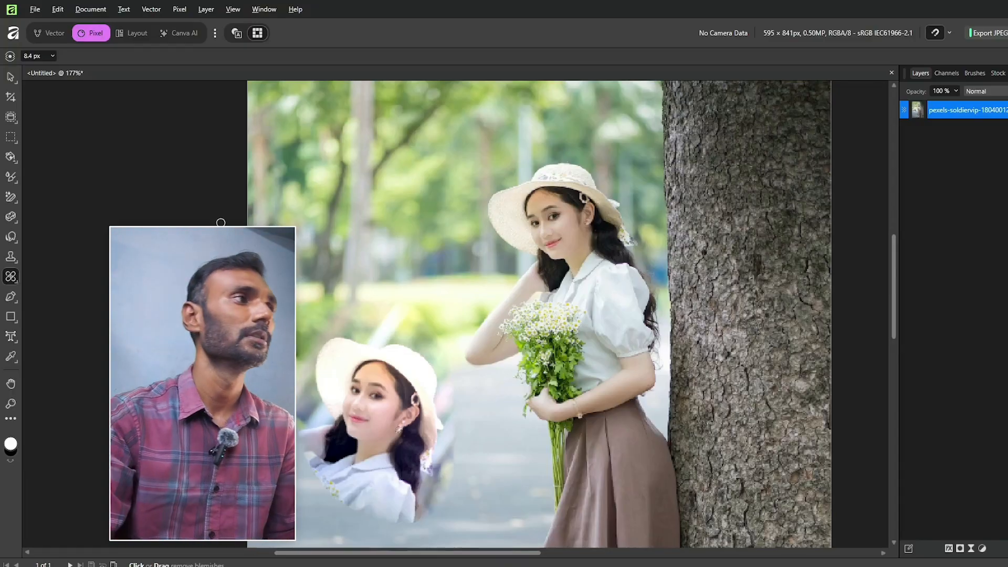
{"action": "left_click", "coordinate": [11, 277]}
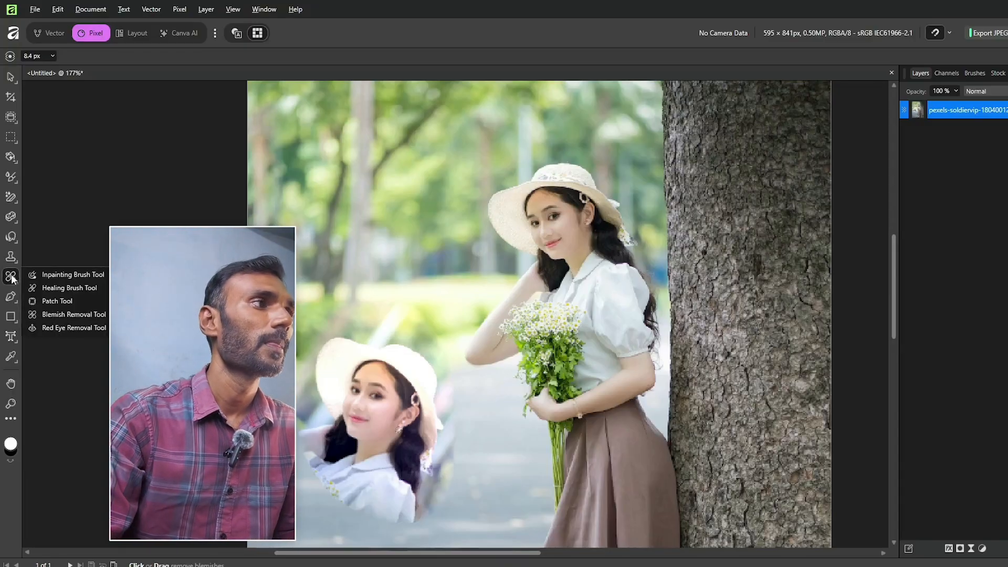
{"action": "left_click", "coordinate": [67, 314]}
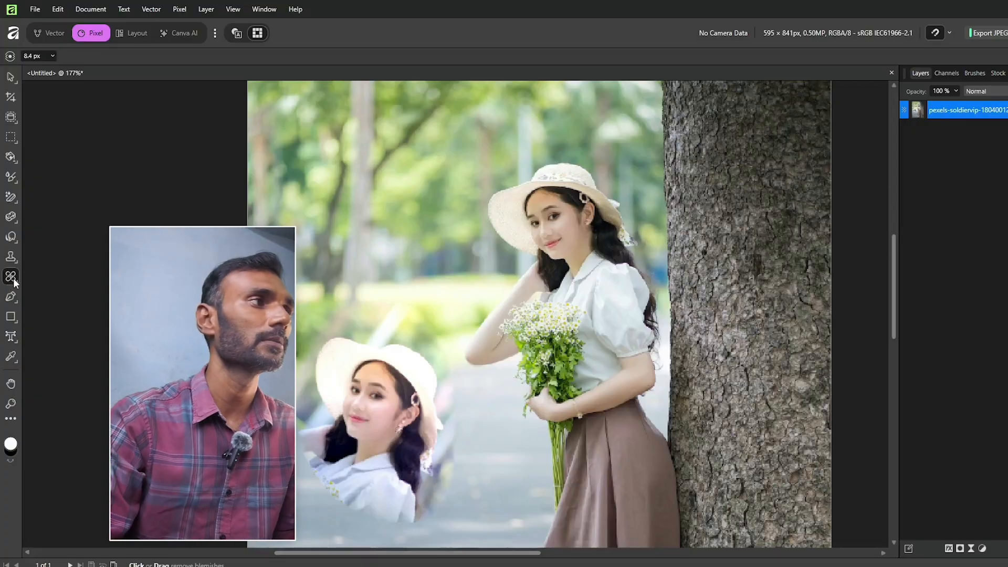
{"action": "left_click", "coordinate": [15, 283]}
{"action": "left_click", "coordinate": [64, 315]}
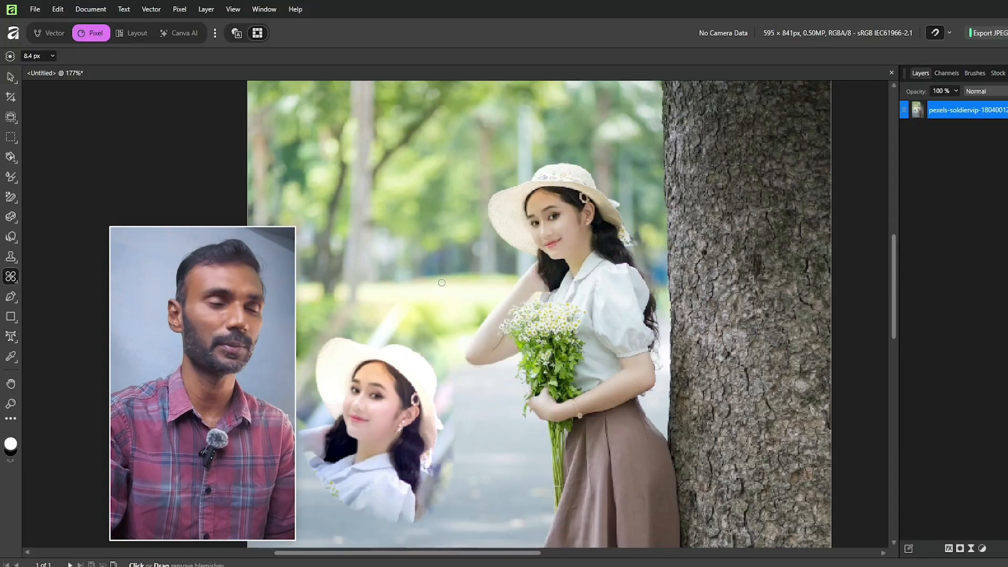
Switch to the Red Eye Removal Tool and back to the Move Tool
{"action": "left_click", "coordinate": [14, 274]}
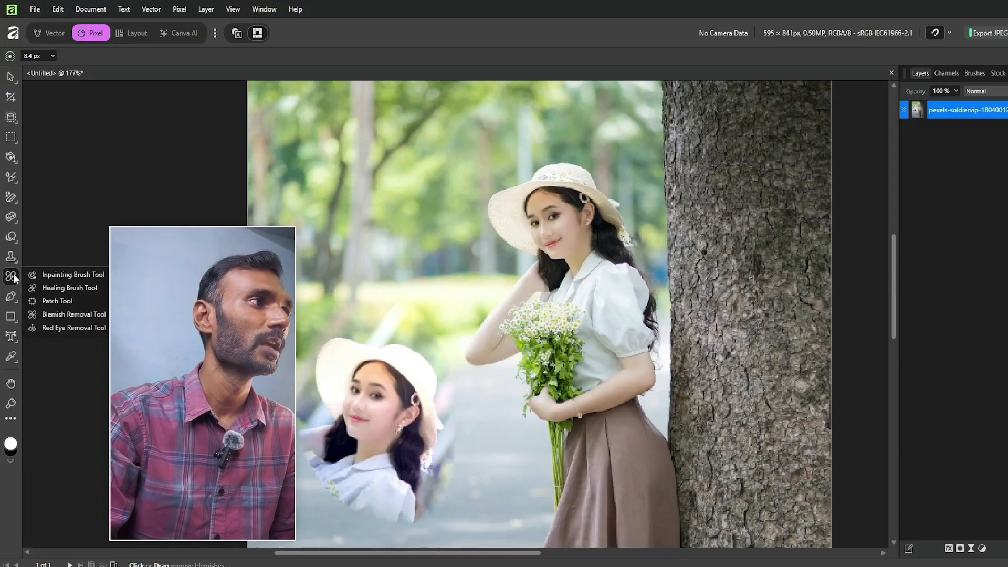
{"action": "left_click", "coordinate": [64, 333]}
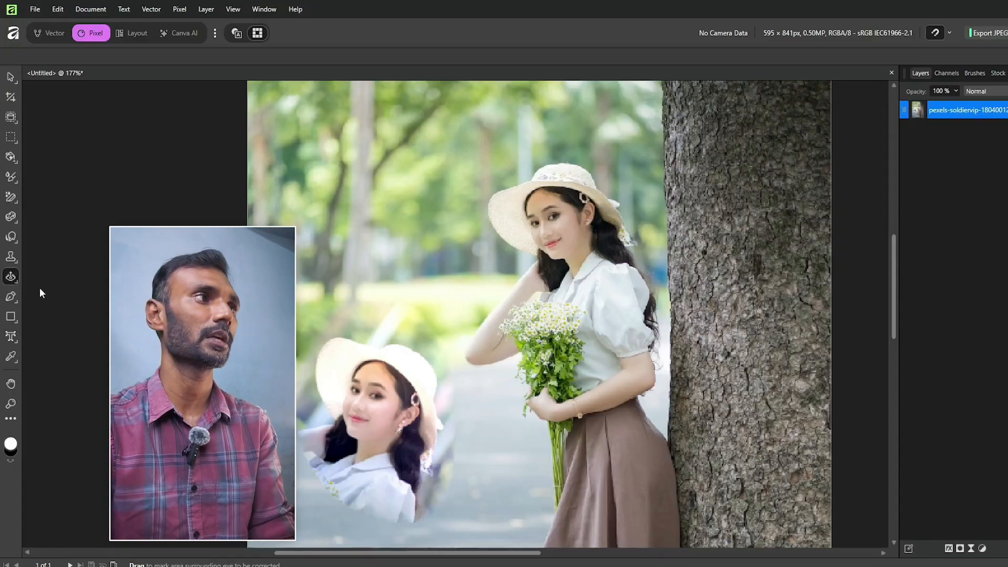
{"action": "left_click", "coordinate": [18, 277]}
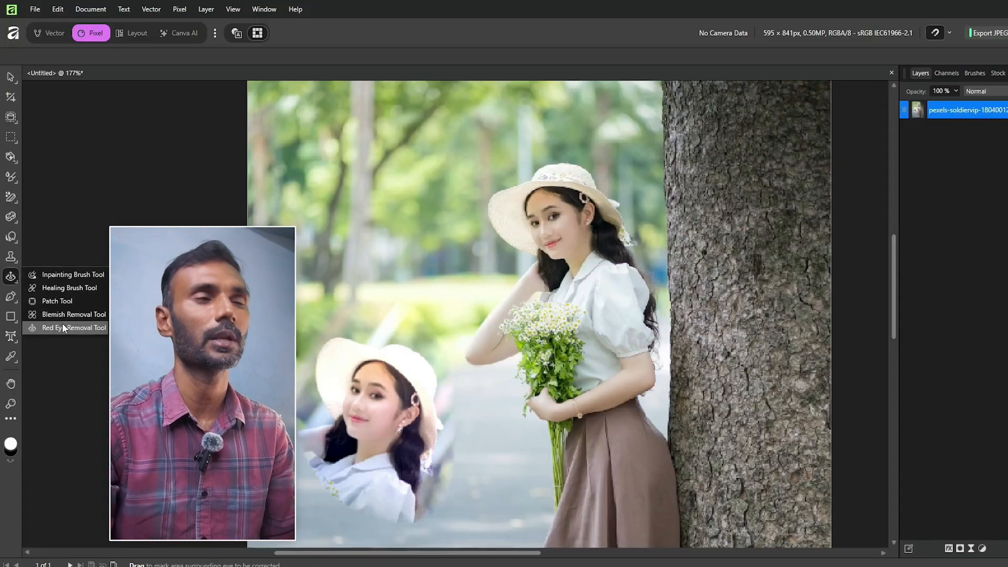
{"action": "left_click", "coordinate": [11, 78]}
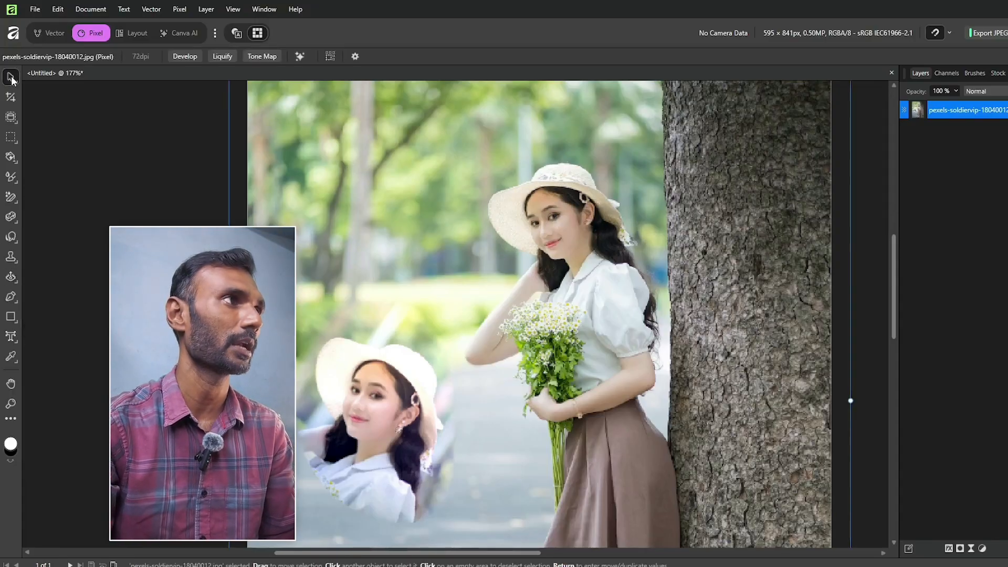
Draw a closed four-node curve with the Pen Tool over the blurred trees above the patched portrait, and delete it
{"action": "left_click", "coordinate": [13, 297]}
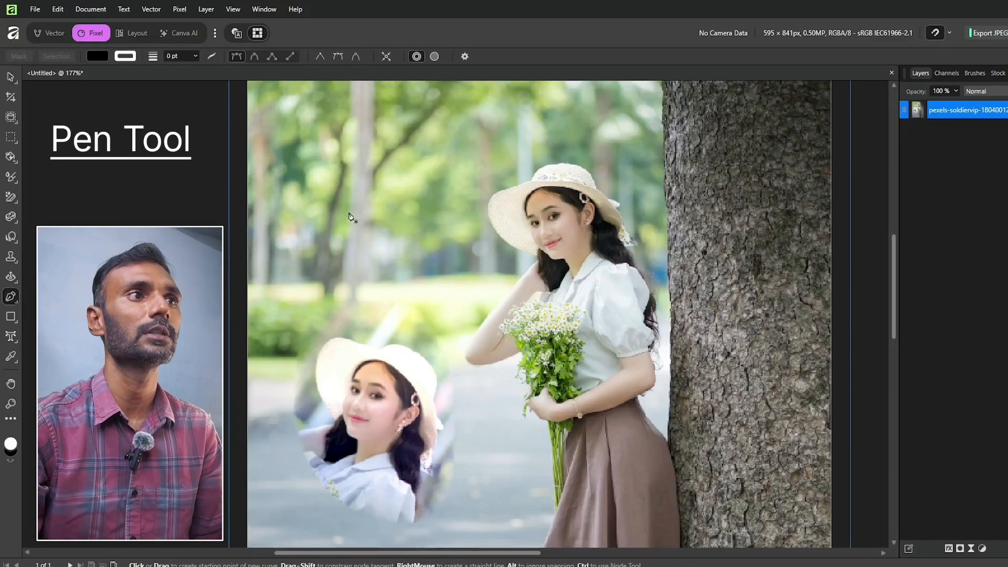
{"action": "left_click", "coordinate": [315, 176]}
{"action": "left_click_drag", "start_coordinate": [336, 286], "coordinate": [449, 304]}
{"action": "left_click_drag", "start_coordinate": [433, 221], "coordinate": [429, 196]}
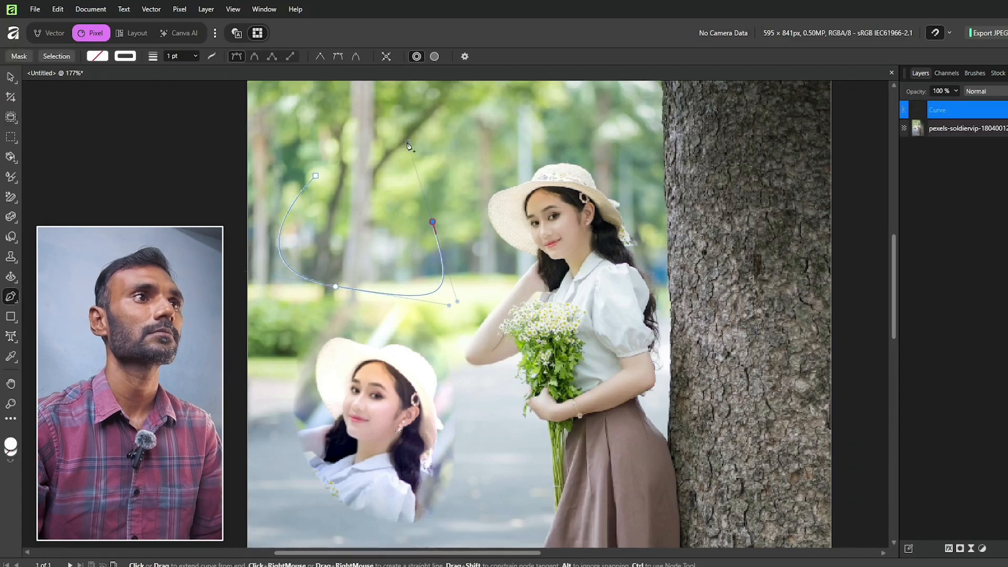
{"action": "left_click_drag", "start_coordinate": [366, 185], "coordinate": [349, 206]}
{"action": "key", "text": "ctrl+z"}
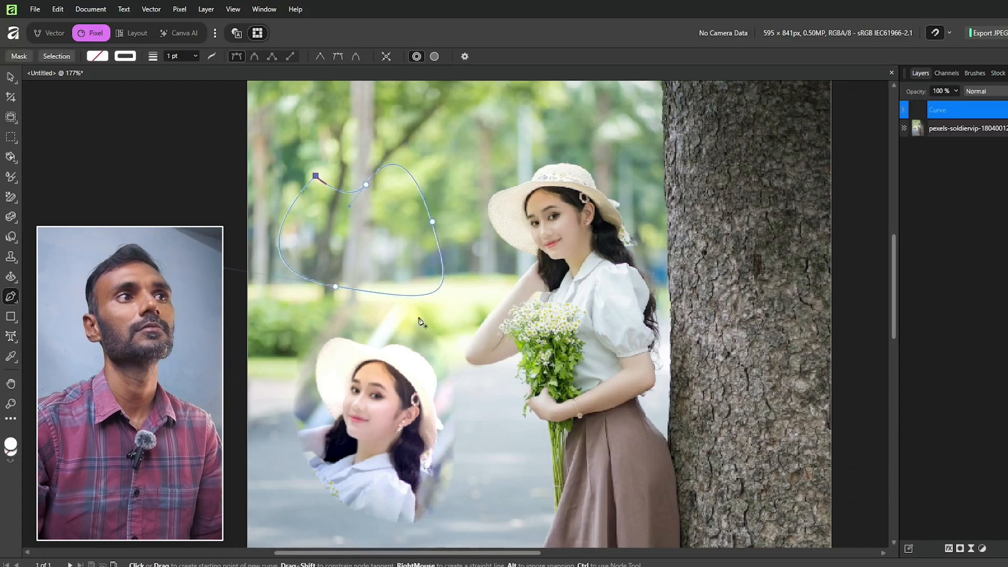
{"action": "key", "text": "Delete"}
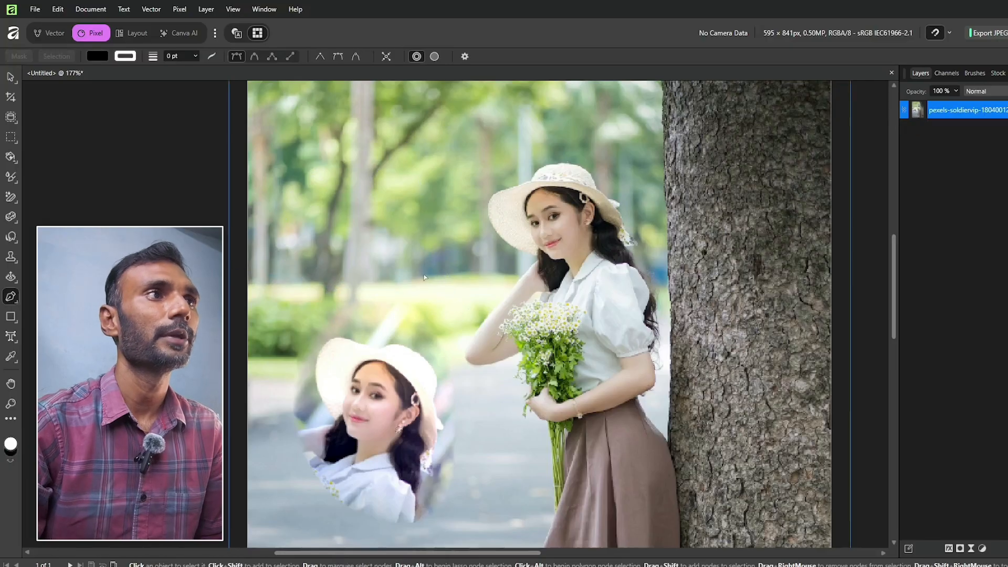
Draw an open polyline of straight Pen Tool segments from the blurred trees down to the path and up to the standing woman's hat
{"action": "left_click", "coordinate": [311, 162]}
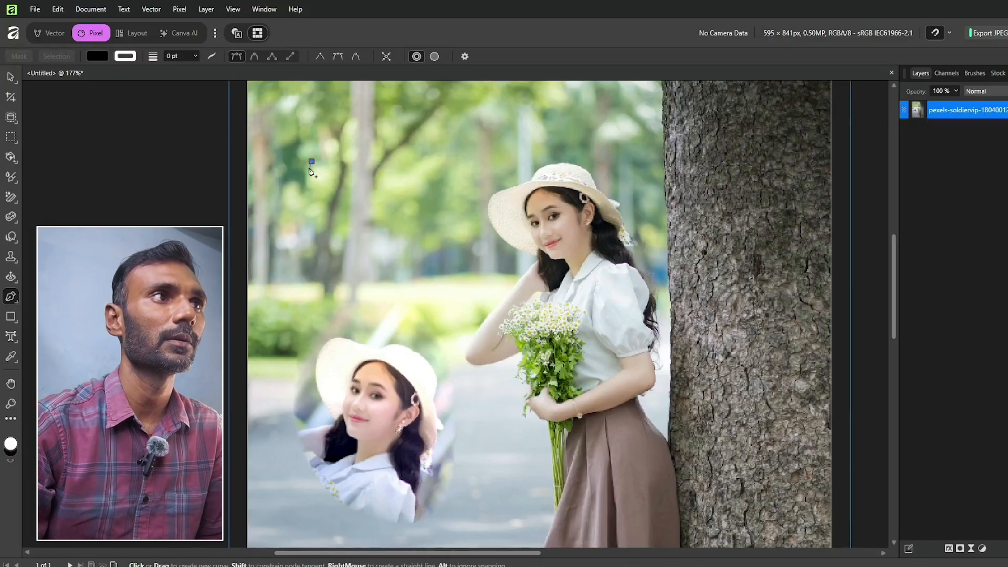
{"action": "left_click", "coordinate": [424, 306]}
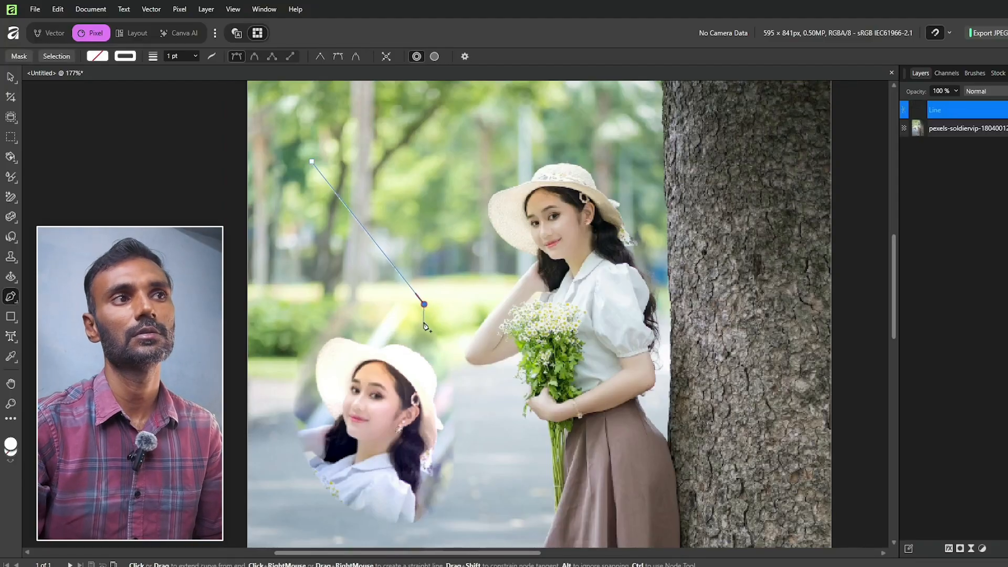
{"action": "left_click", "coordinate": [460, 431]}
{"action": "left_click", "coordinate": [535, 427]}
{"action": "left_click", "coordinate": [489, 329]}
{"action": "left_click", "coordinate": [512, 232]}
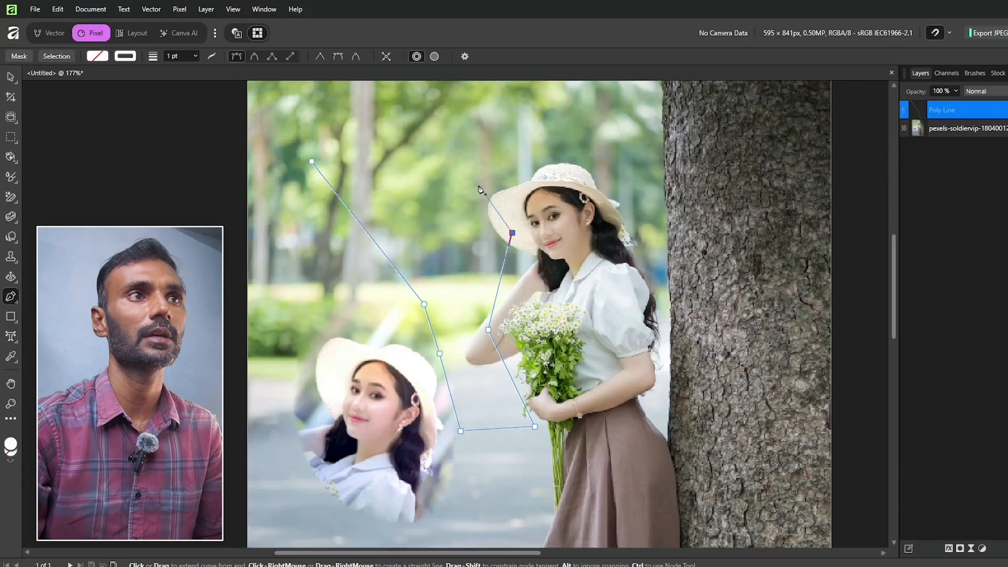
Undo the whole straight-segment polyline
{"action": "key", "text": "ctrl+z"}
{"action": "key", "text": "ctrl+z"}
{"action": "key", "text": "ctrl+z"}
{"action": "key", "text": "ctrl+z"}
{"action": "key", "text": "ctrl+z"}
{"action": "key", "text": "ctrl+z"}
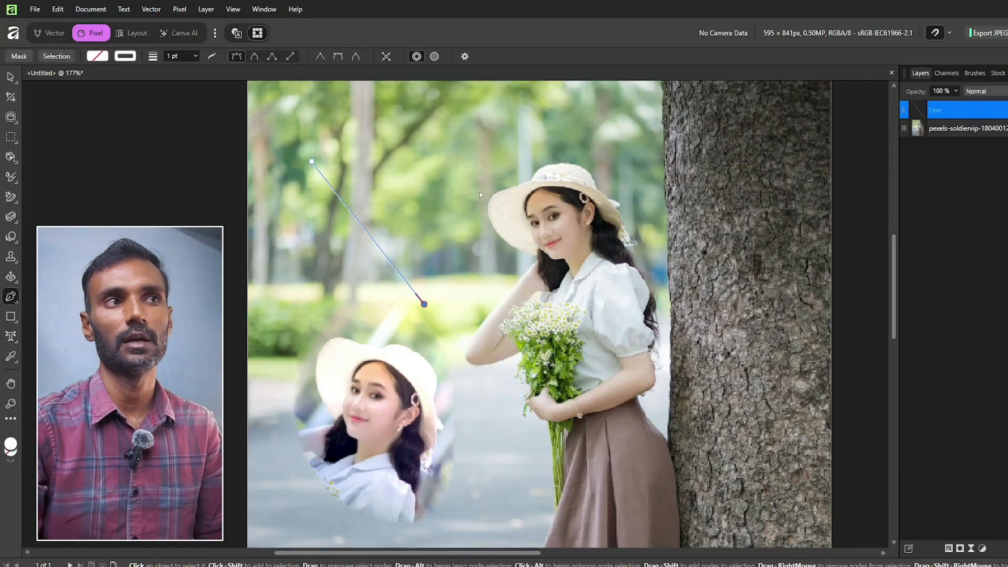
Draw a closed straight-sided Pen Tool outline around the standing woman's hat, raised arm and upper body
{"action": "left_click", "coordinate": [556, 162]}
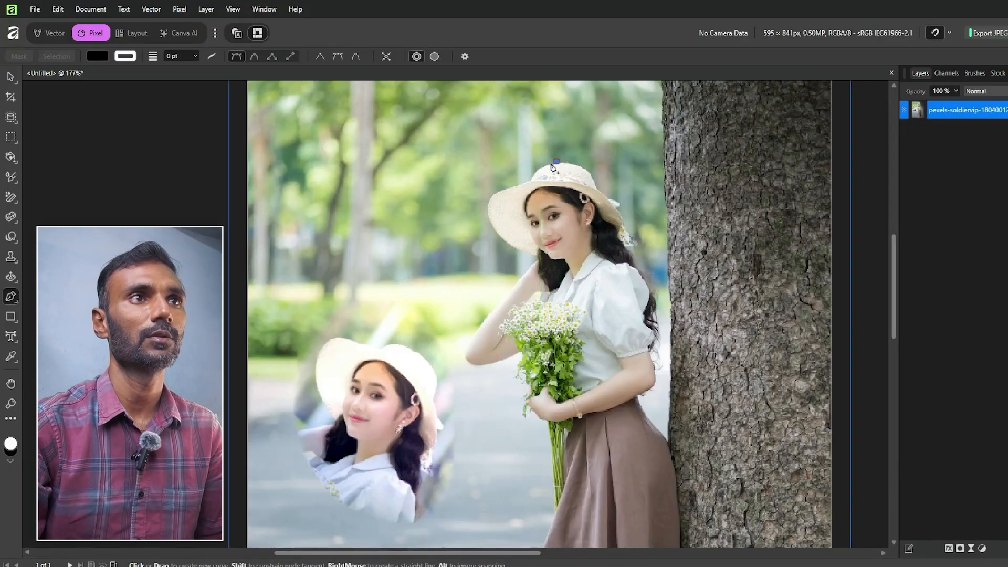
{"action": "left_click", "coordinate": [532, 183]}
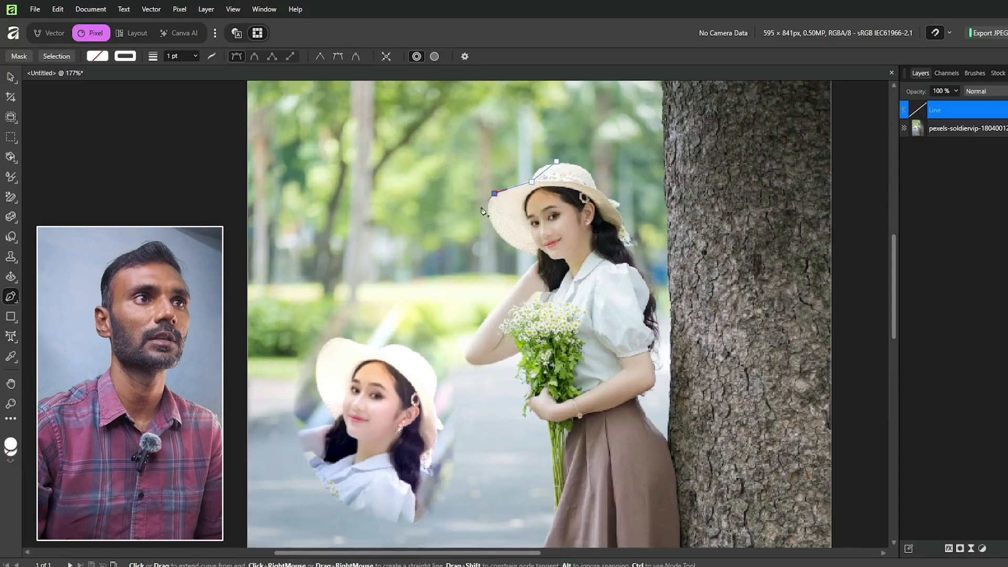
{"action": "left_click", "coordinate": [539, 254]}
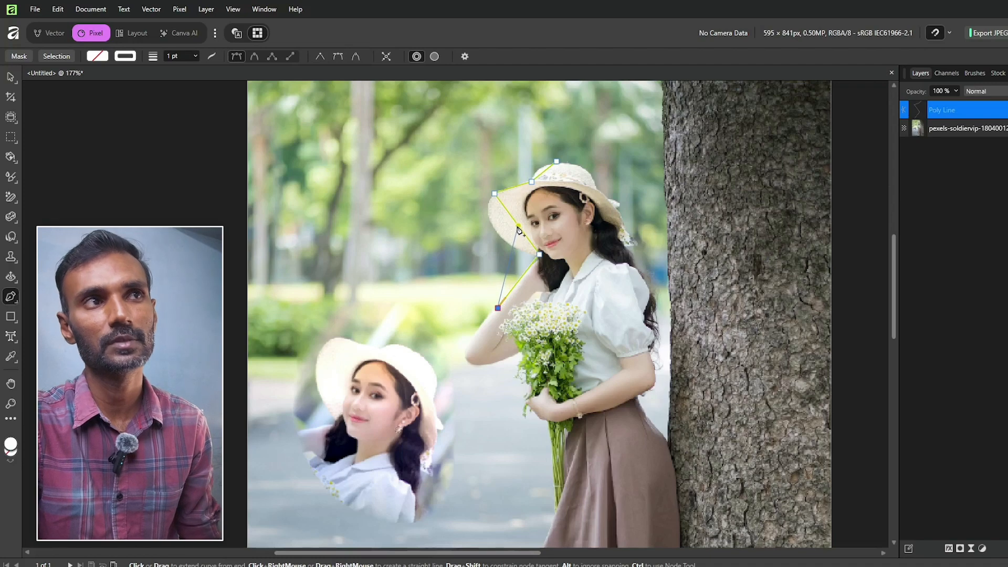
{"action": "left_click_drag", "start_coordinate": [519, 228], "coordinate": [528, 231]}
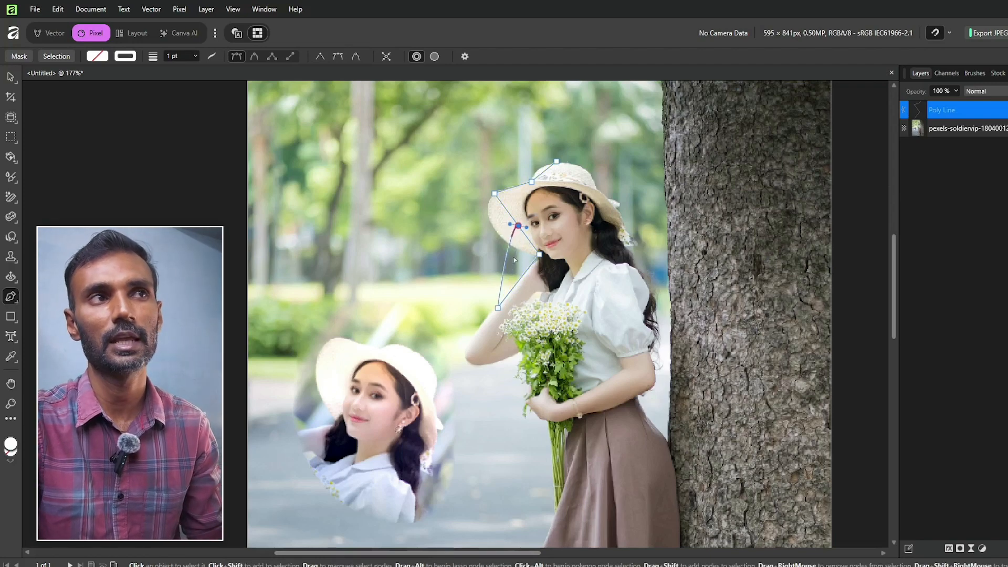
{"action": "key", "text": "ctrl+z"}
{"action": "left_click", "coordinate": [463, 353]}
{"action": "left_click", "coordinate": [677, 306]}
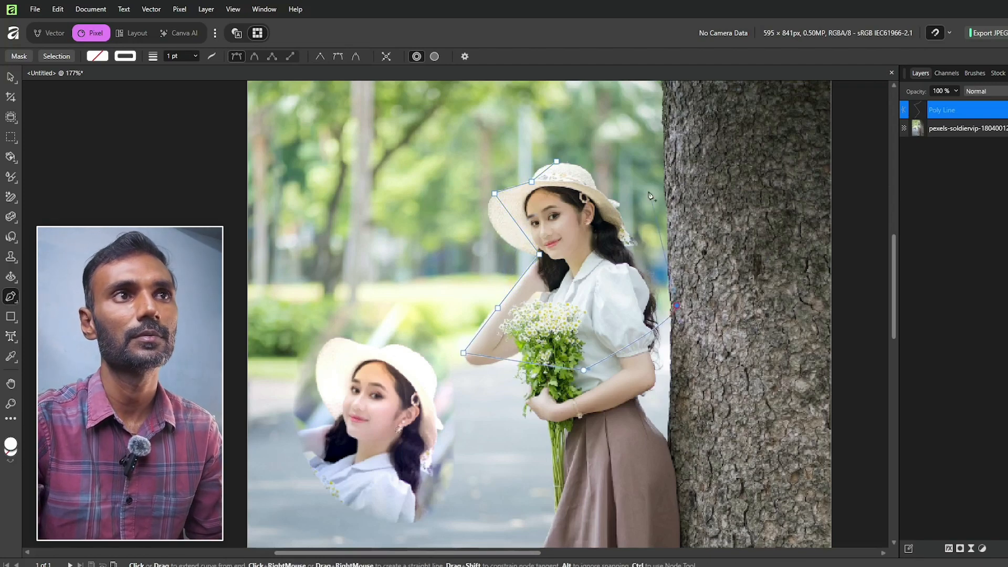
{"action": "left_click", "coordinate": [637, 174]}
{"action": "left_click", "coordinate": [557, 142]}
{"action": "left_click", "coordinate": [556, 161]}
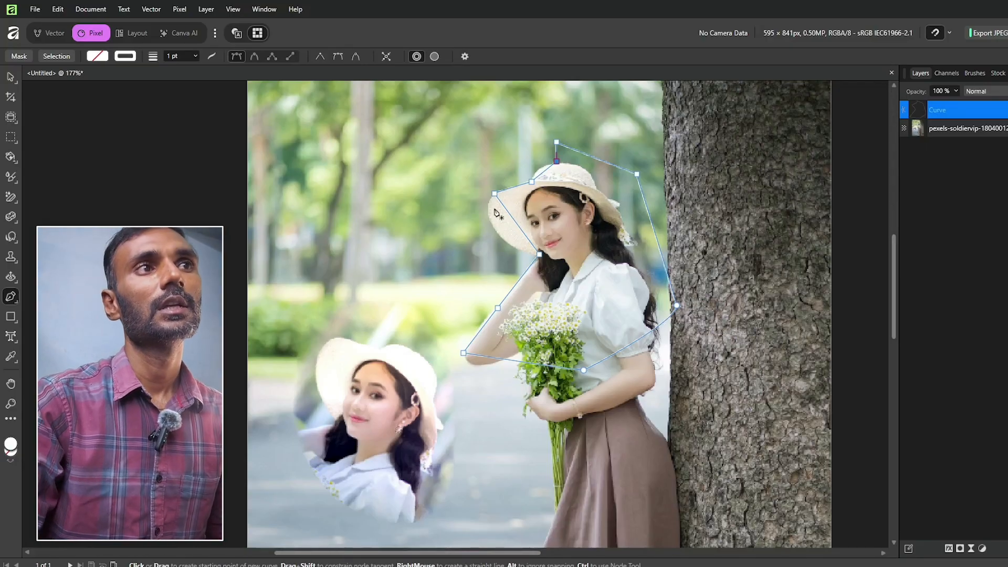
Try adding a node to the outline's segment across the hat brim, and undo it
{"action": "left_click", "coordinate": [517, 223]}
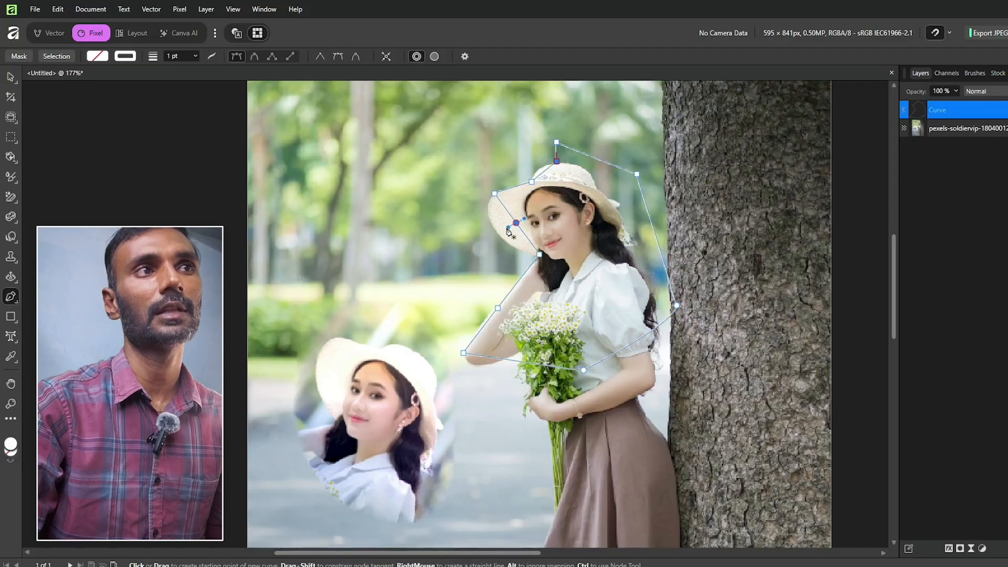
{"action": "key", "text": "ctrl+z"}
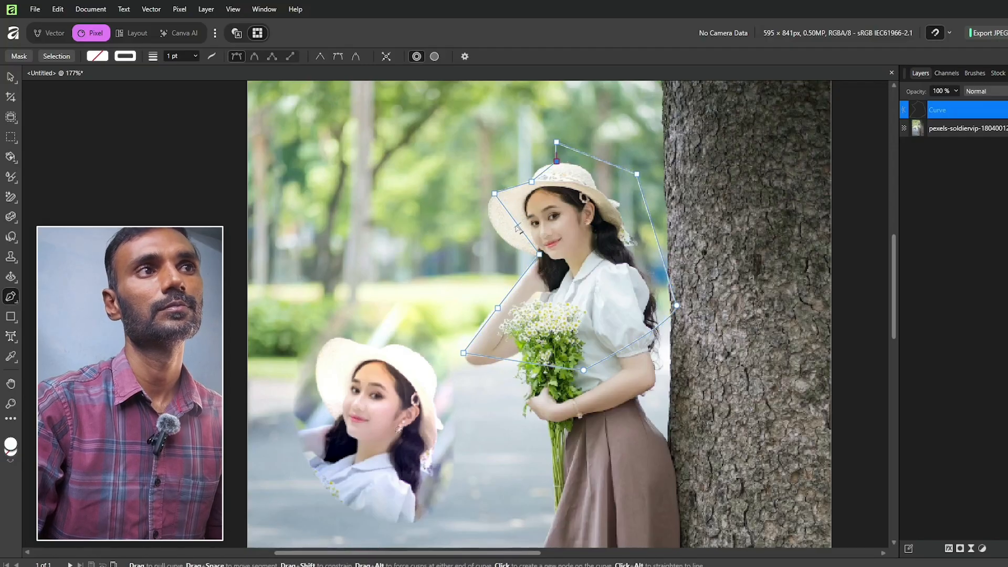
{"action": "key", "text": "ctrl+z"}
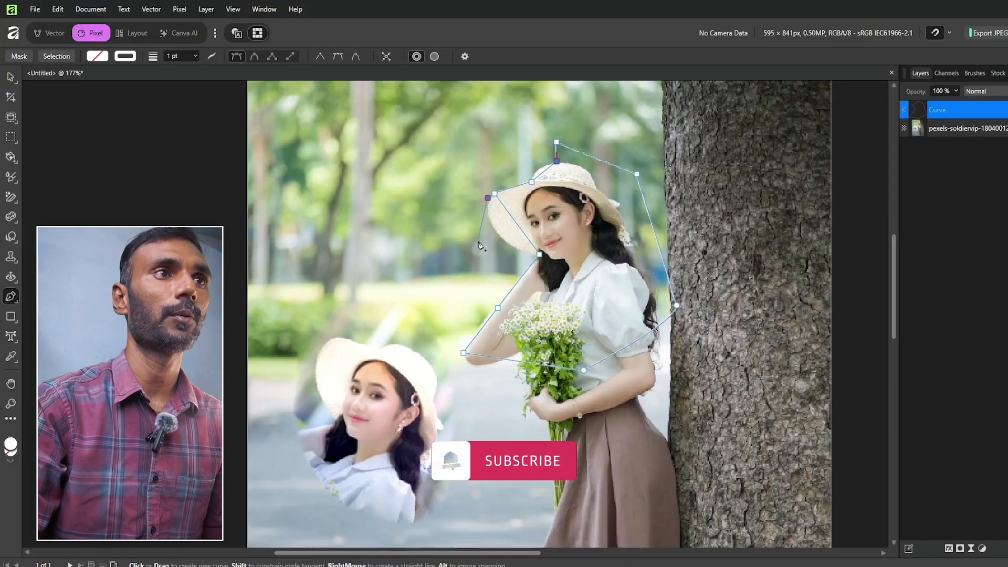
Trace the outer edge of the standing woman's hat brim with a separate curved path, undoing and redrawing it once
{"action": "left_click", "coordinate": [488, 198]}
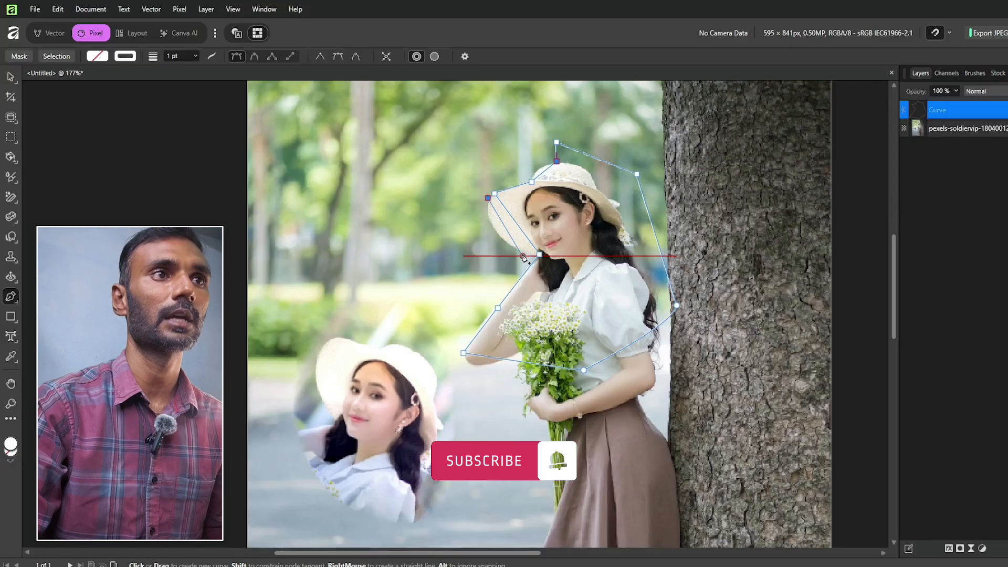
{"action": "left_click_drag", "start_coordinate": [524, 257], "coordinate": [577, 288]}
{"action": "left_click_drag", "start_coordinate": [548, 284], "coordinate": [541, 281]}
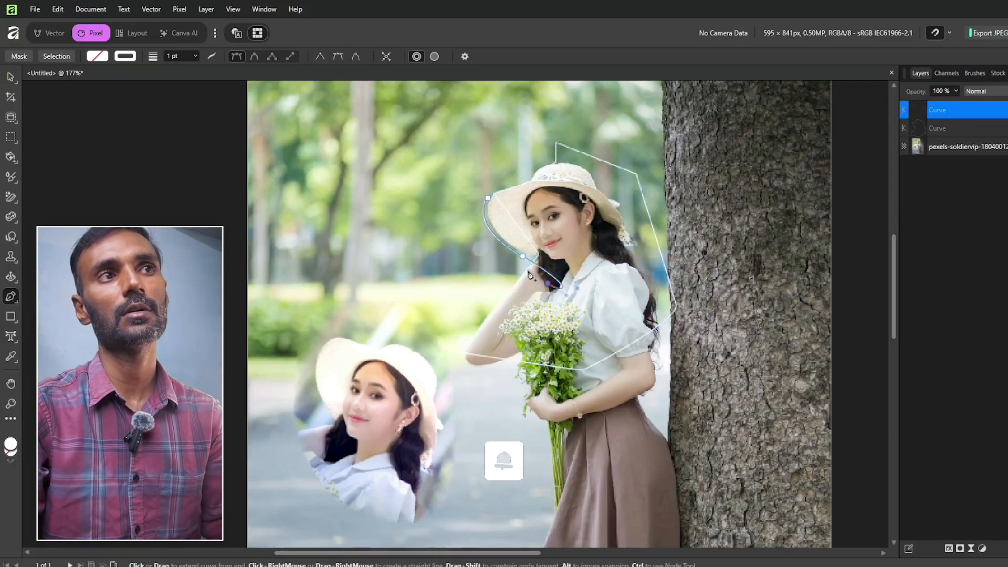
{"action": "key", "text": "ctrl+z"}
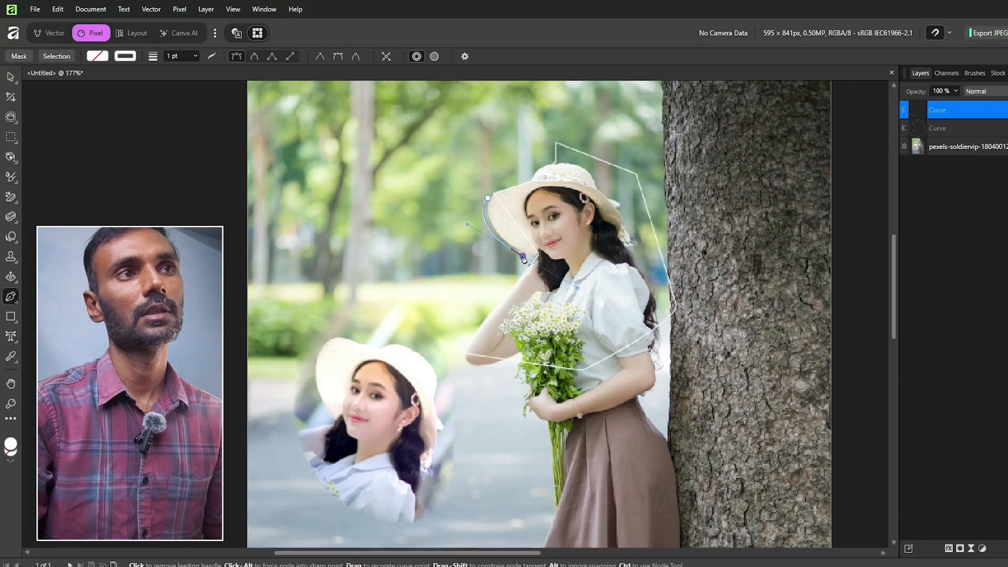
{"action": "key", "text": "ctrl+z"}
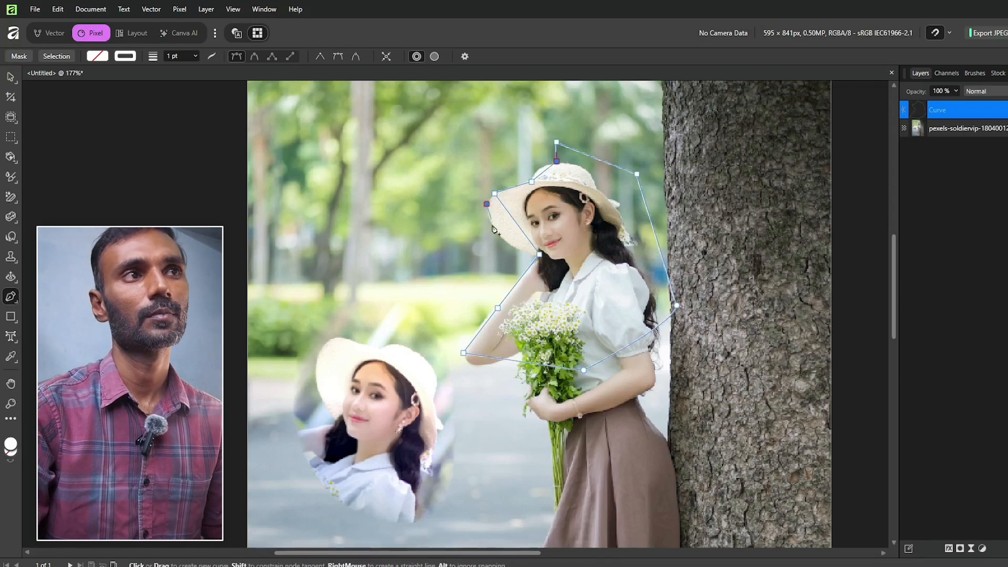
{"action": "left_click", "coordinate": [515, 248]}
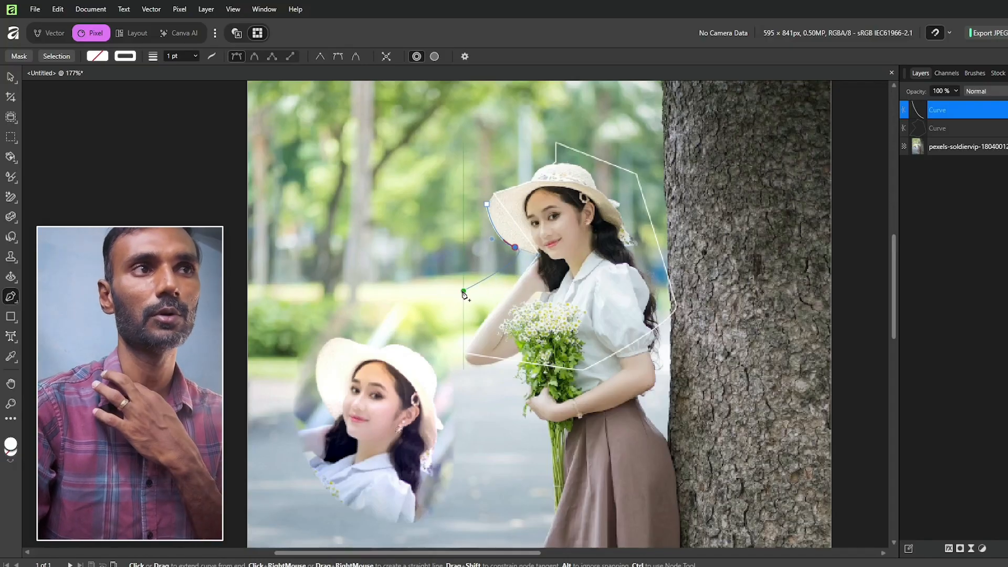
{"action": "left_click", "coordinate": [463, 291]}
Undo the brim curve together with the closed outline around the standing woman
{"action": "key", "text": "ctrl+z"}
{"action": "key", "text": "ctrl+z"}
{"action": "key", "text": "ctrl+z"}
{"action": "key", "text": "ctrl+z"}
{"action": "key", "text": "ctrl+z"}
{"action": "key", "text": "ctrl+z"}
{"action": "key", "text": "ctrl+z"}
{"action": "key", "text": "ctrl+z"}
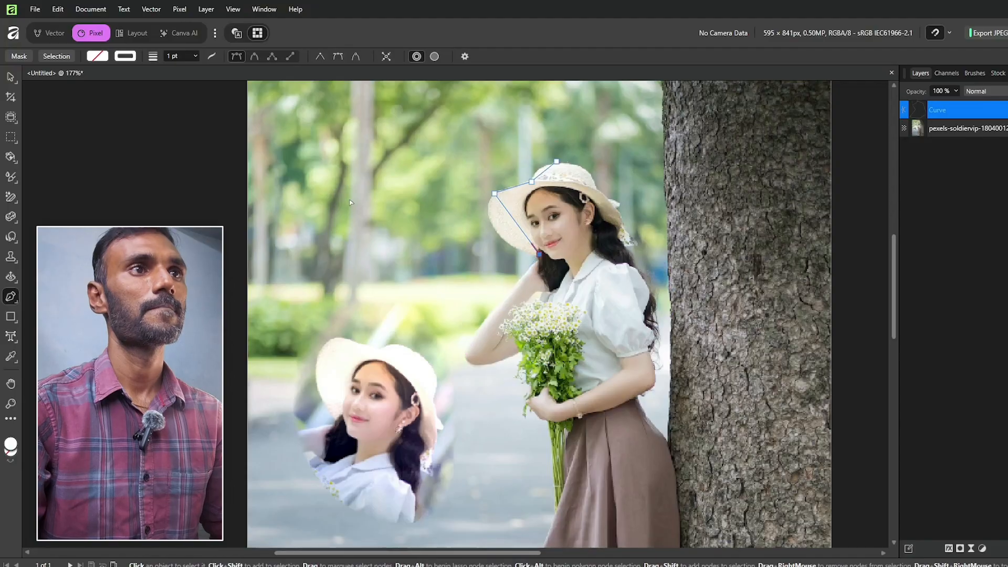
{"action": "key", "text": "ctrl+z"}
Draw a smooth two-segment S-shaped curve from the blurred trees down to the path, and undo its second segment
{"action": "left_click", "coordinate": [318, 157]}
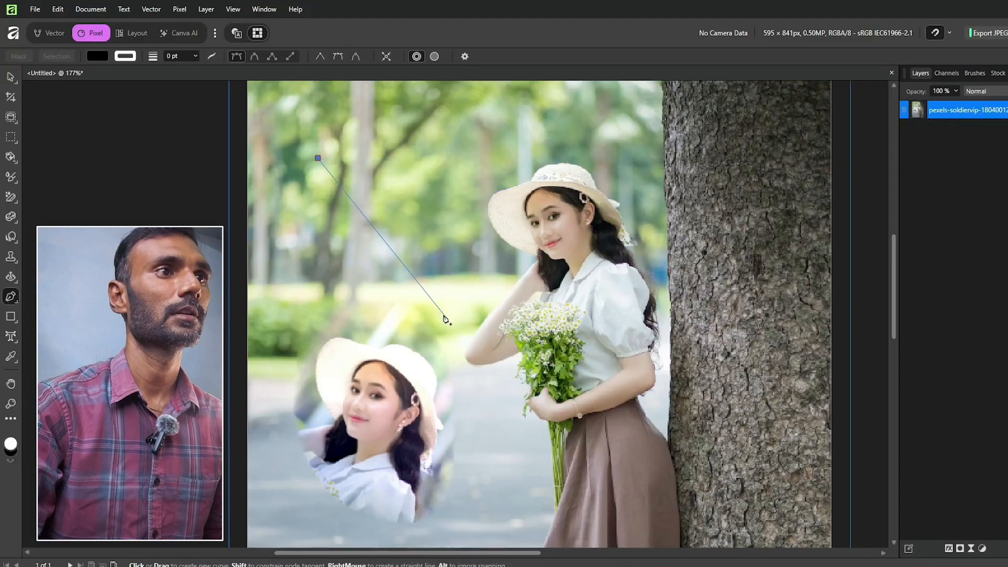
{"action": "left_click_drag", "start_coordinate": [445, 315], "coordinate": [418, 501]}
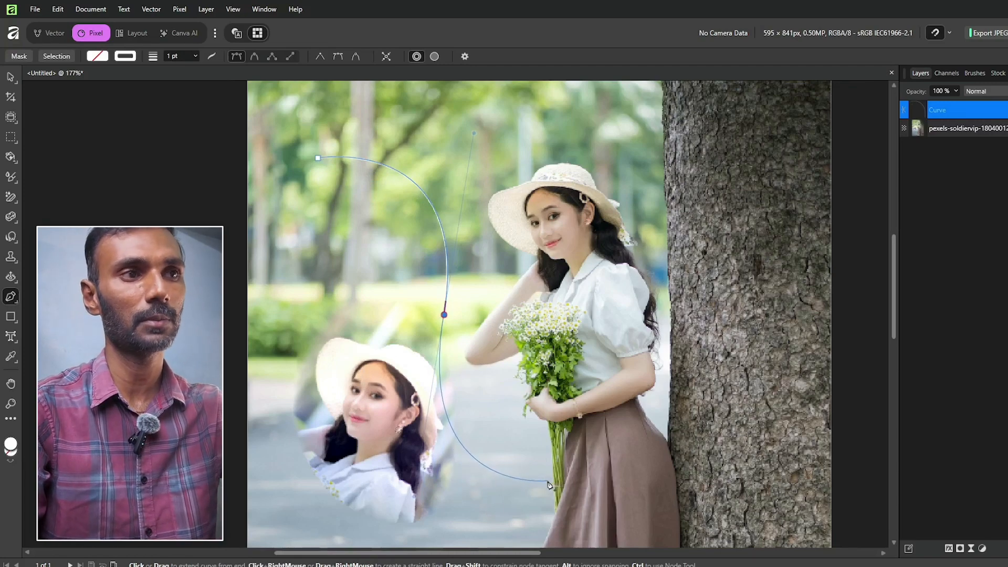
{"action": "left_click_drag", "start_coordinate": [546, 482], "coordinate": [516, 476]}
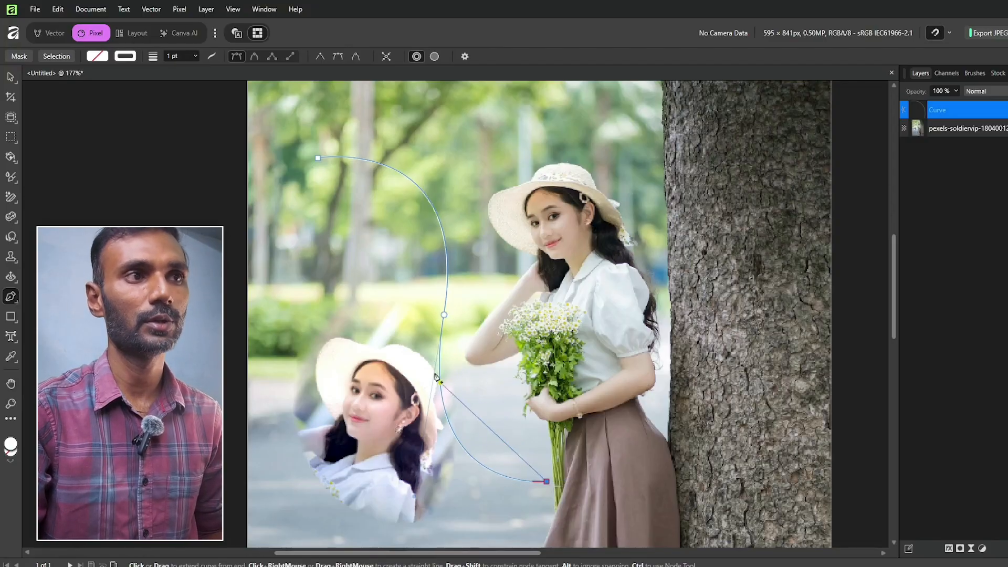
{"action": "key", "text": "ctrl+z"}
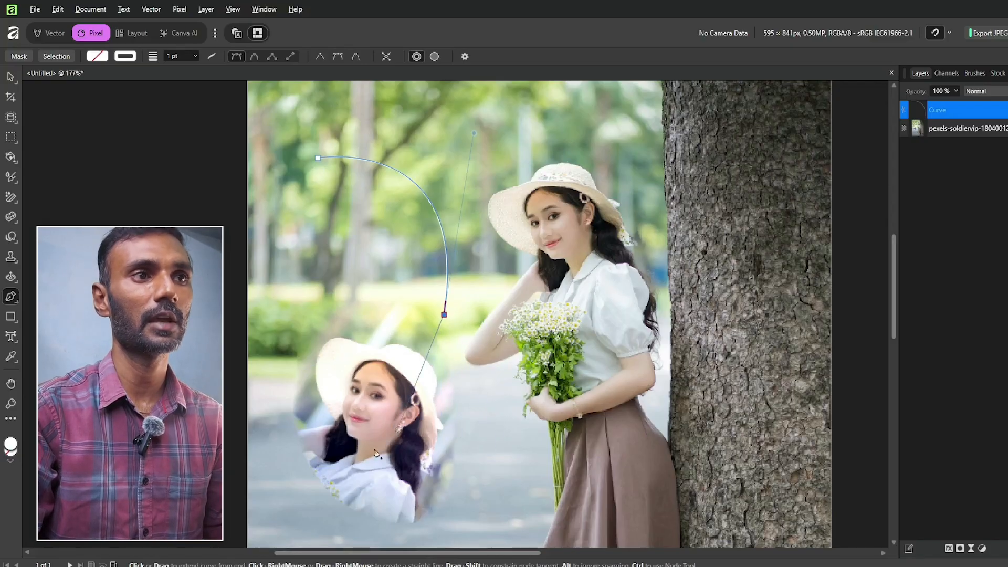
Extend the curve with another smooth segment toward the flower stems, undo it, and delete the curve
{"action": "left_click", "coordinate": [503, 439]}
{"action": "left_click_drag", "start_coordinate": [503, 439], "coordinate": [551, 436]}
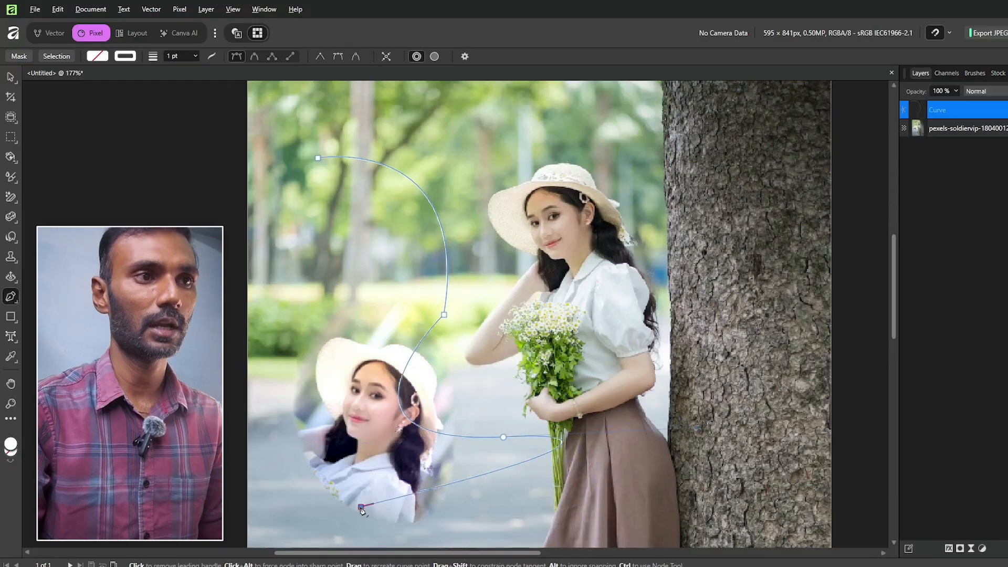
{"action": "key", "text": "ctrl+z"}
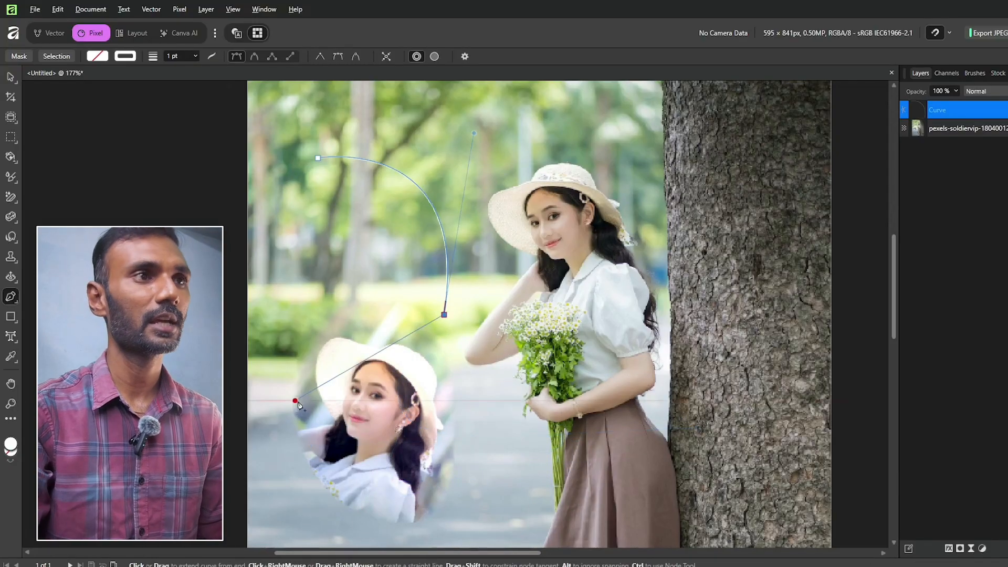
{"action": "key", "text": "Delete"}
Draw a smooth Pen Tool curve over the blurred trees, dropping its last node and removing the end node's leading handle
{"action": "left_click", "coordinate": [315, 127]}
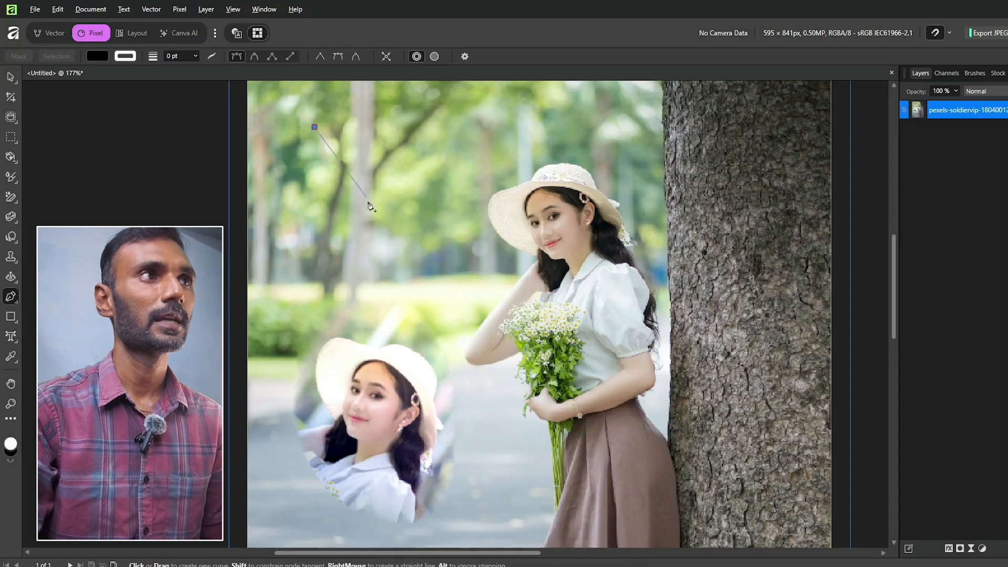
{"action": "left_click_drag", "start_coordinate": [427, 304], "coordinate": [292, 494]}
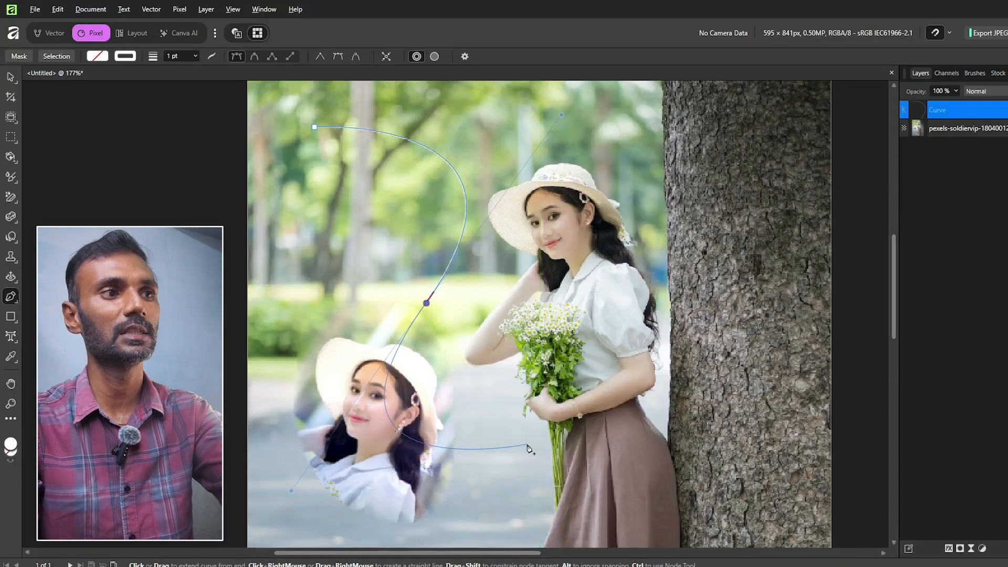
{"action": "left_click_drag", "start_coordinate": [527, 445], "coordinate": [506, 456]}
{"action": "left_click_drag", "start_coordinate": [435, 413], "coordinate": [617, 549]}
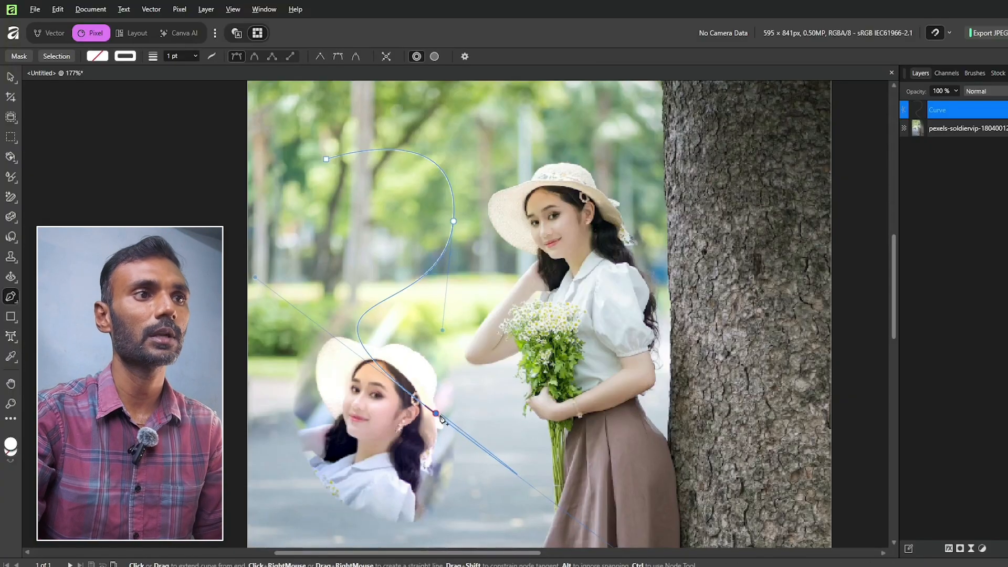
{"action": "key", "text": "BackSpace"}
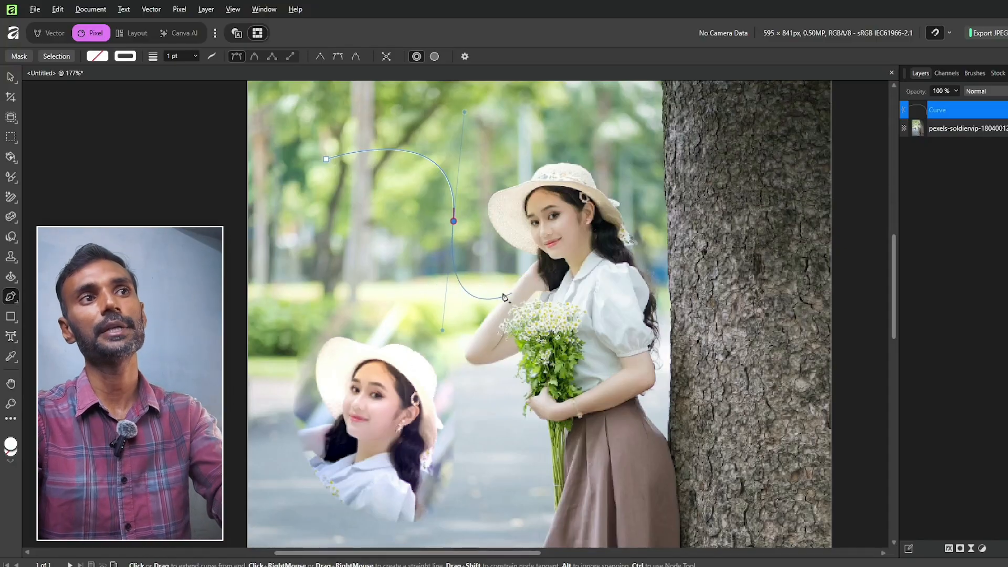
{"action": "left_click", "coordinate": [454, 221]}
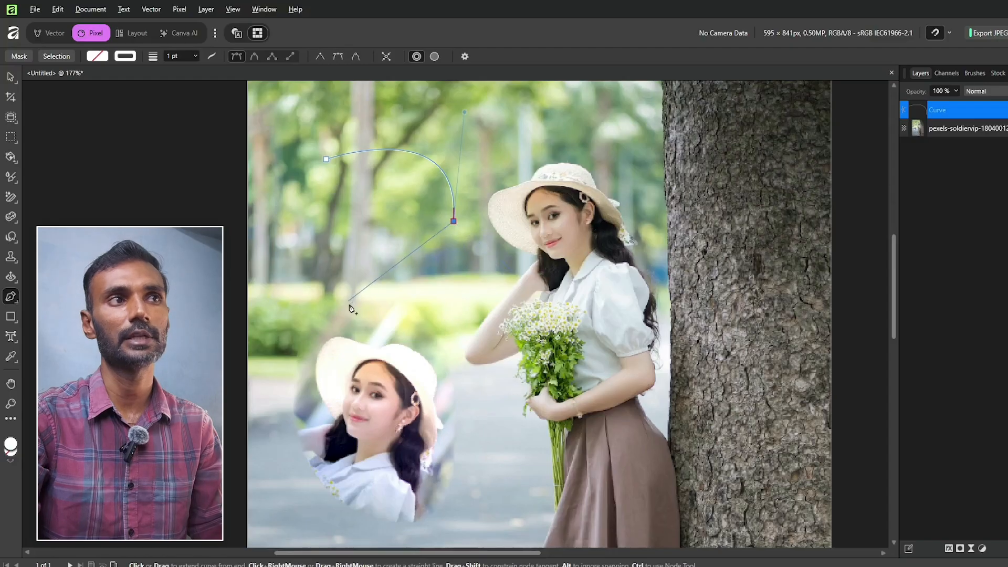
Extend the curve with five straight segments zigzagging down across the patched portrait
{"action": "left_click", "coordinate": [393, 322]}
{"action": "left_click", "coordinate": [445, 348]}
{"action": "left_click", "coordinate": [385, 400]}
{"action": "left_click", "coordinate": [490, 424]}
{"action": "left_click", "coordinate": [376, 483]}
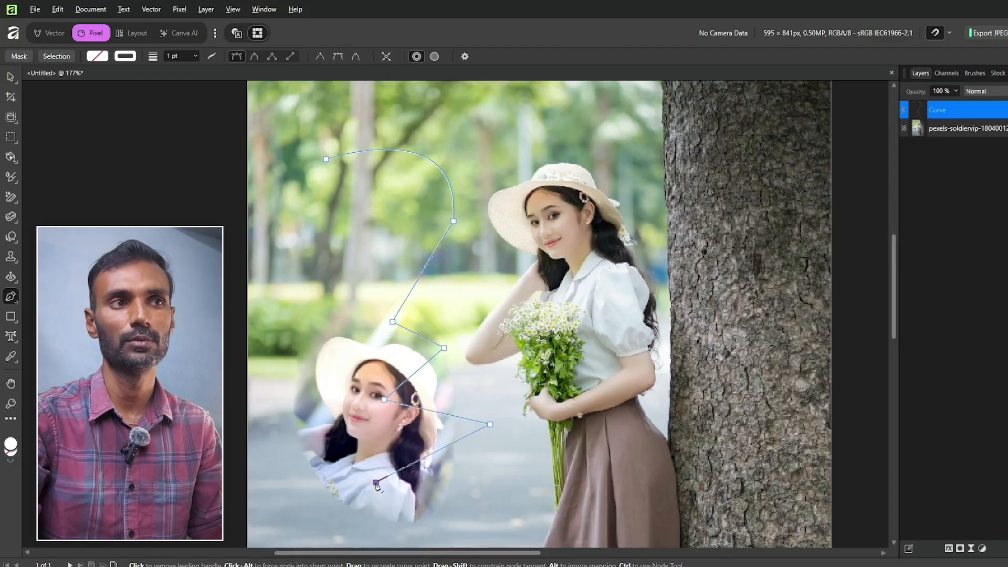
{"action": "left_click", "coordinate": [97, 56]}
Add two more straight-segment nodes back up over the trees and close the curve at its starting node
{"action": "left_click", "coordinate": [355, 274]}
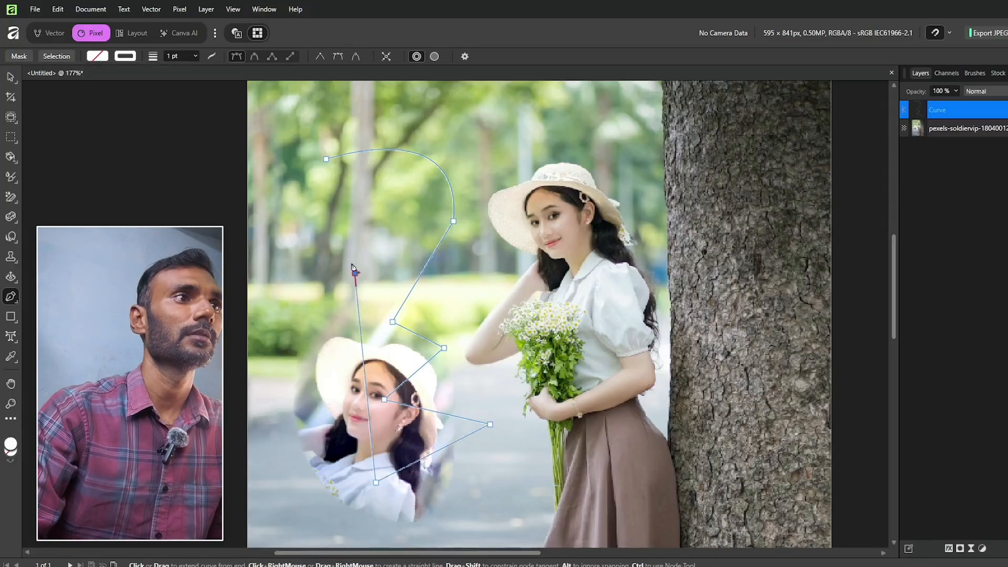
{"action": "left_click", "coordinate": [325, 192]}
{"action": "left_click", "coordinate": [326, 159]}
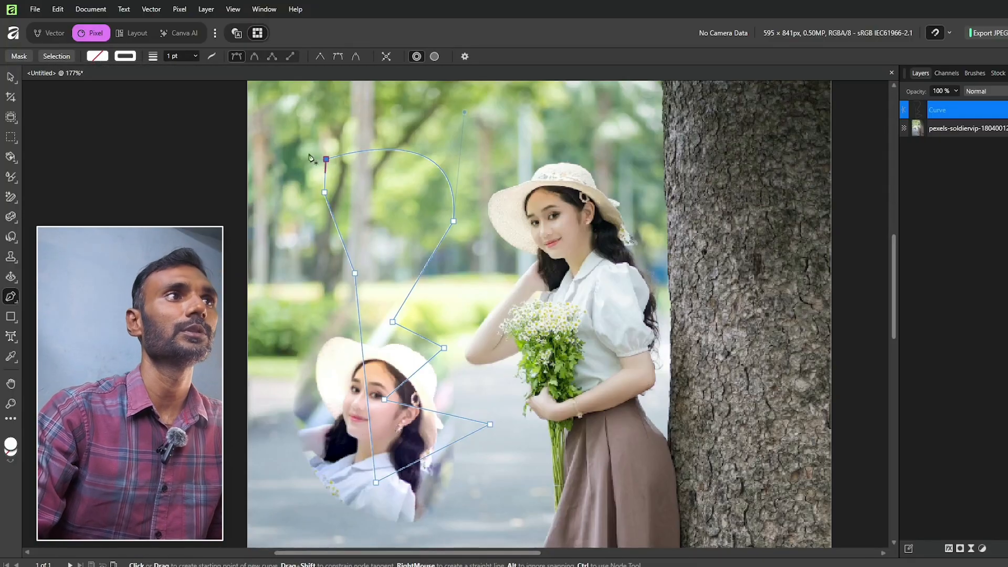
{"action": "key", "text": "ctrl+z"}
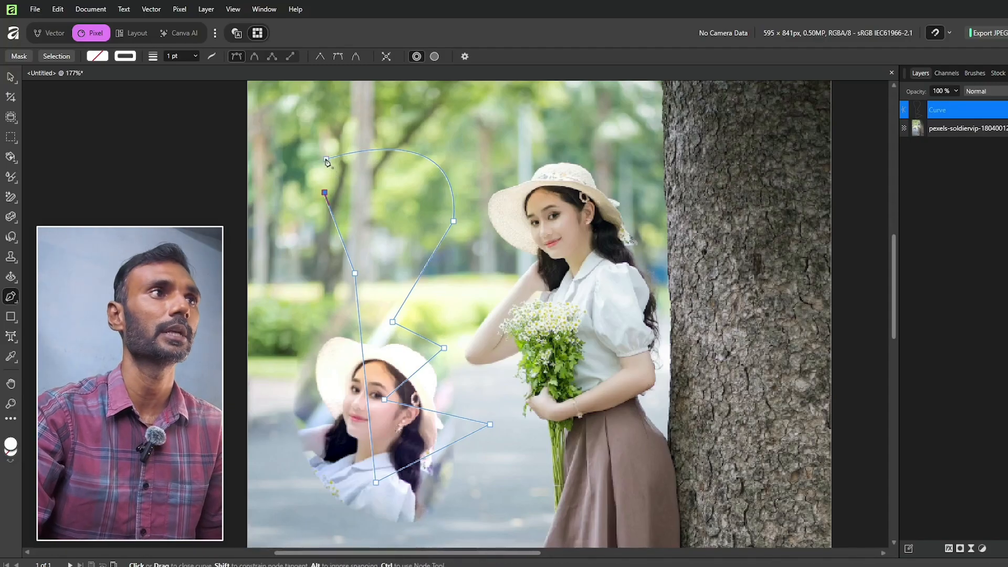
{"action": "left_click", "coordinate": [326, 159]}
Fill the closed curve with blue, RGB 0, 1, 201
{"action": "left_click", "coordinate": [92, 59]}
{"action": "left_click_drag", "start_coordinate": [105, 167], "coordinate": [143, 120]}
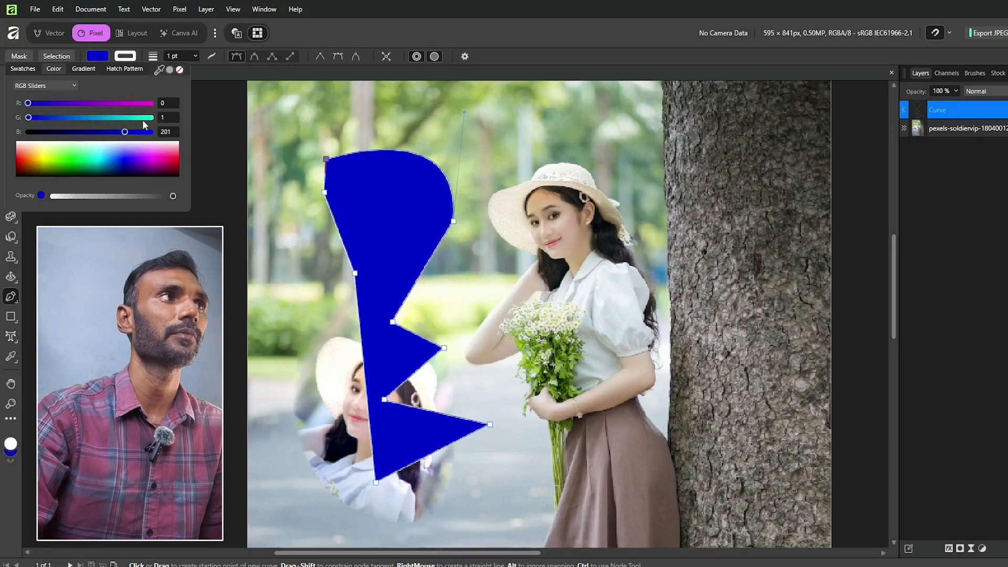
Give the closed blue curve a magenta stroke and widen the stroke to 33.5 pt
{"action": "left_click", "coordinate": [128, 59]}
{"action": "left_click", "coordinate": [128, 59]}
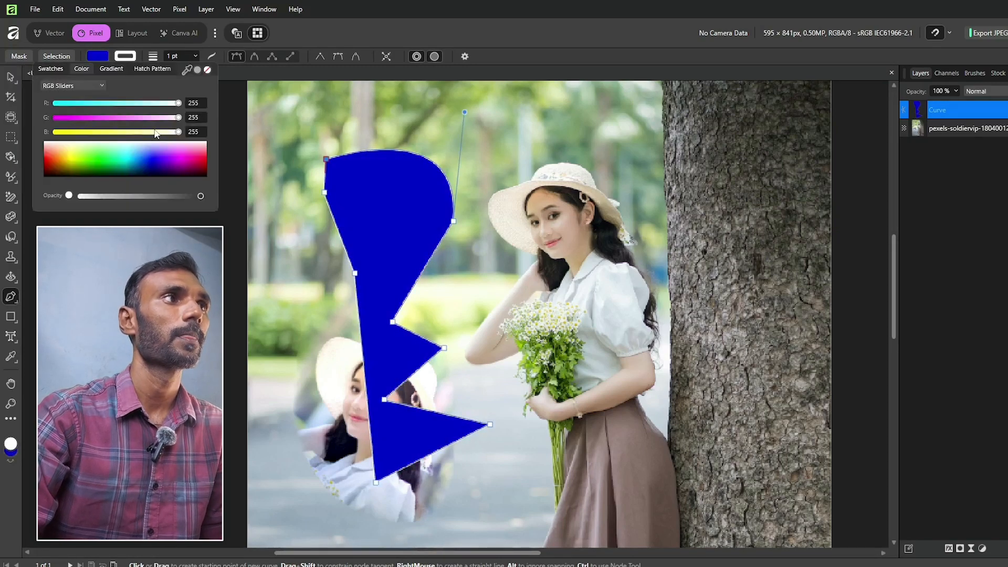
{"action": "mouse_move", "coordinate": [93, 118]}
{"action": "left_mouse_down"}
{"action": "mouse_move", "coordinate": [54, 118]}
{"action": "mouse_move", "coordinate": [260, 114]}
{"action": "mouse_move", "coordinate": [84, 118]}
{"action": "left_mouse_up"}
{"action": "left_click", "coordinate": [199, 57]}
{"action": "left_click", "coordinate": [197, 55]}
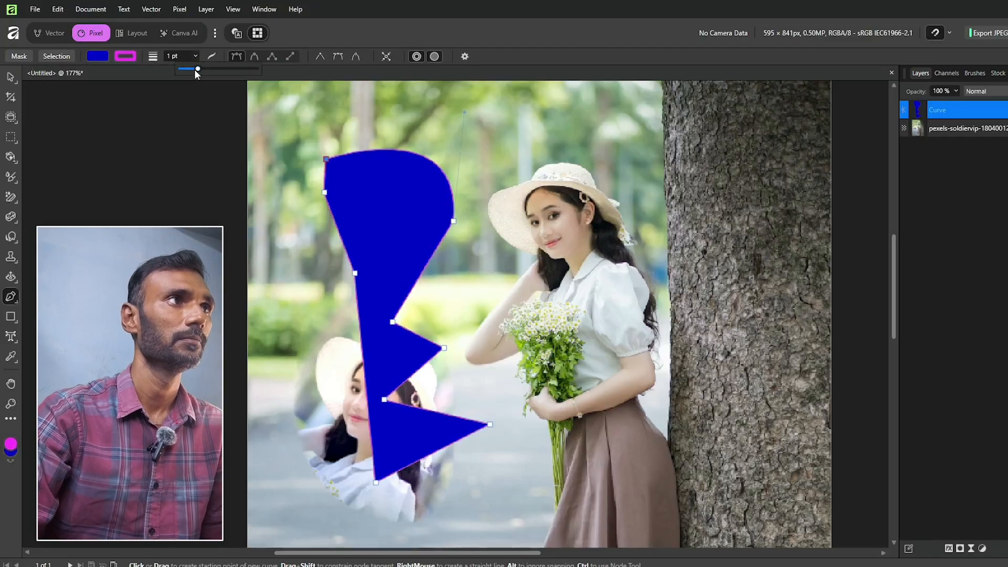
{"action": "mouse_move", "coordinate": [195, 69]}
{"action": "left_mouse_down"}
{"action": "mouse_move", "coordinate": [266, 68]}
{"action": "mouse_move", "coordinate": [233, 69]}
{"action": "left_mouse_up"}
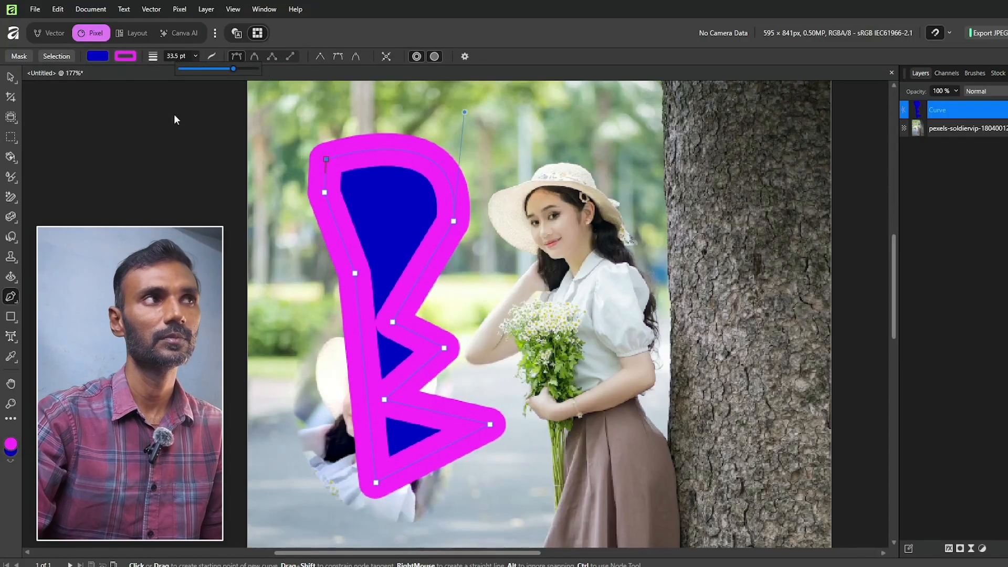
Remove the curve's blue fill and magenta stroke, and delete the curve
{"action": "left_click", "coordinate": [98, 57]}
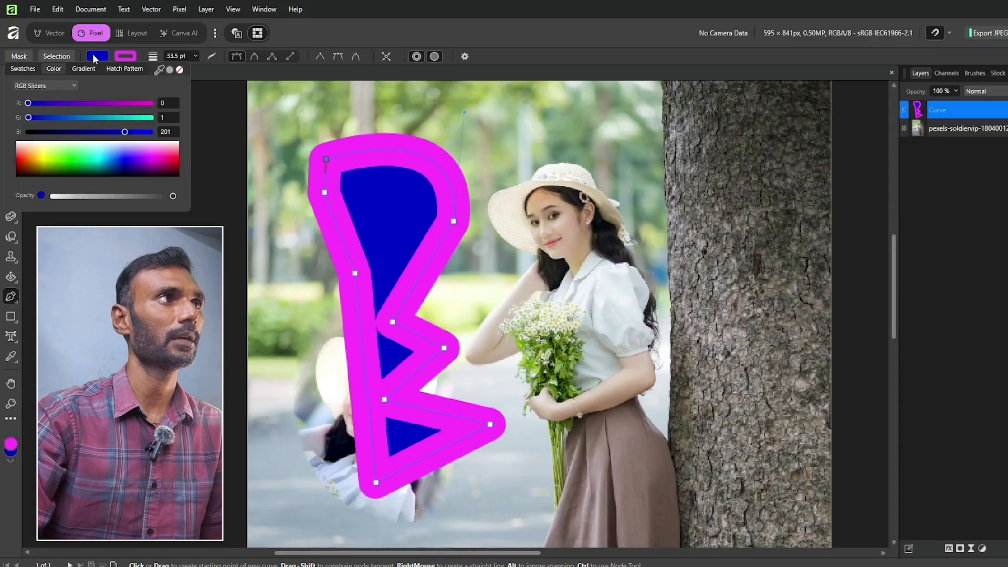
{"action": "left_click", "coordinate": [181, 72]}
{"action": "left_click", "coordinate": [130, 56]}
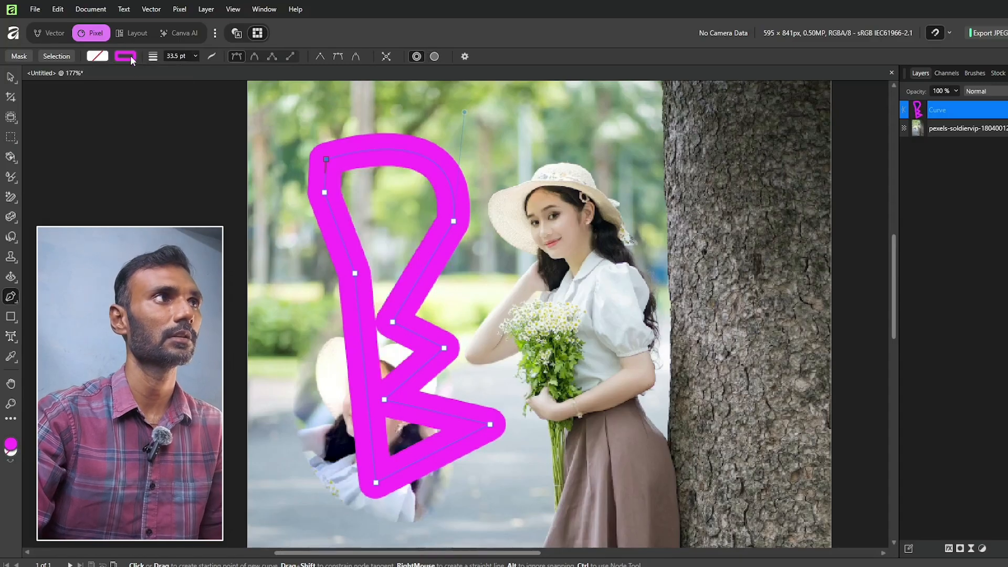
{"action": "left_click", "coordinate": [130, 55]}
{"action": "left_click", "coordinate": [209, 70]}
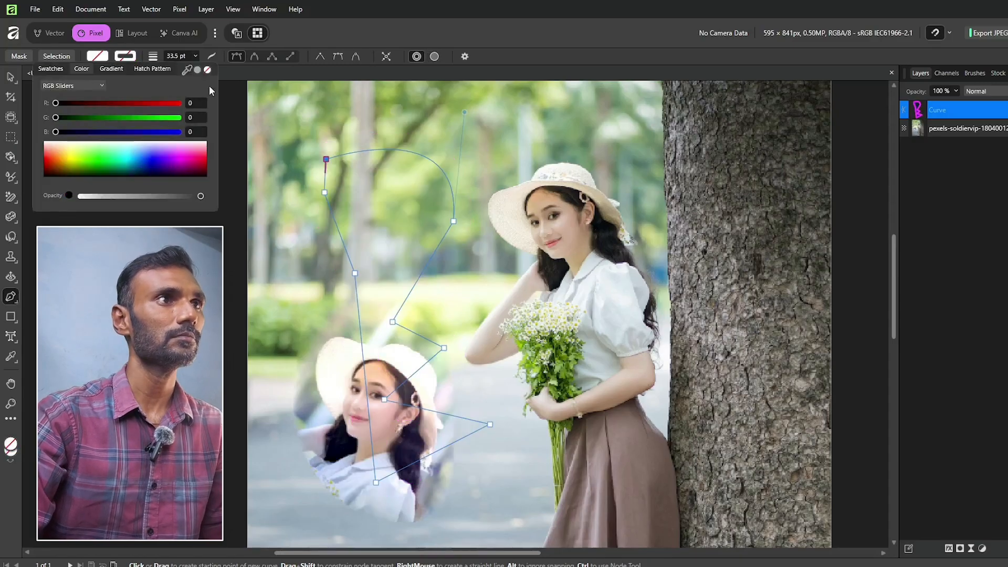
{"action": "key", "text": "Delete"}
Draw an open line of two straight segments over the blurred trees, end it, and delete it
{"action": "left_click", "coordinate": [313, 170]}
{"action": "left_click", "coordinate": [346, 199]}
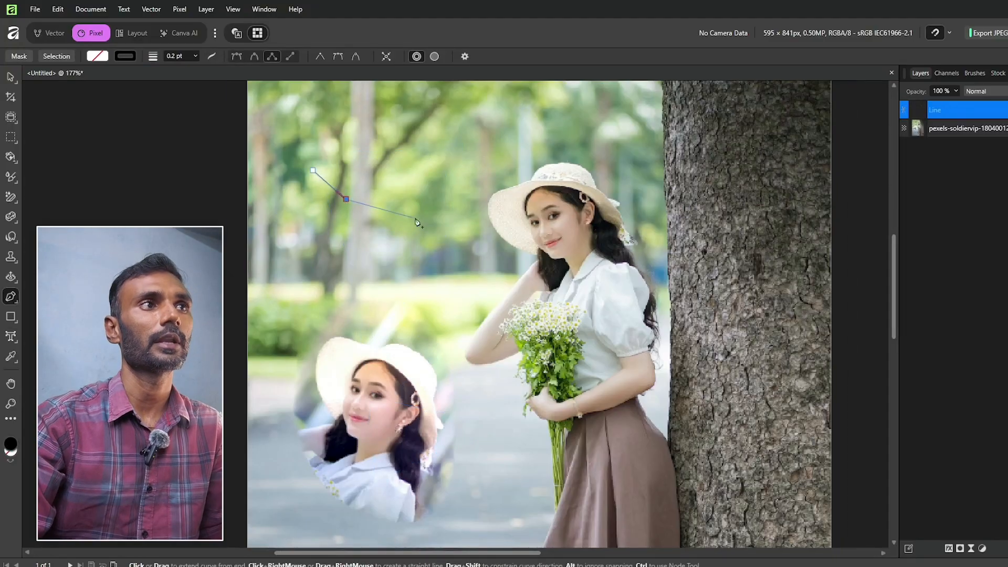
{"action": "left_click", "coordinate": [430, 215]}
{"action": "key", "text": "Escape"}
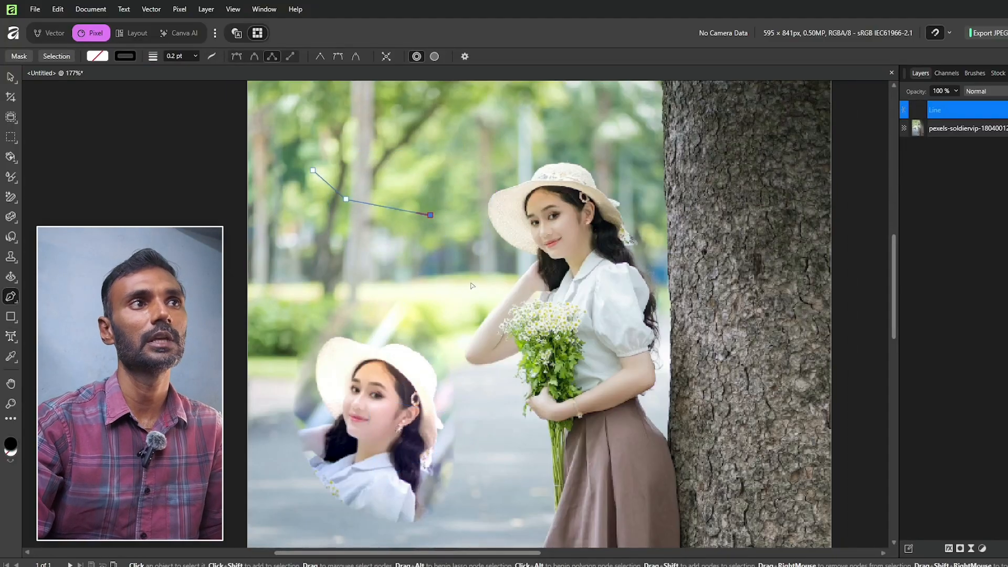
{"action": "key", "text": "Delete"}
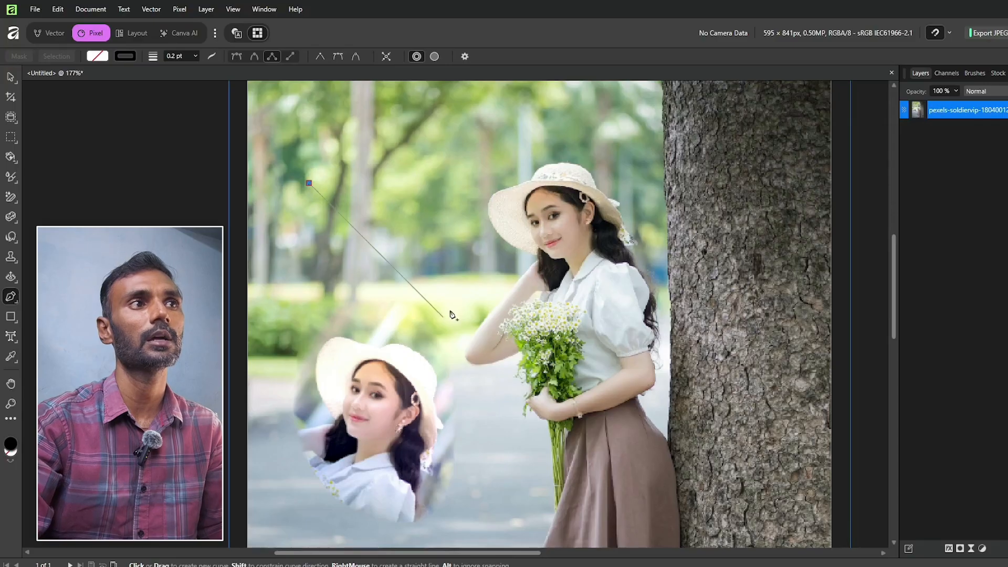
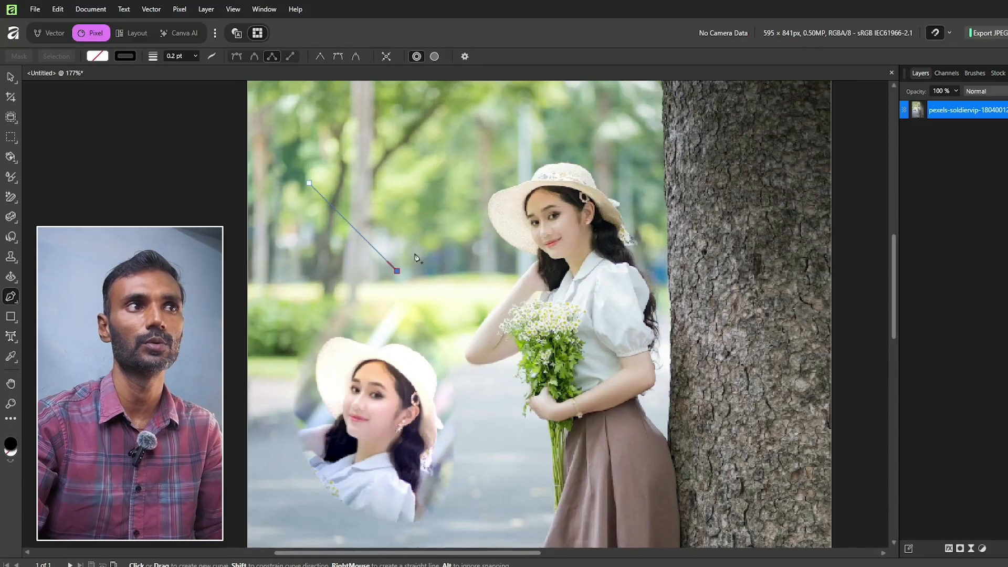
Draw two straight segments running diagonally down from the trees towards the patched portrait, and undo them
{"action": "left_click", "coordinate": [397, 271]}
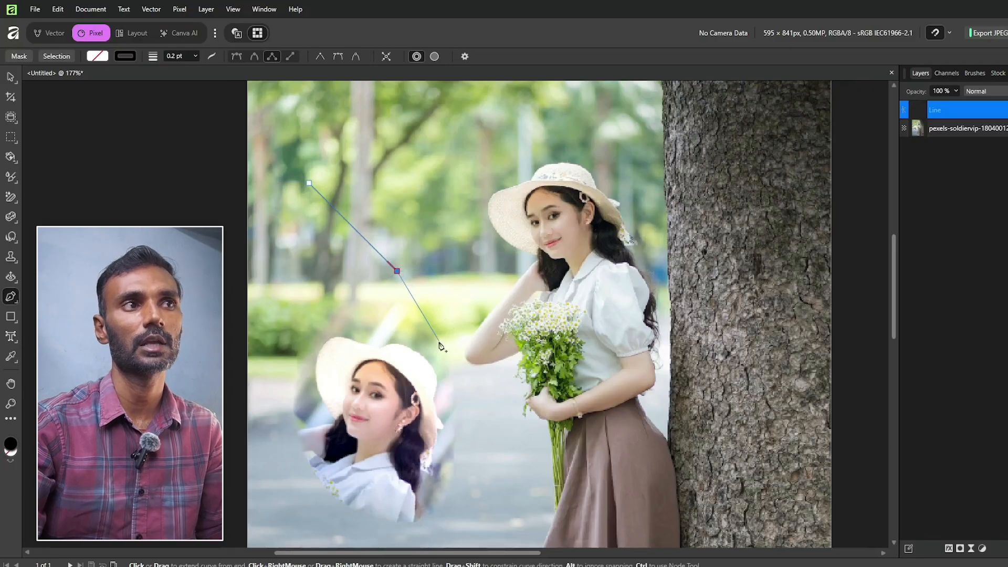
{"action": "left_click", "coordinate": [419, 345]}
{"action": "key", "text": "ctrl+z"}
{"action": "key", "text": "ctrl+z"}
{"action": "key", "text": "ctrl+z"}
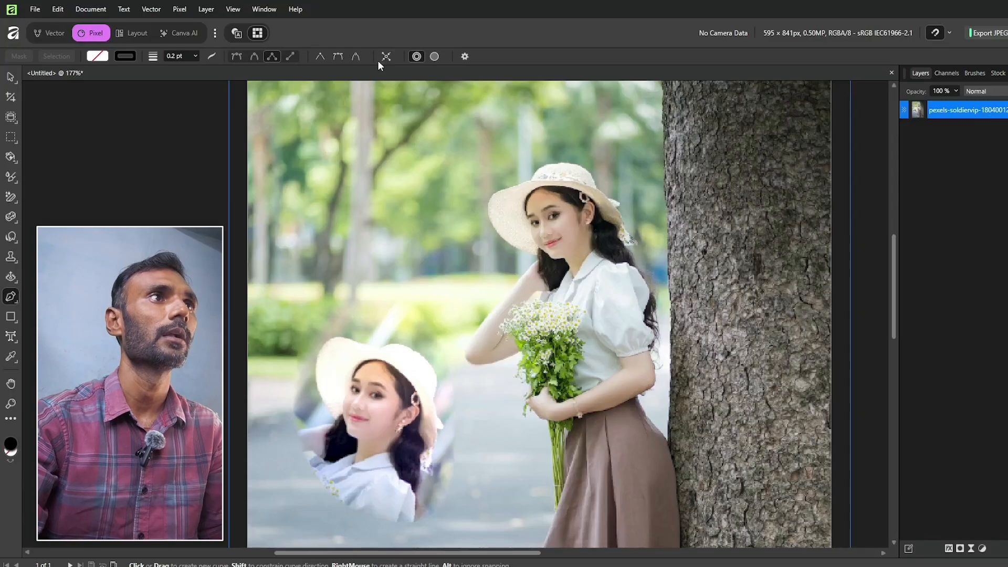
Draw a three-node line of straight segments between the trees and the woman's arm, and close it with Close Curve
{"action": "left_click", "coordinate": [353, 136]}
{"action": "left_click", "coordinate": [325, 319]}
{"action": "left_click", "coordinate": [514, 295]}
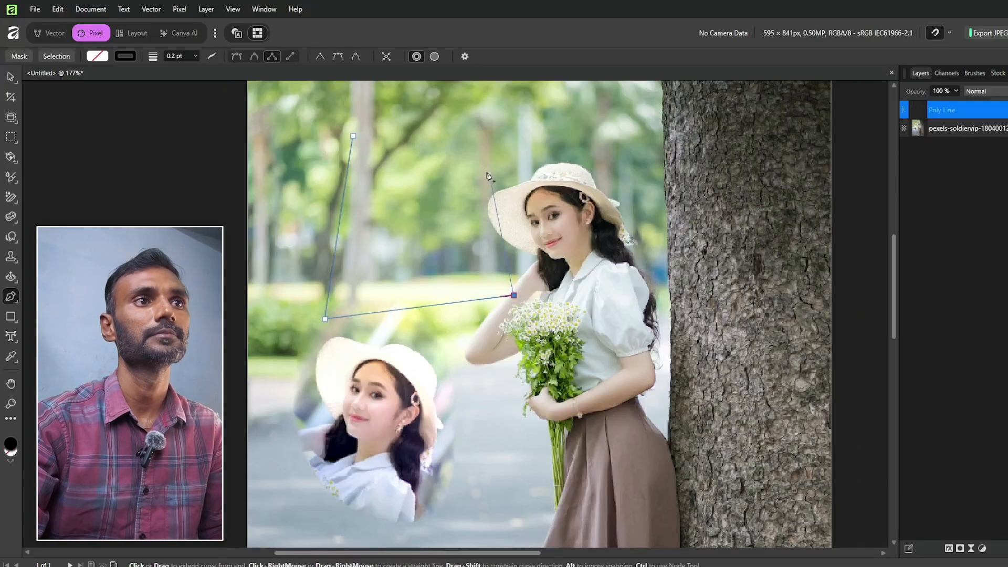
{"action": "left_click", "coordinate": [387, 56]}
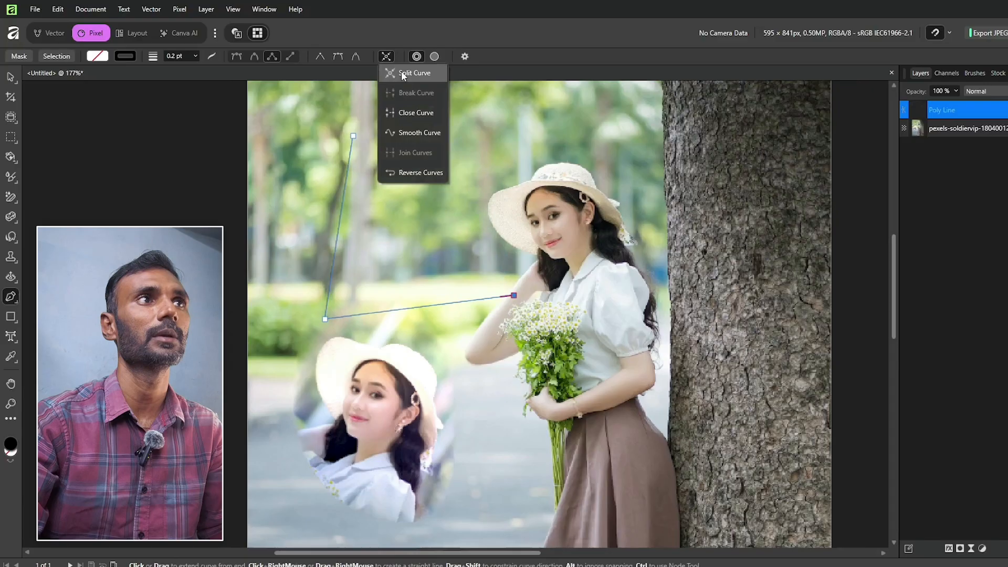
{"action": "left_click", "coordinate": [418, 115]}
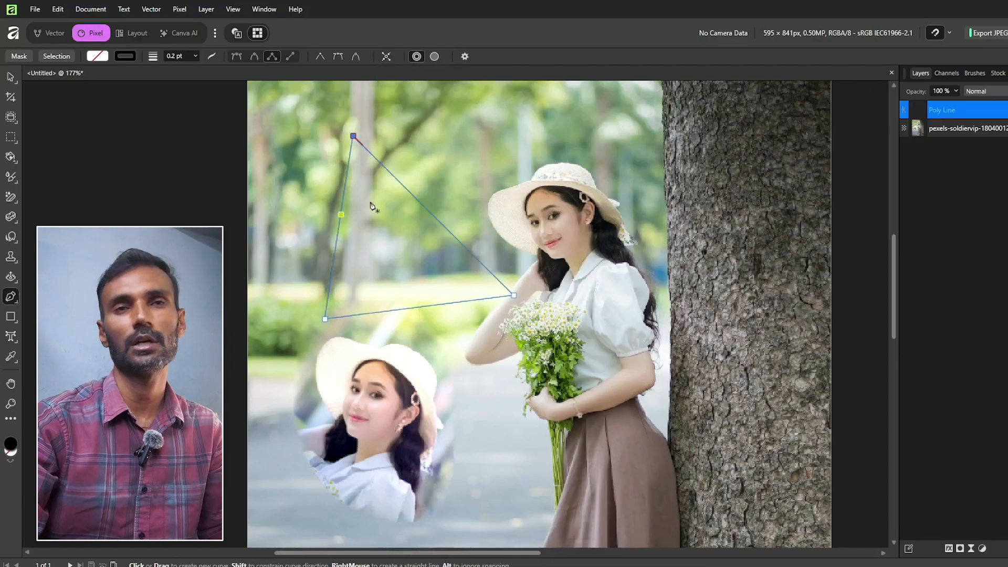
Undo the closed triangle back to the plain photo
{"action": "left_click", "coordinate": [387, 56]}
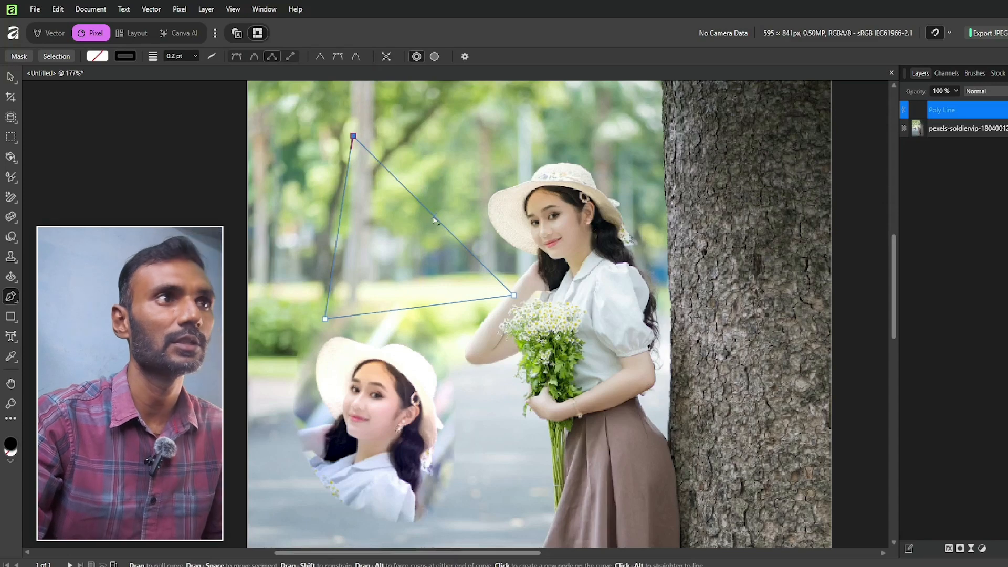
{"action": "key", "text": "ctrl+z"}
{"action": "key", "text": "ctrl+z"}
{"action": "key", "text": "ctrl+z"}
{"action": "key", "text": "ctrl+z"}
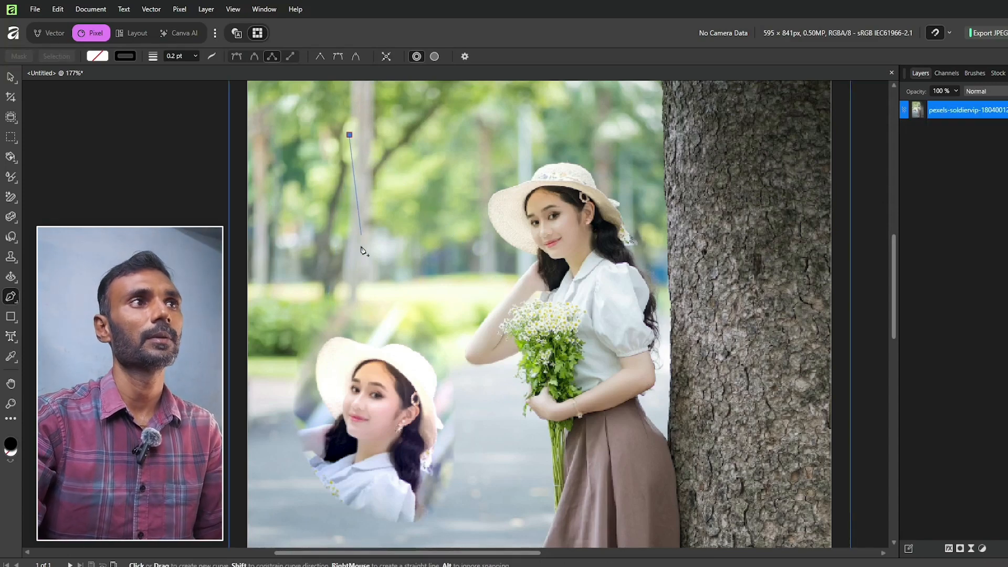
Try a two-node curve over the trees, pulling out smooth handles on its lower node, and undo it
{"action": "left_click_drag", "start_coordinate": [360, 275], "coordinate": [452, 357]}
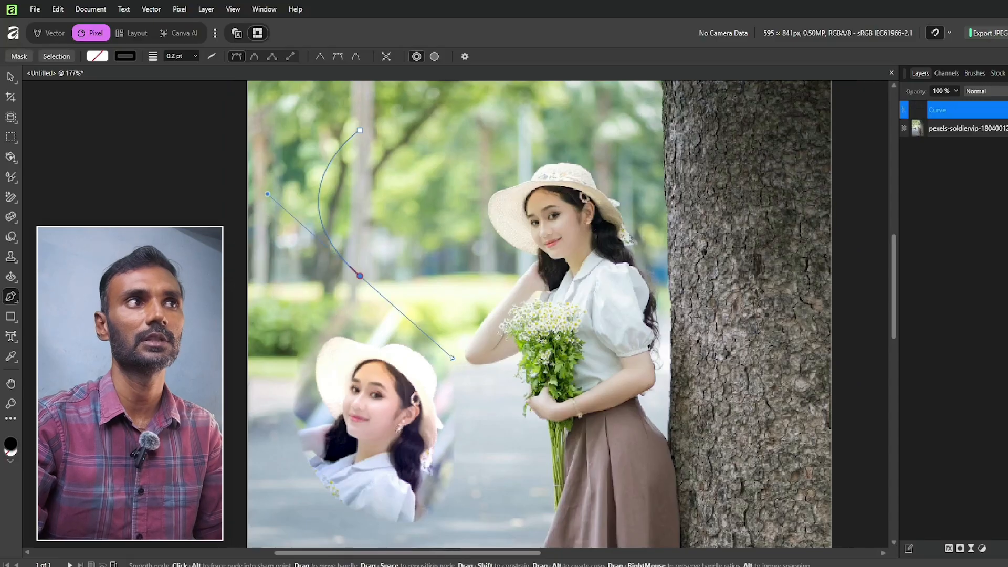
{"action": "key", "text": "ctrl+z"}
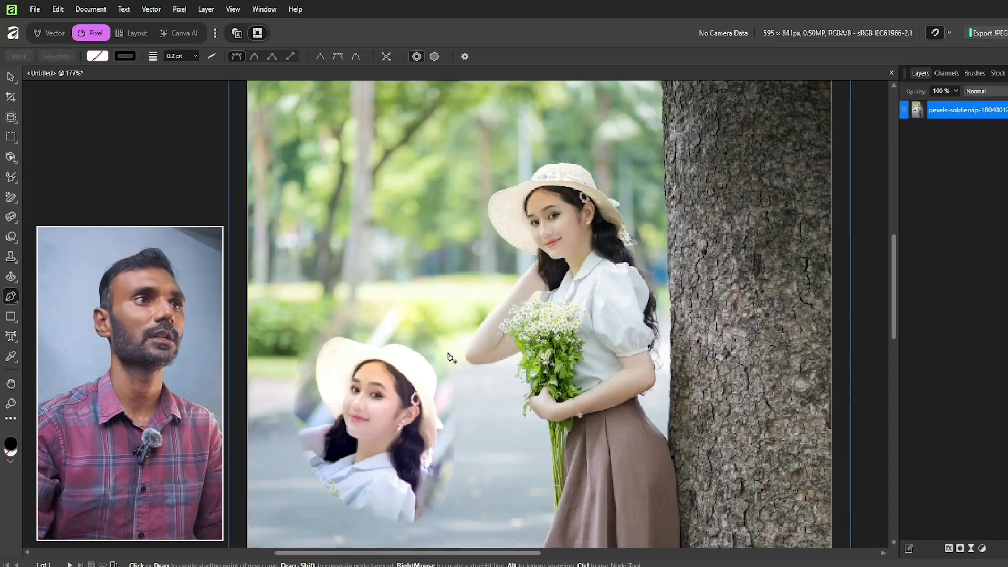
Draw a vertical straight line over the trees, bend its segment outwards, and extend its lower node's handle towards the woman's face
{"action": "left_click_drag", "start_coordinate": [373, 122], "coordinate": [372, 243]}
{"action": "left_click", "coordinate": [372, 278]}
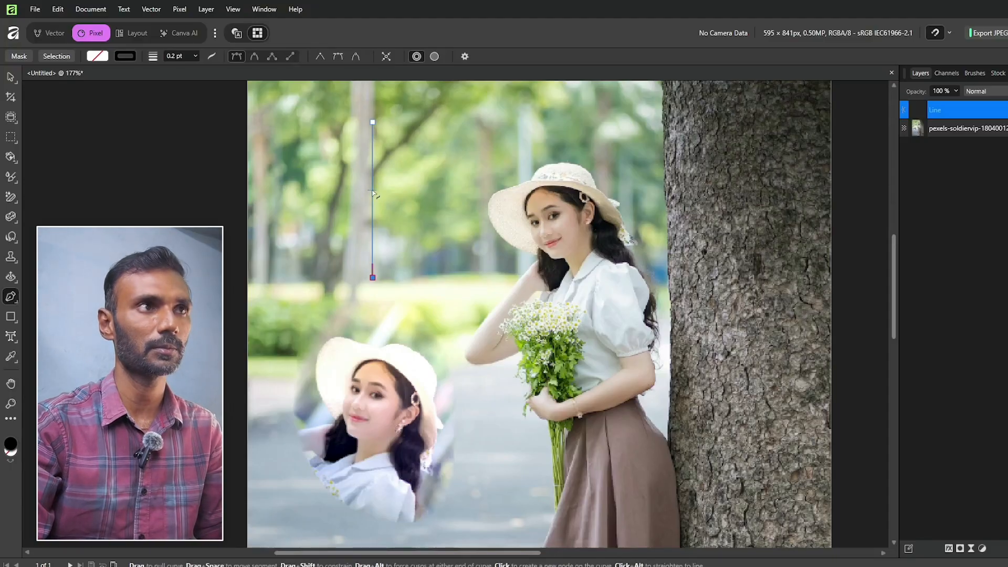
{"action": "left_click_drag", "start_coordinate": [373, 194], "coordinate": [433, 104]}
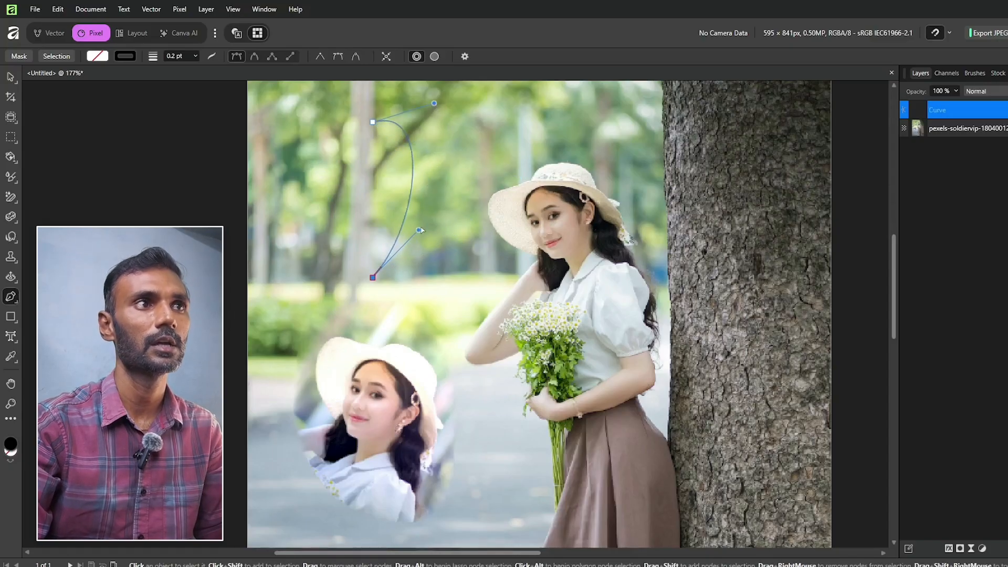
{"action": "left_click_drag", "start_coordinate": [420, 231], "coordinate": [575, 239]}
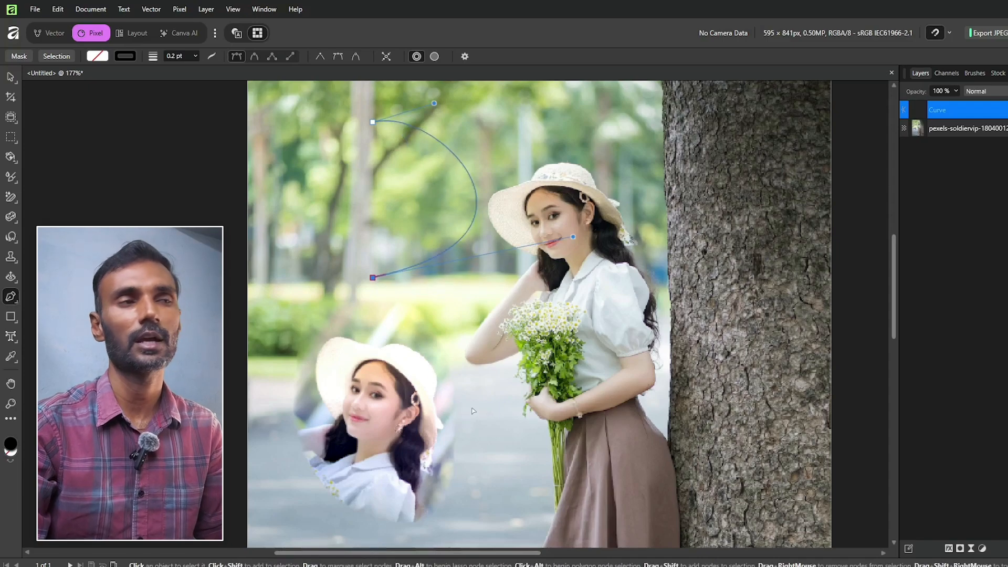
Undo the bent line over the trees completely
{"action": "key", "text": "ctrl+z"}
{"action": "key", "text": "ctrl+z"}
{"action": "key", "text": "ctrl+z"}
{"action": "key", "text": "ctrl+z"}
{"action": "key", "text": "ctrl+z"}
{"action": "key", "text": "ctrl+z"}
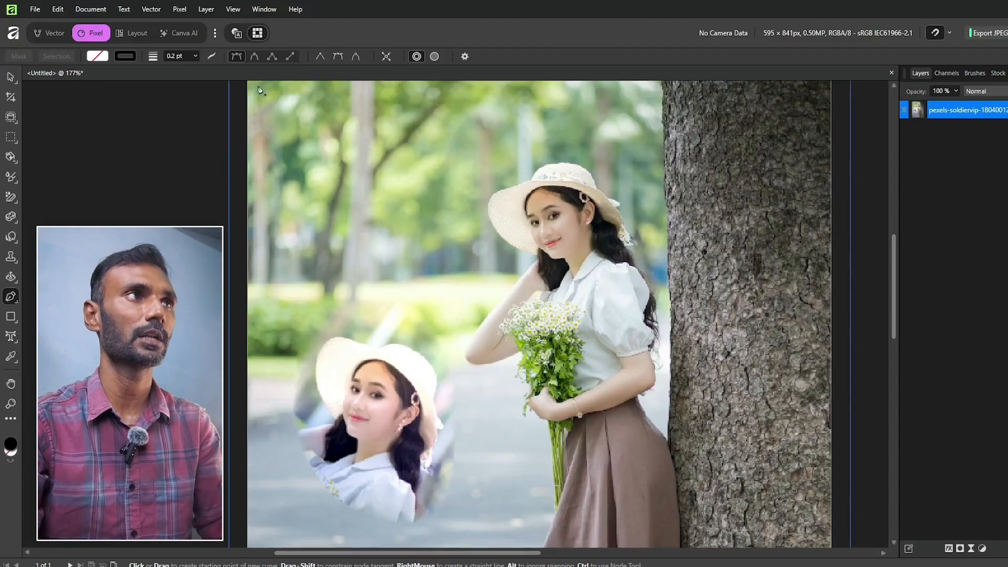
Try a two-node Pen Tool curve across the trees with a handle pulled from its second node, and undo it
{"action": "left_click", "coordinate": [311, 190]}
{"action": "left_click_drag", "start_coordinate": [426, 208], "coordinate": [453, 301]}
{"action": "key", "text": "ctrl+z"}
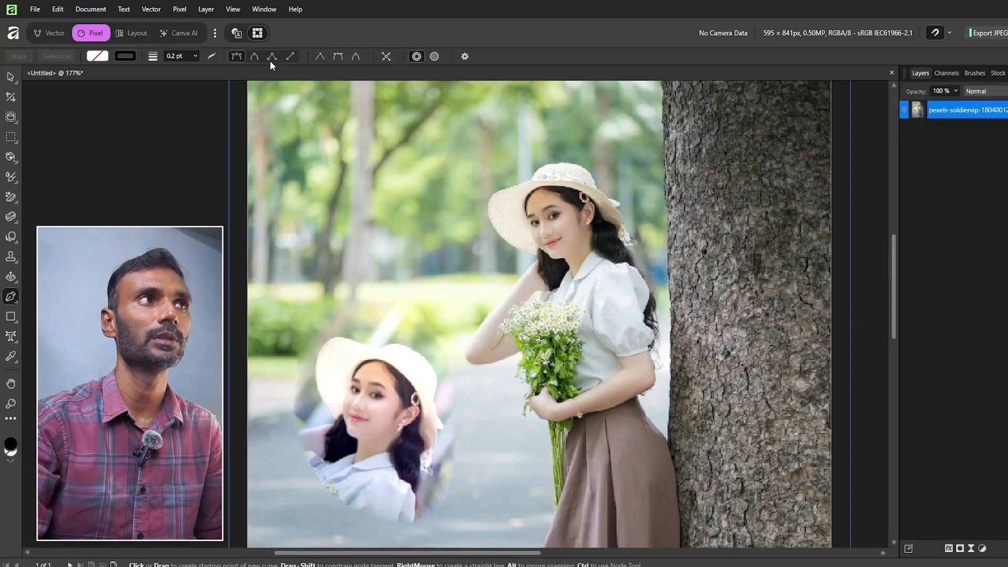
Draw a five-node smooth curve in Smart Mode from the trees over the woman's hat and the trunk to her elbow, and delete it
{"action": "left_click", "coordinate": [254, 56]}
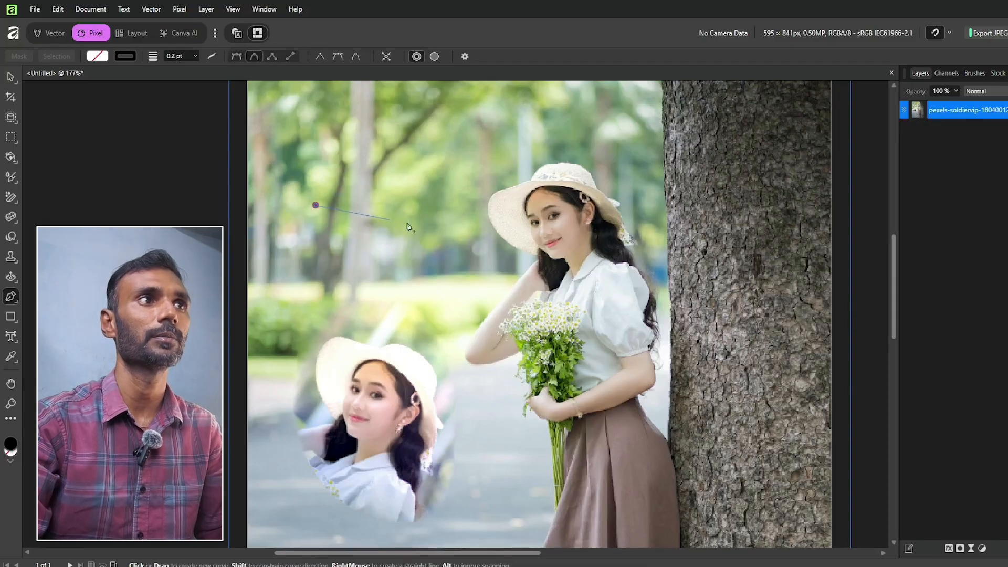
{"action": "left_click", "coordinate": [489, 323]}
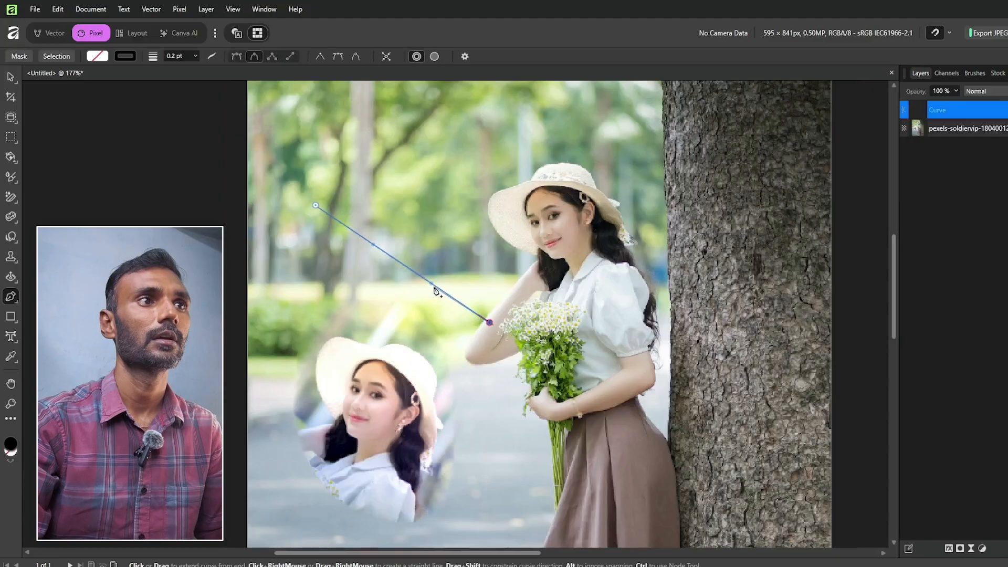
{"action": "left_click", "coordinate": [528, 97]}
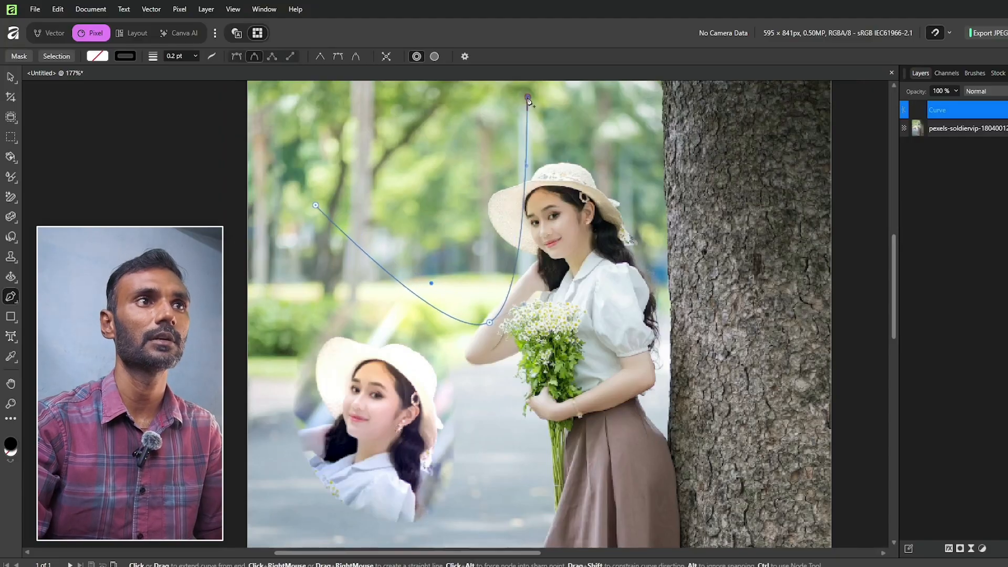
{"action": "left_click", "coordinate": [755, 164]}
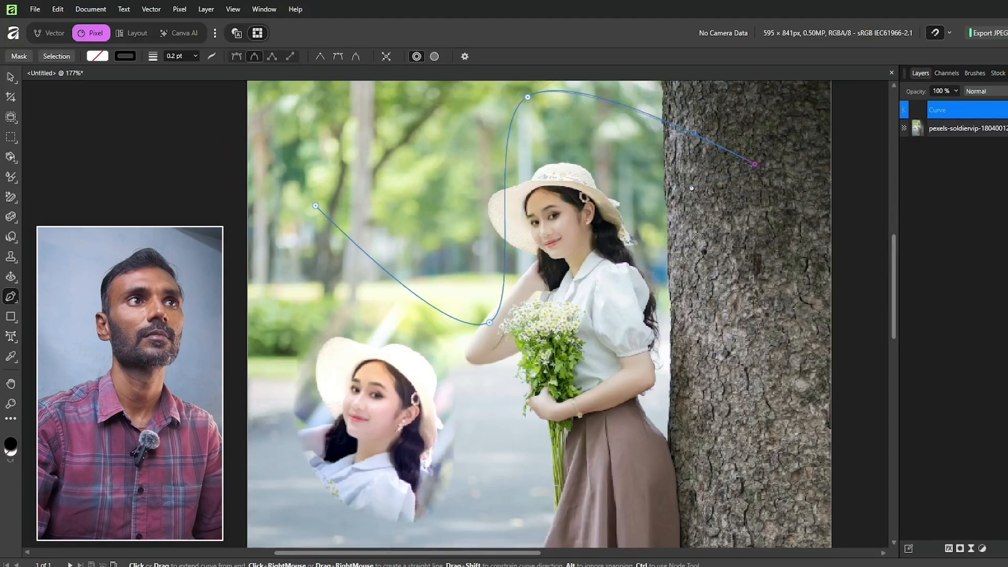
{"action": "left_click", "coordinate": [650, 352]}
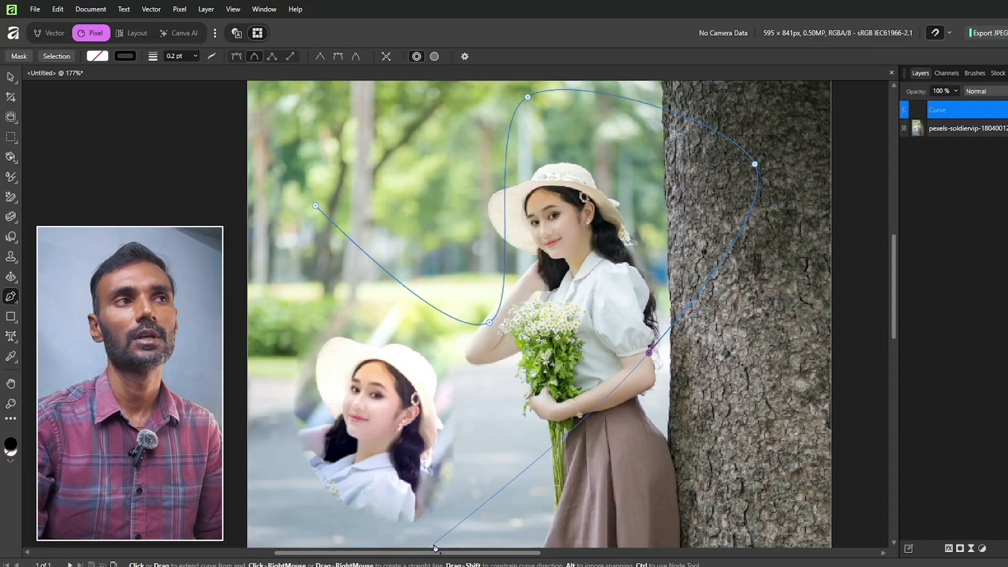
{"action": "key", "text": "Delete"}
{"action": "key", "text": "Delete"}
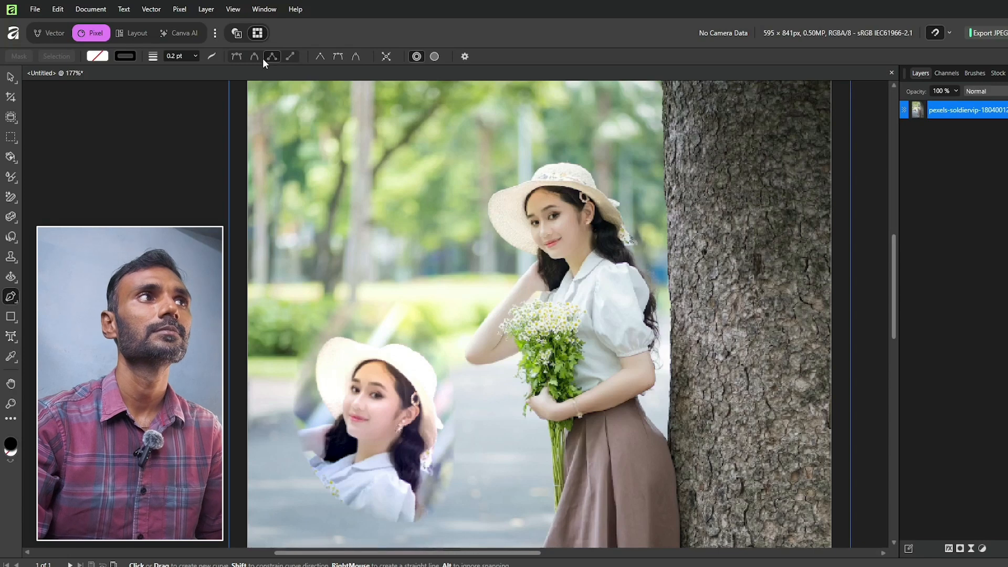
Draw a closed five-node polygon with straight edges over the trees in Polygon Mode, and bend its upper edge inwards
{"action": "left_click", "coordinate": [296, 174]}
{"action": "left_click", "coordinate": [494, 255]}
{"action": "left_click", "coordinate": [396, 341]}
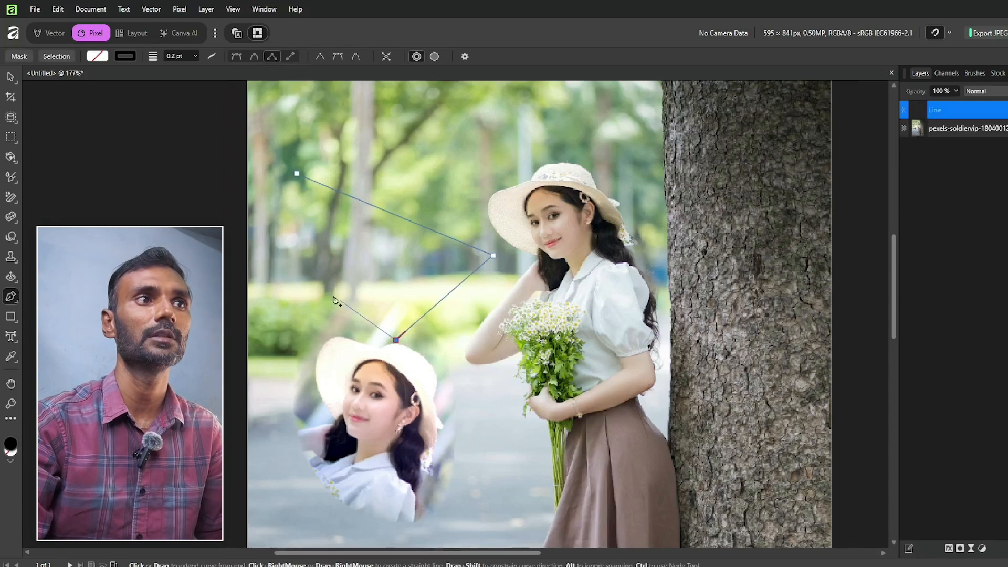
{"action": "left_click", "coordinate": [312, 267]}
{"action": "left_click", "coordinate": [278, 196]}
{"action": "left_click", "coordinate": [297, 173]}
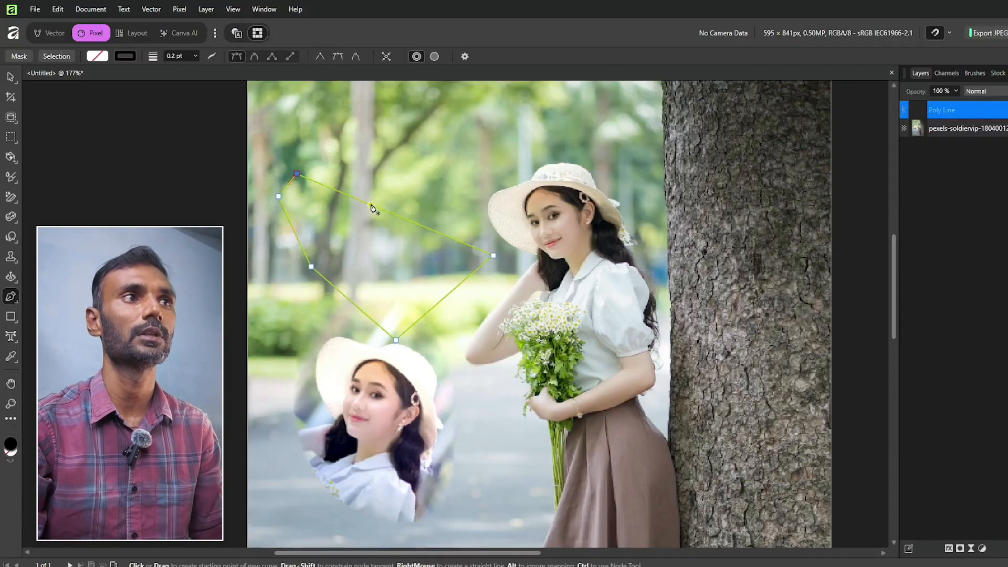
{"action": "left_click_drag", "start_coordinate": [374, 206], "coordinate": [393, 264]}
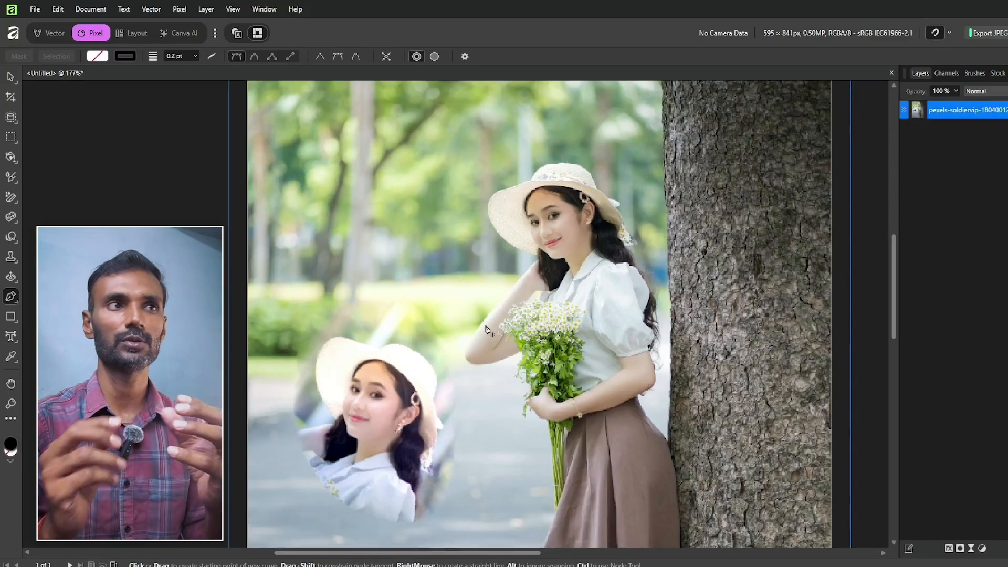
Draw a closed five-node shape with straight edges around the woman's upper body and fill it with blue, RGB 0, 82, 155
{"action": "left_click", "coordinate": [585, 141]}
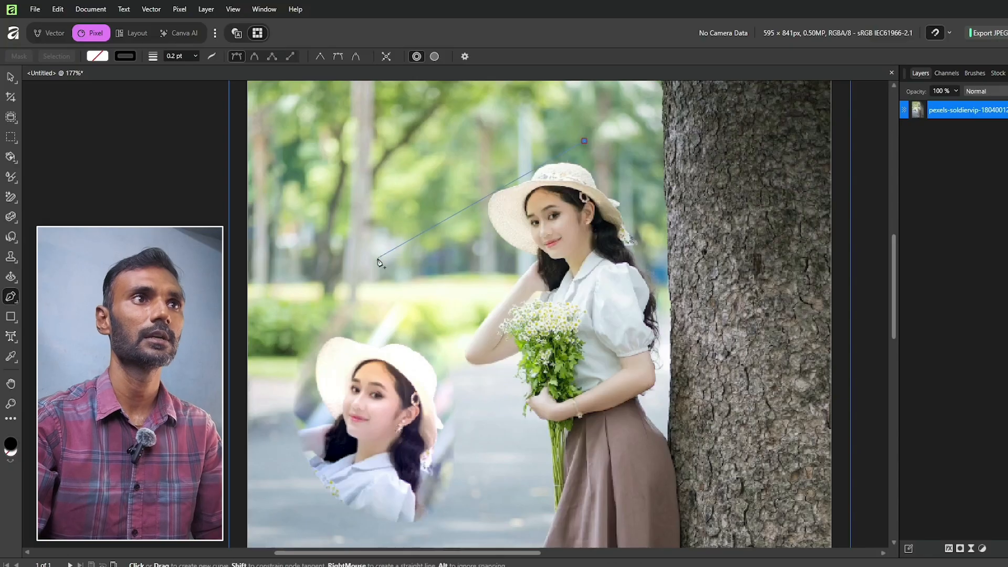
{"action": "left_click", "coordinate": [378, 258]}
{"action": "left_click", "coordinate": [486, 443]}
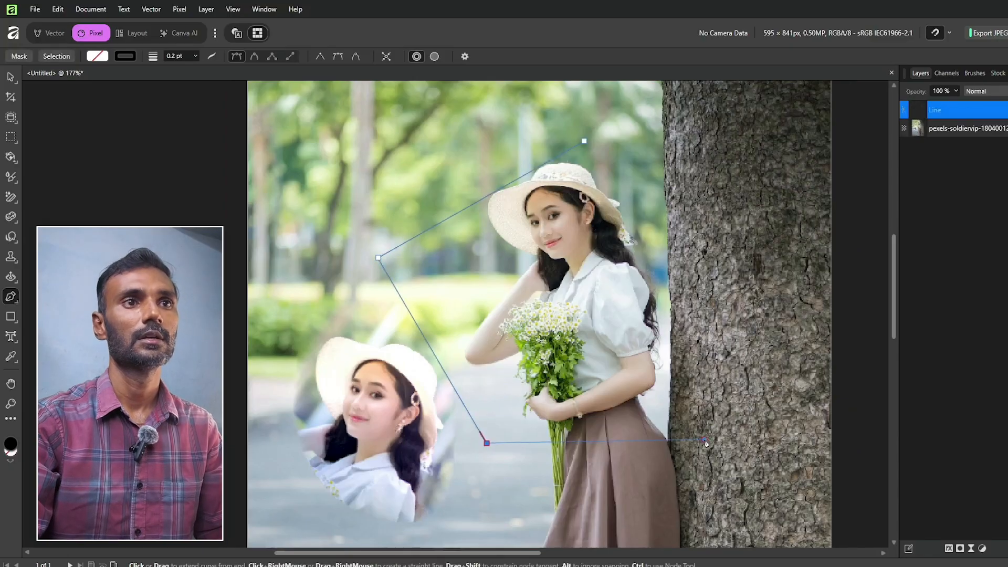
{"action": "left_click", "coordinate": [585, 142]}
{"action": "left_click", "coordinate": [97, 56]}
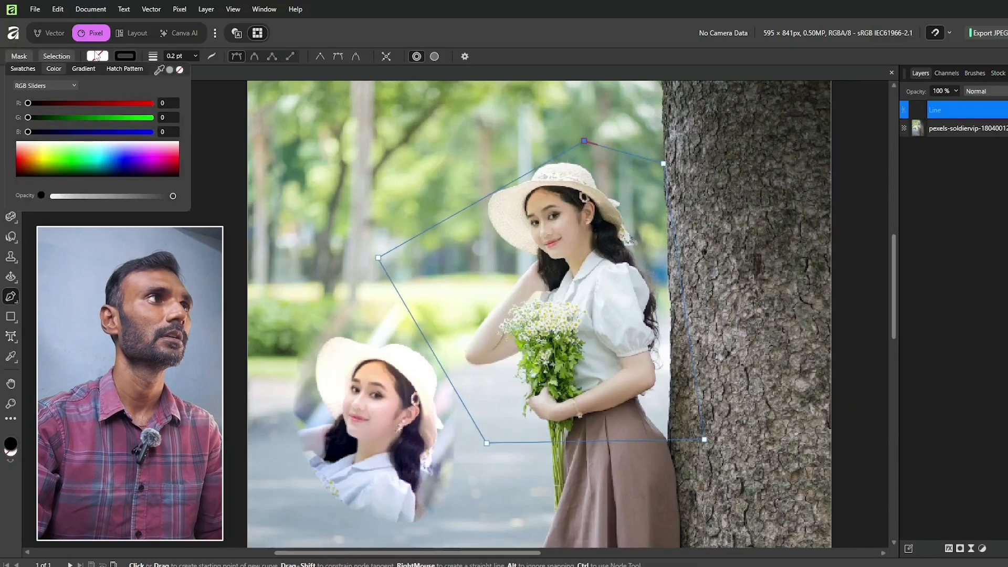
{"action": "left_click", "coordinate": [111, 166]}
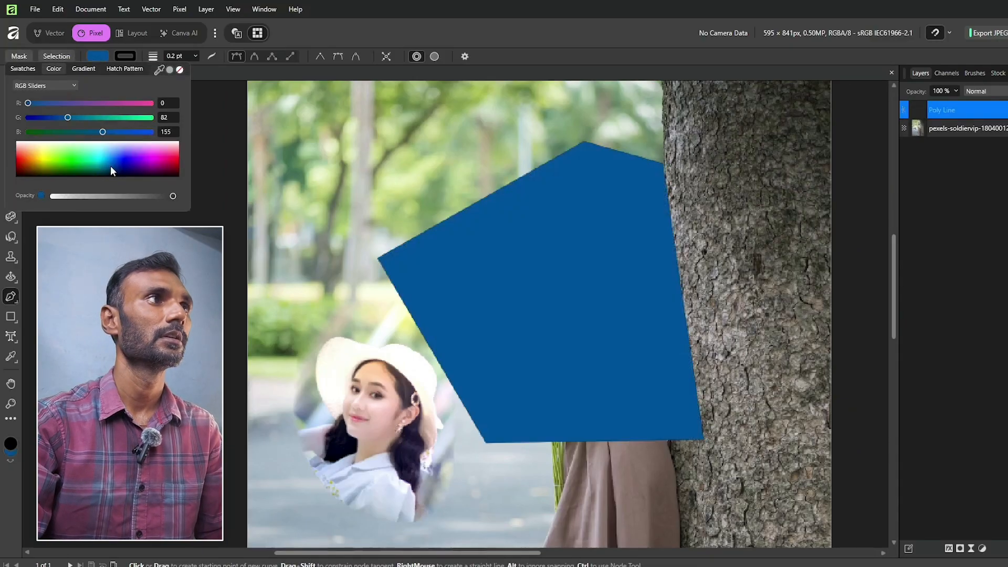
Set the blue shape's blend mode to Overlay and deselect it
{"action": "left_click", "coordinate": [975, 92]}
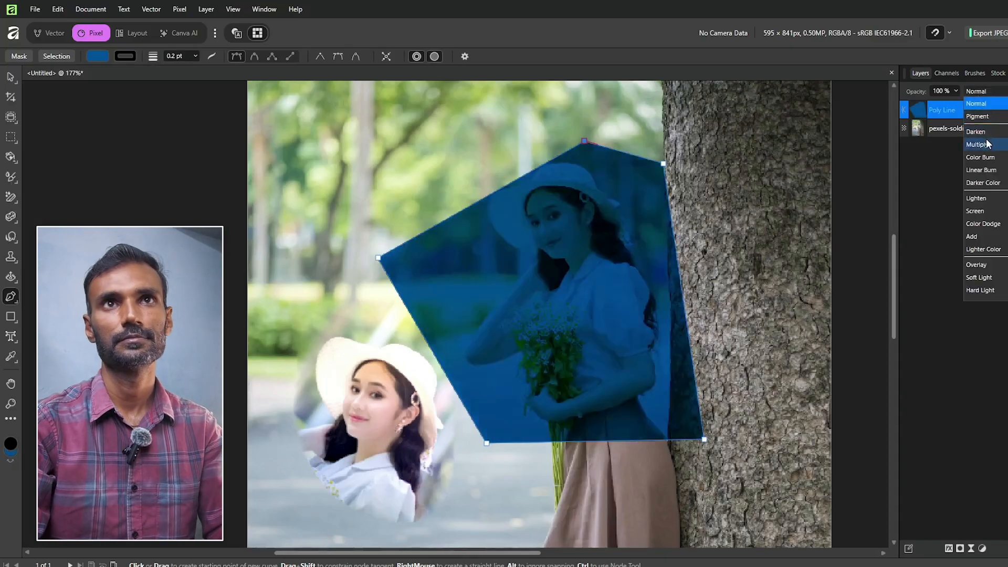
{"action": "left_click", "coordinate": [991, 267]}
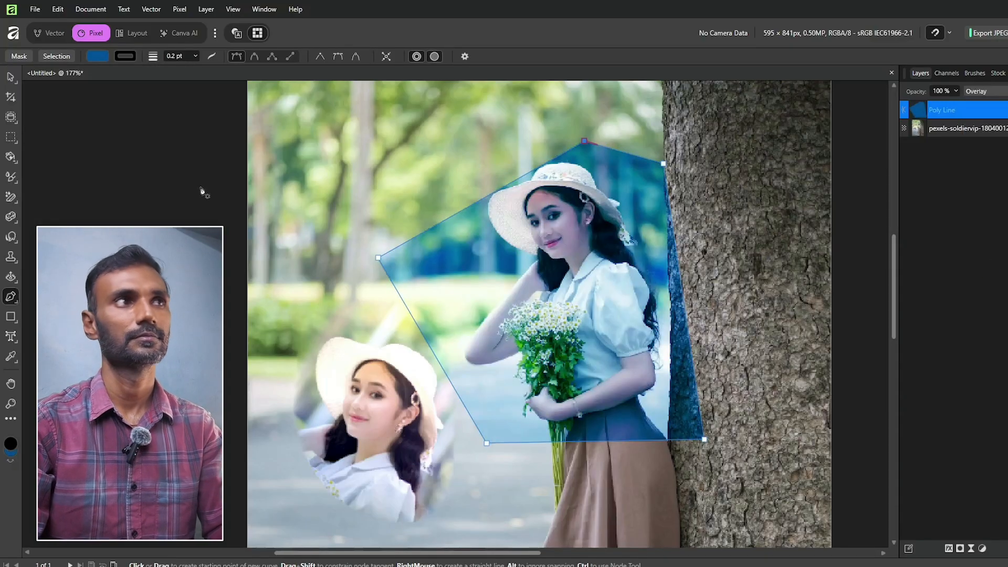
{"action": "left_click", "coordinate": [10, 77]}
{"action": "left_click", "coordinate": [91, 166]}
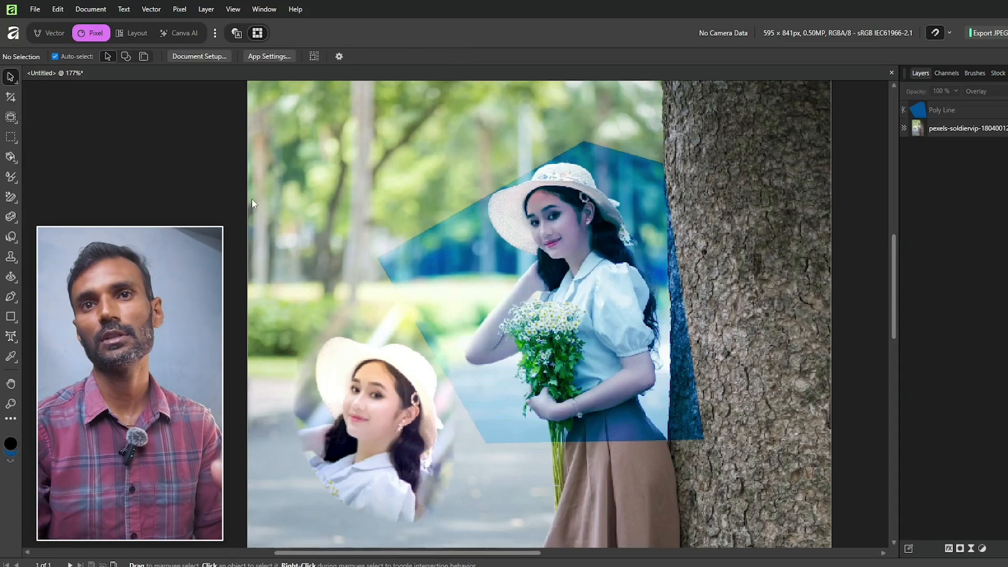
Undo the Overlay blend mode and delete the blue shape
{"action": "key", "text": "ctrl+z"}
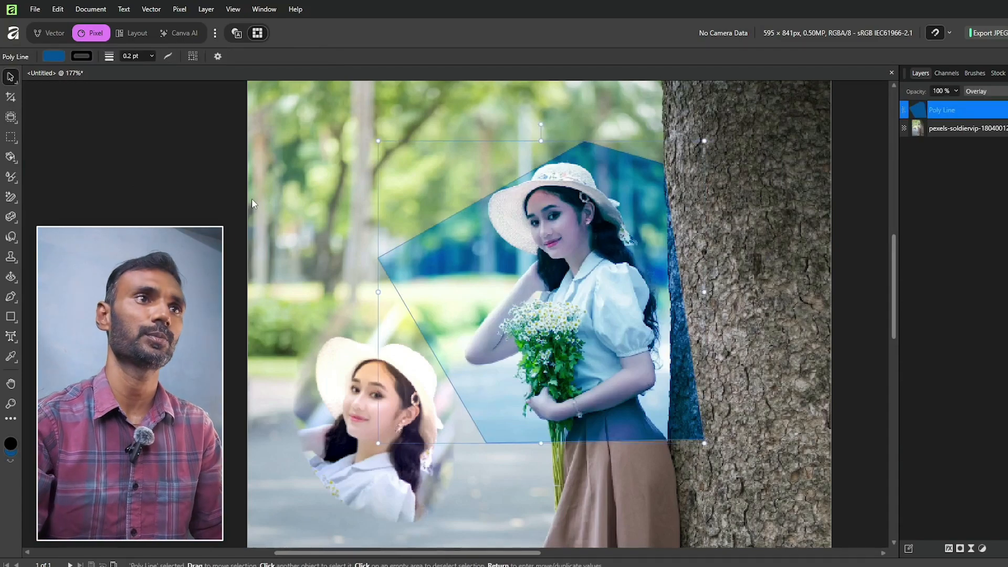
{"action": "key", "text": "ctrl+z"}
{"action": "left_click_drag", "start_coordinate": [639, 338], "coordinate": [615, 349]}
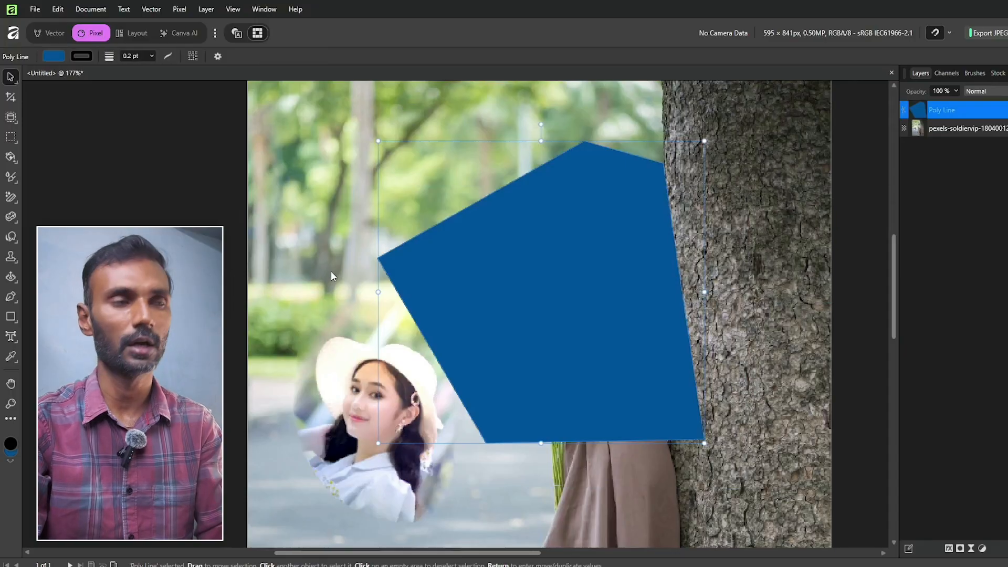
{"action": "key", "text": "Delete"}
Draw a closed five-node Pen Tool shape from the trees across the woman to the trunk, and convert it into a mask on the photo
{"action": "key", "text": "p"}
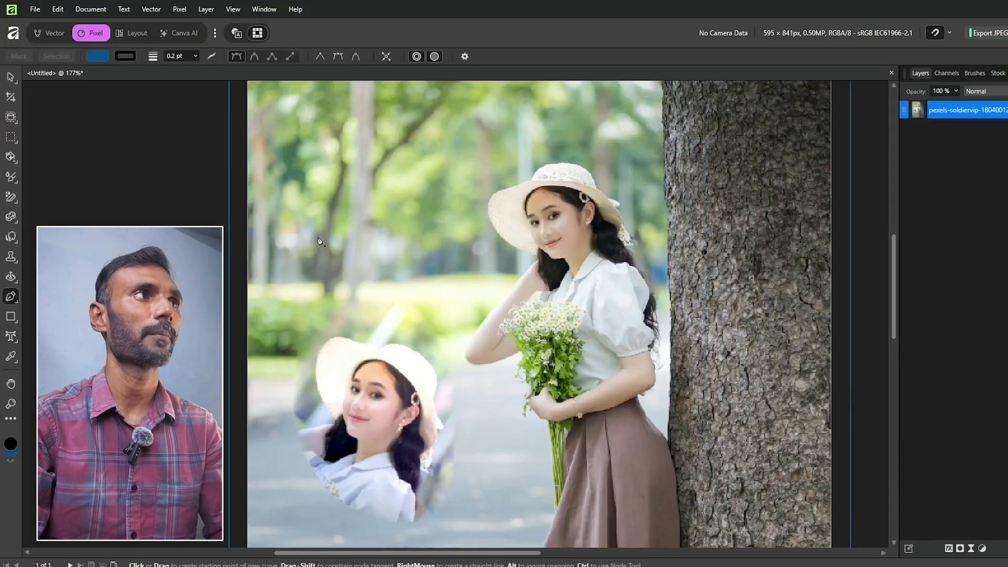
{"action": "left_click", "coordinate": [503, 135]}
{"action": "left_click", "coordinate": [373, 346]}
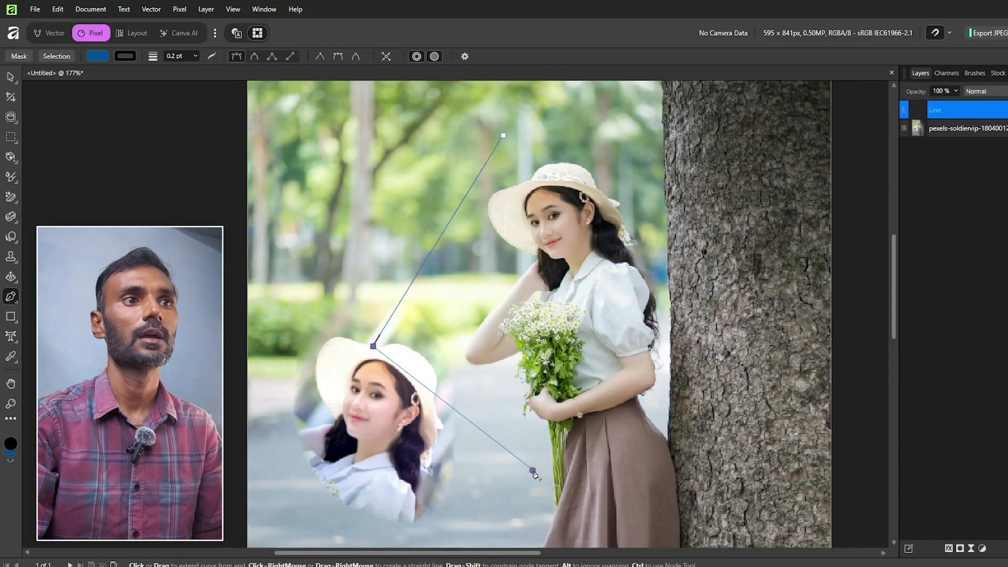
{"action": "left_click", "coordinate": [532, 471]}
{"action": "left_click", "coordinate": [764, 389]}
{"action": "left_click", "coordinate": [671, 182]}
{"action": "left_click", "coordinate": [503, 136]}
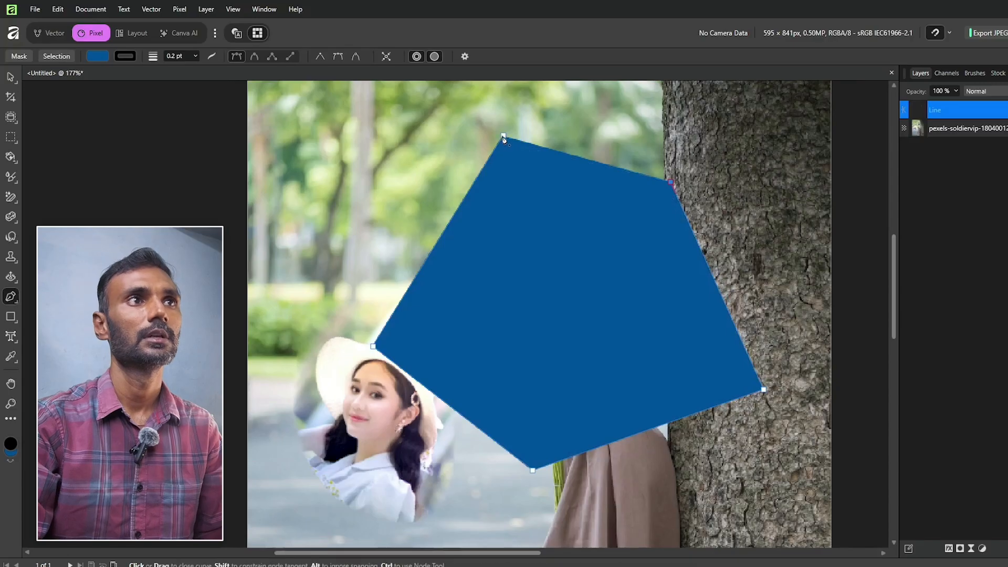
{"action": "left_click", "coordinate": [19, 56]}
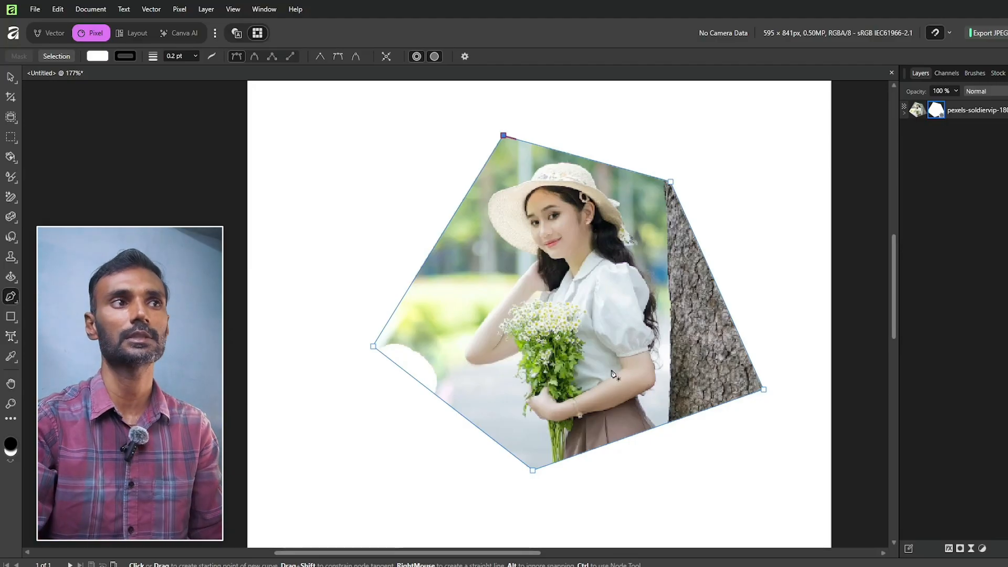
Reshape the mask by moving its outer left and right nodes inwards and bending its upper and right edges towards the woman
{"action": "left_click_drag", "start_coordinate": [373, 346], "coordinate": [447, 353]}
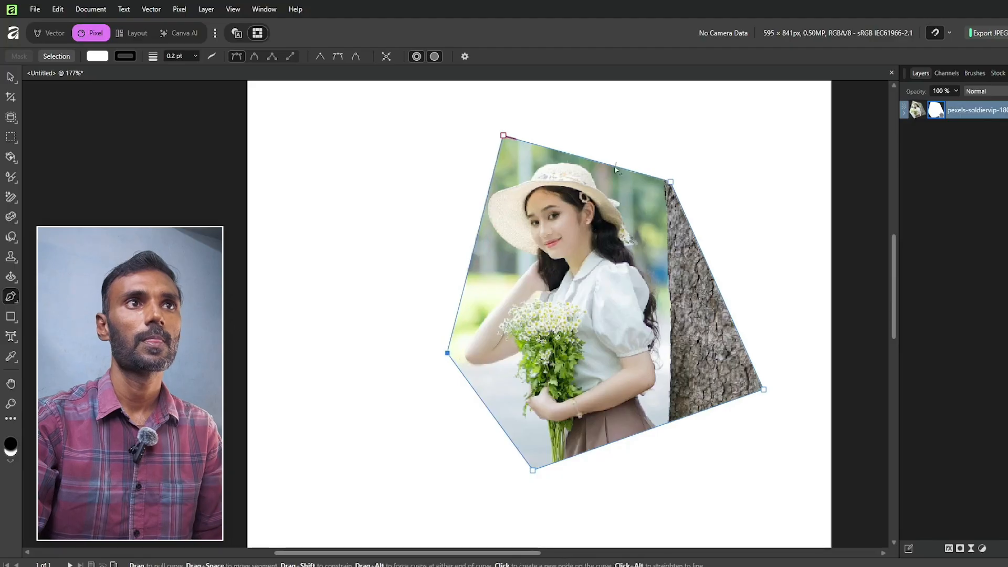
{"action": "left_click_drag", "start_coordinate": [625, 169], "coordinate": [575, 189]}
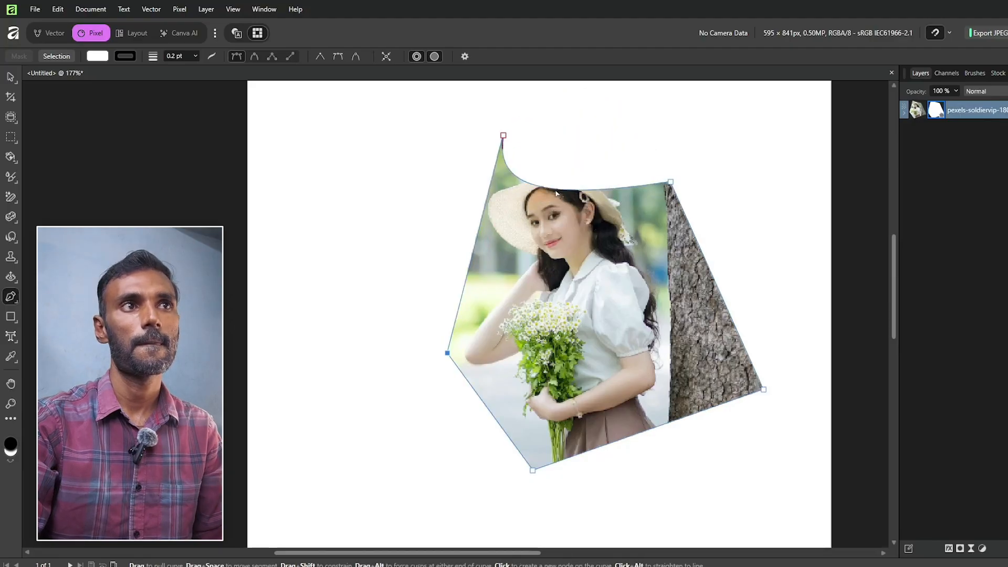
{"action": "left_click_drag", "start_coordinate": [762, 389], "coordinate": [727, 393]}
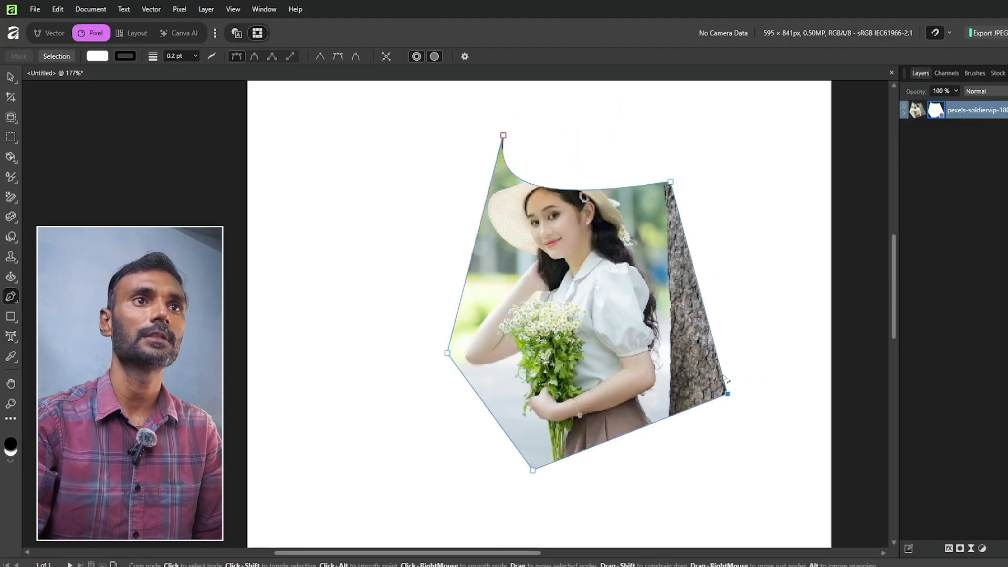
{"action": "left_click_drag", "start_coordinate": [702, 302], "coordinate": [660, 339]}
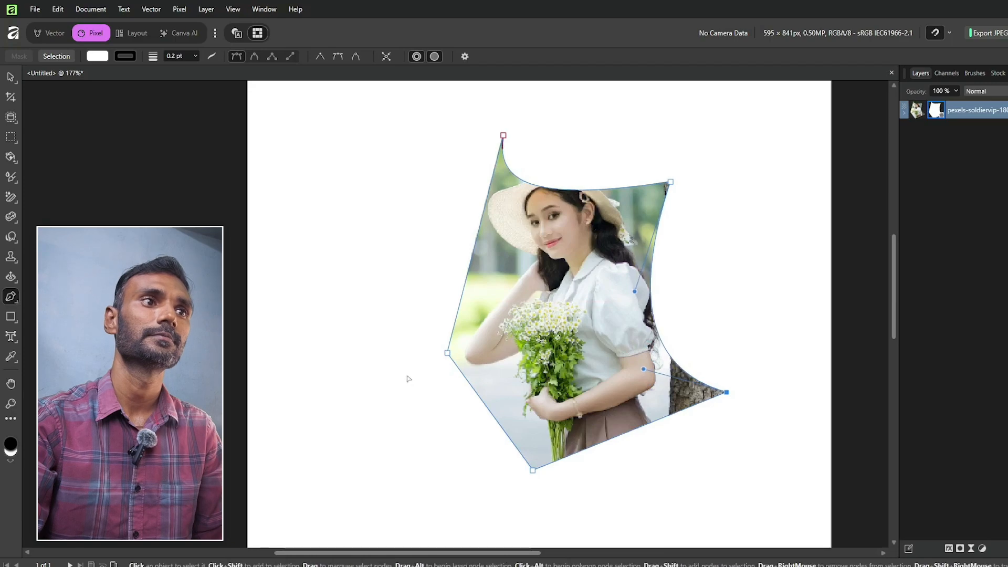
{"action": "left_click_drag", "start_coordinate": [511, 395], "coordinate": [491, 411]}
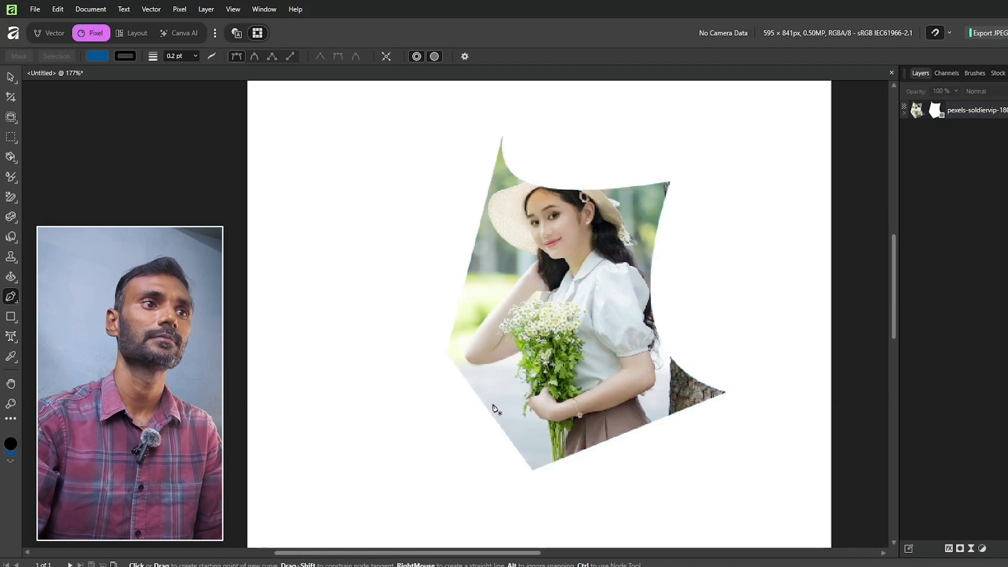
Reselect the photo's clipping mask and bend its lower-left edge inwards over the bouquet
{"action": "key", "text": "v"}
{"action": "left_click", "coordinate": [497, 398]}
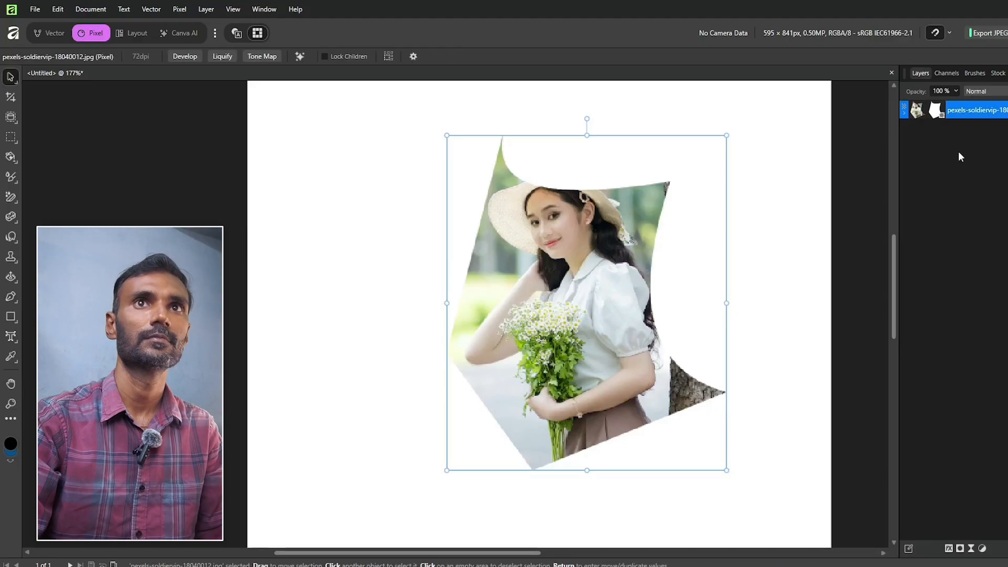
{"action": "left_click", "coordinate": [940, 114]}
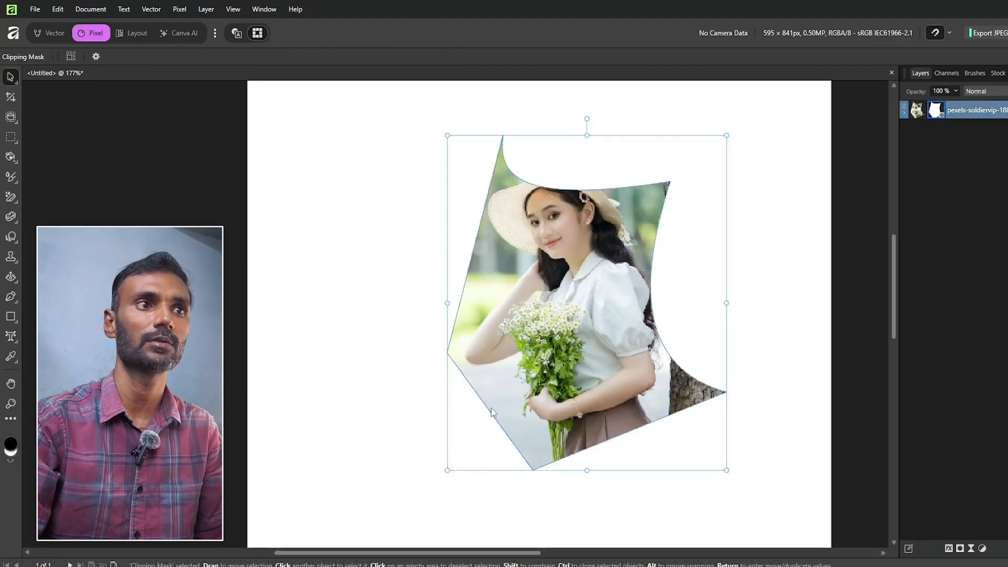
{"action": "left_click", "coordinate": [389, 444]}
{"action": "left_click", "coordinate": [529, 347]}
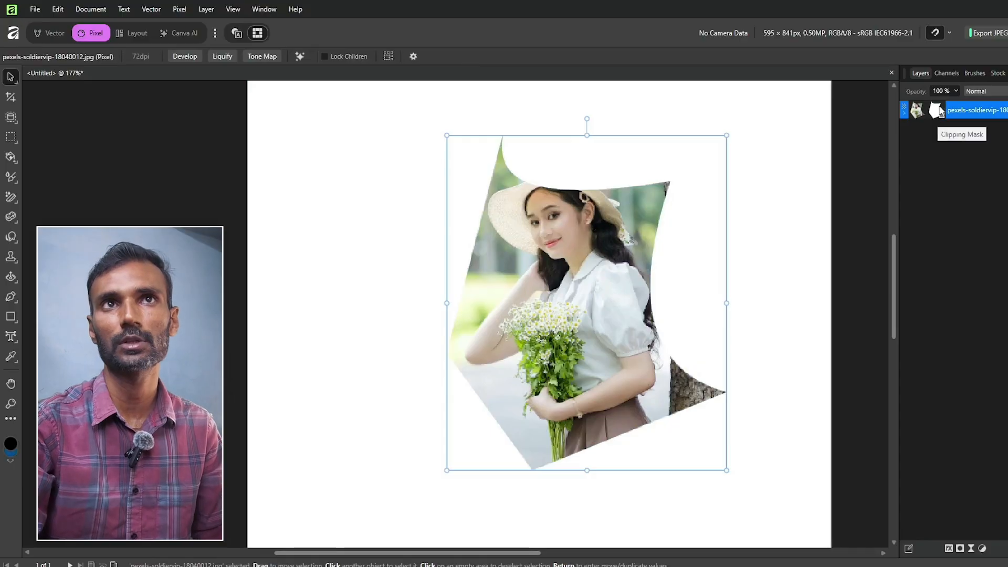
{"action": "left_click", "coordinate": [937, 116]}
{"action": "left_click", "coordinate": [489, 413]}
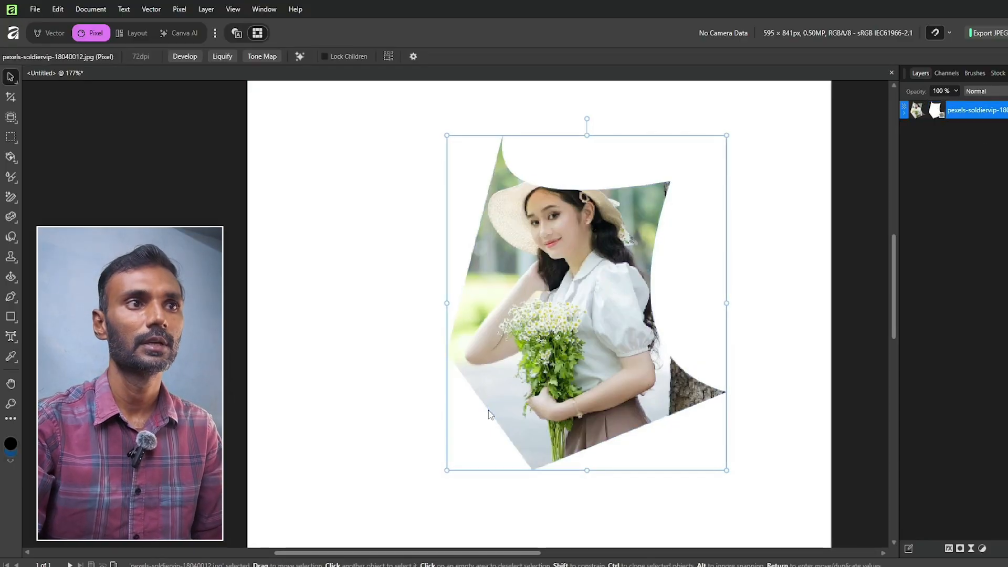
{"action": "left_click", "coordinate": [938, 112]}
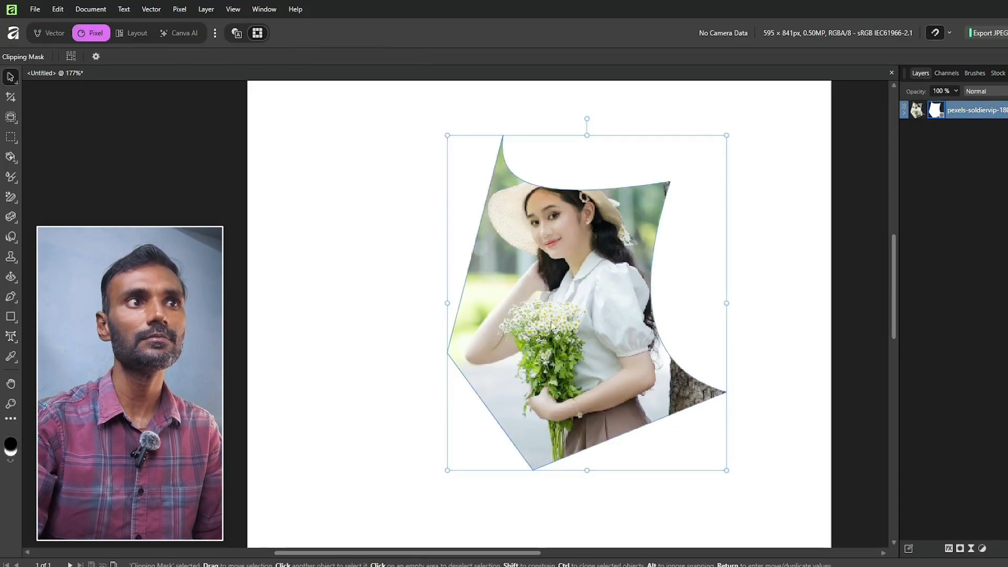
{"action": "key", "text": "a"}
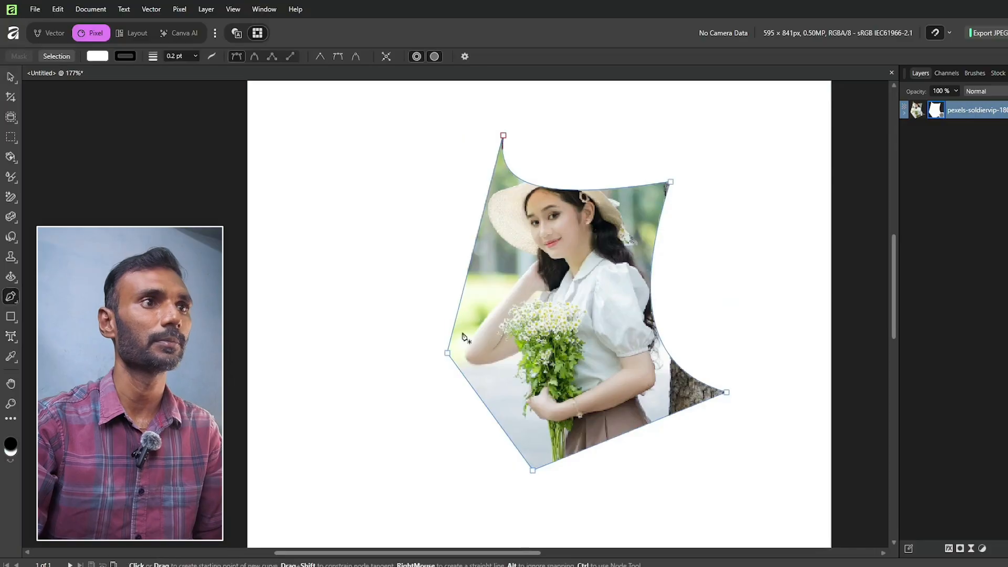
{"action": "left_click_drag", "start_coordinate": [478, 402], "coordinate": [565, 336]}
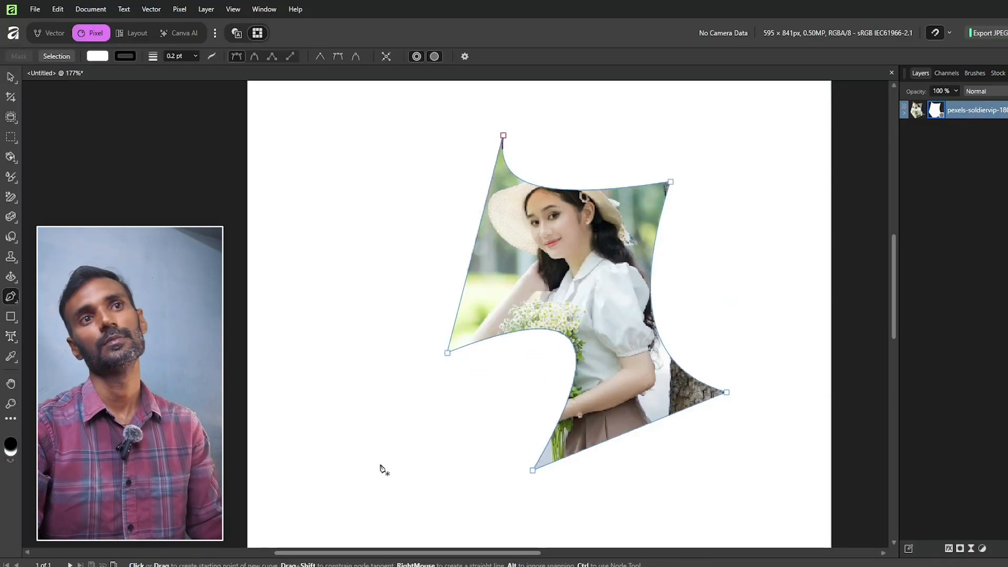
Undo the mask's edge and node edits, the mask itself and the shape it was made from
{"action": "left_click", "coordinate": [10, 76]}
{"action": "left_click", "coordinate": [286, 459]}
{"action": "key", "text": "ctrl+z"}
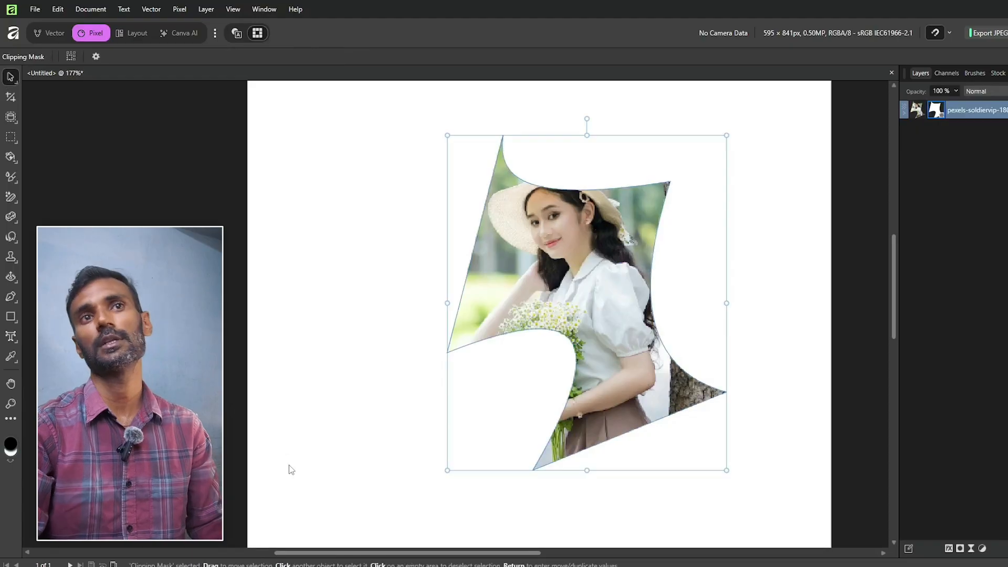
{"action": "key", "text": "ctrl+z"}
{"action": "key", "text": "ctrl+z"}
{"action": "key", "text": "ctrl+z"}
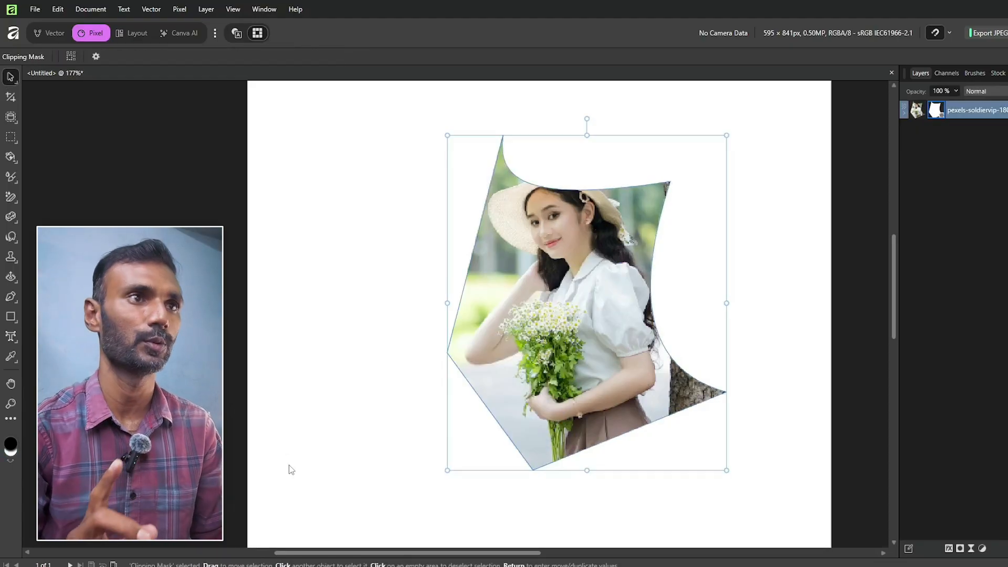
{"action": "key", "text": "ctrl+z"}
Draw a four-node Pen Tool shape with straight edges around the woman's upper body and the trunk, and convert it into a selection
{"action": "left_click", "coordinate": [10, 297]}
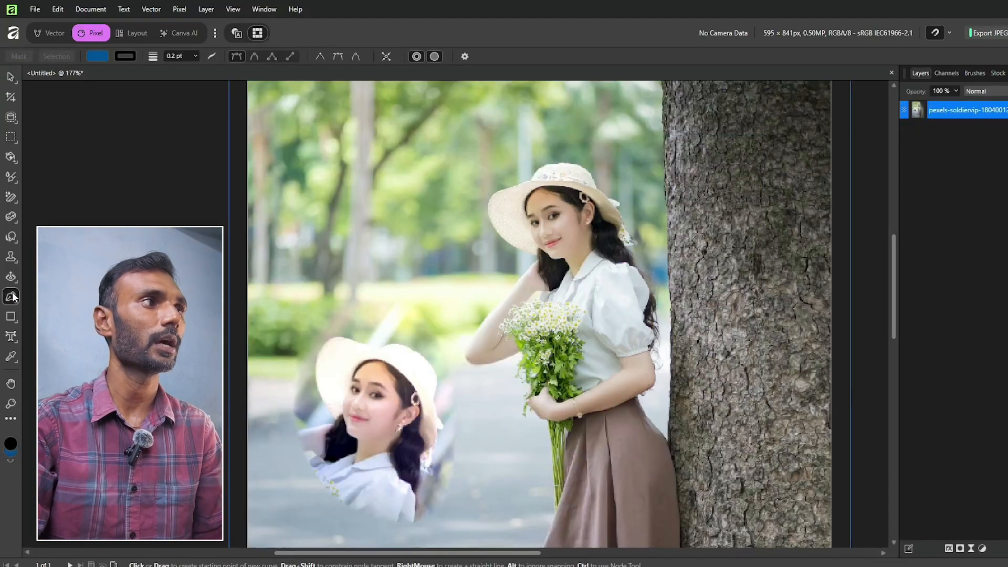
{"action": "left_click", "coordinate": [517, 145]}
{"action": "left_click", "coordinate": [400, 275]}
{"action": "left_click", "coordinate": [587, 464]}
{"action": "left_click", "coordinate": [813, 236]}
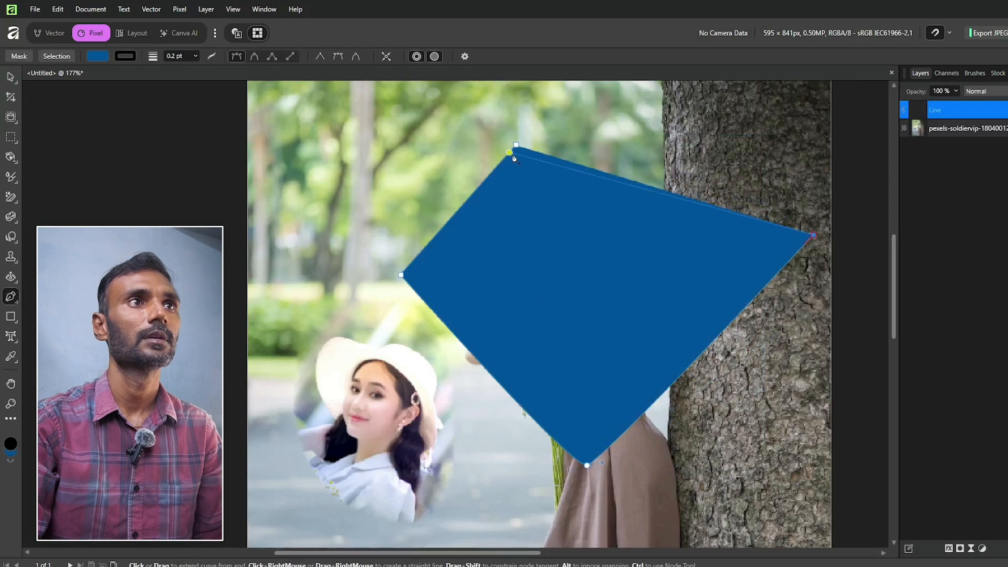
{"action": "left_click", "coordinate": [63, 54]}
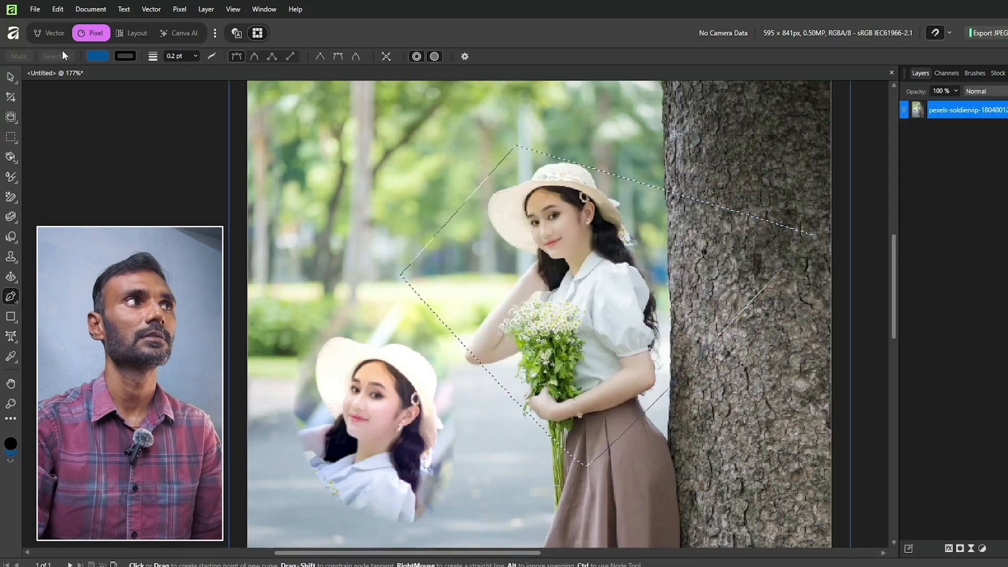
Duplicate the selected area onto a new layer, and try hiding the original photo layer beneath it
{"action": "key", "text": "ctrl+j"}
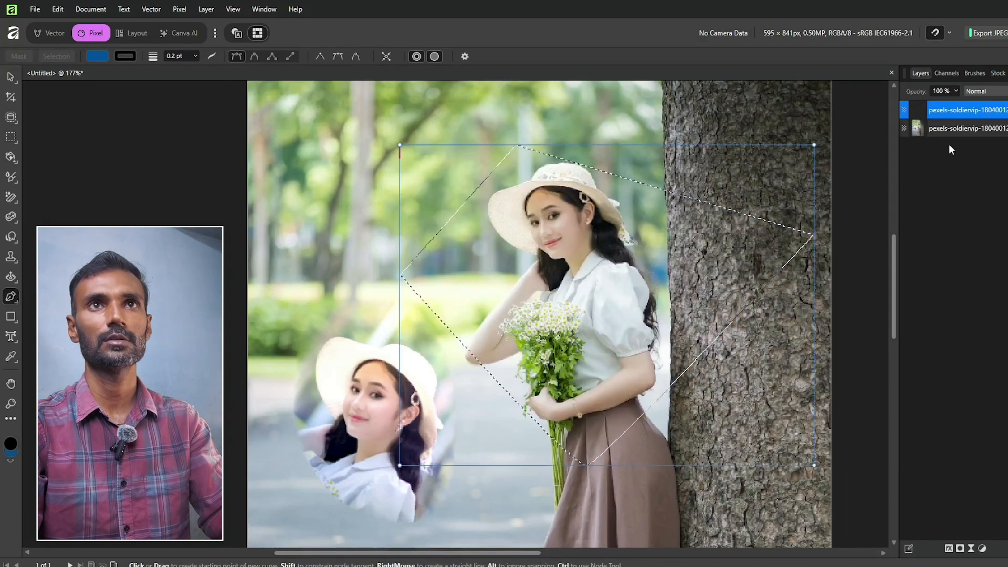
{"action": "left_click", "coordinate": [1005, 128]}
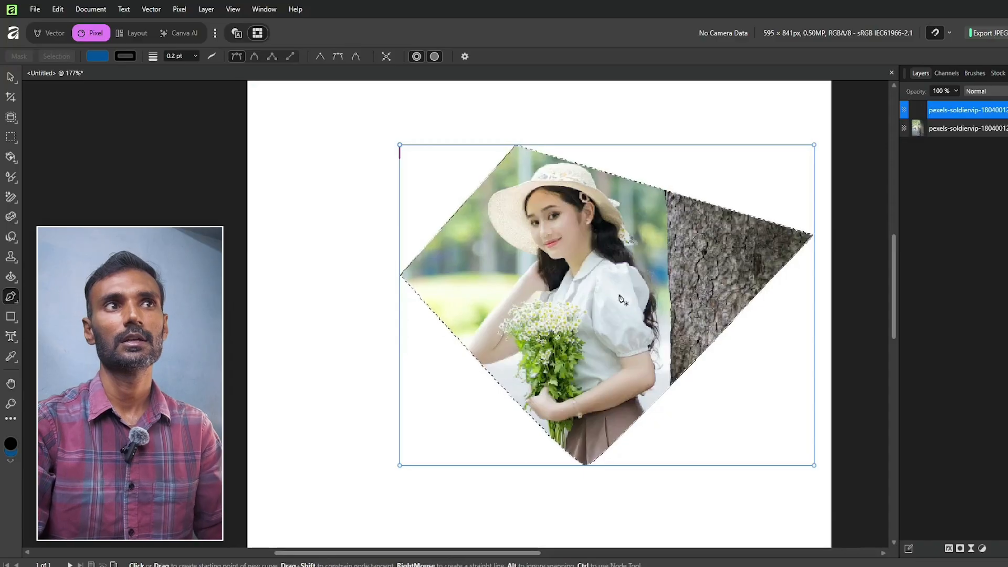
{"action": "key", "text": "ctrl+z"}
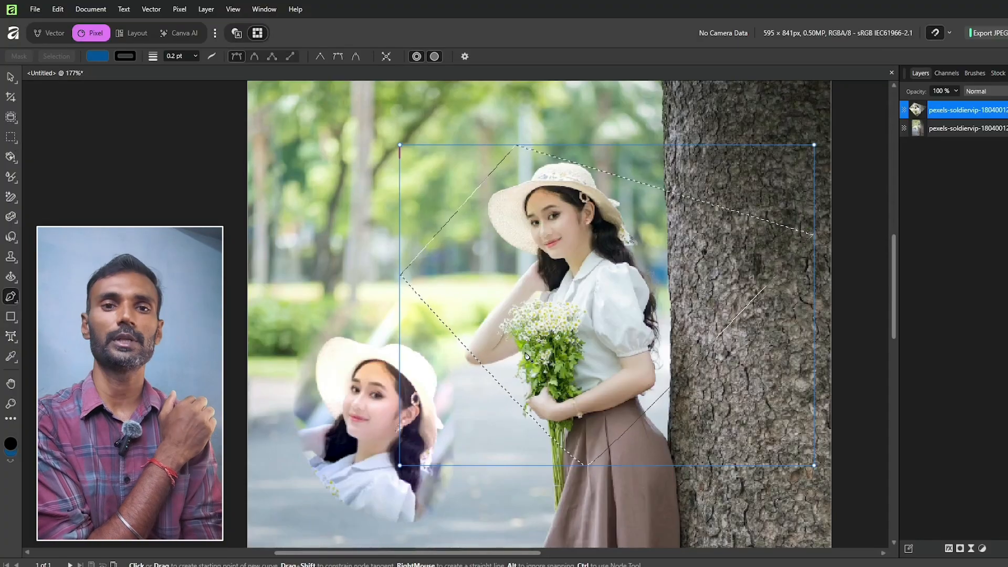
{"action": "left_click", "coordinate": [9, 77]}
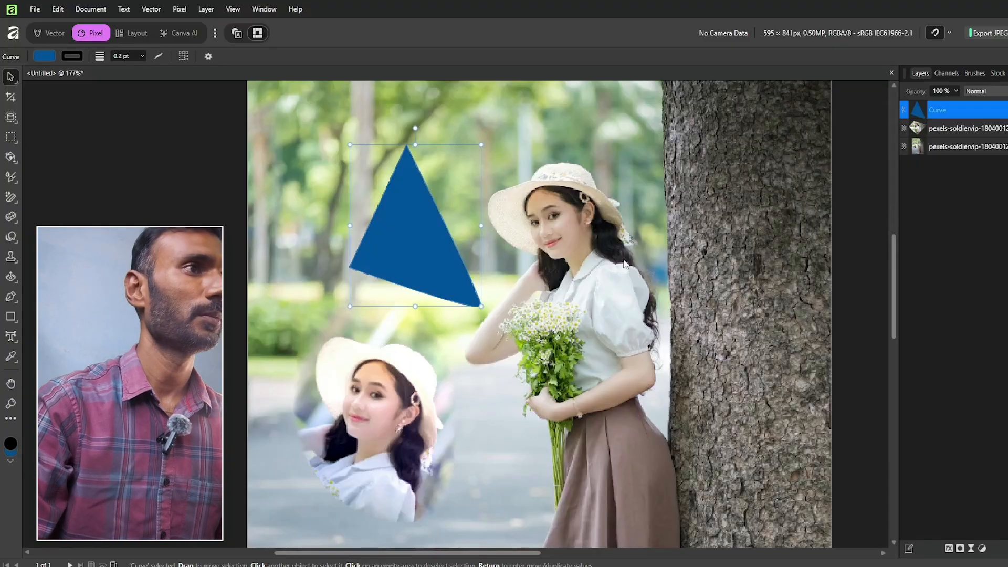
{"action": "key", "text": "p"}
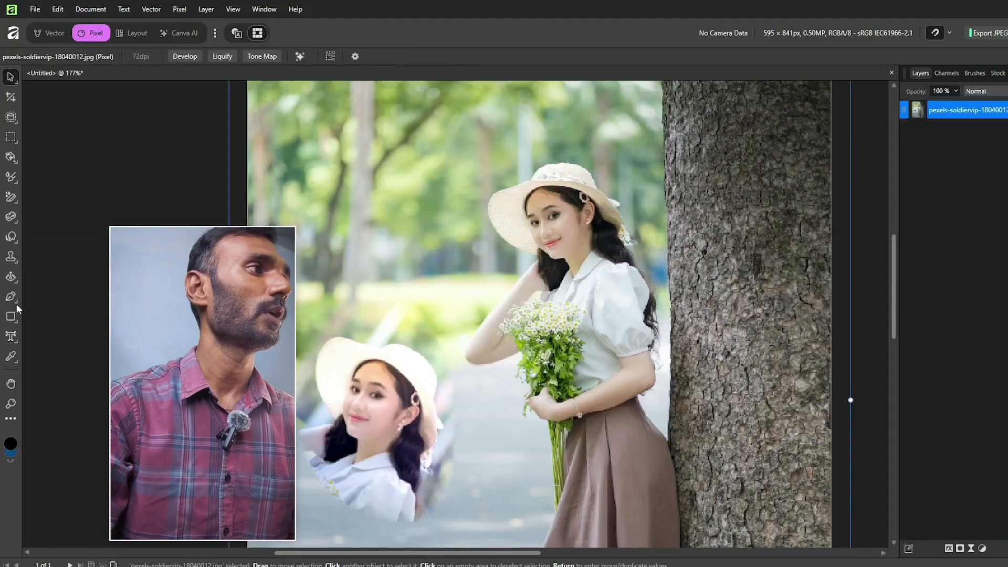
Draw a blue rectangle over the background trees and try the straight-cut and concave corner presets at 25%
{"action": "right_click", "coordinate": [12, 317]}
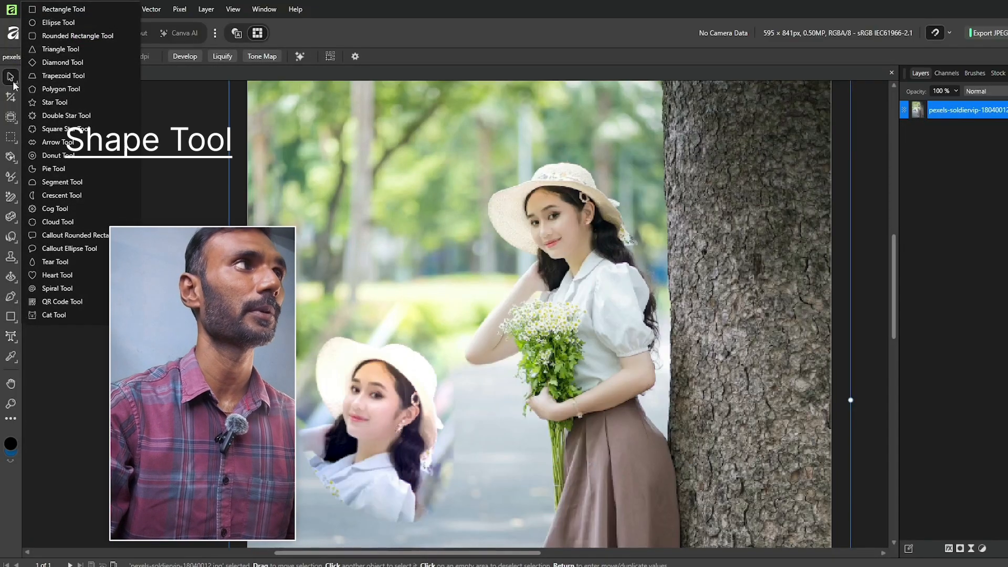
{"action": "left_click", "coordinate": [59, 9]}
{"action": "left_click_drag", "start_coordinate": [282, 122], "coordinate": [424, 228]}
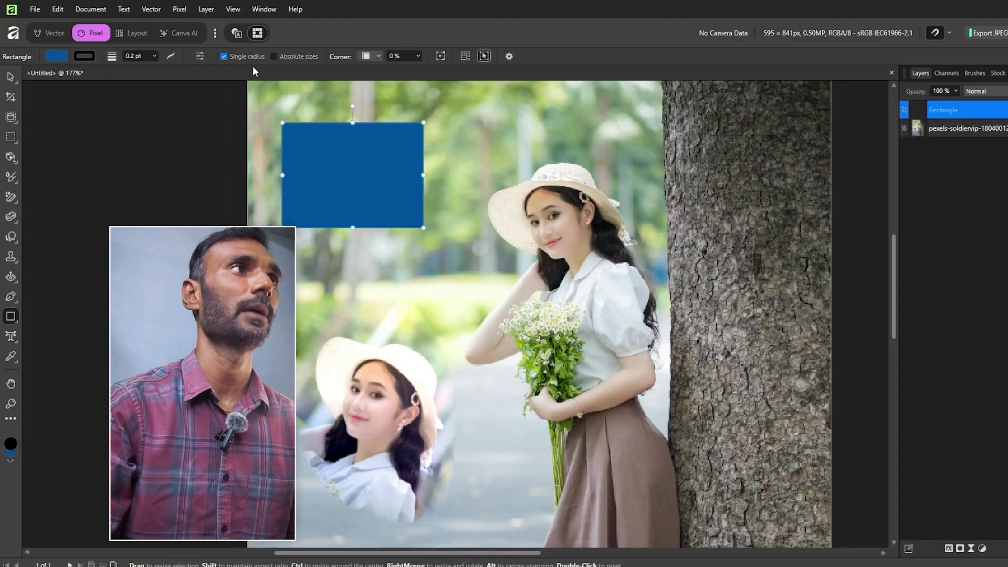
{"action": "left_click", "coordinate": [200, 56]}
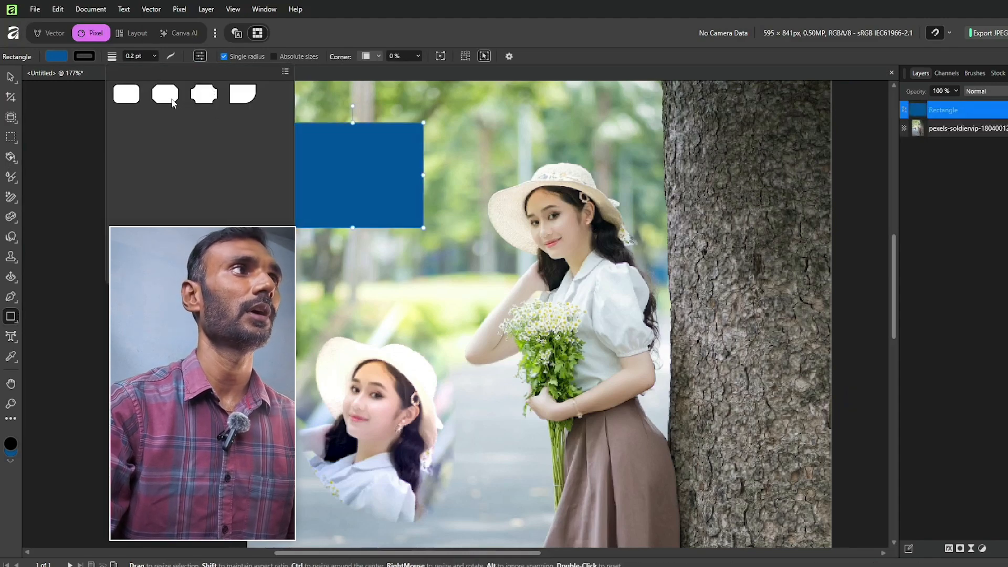
{"action": "left_click", "coordinate": [199, 98]}
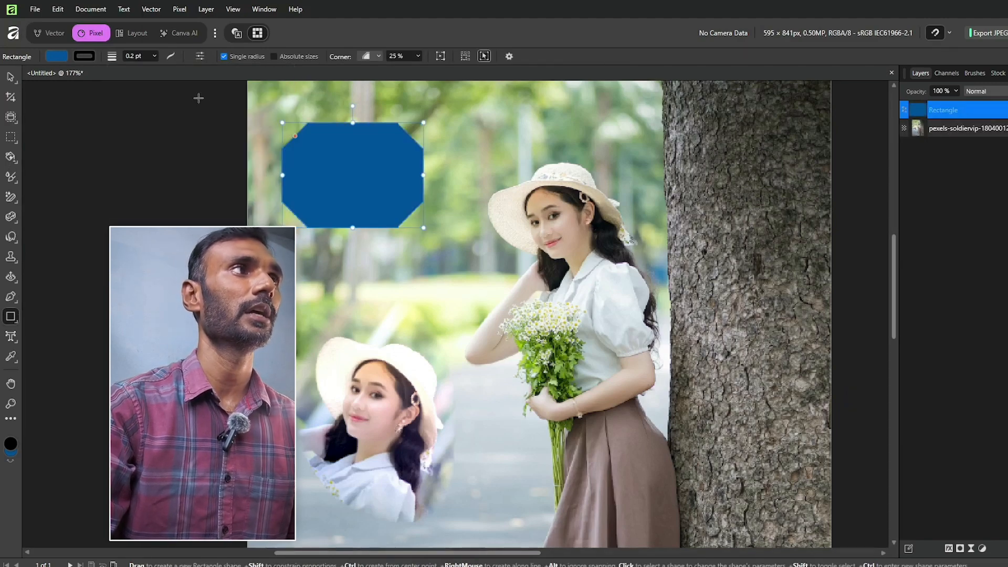
{"action": "left_click", "coordinate": [200, 57]}
{"action": "left_click", "coordinate": [209, 97]}
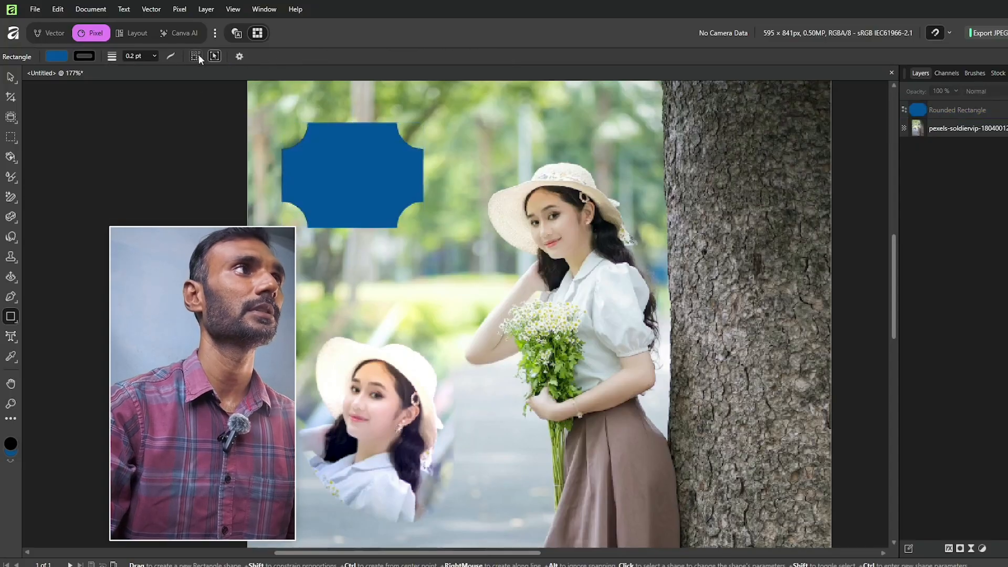
Select the concave-cornered rectangle and stretch it vertically from its centre
{"action": "left_click", "coordinate": [4, 77]}
{"action": "left_click", "coordinate": [352, 201]}
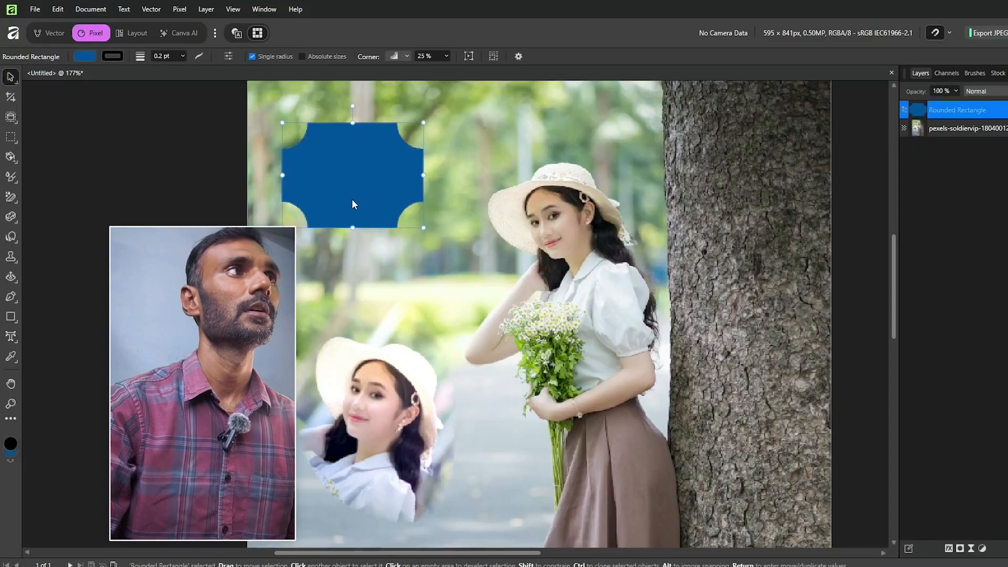
{"action": "left_click_drag", "start_coordinate": [382, 223], "coordinate": [387, 244]}
{"action": "left_click", "coordinate": [326, 120]}
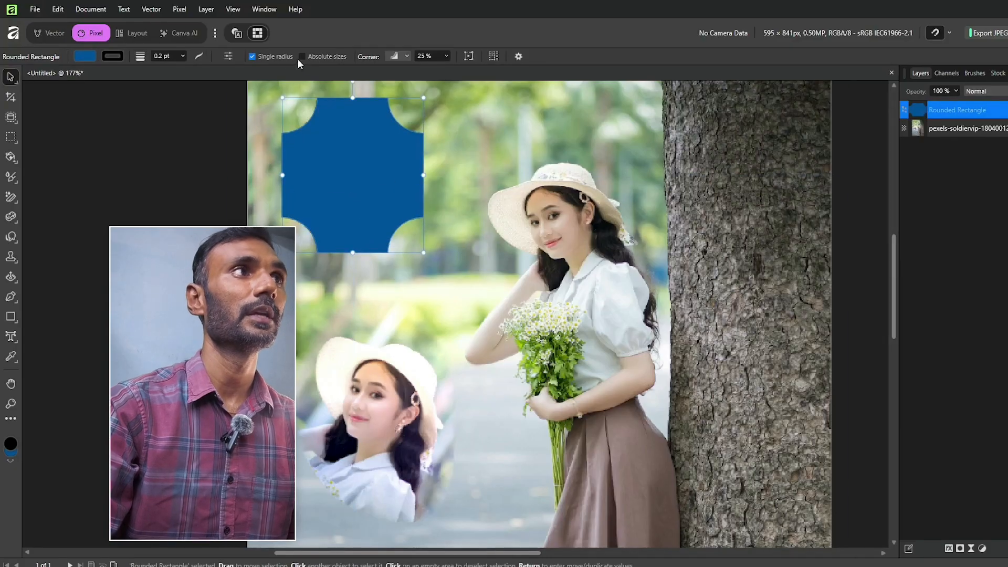
Give the rectangle separate corner radii of 24% top-left and 55% top-right, and restore the single radius
{"action": "left_click", "coordinate": [253, 56]}
{"action": "left_click", "coordinate": [253, 56]}
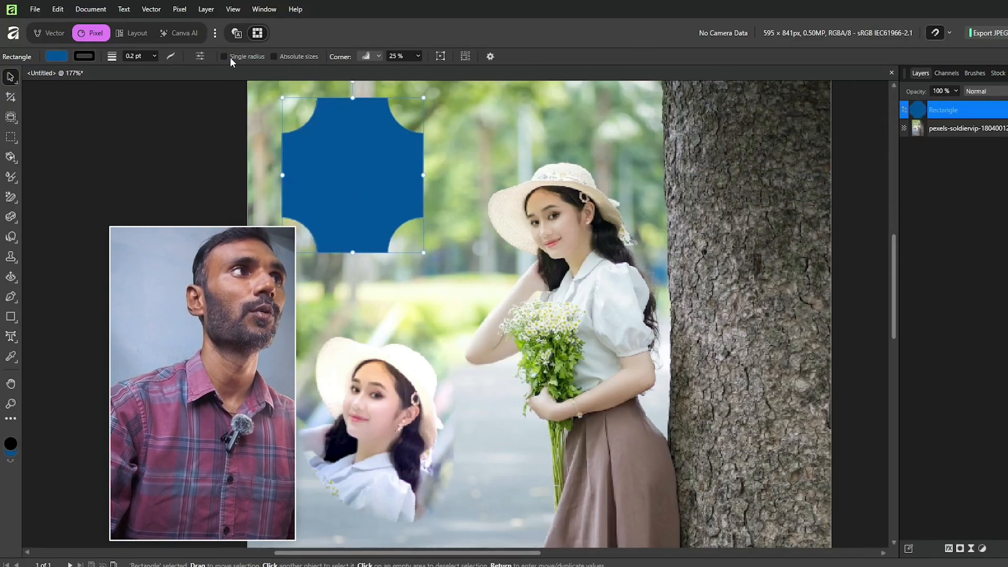
{"action": "left_click", "coordinate": [230, 58]}
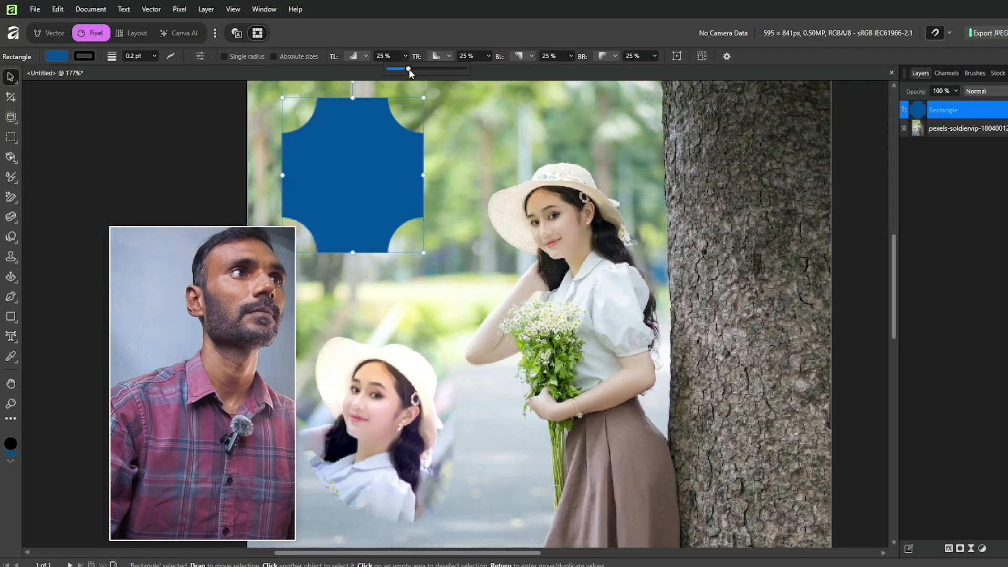
{"action": "mouse_move", "coordinate": [409, 72]}
{"action": "left_mouse_down"}
{"action": "mouse_move", "coordinate": [441, 68]}
{"action": "mouse_move", "coordinate": [406, 64]}
{"action": "left_mouse_up"}
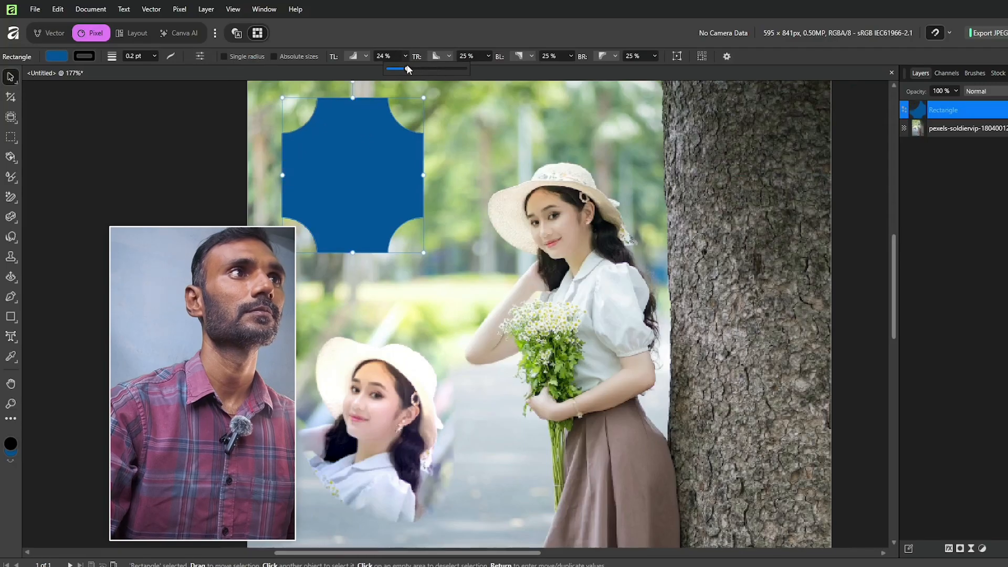
{"action": "left_click", "coordinate": [489, 56]}
{"action": "left_click_drag", "start_coordinate": [486, 67], "coordinate": [513, 69]}
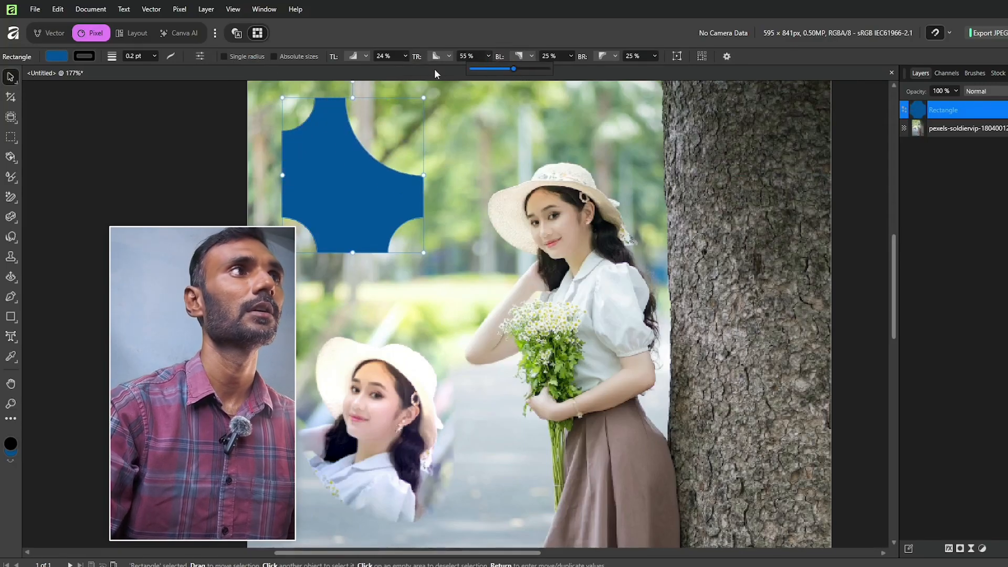
{"action": "left_click", "coordinate": [226, 56]}
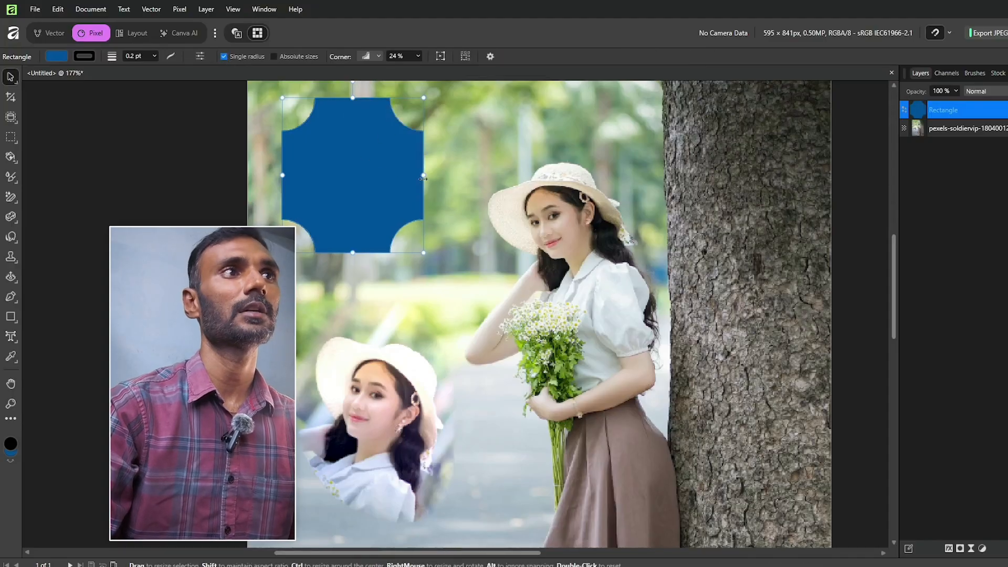
Widen the rectangle with rounded corners and move it down against the woman's face
{"action": "left_click_drag", "start_coordinate": [424, 175], "coordinate": [488, 177]}
{"action": "left_click", "coordinate": [380, 54]}
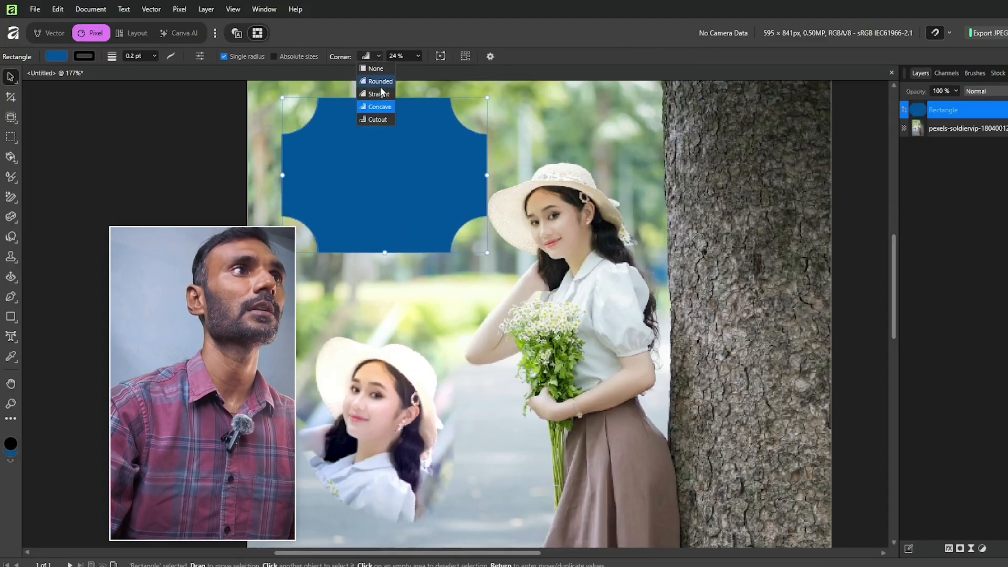
{"action": "left_click", "coordinate": [380, 92]}
{"action": "left_click_drag", "start_coordinate": [435, 174], "coordinate": [479, 235]}
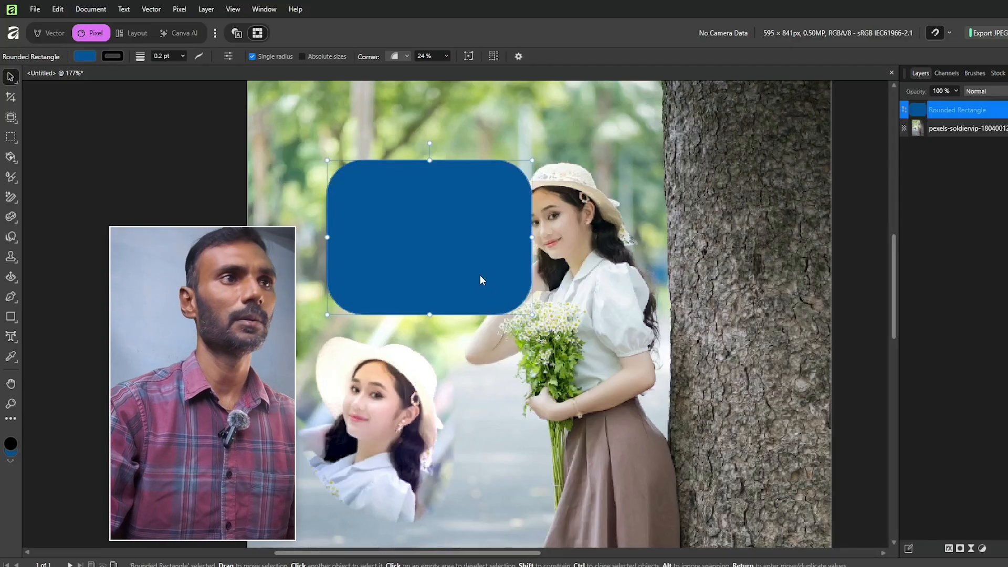
Delete the rounded rectangle and draw a five-point double star beside the woman's hat
{"action": "key", "text": "Delete"}
{"action": "left_click", "coordinate": [9, 317]}
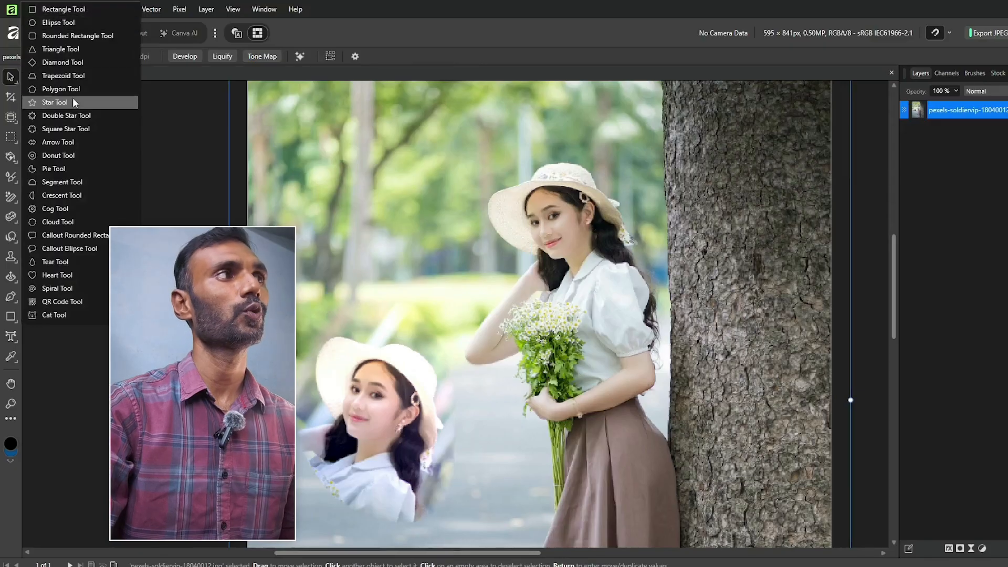
{"action": "left_click", "coordinate": [67, 115]}
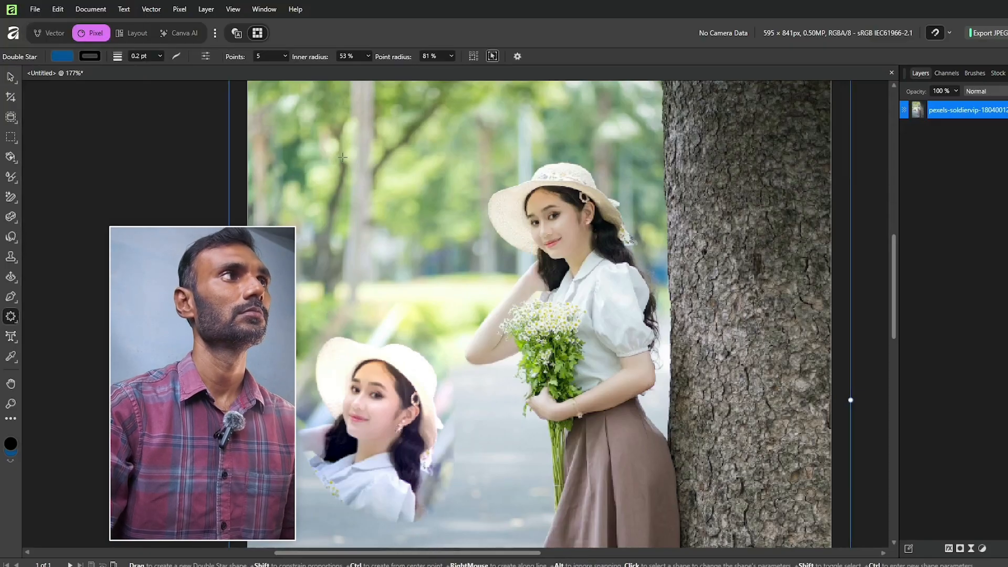
{"action": "left_click_drag", "start_coordinate": [343, 157], "coordinate": [525, 329]}
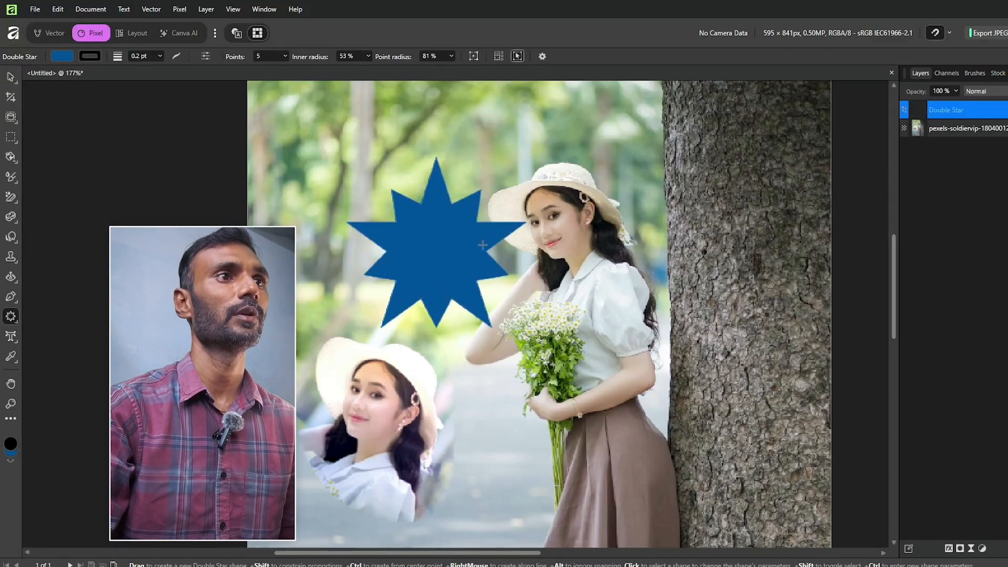
Set the double star's inner radius to 44% and point radius to 65%, and move it up over the trees
{"action": "left_click_drag", "start_coordinate": [451, 204], "coordinate": [473, 216]}
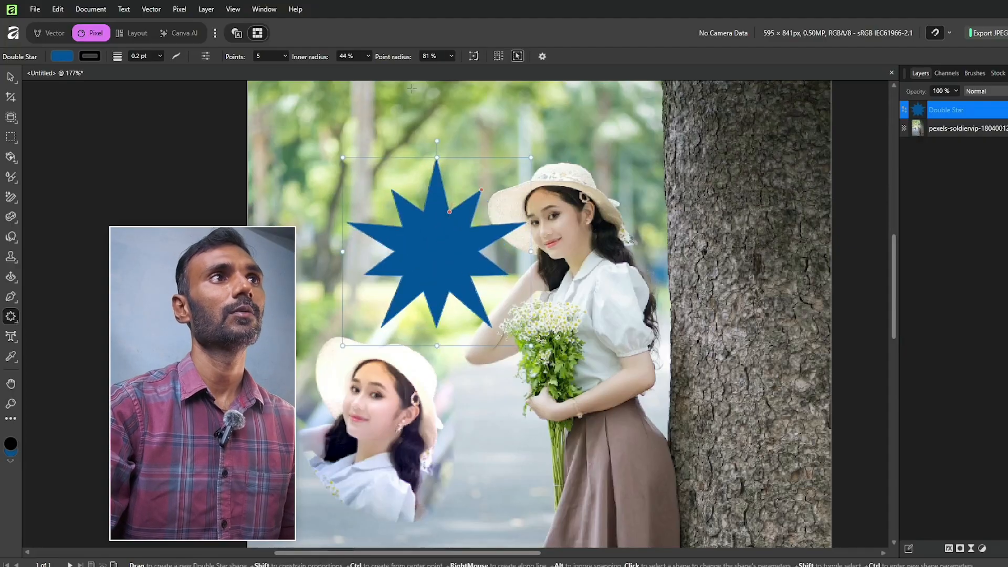
{"action": "left_click", "coordinate": [452, 55]}
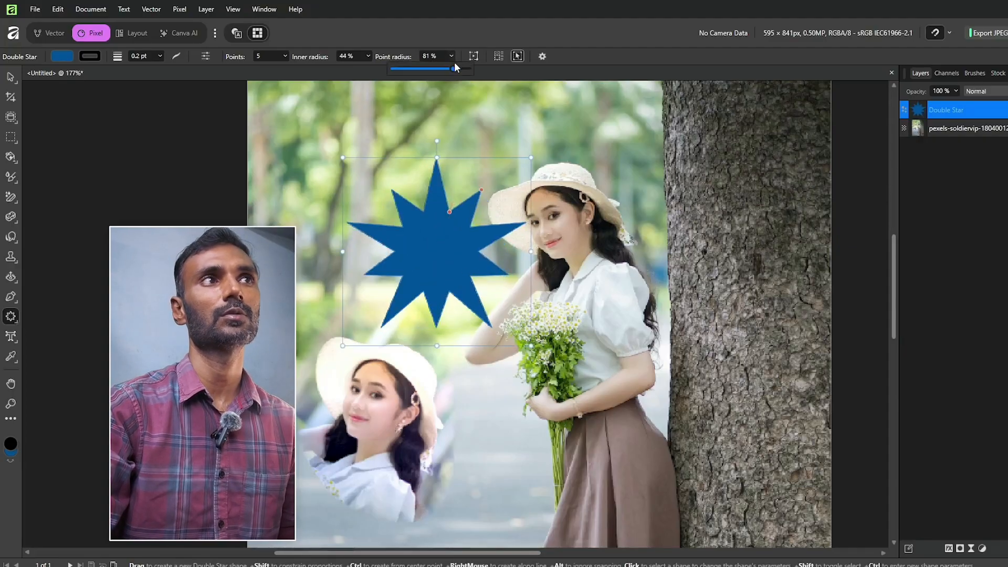
{"action": "mouse_move", "coordinate": [455, 69]}
{"action": "left_mouse_down"}
{"action": "mouse_move", "coordinate": [416, 69]}
{"action": "mouse_move", "coordinate": [500, 78]}
{"action": "mouse_move", "coordinate": [421, 80]}
{"action": "mouse_move", "coordinate": [442, 83]}
{"action": "left_mouse_up"}
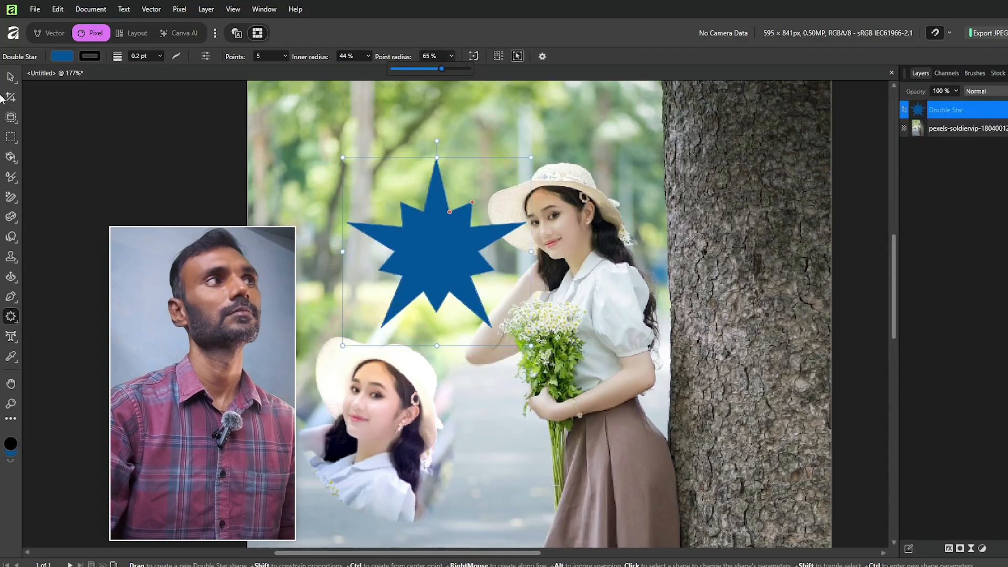
{"action": "left_click", "coordinate": [9, 79]}
{"action": "left_click_drag", "start_coordinate": [495, 269], "coordinate": [368, 206]}
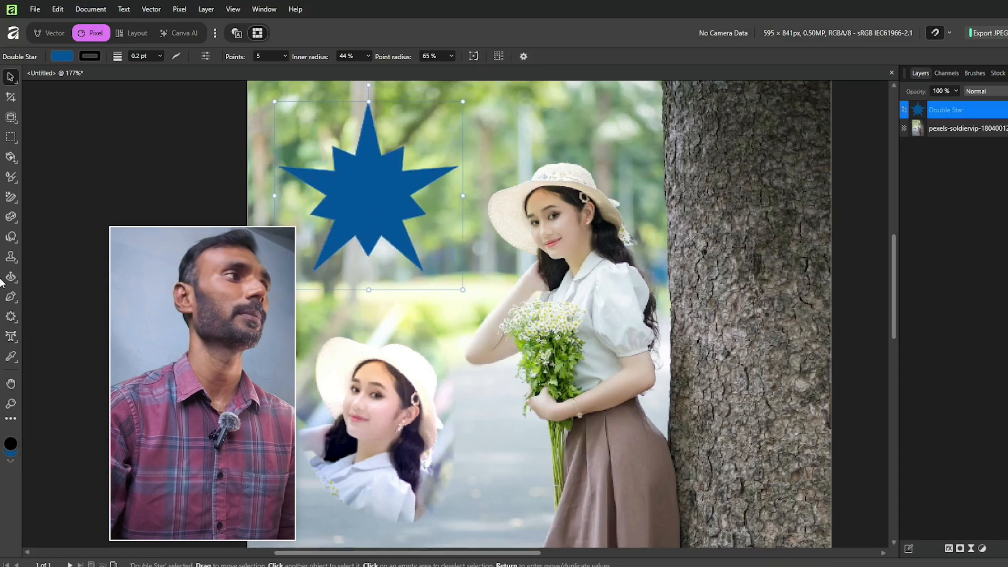
Draw a heart over the bouquet stems and narrow it to roughly equal width and height
{"action": "left_click", "coordinate": [11, 317]}
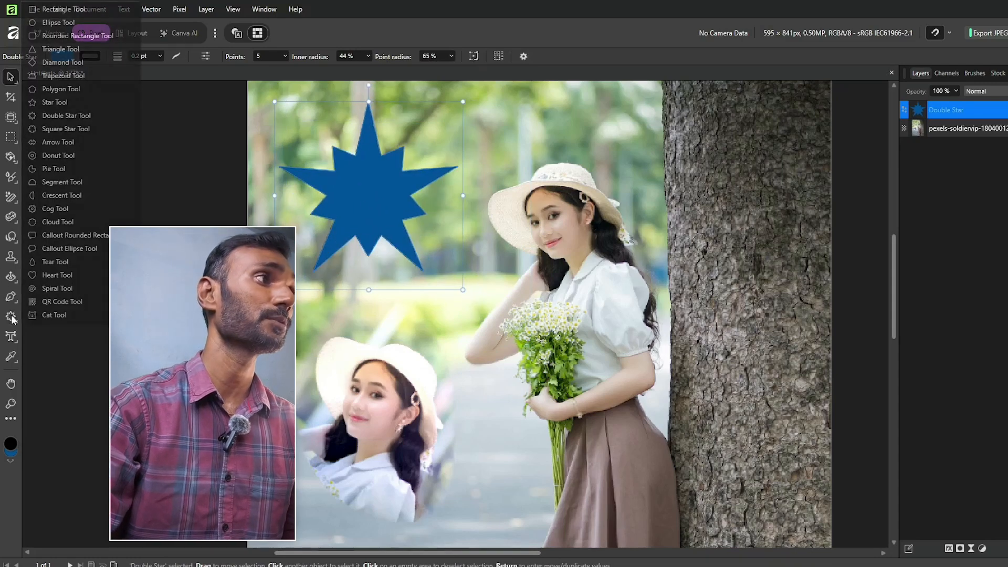
{"action": "left_click", "coordinate": [50, 273]}
{"action": "left_click_drag", "start_coordinate": [492, 373], "coordinate": [612, 452]}
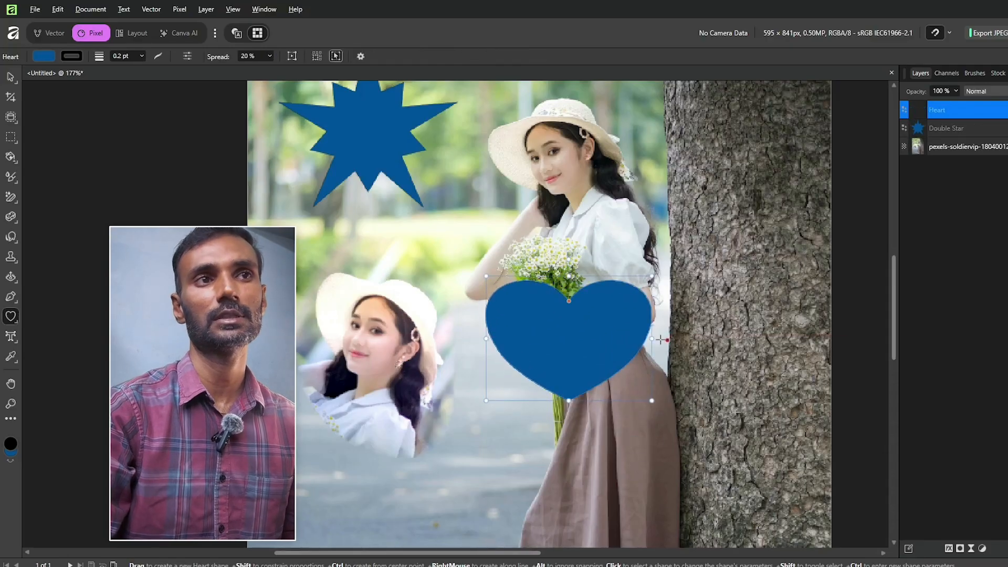
{"action": "left_click_drag", "start_coordinate": [652, 339], "coordinate": [612, 348]}
Delete the heart and the double star from the photo
{"action": "left_click", "coordinate": [9, 77]}
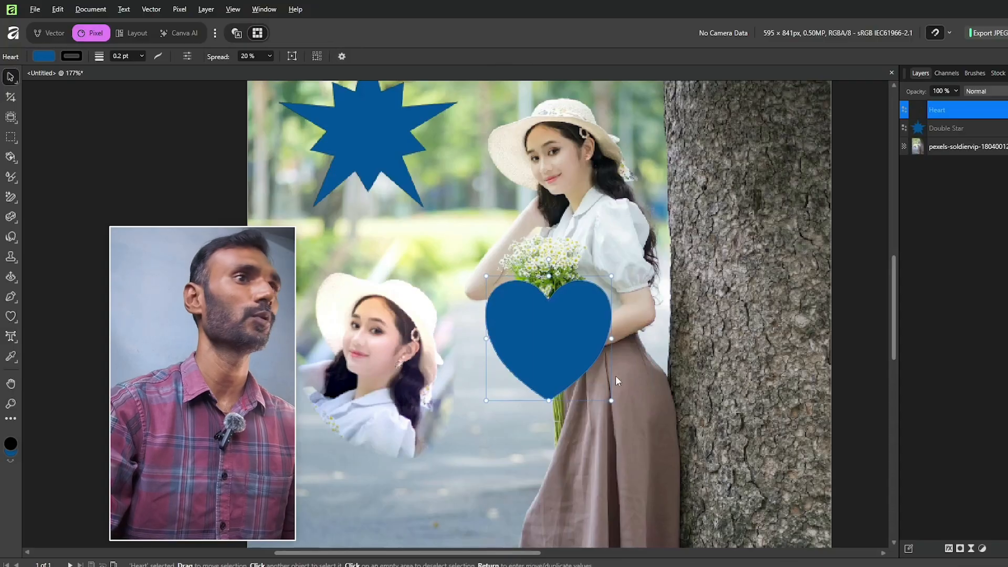
{"action": "key", "text": "Delete"}
{"action": "left_click", "coordinate": [354, 168]}
{"action": "key", "text": "Delete"}
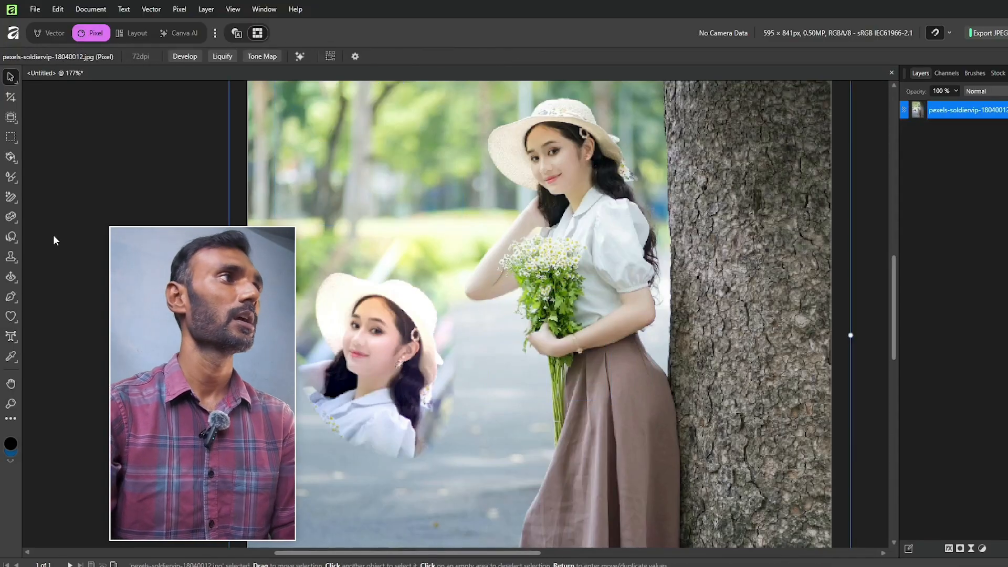
Add the art text "fsdfdsfdsfdsfdsf" in 12 pt Arial over the background above the small portrait, and select it
{"action": "left_click", "coordinate": [10, 320]}
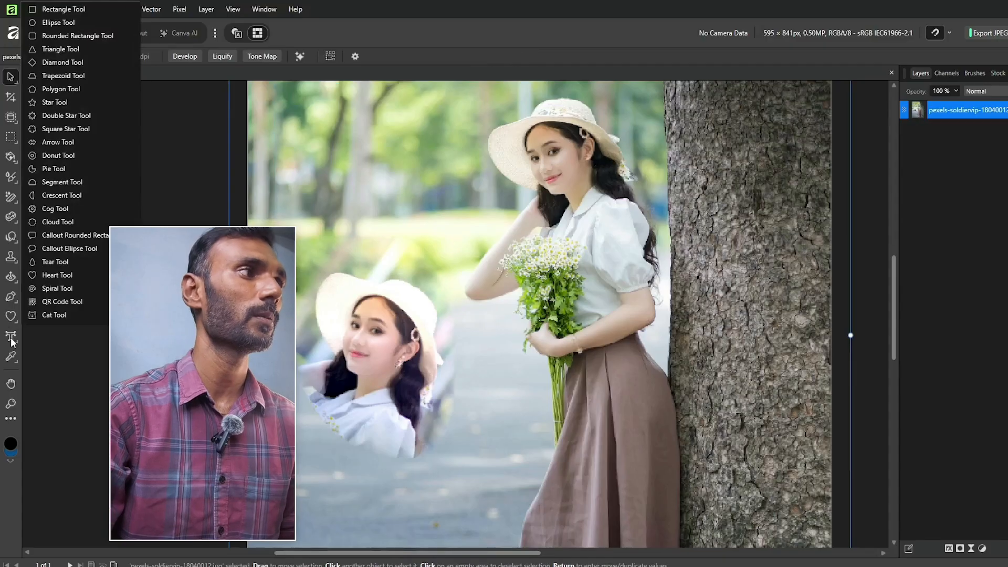
{"action": "left_click", "coordinate": [11, 339]}
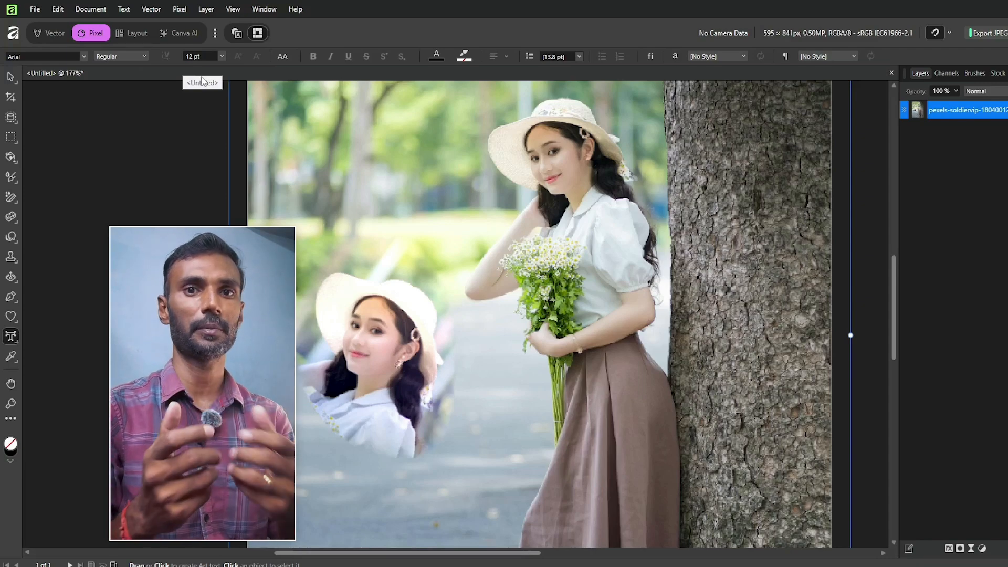
{"action": "left_click", "coordinate": [358, 181]}
{"action": "type", "text": "fsdfdsfdsfdsfdsf"}
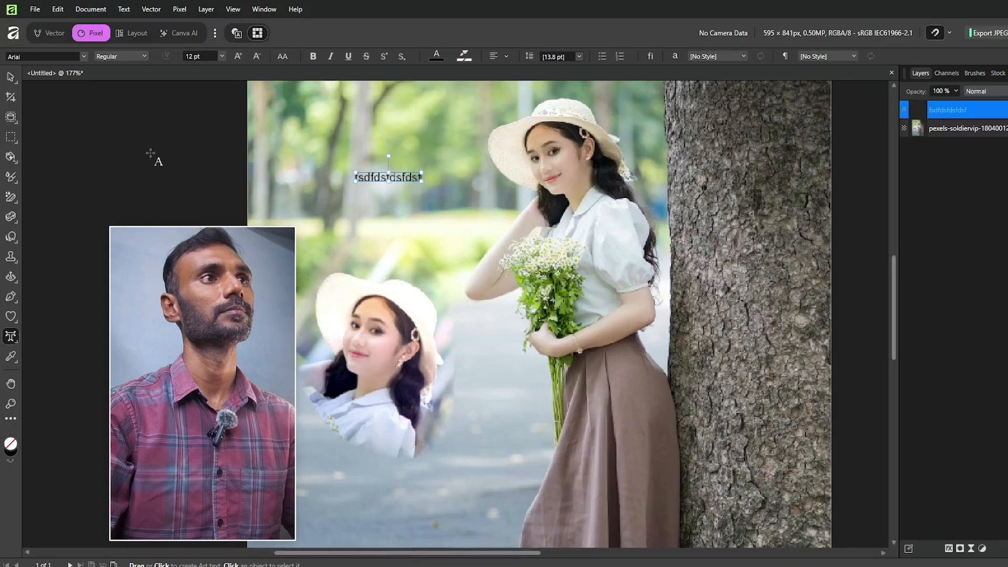
{"action": "left_click", "coordinate": [10, 78]}
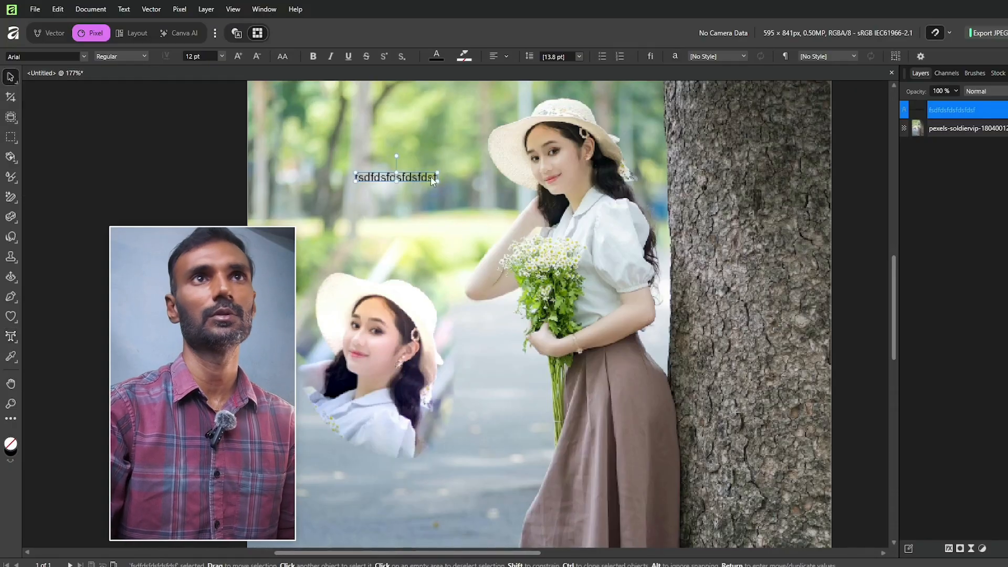
Set the text's font to Carlito Bold and try a larger preset font size
{"action": "left_click", "coordinate": [84, 56]}
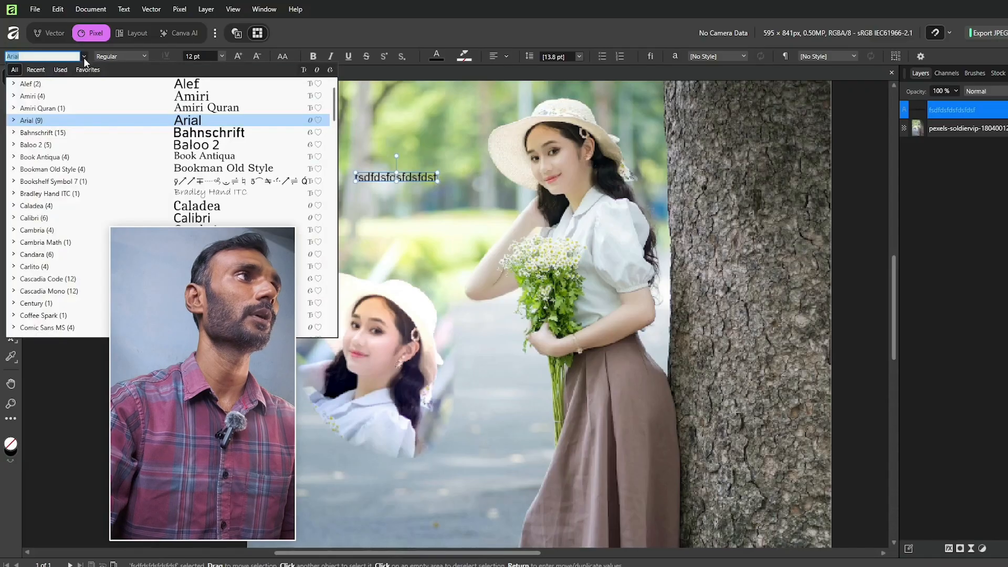
{"action": "left_click", "coordinate": [90, 270]}
{"action": "left_click", "coordinate": [134, 58]}
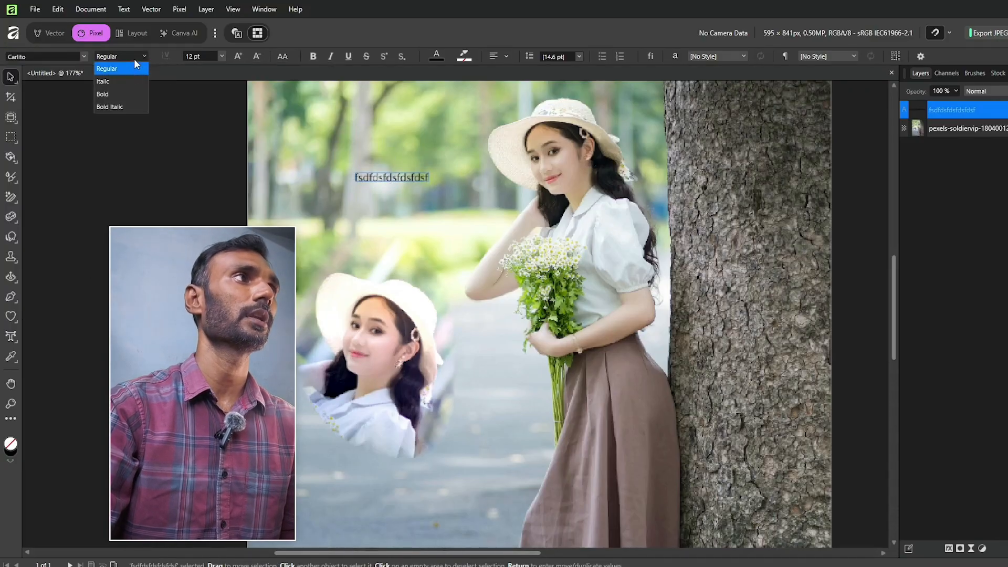
{"action": "left_click", "coordinate": [124, 89]}
{"action": "left_click", "coordinate": [218, 56]}
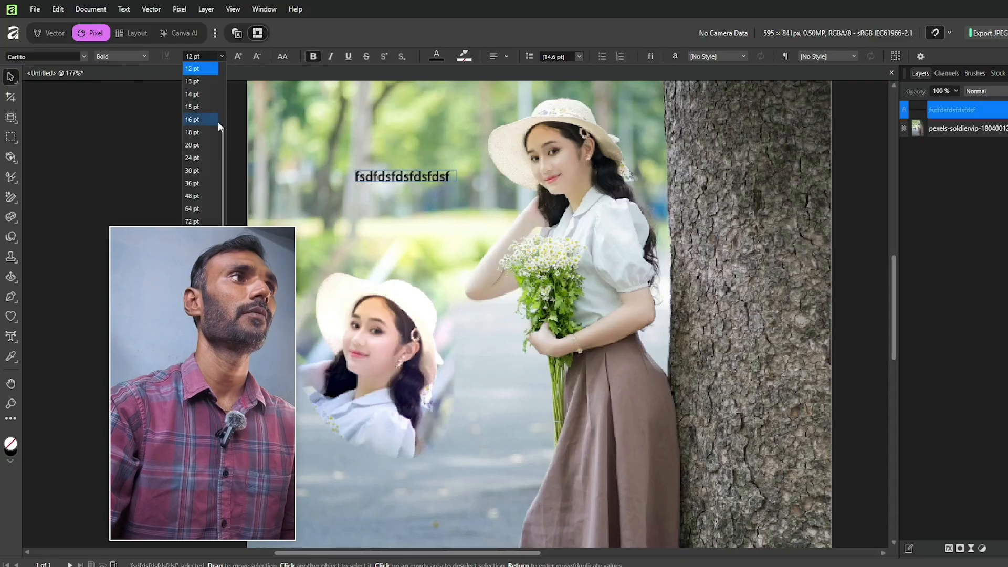
{"action": "left_click", "coordinate": [218, 199]}
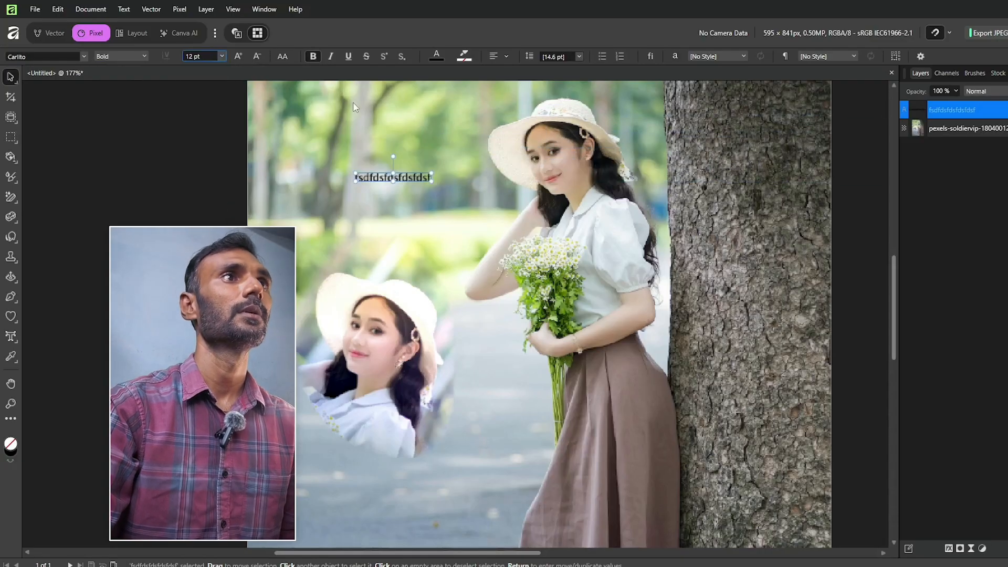
Change the text's colour to bright blue using the RGB colour spectrum
{"action": "left_click", "coordinate": [435, 57]}
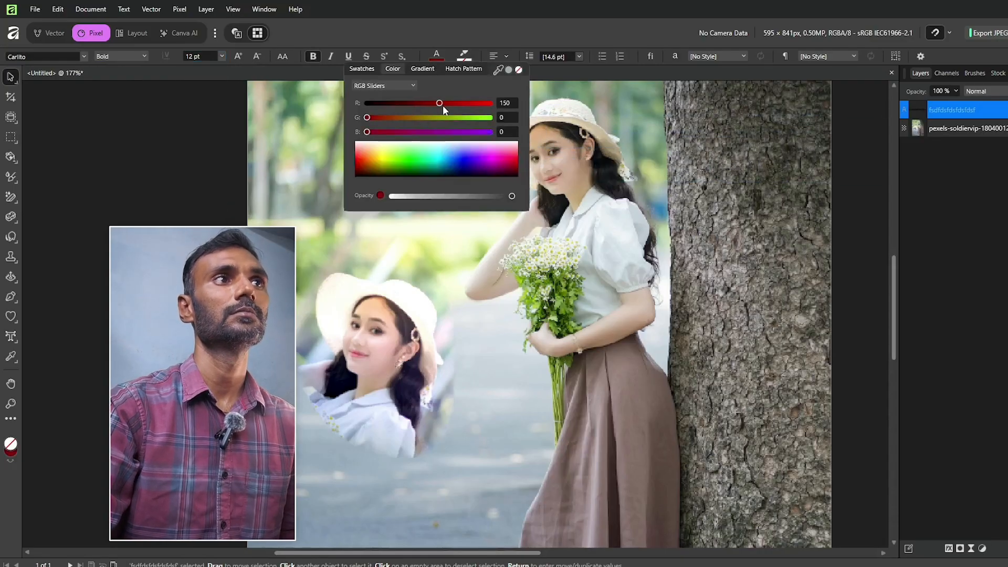
{"action": "left_click", "coordinate": [440, 170]}
{"action": "left_click_drag", "start_coordinate": [440, 169], "coordinate": [360, 169]}
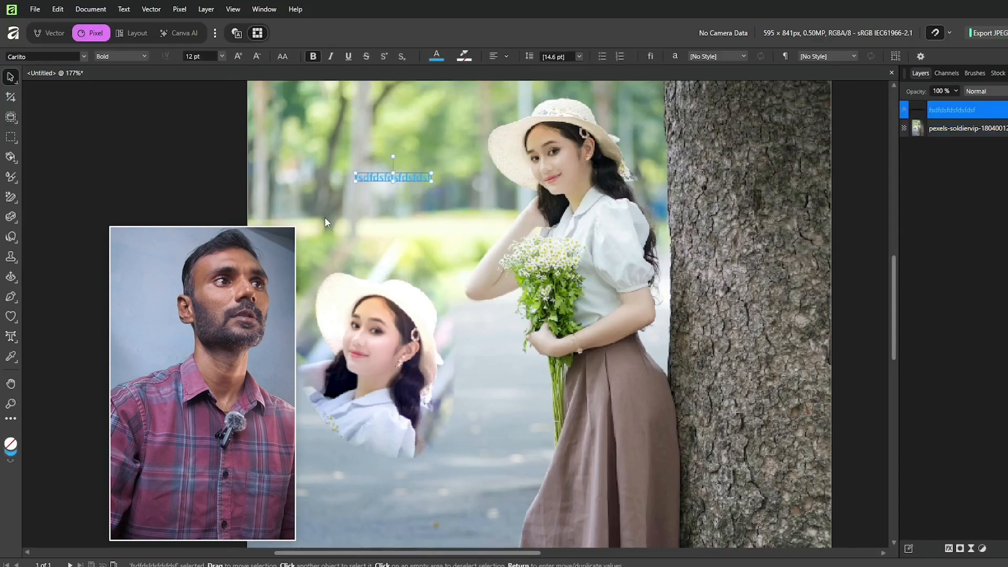
Scale the art text up to about 59.7 pt and place it across the bouquet
{"action": "left_click_drag", "start_coordinate": [432, 181], "coordinate": [583, 195]}
{"action": "left_click_drag", "start_coordinate": [382, 192], "coordinate": [490, 255]}
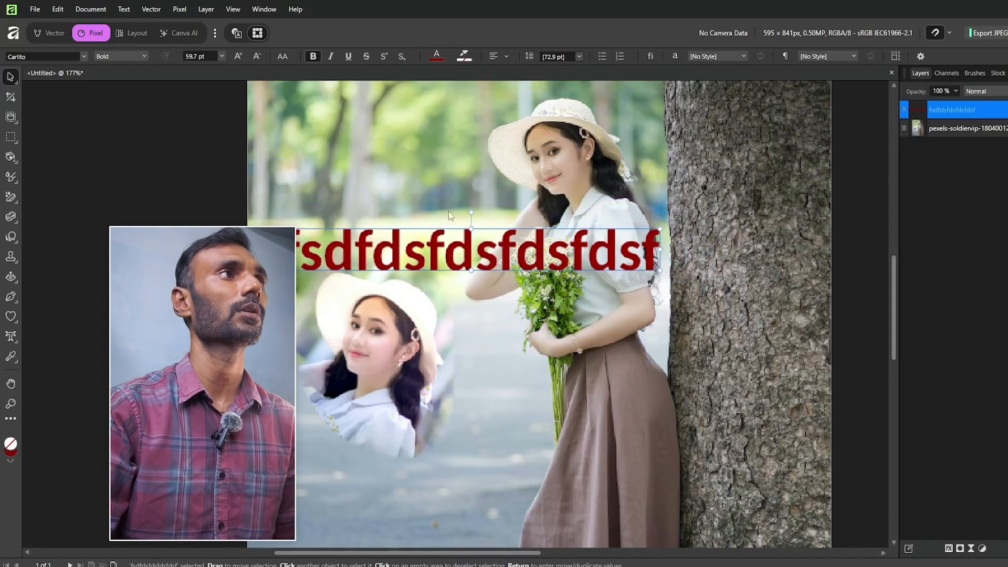
Set the art text's font size to 64 pt by stepping it up and down, and turn on all caps
{"action": "left_click", "coordinate": [242, 57]}
{"action": "left_click", "coordinate": [242, 56]}
{"action": "left_click", "coordinate": [243, 56]}
{"action": "left_click", "coordinate": [243, 56]}
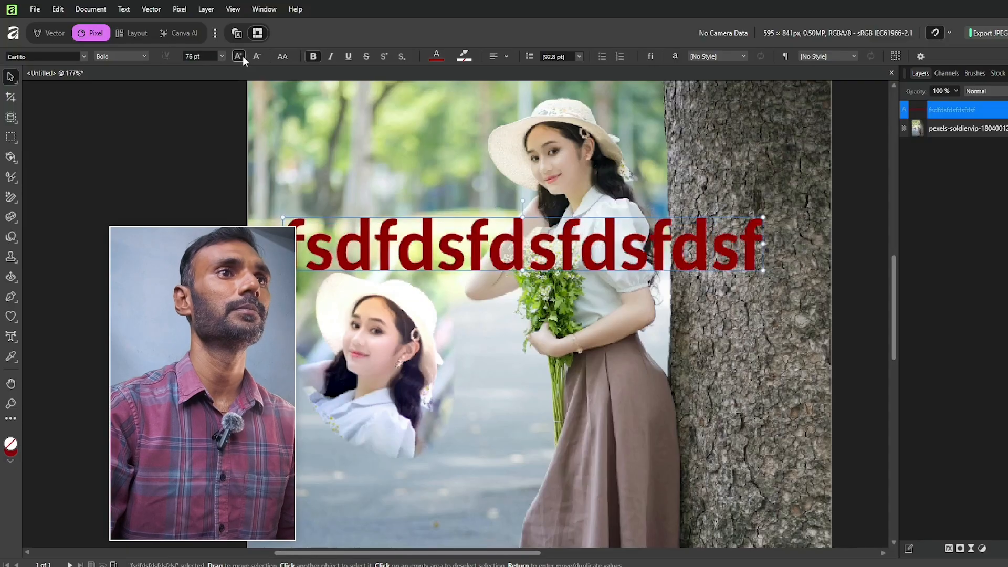
{"action": "left_click", "coordinate": [243, 55]}
{"action": "left_click", "coordinate": [256, 55]}
{"action": "left_click", "coordinate": [257, 55]}
{"action": "left_click", "coordinate": [256, 56]}
{"action": "left_click", "coordinate": [256, 56]}
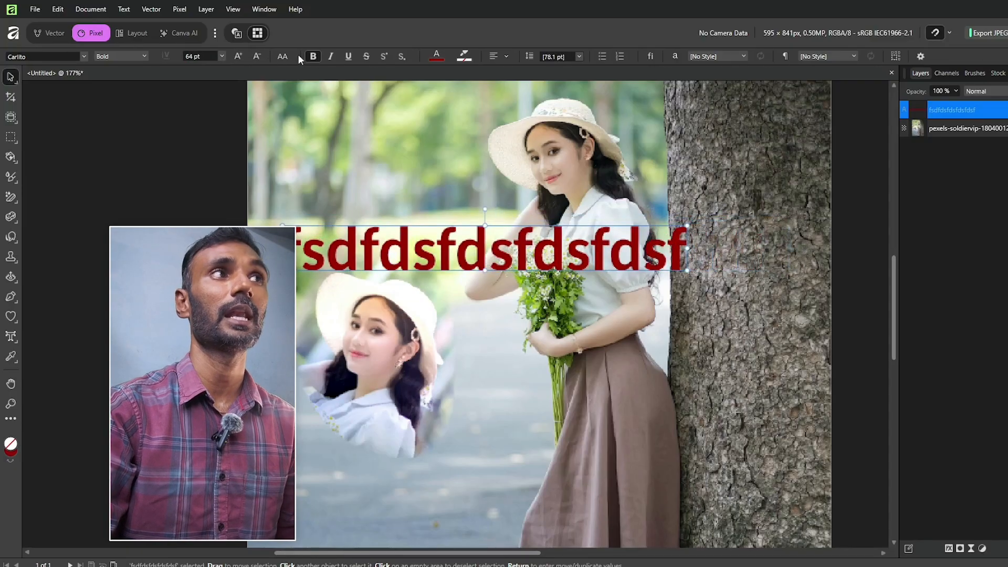
{"action": "left_click", "coordinate": [284, 55]}
{"action": "left_click", "coordinate": [297, 70]}
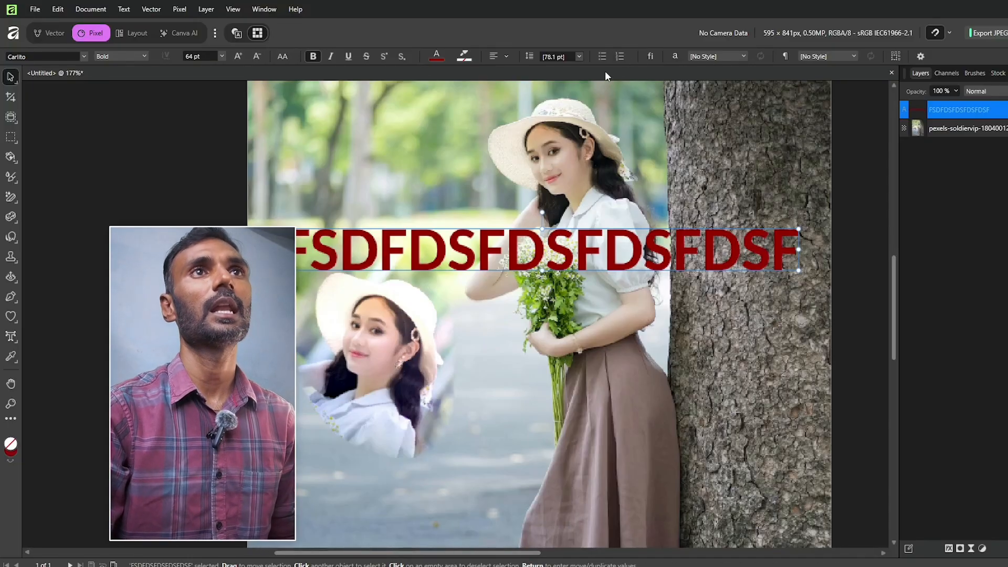
Try bulleted and numbered list formatting on the art text, turning each off again
{"action": "left_click", "coordinate": [597, 54]}
{"action": "left_click", "coordinate": [598, 54]}
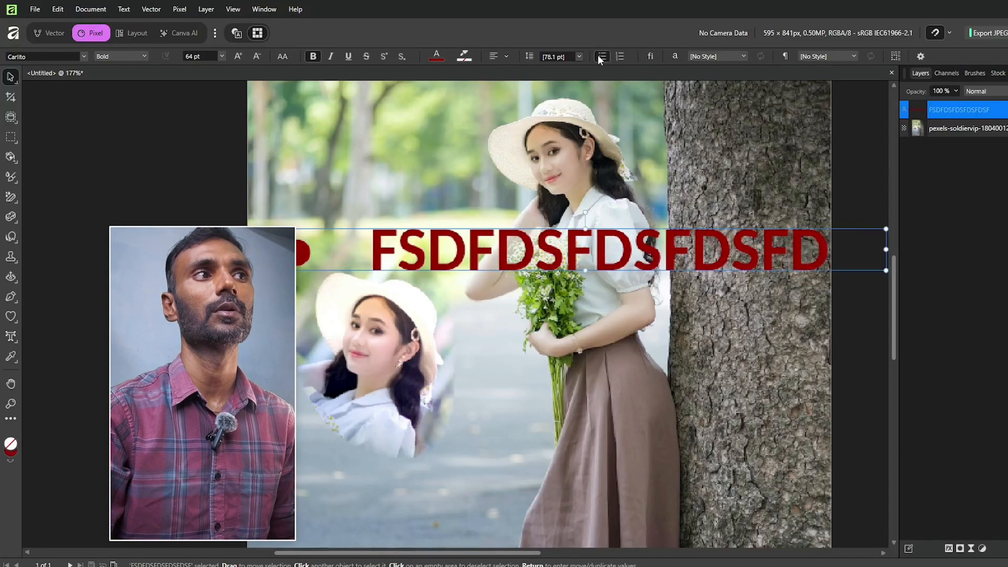
{"action": "left_click", "coordinate": [598, 55]}
{"action": "left_click", "coordinate": [625, 55]}
{"action": "left_click", "coordinate": [625, 55]}
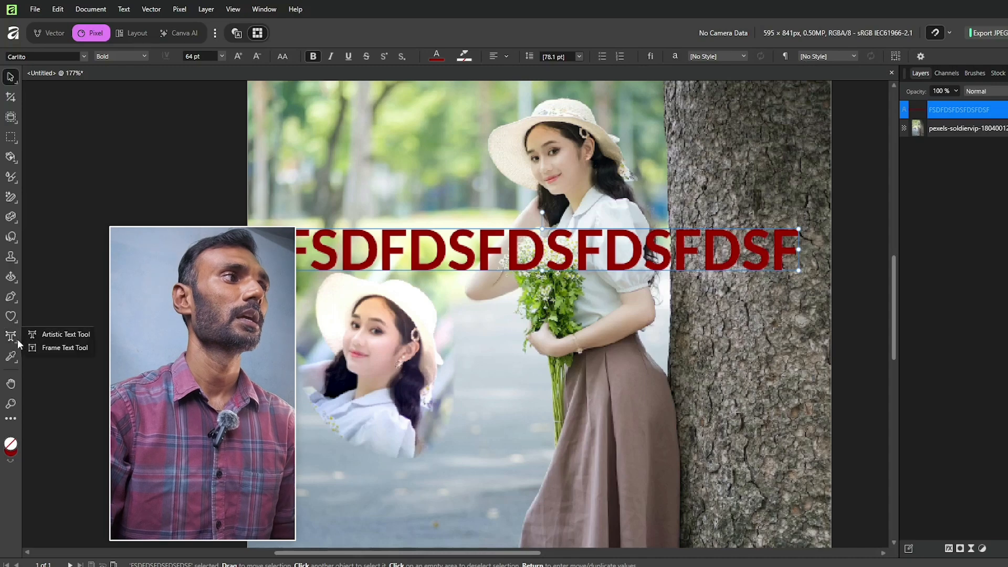
Add a text frame with filler text across the small portrait and delete it
{"action": "left_click", "coordinate": [36, 349]}
{"action": "left_click_drag", "start_coordinate": [257, 318], "coordinate": [710, 465]}
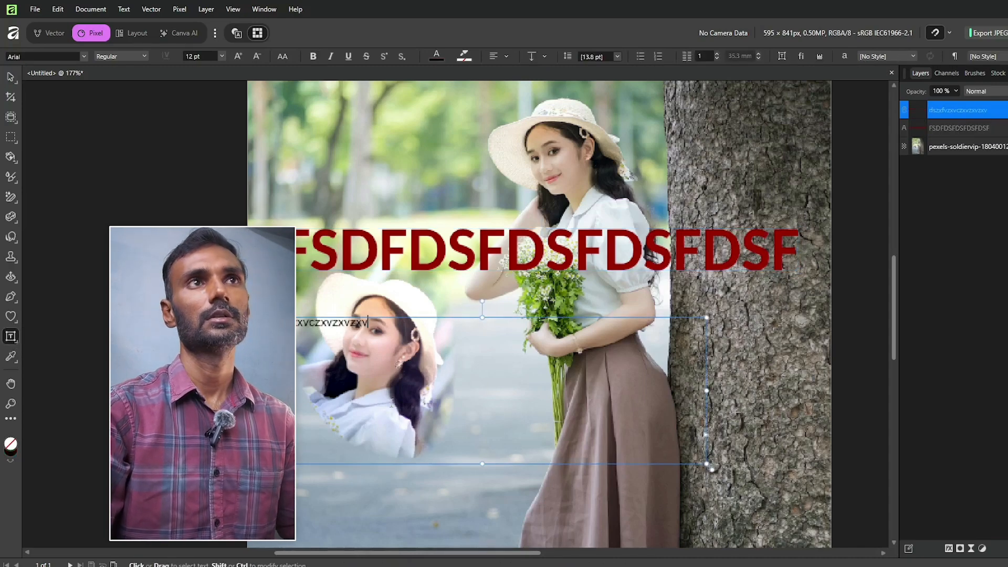
{"action": "left_click", "coordinate": [7, 80]}
{"action": "mouse_move", "coordinate": [355, 318]}
{"action": "left_mouse_down"}
{"action": "mouse_move", "coordinate": [354, 298]}
{"action": "mouse_move", "coordinate": [361, 334]}
{"action": "left_mouse_up"}
{"action": "key", "text": "Delete"}
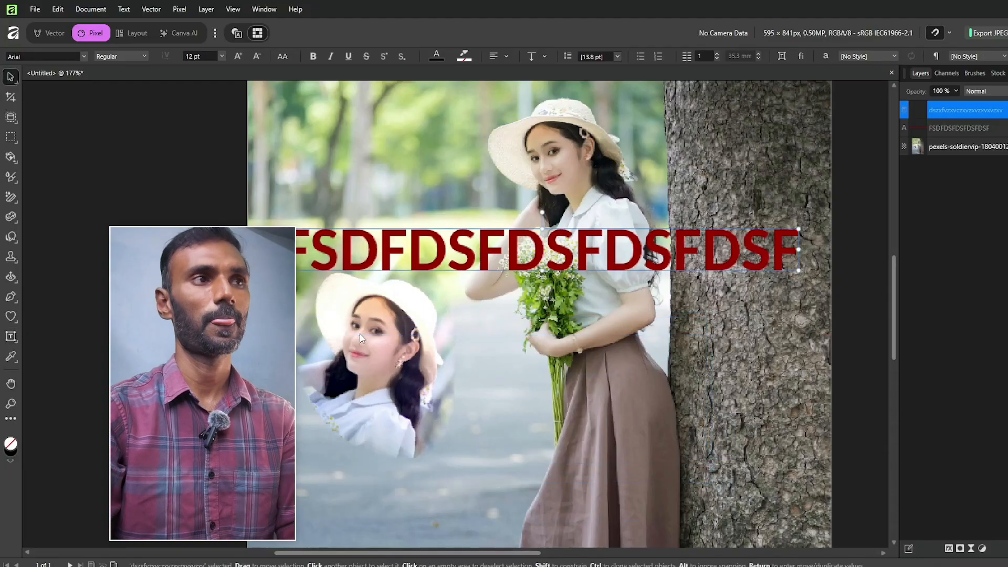
Place the text cursor inside the large art text and show the Character settings, enlarged to reveal all their sections
{"action": "key", "text": "t"}
{"action": "left_click", "coordinate": [408, 252]}
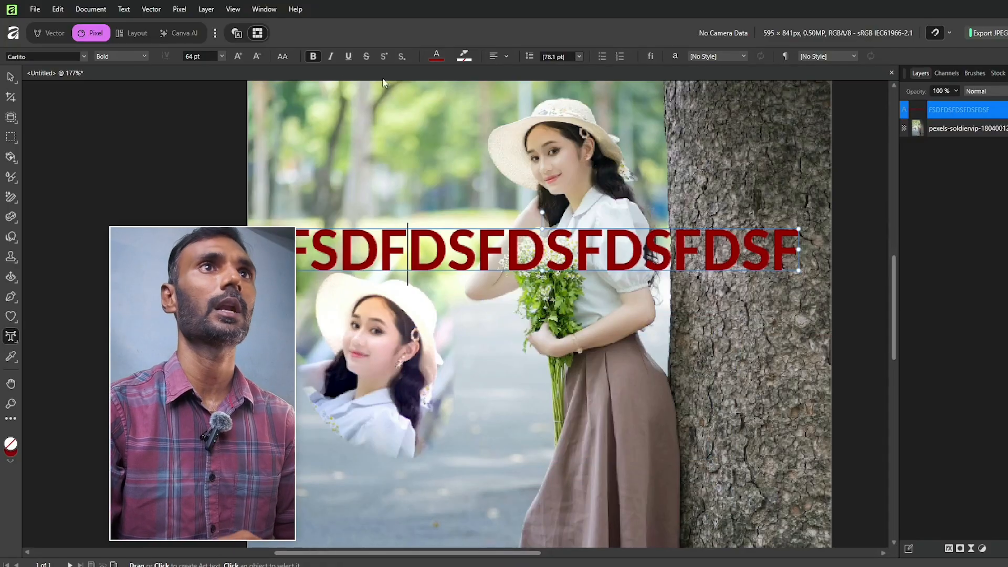
{"action": "left_click", "coordinate": [256, 17]}
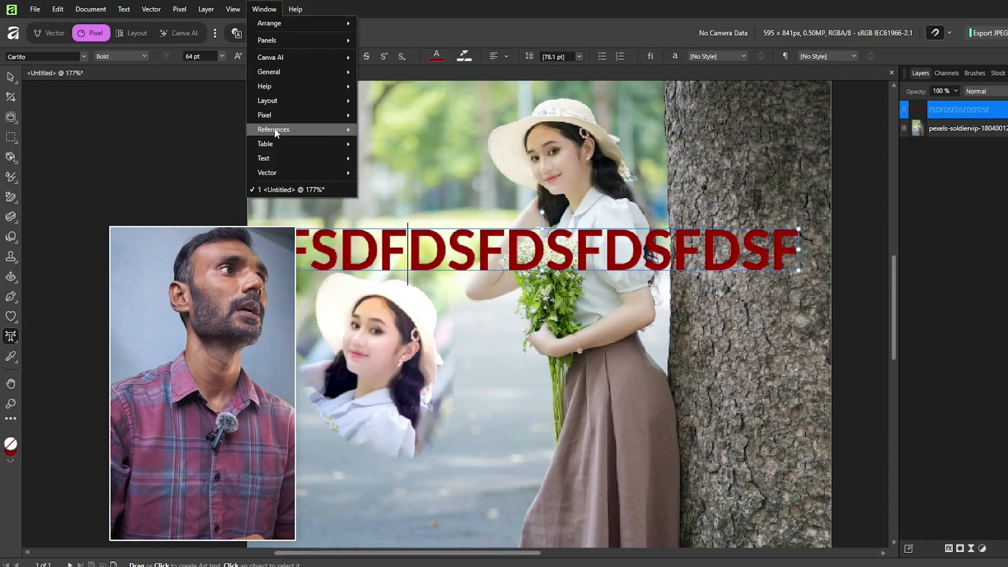
{"action": "mouse_move", "coordinate": [275, 159]}
{"action": "left_click", "coordinate": [412, 156]}
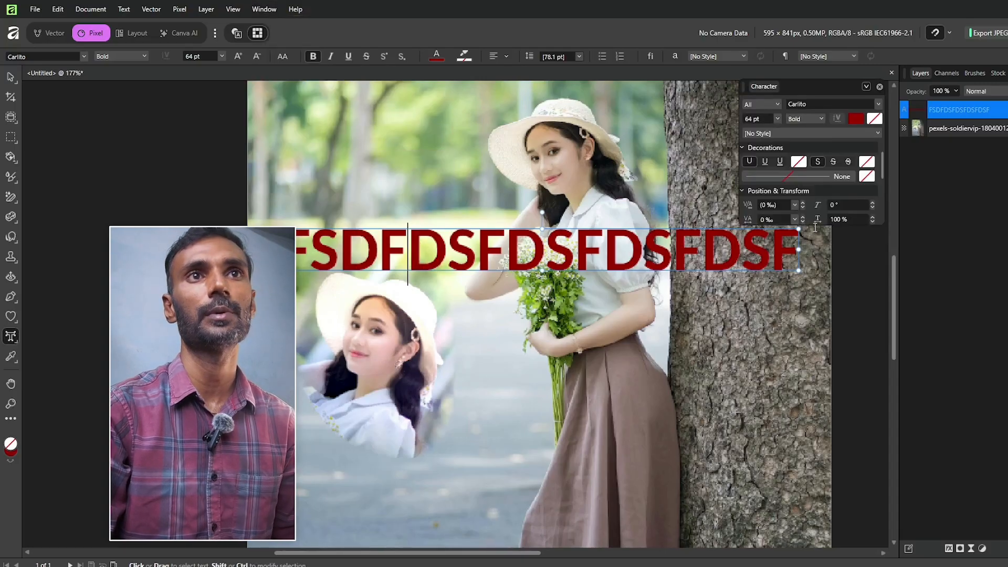
{"action": "left_click_drag", "start_coordinate": [812, 224], "coordinate": [834, 401]}
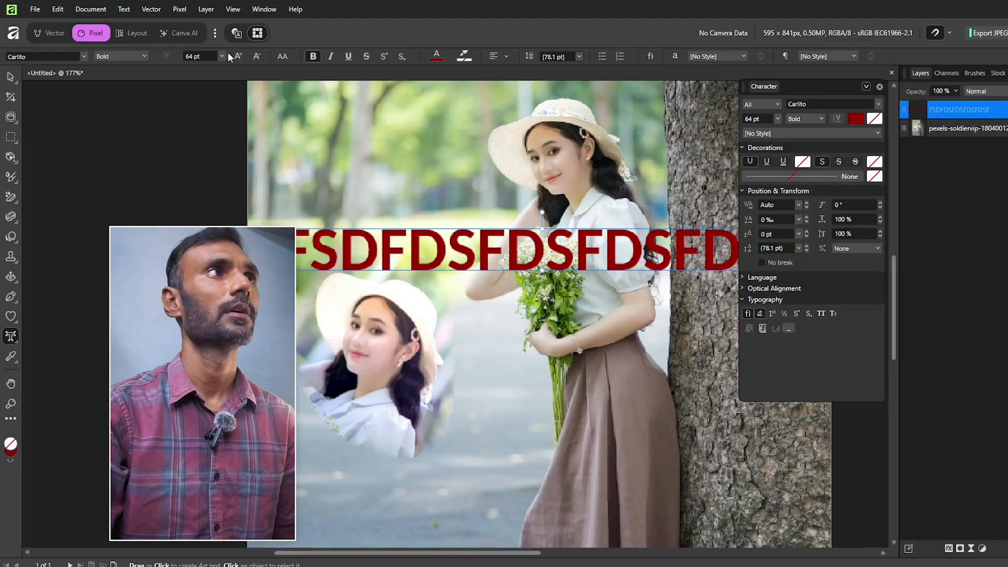
Set the horizontal scale to 115 % in the Character settings
{"action": "left_click", "coordinate": [264, 9]}
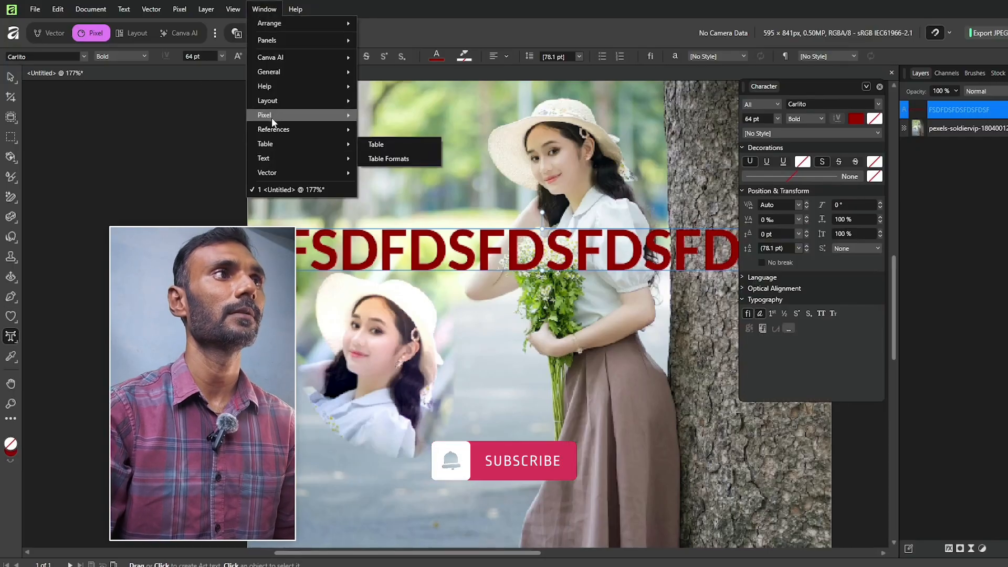
{"action": "mouse_move", "coordinate": [276, 159]}
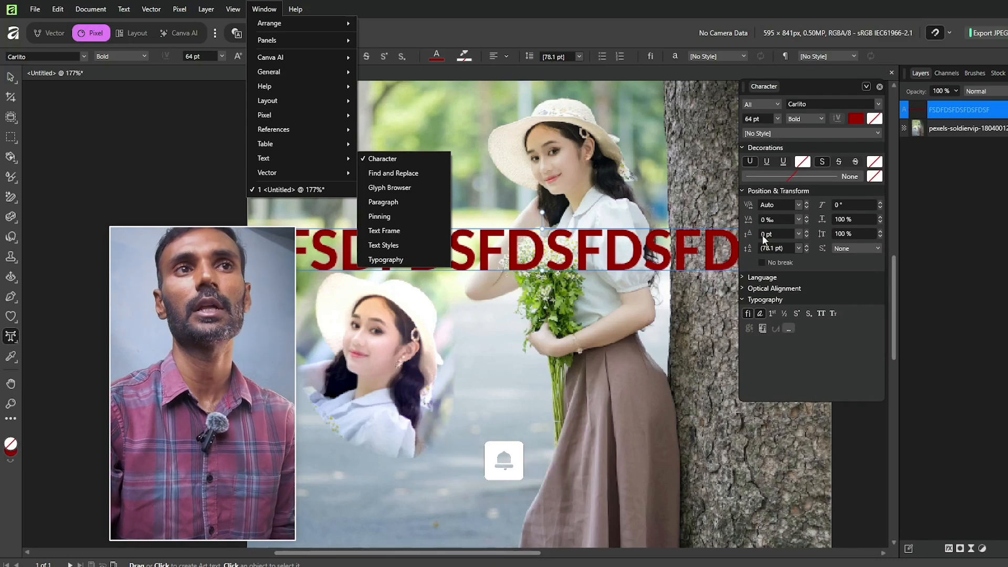
{"action": "left_click", "coordinate": [744, 275]}
{"action": "left_click", "coordinate": [743, 275]}
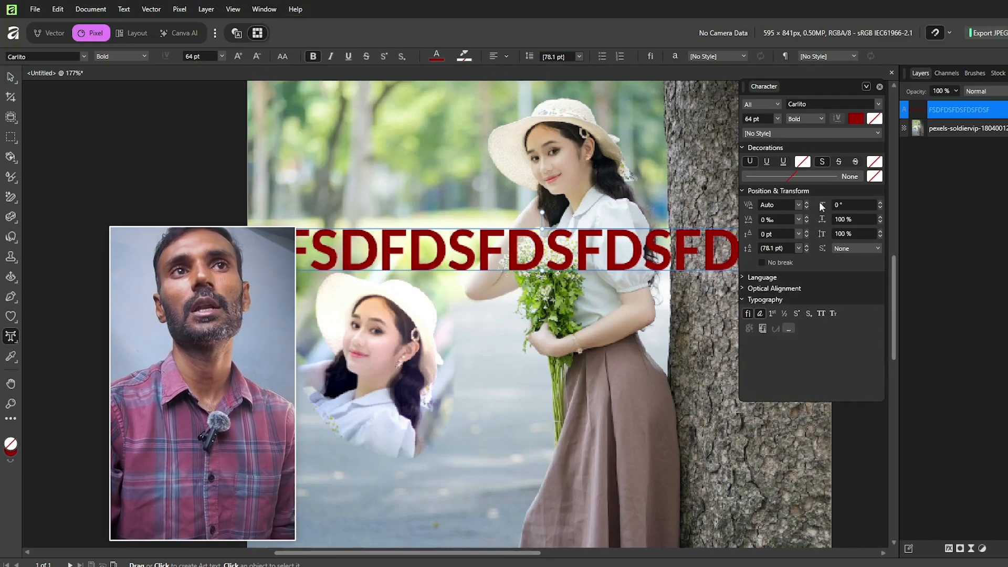
{"action": "left_click_drag", "start_coordinate": [822, 215], "coordinate": [832, 215]}
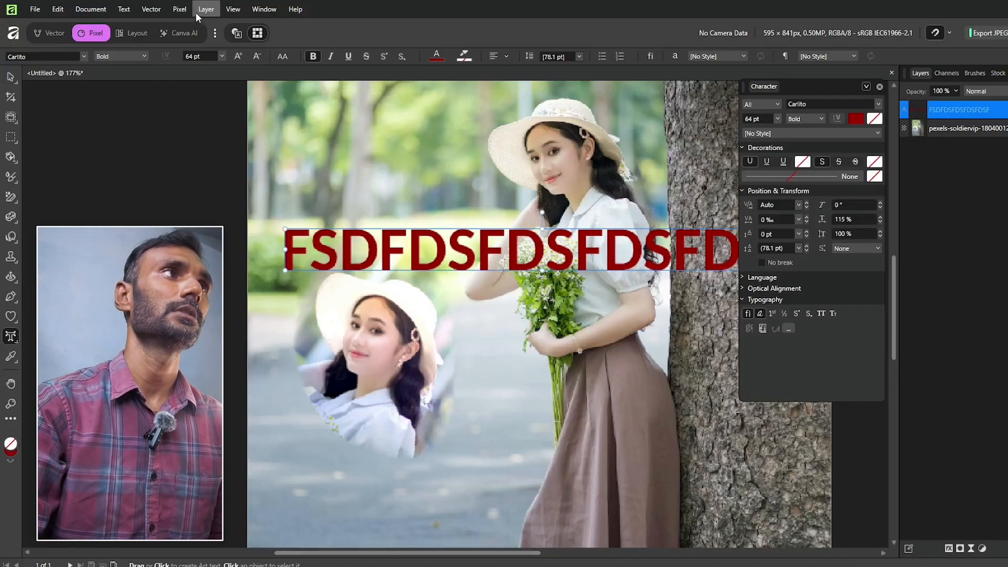
Show the Paragraph settings clear of the Character settings and set the paragraph alignment to justify right
{"action": "left_click", "coordinate": [264, 9]}
{"action": "mouse_move", "coordinate": [306, 147]}
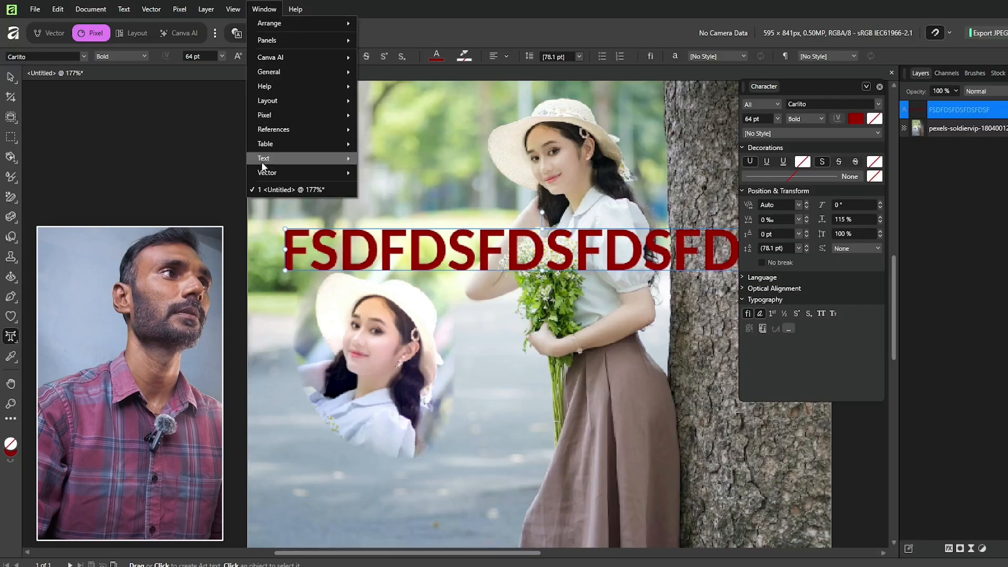
{"action": "left_click", "coordinate": [418, 205]}
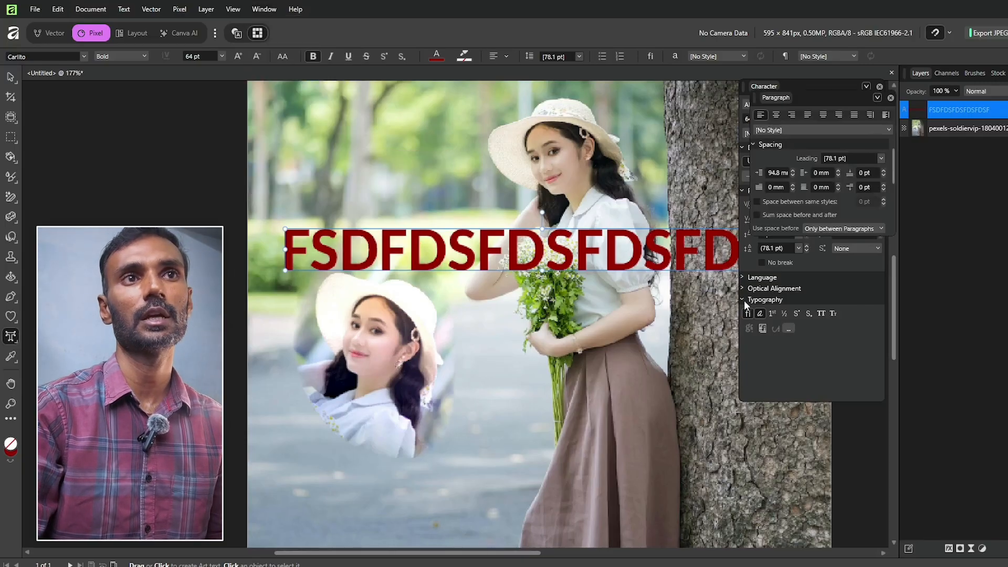
{"action": "left_click_drag", "start_coordinate": [782, 98], "coordinate": [594, 134]}
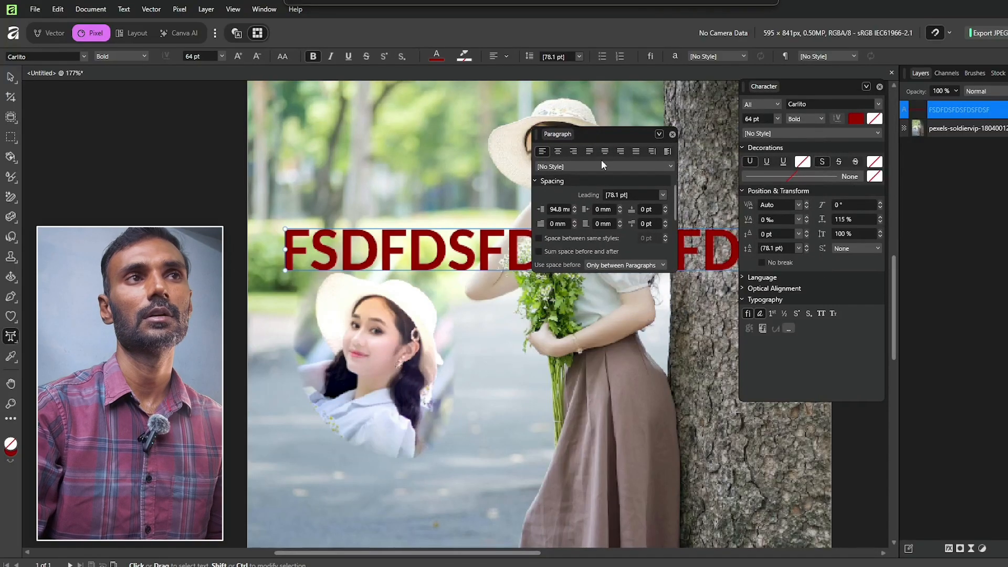
{"action": "left_click", "coordinate": [574, 151]}
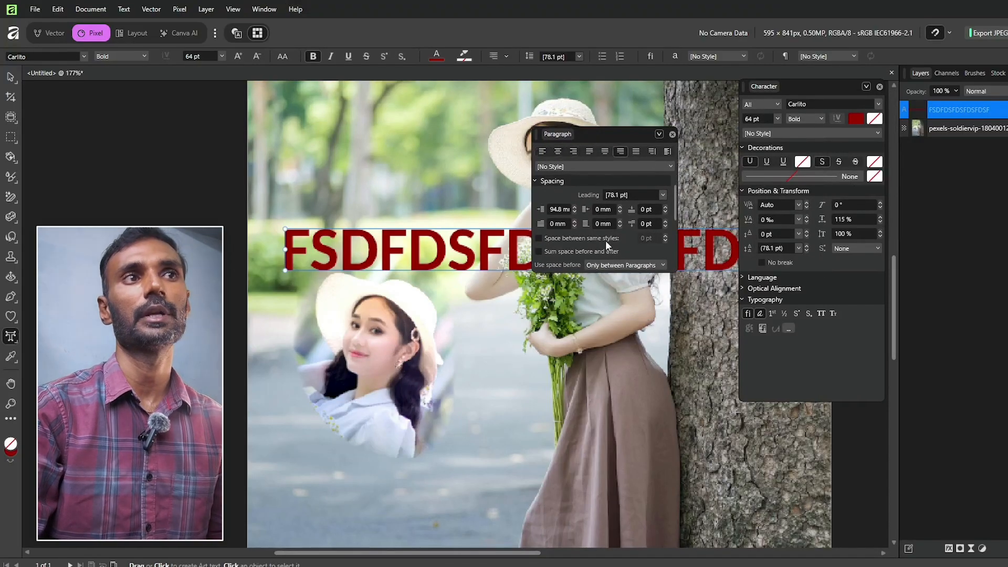
Show the available text styles and apply the Bullet 1 style to the art text
{"action": "left_click", "coordinate": [257, 9]}
{"action": "mouse_move", "coordinate": [263, 158]}
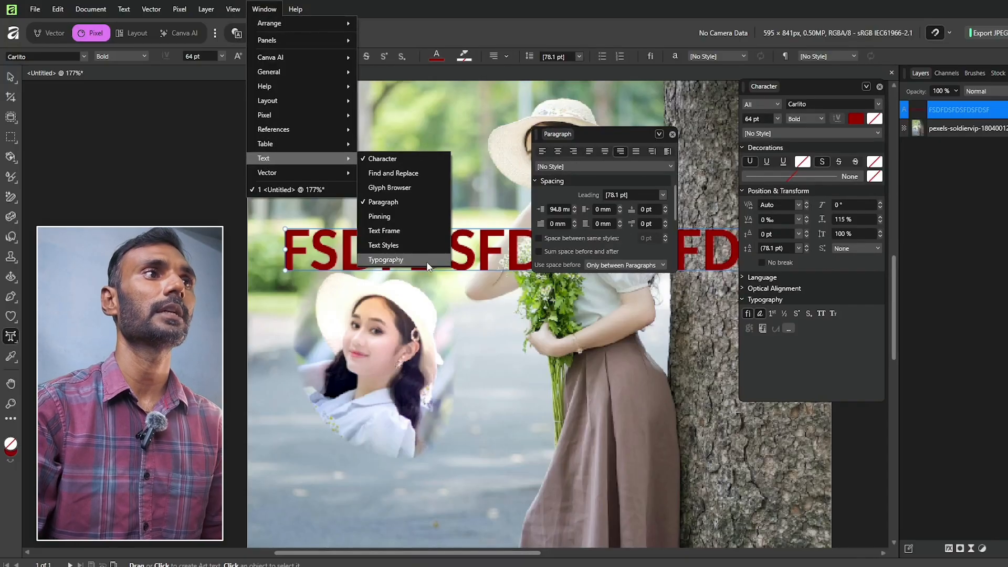
{"action": "left_click", "coordinate": [407, 245]}
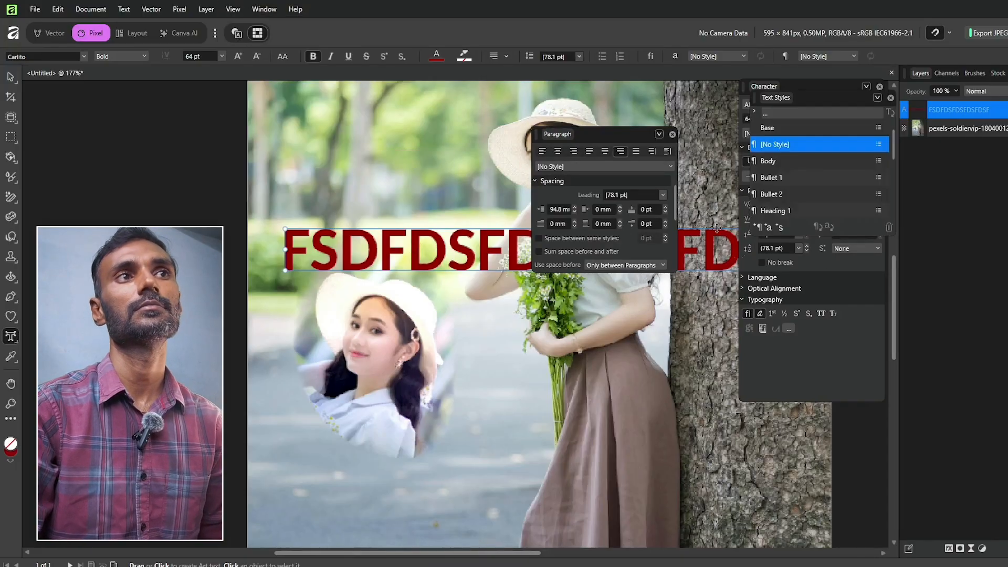
{"action": "left_click", "coordinate": [780, 196]}
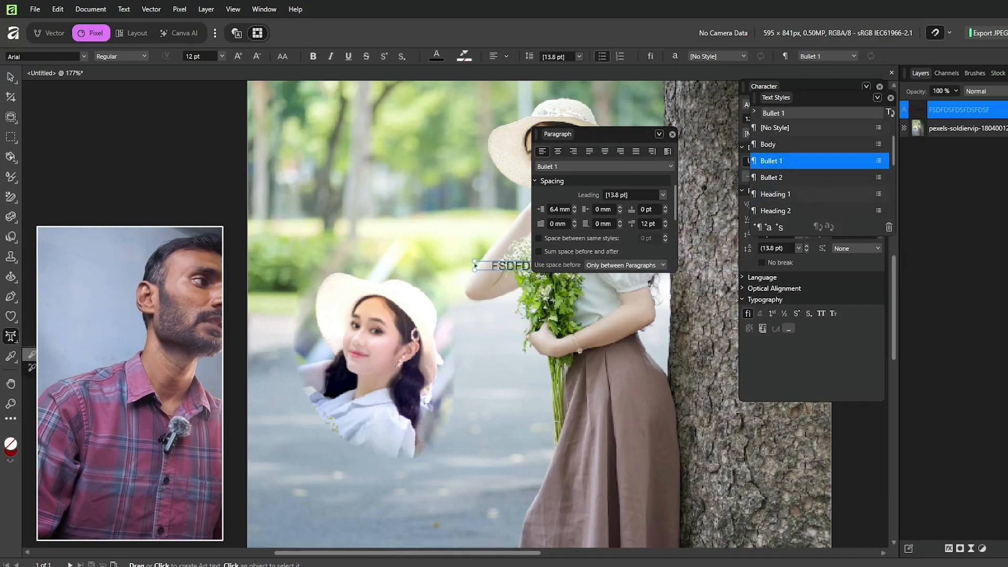
Close the Paragraph settings and recolour the bulleted text with a light pink skin tone sampled from the woman using the Color Picker Tool
{"action": "left_click", "coordinate": [10, 362]}
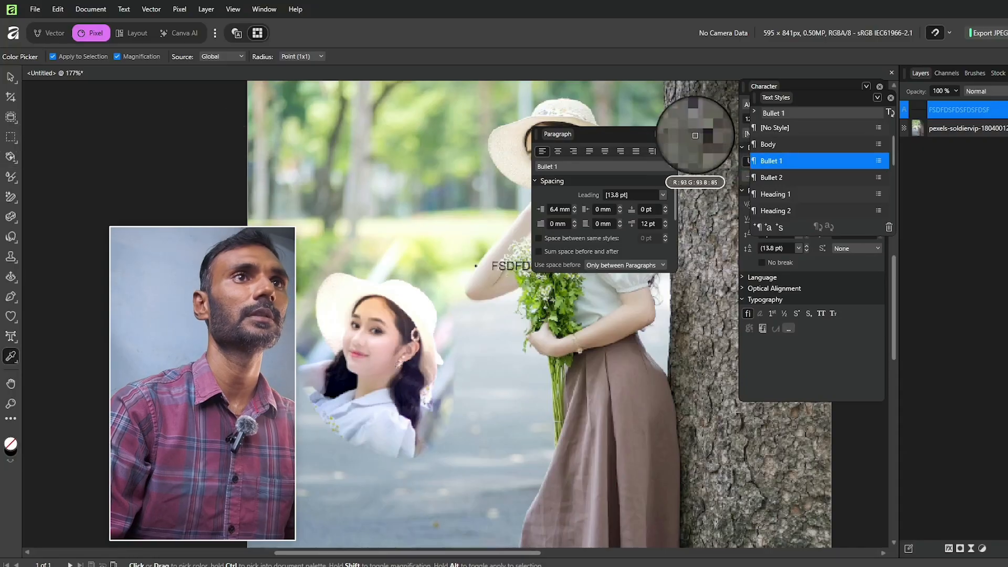
{"action": "left_click", "coordinate": [673, 135]}
{"action": "left_click_drag", "start_coordinate": [489, 192], "coordinate": [564, 160]}
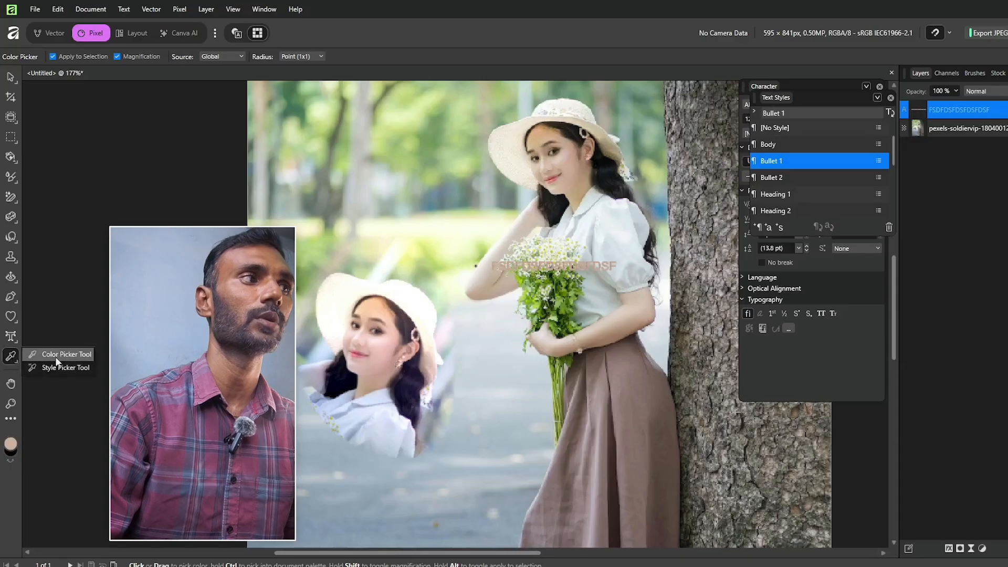
{"action": "left_click_drag", "start_coordinate": [67, 357], "coordinate": [100, 329]}
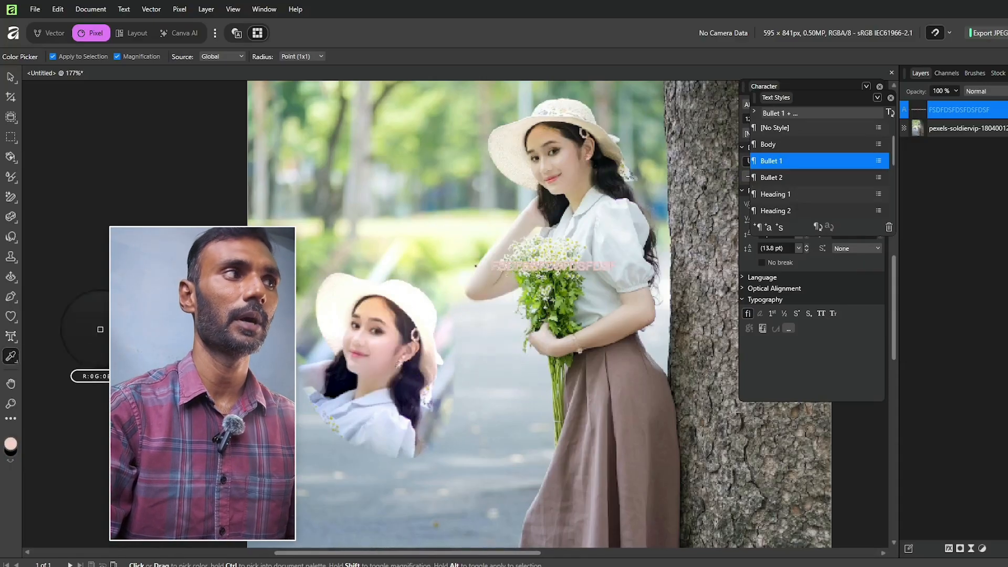
{"action": "left_click", "coordinate": [12, 363]}
Pan around the photo and try different zoom levels, including 300 %
{"action": "left_click", "coordinate": [10, 383]}
{"action": "left_click_drag", "start_coordinate": [413, 383], "coordinate": [367, 433]}
{"action": "left_click_drag", "start_coordinate": [354, 393], "coordinate": [499, 557]}
{"action": "left_click_drag", "start_coordinate": [382, 511], "coordinate": [234, 513]}
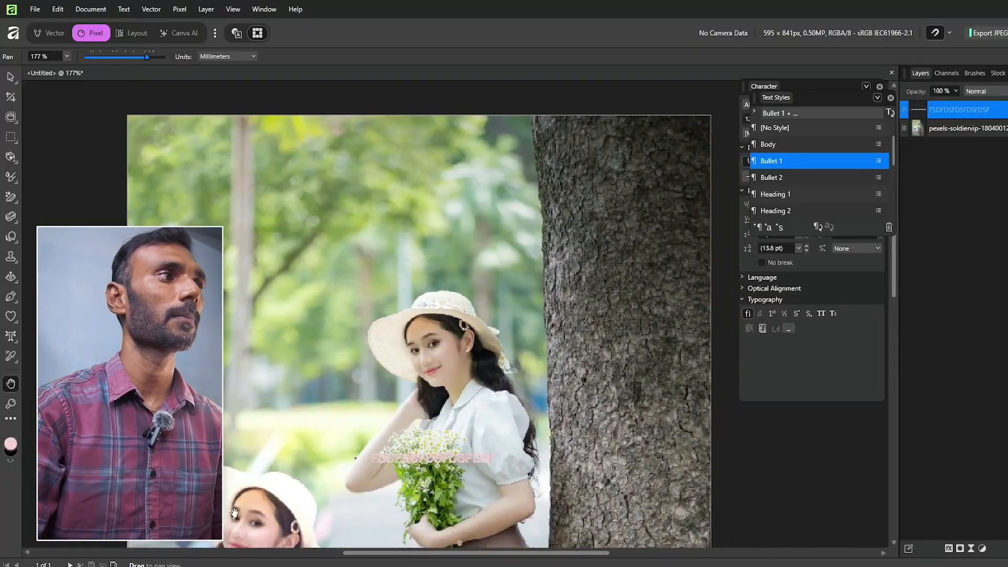
{"action": "left_click", "coordinate": [268, 346]}
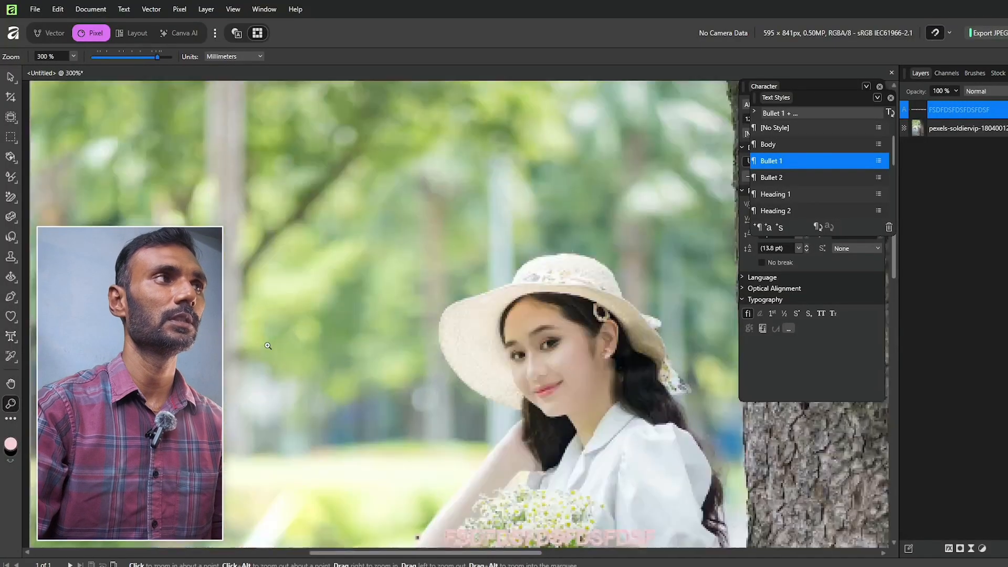
{"action": "left_click", "coordinate": [268, 345]}
{"action": "mouse_move", "coordinate": [161, 56]}
{"action": "left_mouse_down"}
{"action": "mouse_move", "coordinate": [112, 58]}
{"action": "mouse_move", "coordinate": [162, 70]}
{"action": "mouse_move", "coordinate": [152, 71]}
{"action": "left_mouse_up"}
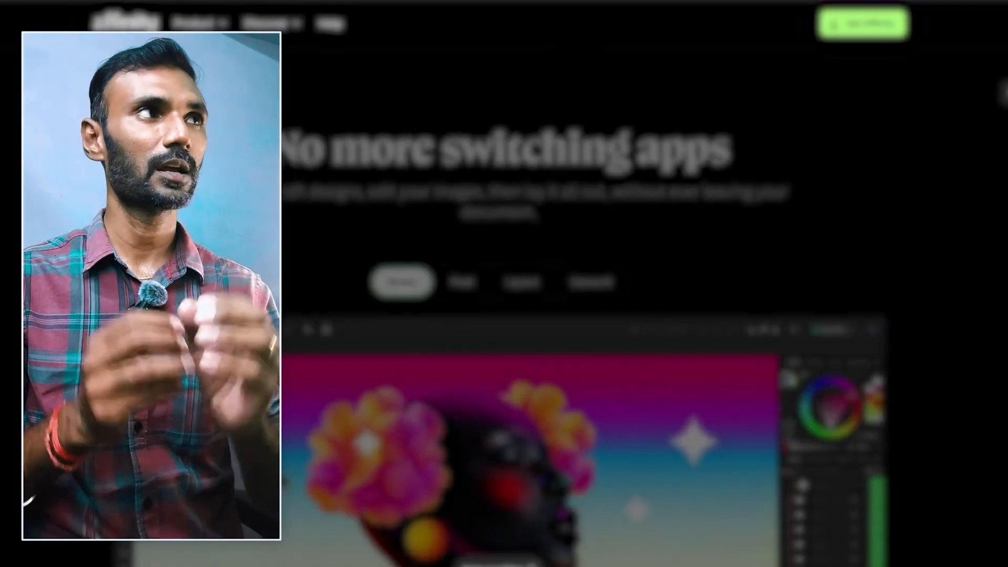
On the Affinity website, view the Pixel, Layout, Canva AI and Vector workspace previews in turn
{"action": "scroll", "coordinate": [593, 315], "scroll_direction": "down", "scroll_amount": 2}
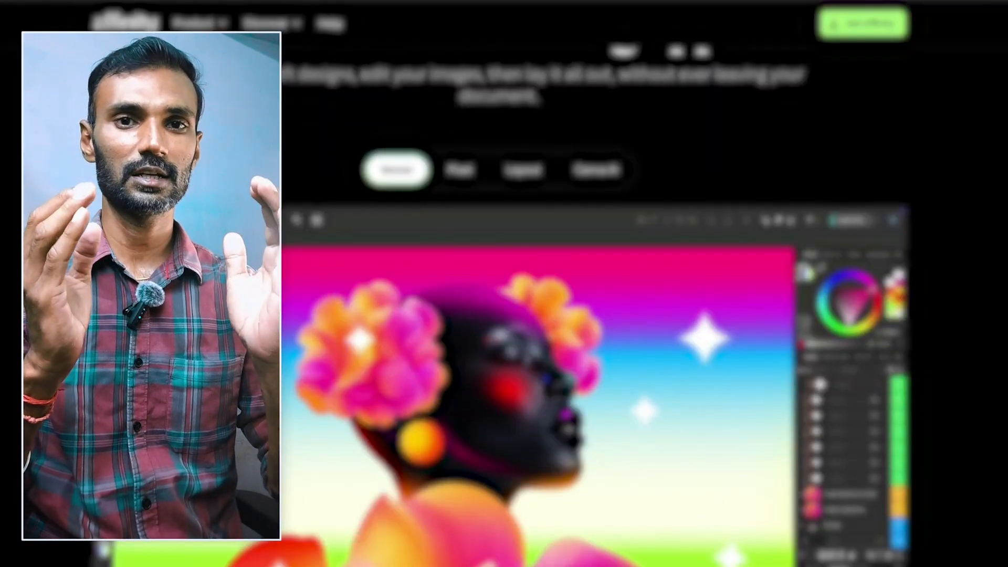
{"action": "left_click", "coordinate": [466, 181]}
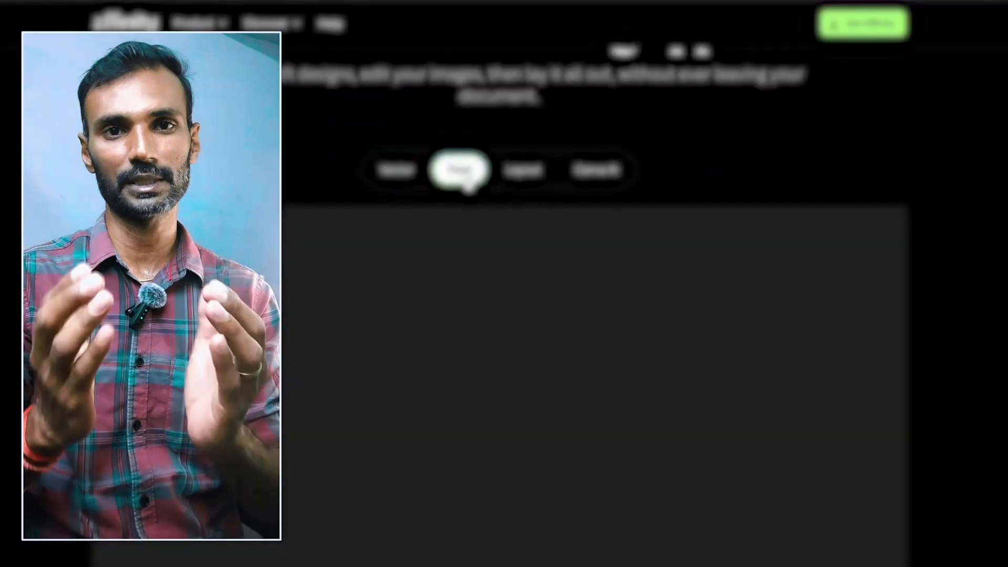
{"action": "scroll", "coordinate": [530, 181], "scroll_direction": "down", "scroll_amount": 2}
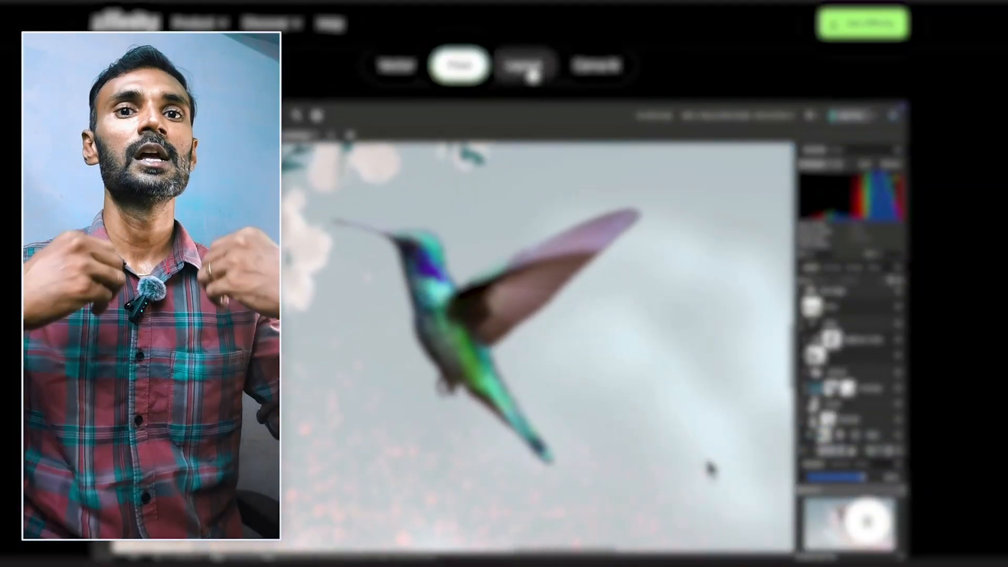
{"action": "left_click", "coordinate": [531, 68]}
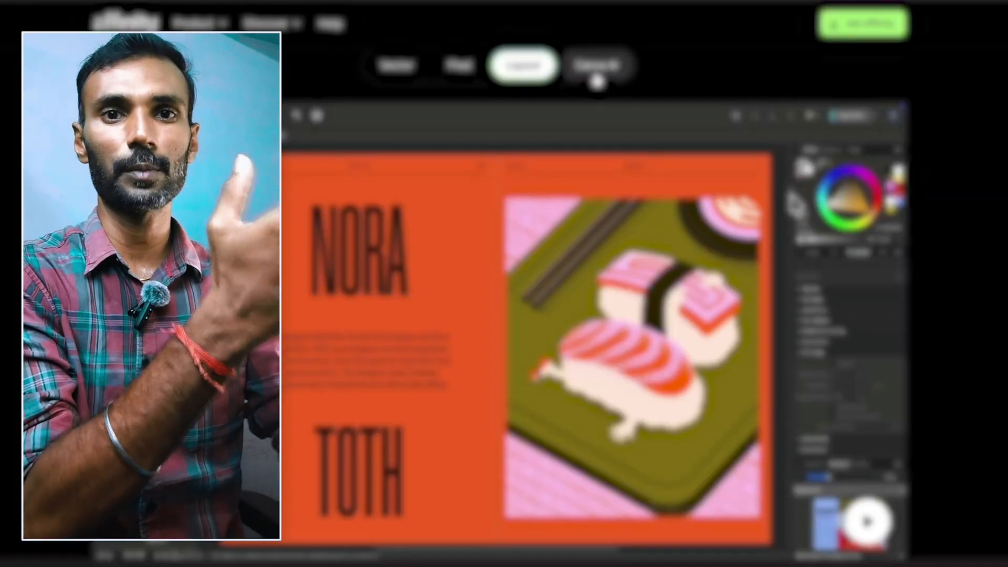
{"action": "left_click", "coordinate": [596, 79]}
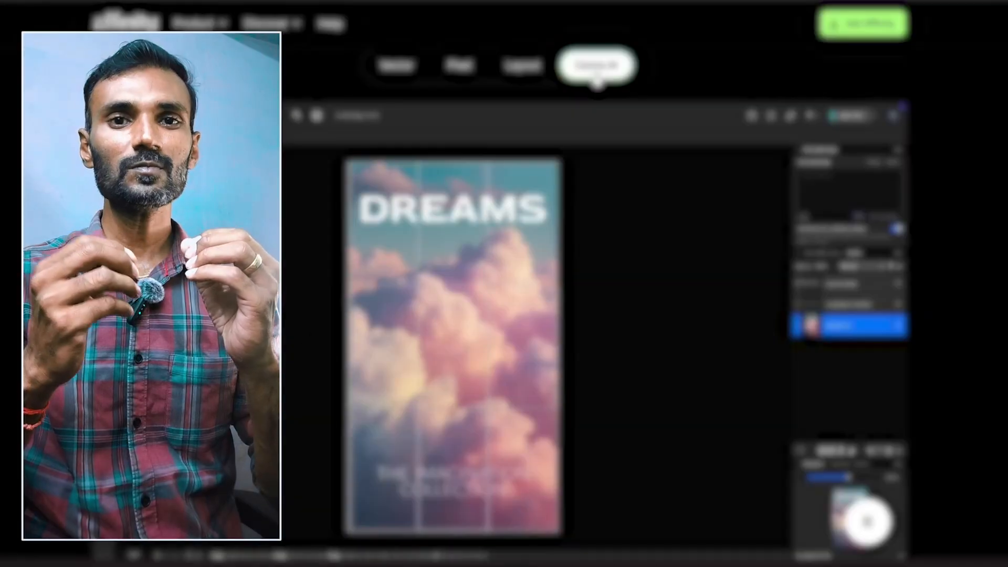
{"action": "left_click", "coordinate": [395, 67]}
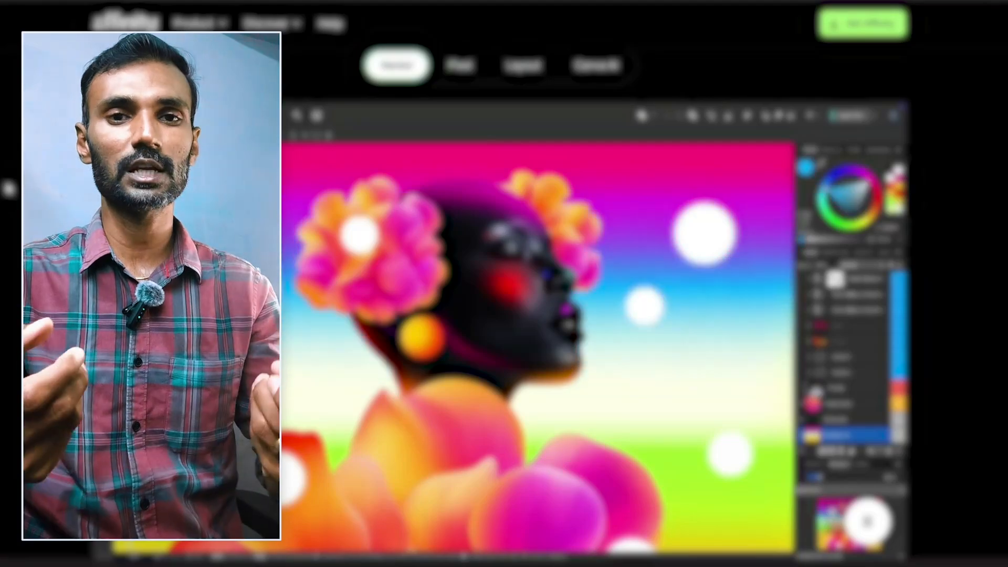
Look through the Affinity website's feature cards, from customisation and photo editing to advanced vector design and the layout powerhouse
{"action": "scroll", "coordinate": [594, 294], "scroll_direction": "down", "scroll_amount": 4}
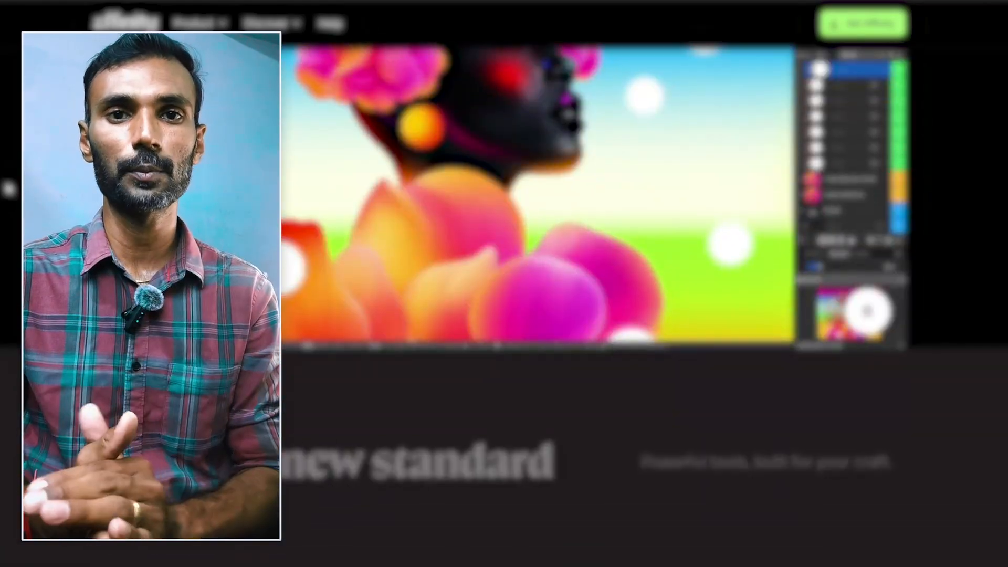
{"action": "scroll", "coordinate": [594, 294], "scroll_direction": "down", "scroll_amount": 4}
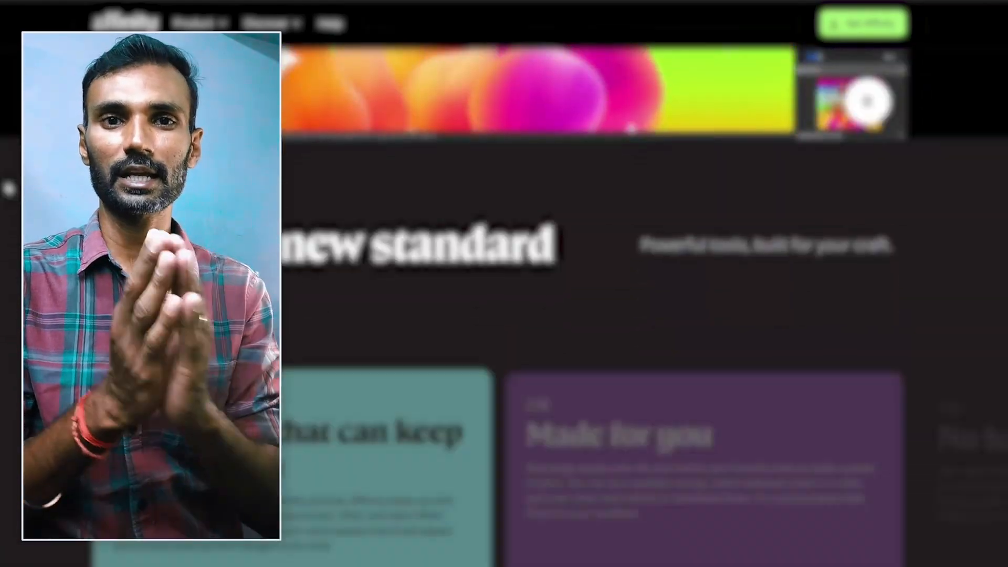
{"action": "scroll", "coordinate": [593, 294], "scroll_direction": "down", "scroll_amount": 4}
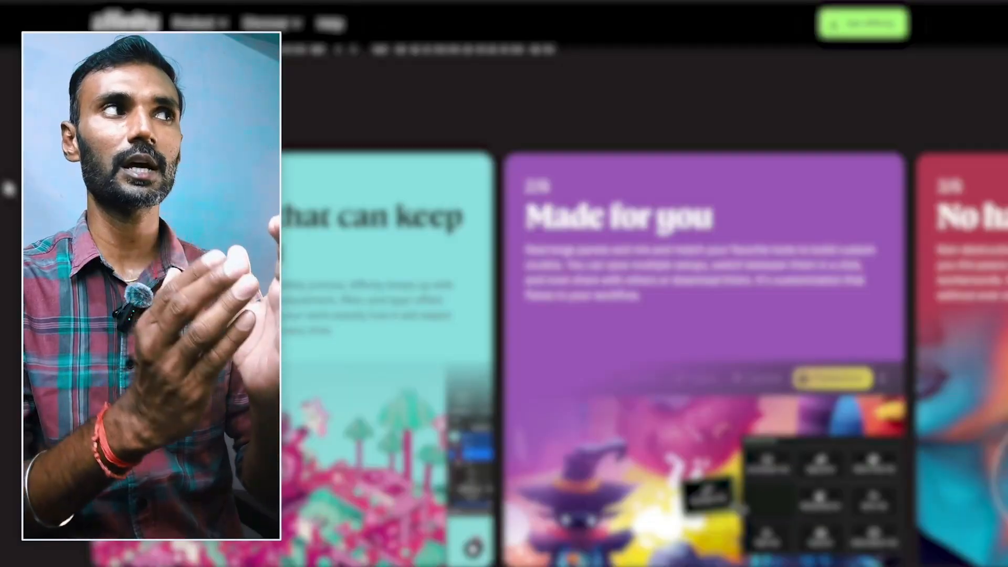
{"action": "scroll", "coordinate": [593, 294], "scroll_direction": "down", "scroll_amount": 2}
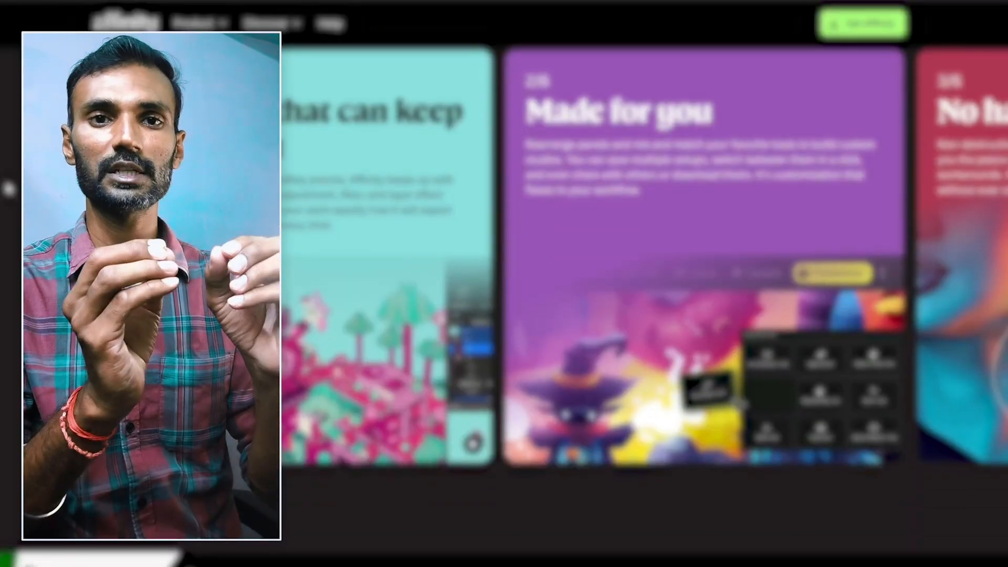
{"action": "scroll", "coordinate": [594, 294], "scroll_direction": "up", "scroll_amount": 2}
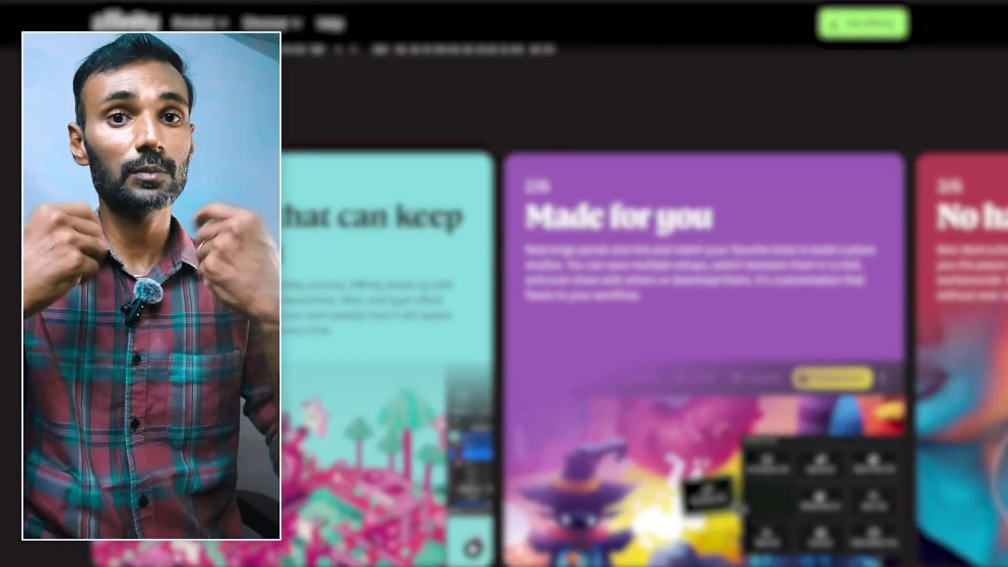
{"action": "scroll", "coordinate": [645, 357], "scroll_direction": "right", "scroll_amount": 2}
{"action": "scroll", "coordinate": [645, 357], "scroll_direction": "right", "scroll_amount": 2}
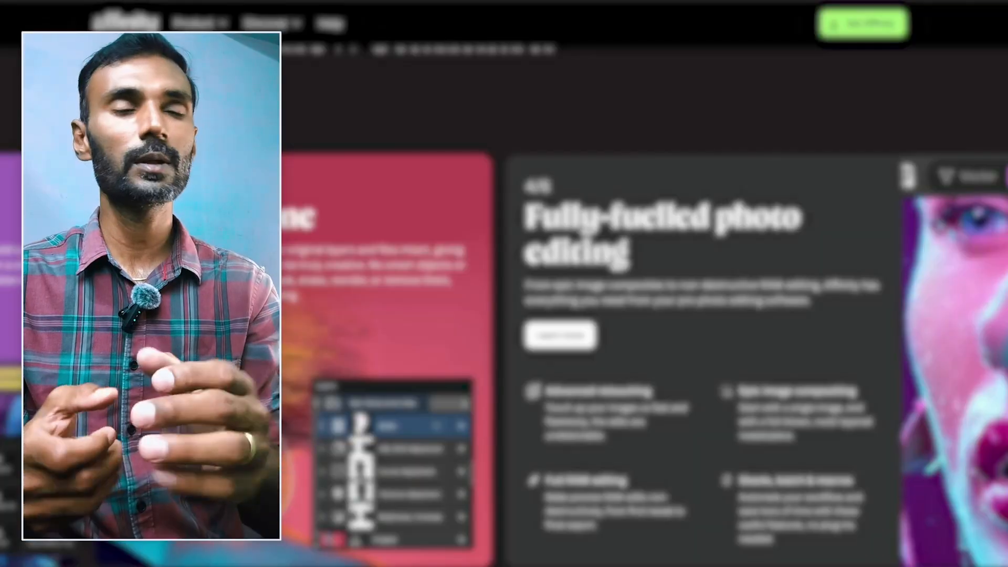
{"action": "scroll", "coordinate": [645, 357], "scroll_direction": "right", "scroll_amount": 2}
{"action": "scroll", "coordinate": [645, 357], "scroll_direction": "right", "scroll_amount": 2}
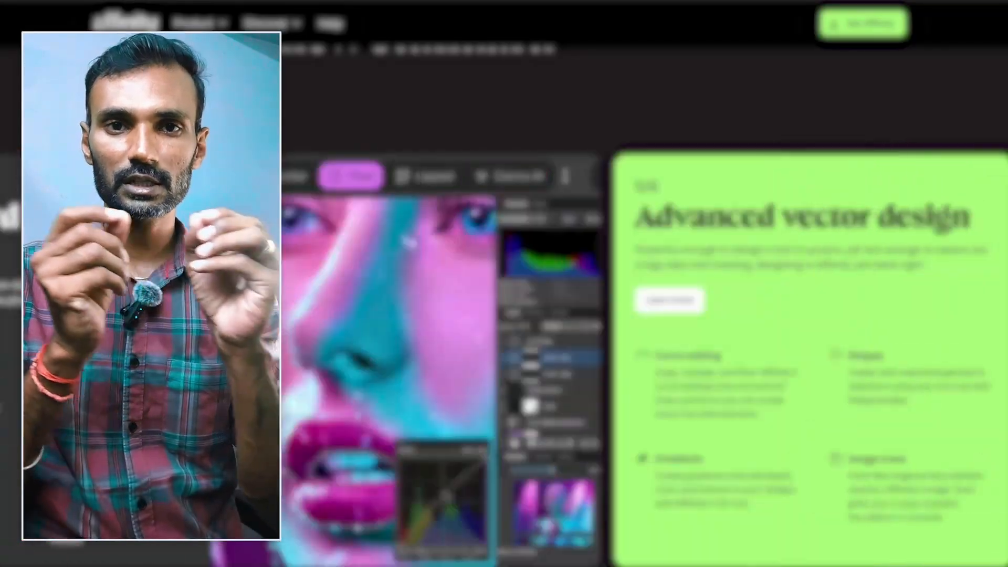
{"action": "scroll", "coordinate": [645, 357], "scroll_direction": "down", "scroll_amount": 2}
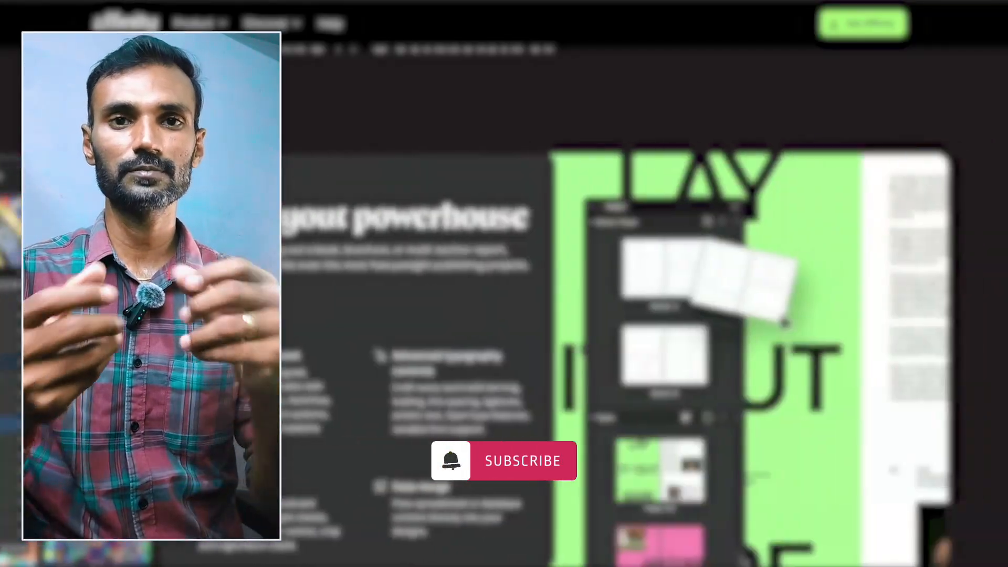
Review the rest of the Affinity homepage: PSD import, the testimonial, the "Zero bucks given" platform options and the "AI that respects your craft" section
{"action": "scroll", "coordinate": [645, 357], "scroll_direction": "down", "scroll_amount": 1}
{"action": "scroll", "coordinate": [645, 358], "scroll_direction": "down", "scroll_amount": 8}
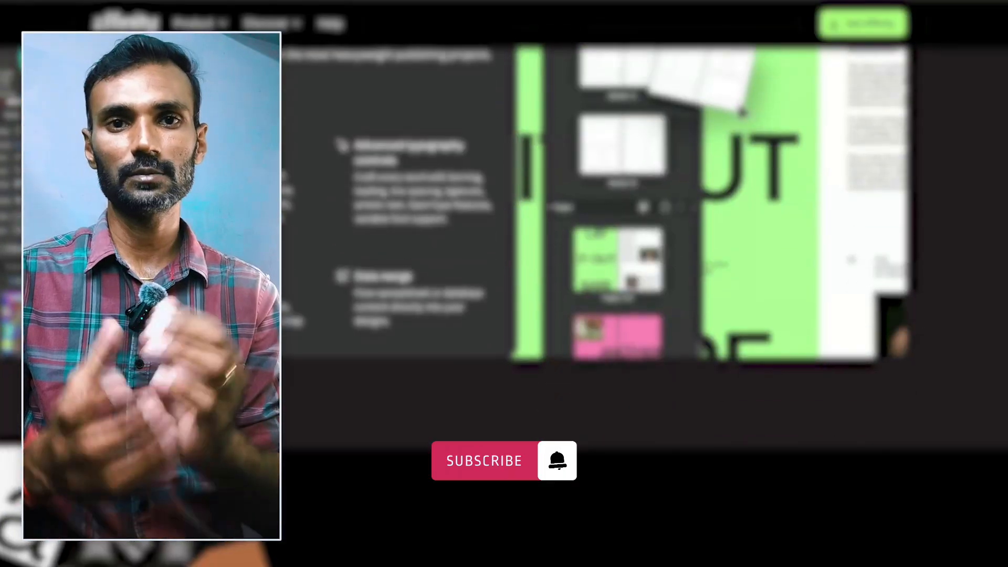
{"action": "scroll", "coordinate": [645, 357], "scroll_direction": "down", "scroll_amount": 6}
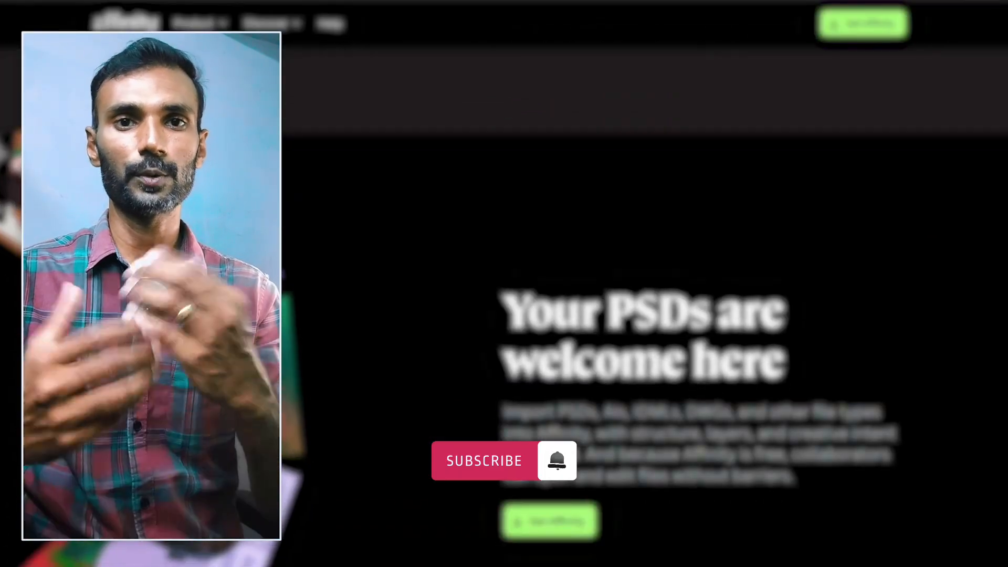
{"action": "scroll", "coordinate": [645, 358], "scroll_direction": "down", "scroll_amount": 5}
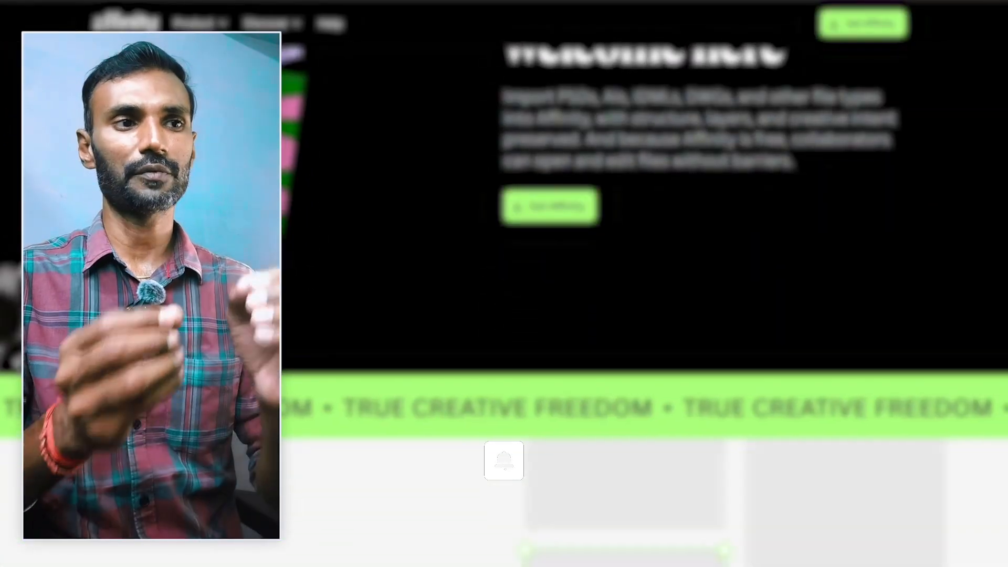
{"action": "scroll", "coordinate": [645, 357], "scroll_direction": "down", "scroll_amount": 5}
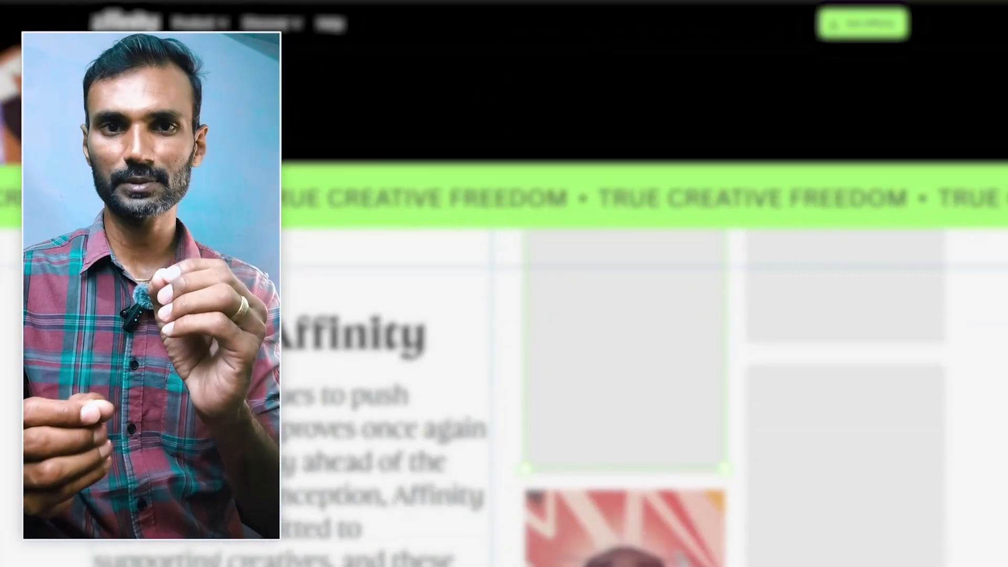
{"action": "scroll", "coordinate": [645, 307], "scroll_direction": "down", "scroll_amount": 2}
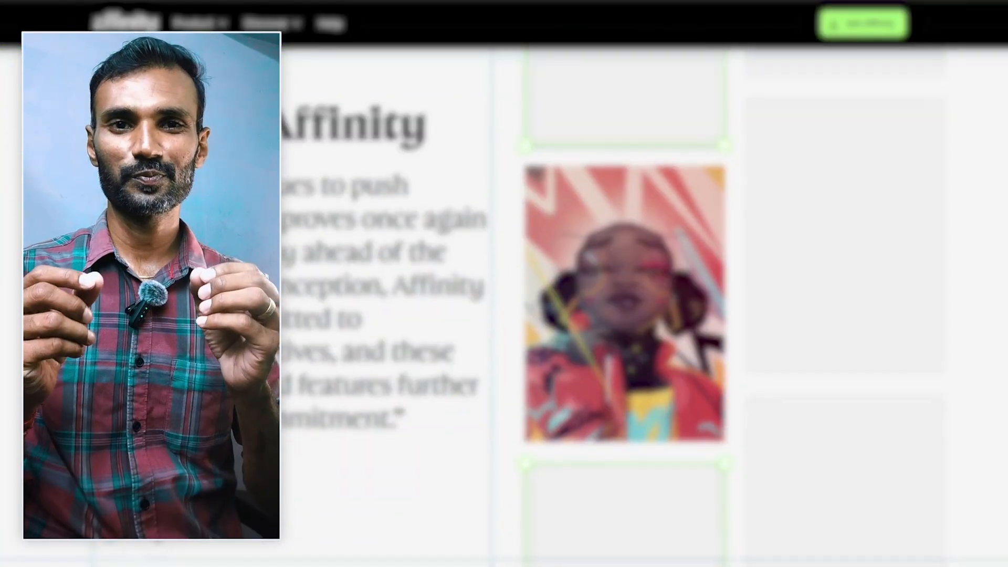
{"action": "scroll", "coordinate": [645, 308], "scroll_direction": "down", "scroll_amount": 2}
{"action": "scroll", "coordinate": [645, 307], "scroll_direction": "down", "scroll_amount": 2}
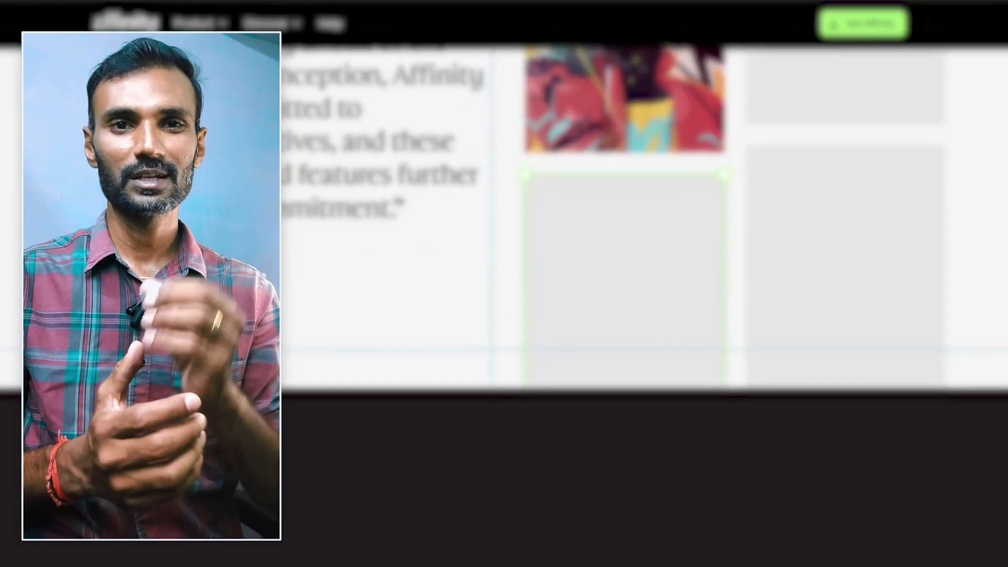
{"action": "scroll", "coordinate": [645, 307], "scroll_direction": "down", "scroll_amount": 2}
{"action": "scroll", "coordinate": [645, 307], "scroll_direction": "down", "scroll_amount": 5}
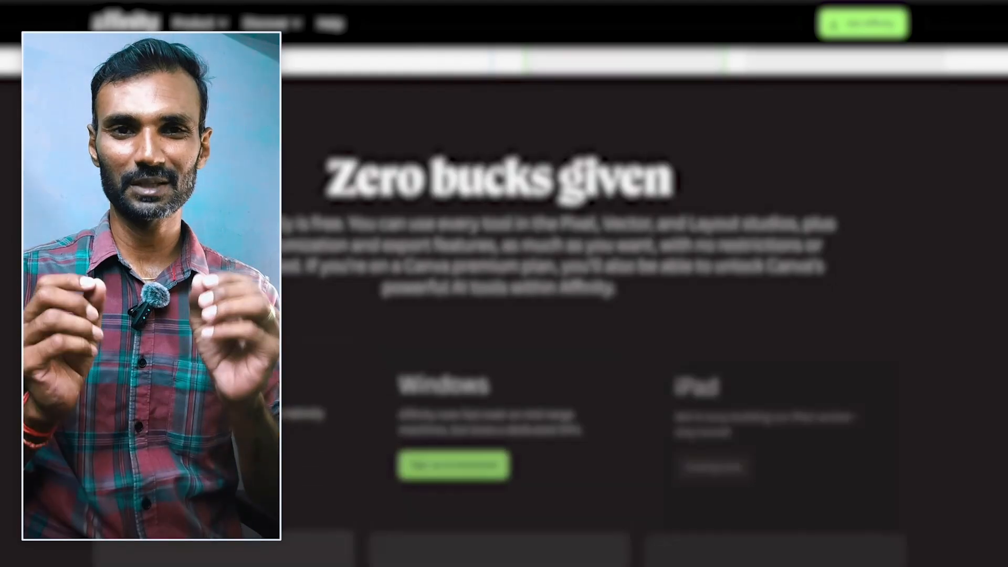
{"action": "scroll", "coordinate": [645, 307], "scroll_direction": "down", "scroll_amount": 2}
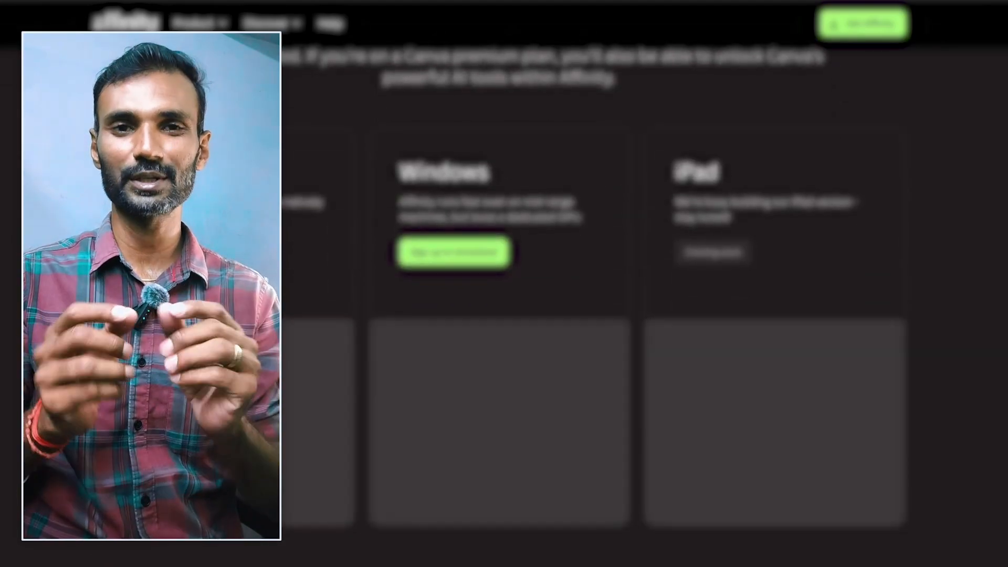
{"action": "scroll", "coordinate": [645, 308], "scroll_direction": "down", "scroll_amount": 2}
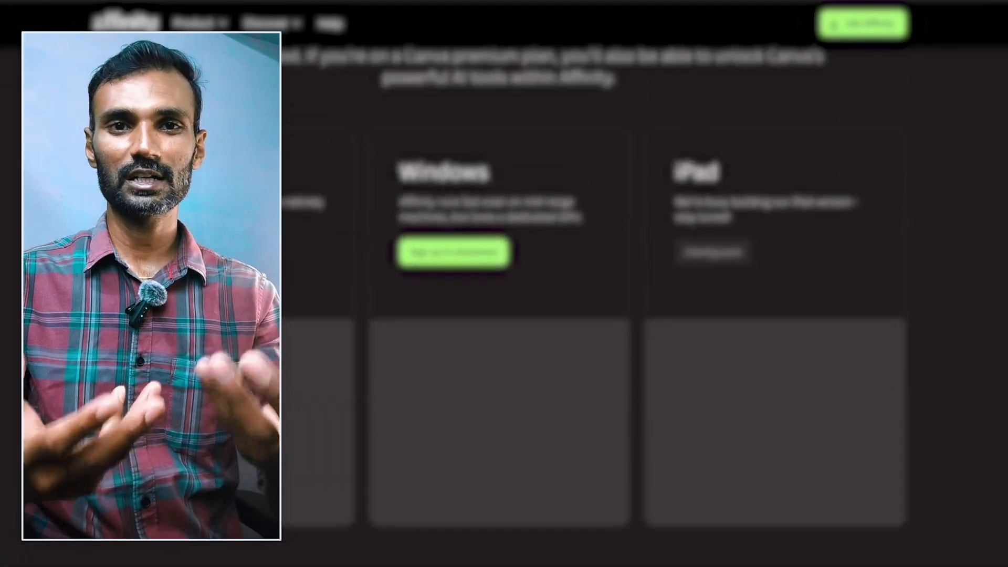
{"action": "scroll", "coordinate": [946, 191], "scroll_direction": "down", "scroll_amount": 8}
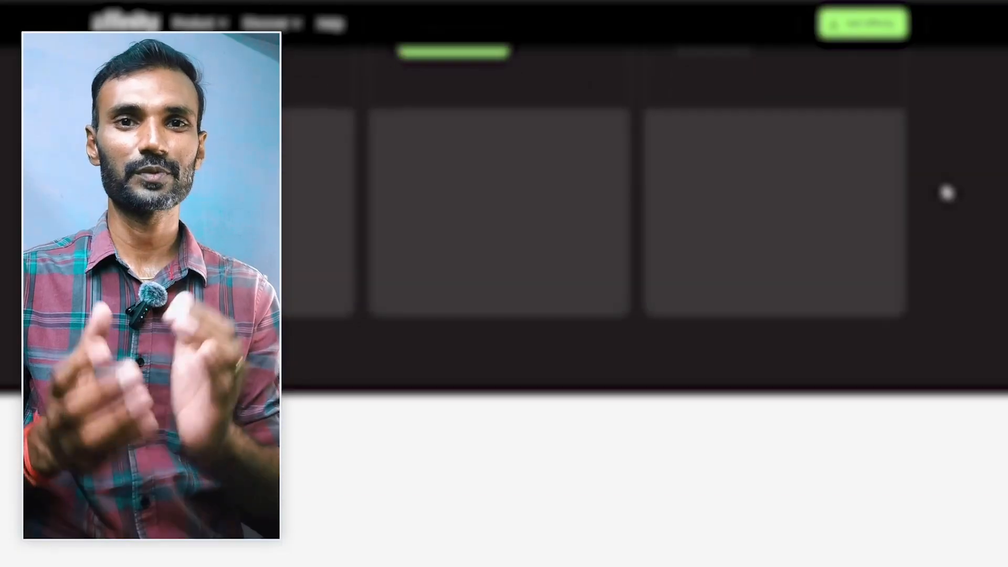
{"action": "scroll", "coordinate": [948, 192], "scroll_direction": "down", "scroll_amount": 4}
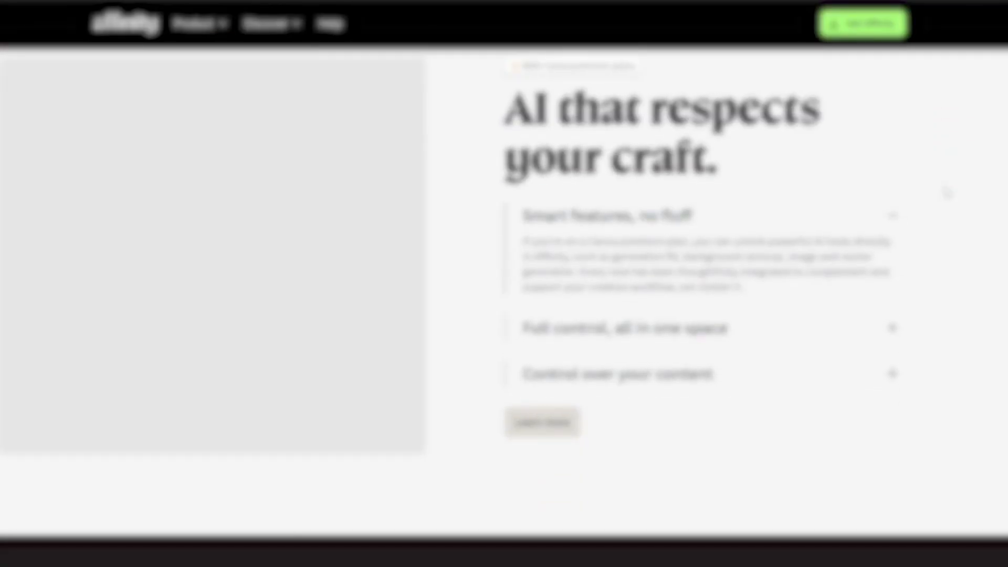
{"action": "scroll", "coordinate": [948, 192], "scroll_direction": "down", "scroll_amount": 2}
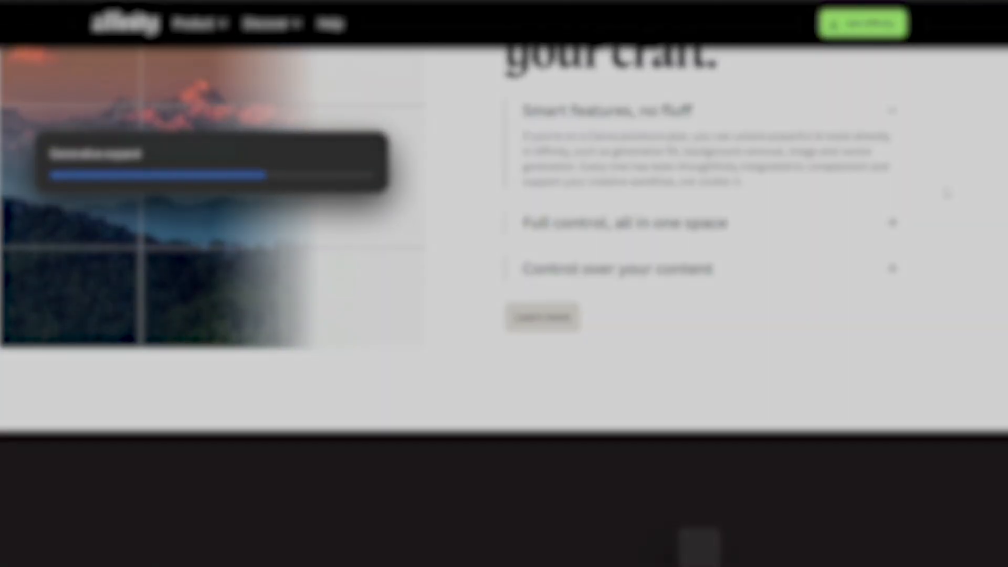